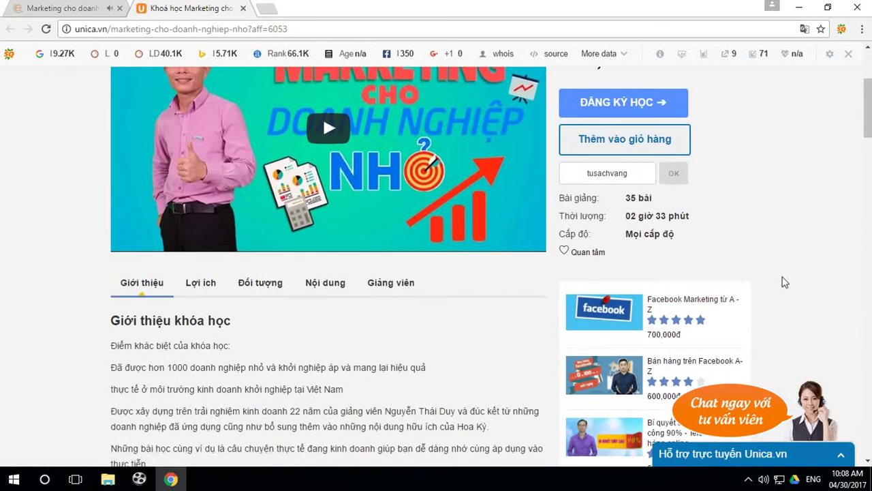
scroll(764, 267, down, 3)
scroll(522, 269, up, 3)
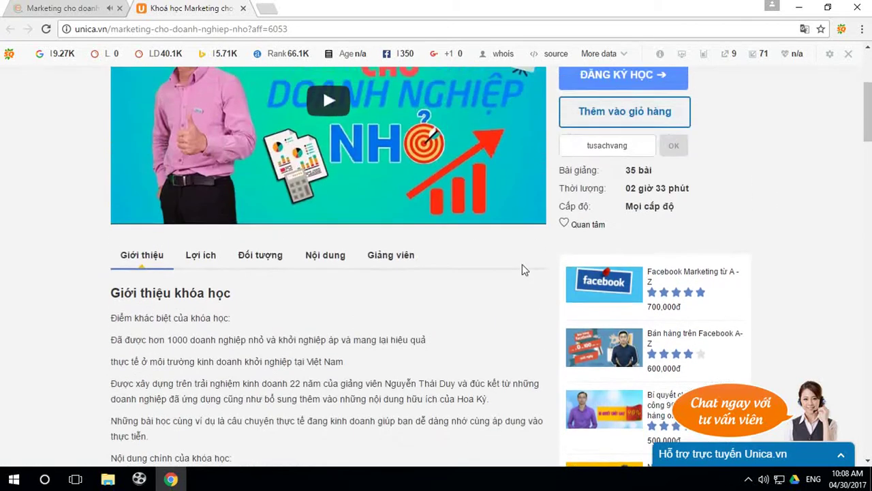
scroll(523, 270, up, 3)
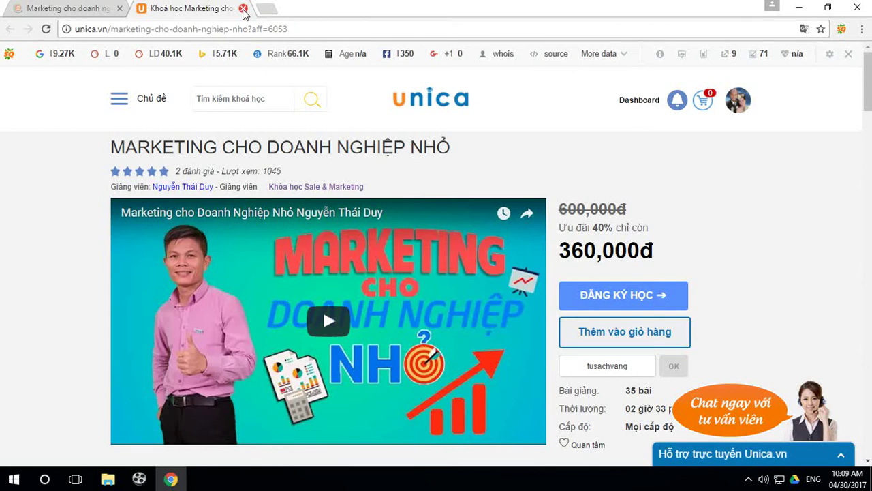
Open hostinger.vn in a new browser tab and sign in to the member area with the prefilled account credentials.
click(265, 11)
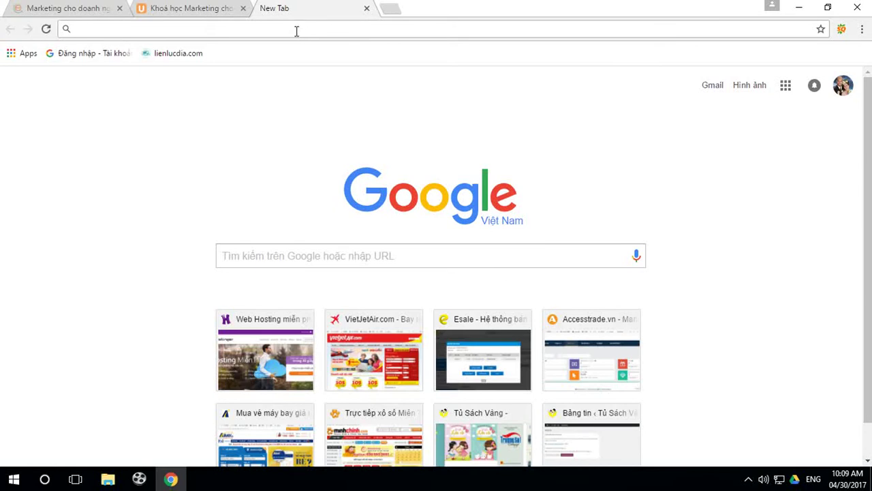
text(hostinger.vn)
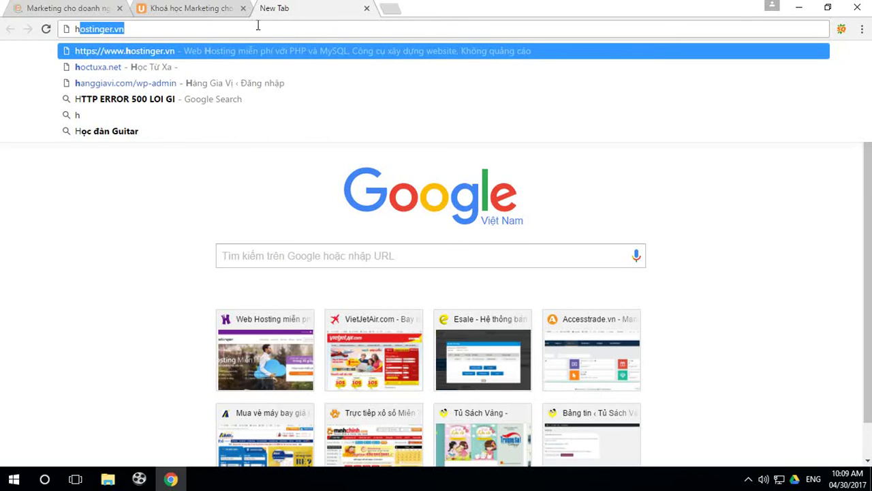
click(165, 54)
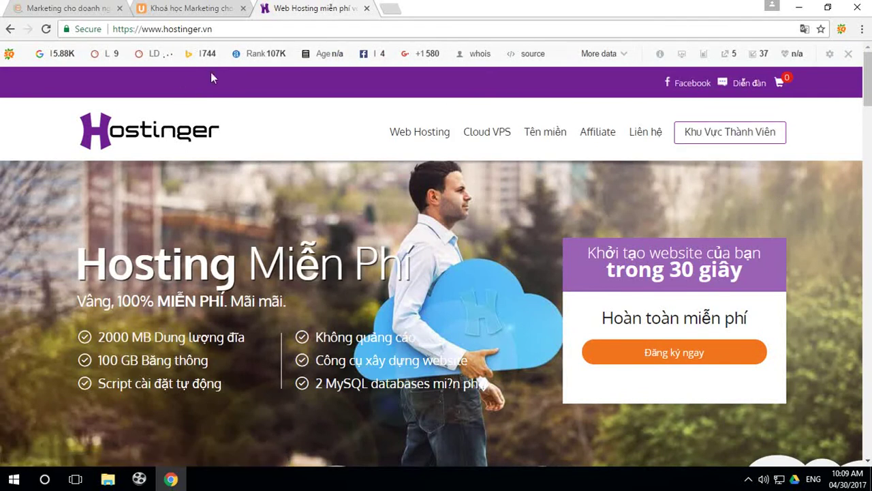
click(721, 141)
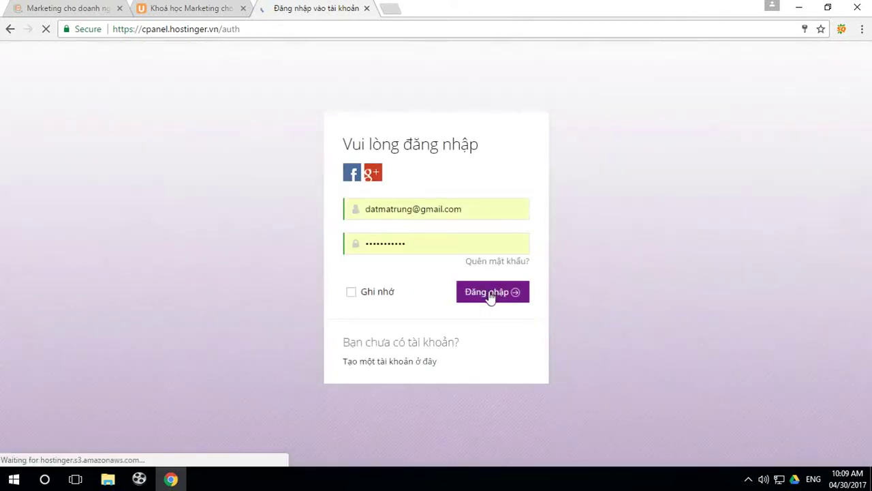
click(490, 298)
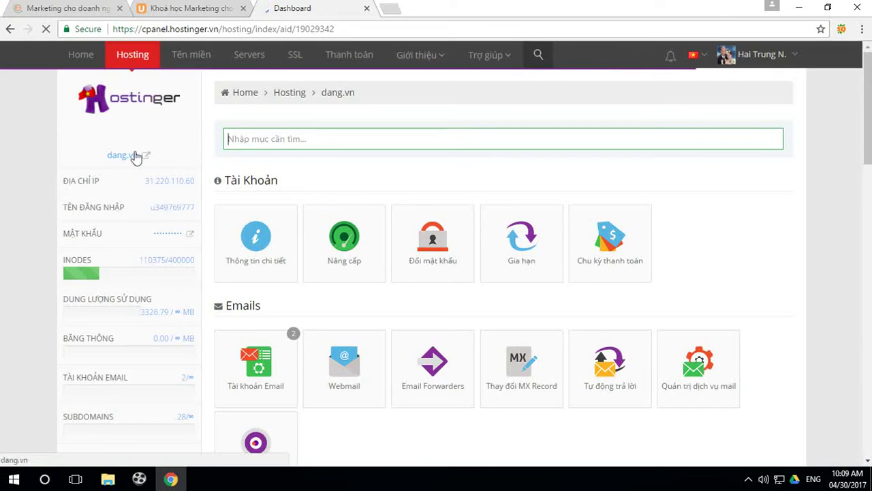
Filter the hosting accounts list by "hoc" and open the management dashboard of hoctuxa.net.
click(134, 60)
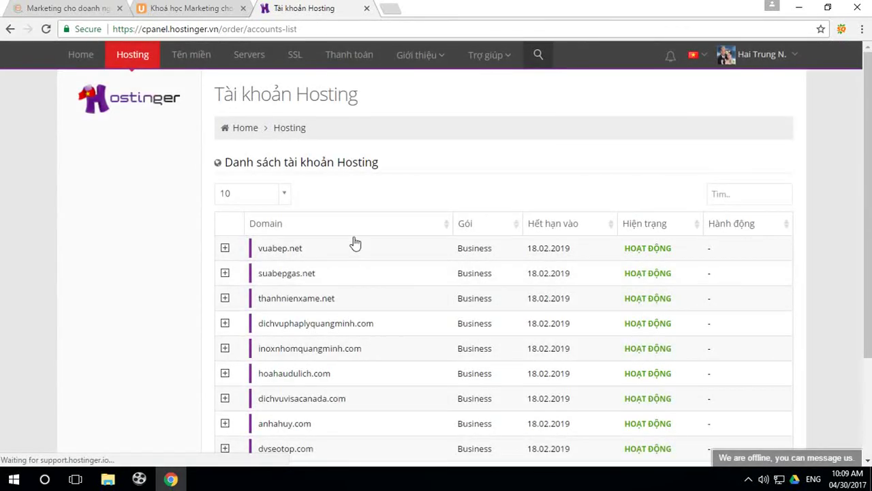
scroll(569, 245, down, 2)
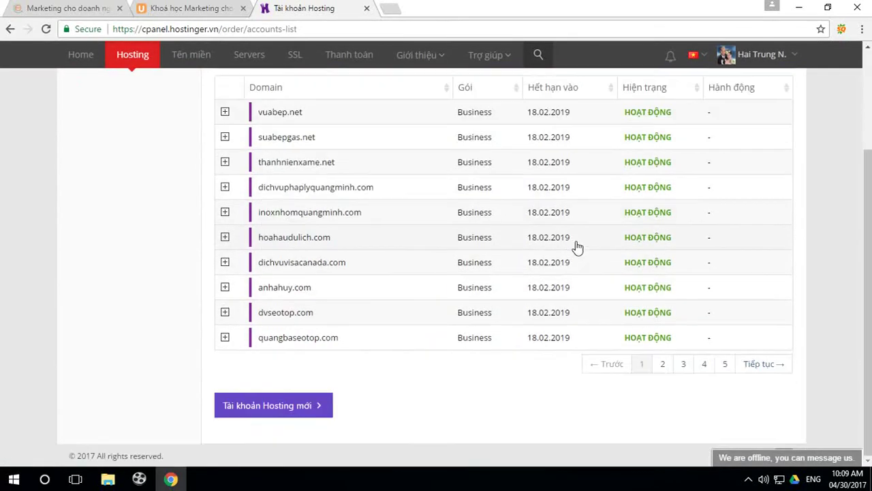
scroll(722, 249, up, 2)
scroll(505, 238, down, 2)
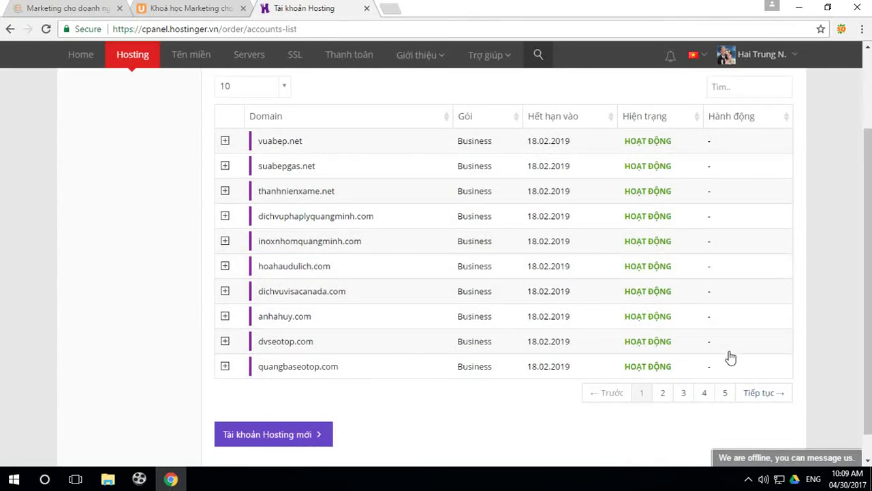
scroll(613, 324, up, 1)
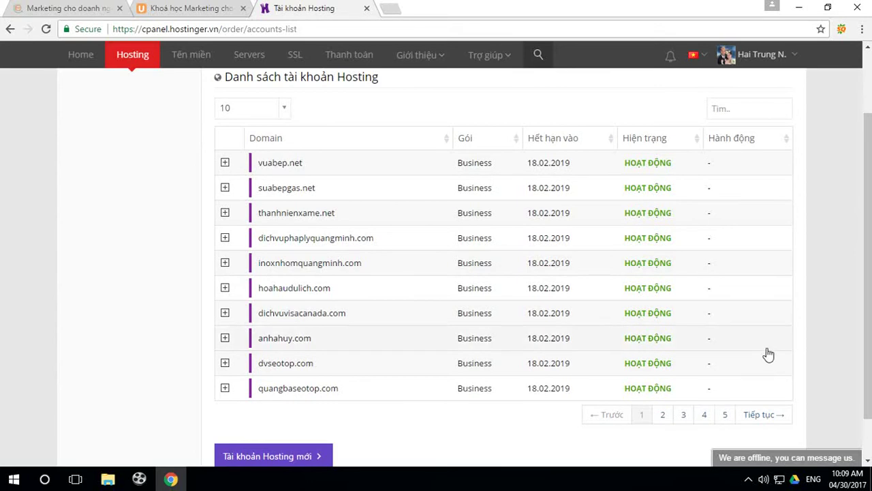
scroll(764, 353, up, 1)
click(729, 195)
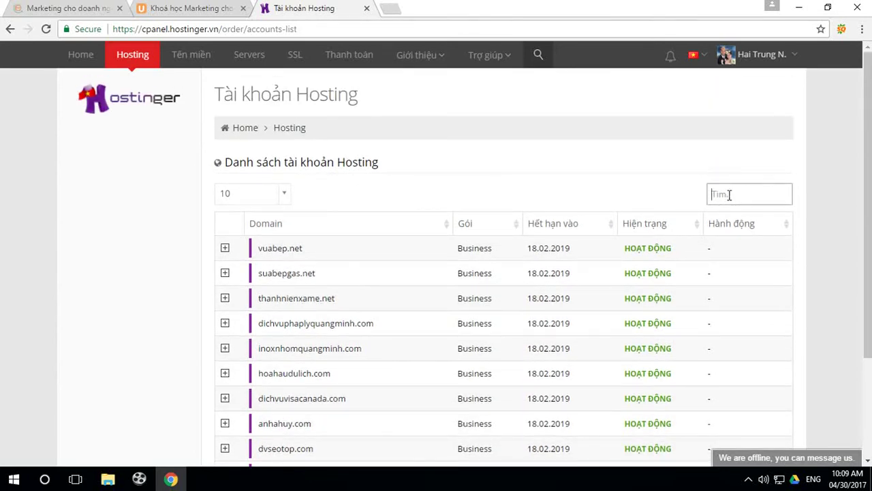
text(hoc)
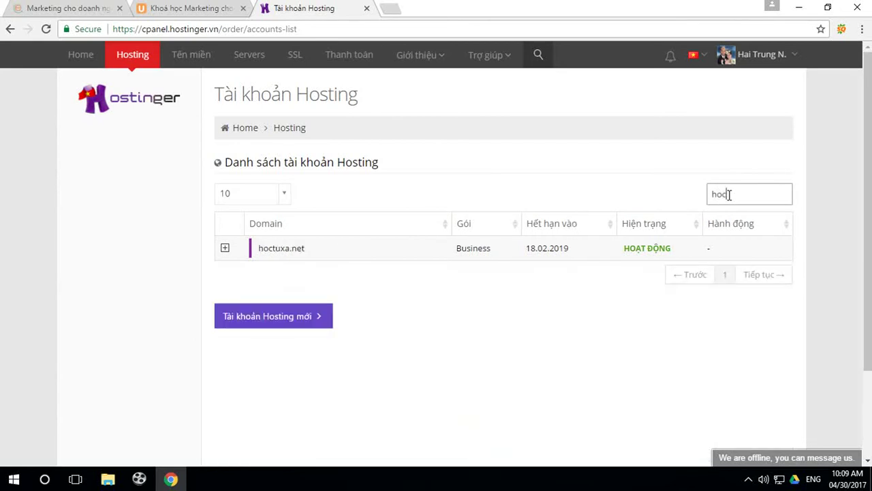
click(225, 249)
click(367, 300)
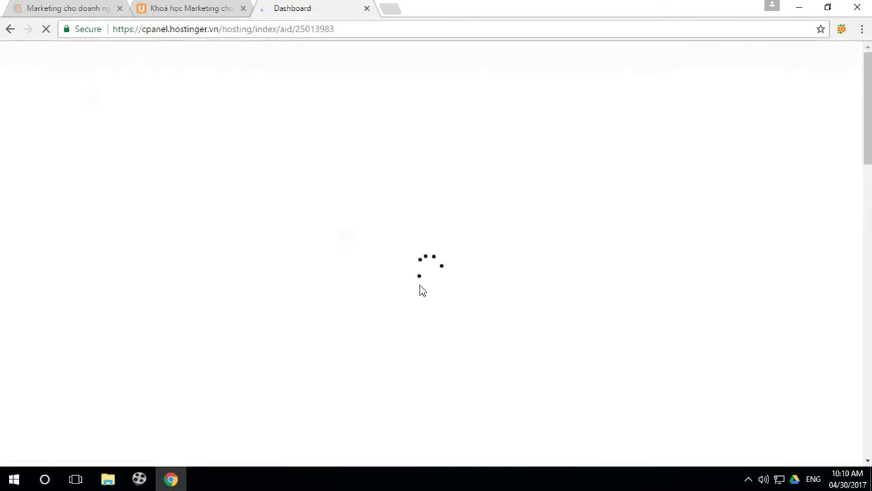
Open the automatic application installer (Trình tự động cài đặt) for hoctuxa.net.
scroll(504, 301, down, 2)
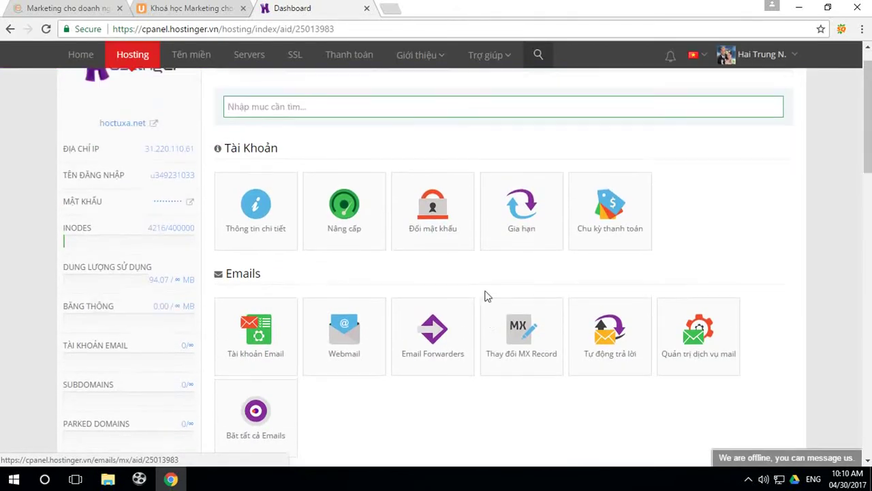
scroll(504, 293, down, 4)
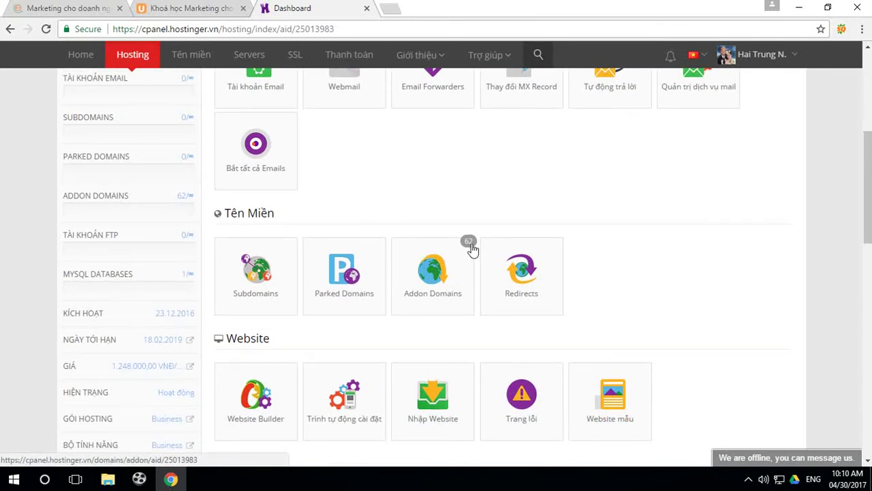
scroll(456, 278, down, 1)
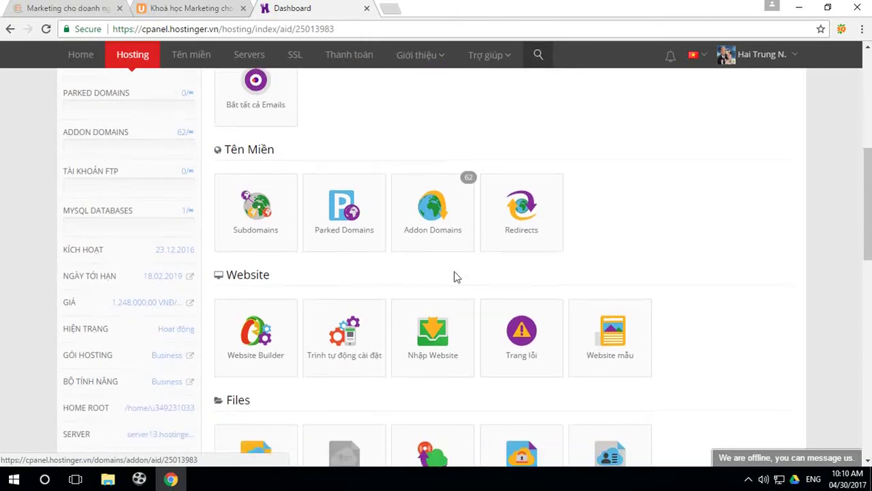
click(334, 335)
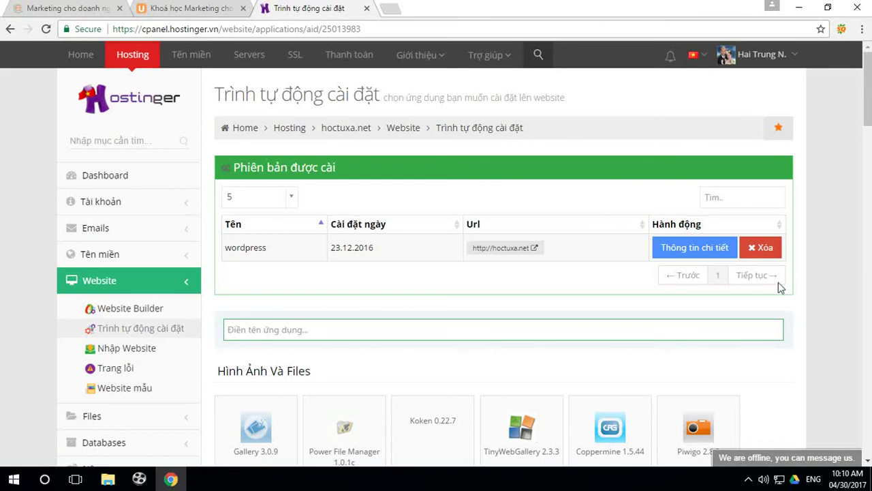
Delete the existing WordPress installation on hoctuxa.net together with its database, repeating the deletion while it is still listed.
click(762, 249)
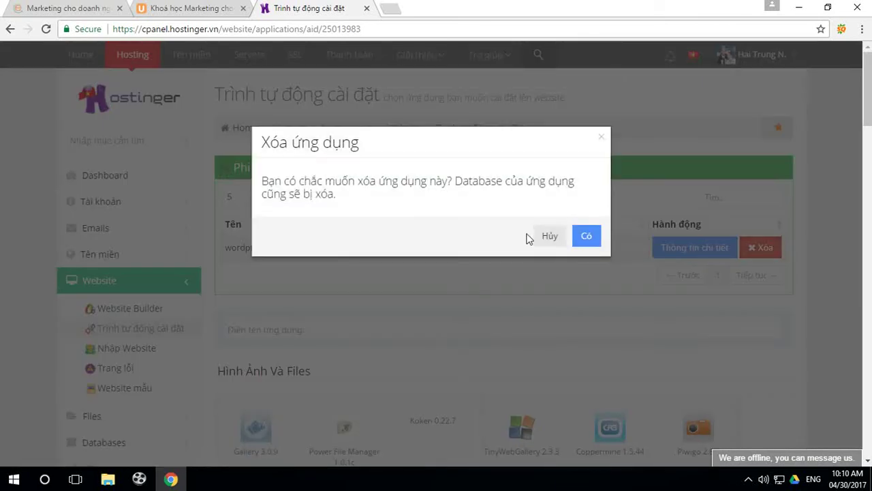
click(586, 242)
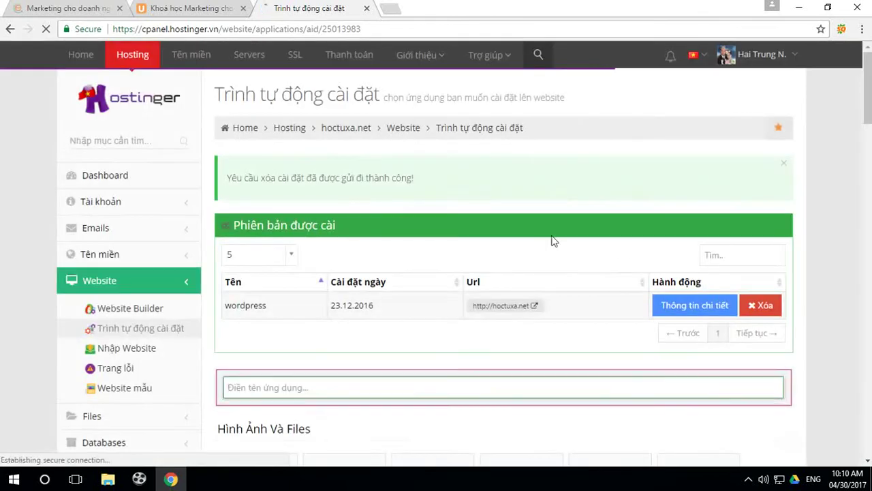
click(758, 307)
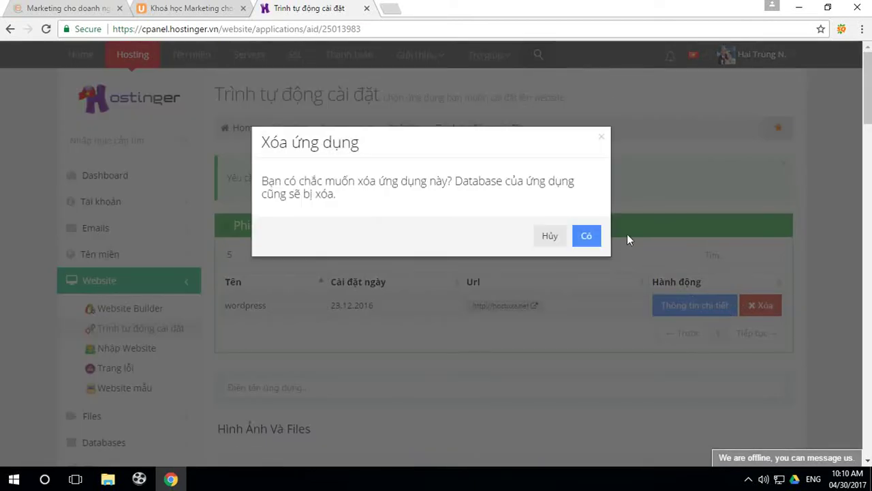
click(595, 237)
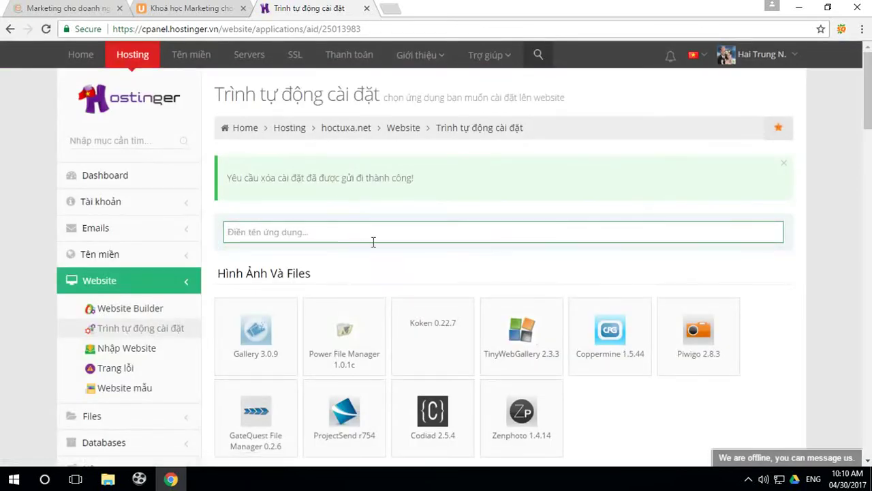
Reload the Unica course page and the hoctuxa.net page to check the site's removal, and close both tabs.
click(188, 6)
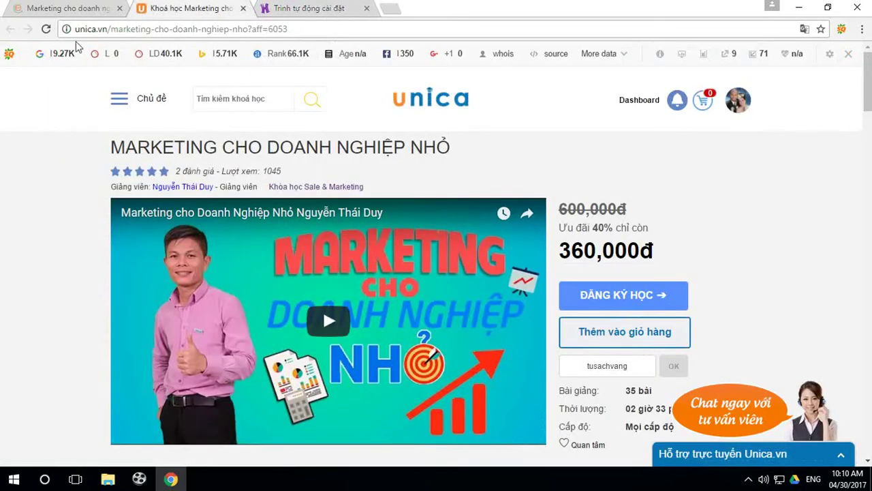
click(47, 29)
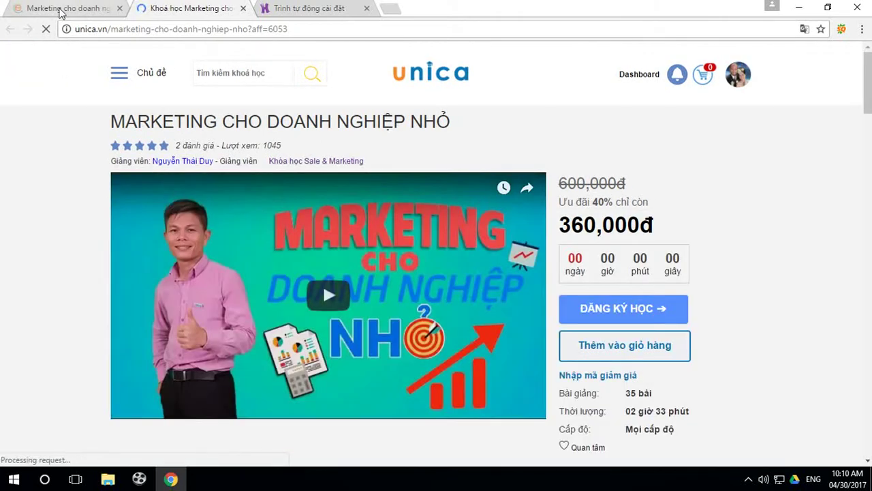
click(60, 9)
click(45, 29)
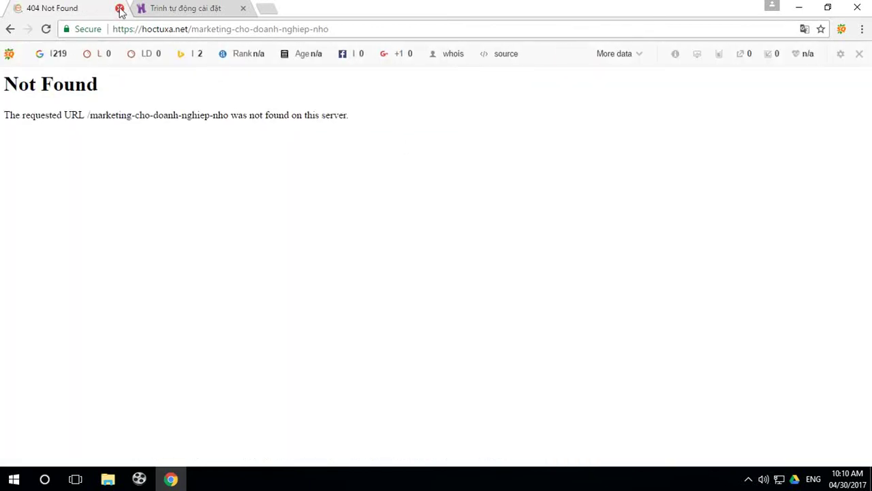
click(119, 9)
Find WordPress 4.7.4 among the content management applications and open its installation form.
scroll(652, 334, down, 5)
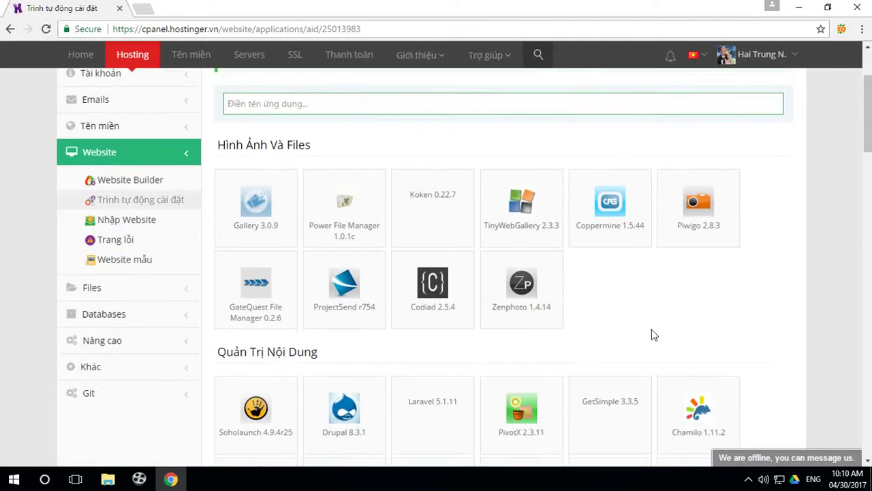
scroll(560, 298, down, 2)
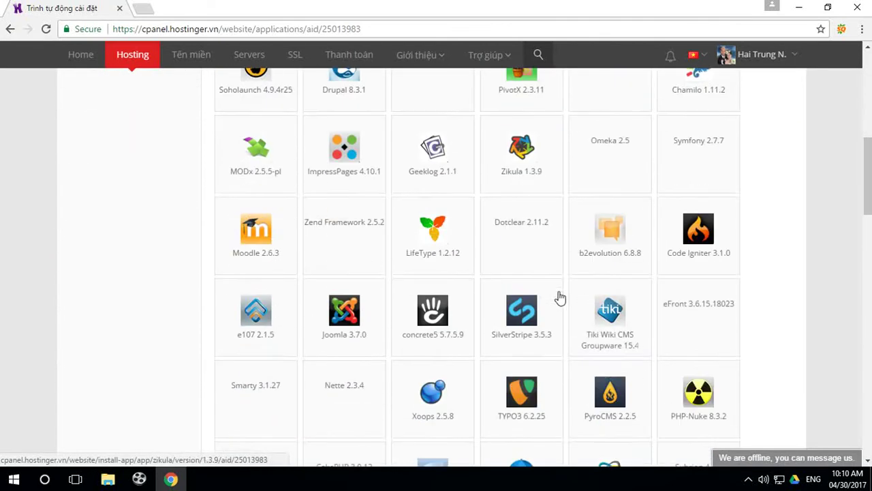
scroll(575, 312, down, 3)
scroll(576, 317, down, 1)
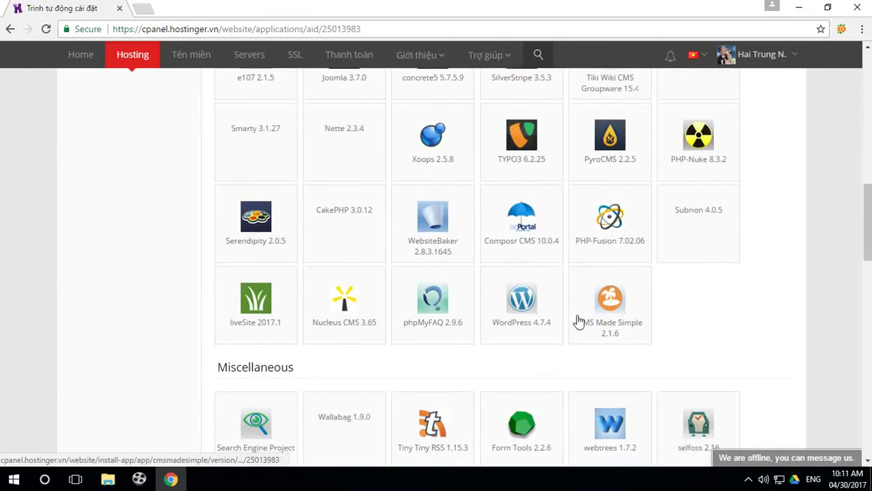
click(520, 308)
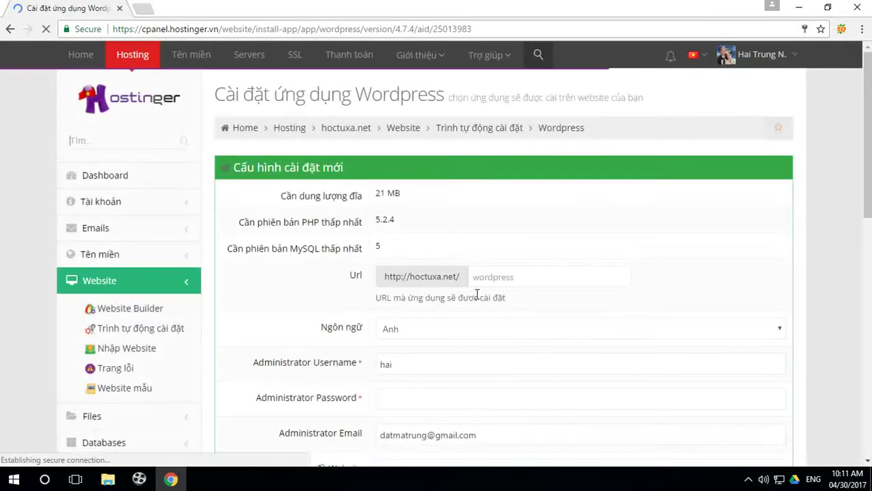
Replace the prefilled administrator username and enter a new administrator password for the WordPress installation.
scroll(394, 298, down, 1)
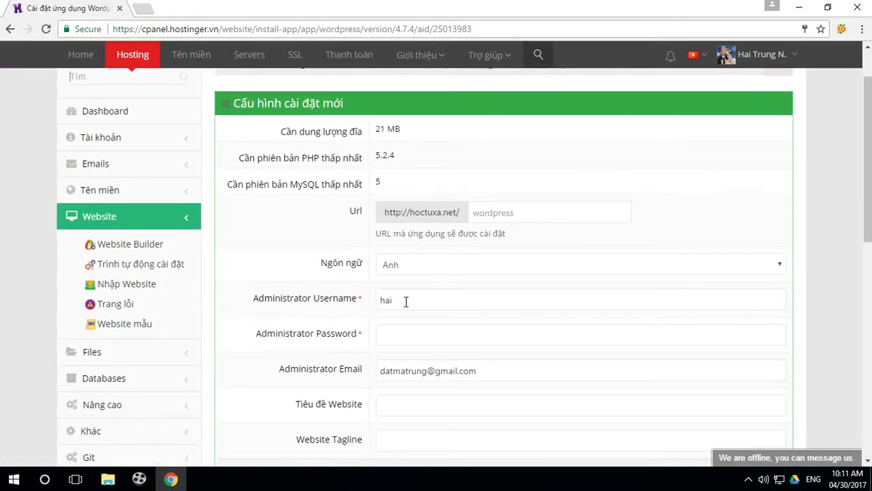
drag(407, 299, 366, 306)
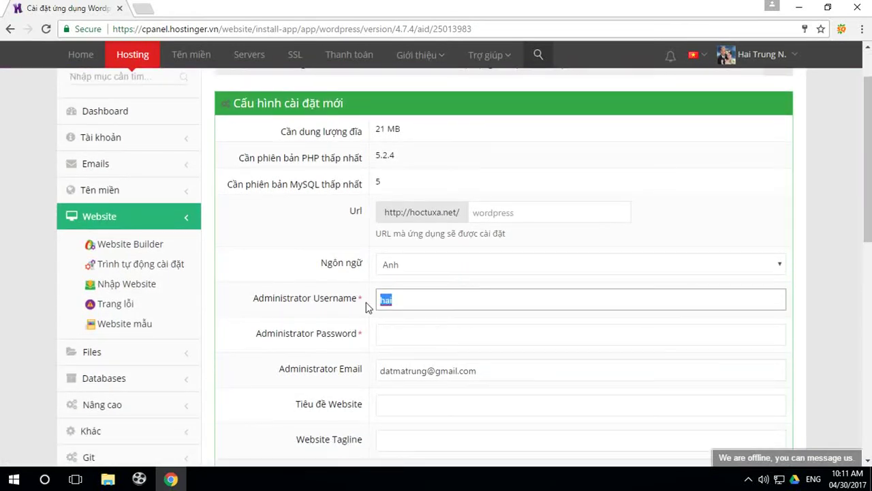
text(d)
click(408, 336)
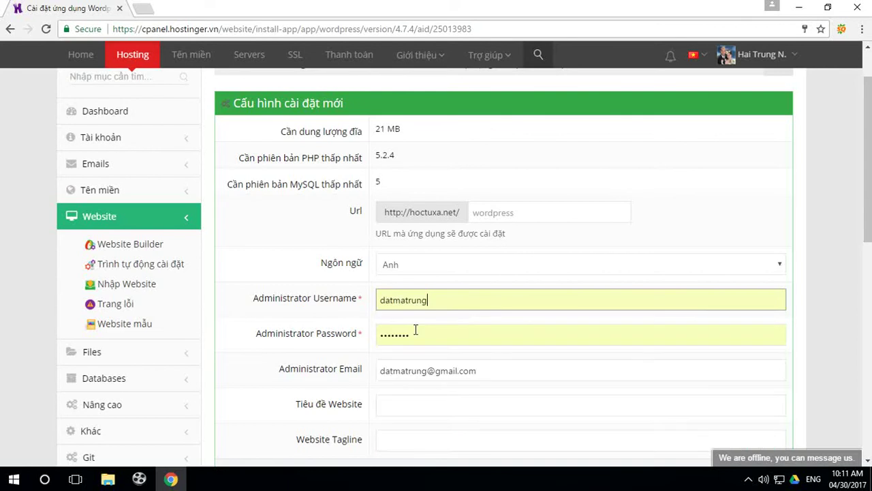
click(414, 337)
click(387, 336)
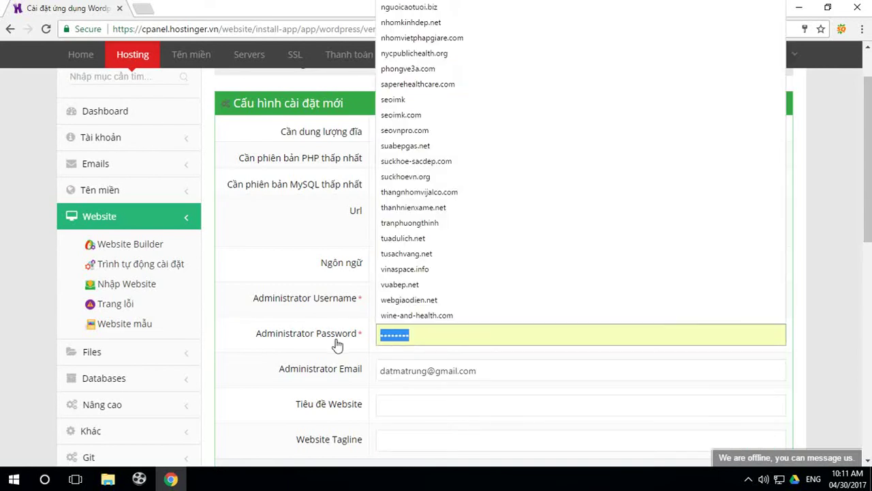
text(a)
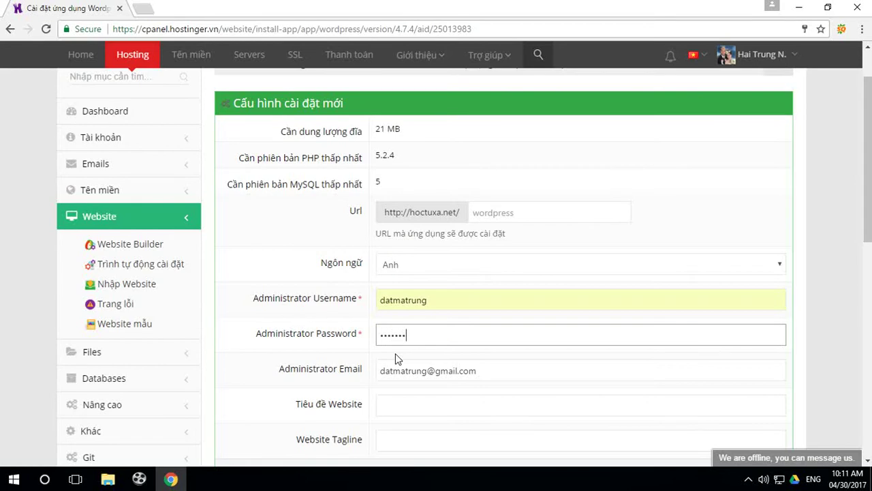
scroll(397, 356, down, 2)
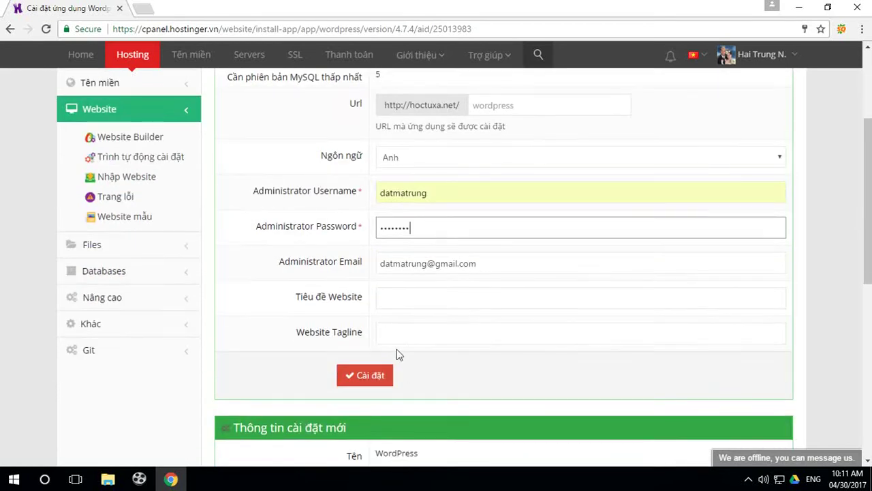
Set the website title to "Học Từ Xa" and start the WordPress installation.
click(403, 297)
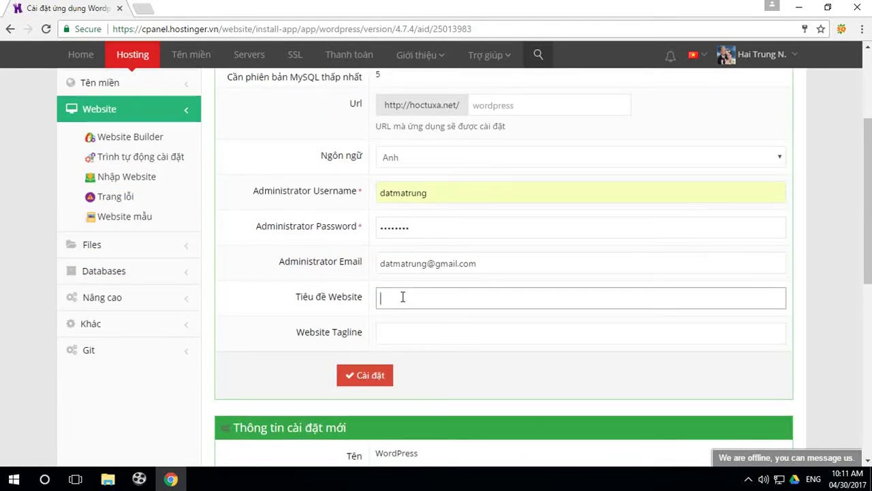
text(Hoc)
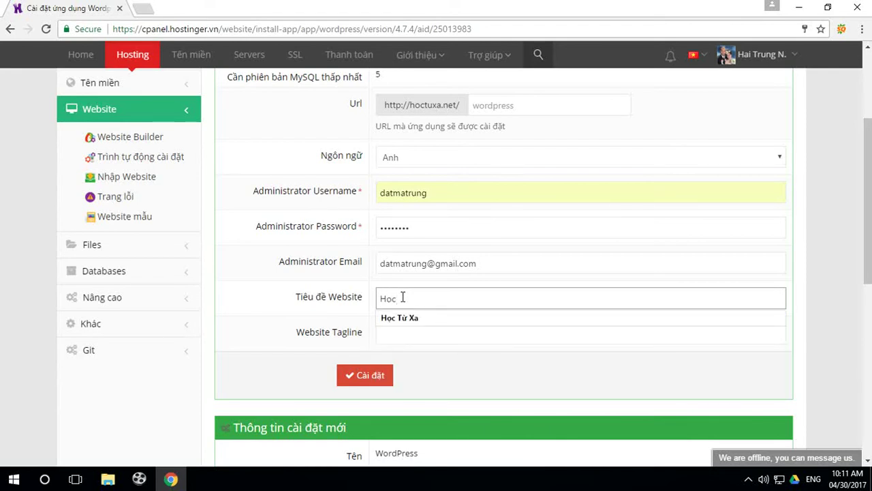
click(421, 320)
click(383, 375)
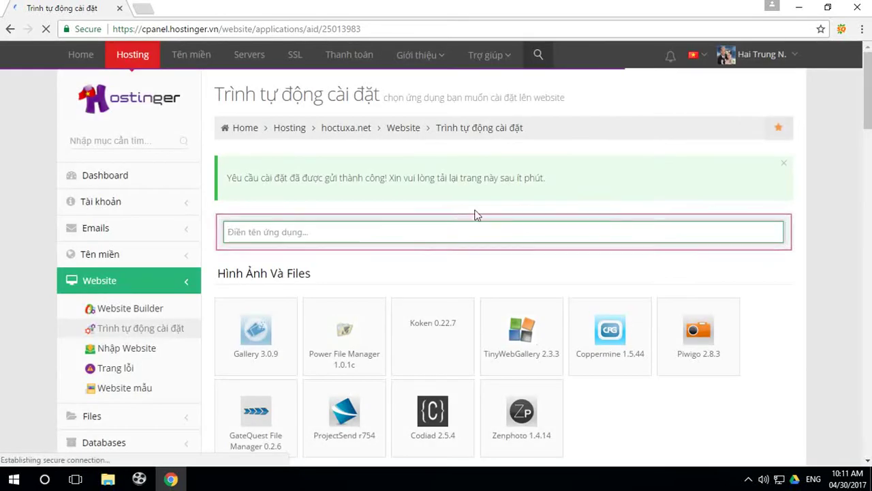
Close the Hostinger page and load hoctuxa.net in a new tab to view the freshly installed site.
click(140, 9)
click(119, 8)
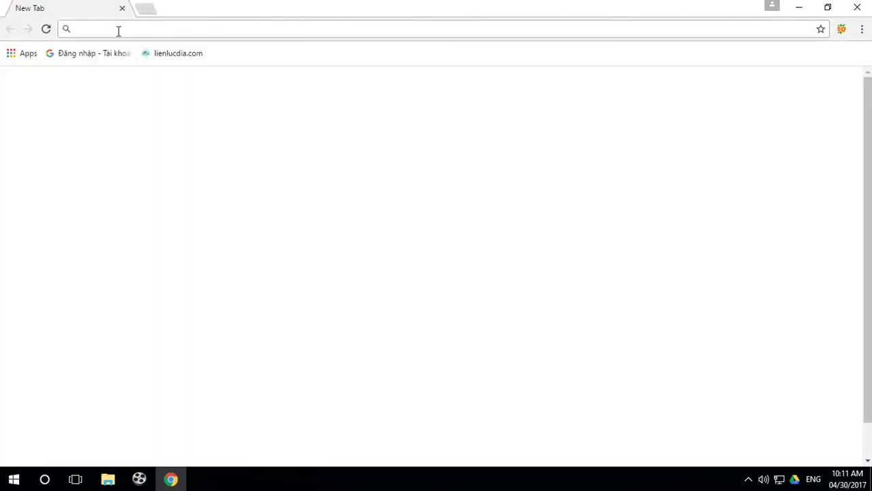
text(hoc)
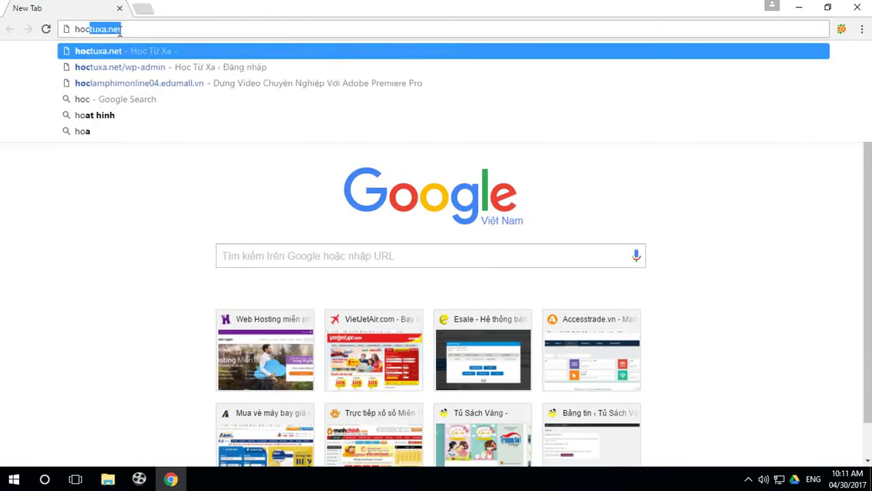
text(tuxa.net)
key(Return)
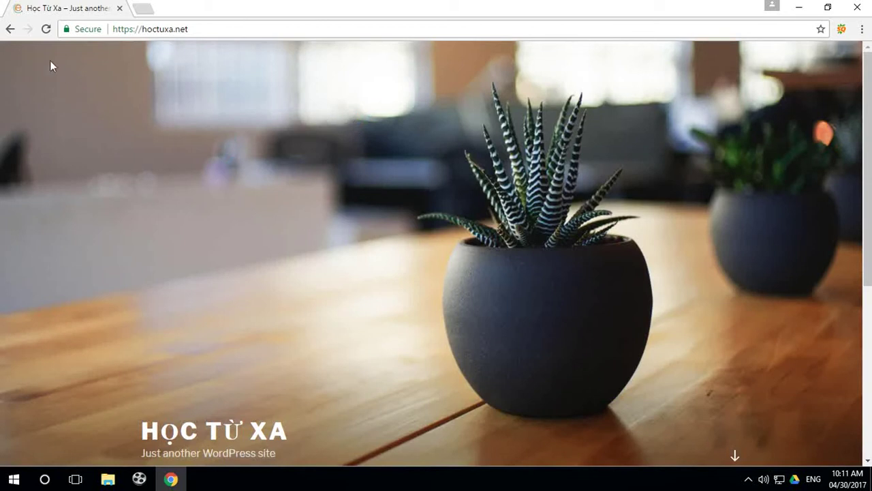
Go to the site's WordPress login page at hoctuxa.net/wp-admin.
click(223, 28)
click(258, 30)
text(/)
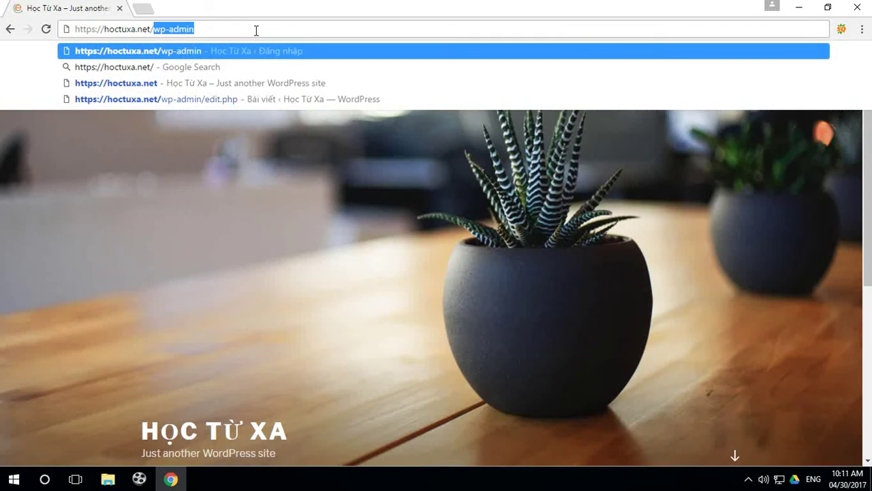
text(wp-)
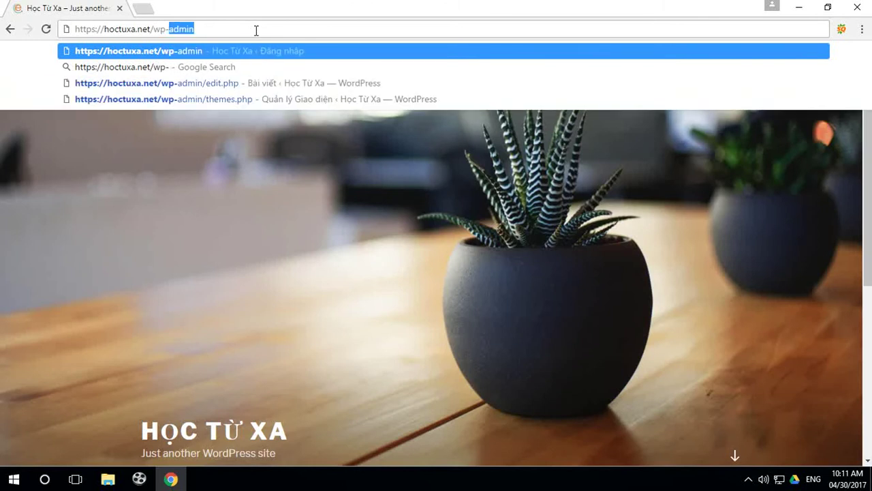
key(End)
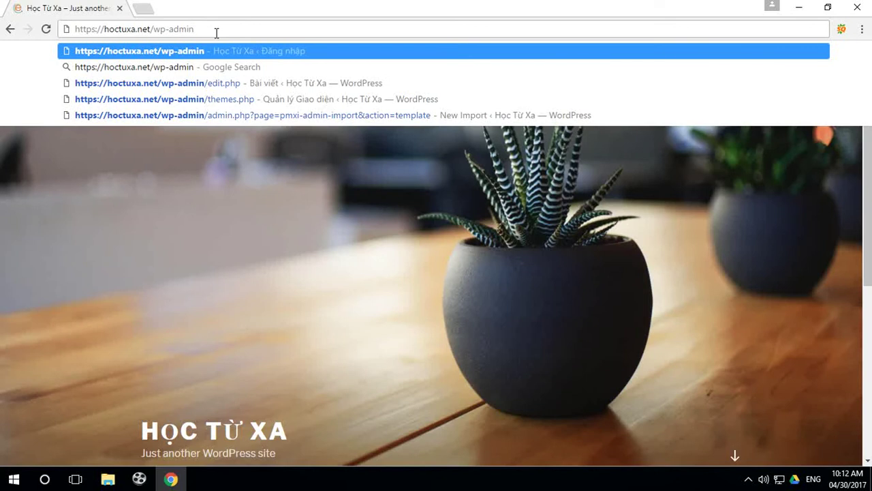
key(Return)
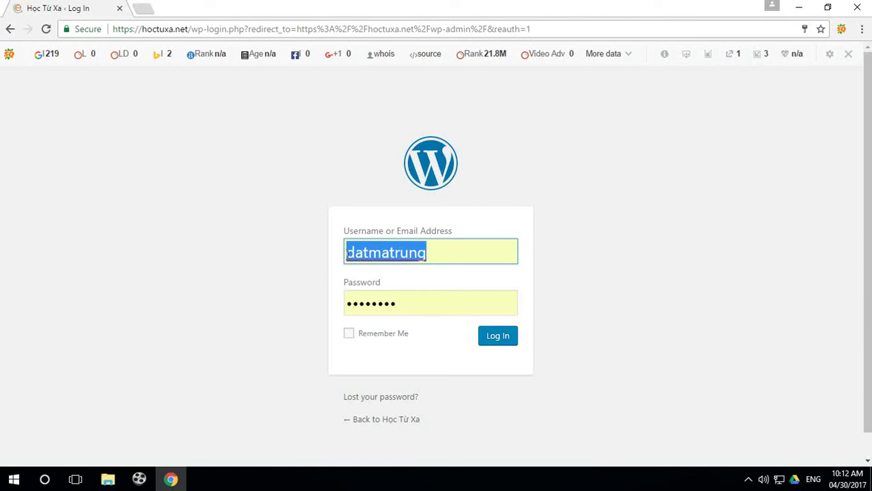
Log in to the WordPress administration with the prefilled username and password.
click(441, 256)
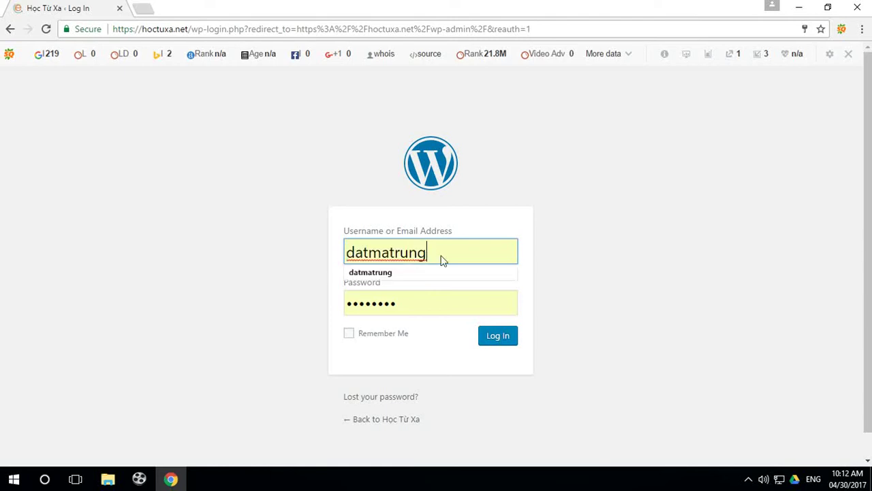
click(677, 300)
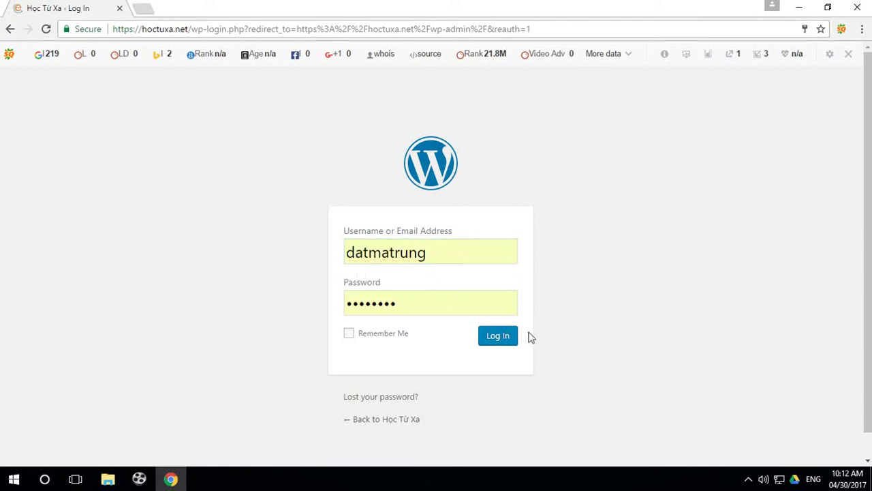
click(494, 338)
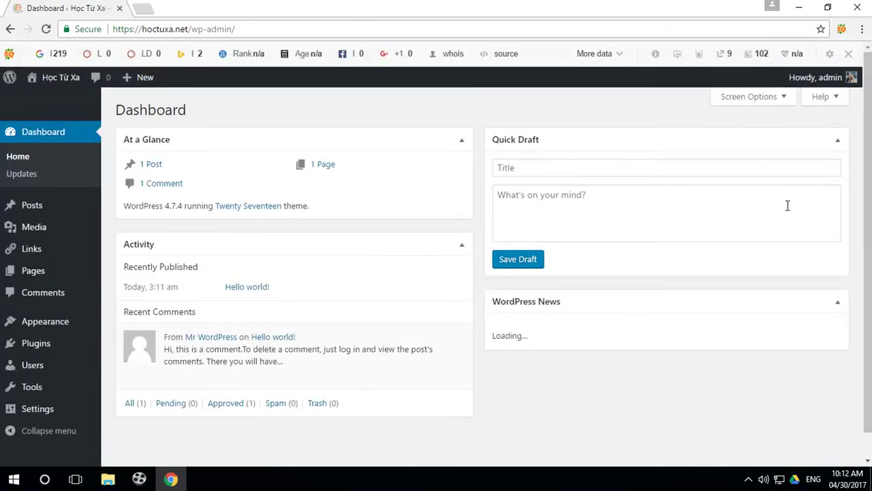
Hide the At a Glance, Activity, Quick Draft and WordPress News boxes from the dashboard.
click(756, 101)
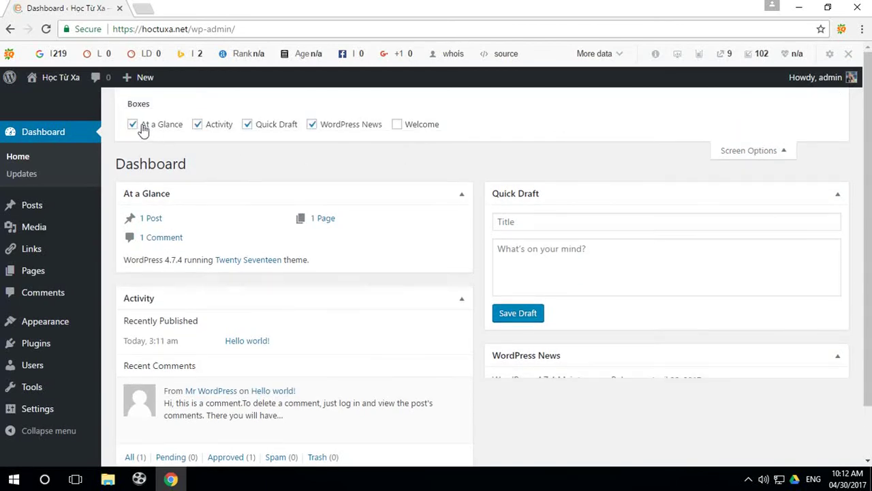
click(150, 129)
click(197, 126)
click(247, 125)
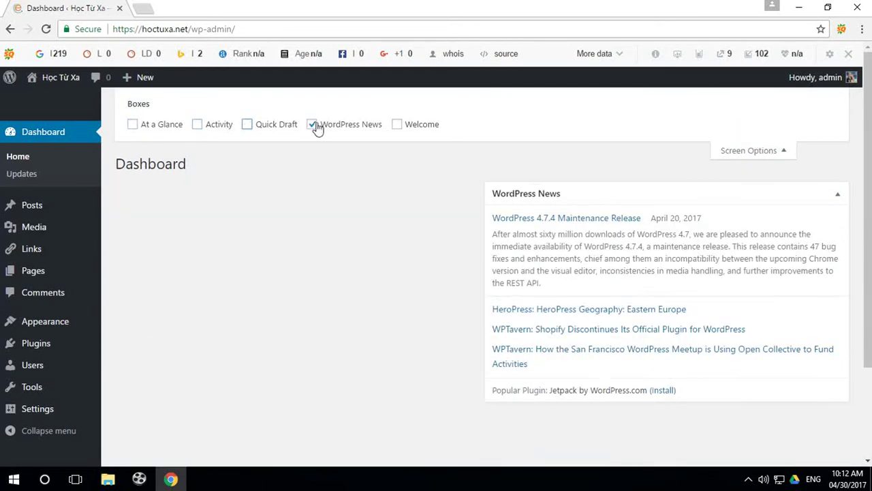
click(311, 127)
click(750, 151)
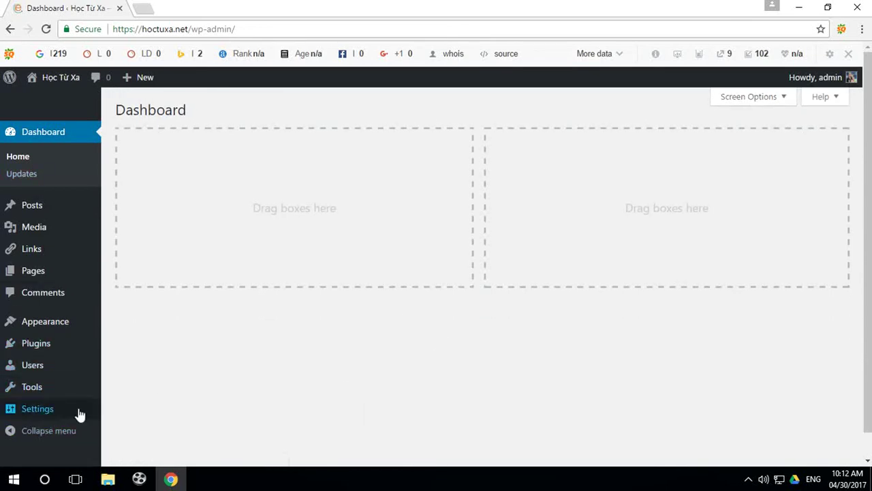
In the general settings, clear the site's tagline and allow anyone to register.
mouse_move(97, 425)
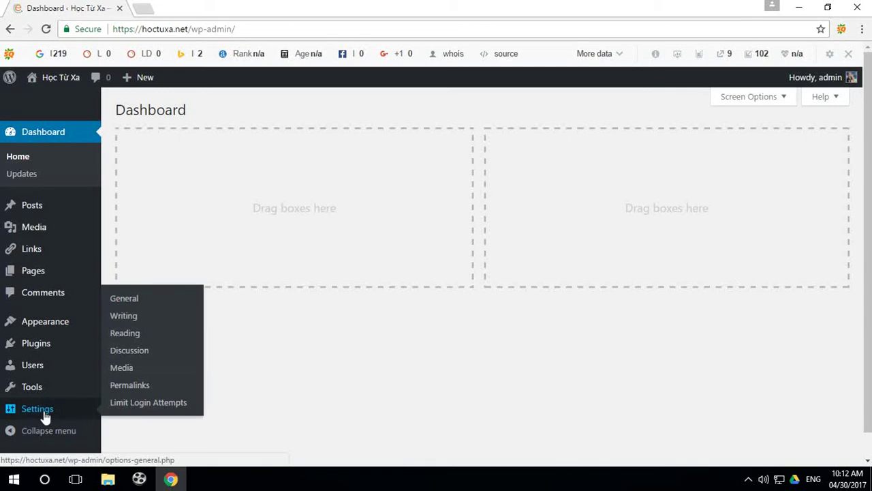
click(130, 305)
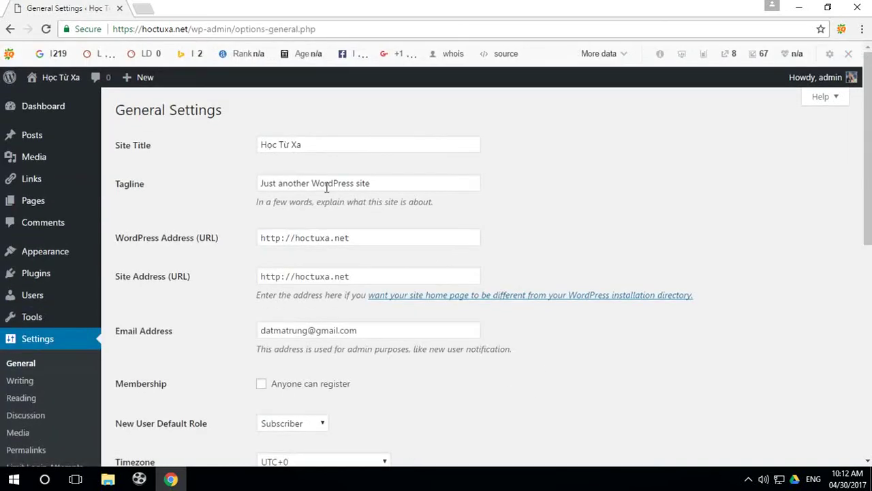
drag(388, 180, 198, 191)
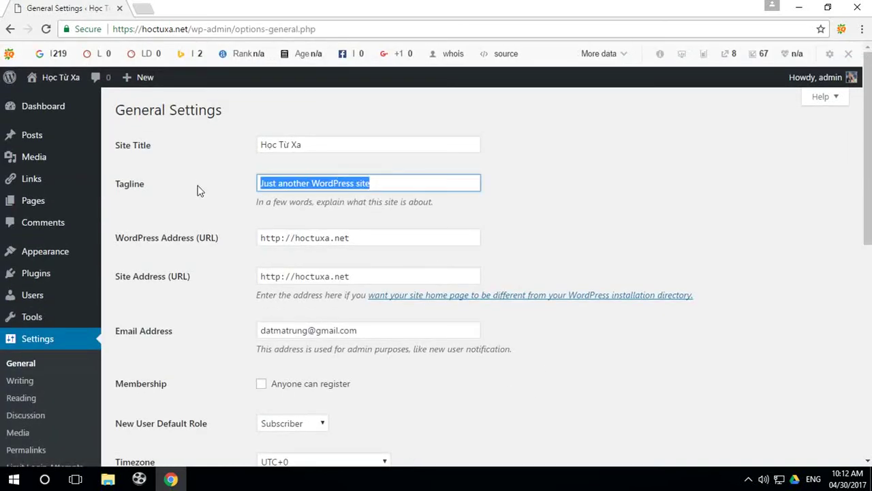
key(BackSpace)
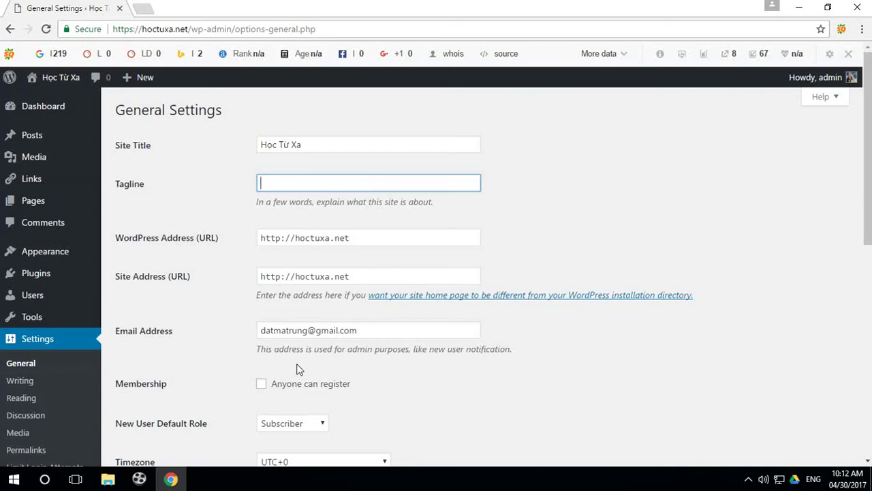
scroll(297, 368, down, 1)
click(261, 298)
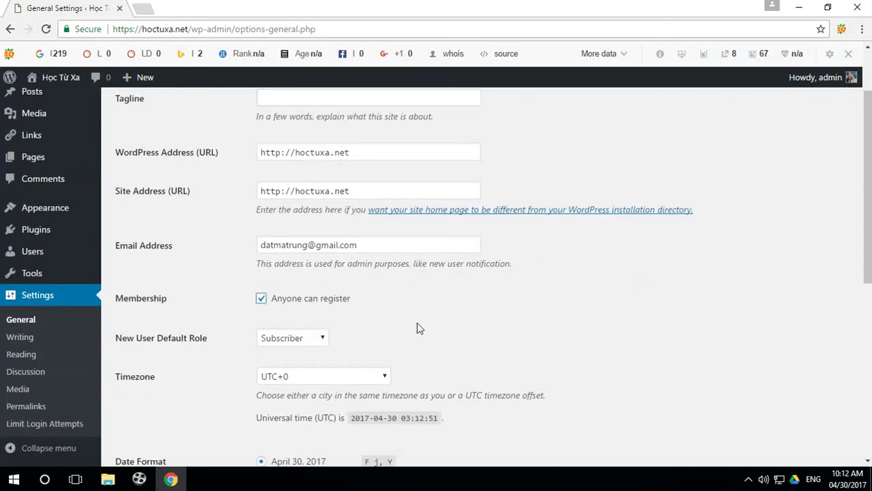
Set the site language to Tiếng Việt and save the general settings.
scroll(418, 328, down, 5)
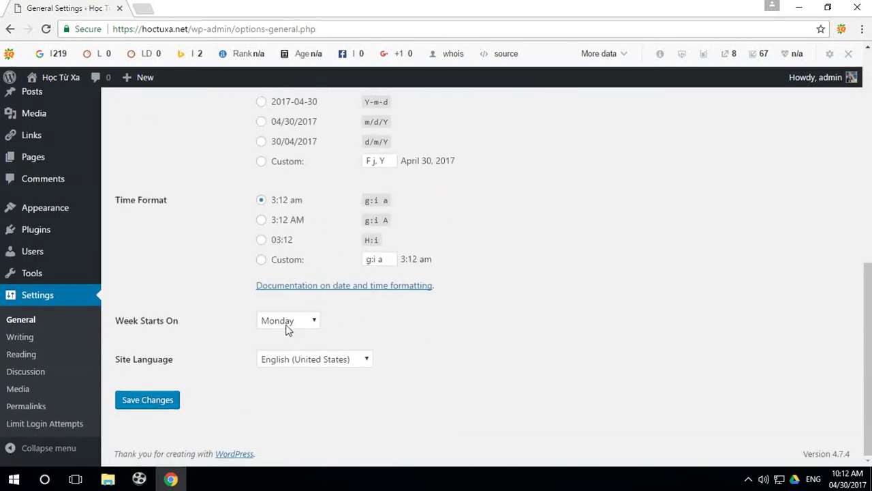
click(296, 359)
drag(372, 68, 382, 334)
click(290, 305)
click(174, 398)
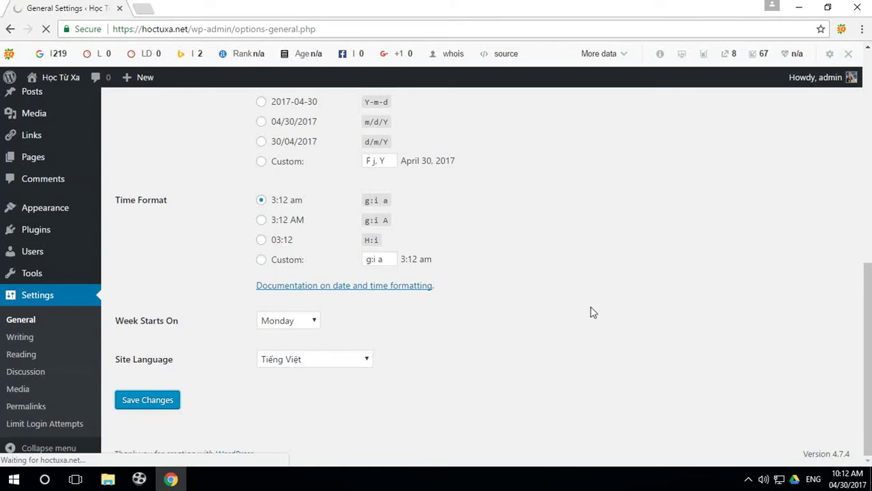
scroll(607, 283, up, 10)
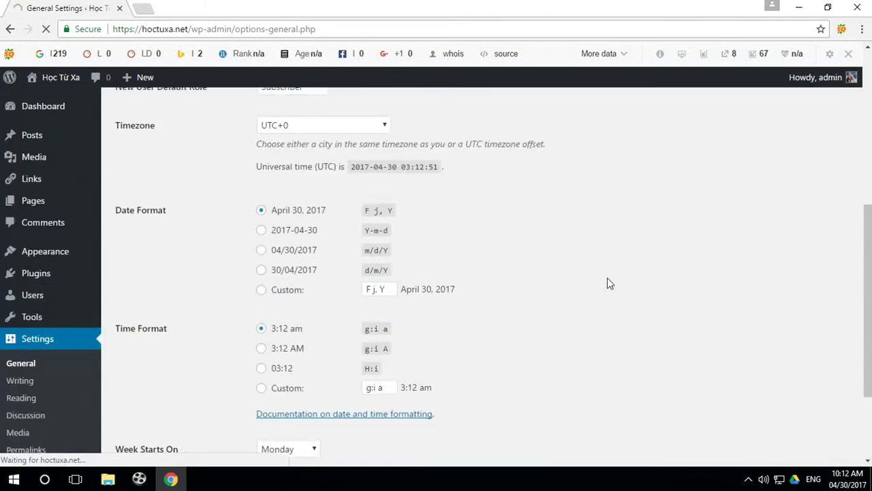
scroll(607, 284, up, 1)
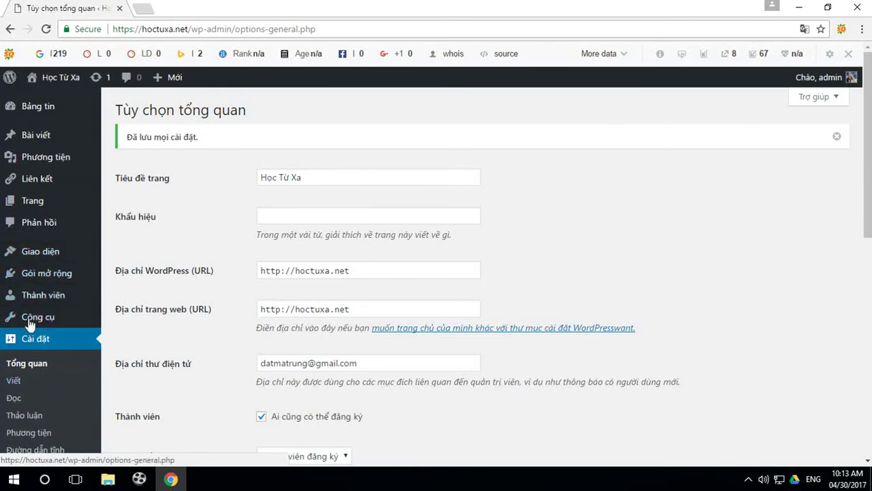
Deactivate Limit Login Attempts and delete all three installed plugins, including Akismet Anti-Spam and Chào Dolly.
mouse_move(50, 276)
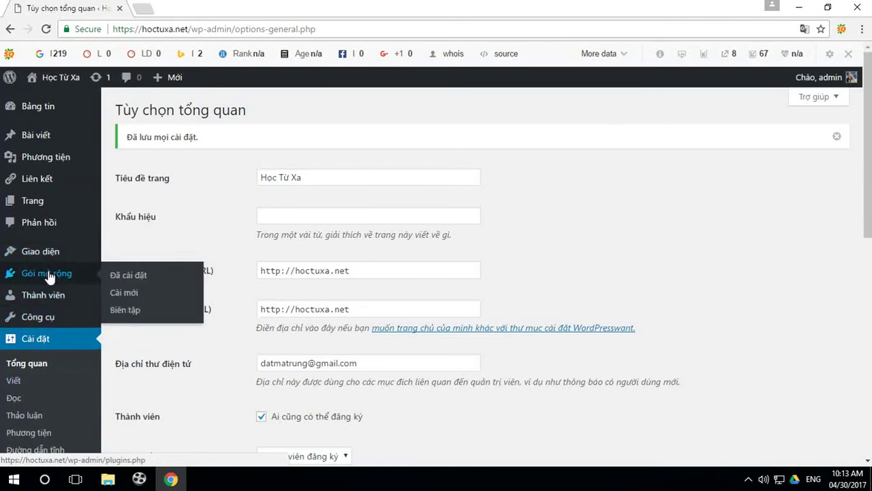
click(130, 276)
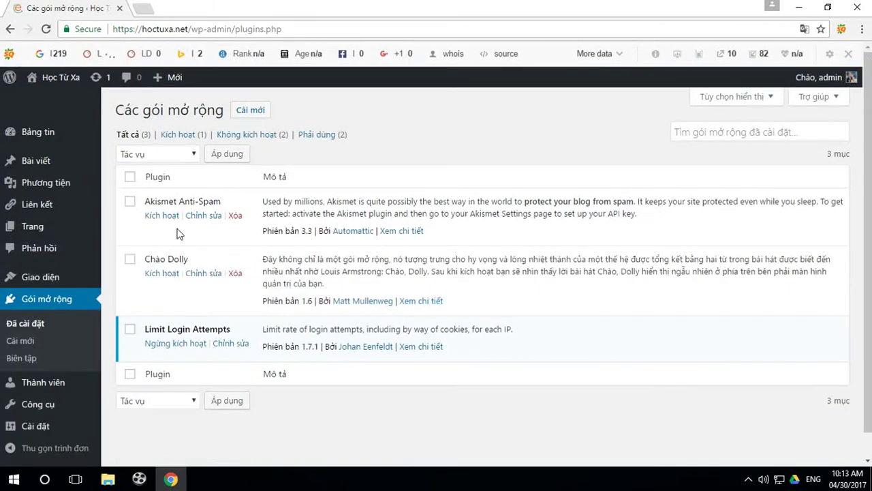
click(174, 343)
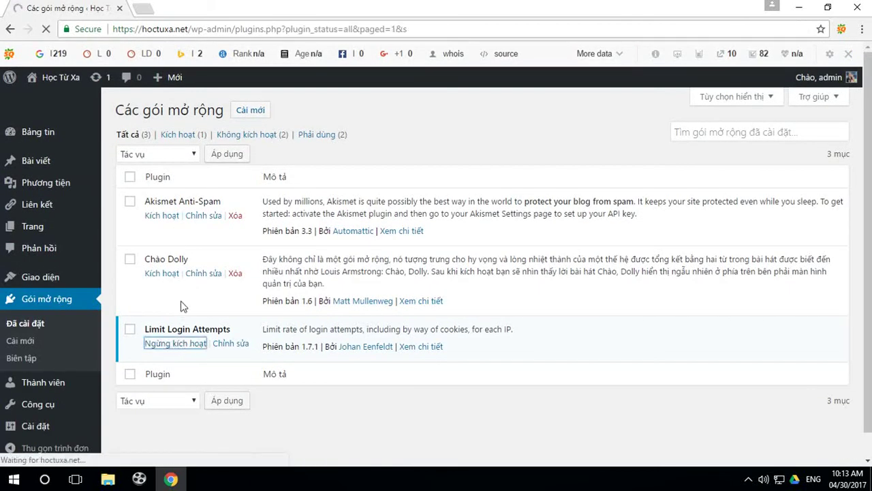
click(129, 214)
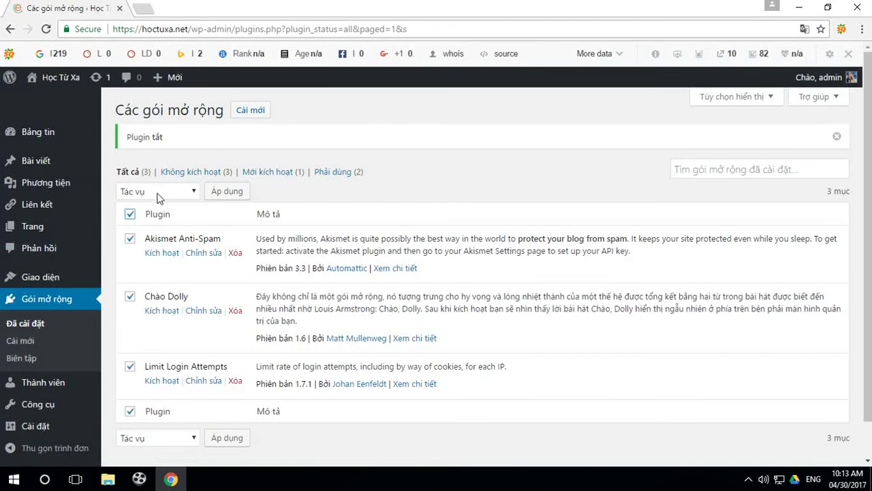
click(154, 193)
click(141, 257)
click(229, 191)
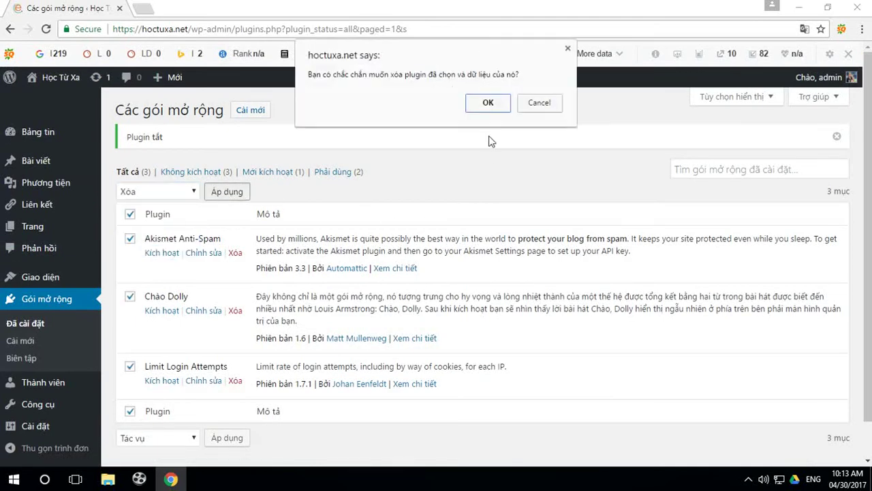
click(497, 106)
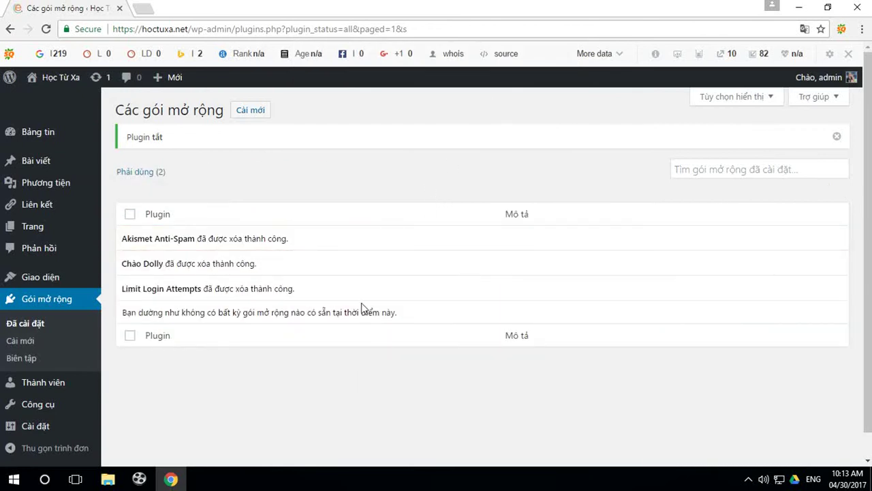
Search the plugin directory for "all in one migration", then install and activate All-in-One WP Migration.
click(251, 116)
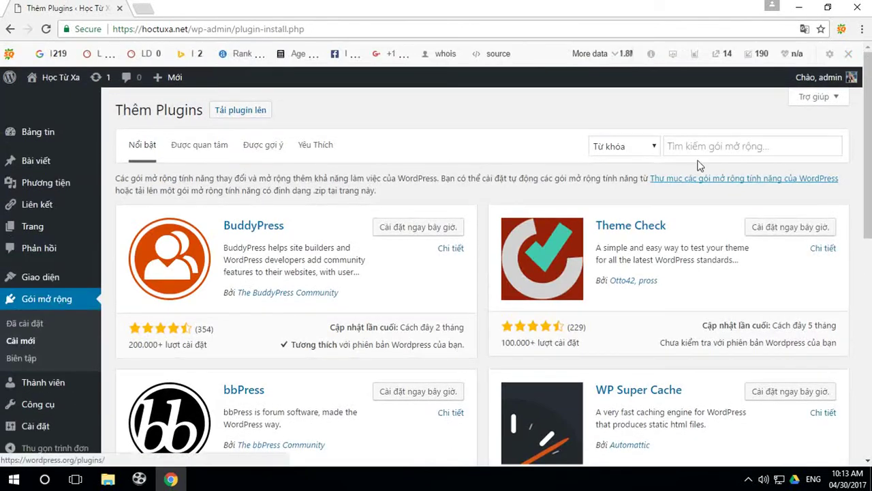
click(705, 147)
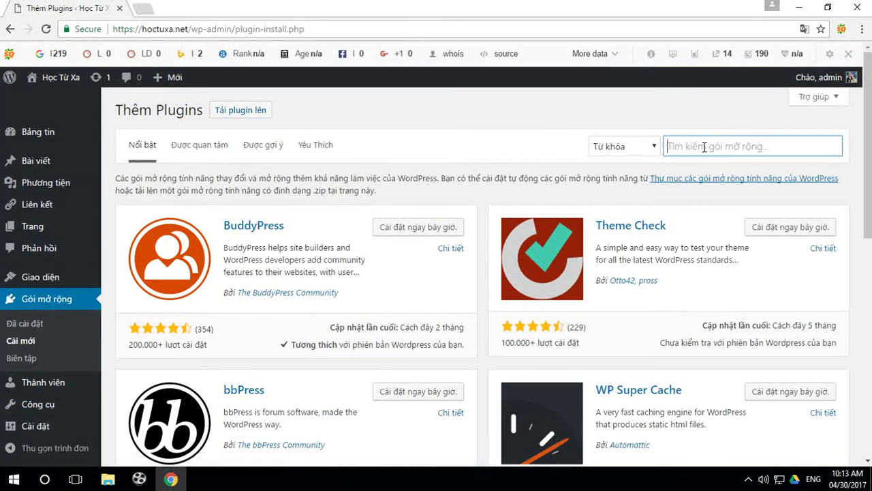
text(a)
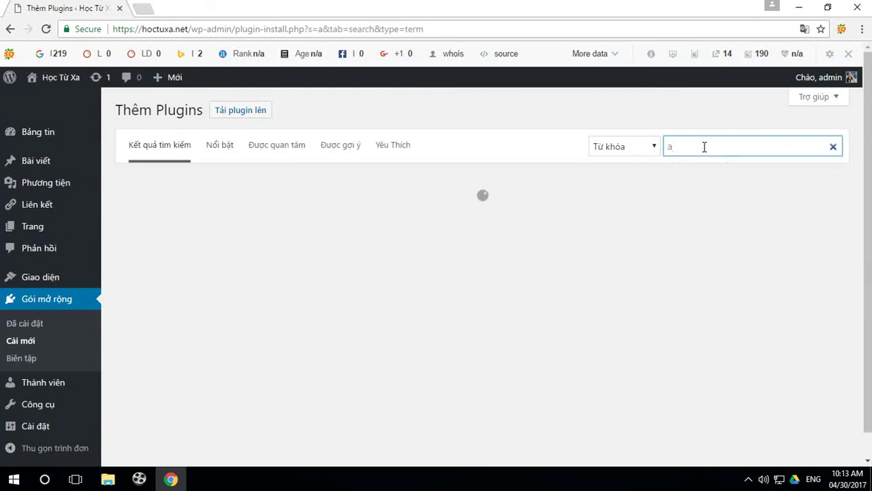
text(ll)
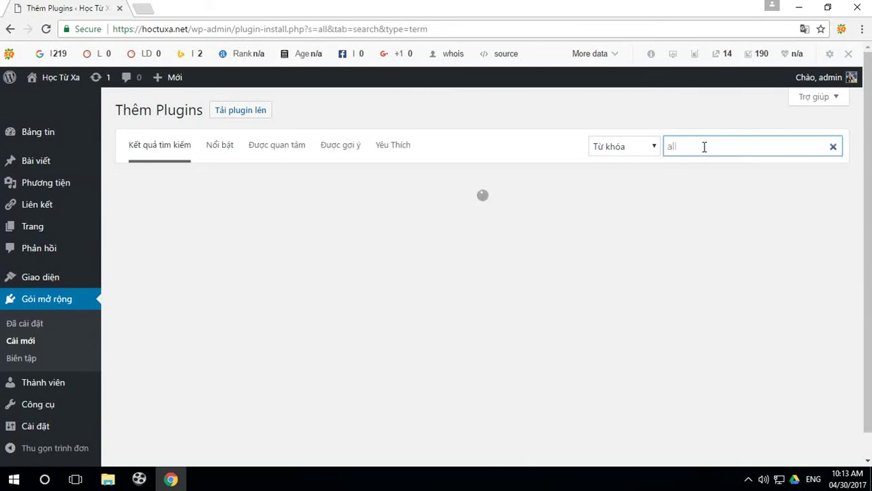
click(710, 165)
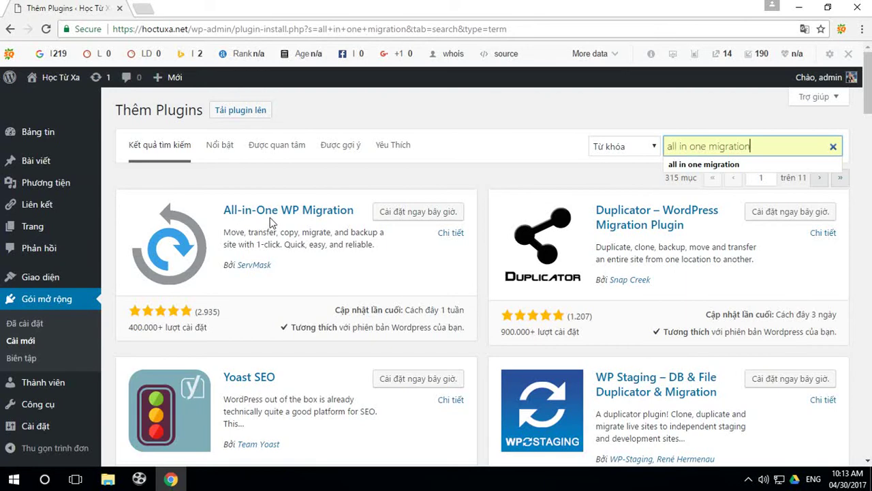
click(429, 214)
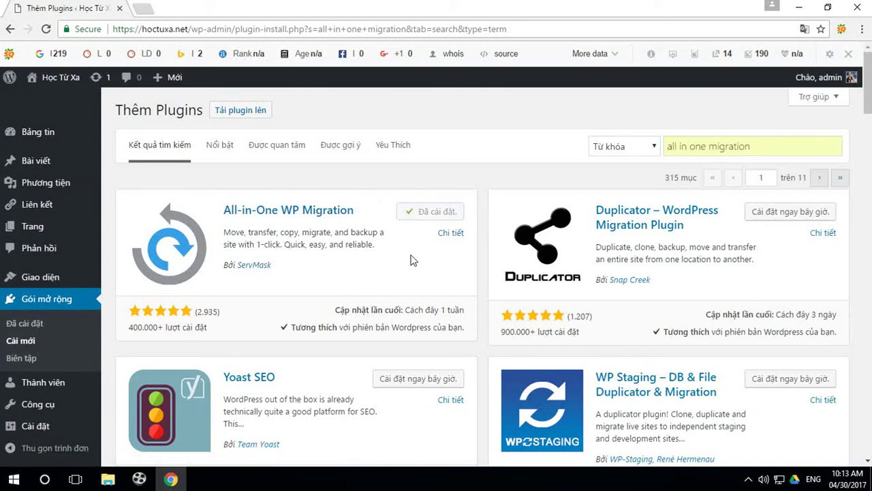
click(435, 213)
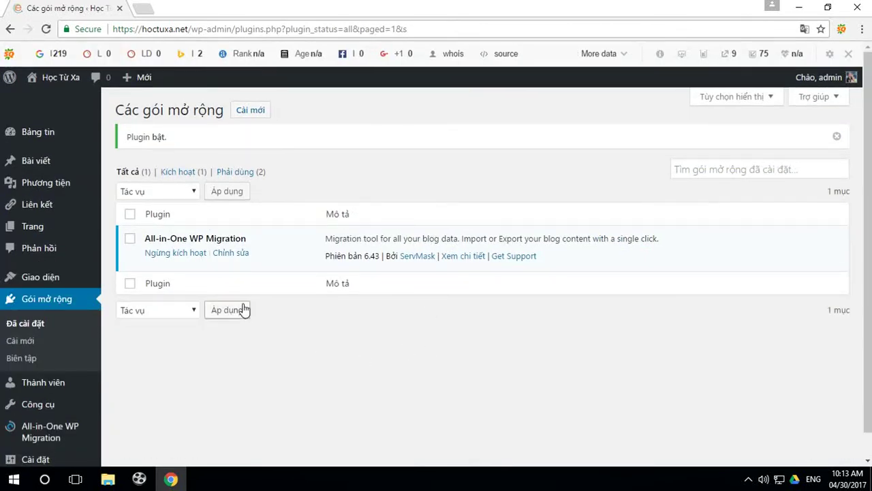
Import the site backup betheme.wpress from the Desktop's website folder using All-in-One WP Migration.
scroll(78, 320, down, 1)
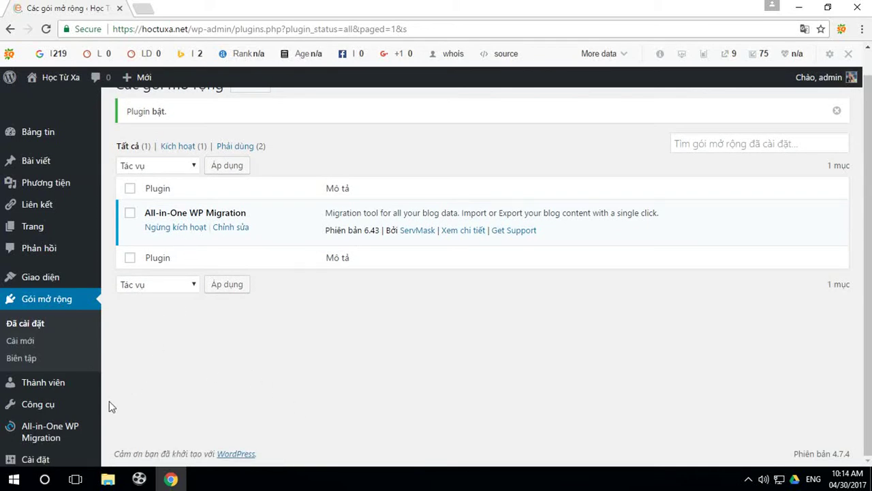
mouse_move(38, 435)
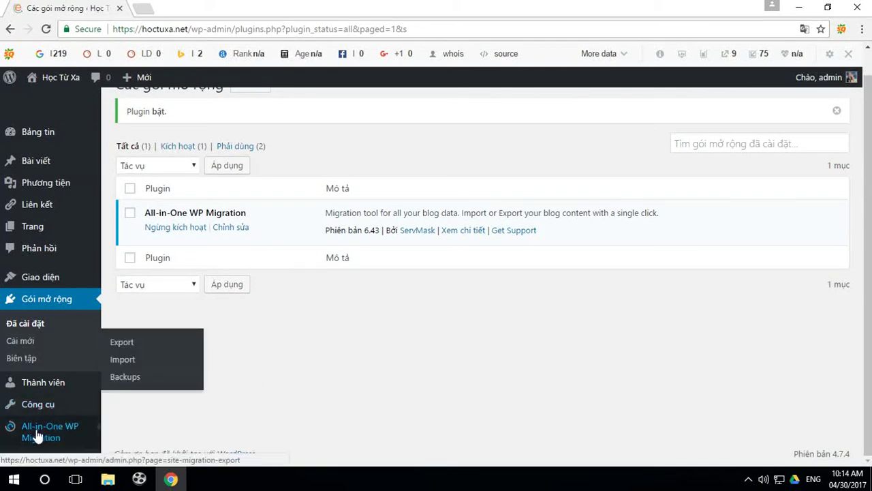
click(126, 366)
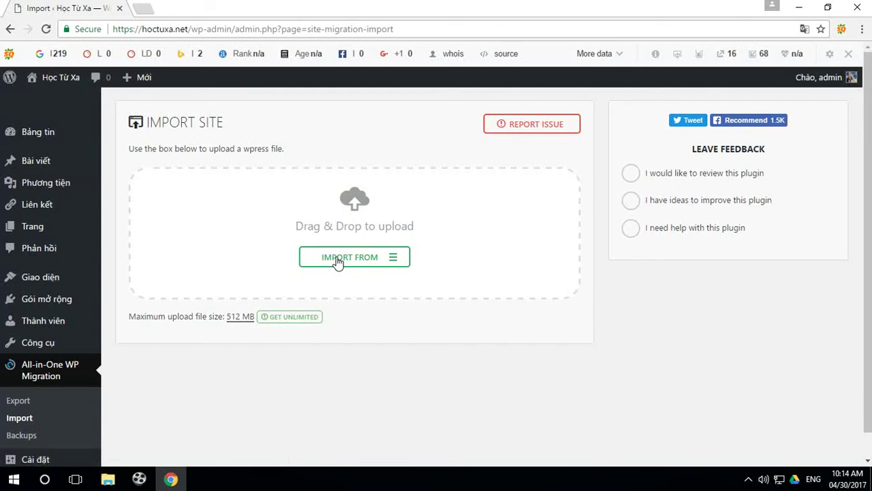
click(339, 262)
click(325, 280)
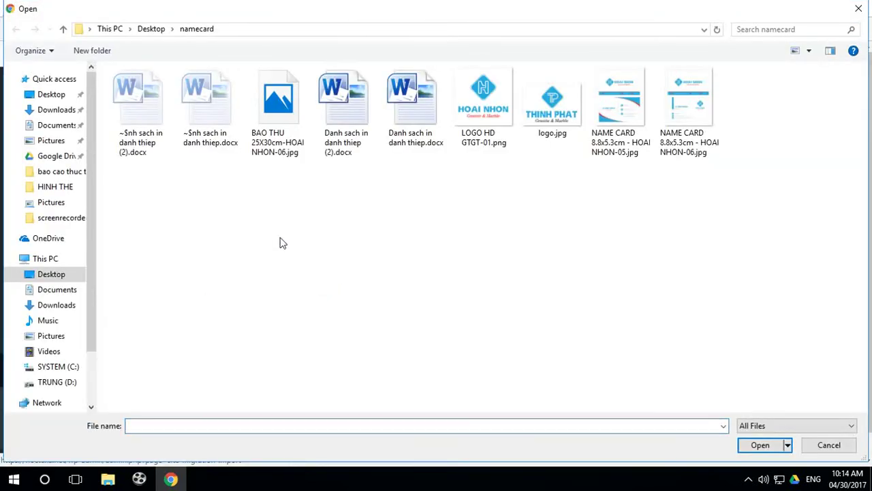
click(151, 29)
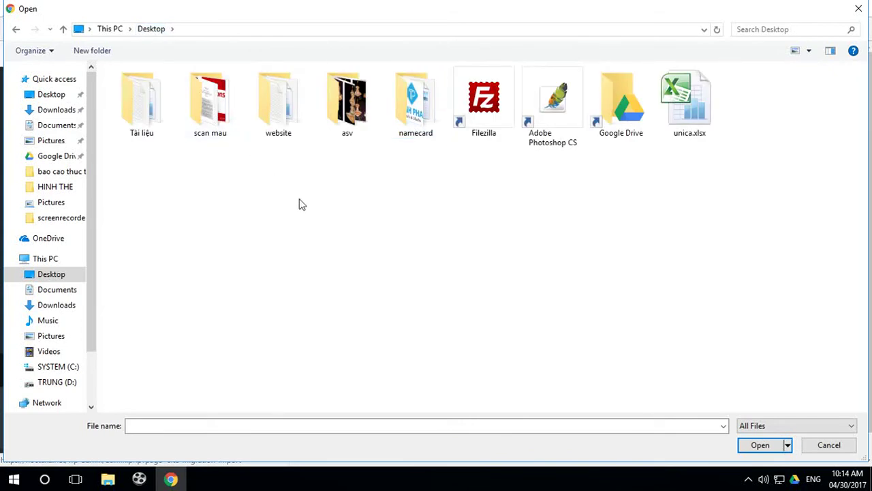
double_click(273, 106)
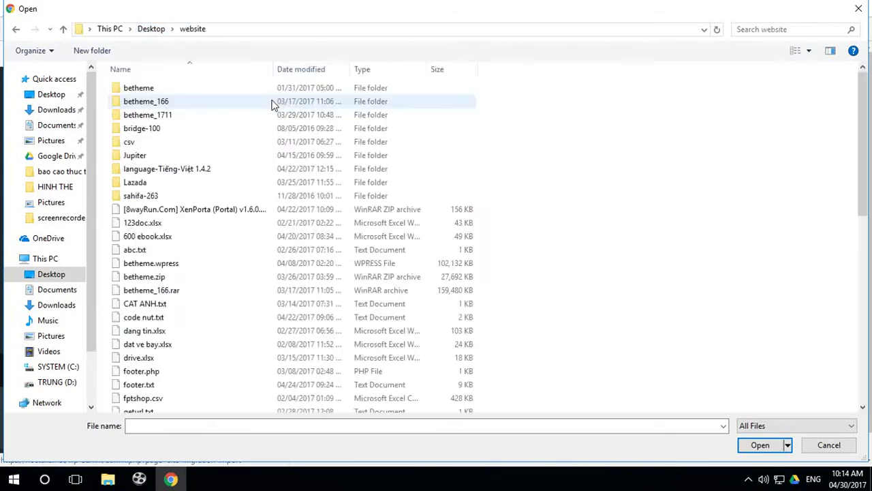
click(141, 266)
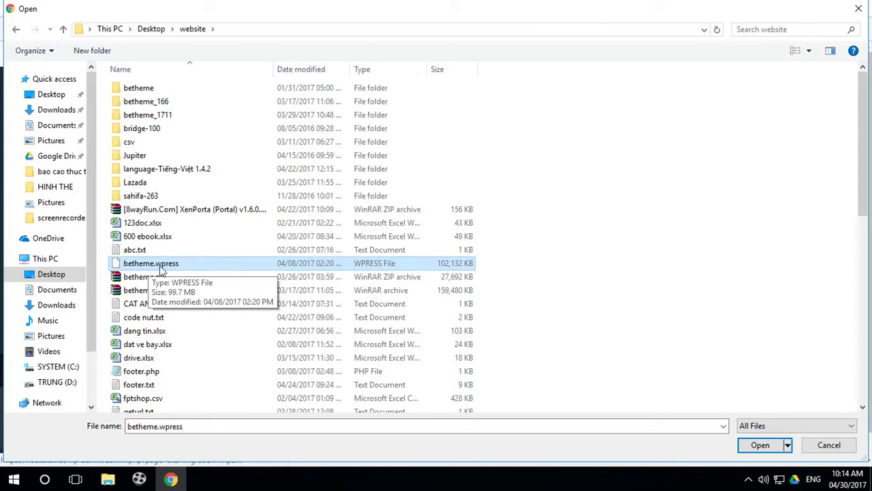
click(760, 444)
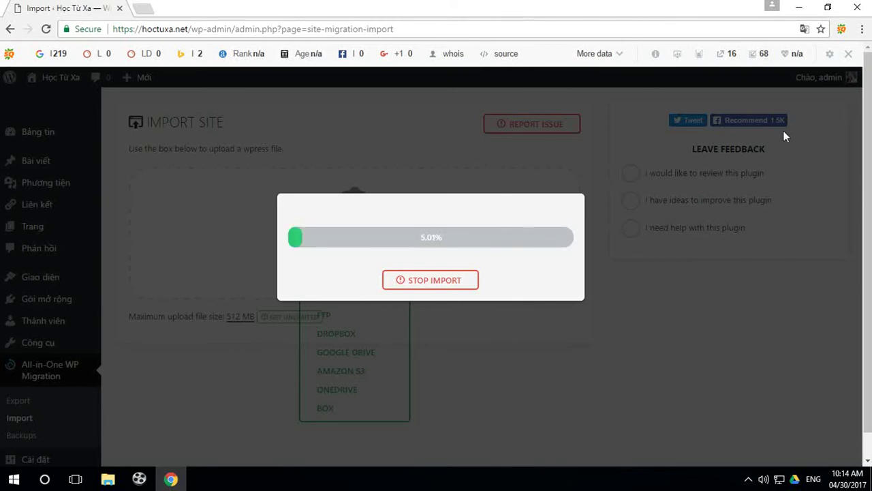
Switch to Excel by opening unica.xlsx from the desktop, and dismiss the Office Activation Wizard.
click(798, 8)
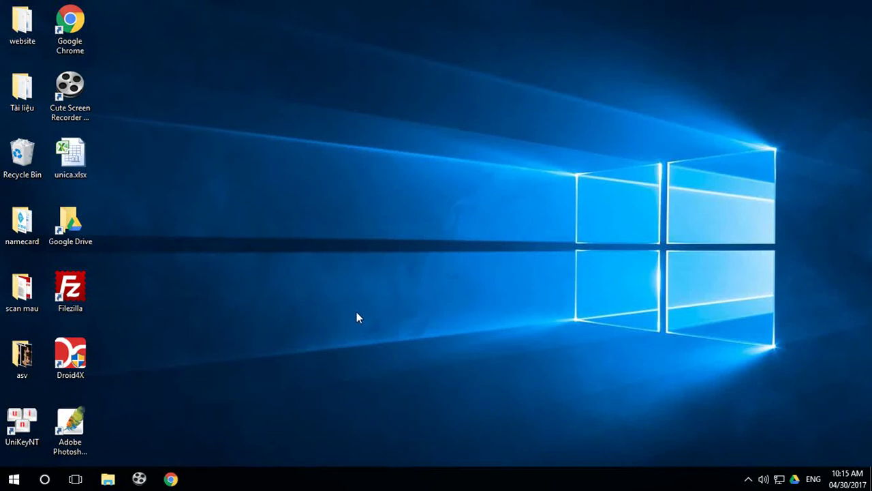
double_click(71, 155)
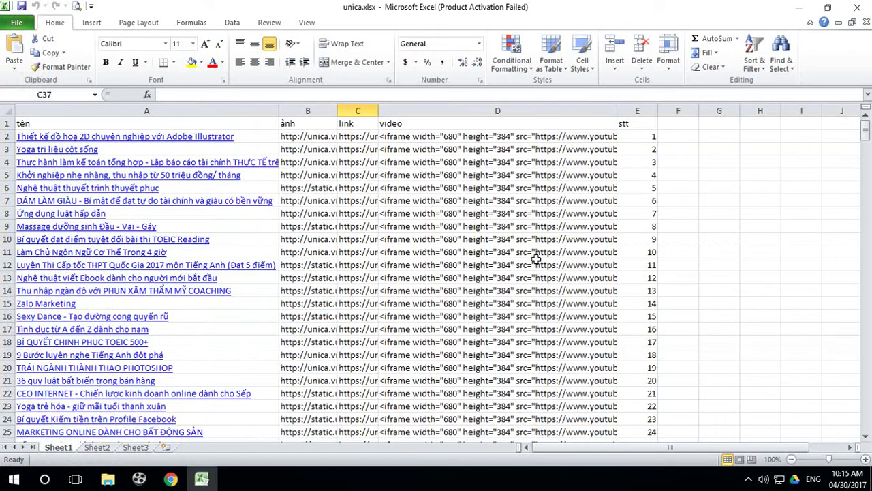
click(775, 264)
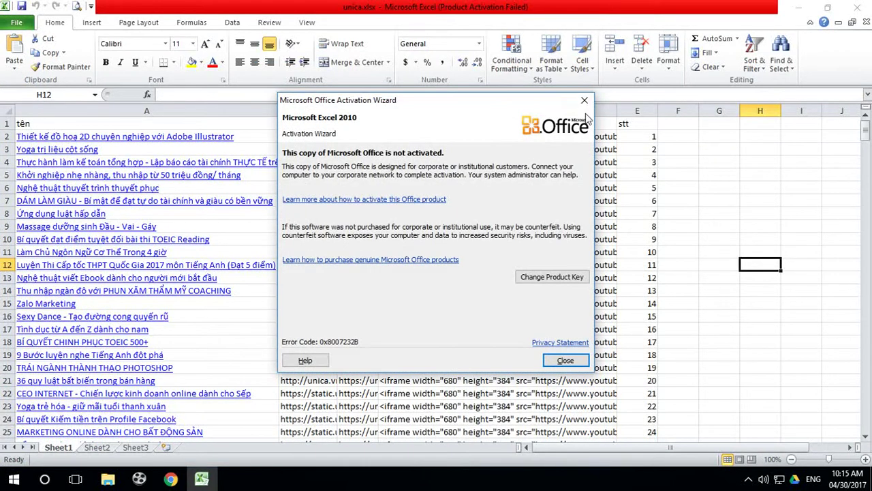
click(584, 95)
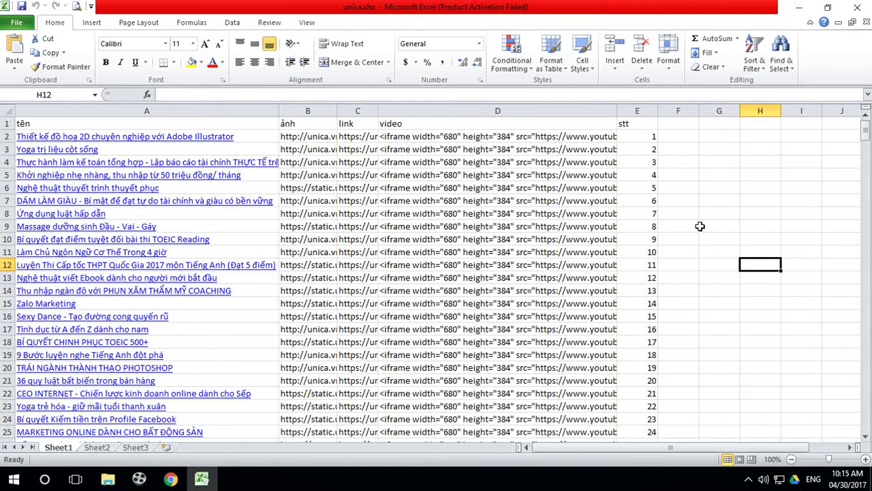
Clear the last course entry, cells A34:D34, on Sheet1.
scroll(696, 226, down, 3)
scroll(695, 226, down, 3)
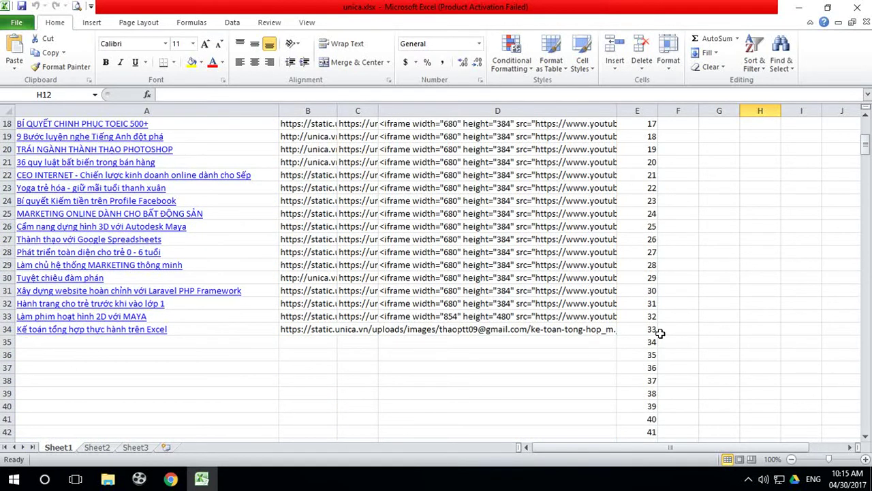
click(317, 329)
click(421, 329)
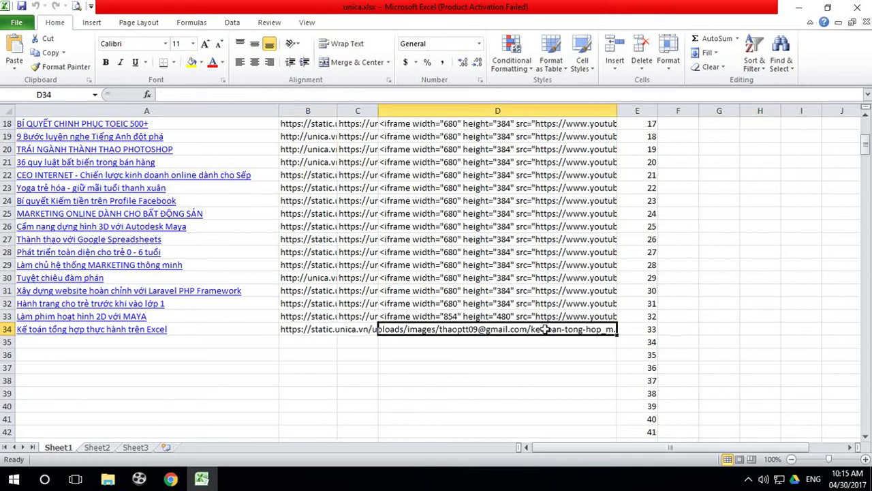
click(579, 369)
drag(599, 329, 85, 335)
key(Delete)
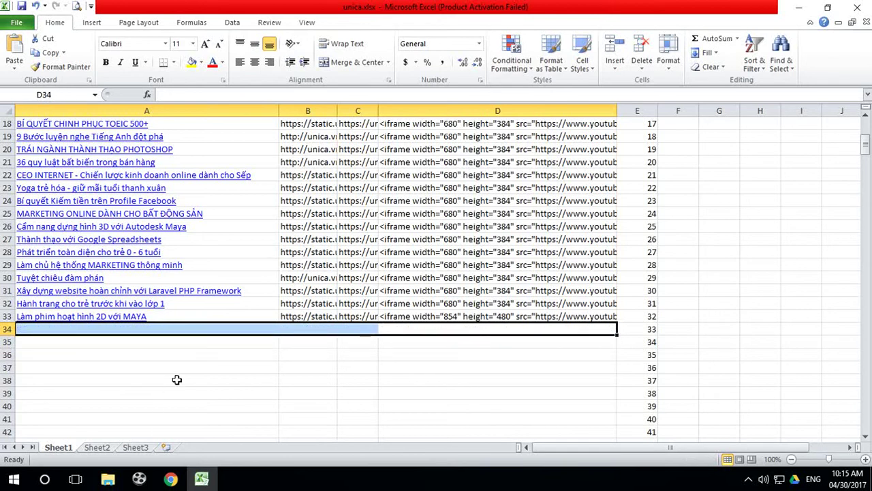
click(178, 379)
Widen the ảnh and link columns of the course list and narrow the video column.
scroll(196, 375, up, 1)
scroll(197, 375, up, 5)
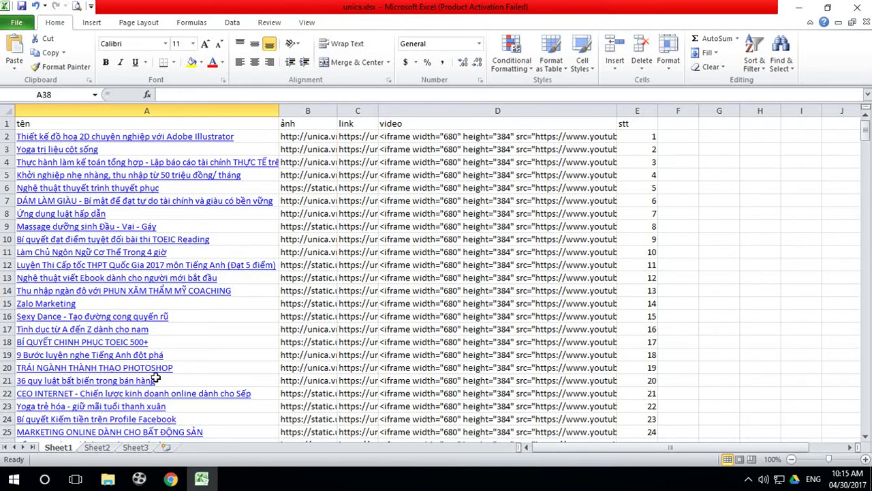
scroll(160, 377, down, 4)
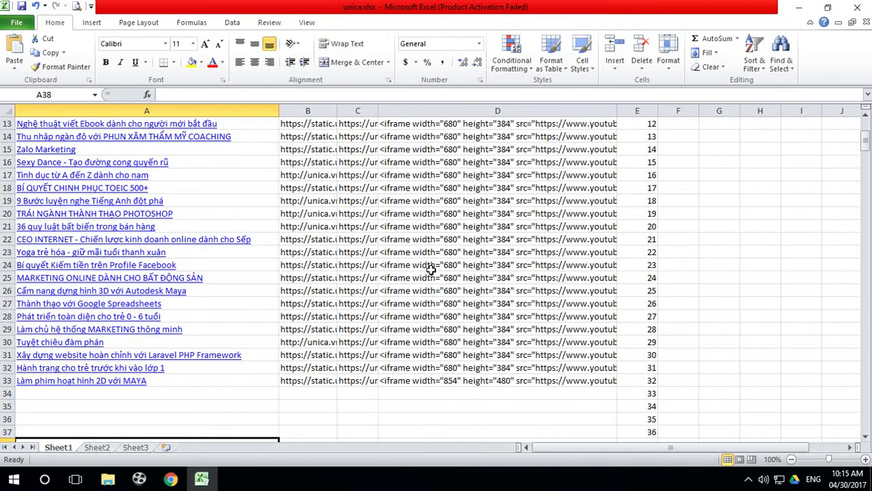
scroll(321, 200, up, 4)
drag(335, 109, 746, 110)
scroll(429, 177, down, 2)
scroll(436, 191, down, 2)
scroll(408, 144, up, 5)
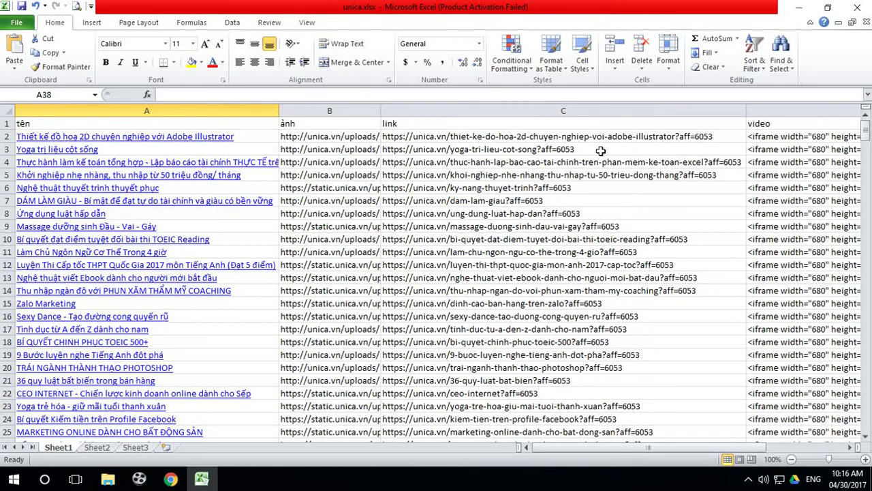
drag(745, 102, 495, 104)
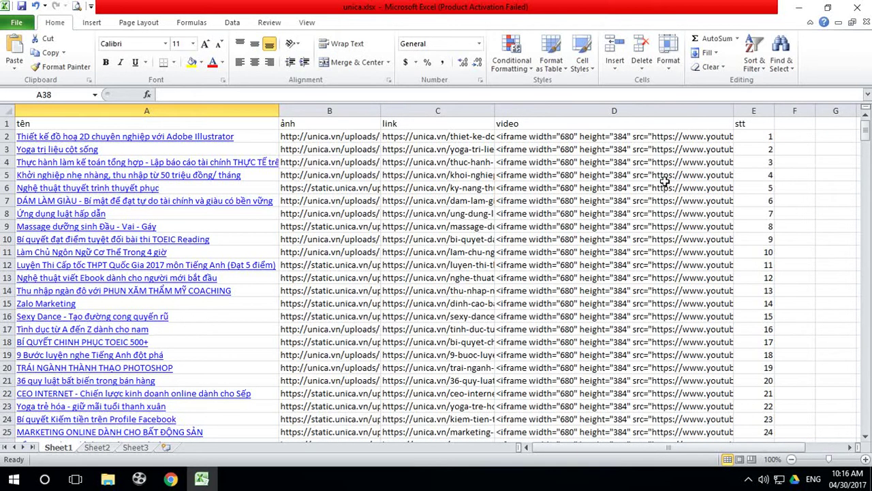
drag(733, 111, 770, 110)
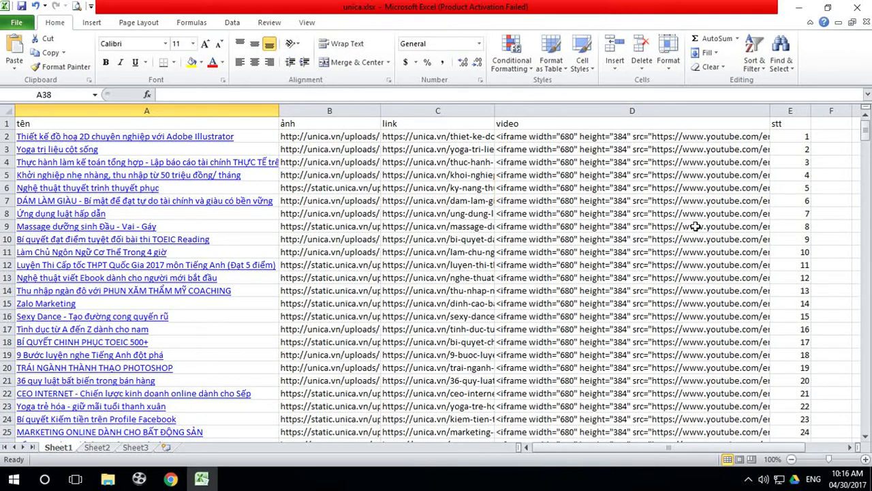
drag(770, 110, 572, 111)
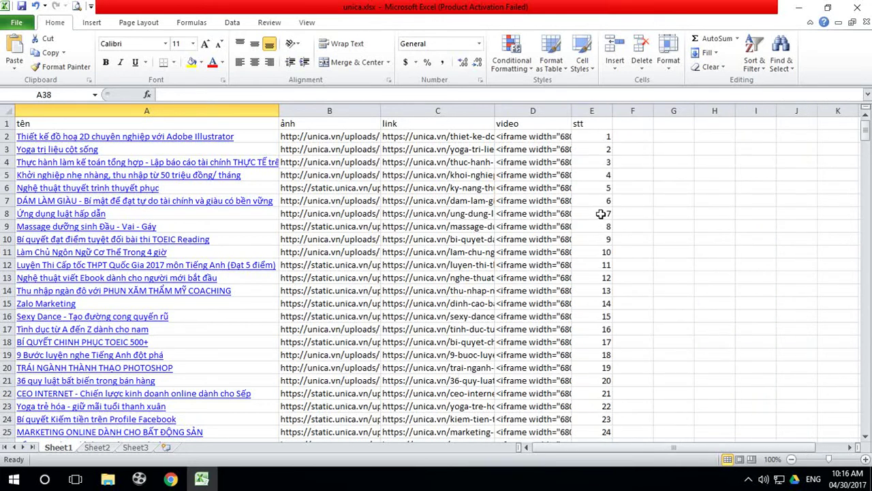
scroll(467, 306, down, 2)
scroll(468, 311, up, 2)
scroll(468, 311, down, 8)
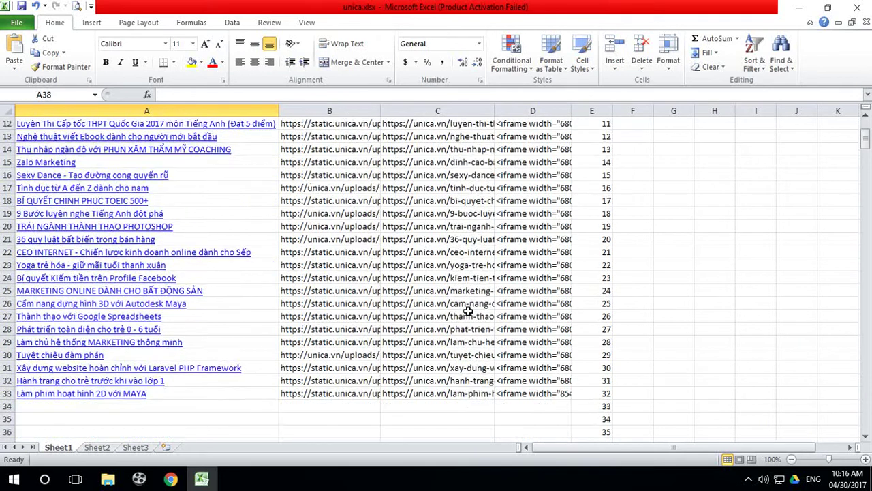
scroll(422, 336, up, 4)
scroll(423, 333, down, 3)
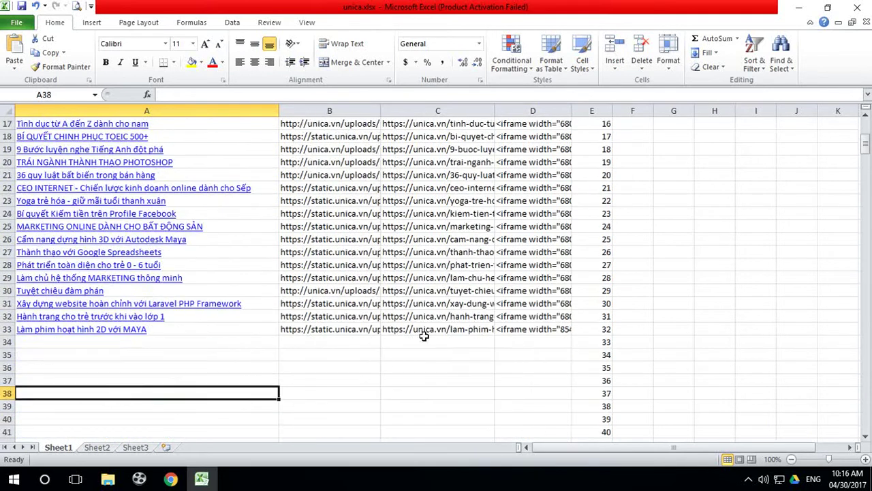
Switch to Chrome, load unica.vn in a new tab and open the account's Affiliate page.
key(alt+Tab)
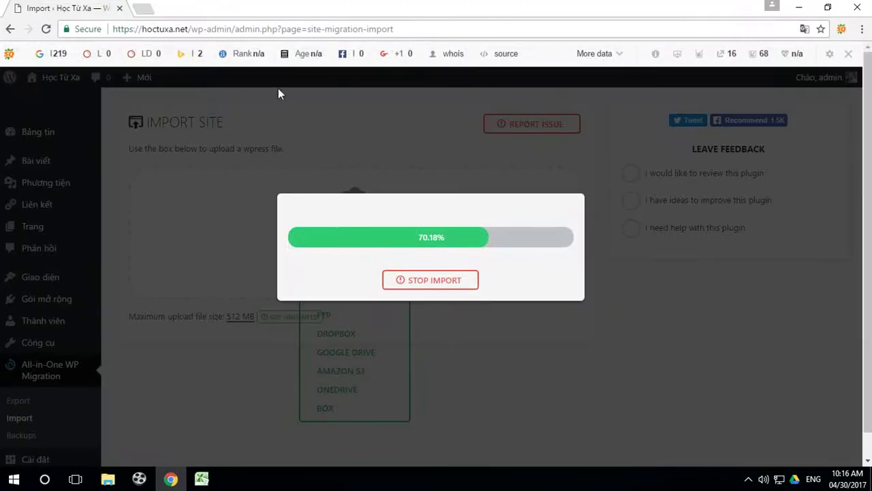
click(145, 9)
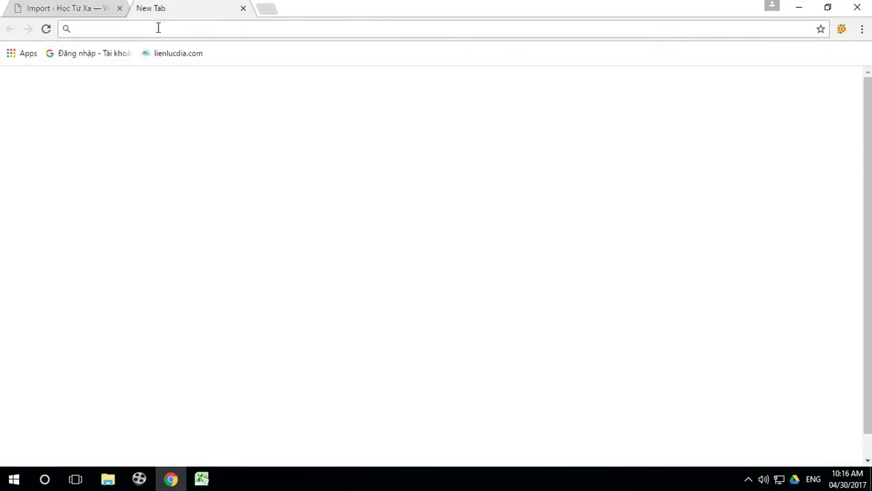
text(unica.vn)
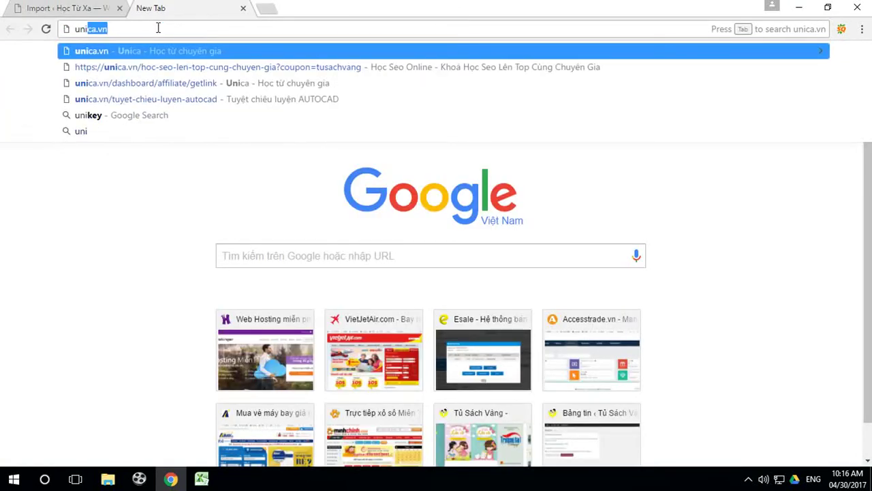
key(Right)
key(Return)
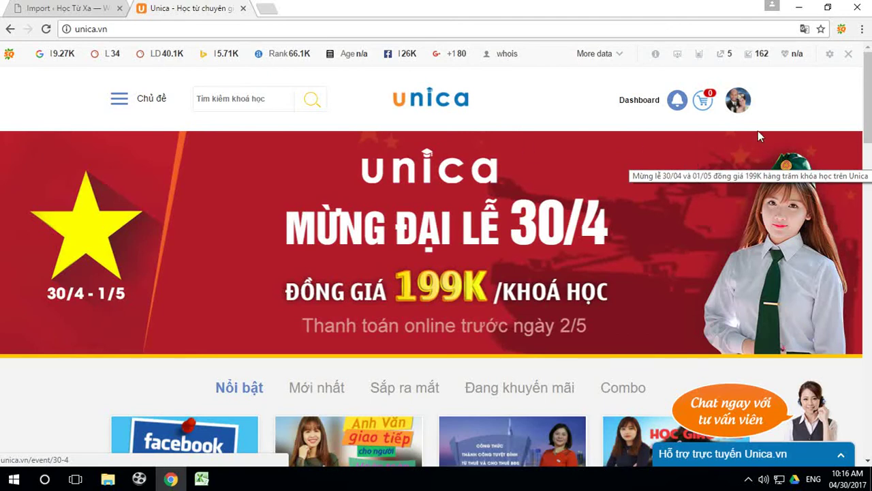
click(743, 107)
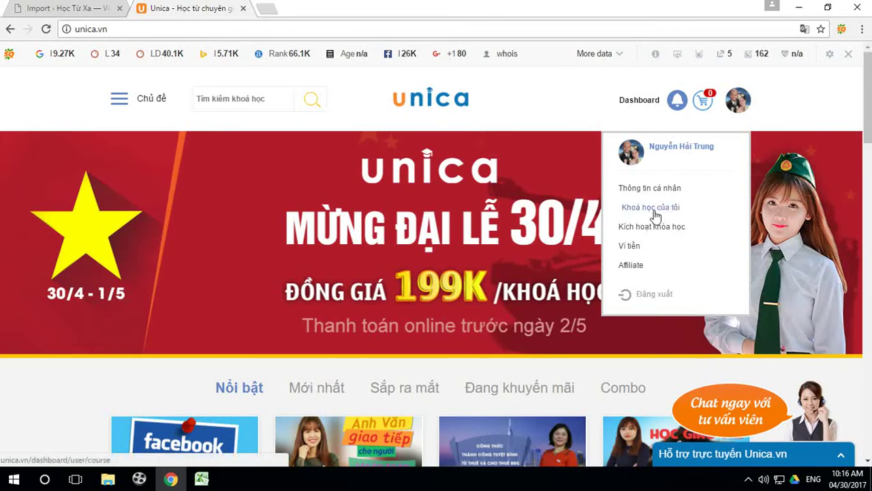
click(633, 273)
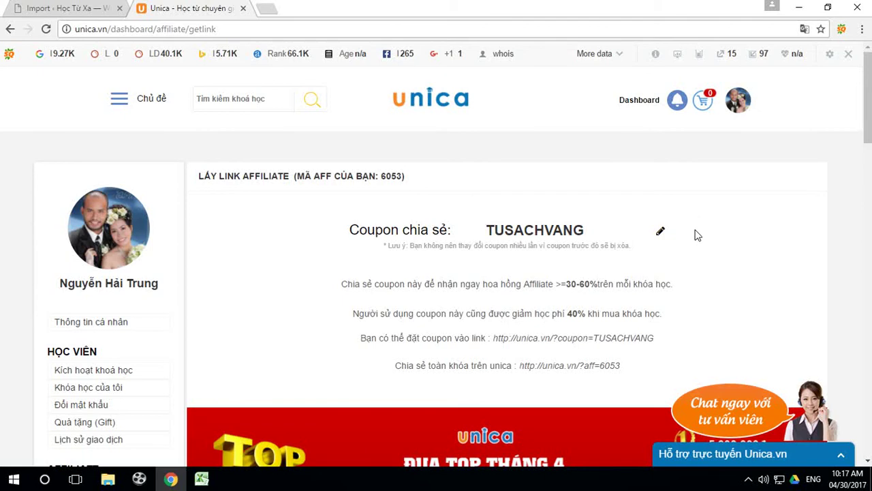
click(660, 234)
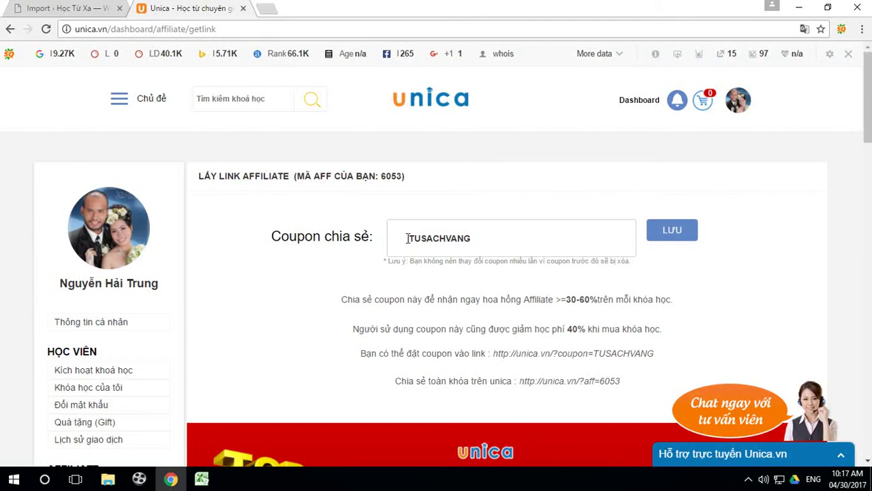
drag(478, 234, 357, 235)
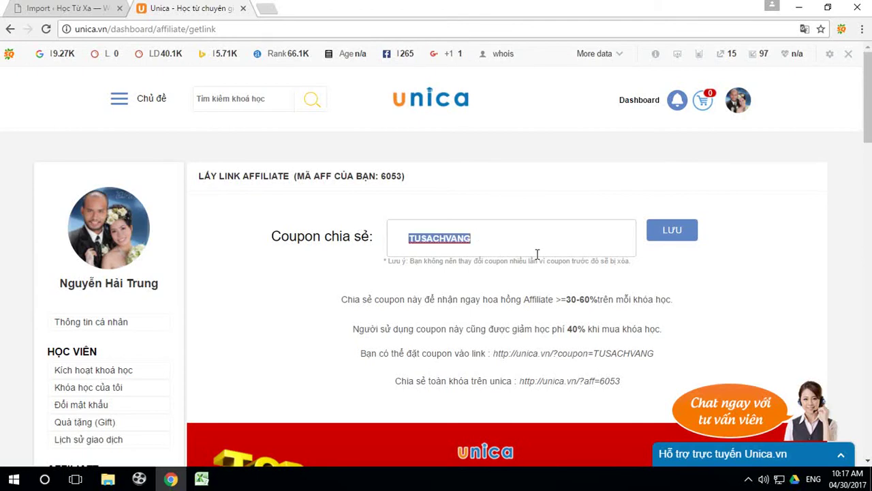
click(503, 241)
drag(508, 239, 398, 245)
click(471, 236)
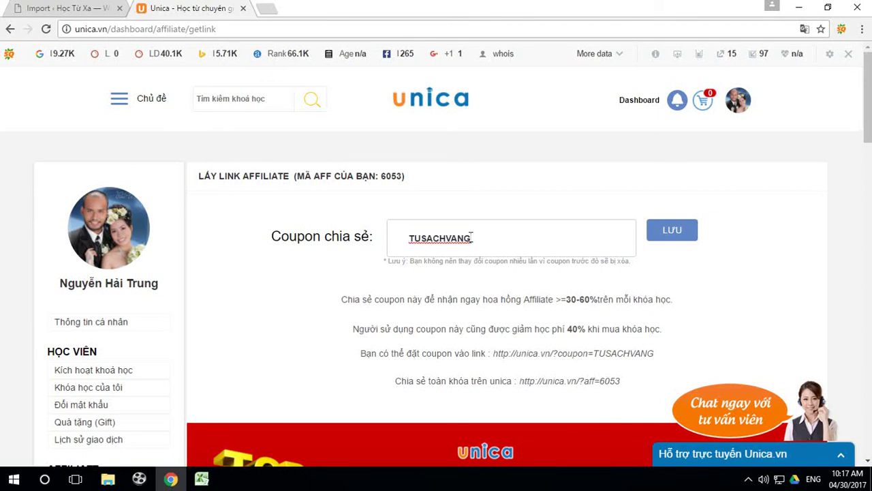
drag(473, 236, 396, 238)
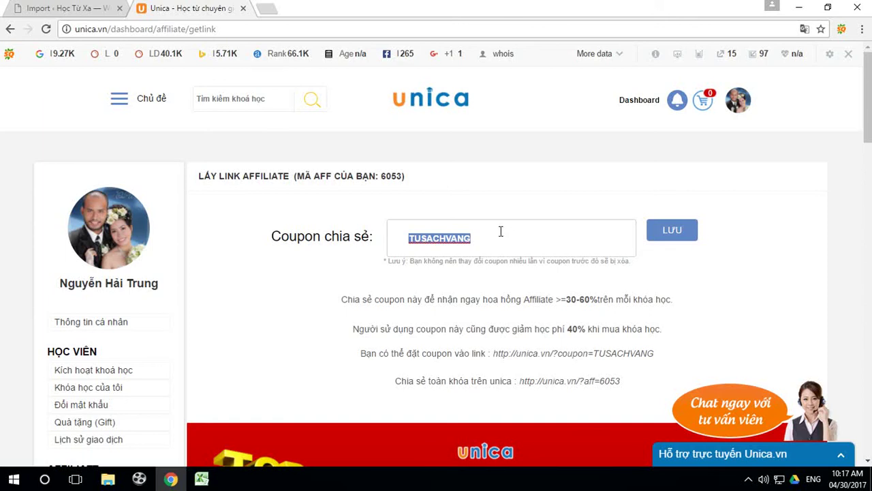
scroll(541, 253, down, 1)
click(757, 232)
click(681, 145)
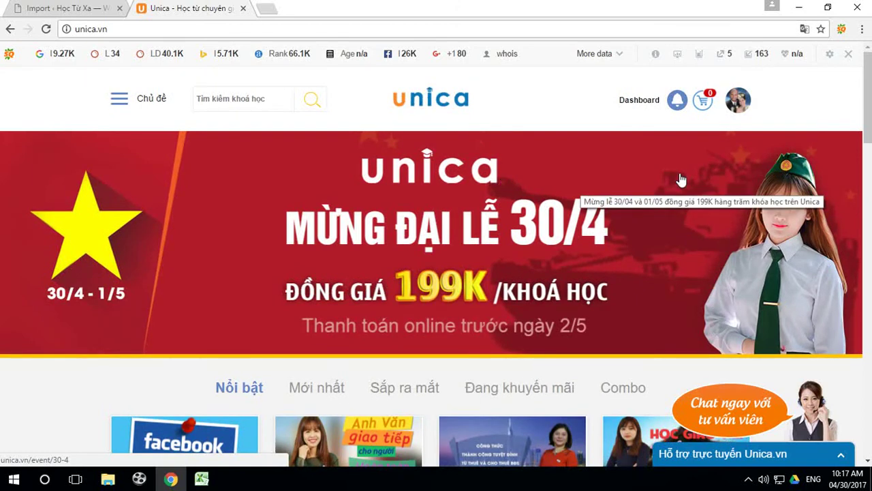
scroll(668, 193, down, 2)
scroll(668, 193, up, 2)
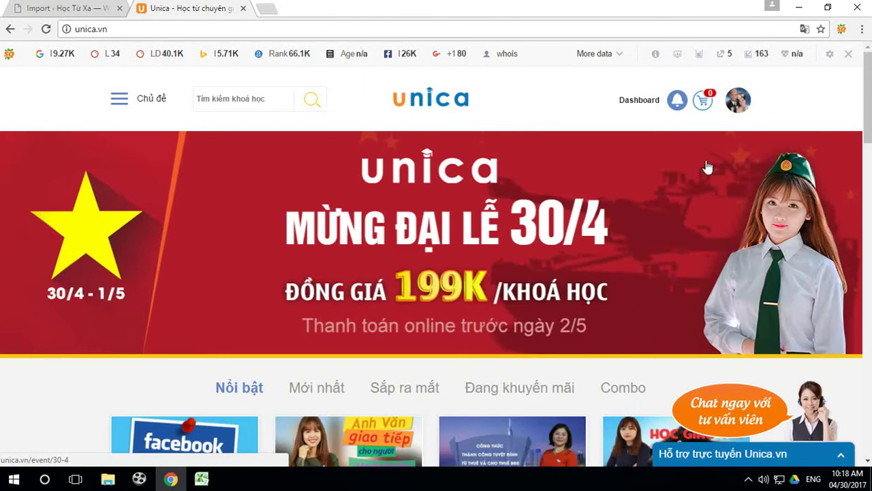
Return to the account's Affiliate section and open its Thu nhập income report.
click(730, 115)
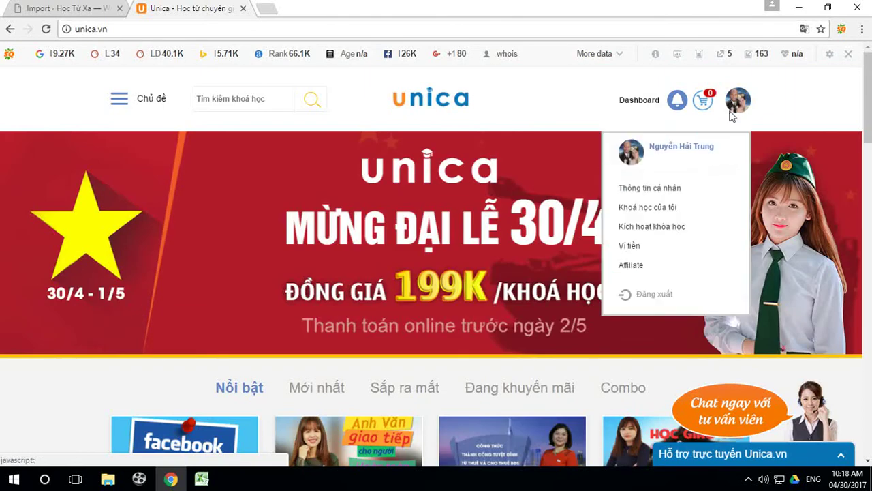
click(628, 265)
scroll(232, 269, down, 2)
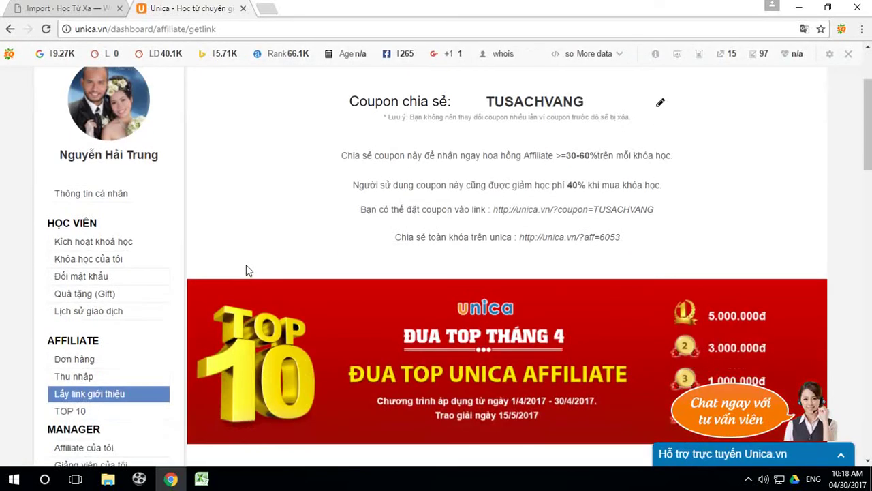
scroll(236, 264, down, 1)
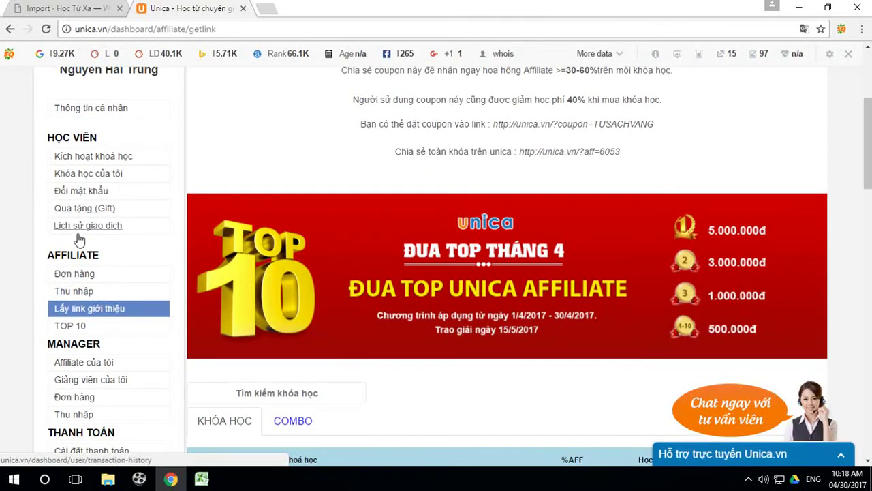
click(76, 296)
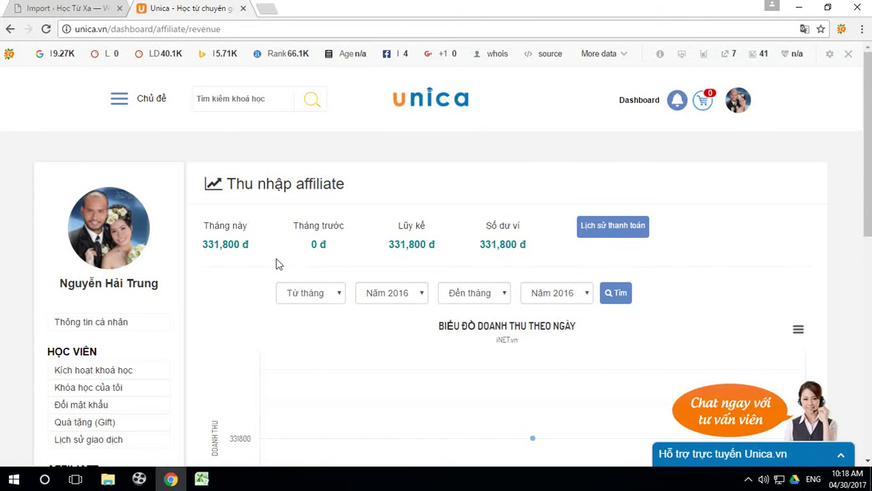
Examine the affiliate income totals, the daily revenue chart and the Lịch sử doanh thu order history.
scroll(505, 266, down, 1)
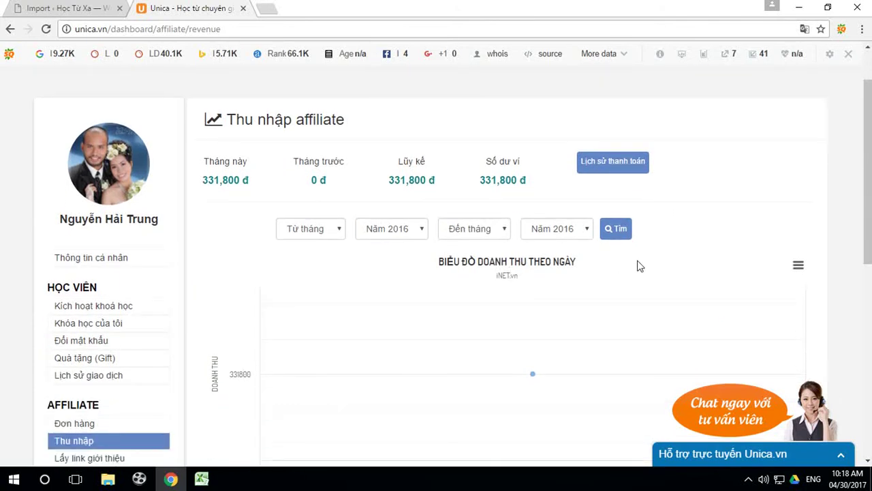
scroll(641, 266, down, 1)
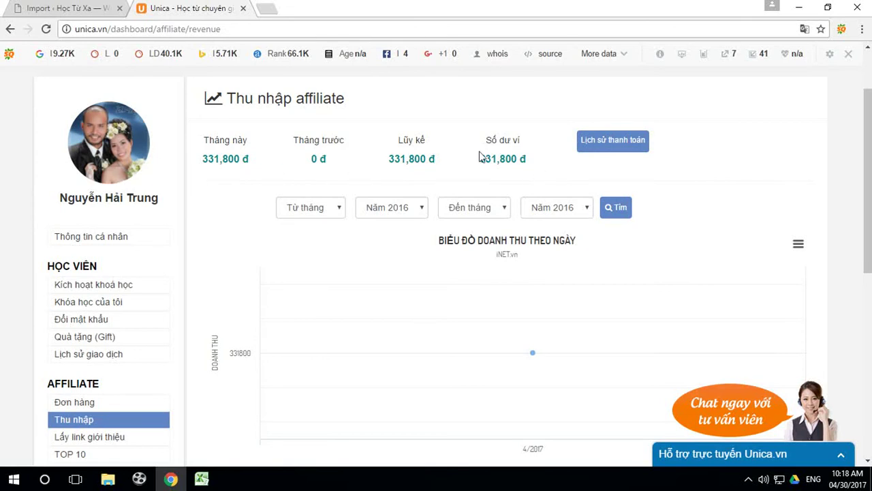
scroll(659, 196, down, 3)
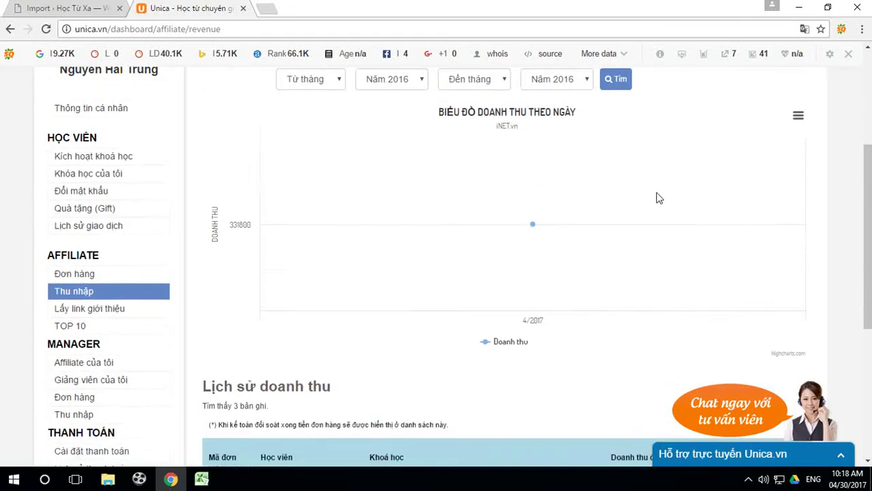
scroll(628, 234, down, 3)
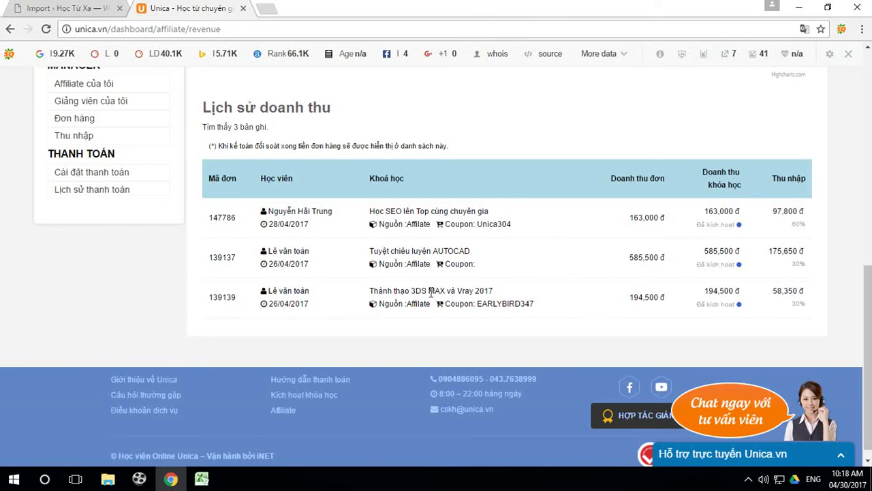
scroll(335, 275, up, 7)
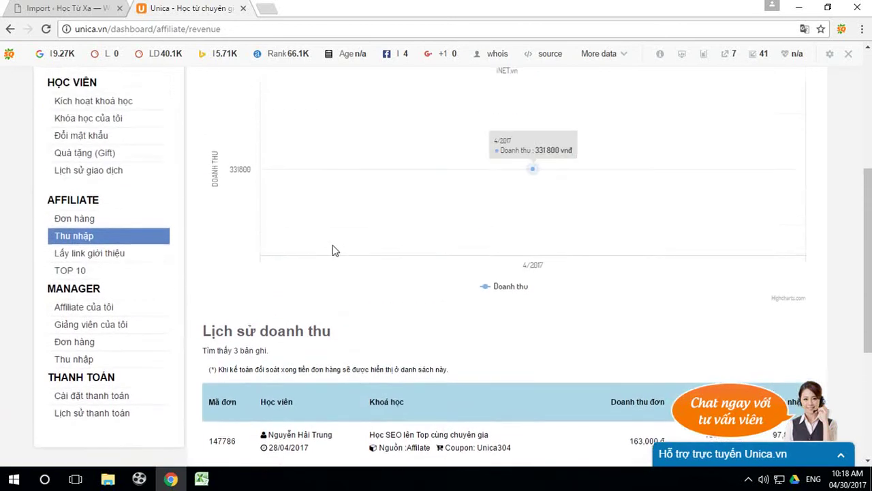
scroll(334, 251, up, 2)
scroll(574, 270, down, 2)
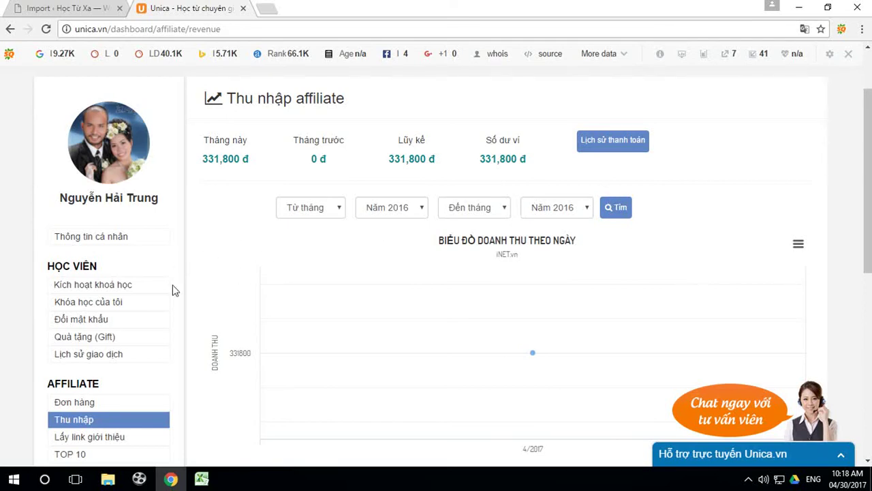
scroll(183, 275, down, 1)
scroll(151, 299, down, 1)
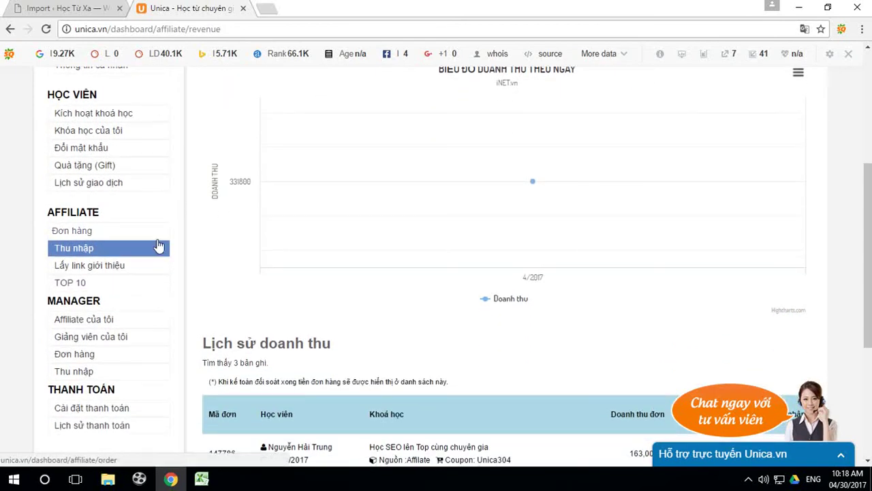
scroll(160, 248, up, 1)
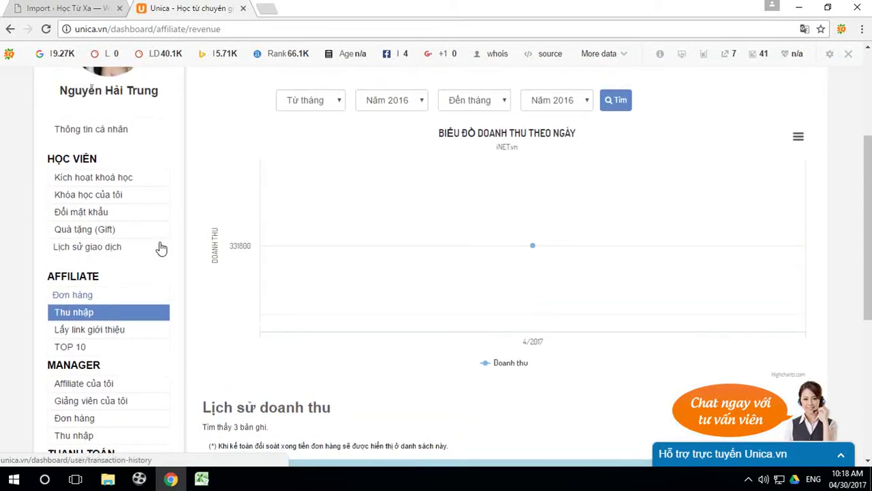
Open Lấy link giới thiệu and look through the first page of affiliate courses, their commission rates and prices.
click(98, 335)
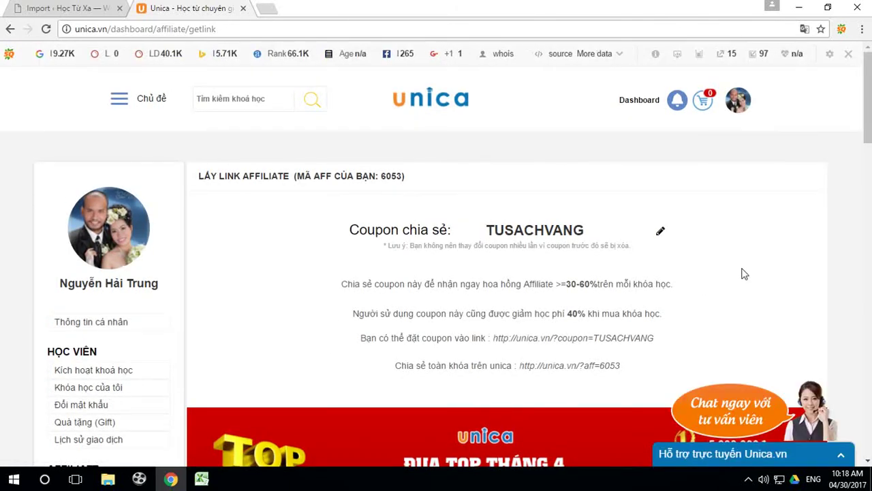
scroll(739, 273, down, 5)
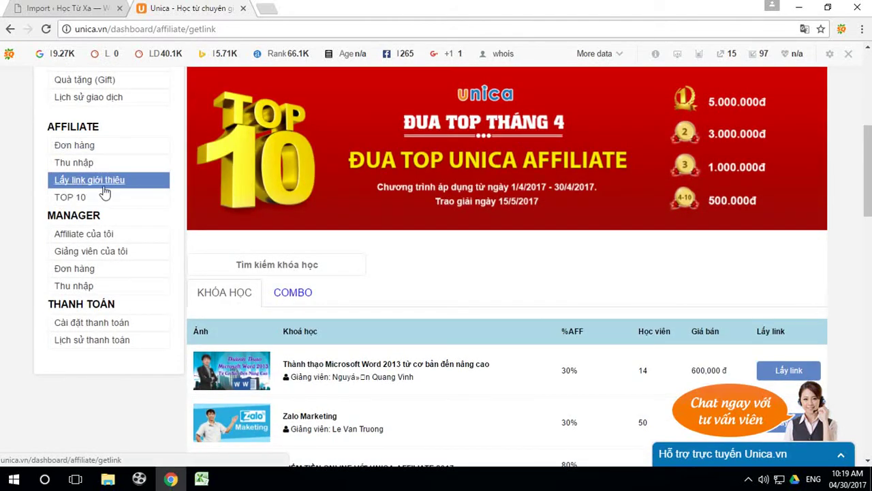
scroll(630, 337, down, 5)
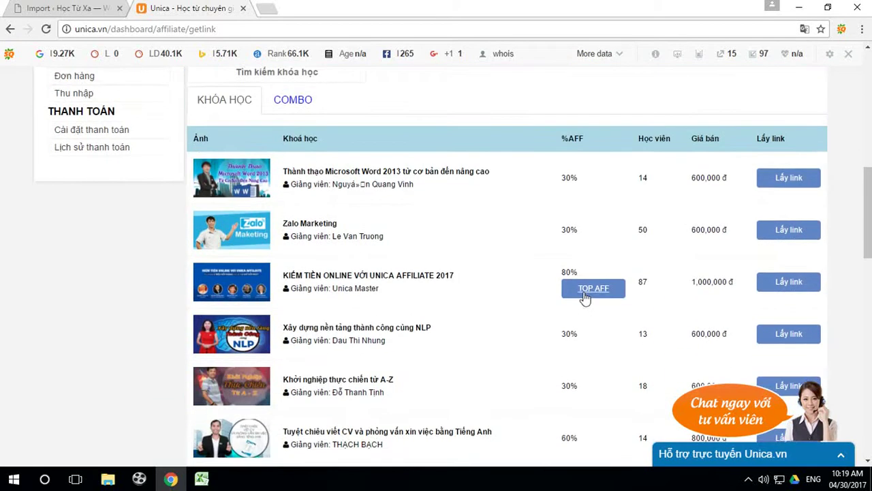
scroll(506, 271, down, 6)
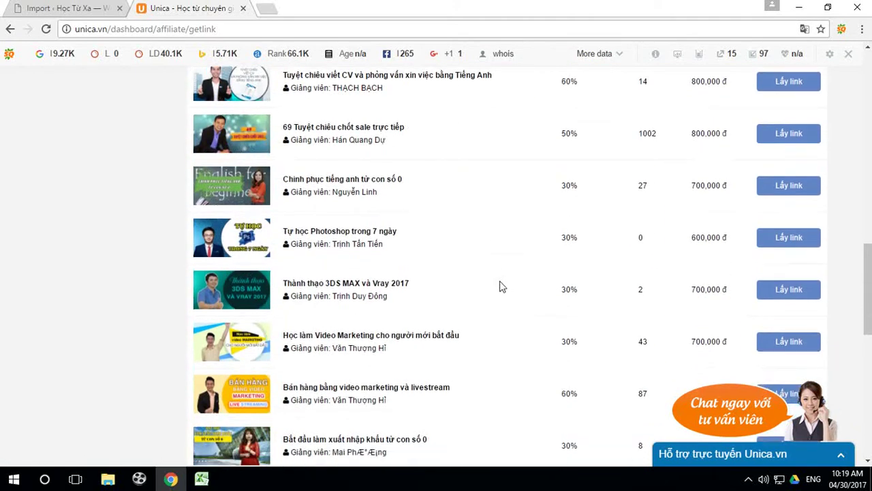
scroll(500, 281, down, 5)
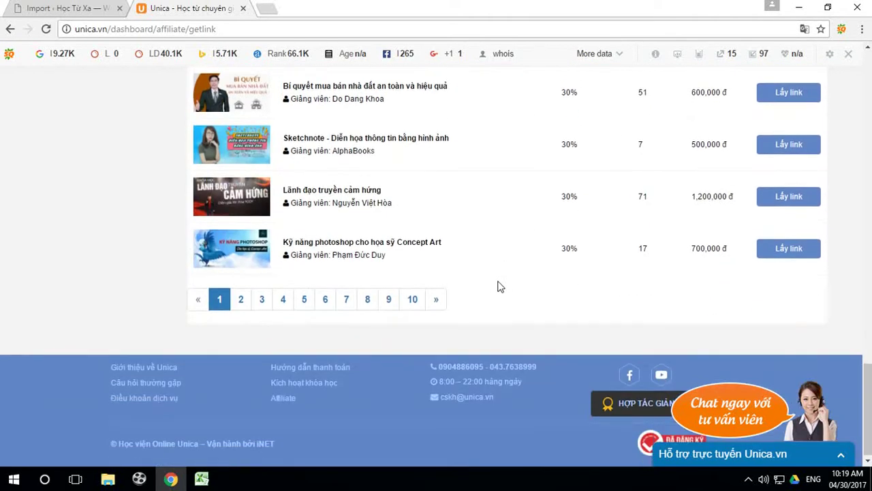
scroll(493, 247, up, 9)
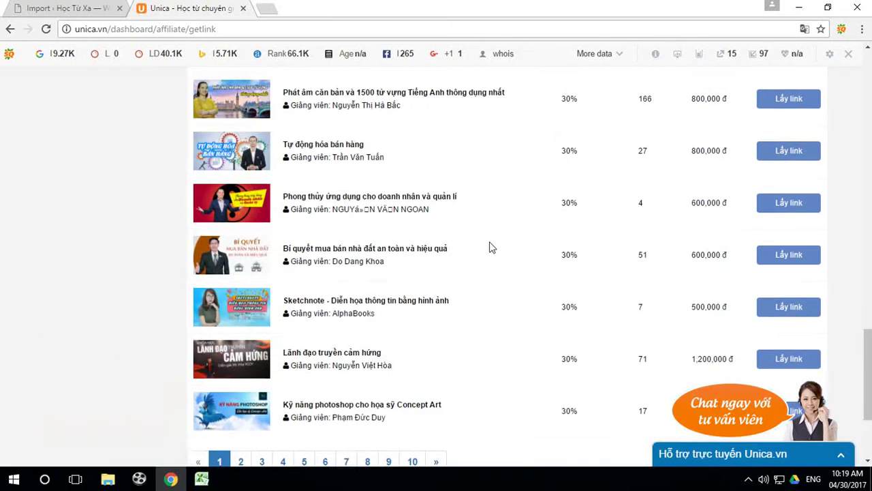
scroll(477, 245, up, 3)
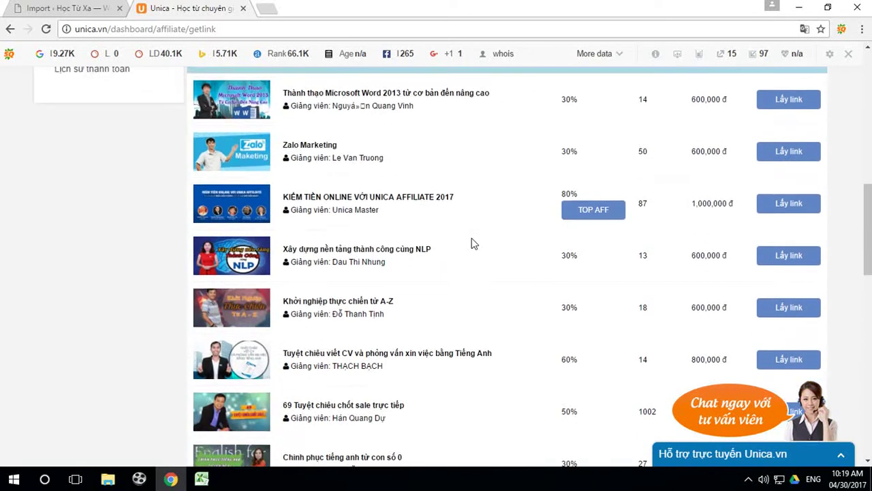
scroll(485, 273, down, 4)
scroll(486, 305, down, 8)
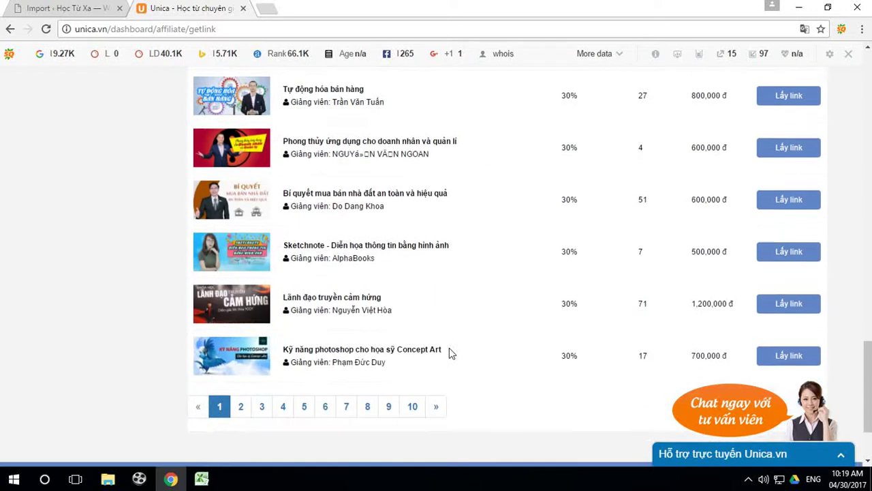
Look through pages 2, 10 and 14 of the affiliate course list, including commission rates and prices.
click(434, 323)
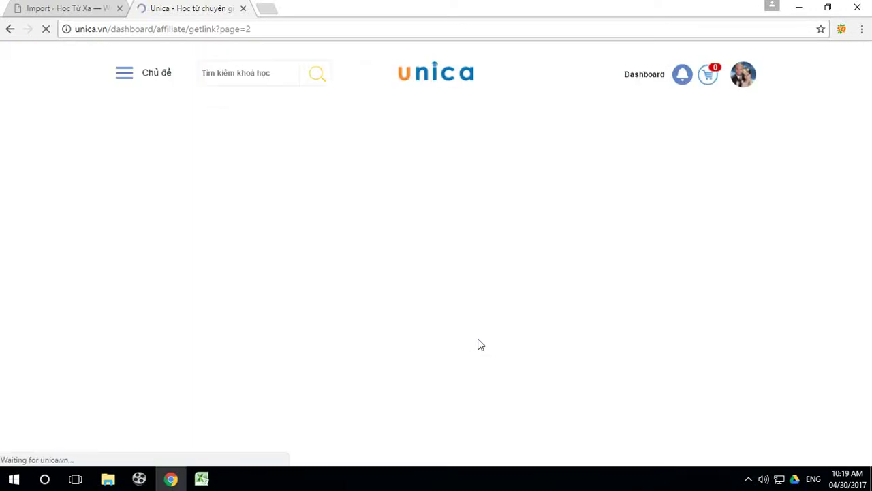
scroll(436, 349, down, 4)
scroll(452, 354, down, 14)
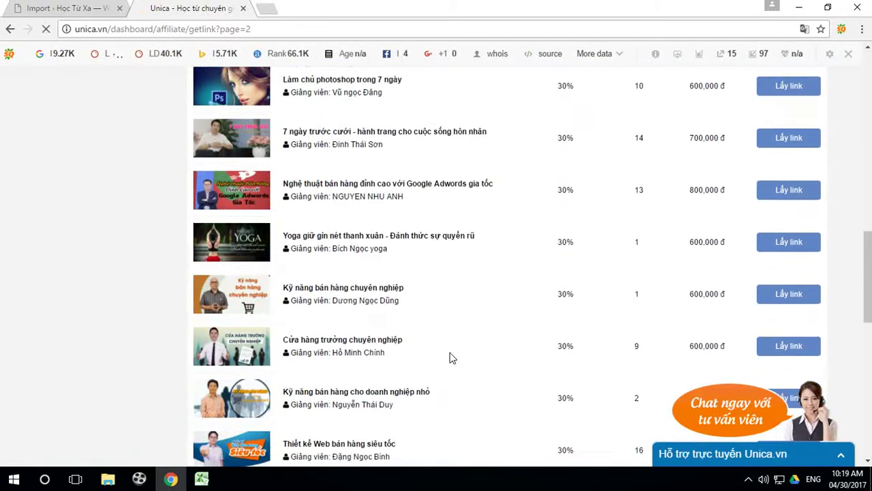
scroll(456, 379, down, 2)
click(413, 301)
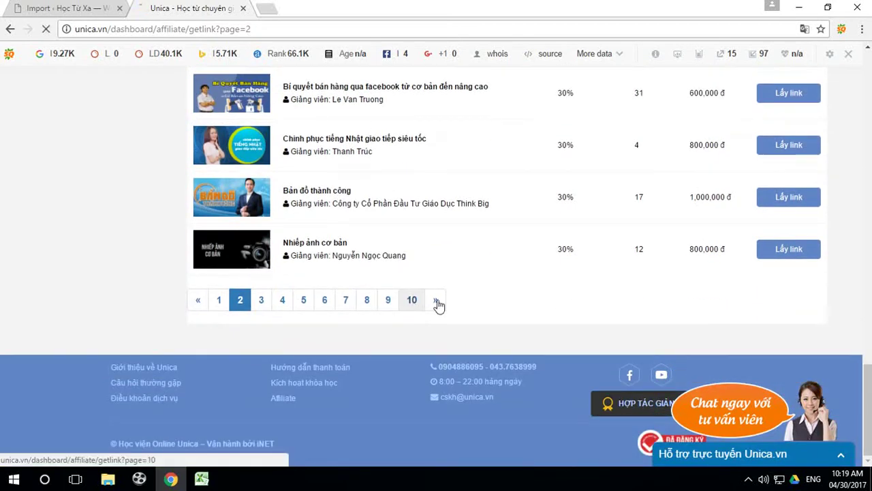
scroll(472, 326, down, 2)
scroll(472, 326, down, 15)
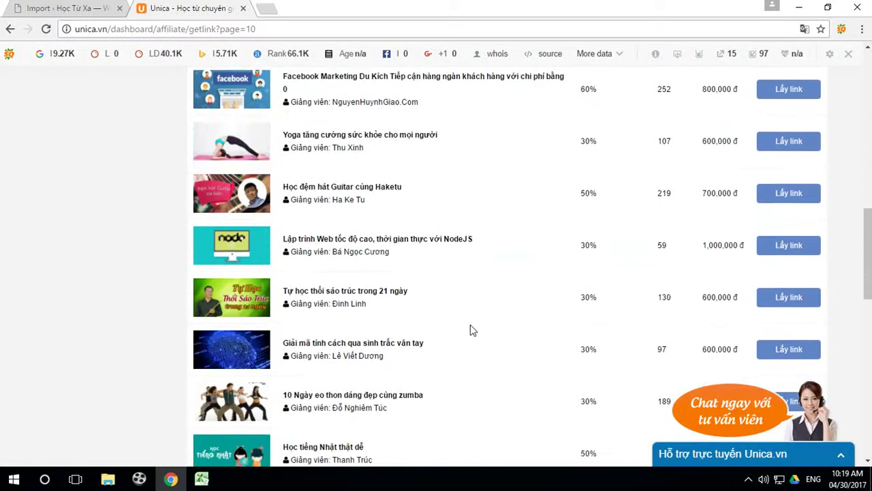
scroll(471, 329, down, 3)
click(436, 304)
scroll(423, 249, down, 8)
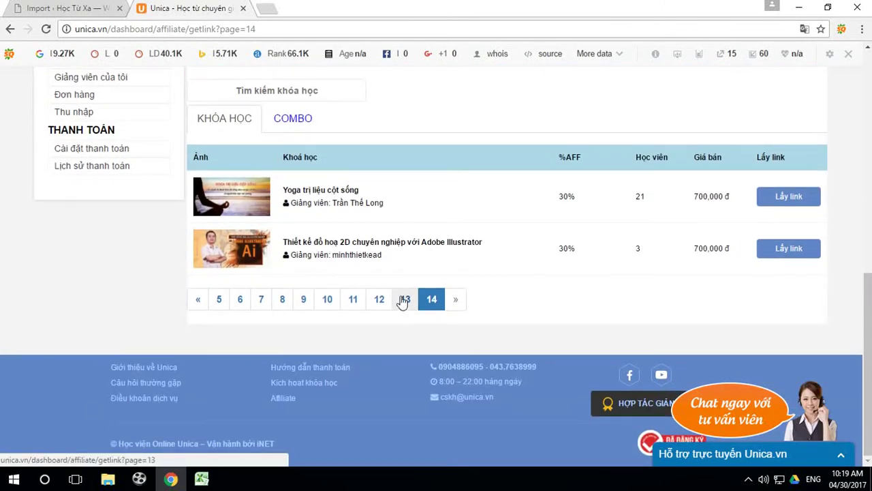
Examine the courses, commission rates, student numbers and prices on pages 13 and 12 of the affiliate list.
click(403, 302)
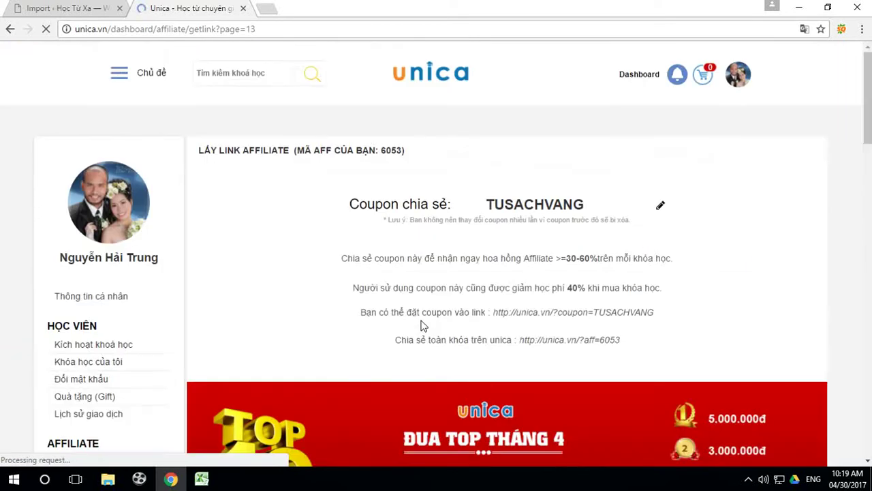
scroll(441, 313, down, 15)
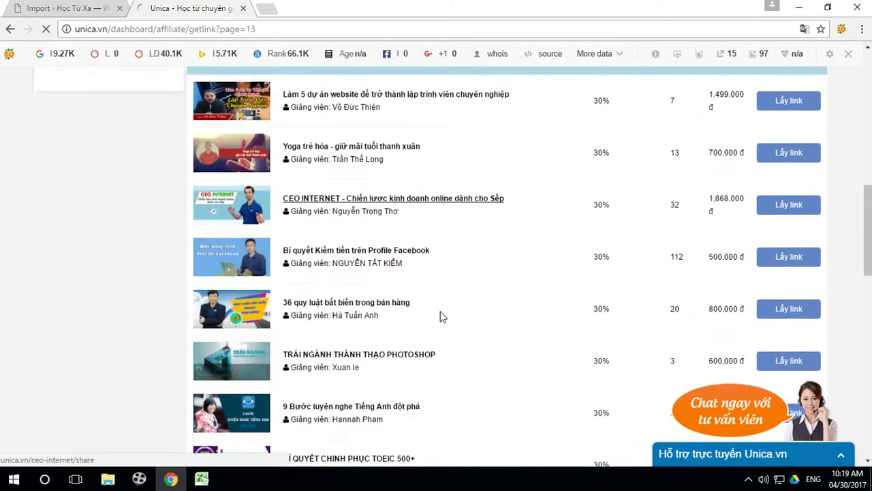
scroll(437, 319, down, 10)
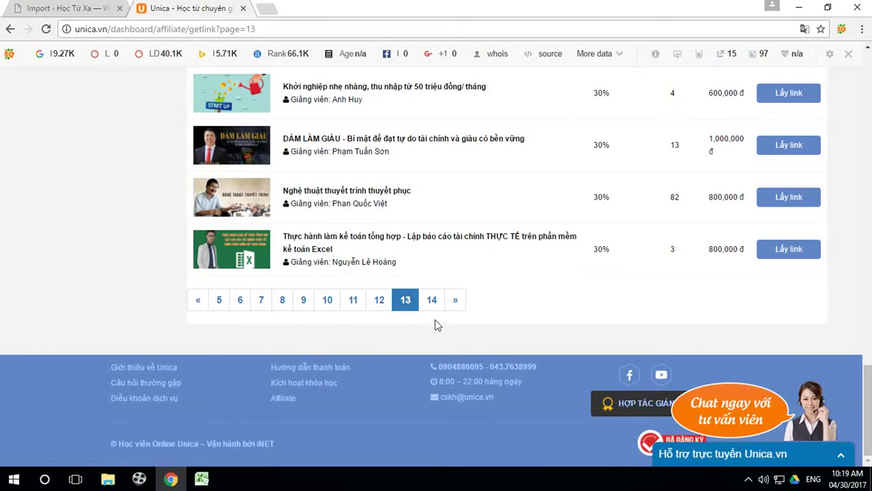
scroll(387, 180, up, 5)
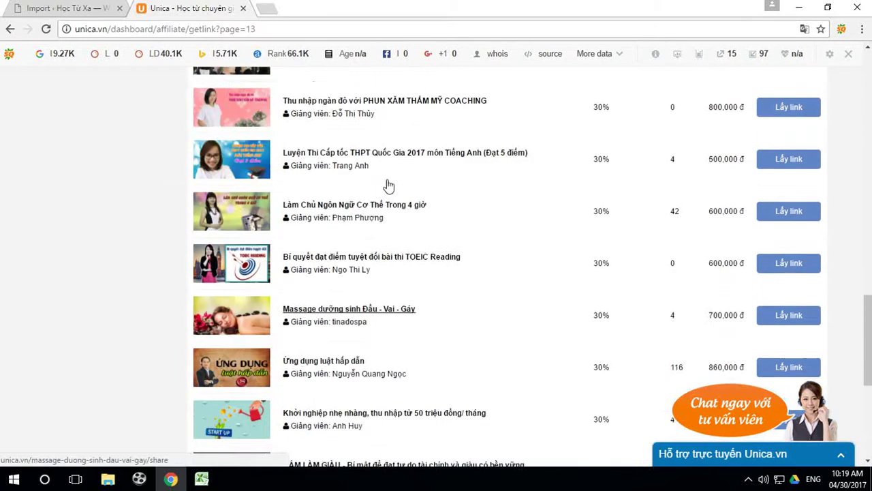
scroll(387, 179, up, 10)
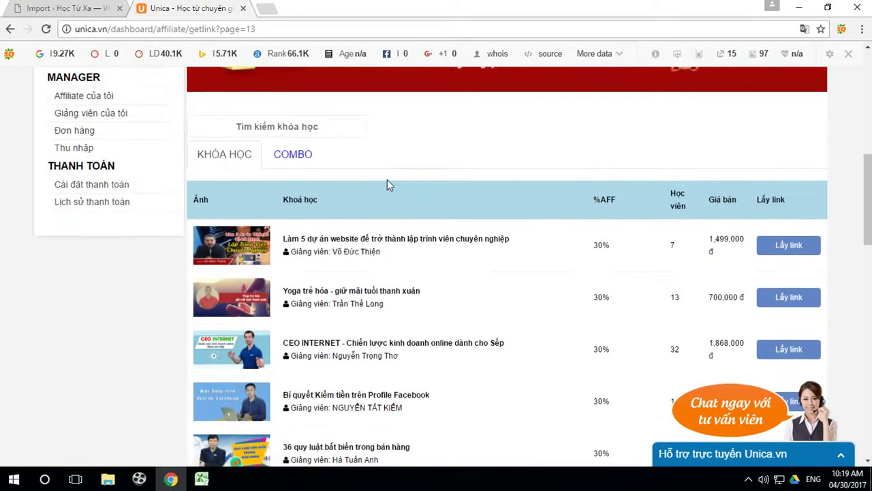
scroll(432, 292, down, 11)
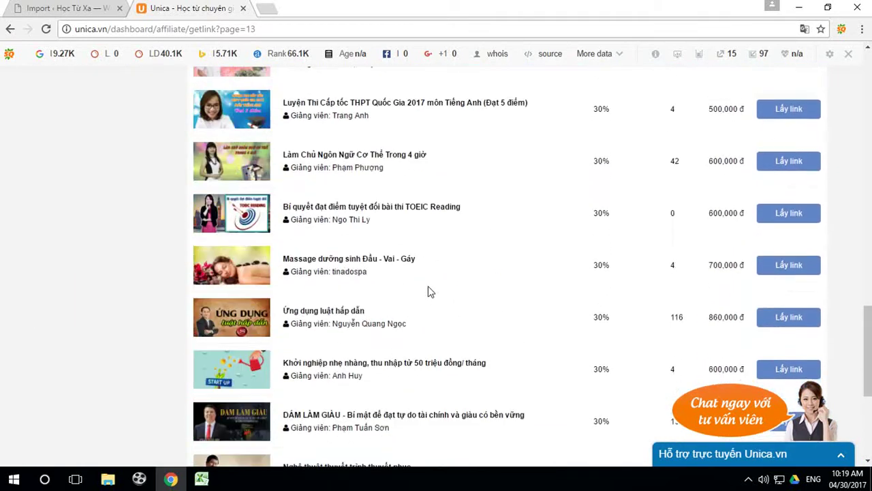
scroll(430, 291, down, 4)
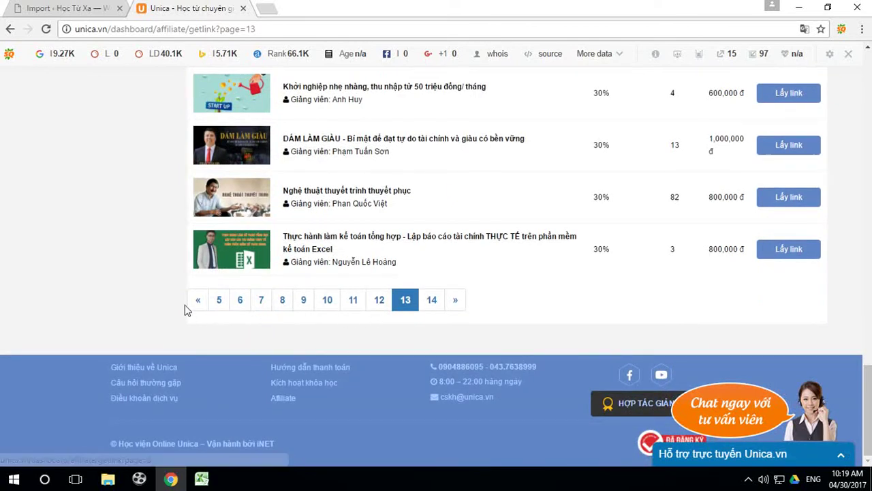
click(197, 305)
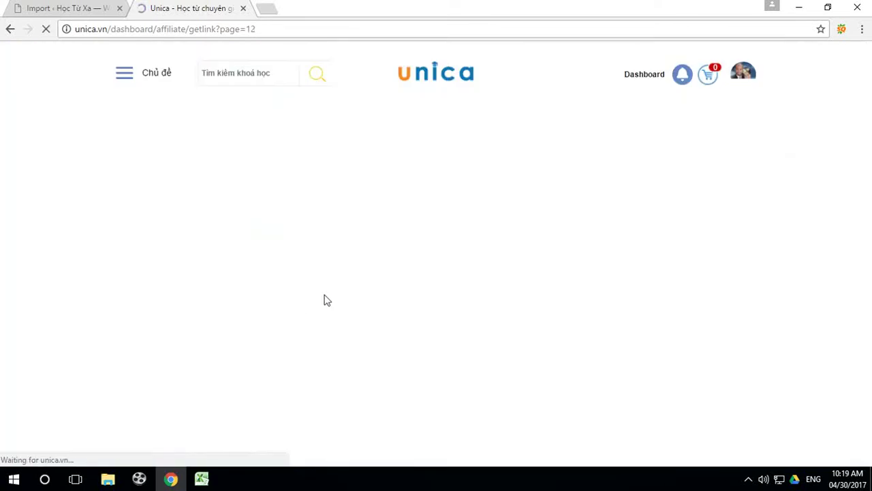
scroll(409, 293, down, 2)
scroll(447, 293, down, 15)
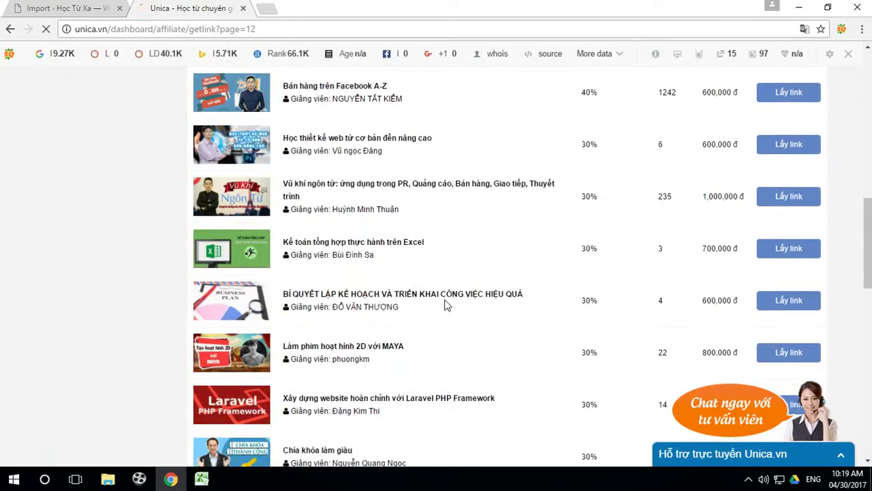
scroll(446, 306, down, 5)
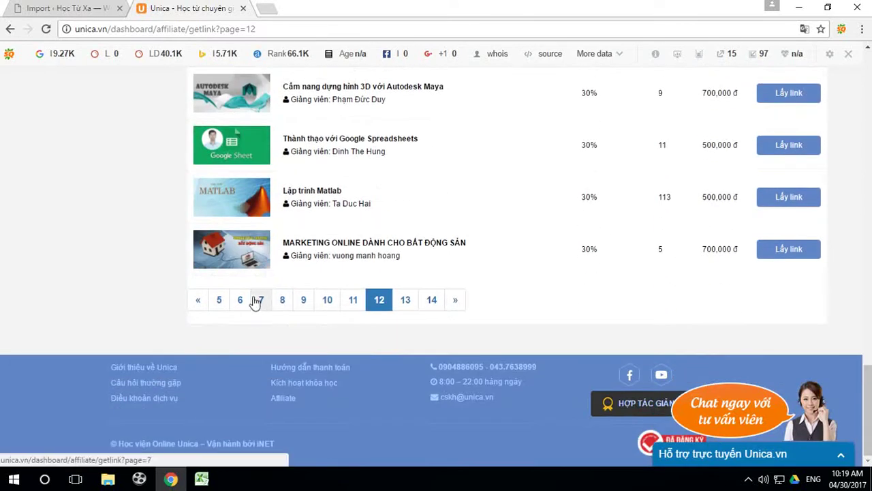
Open page 5 of the affiliate course list, and return to its first page by changing the URL's page number to 1.
click(220, 300)
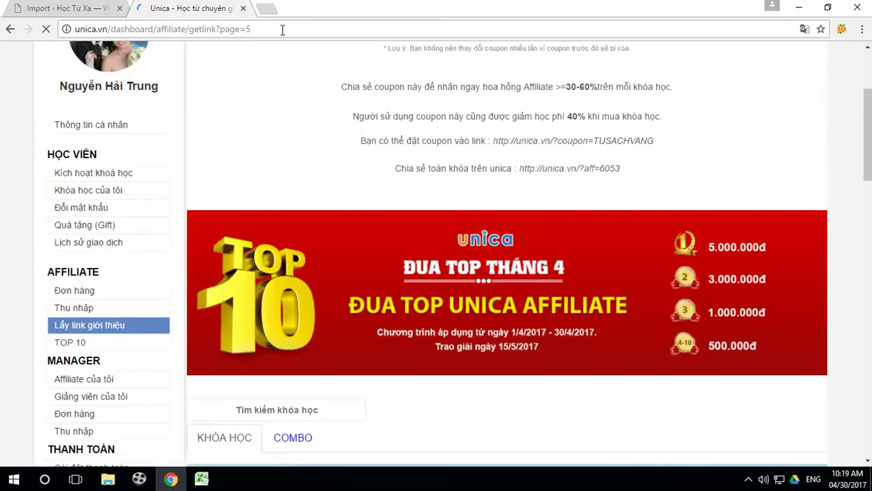
click(265, 29)
click(266, 29)
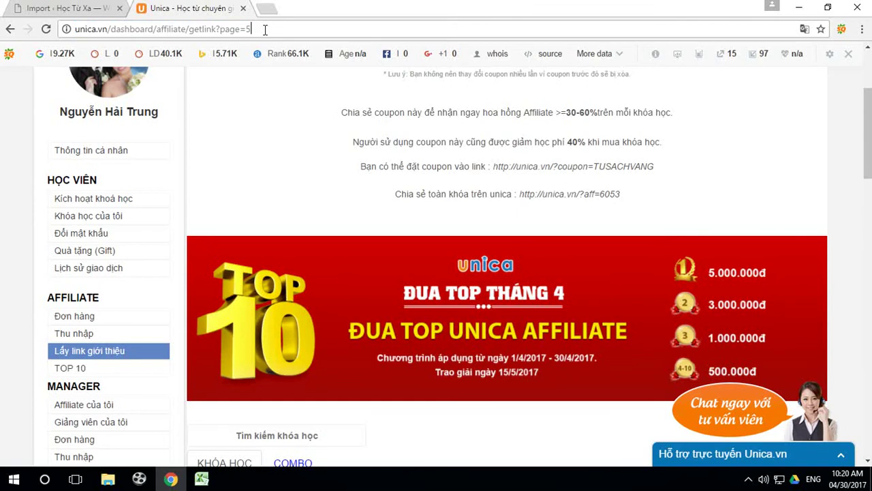
key(BackSpace)
text(1)
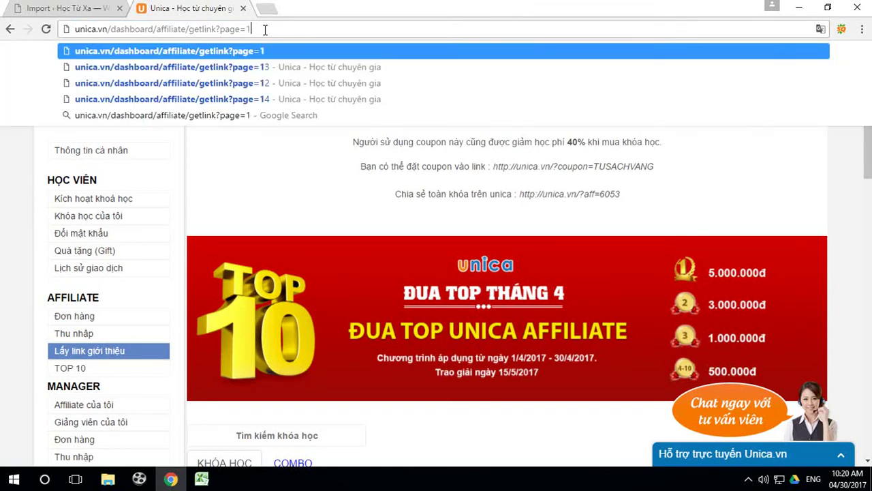
key(Return)
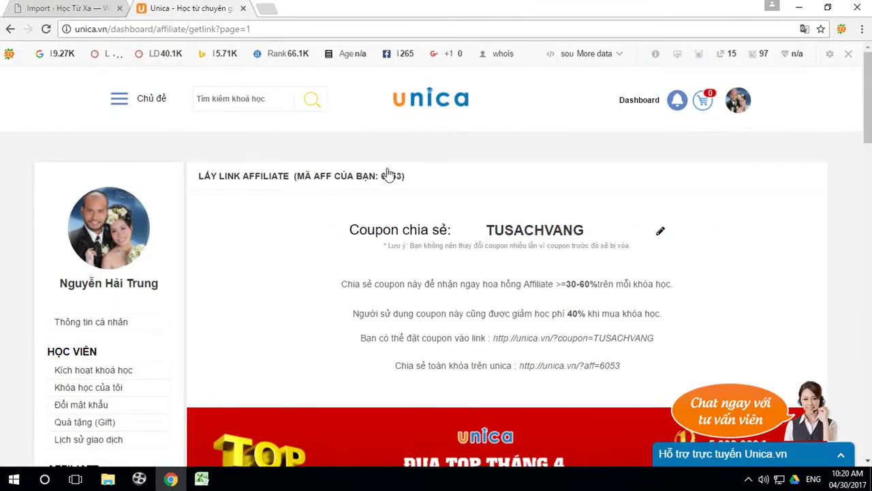
scroll(386, 173, down, 4)
scroll(466, 290, down, 2)
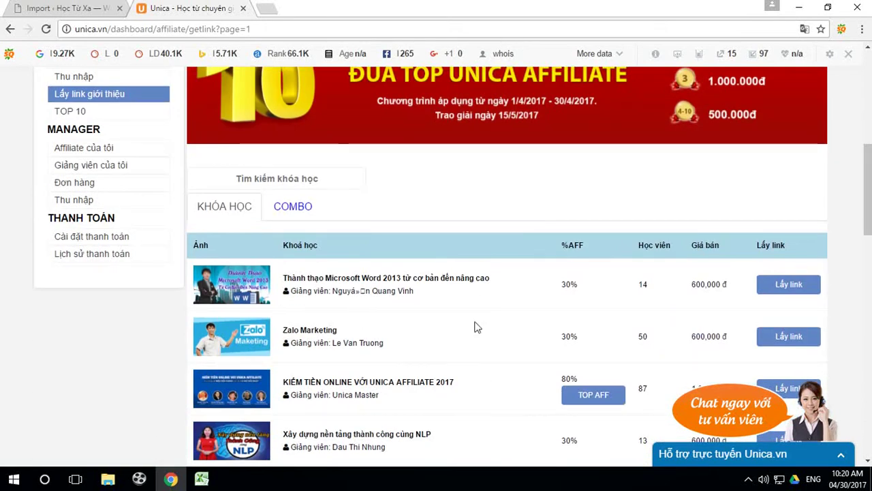
Copy the linked course title "Thành thạo Microsoft Word 2013 từ cơ bản đến nâng cao" into cell A34 of unica.xlsx in Excel.
drag(492, 278, 285, 278)
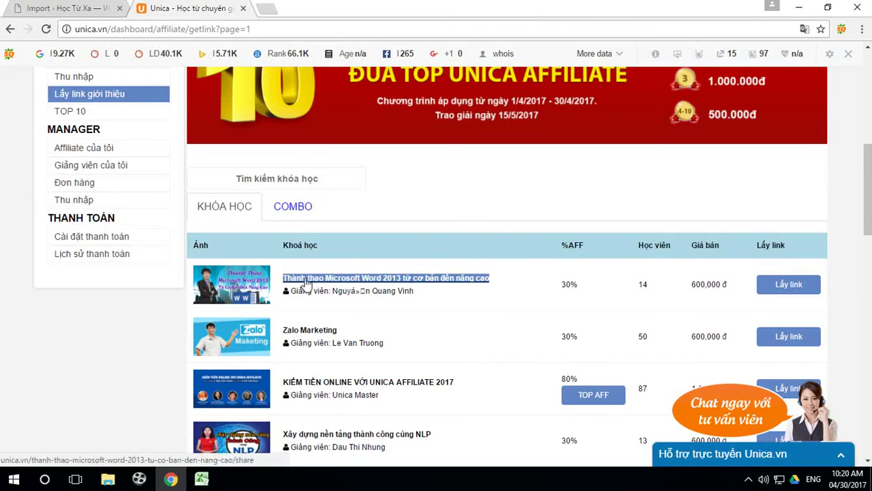
right_click(305, 282)
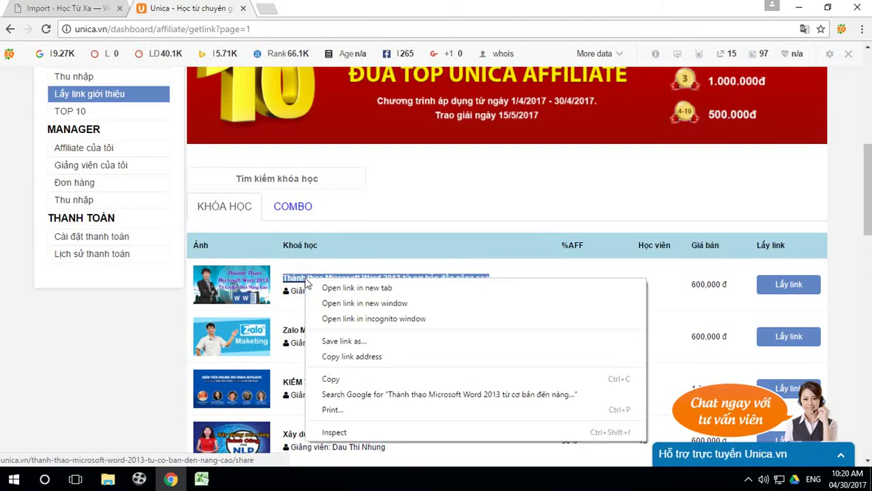
click(341, 377)
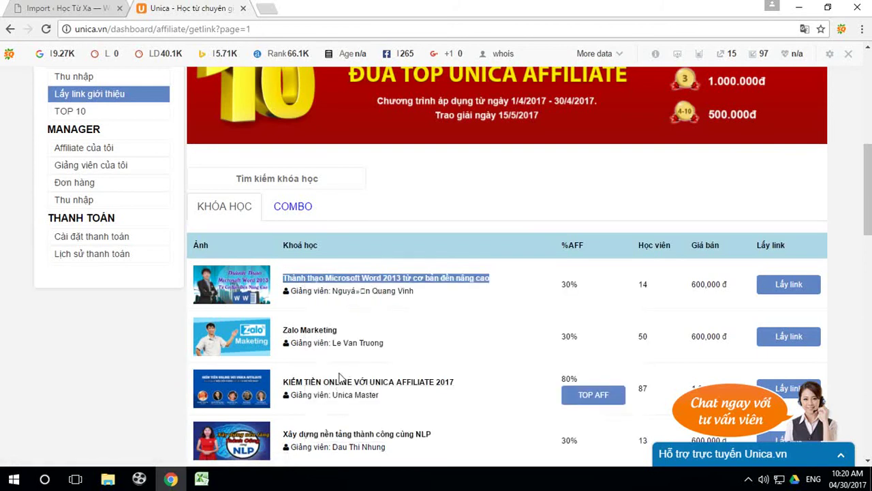
click(201, 480)
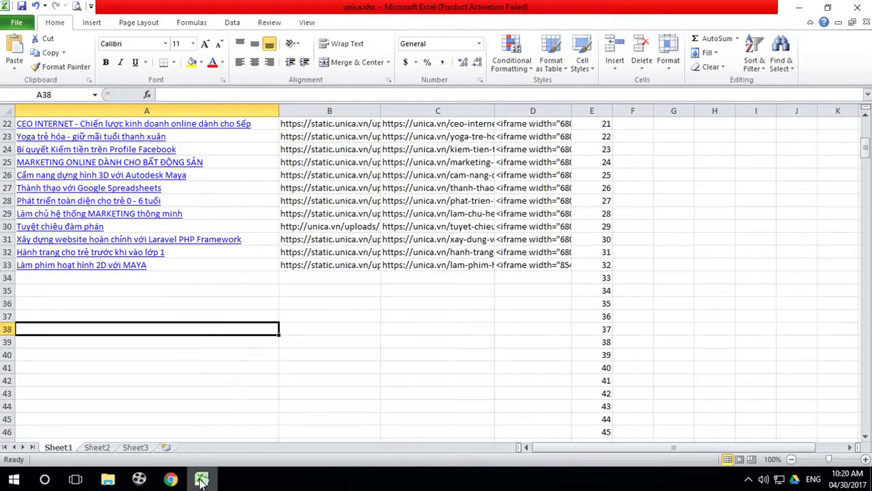
click(92, 279)
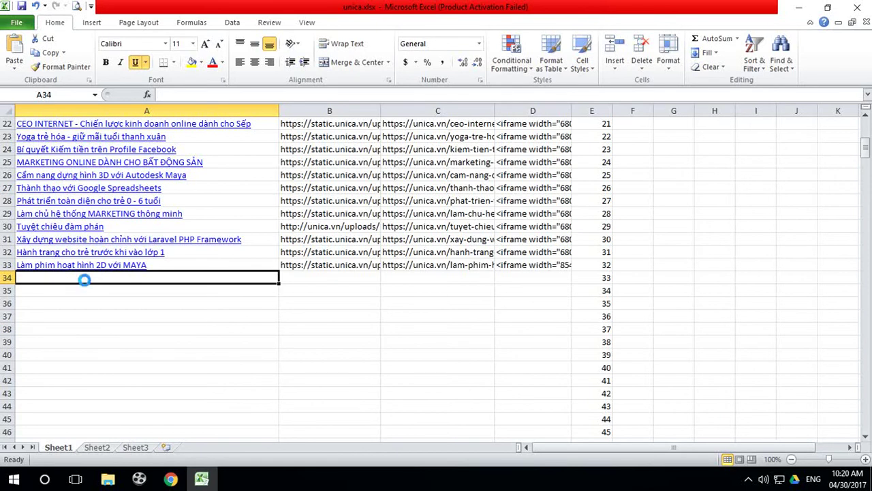
key(ctrl+v)
click(194, 336)
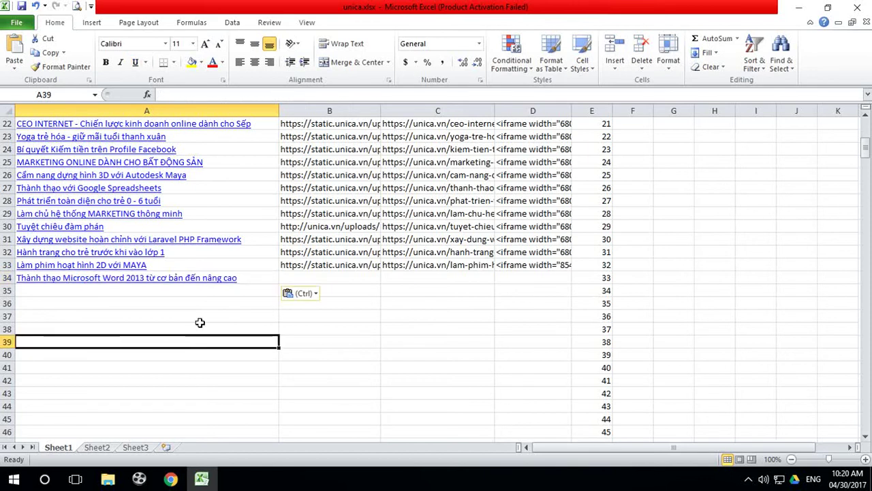
Back in Chrome, copy the Word 2013 course thumbnail's image address, check it in a new tab and close that tab.
click(171, 479)
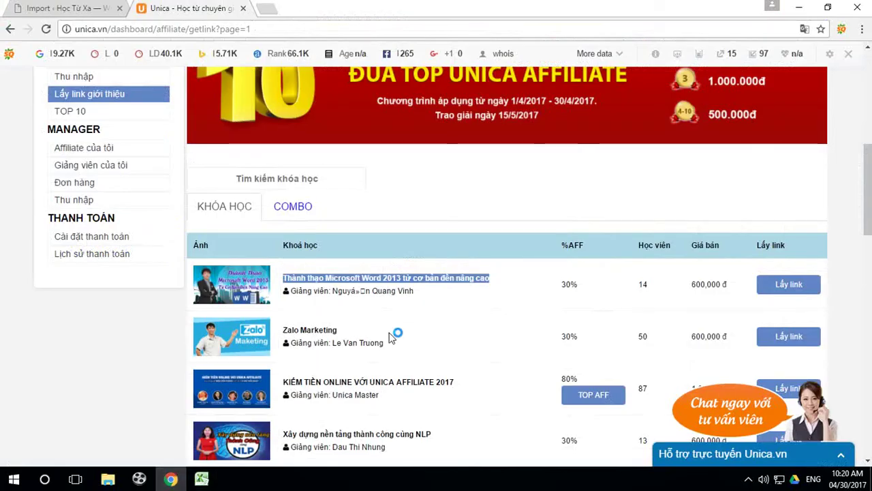
right_click(222, 289)
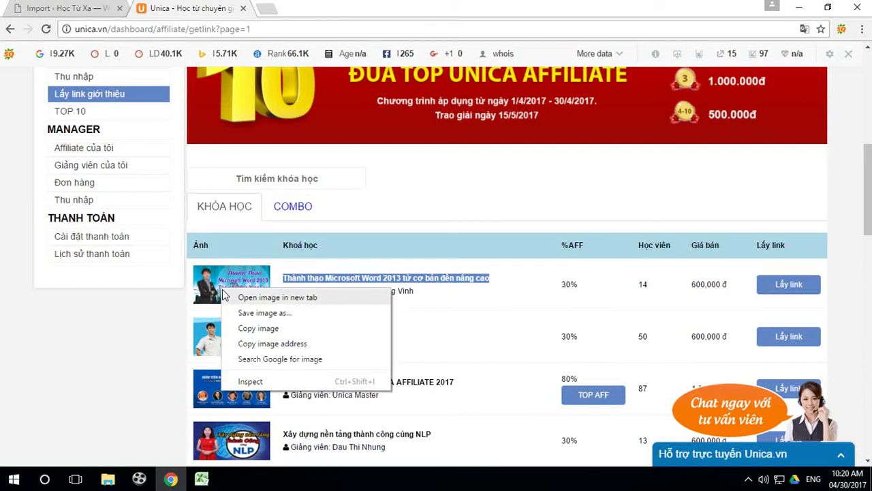
click(268, 344)
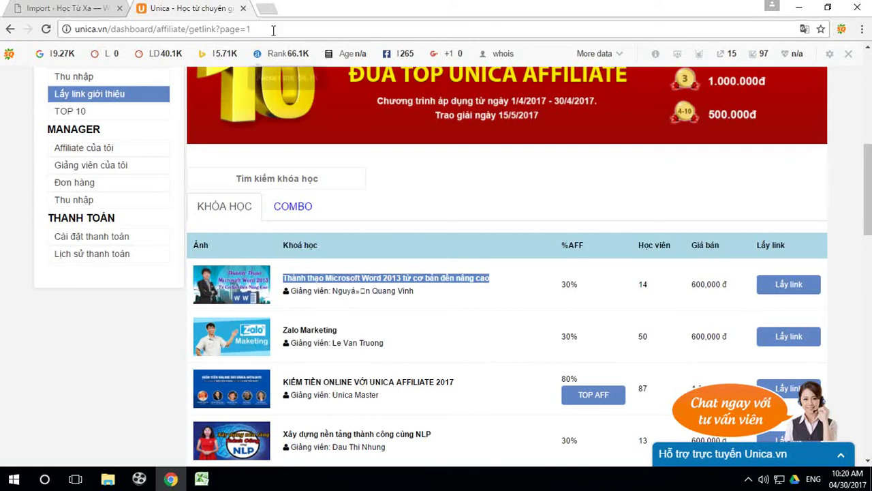
click(267, 9)
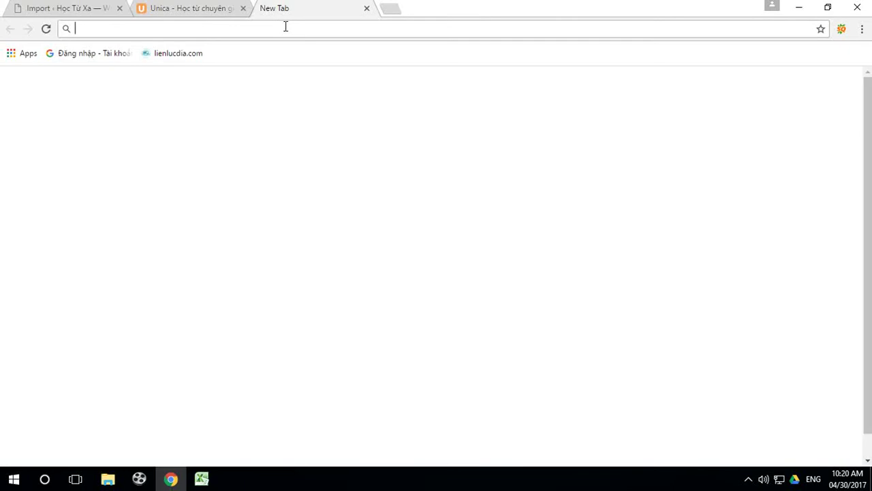
key(ctrl+v)
key(Return)
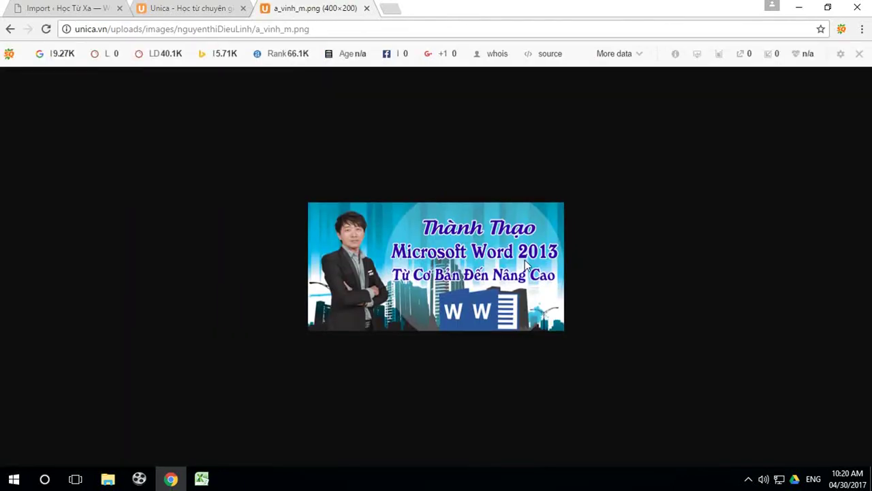
click(366, 8)
Switch to Excel and paste the course's image address into cell B34 of unica.xlsx.
click(203, 479)
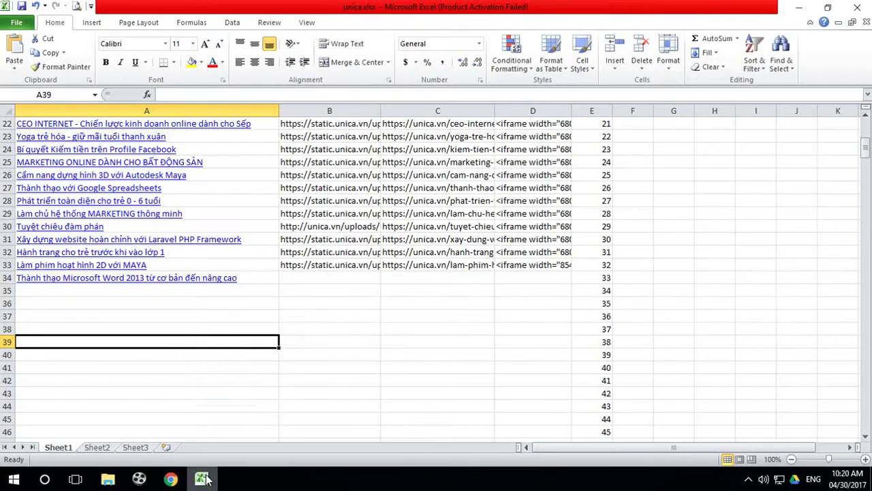
click(330, 276)
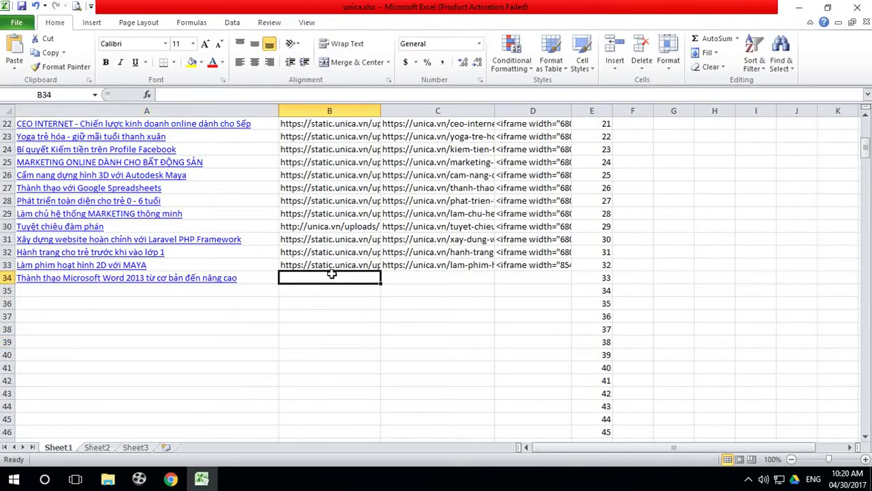
key(ctrl+v)
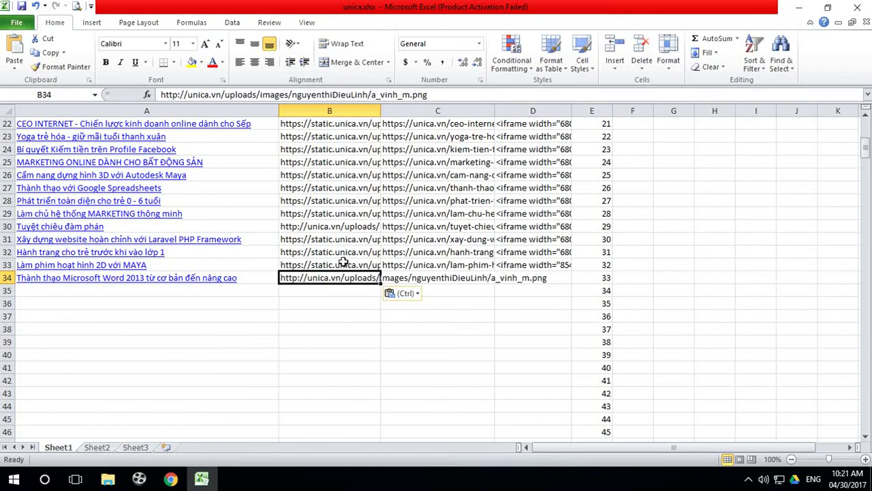
click(355, 345)
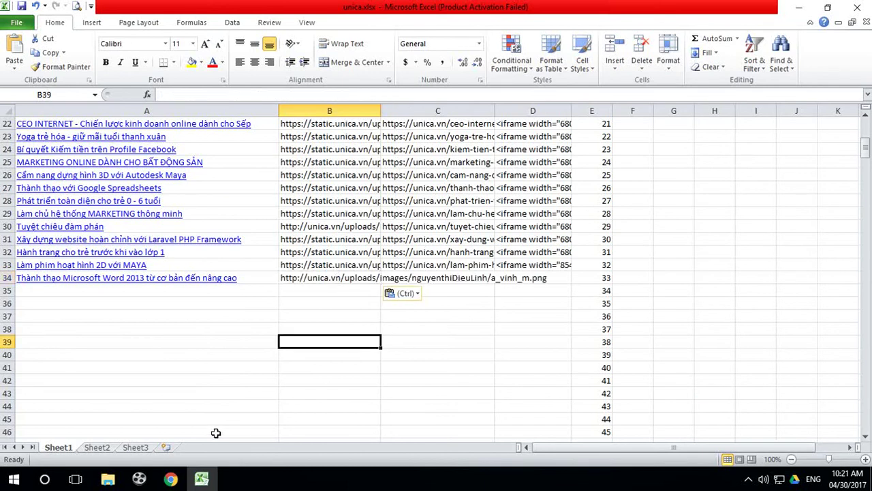
Switch to Chrome, open the Word 2013 course's affiliate link page in a new tab and copy its affiliate link.
click(170, 479)
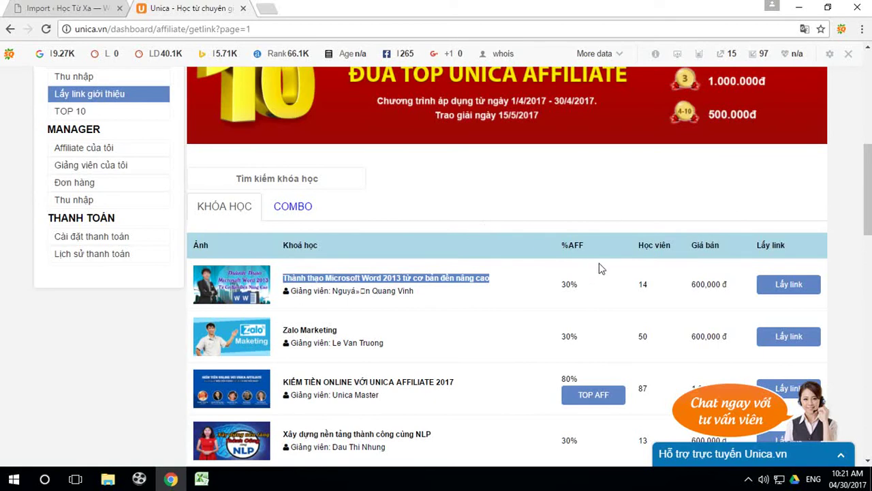
right_click(790, 289)
click(734, 297)
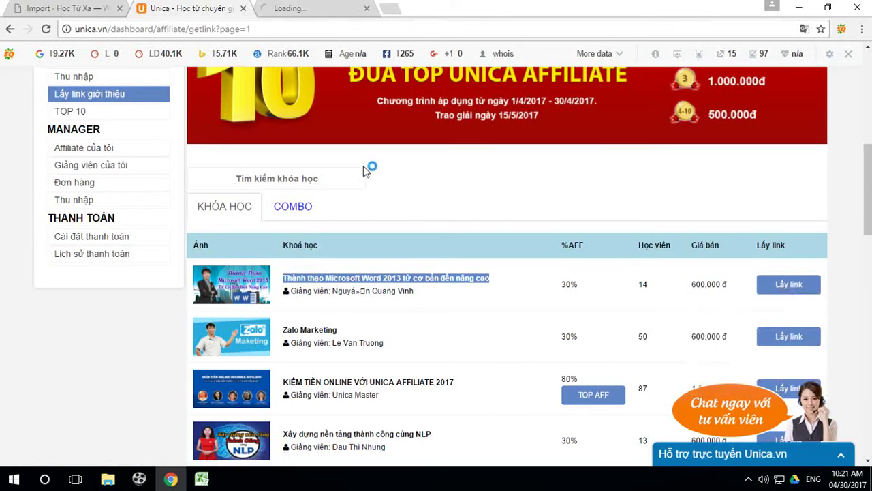
click(337, 10)
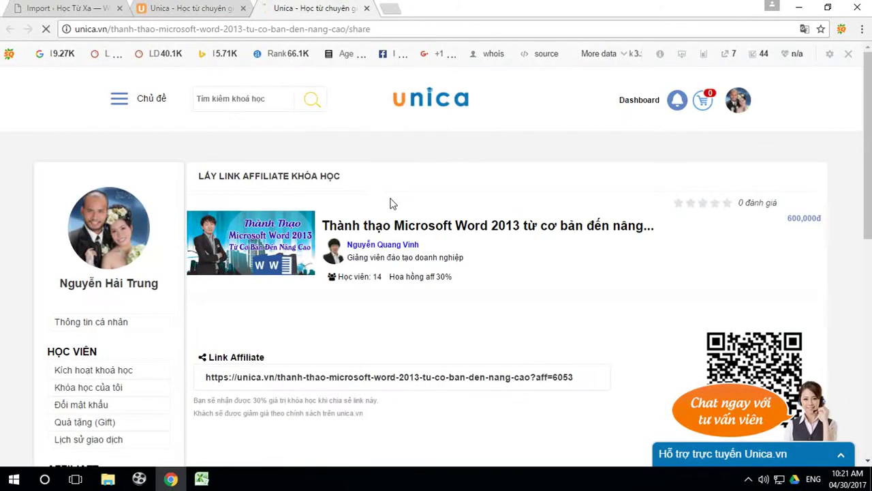
click(358, 377)
key(ctrl+c)
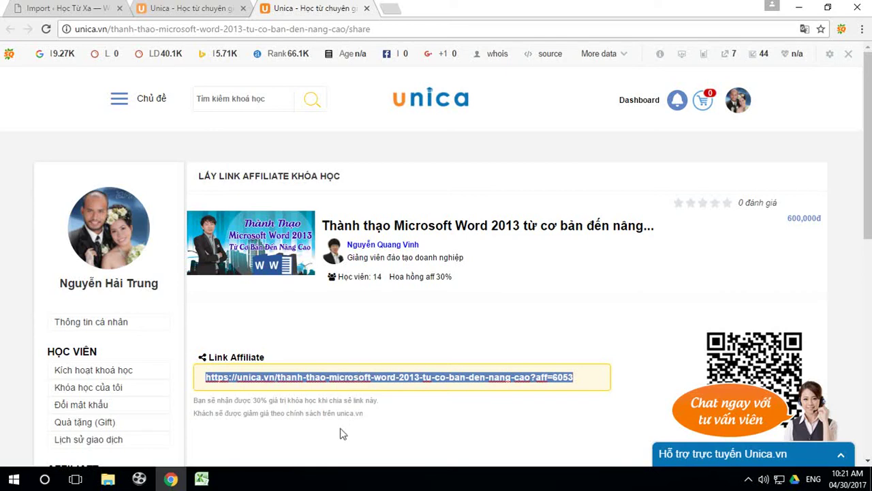
Load the copied affiliate link in the same tab and look over the course page's intro video and its options.
click(275, 31)
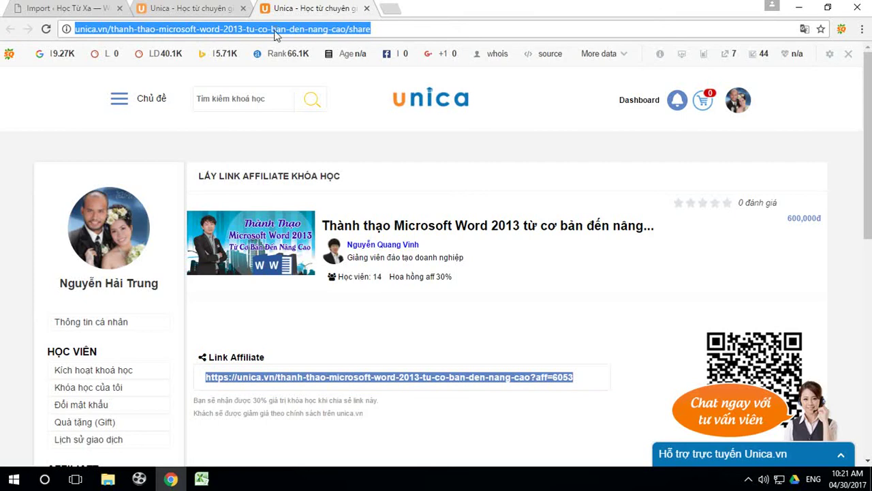
key(ctrl+v)
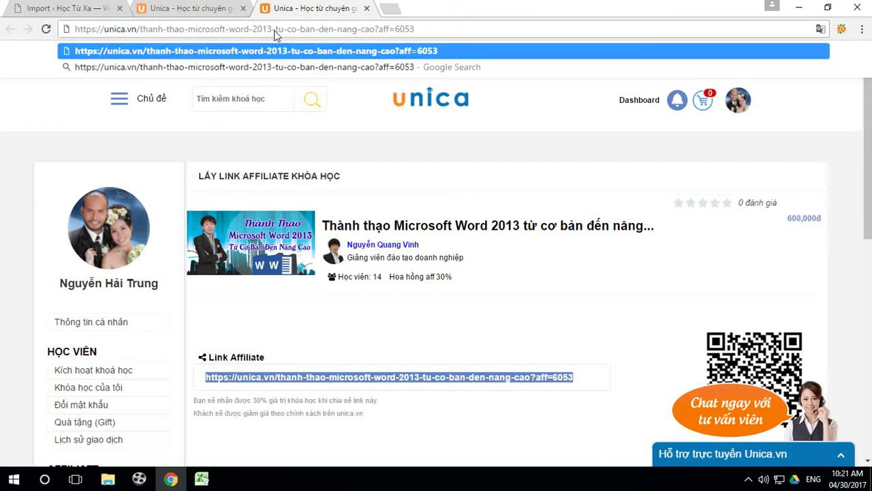
key(Return)
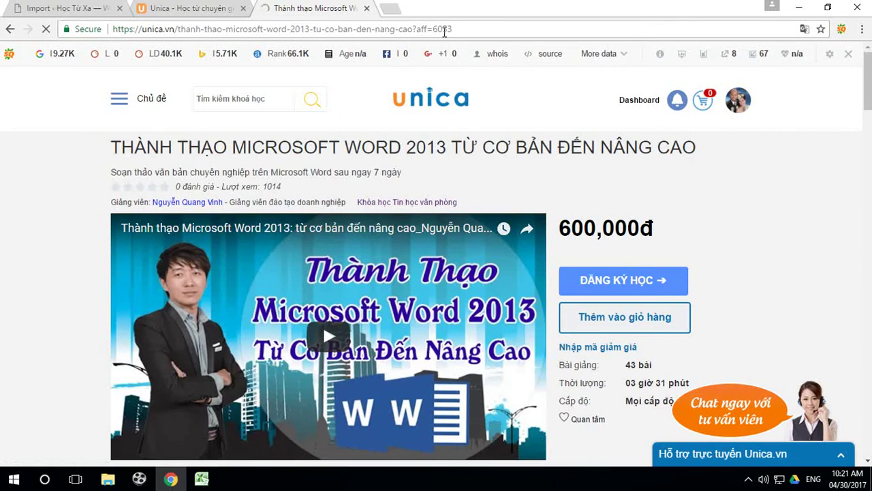
scroll(457, 184, down, 1)
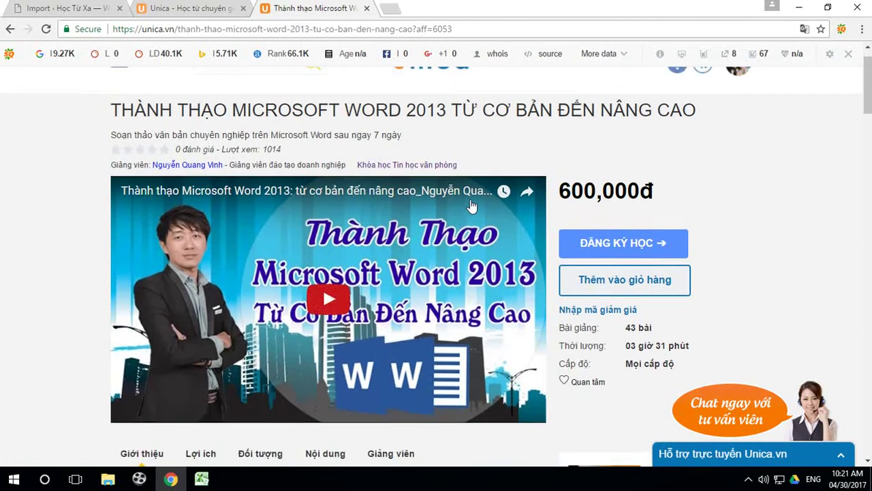
scroll(470, 199, down, 1)
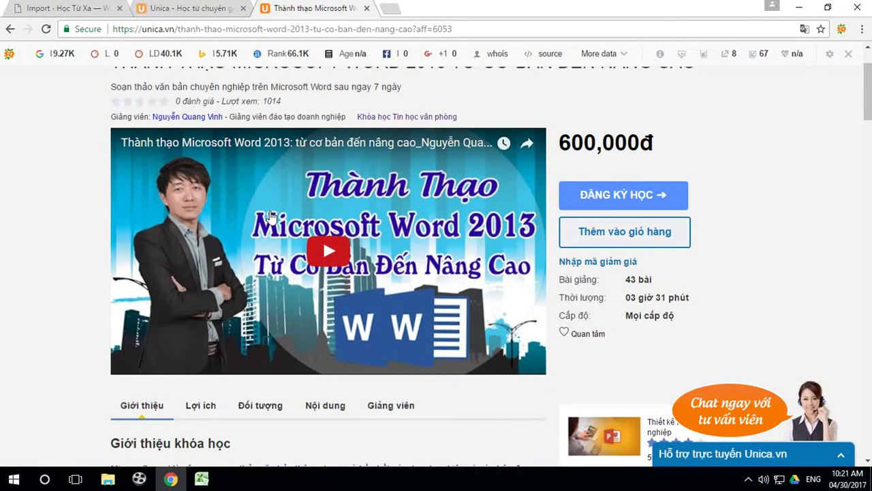
right_click(230, 234)
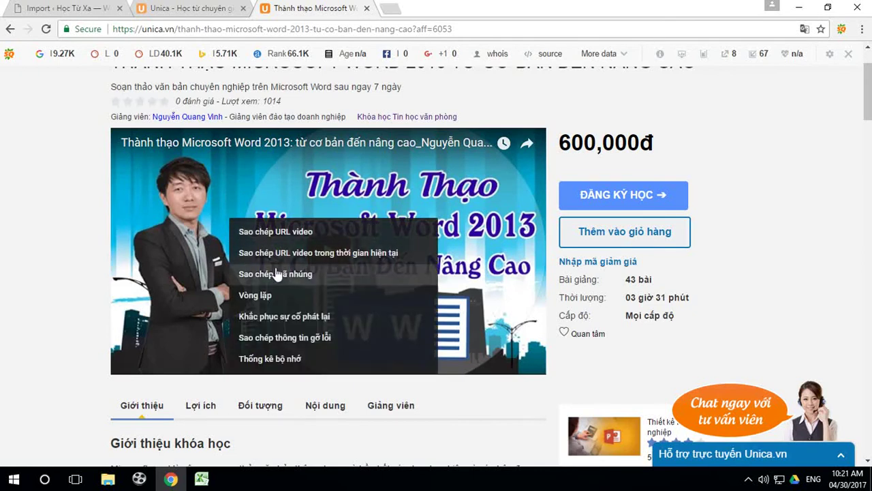
click(524, 102)
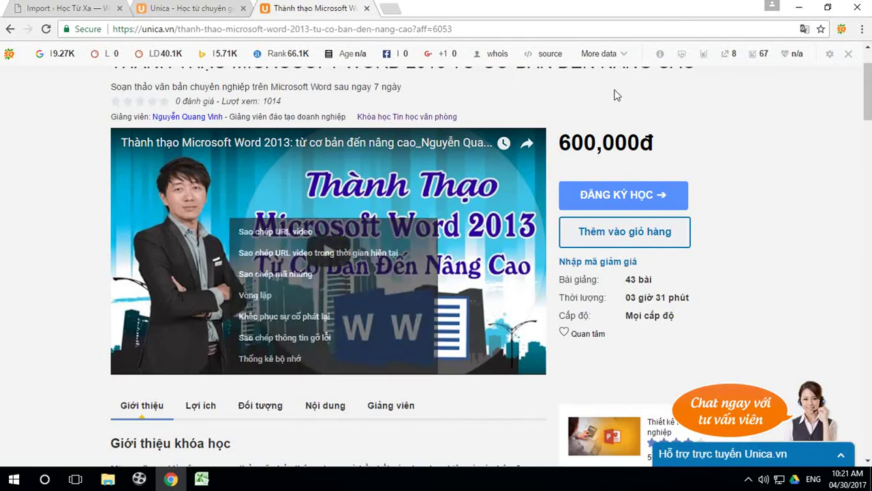
Copy the course page's affiliate URL and paste it into cell C34 of unica.xlsx in Excel.
click(444, 25)
key(ctrl+c)
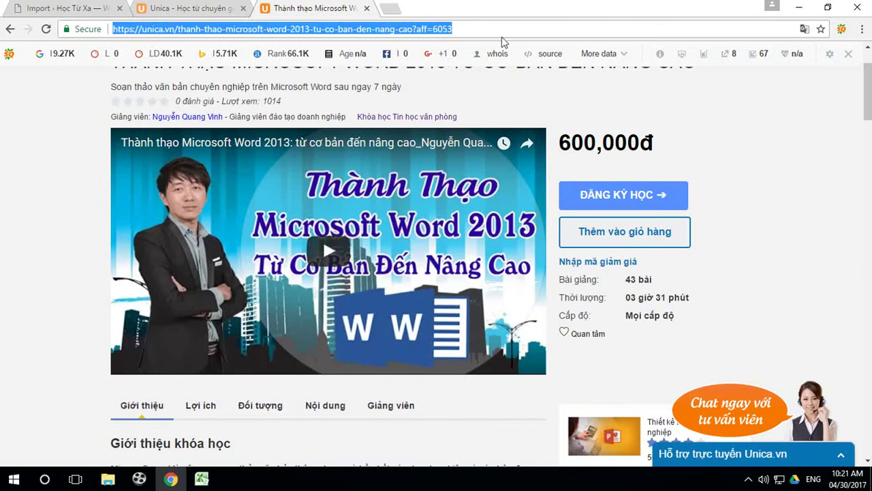
click(201, 479)
click(427, 279)
key(ctrl+v)
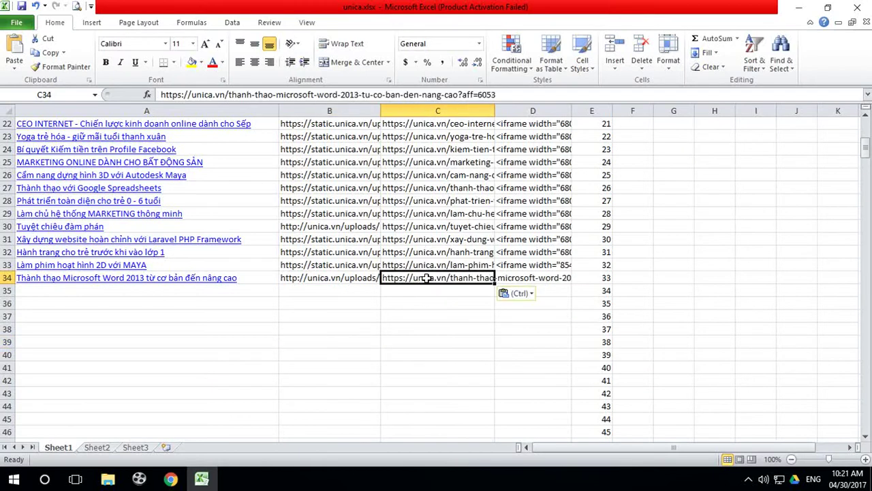
Copy the Word 2013 course video's embed code from Chrome and paste it into cell D34 of unica.xlsx.
click(171, 479)
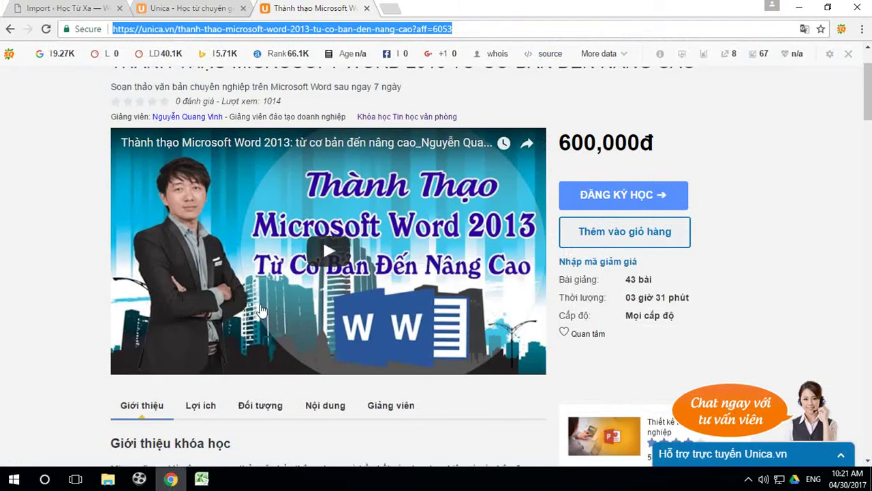
right_click(235, 206)
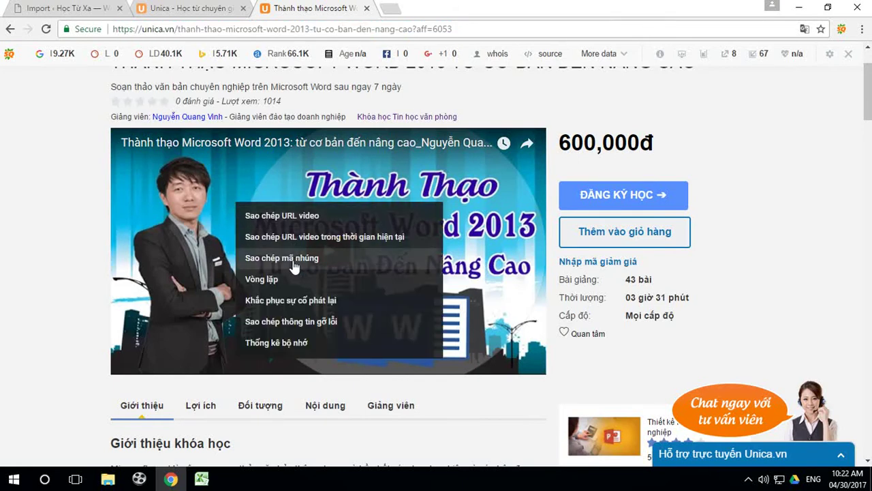
click(293, 262)
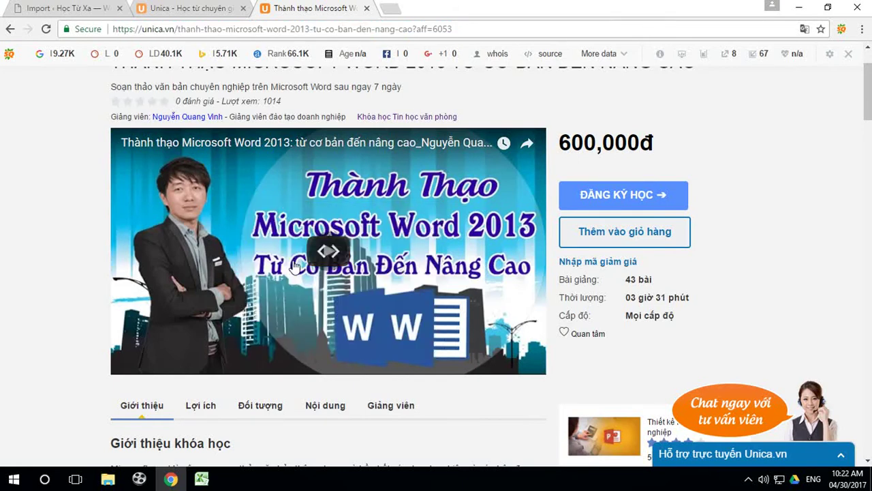
click(200, 479)
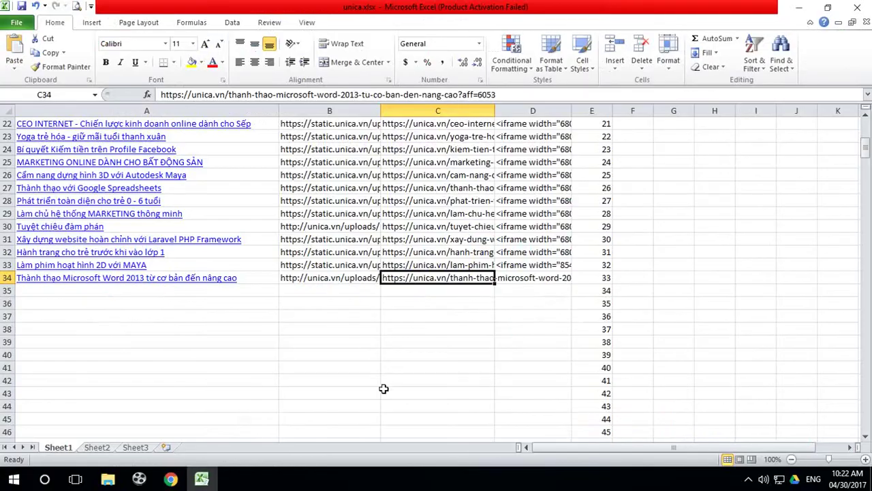
click(527, 278)
text(<iframe width="680" height="384" src="https://www.youtube.com/embed/2MJ6bQZtVqQ" frameborder="0" allowfullscreen></iframe>)
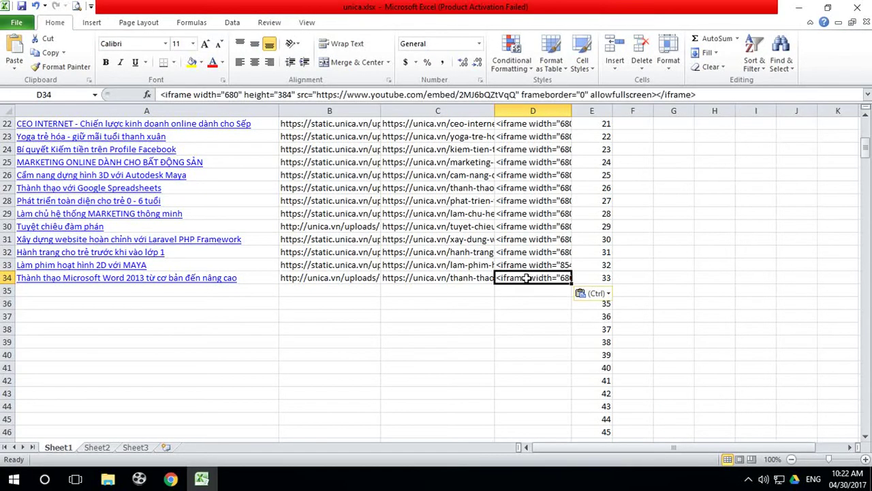
Widen column D to show more of the video codes and column C to show more of the links.
click(706, 314)
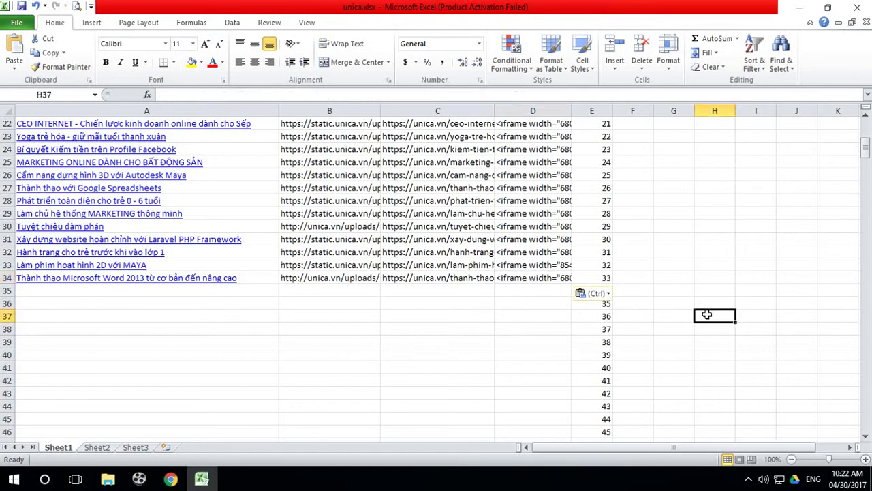
double_click(573, 111)
drag(495, 111, 542, 112)
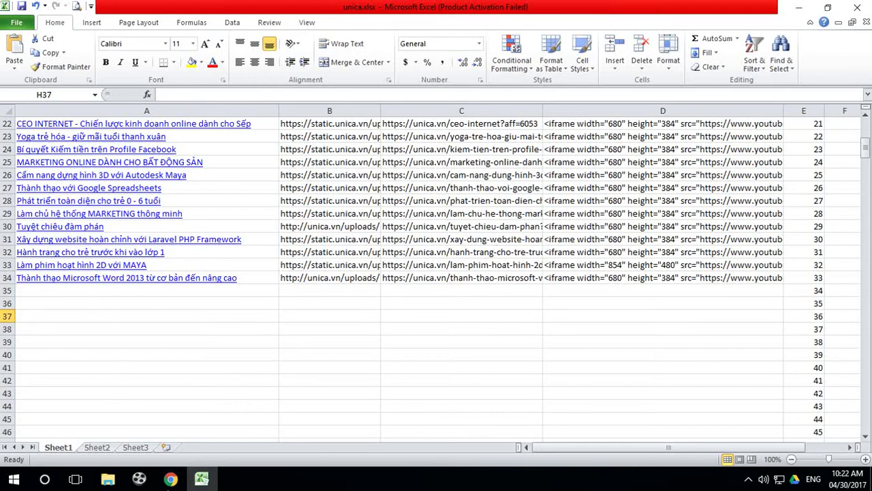
Close the Word 2013 course tab in Chrome, and check column A of unica.xlsx for "Zalo Marketing" and the next listed courses.
click(170, 479)
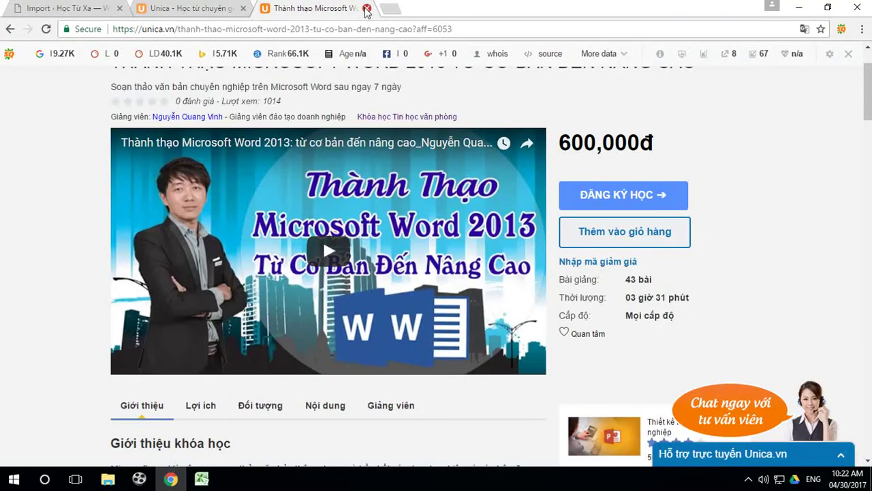
click(367, 9)
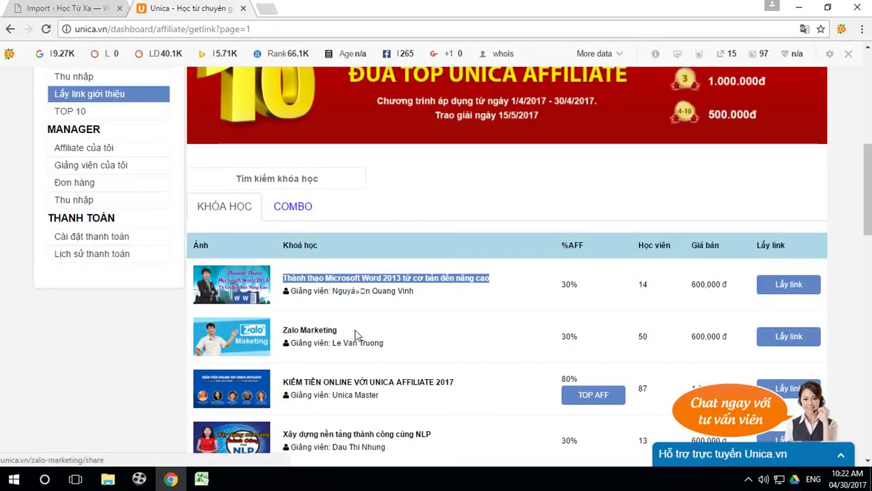
drag(346, 334, 288, 334)
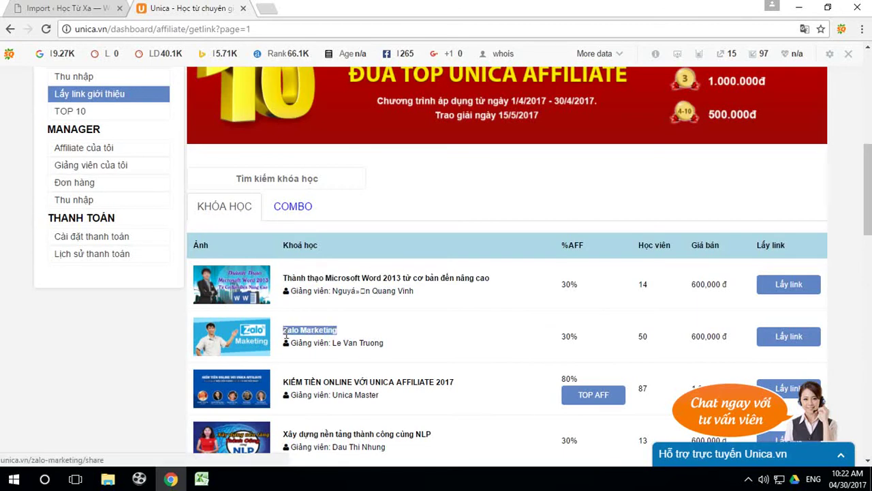
click(201, 479)
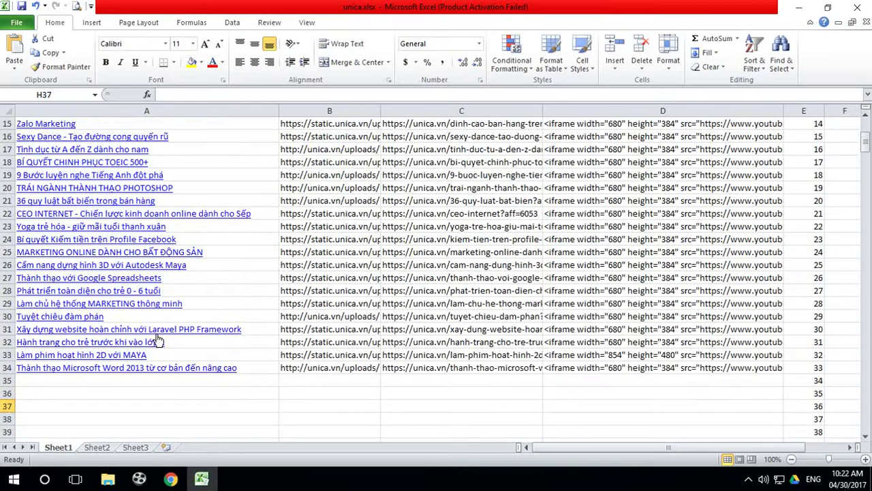
scroll(156, 339, up, 5)
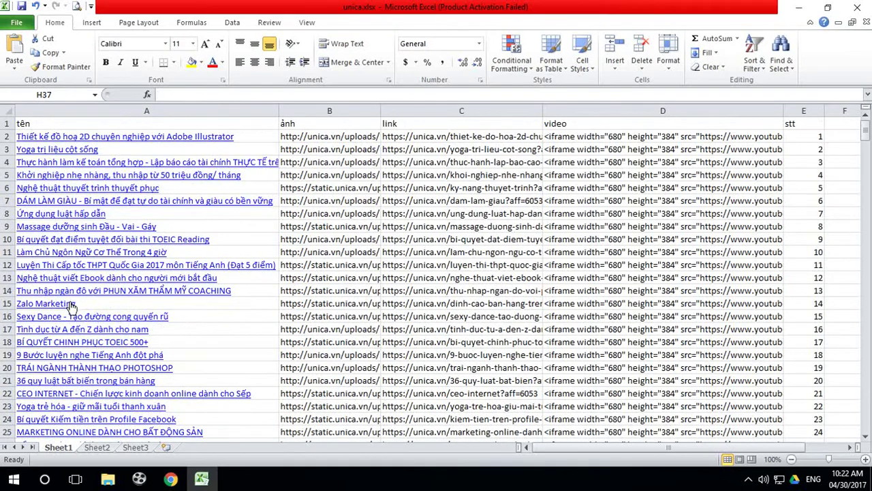
scroll(71, 306, down, 2)
click(171, 479)
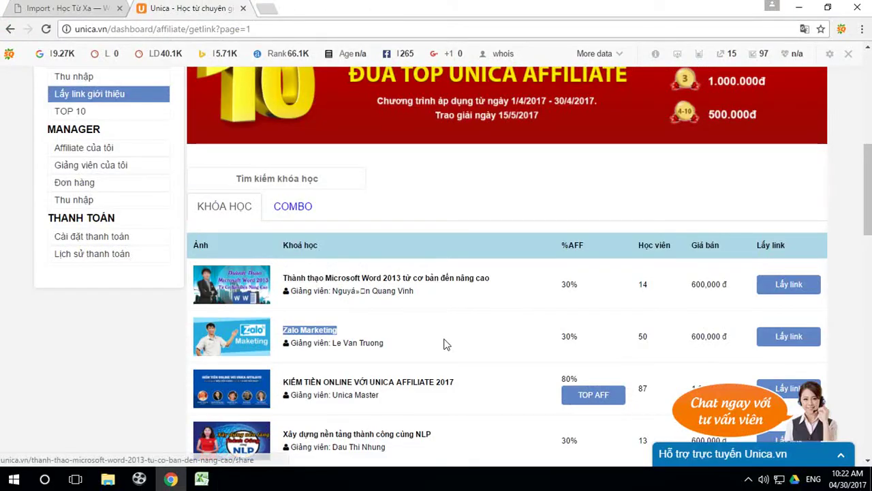
scroll(430, 327, down, 3)
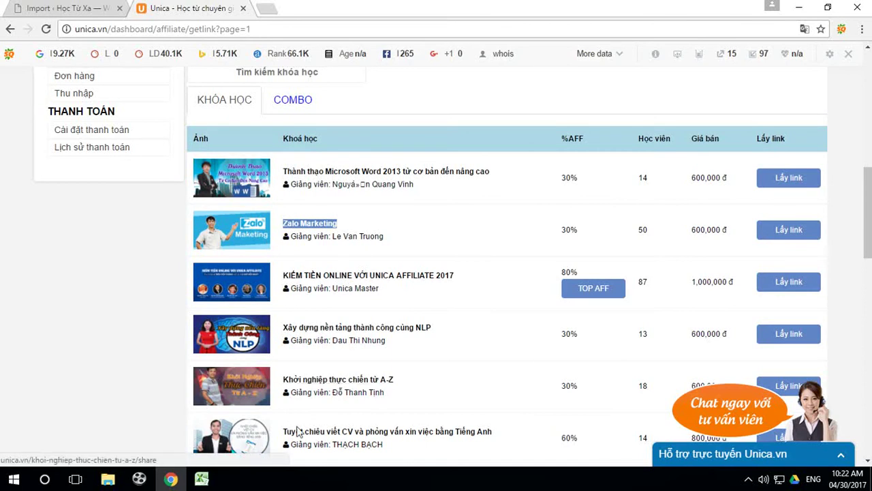
click(201, 479)
scroll(96, 279, up, 2)
scroll(95, 279, down, 4)
scroll(95, 281, down, 1)
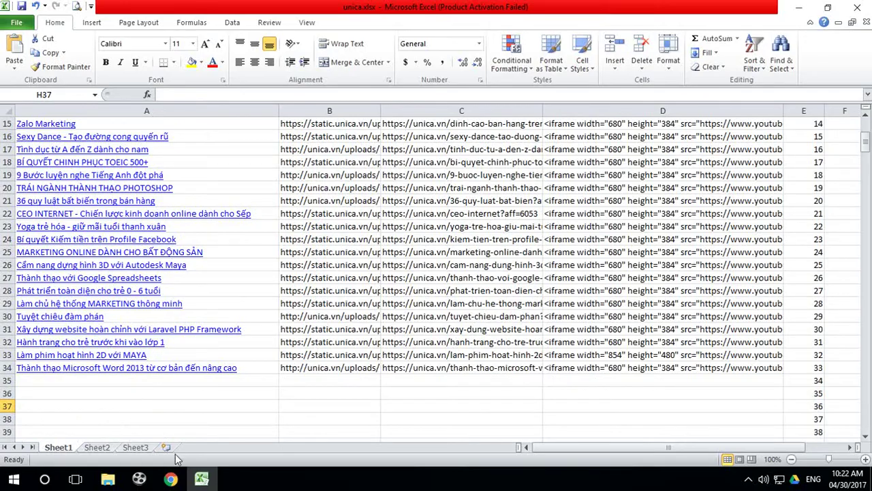
Copy the linked course title "KIẾM TIỀN ONLINE VỚI UNICA AFFILIATE 2017" from Chrome into cell A35 of unica.xlsx with source formatting.
click(170, 479)
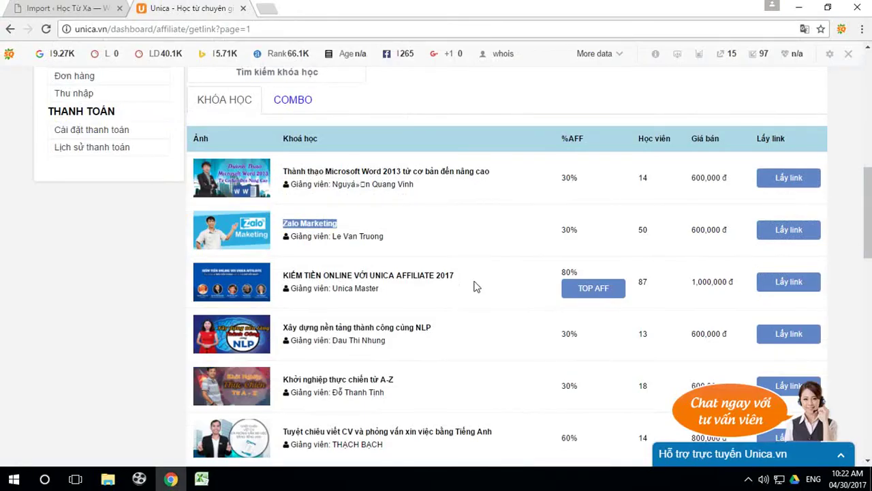
drag(450, 276, 283, 277)
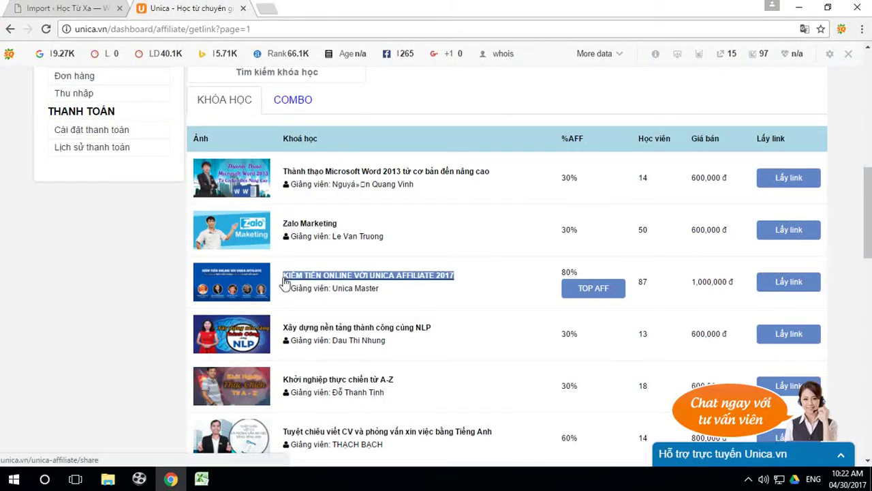
right_click(329, 279)
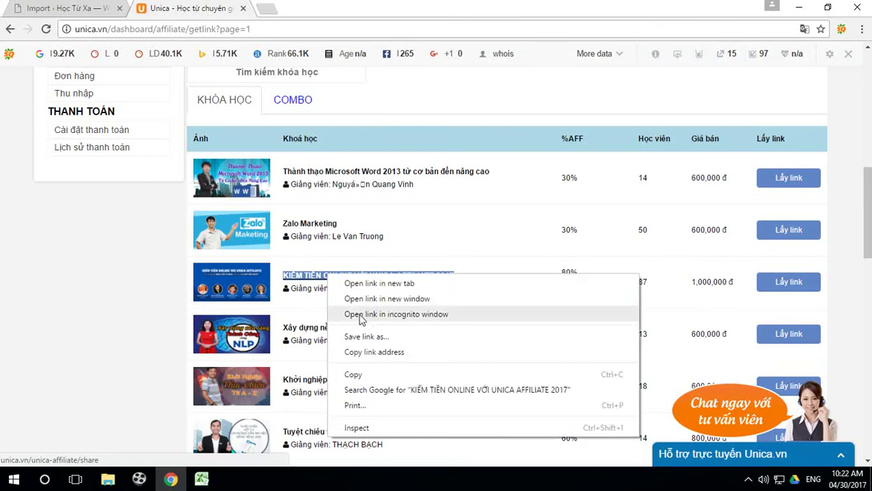
click(360, 373)
click(202, 479)
click(124, 379)
right_click(125, 379)
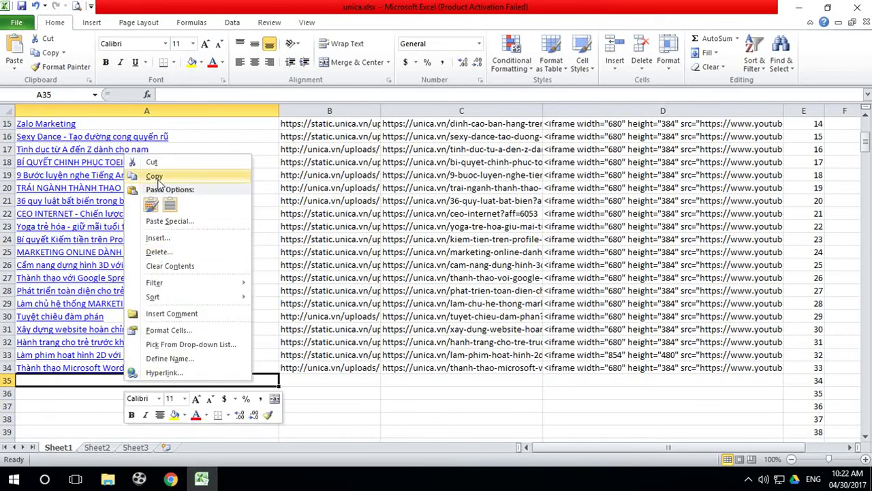
click(152, 205)
click(230, 426)
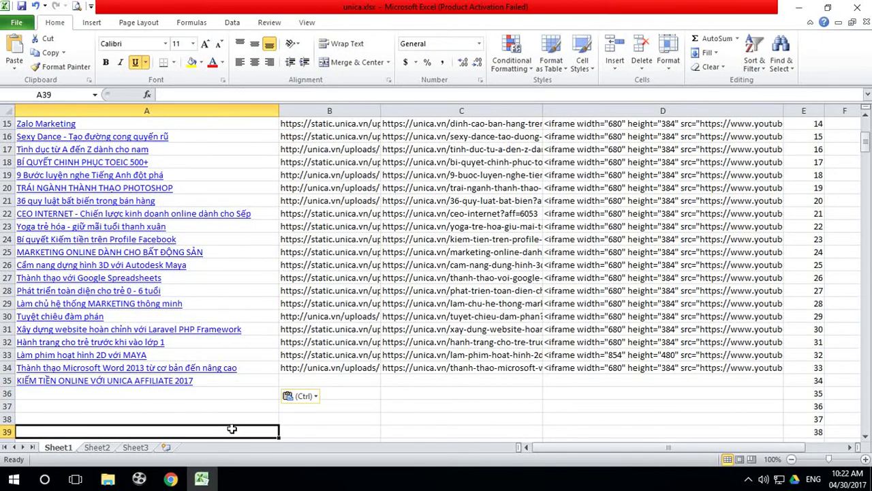
Copy the image address of the "KIẾM TIỀN ONLINE VỚI UNICA AFFILIATE 2017" course from Chrome and paste it into cell B35 of unica.xlsx.
click(171, 479)
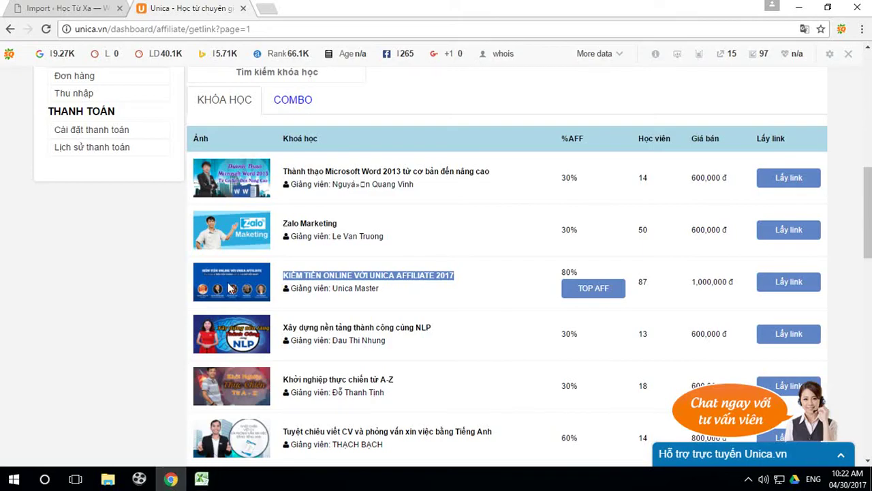
right_click(230, 289)
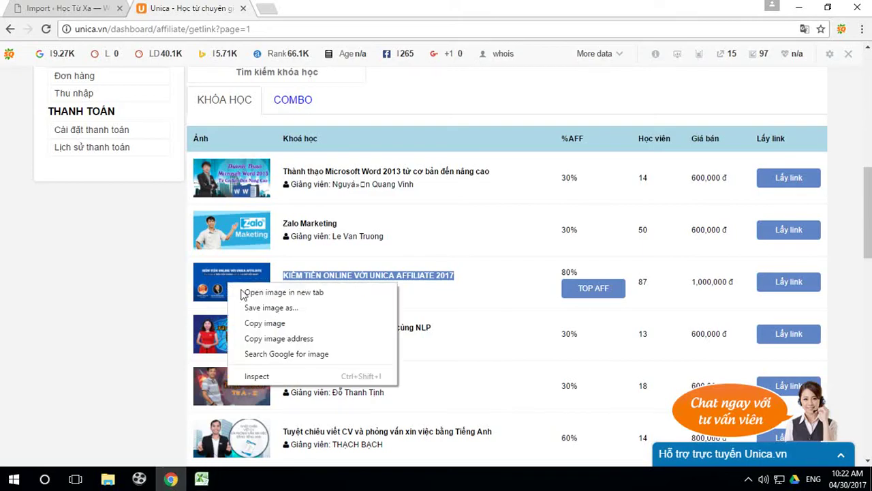
click(270, 340)
click(202, 479)
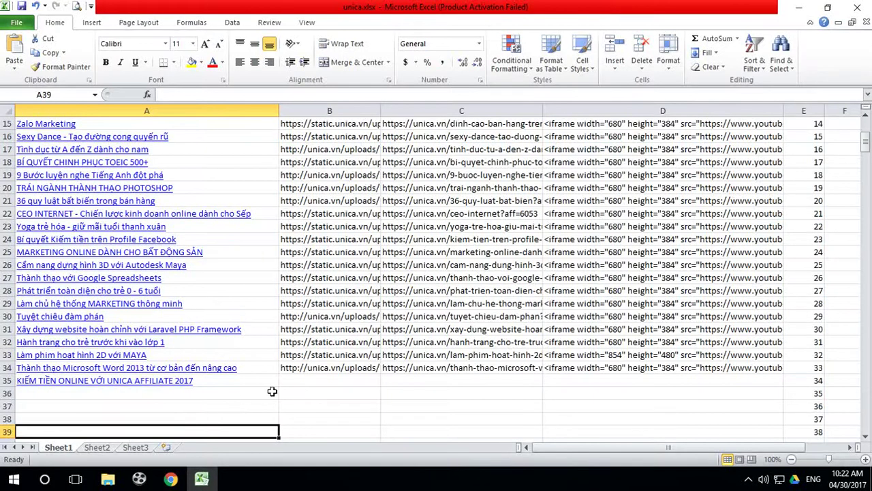
click(314, 380)
key(ctrl+v)
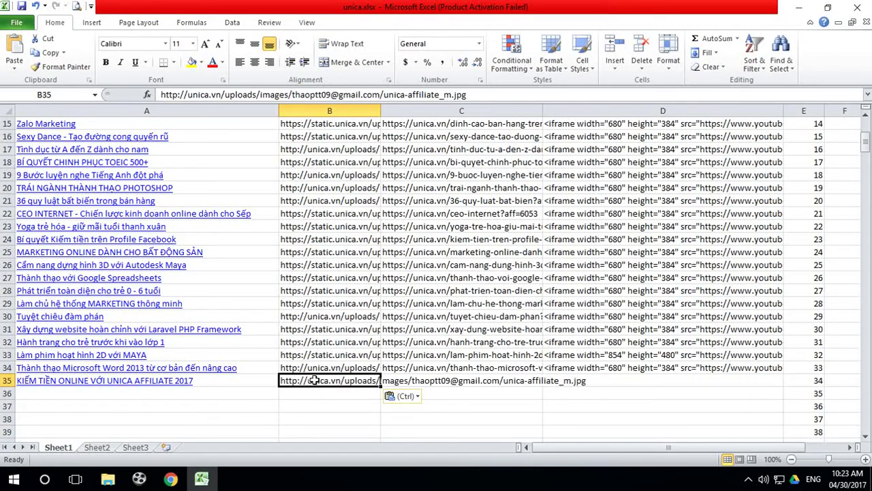
Open the Unica Affiliate 2017 course's link page in a new Chrome tab and copy its affiliate link into cell C35 of unica.xlsx.
click(170, 479)
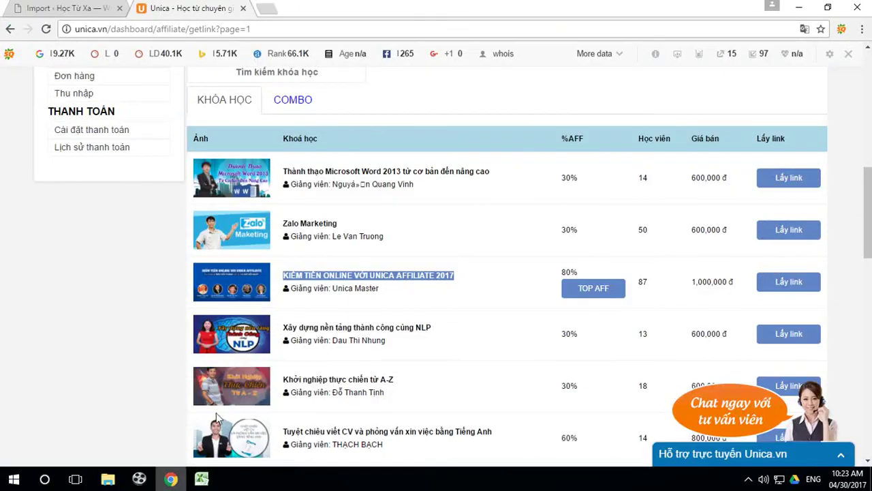
right_click(784, 284)
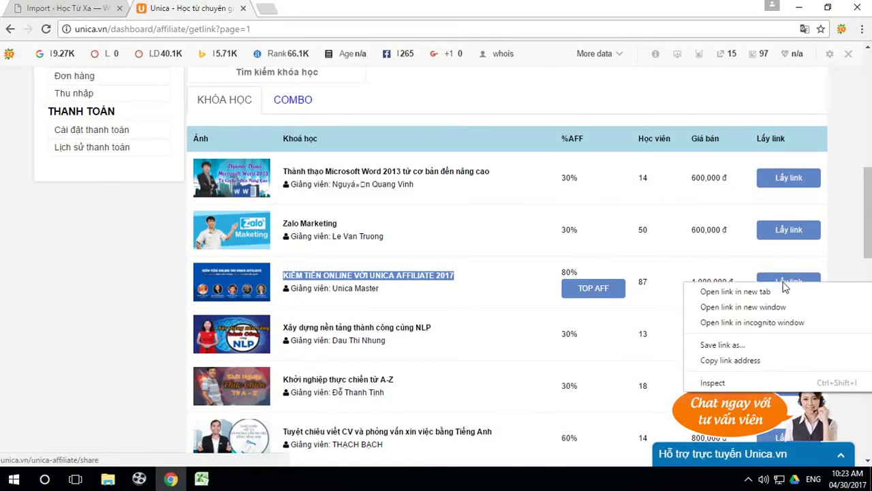
click(735, 292)
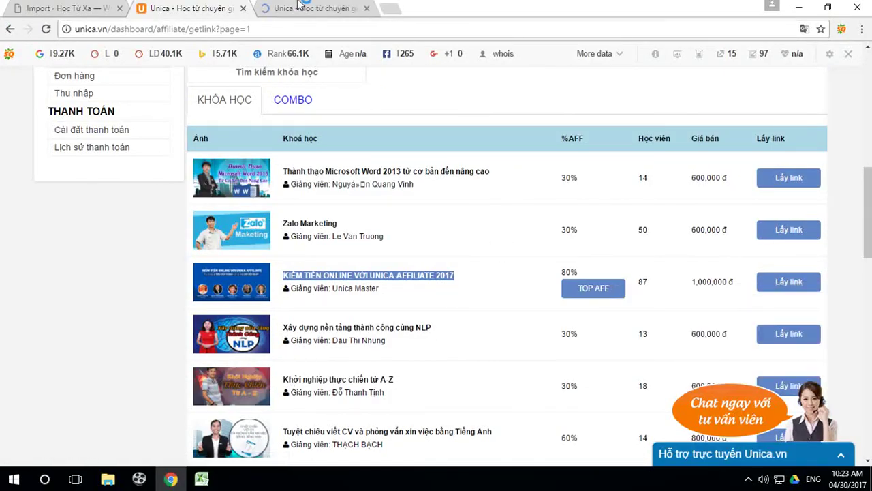
key(ctrl+Tab)
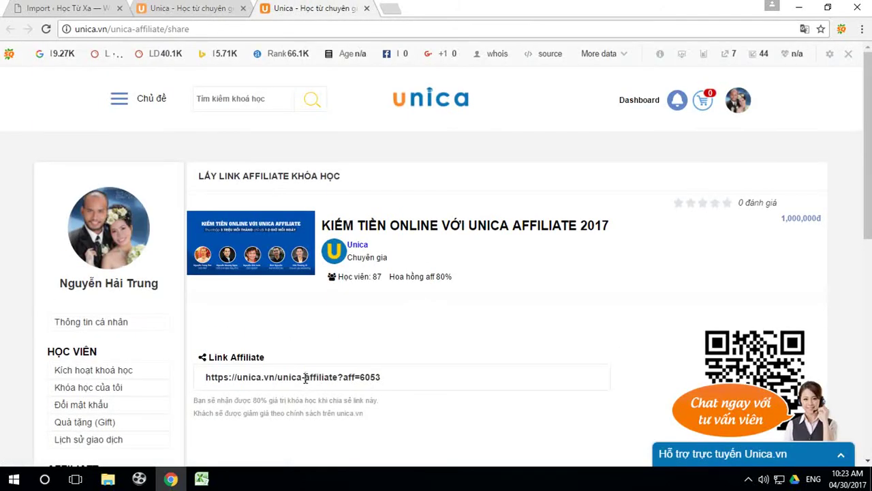
click(307, 382)
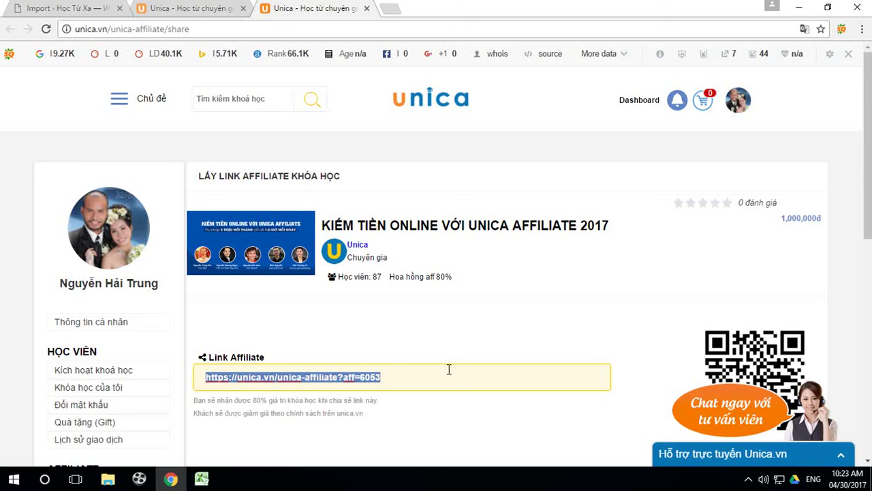
click(201, 480)
click(420, 382)
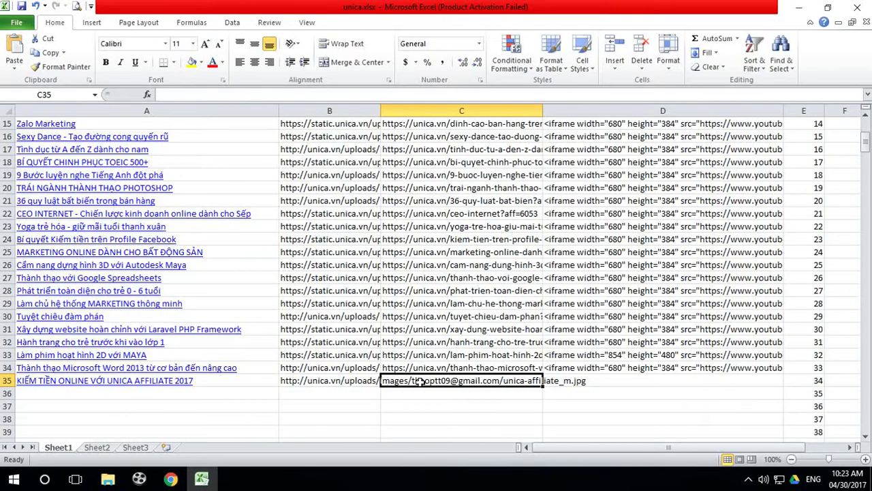
right_click(420, 382)
click(449, 207)
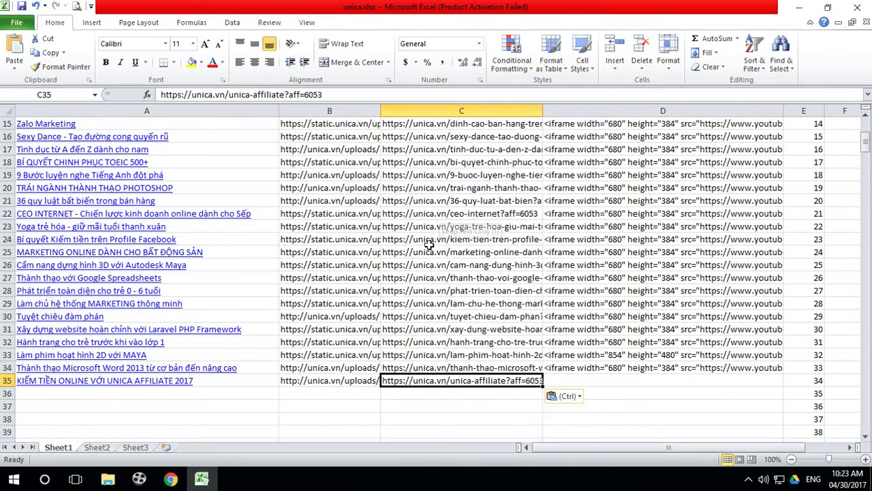
click(488, 419)
Load the Unica Affiliate 2017 course page in Chrome from its copied affiliate link.
click(171, 479)
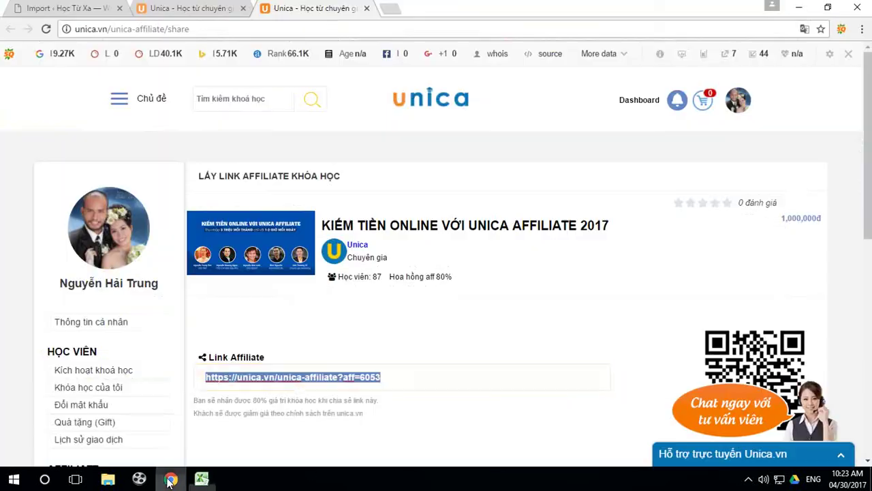
click(164, 28)
key(ctrl+v)
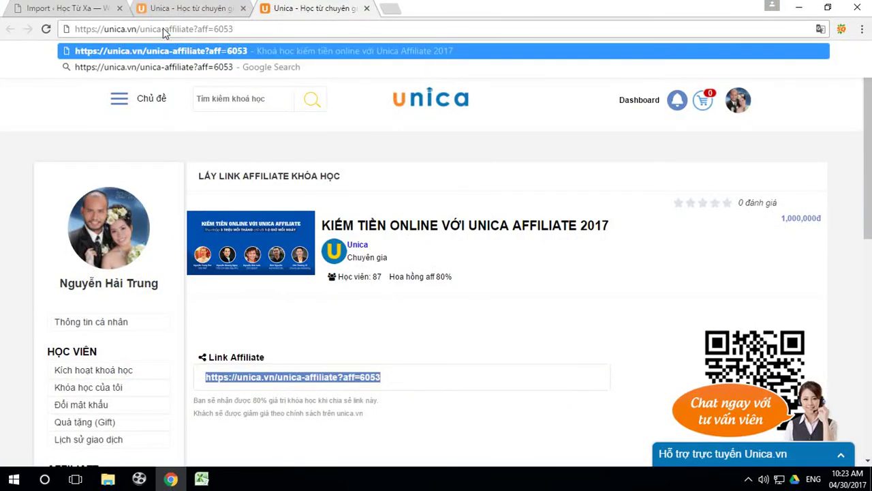
key(Return)
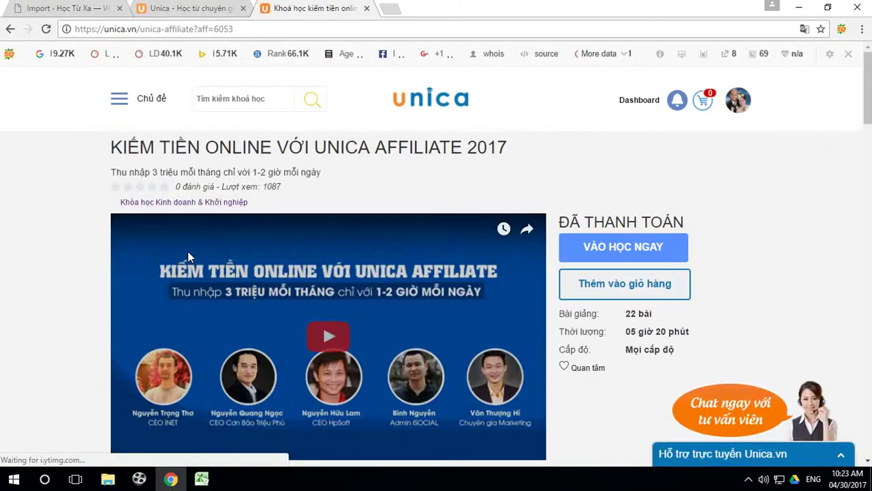
Copy the Unica Affiliate 2017 course video's embed code and paste it into cell D35 of unica.xlsx.
right_click(197, 286)
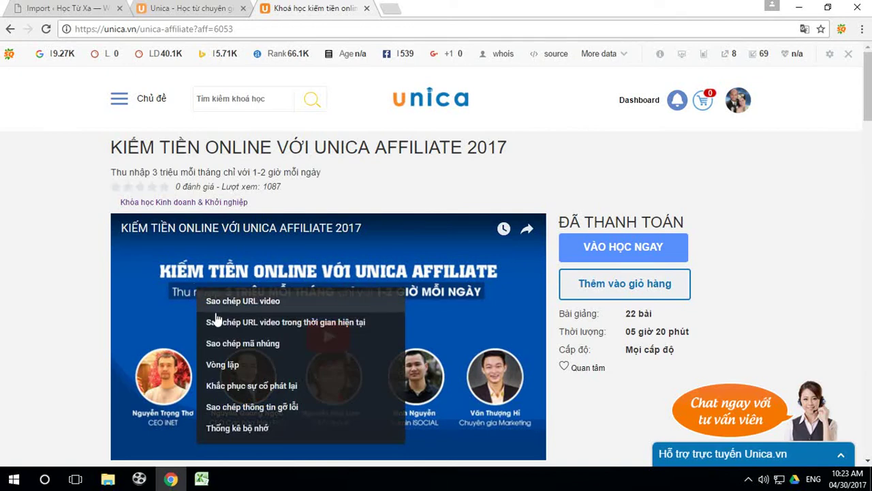
click(245, 344)
click(202, 479)
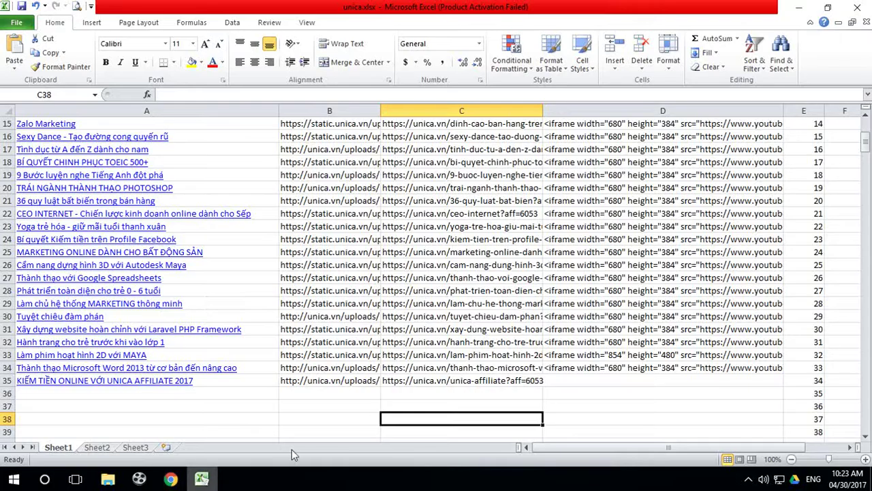
click(583, 380)
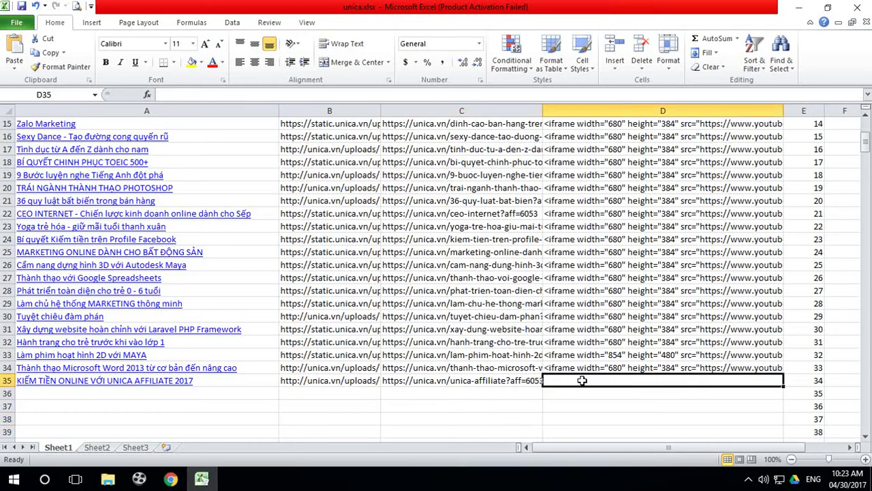
text(<iframe width="680" height="384" src="https://www.youtube.com/embed/bw2l_v3TE0M" frameborder="0" allowfullscreen></iframe>)
click(693, 417)
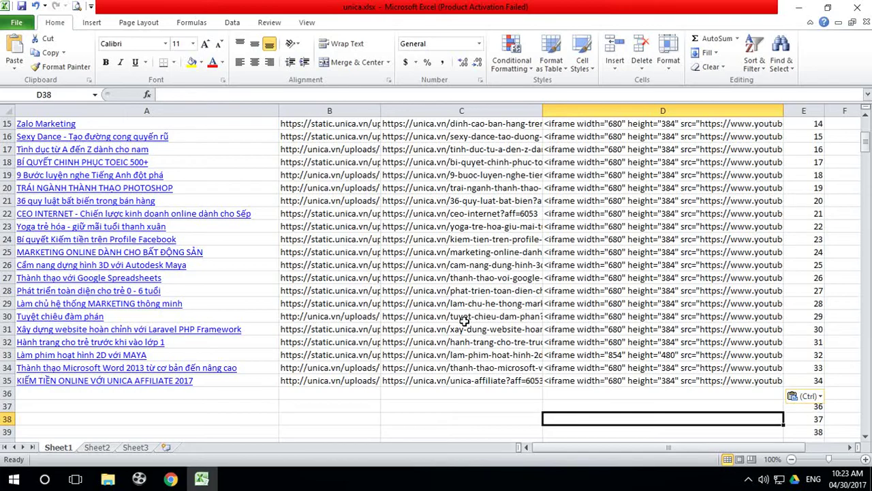
Close the finished course tab in Chrome and copy the course title "Xây dựng nền tảng thành công cùng NLP" into cell A36 of unica.xlsx.
click(171, 479)
click(366, 8)
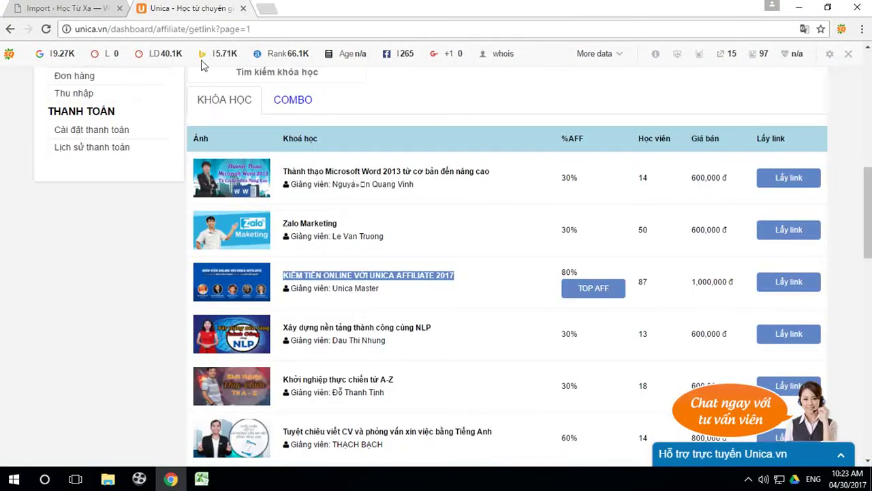
drag(447, 334, 276, 336)
drag(449, 332, 280, 334)
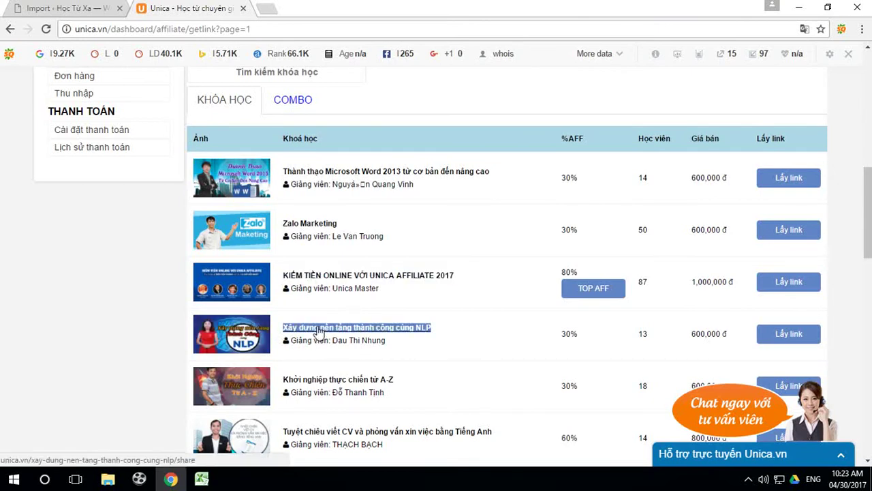
right_click(315, 332)
click(339, 261)
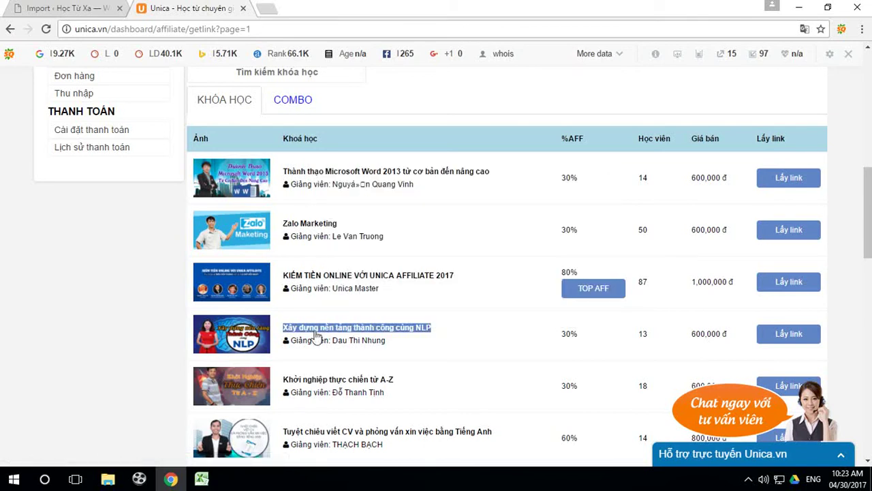
click(201, 479)
click(177, 394)
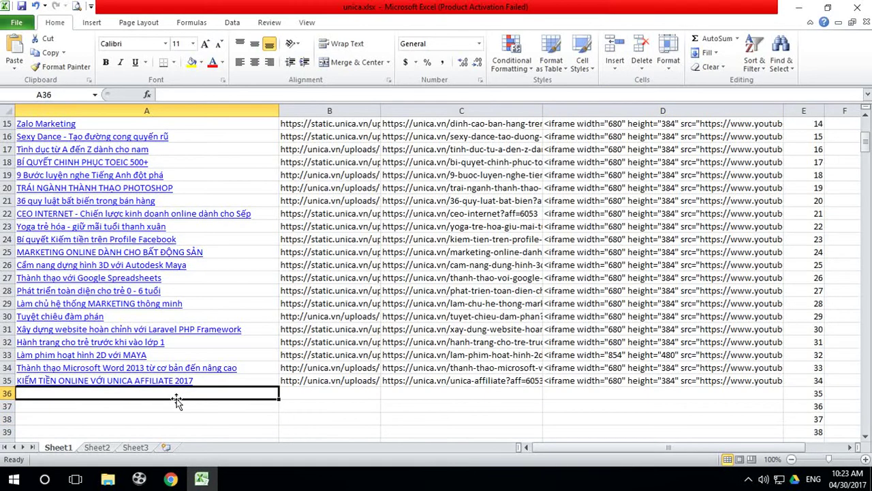
key(ctrl+v)
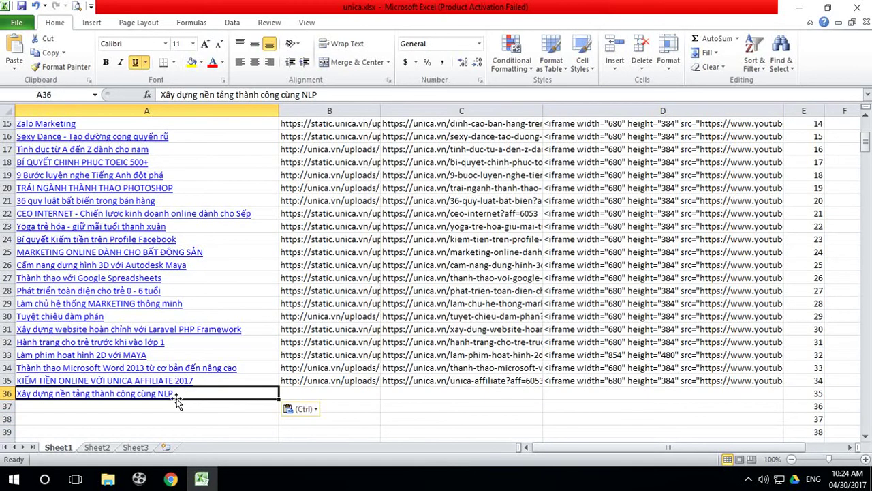
Copy the NLP course's image address from Chrome and paste it into cell B36 of unica.xlsx.
click(171, 479)
right_click(236, 341)
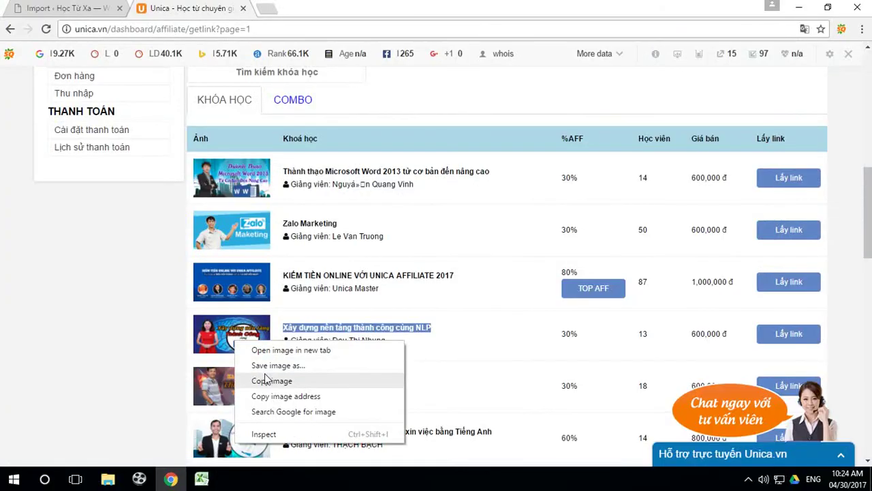
click(275, 397)
click(201, 479)
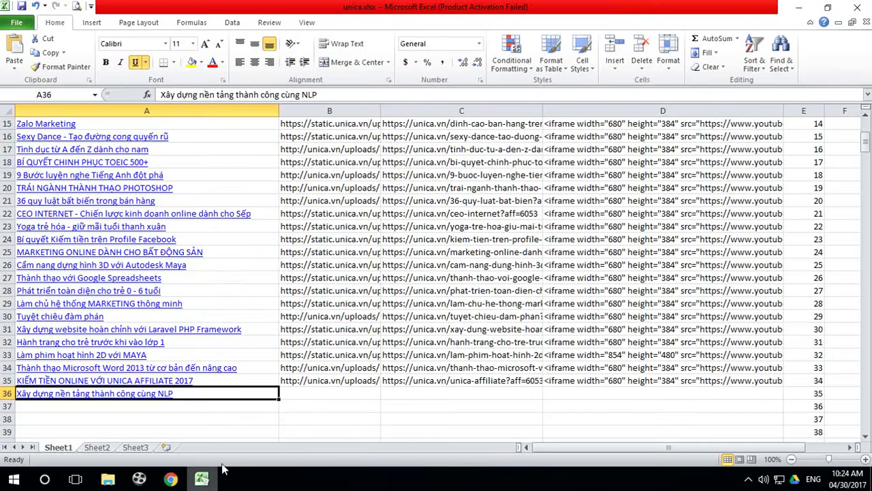
click(329, 391)
key(ctrl+v)
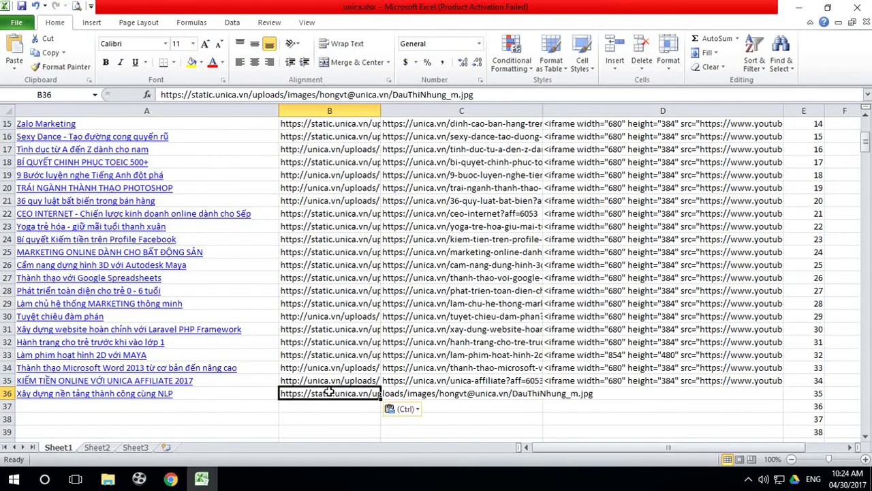
Open the NLP course's link page in a new Chrome tab and copy its affiliate link into cell C36 of unica.xlsx.
click(171, 479)
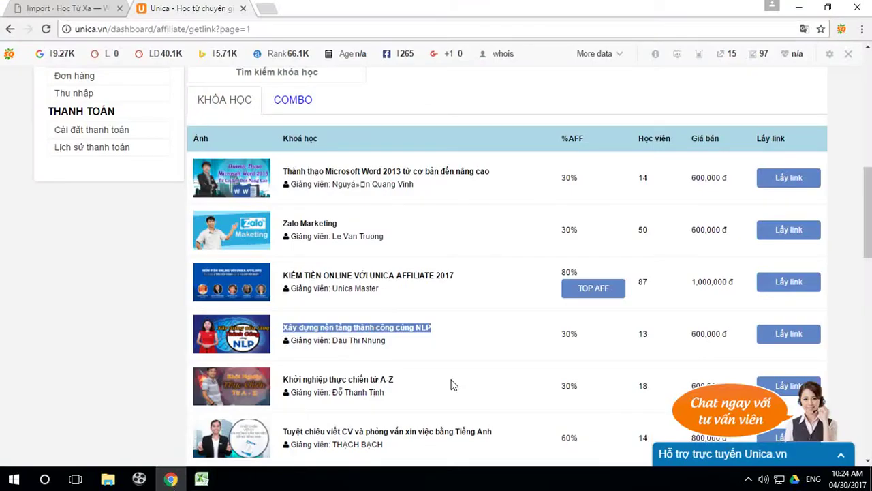
right_click(779, 339)
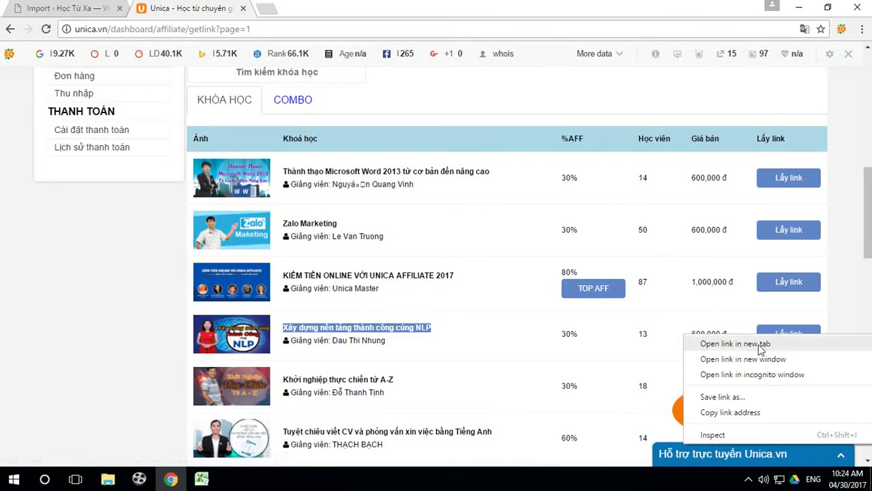
click(708, 343)
click(327, 9)
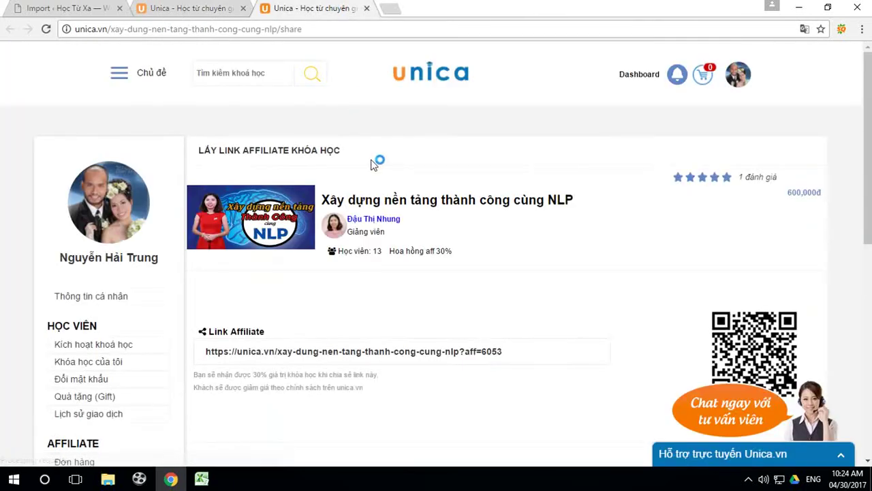
click(425, 377)
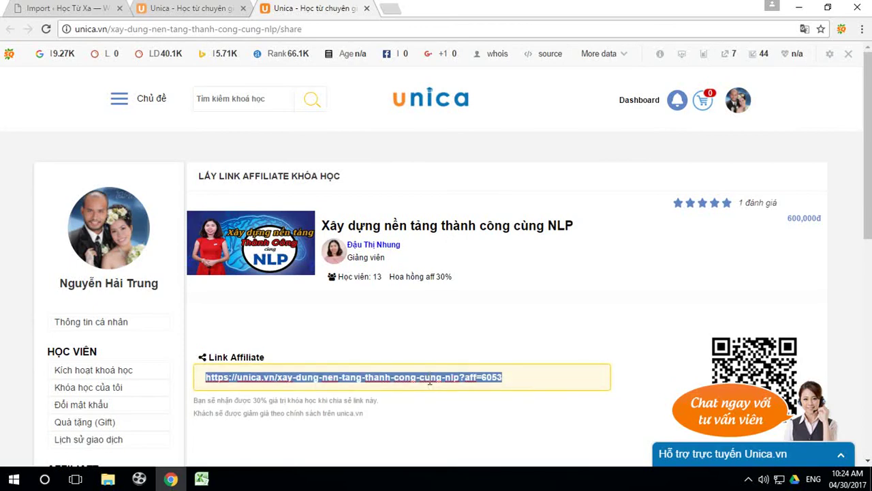
click(201, 479)
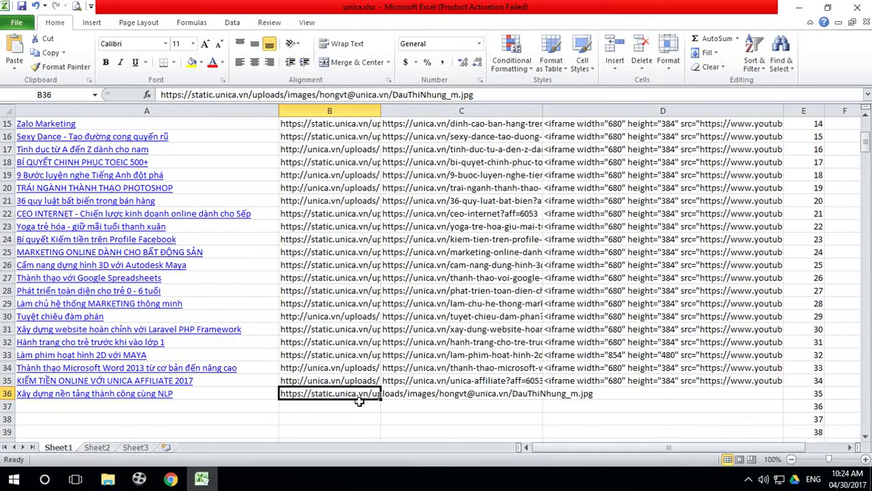
click(451, 398)
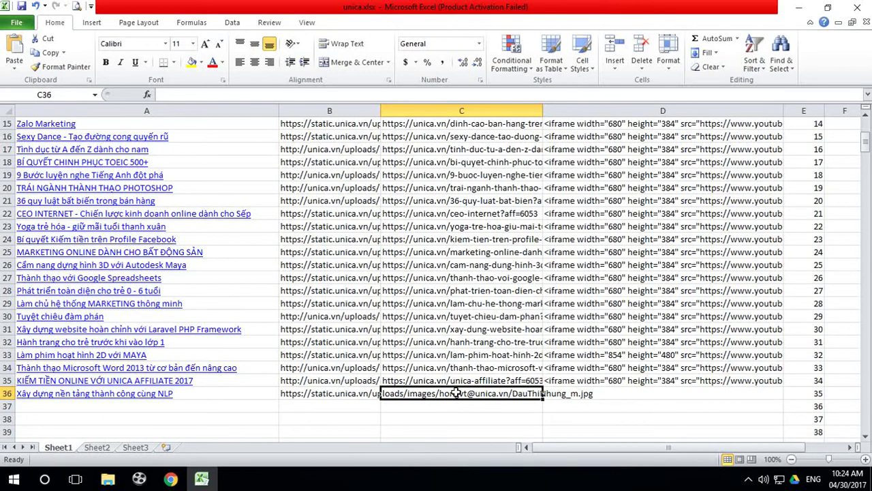
key(ctrl+v)
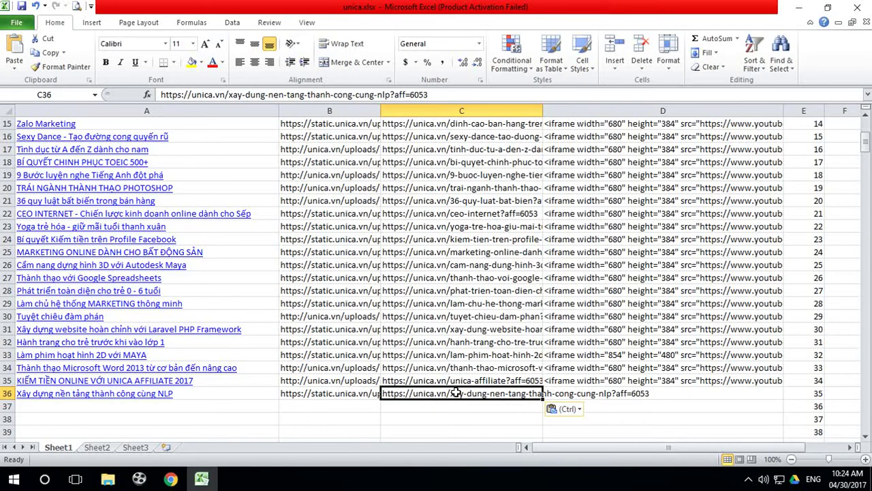
Switch to Chrome and load the NLP course's copied affiliate link in the tab showing its link page.
click(170, 479)
click(272, 33)
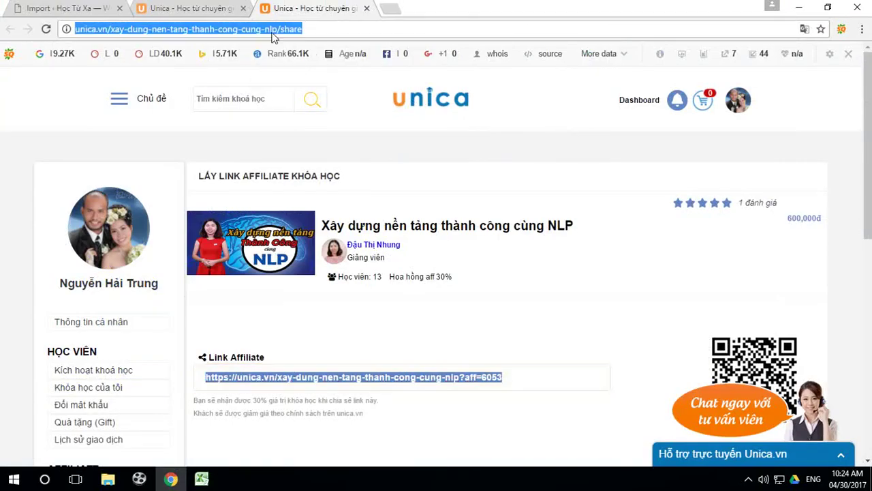
key(ctrl+v)
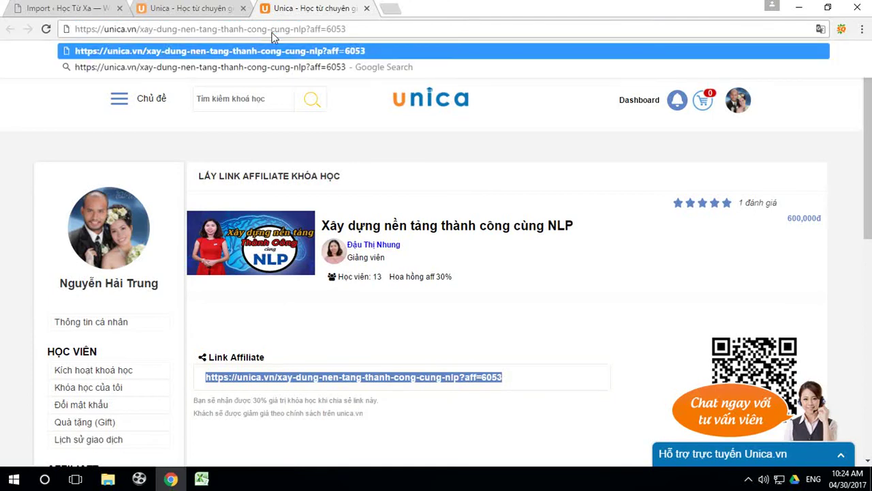
key(Return)
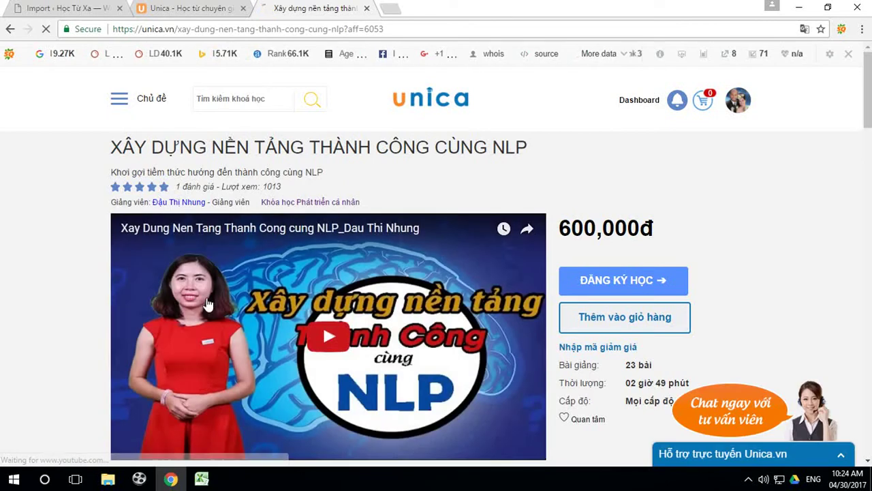
Copy the NLP course video's embed code and paste it into cell D36 of unica.xlsx in Excel.
right_click(208, 301)
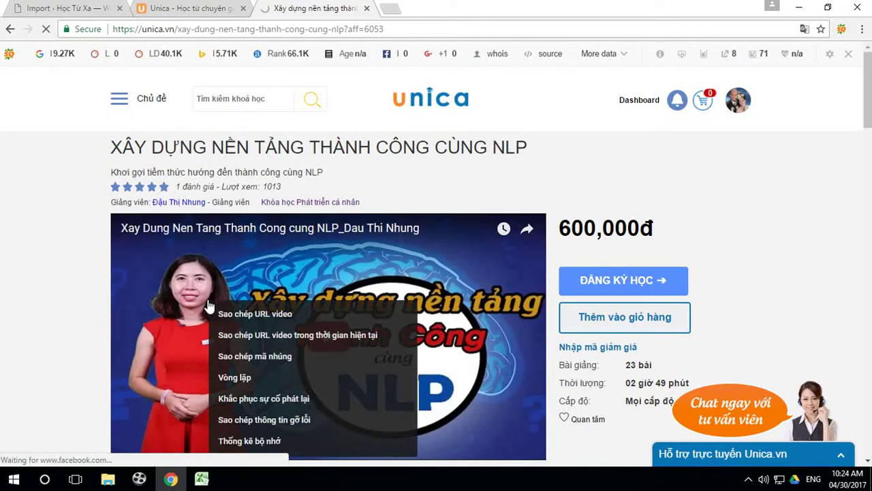
click(249, 363)
click(201, 479)
click(644, 393)
text(<iframe width="680" height="384" src="https://www.youtube.com/embed/-h_Z_8oDPXg" frameborder="0" allowfullscreen></iframe>)
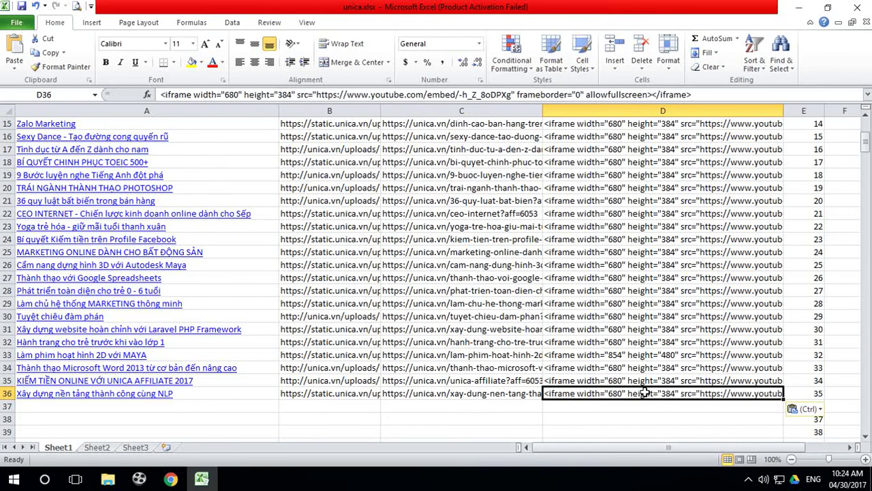
Review the collected course rows in Sheet1 from the header down to the last filled row.
click(450, 406)
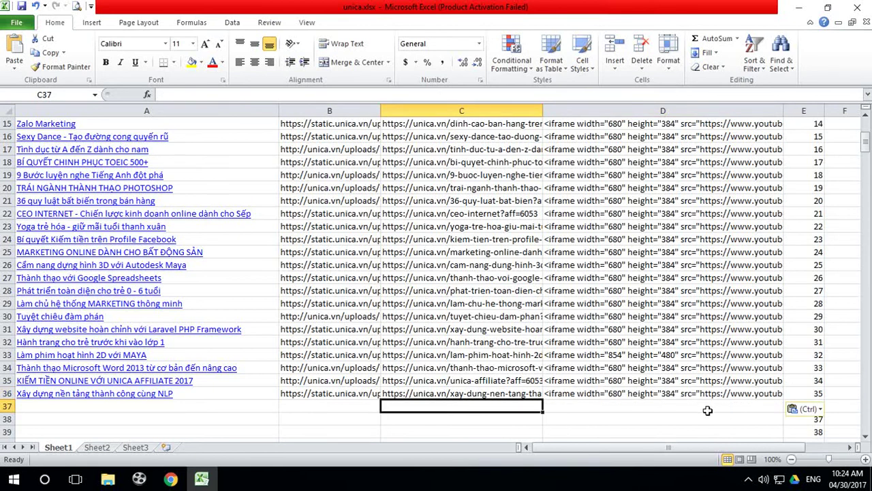
scroll(370, 385, up, 2)
scroll(370, 386, down, 2)
scroll(370, 385, up, 3)
scroll(370, 386, up, 2)
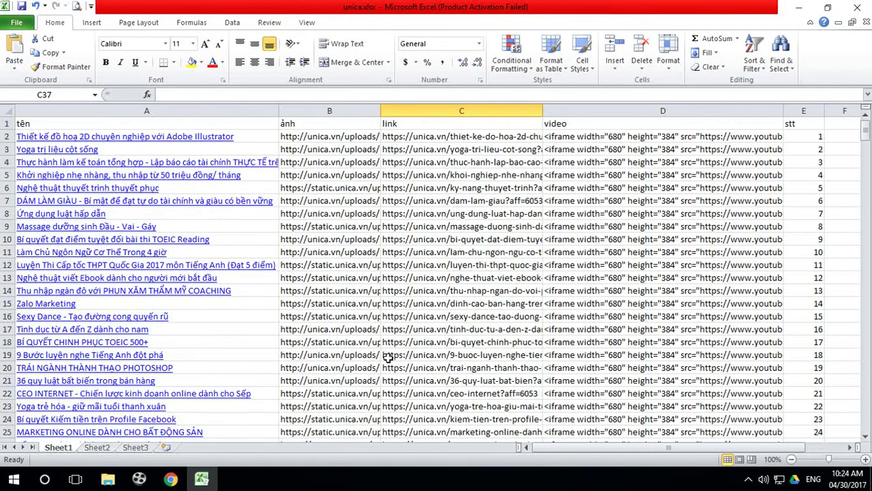
scroll(387, 357, down, 7)
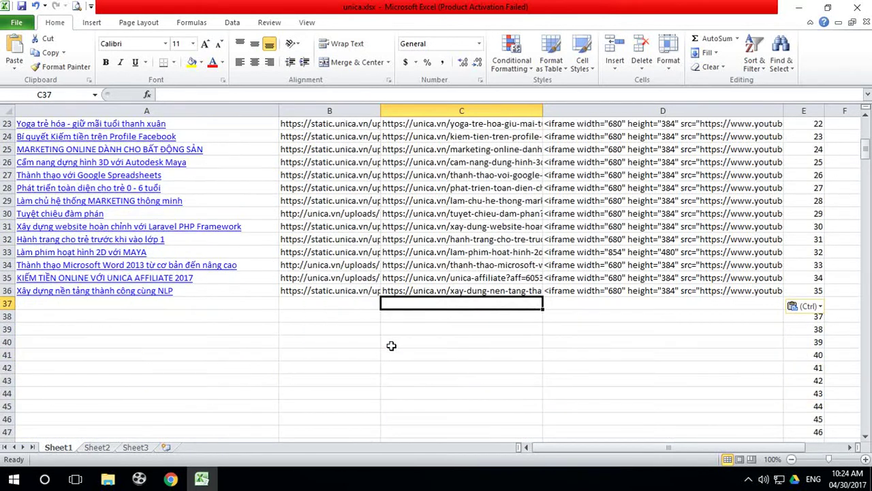
scroll(387, 347, down, 2)
scroll(321, 331, up, 2)
click(307, 391)
Return to the hoctuxa.net import page in Chrome and continue the import, accepting the overwrite of database, media, plugins and themes.
click(170, 479)
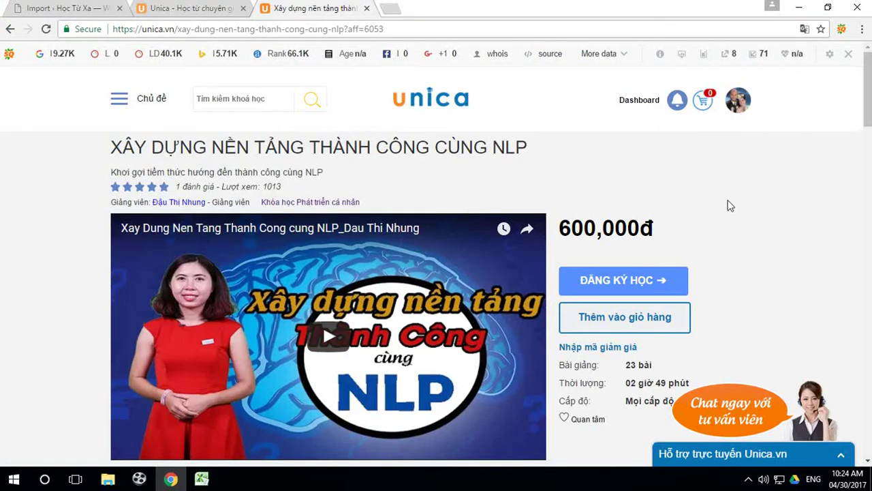
click(80, 10)
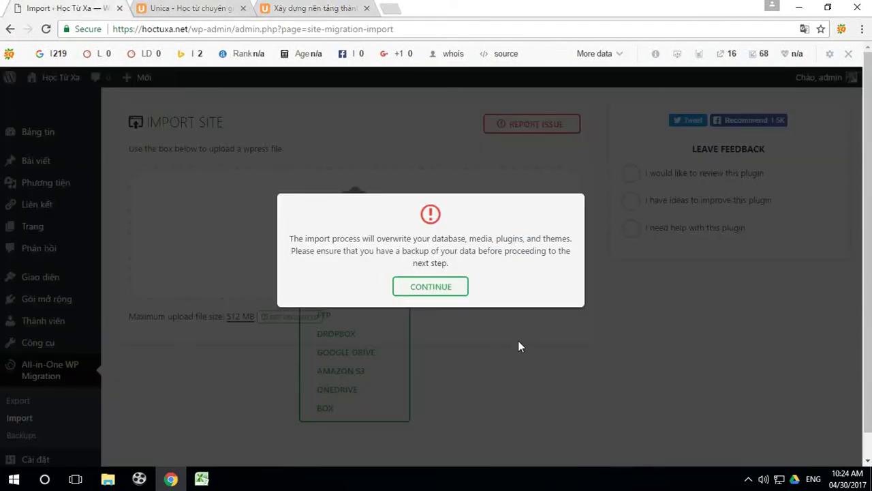
click(440, 292)
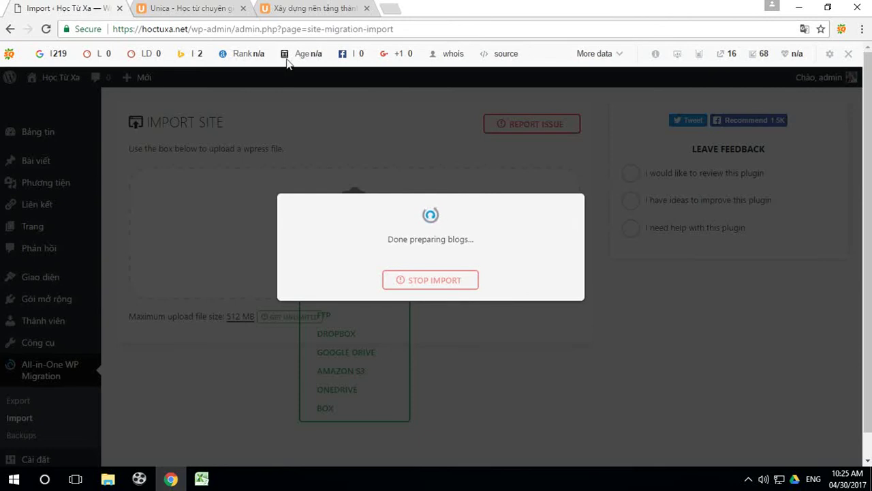
click(204, 8)
click(290, 10)
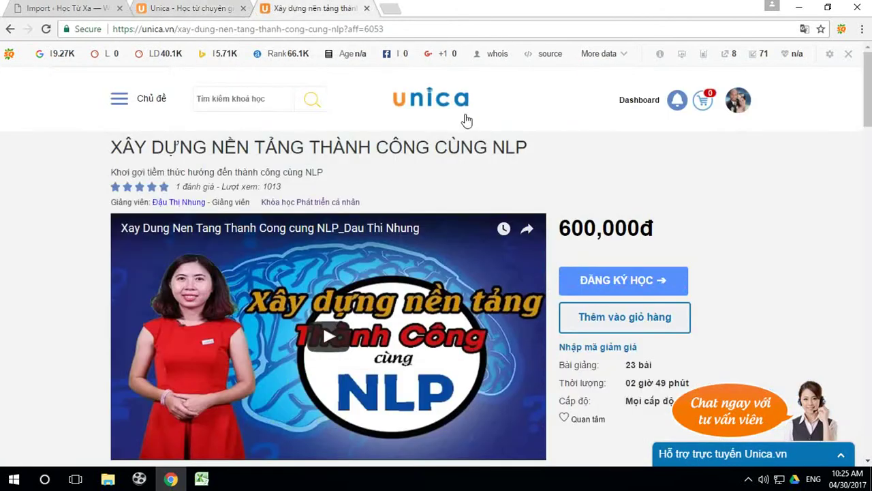
click(230, 12)
click(280, 8)
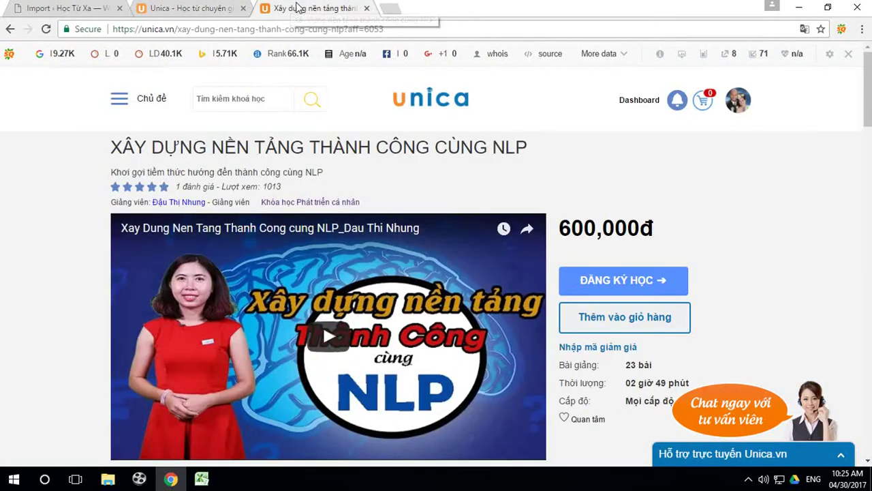
Switch to unica.xlsx in Excel and remove duplicate rows across columns A to D, comparing only the tên column.
click(202, 479)
click(621, 356)
scroll(729, 378, up, 8)
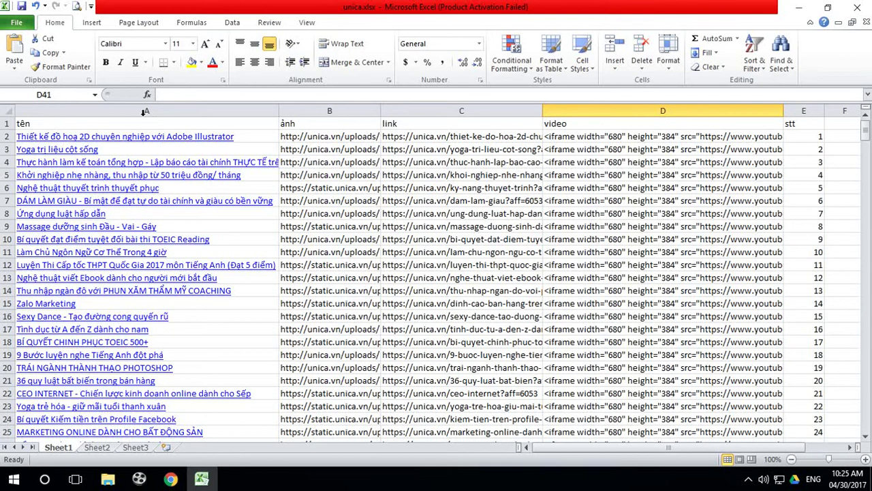
drag(89, 107, 404, 114)
drag(521, 117, 663, 111)
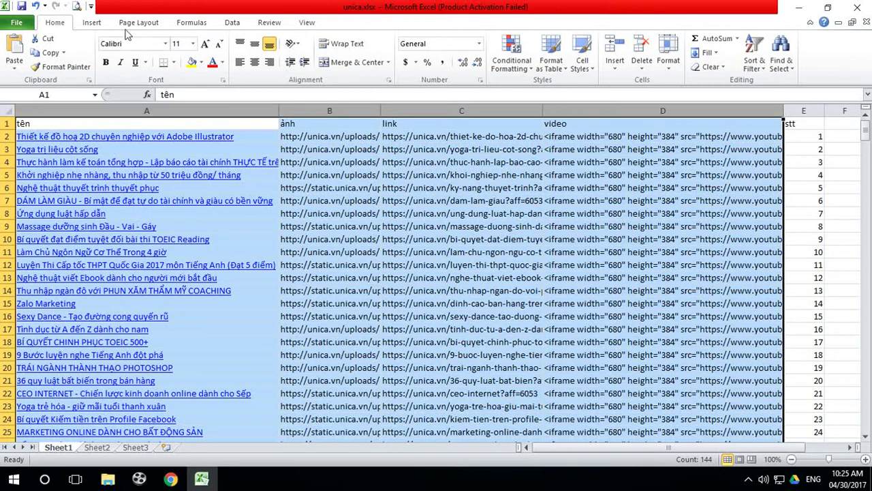
click(233, 24)
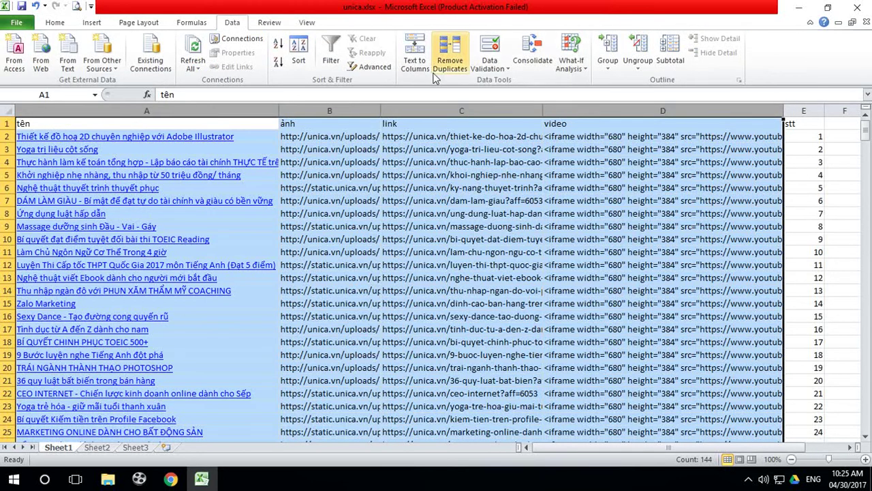
scroll(445, 75, down, 1)
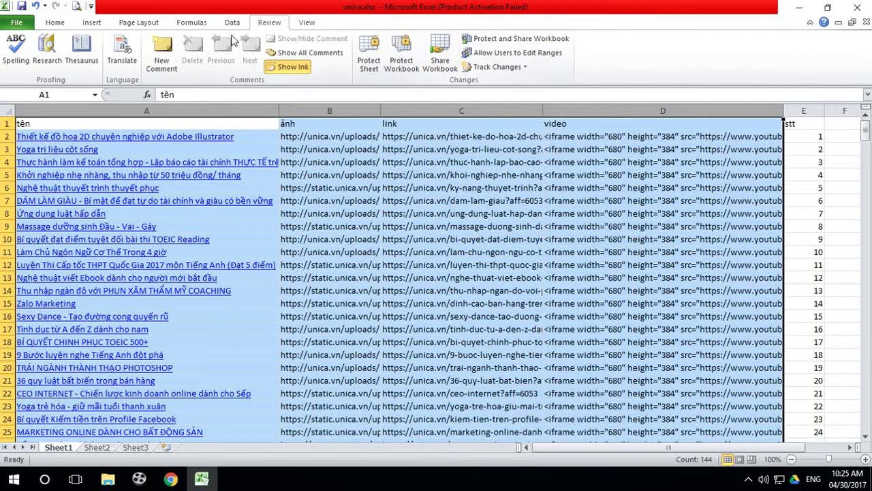
click(231, 24)
click(449, 57)
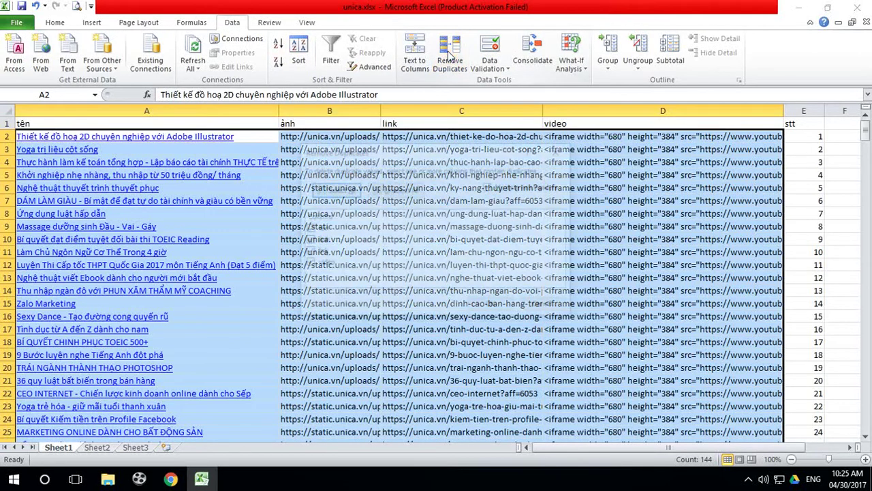
click(396, 189)
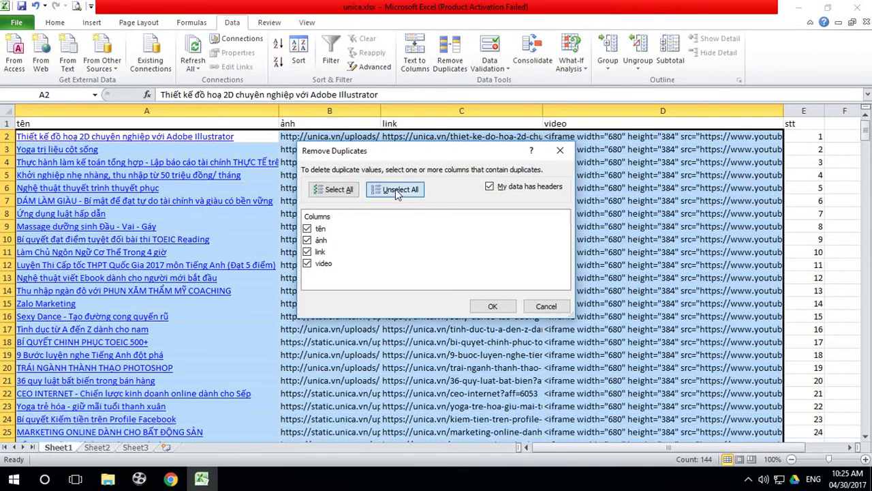
click(308, 229)
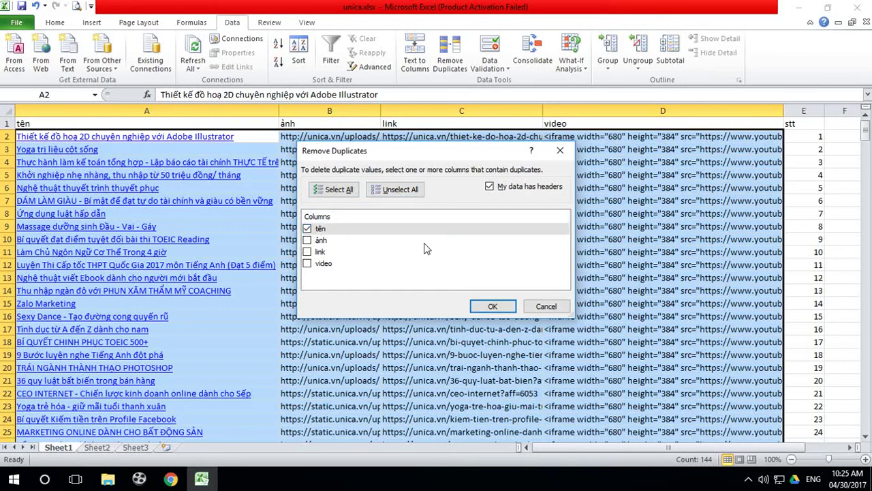
click(492, 306)
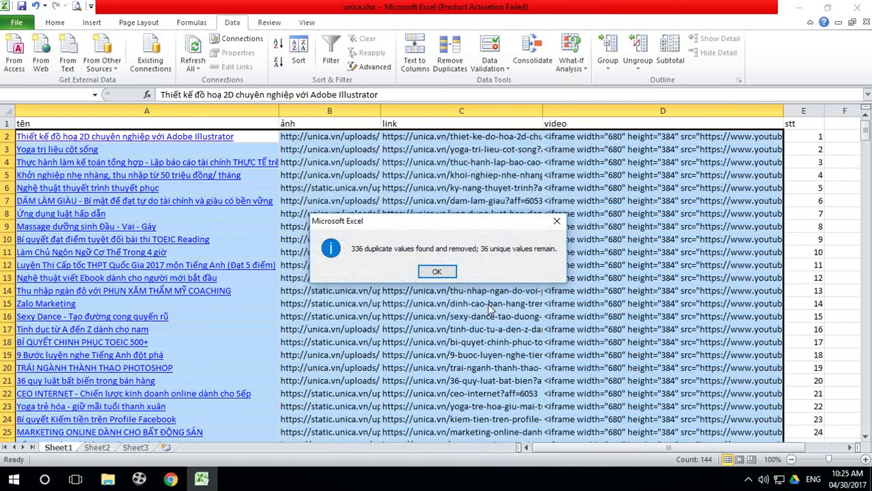
click(437, 272)
Clear the surplus stt numbers in column E from E37 downward, below the last course row.
scroll(439, 276, down, 6)
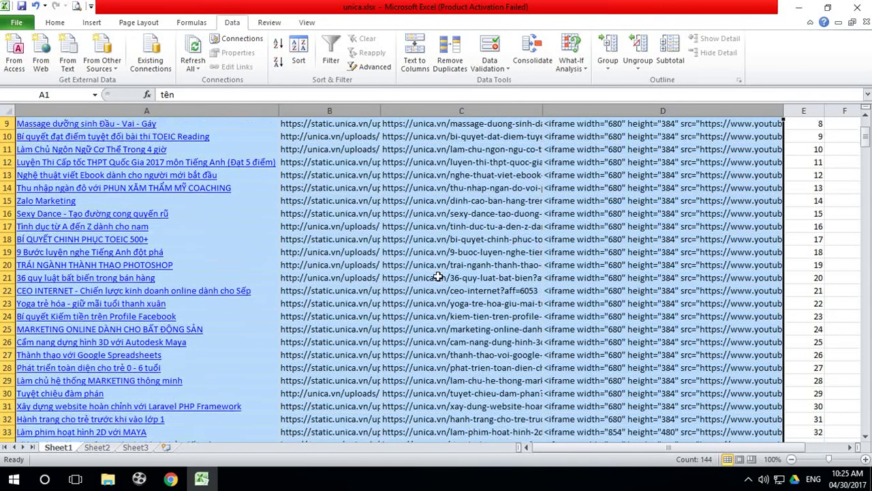
scroll(439, 276, down, 1)
click(658, 366)
scroll(660, 364, up, 6)
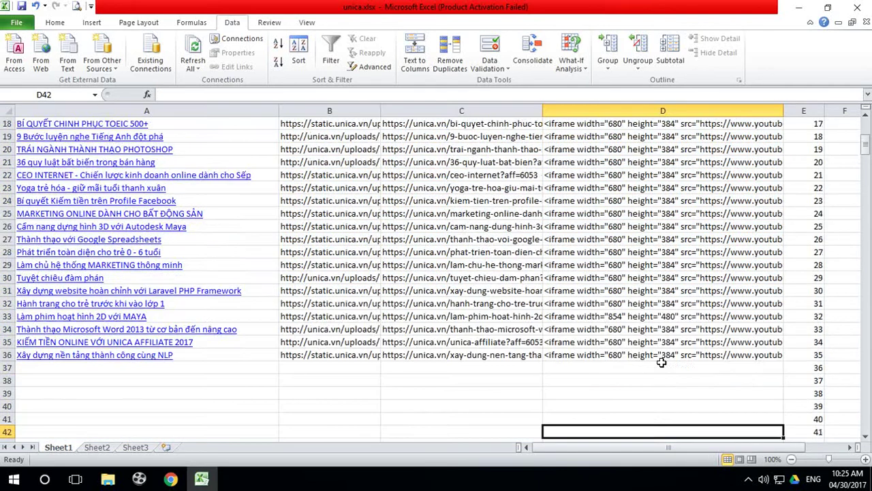
scroll(661, 363, down, 7)
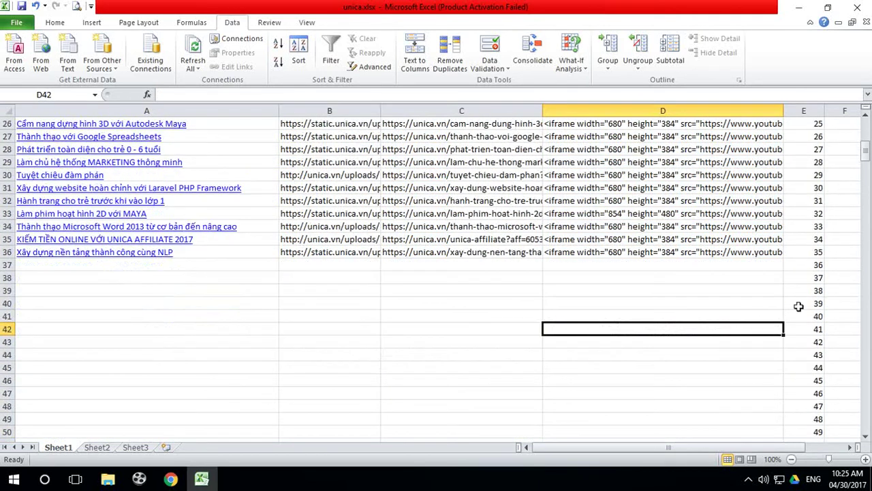
drag(803, 268, 815, 426)
key(ctrl+z)
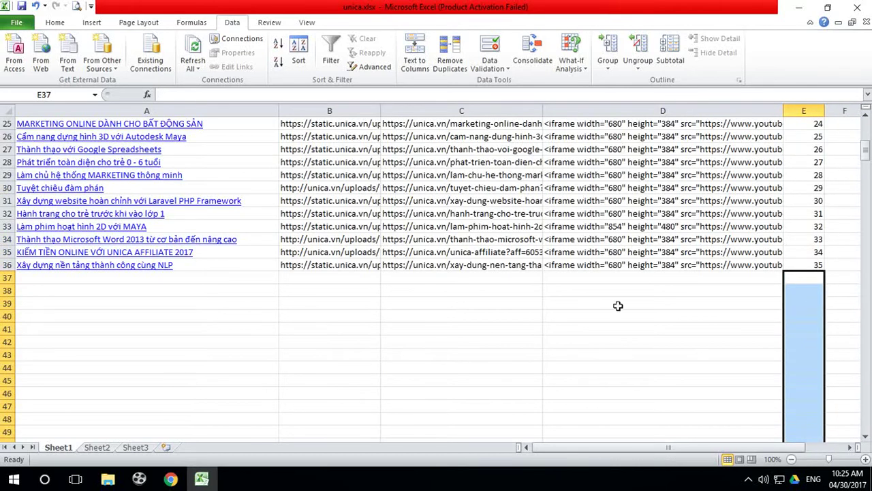
click(648, 357)
scroll(635, 329, up, 8)
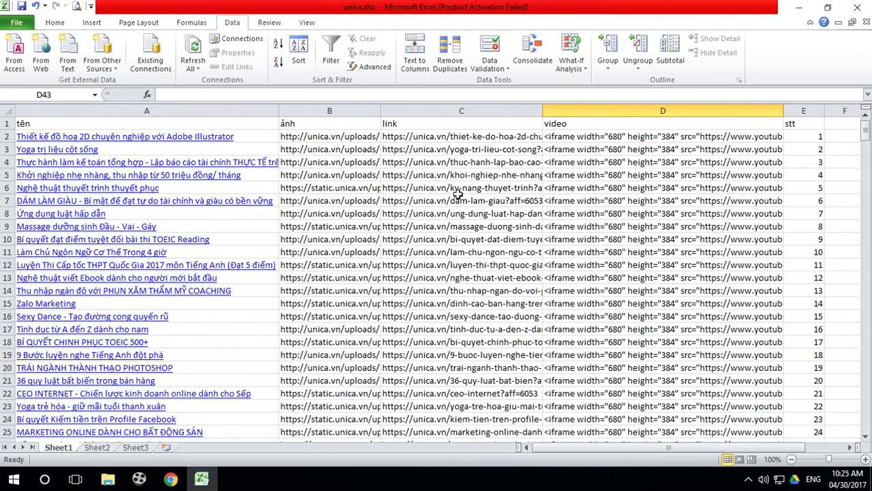
Save only the active sheet to the Desktop as unica.txt in Unicode Text format, accepting the format warnings.
click(17, 24)
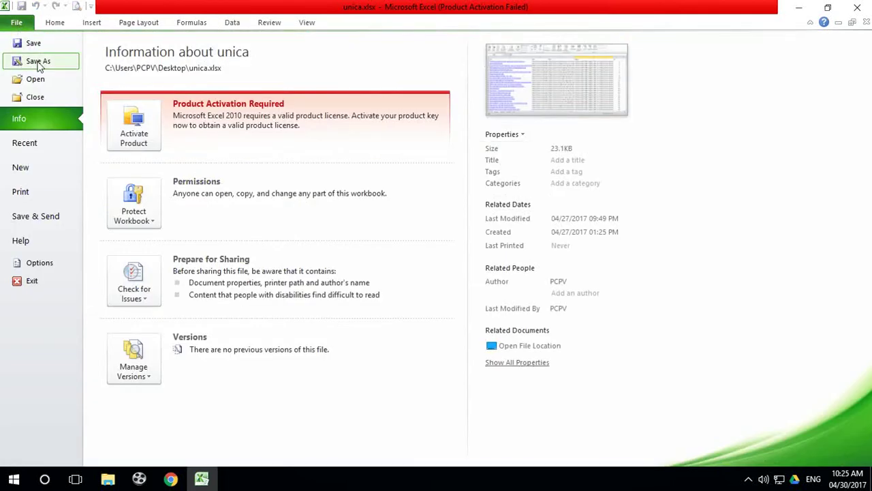
click(38, 62)
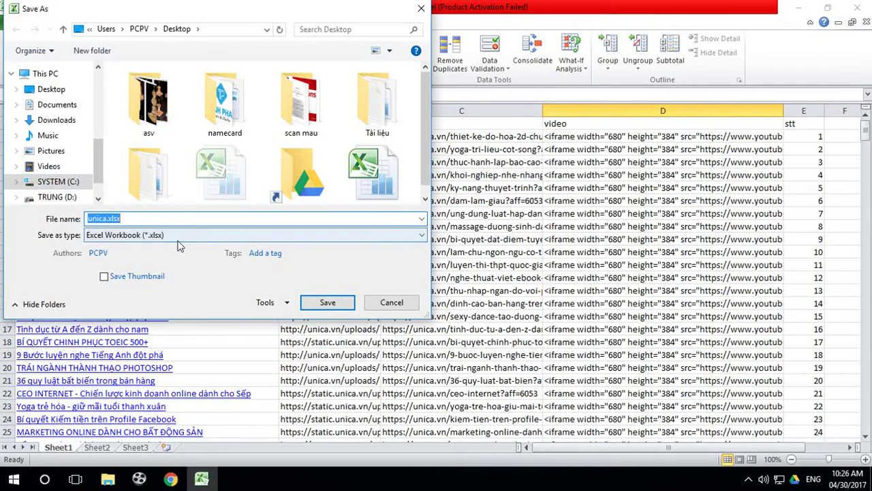
click(186, 237)
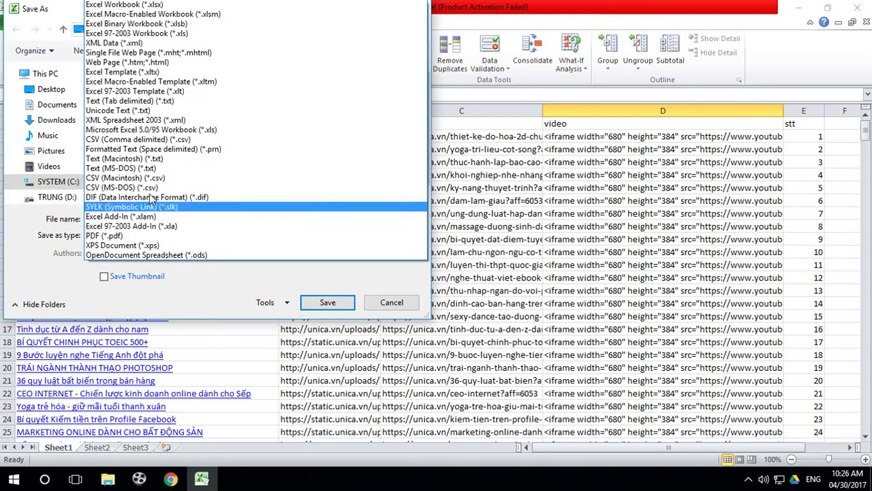
click(116, 111)
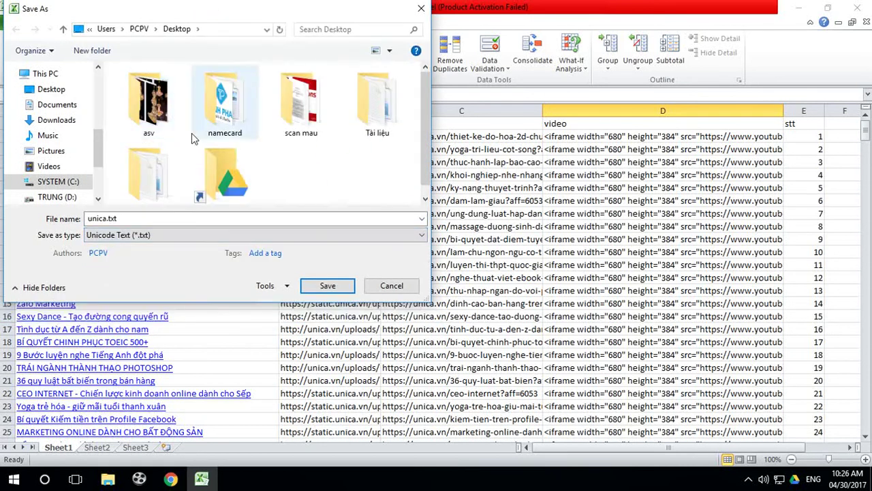
click(328, 287)
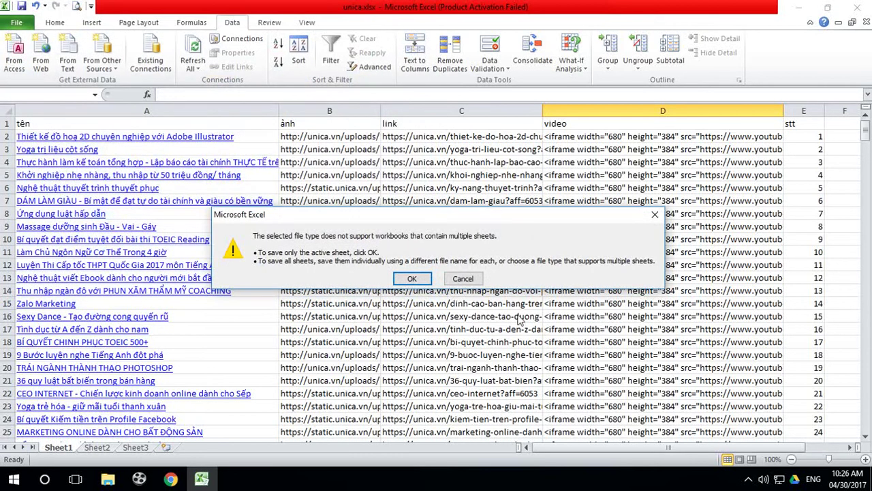
click(411, 278)
click(393, 281)
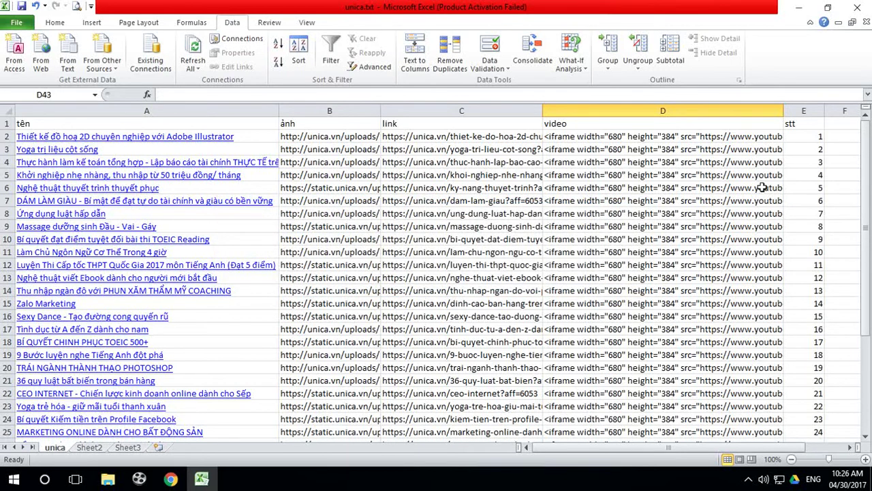
Minimize the Excel and Chrome windows and move the unica.txt file to the middle of the desktop.
click(800, 8)
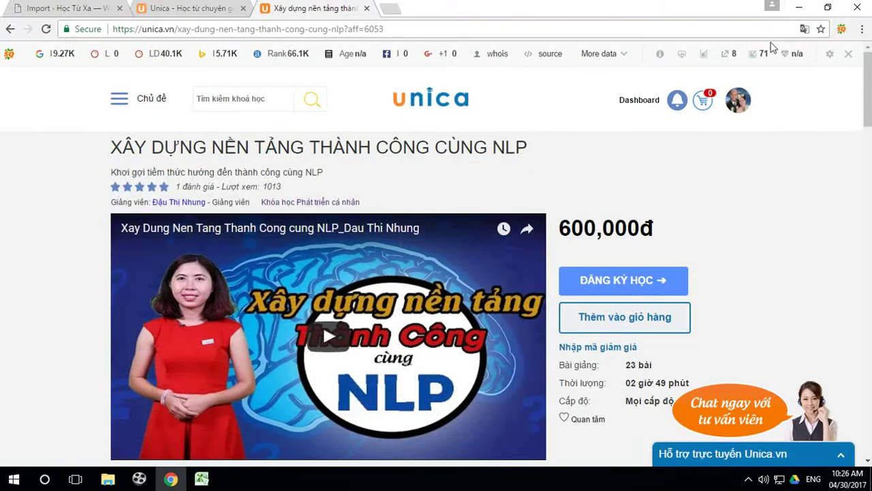
click(799, 7)
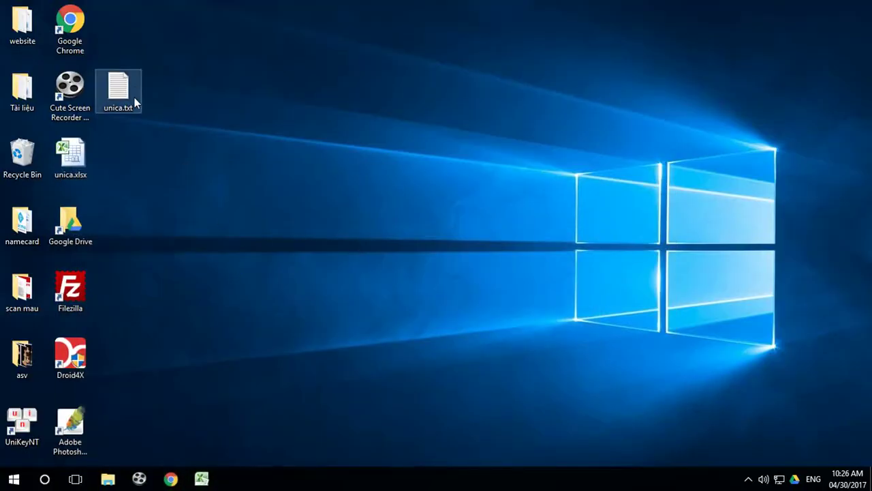
drag(124, 88, 461, 218)
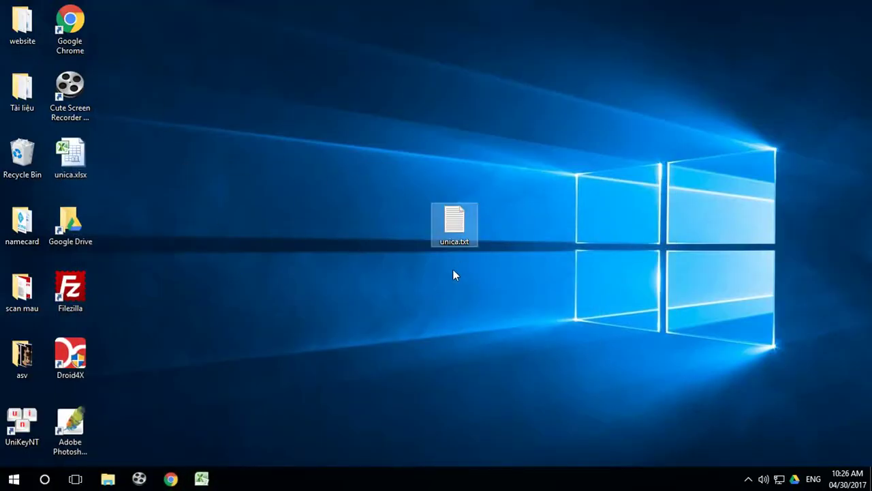
Open unica.txt in Notepad and replace every tab separator in the file with a comma.
double_click(455, 224)
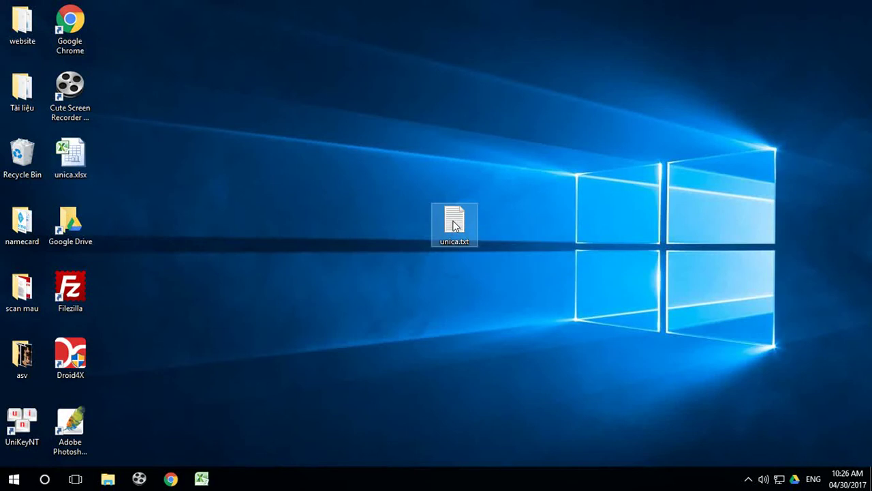
click(824, 82)
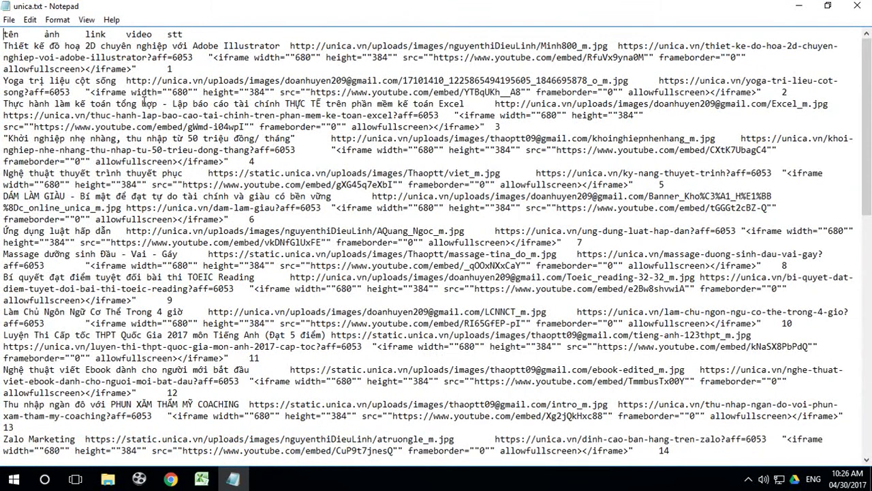
drag(22, 34, 36, 34)
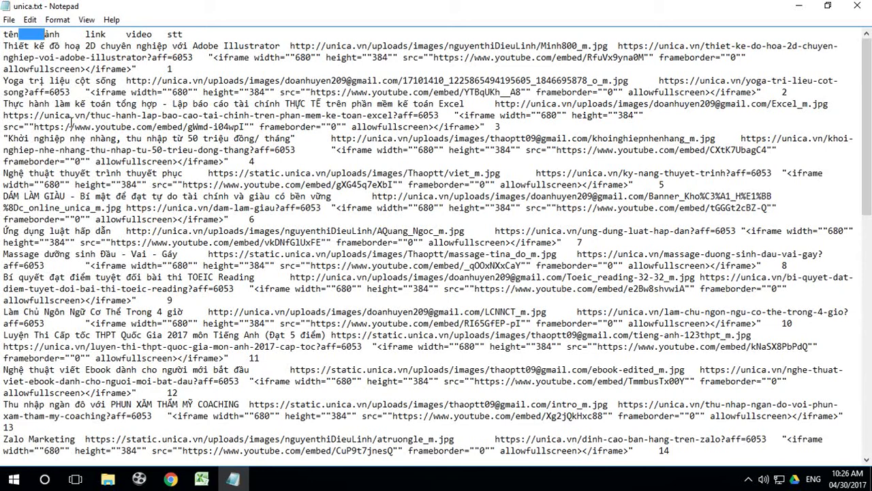
click(30, 23)
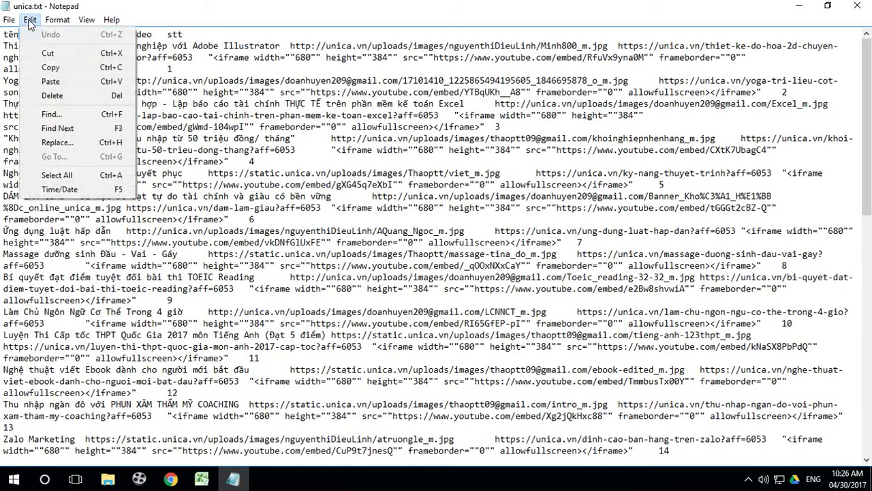
click(54, 141)
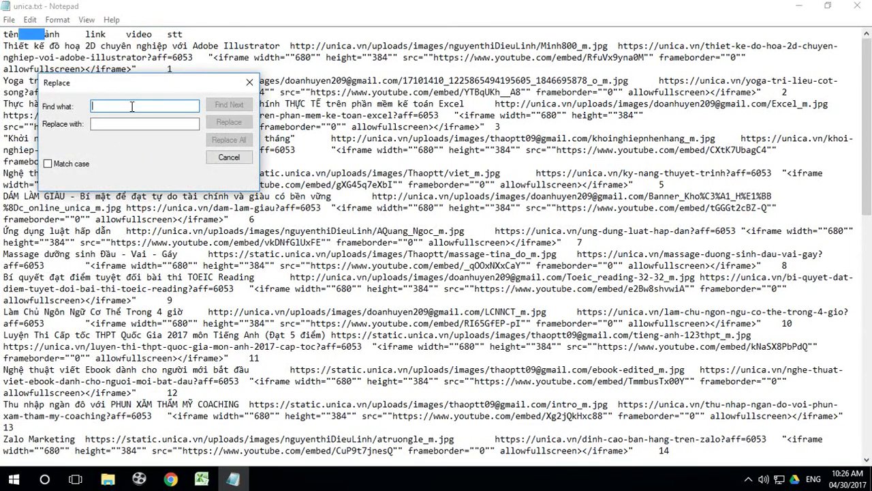
key(ctrl+v)
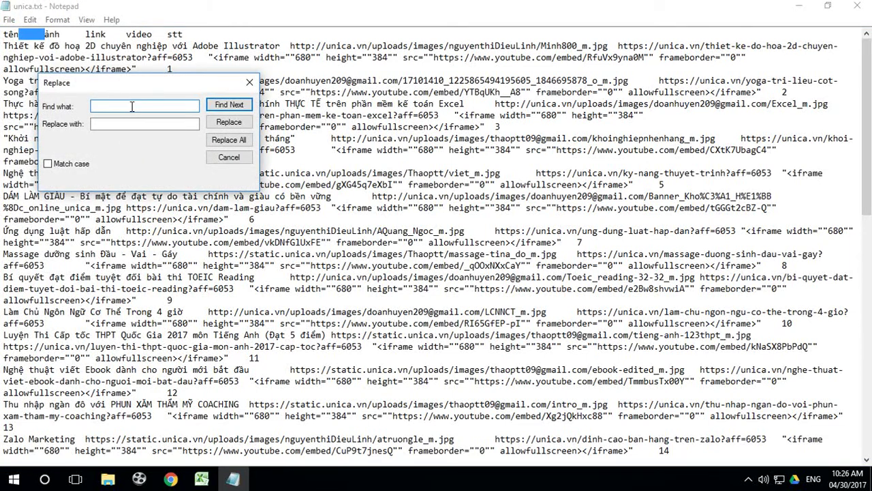
click(120, 124)
click(226, 141)
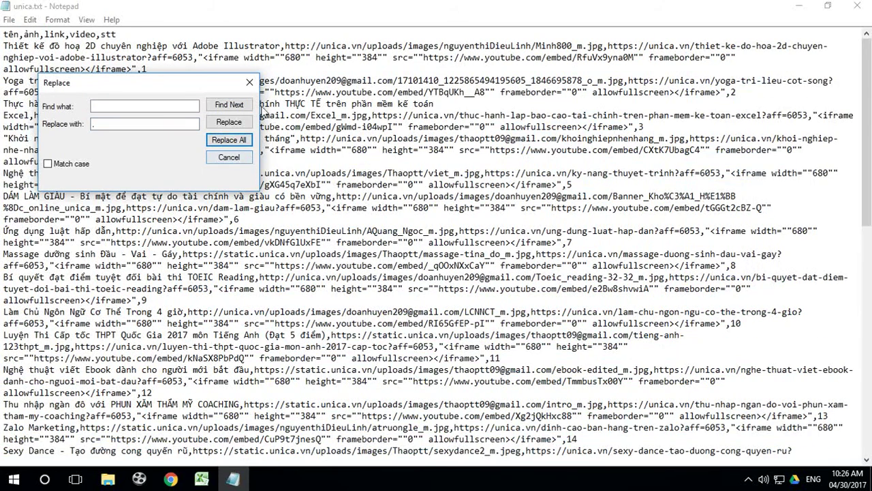
click(249, 83)
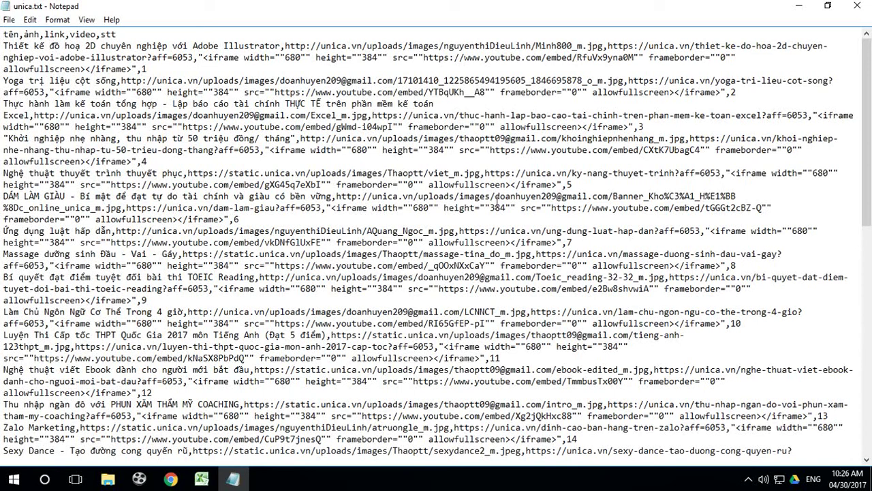
Save the comma-separated text on the Desktop as unica.csv with UTF-8 encoding and close Notepad.
click(9, 21)
click(35, 77)
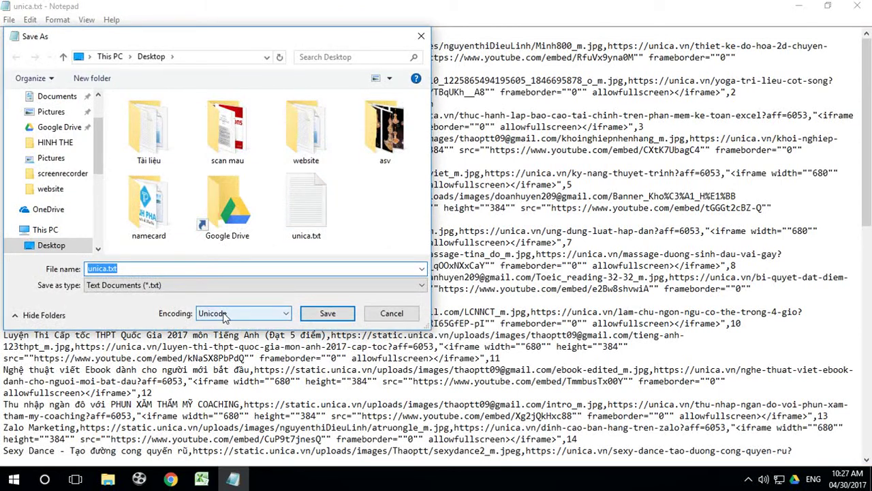
click(228, 315)
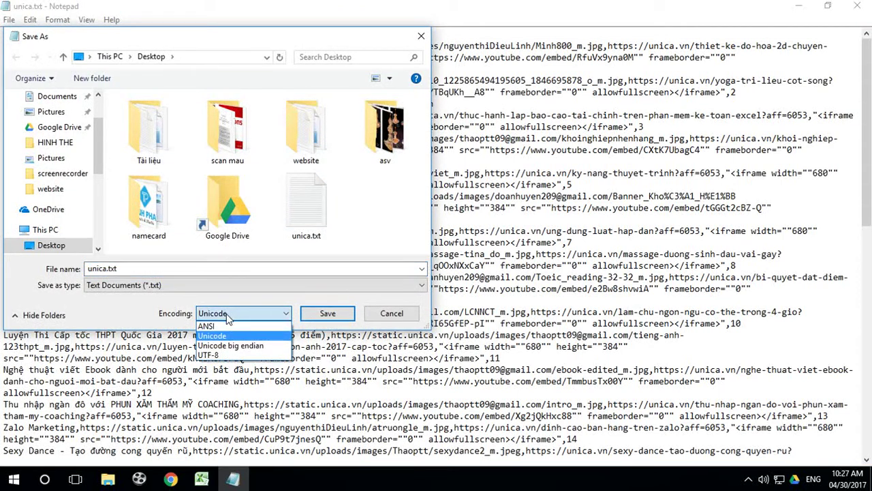
click(225, 356)
click(141, 263)
click(154, 266)
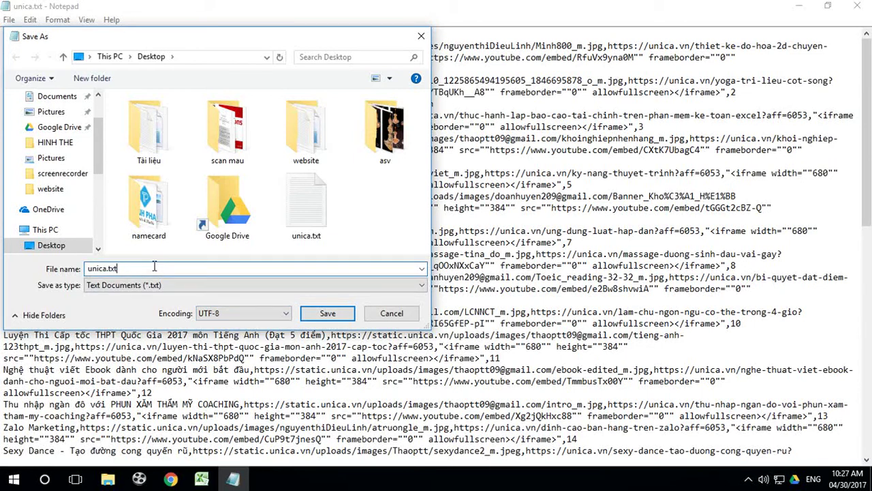
key(BackSpace)
key(BackSpace)
key(BackSpace)
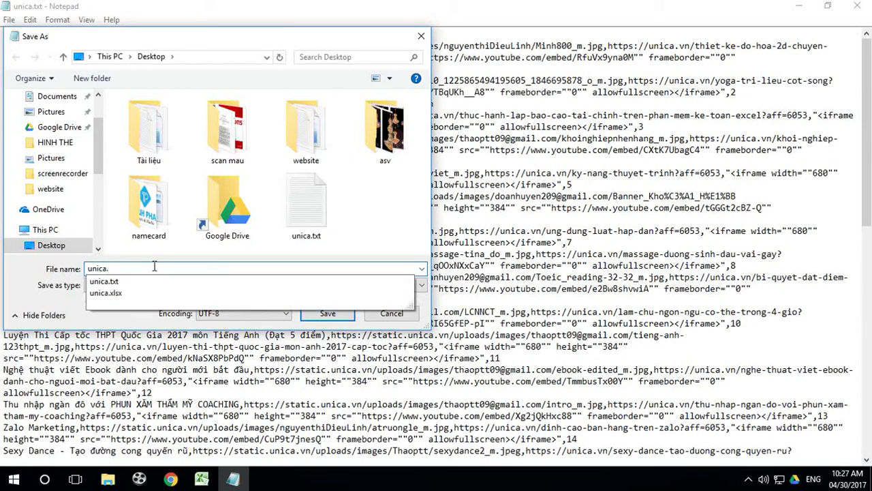
text(csv)
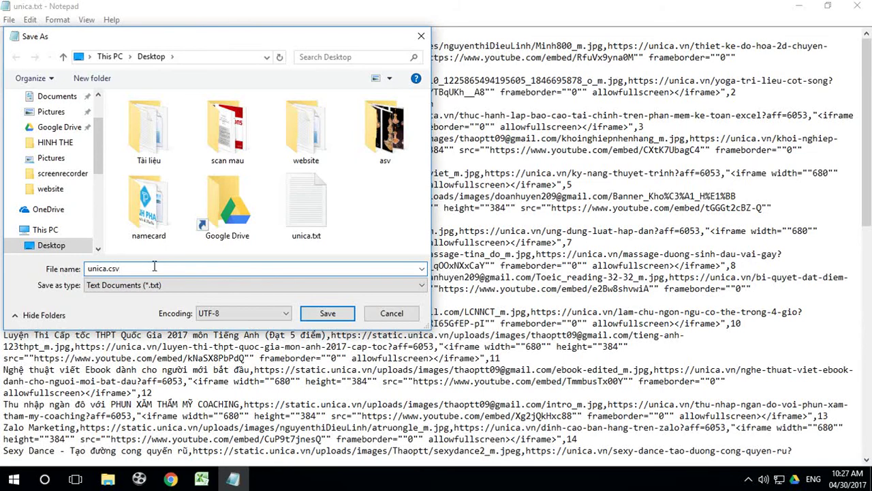
click(327, 313)
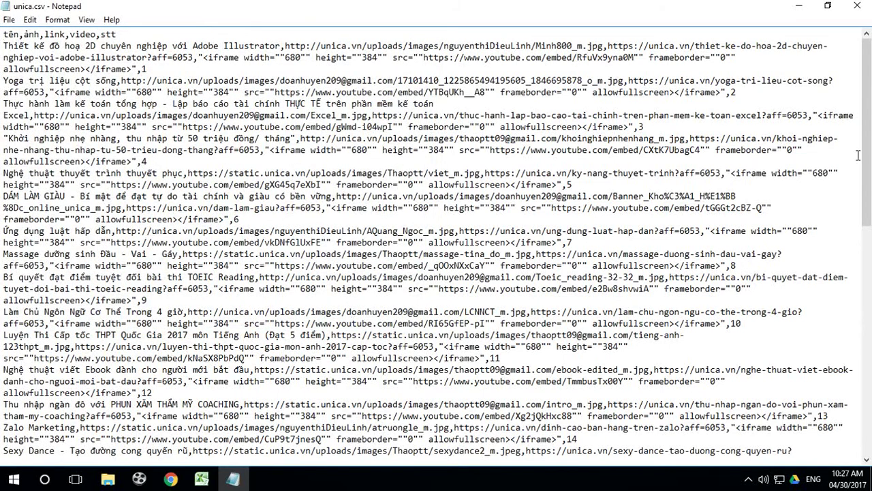
click(857, 6)
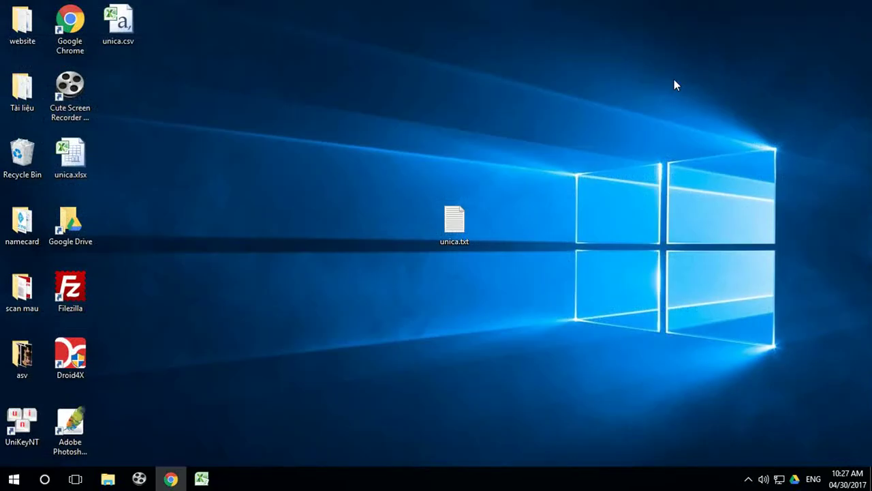
Move unica.csv to the middle of the desktop, open it in Excel and widen its columns to examine the course data.
drag(117, 24, 414, 295)
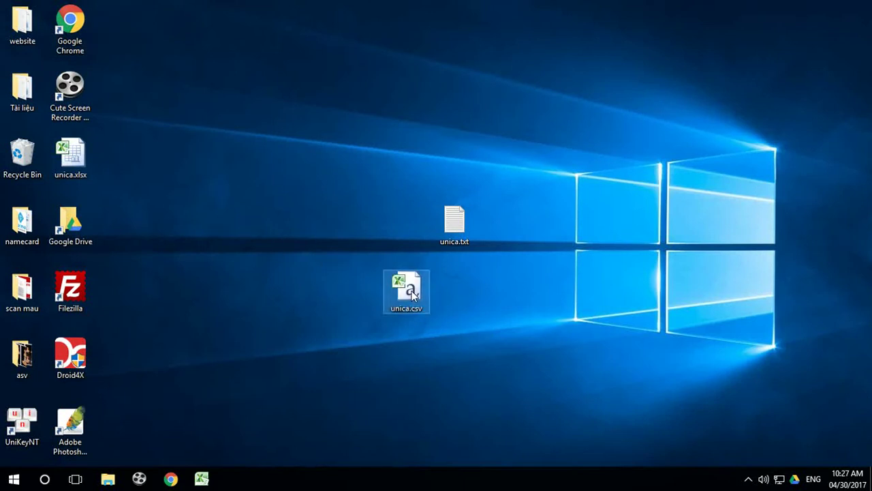
double_click(413, 294)
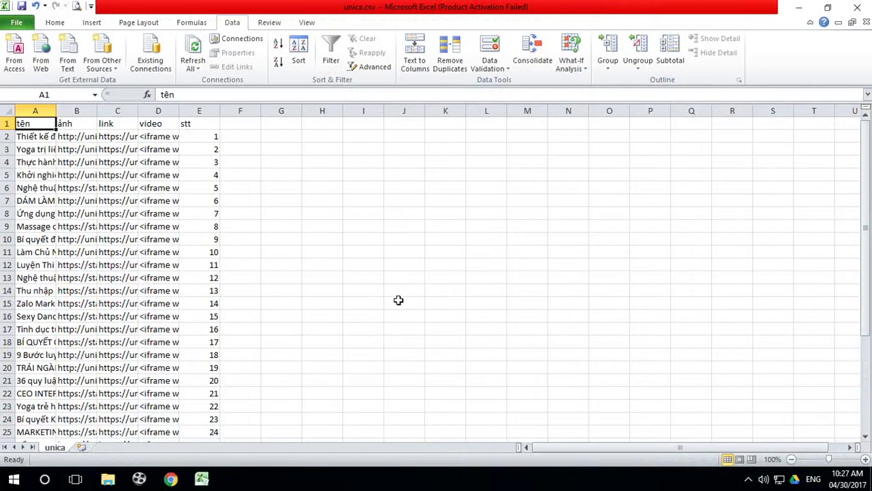
drag(57, 111, 604, 111)
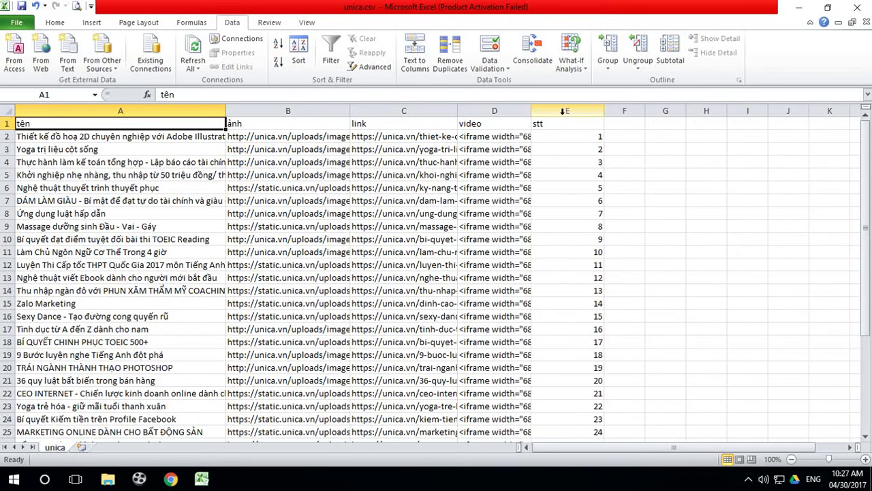
drag(531, 111, 589, 111)
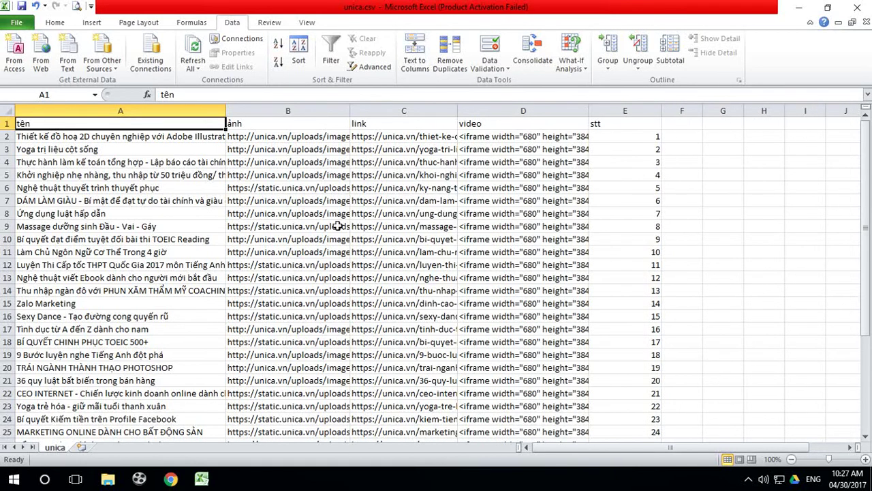
double_click(226, 111)
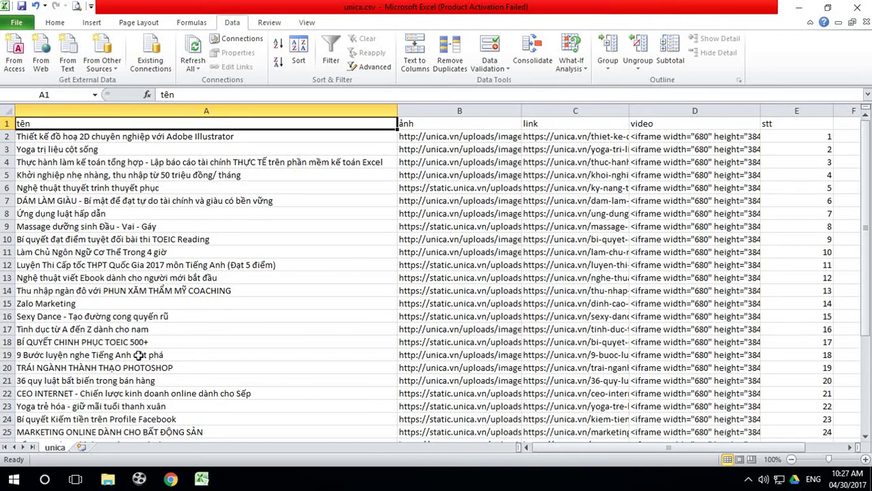
Close the unica.csv and unica.txt workbooks in Excel without saving the changes.
click(859, 8)
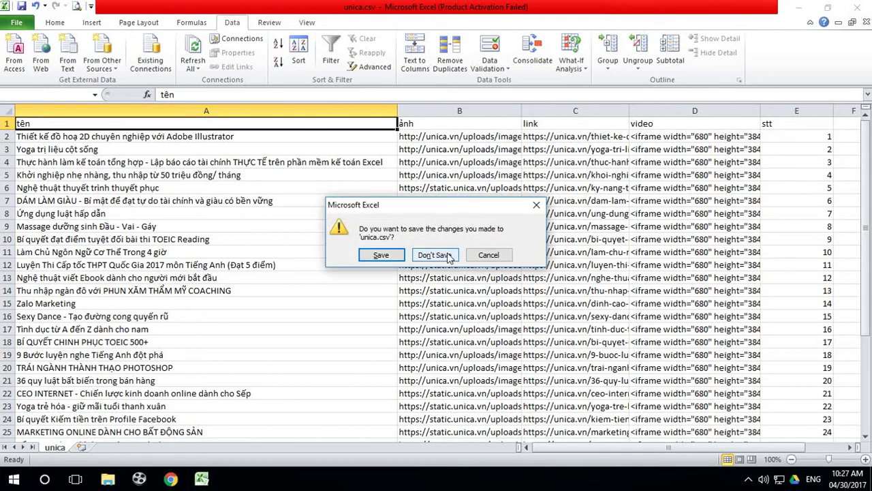
click(435, 255)
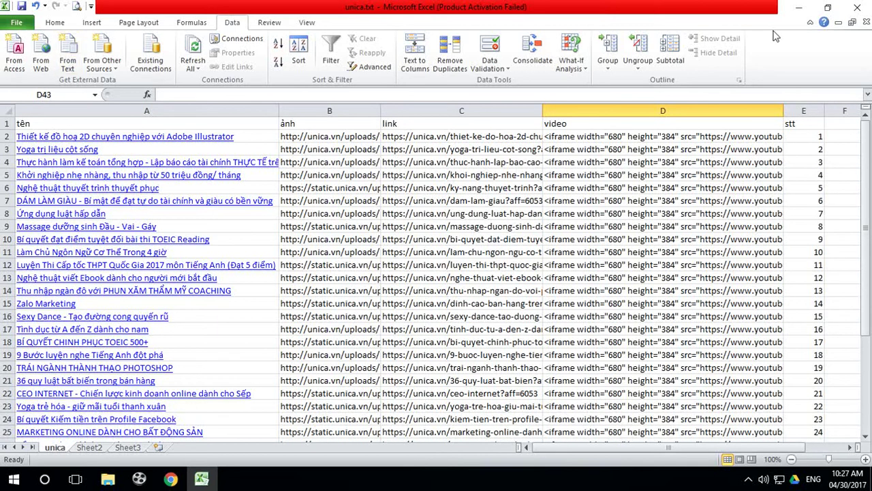
click(857, 8)
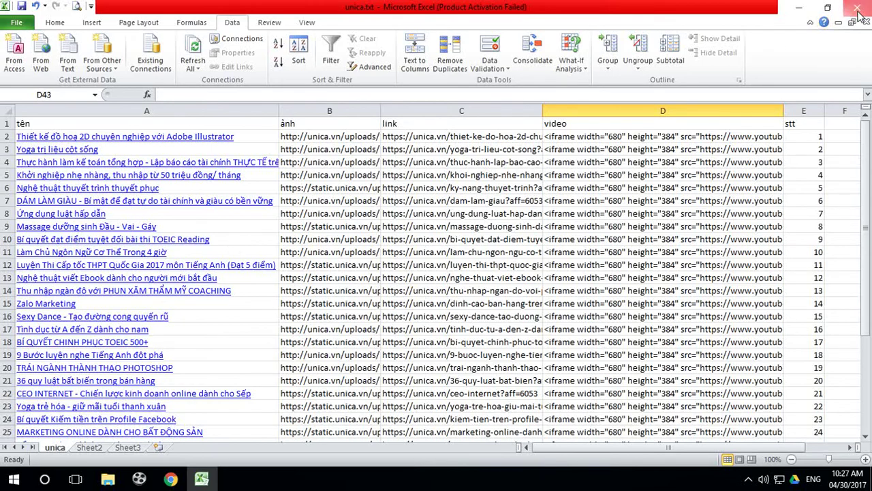
click(435, 263)
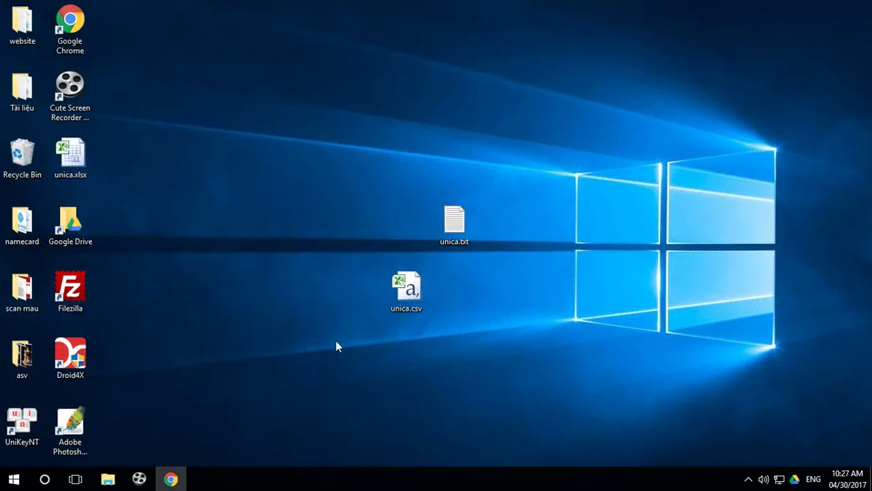
Delete unica.txt and unica.xlsx from the desktop and move unica.csv back beside the other desktop icons.
drag(452, 216, 500, 217)
drag(87, 156, 576, 240)
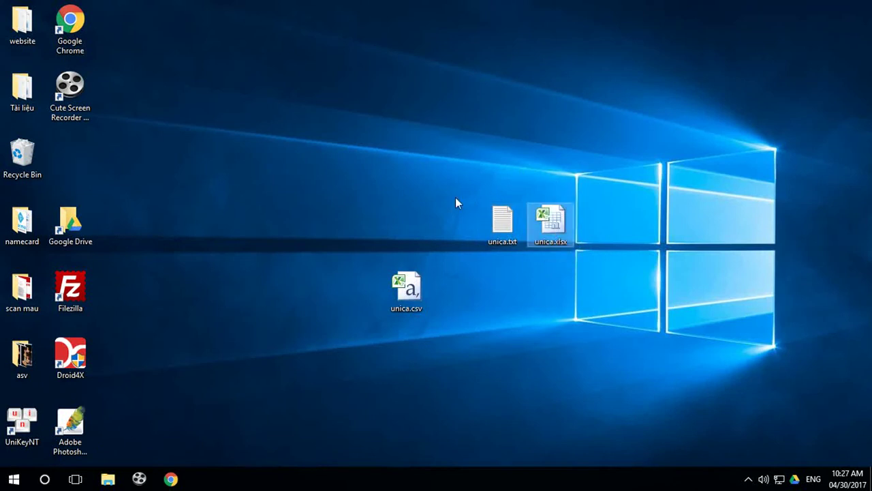
drag(452, 154, 643, 295)
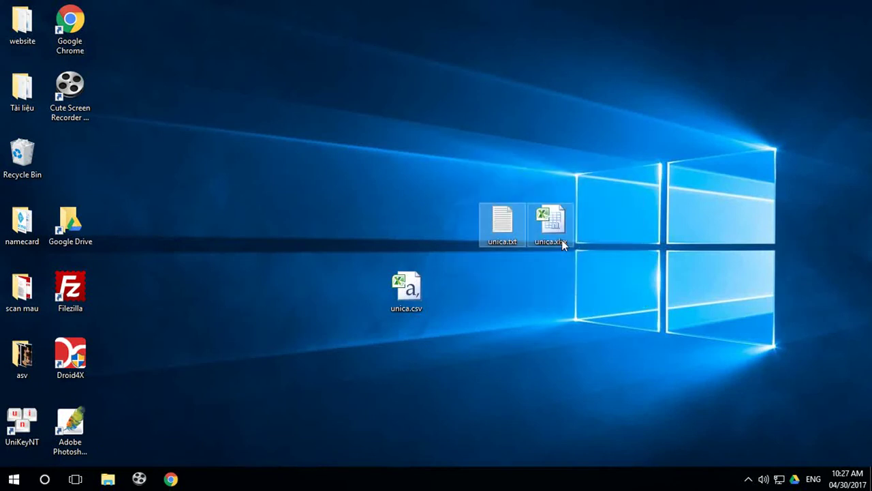
key(Delete)
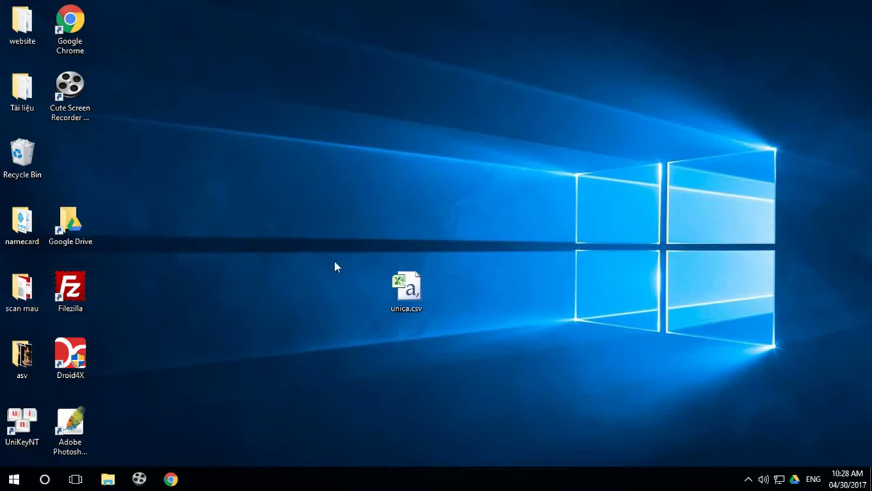
drag(406, 290, 73, 159)
click(212, 226)
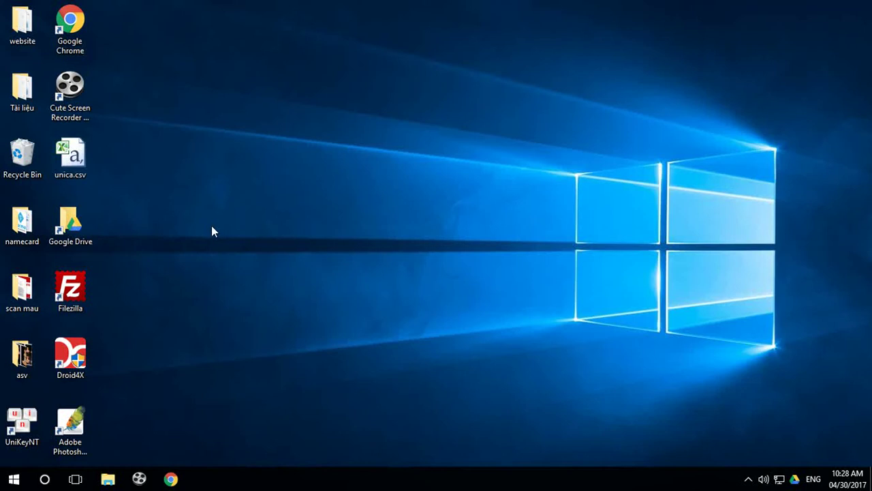
Switch to the WordPress import page in Chrome, dismiss the import message and visit the Học Từ Xa home page.
click(170, 479)
click(86, 7)
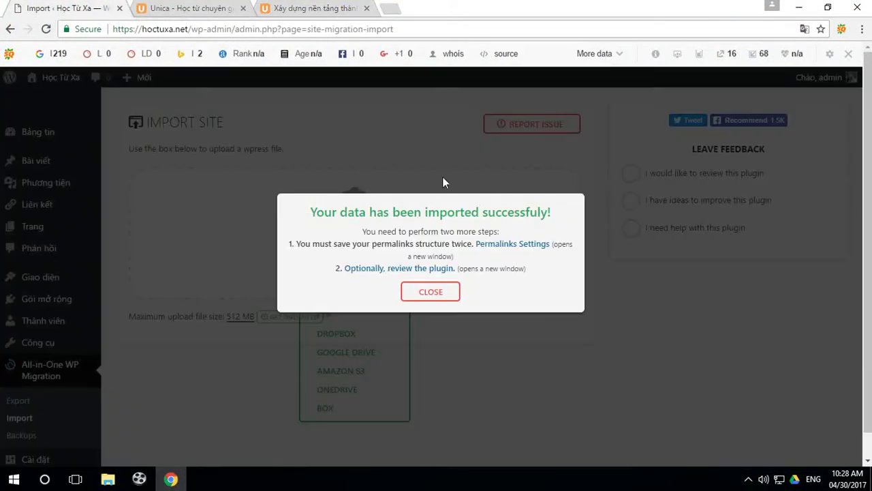
click(430, 293)
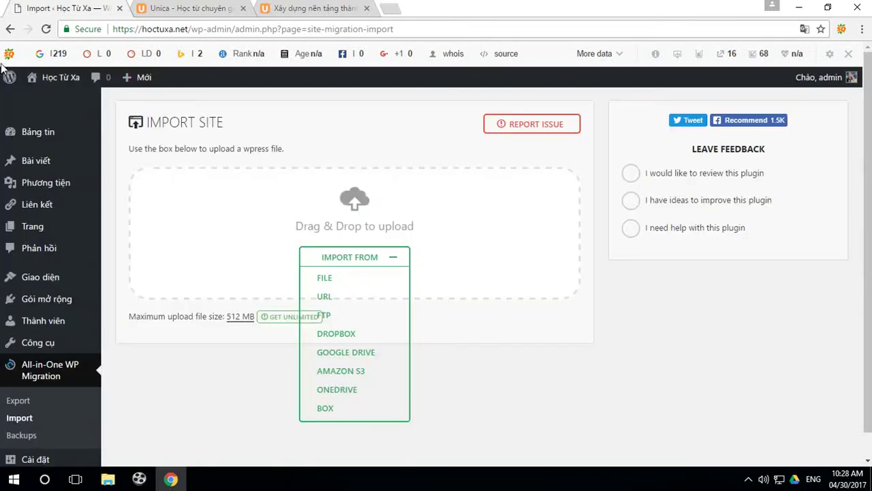
click(60, 80)
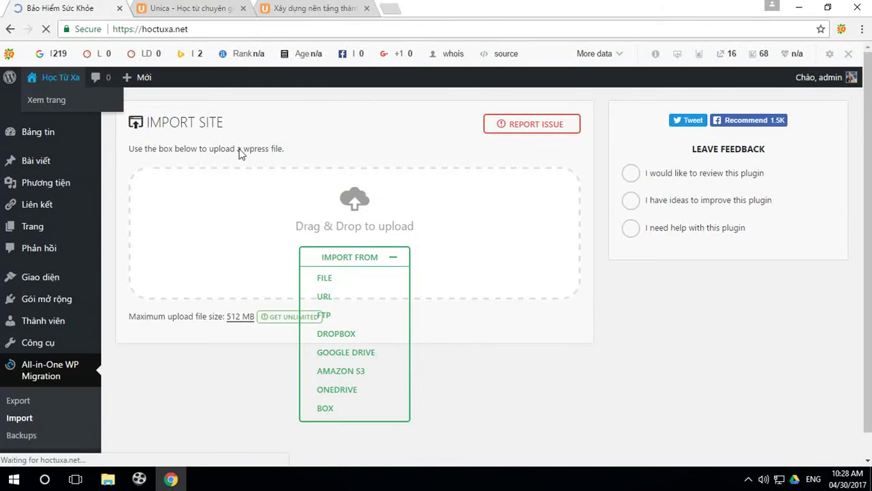
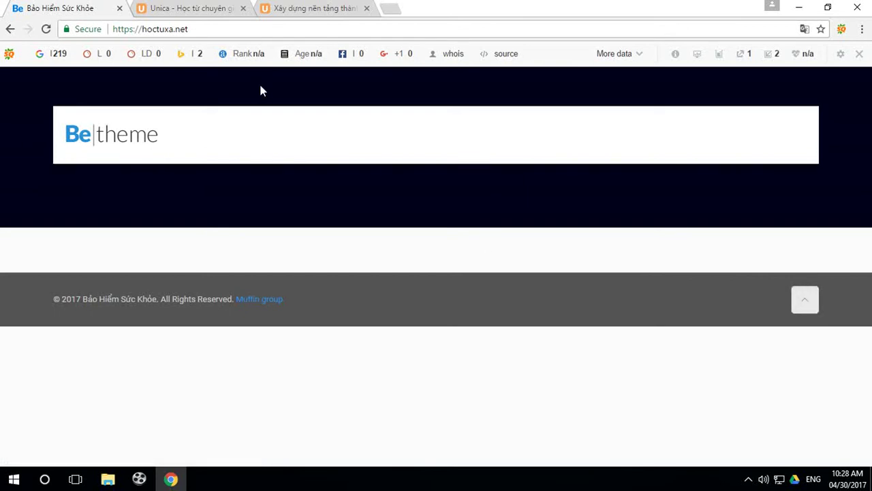
Reload the hoctuxa.net home page to check how the imported site displays.
click(208, 29)
click(233, 29)
click(45, 28)
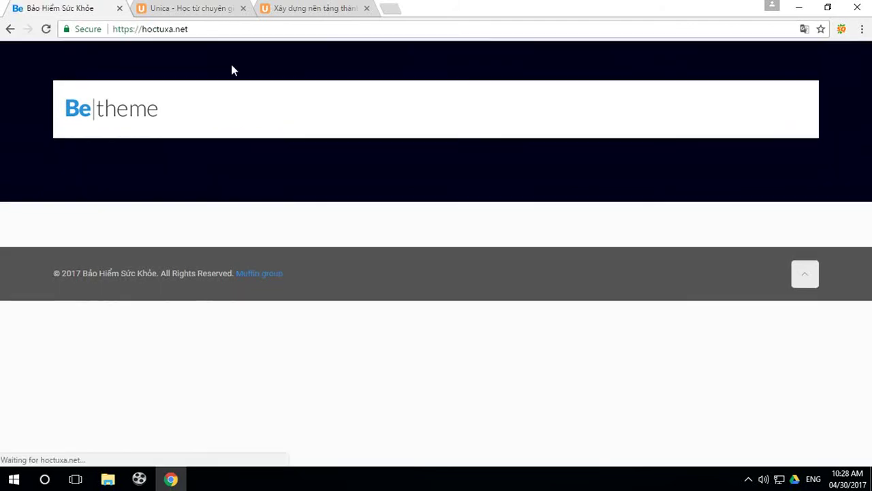
click(212, 29)
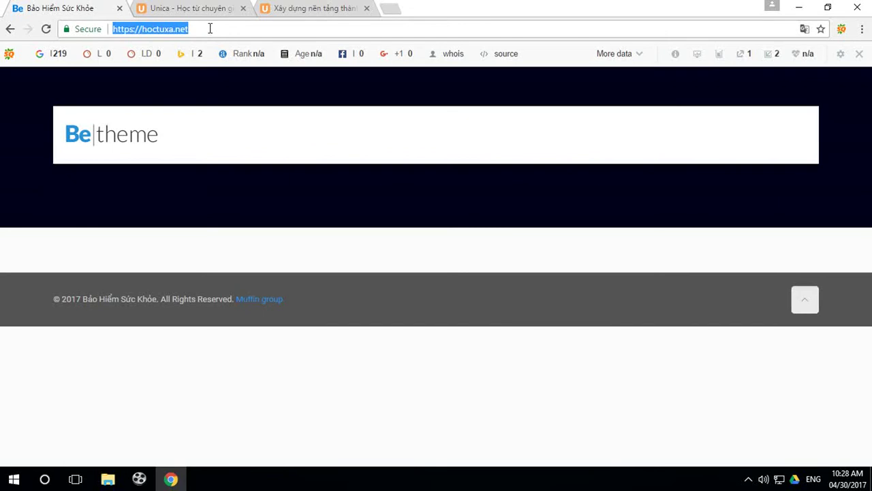
click(210, 28)
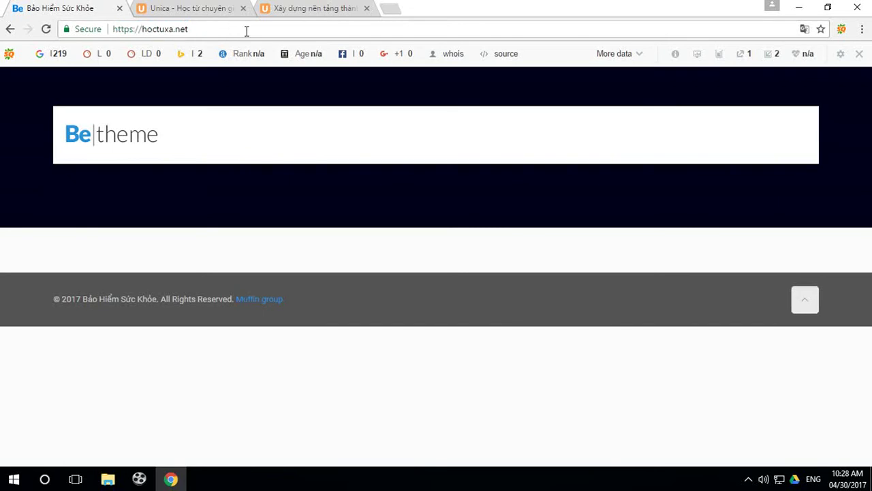
Go to the hoctuxa.net/wp-admin login page.
text(/)
click(214, 31)
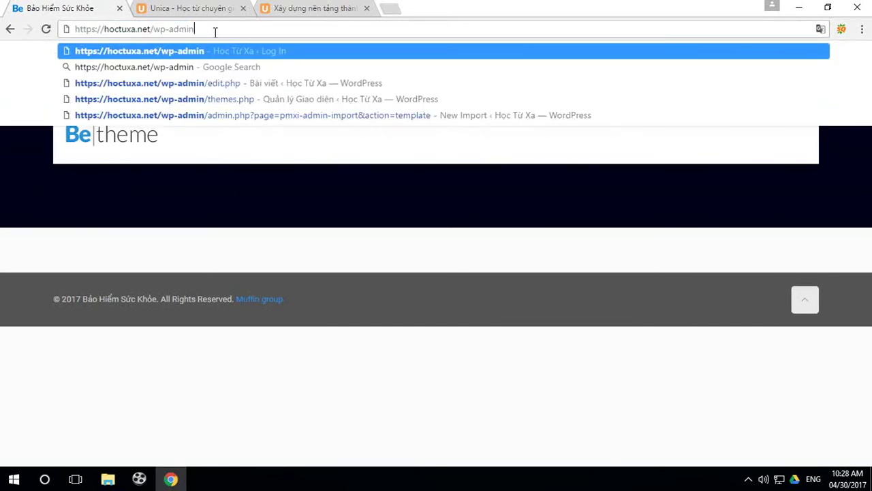
key(Return)
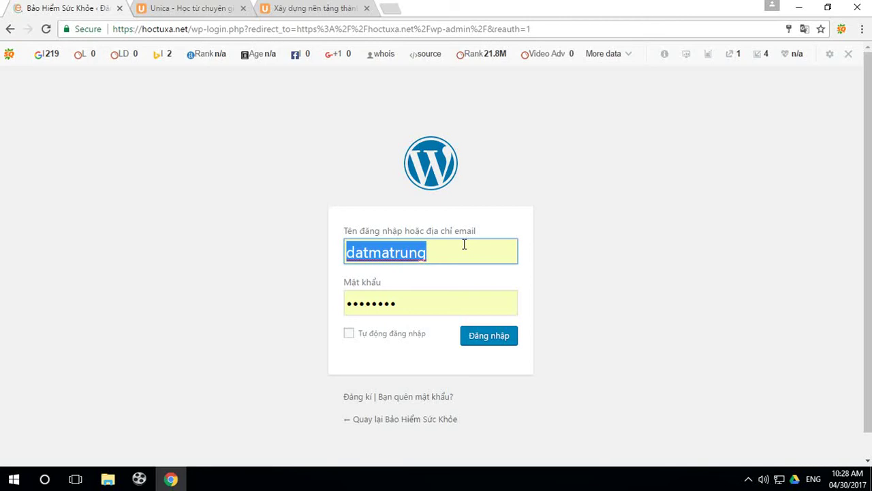
Replace the prefilled login with the administrator's username and account password, and submit the WordPress login form.
text(seoimk)
click(374, 275)
drag(400, 303, 311, 319)
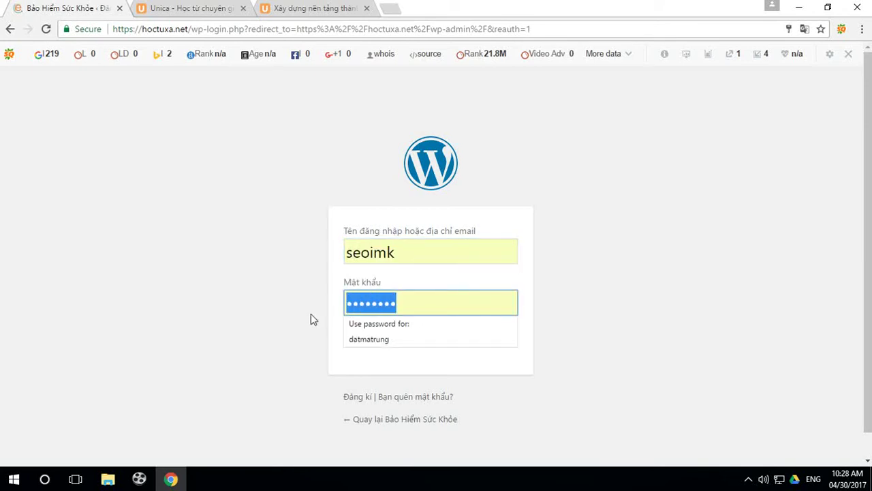
text(*******)
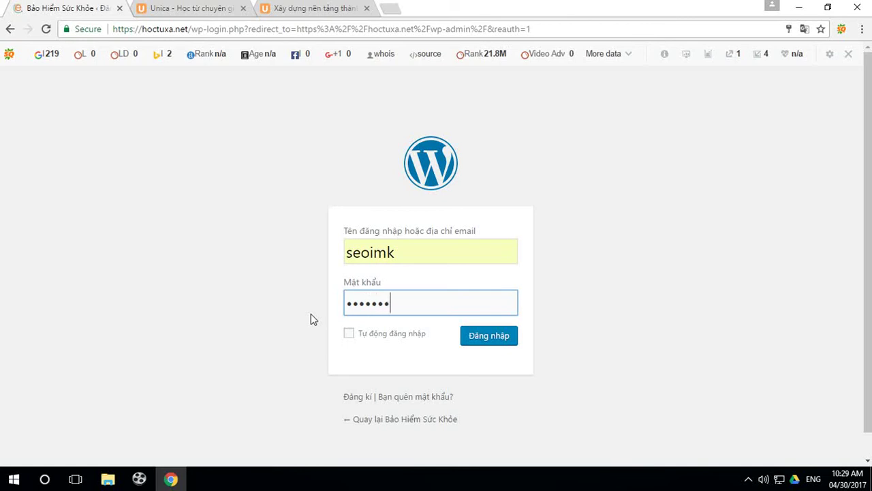
text(***)
click(489, 336)
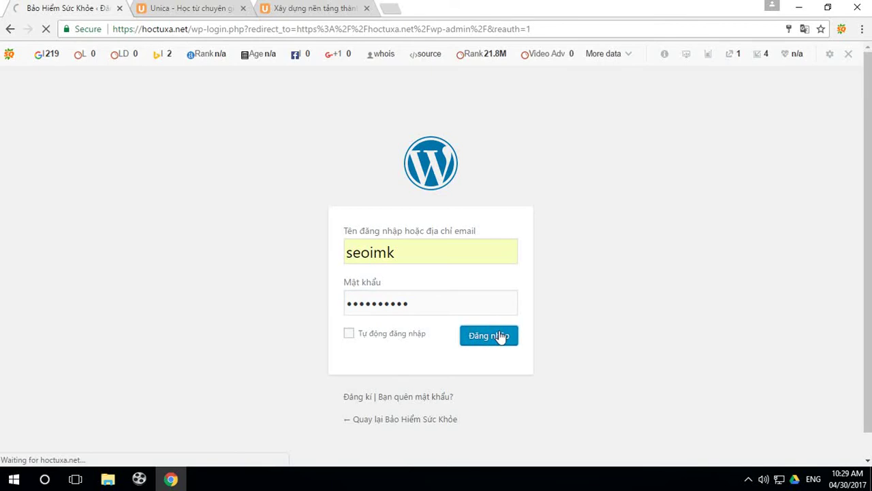
Re-enter the account password, log in to the WordPress dashboard and save the login in the browser.
click(414, 356)
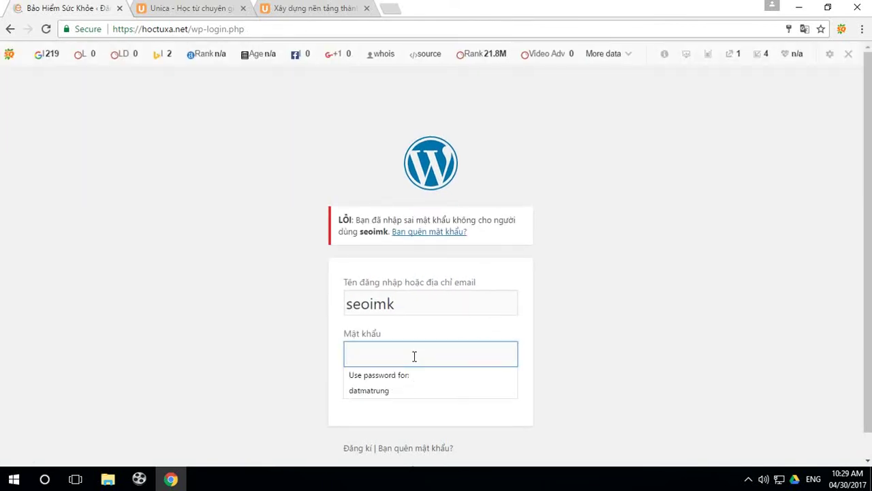
text(**)
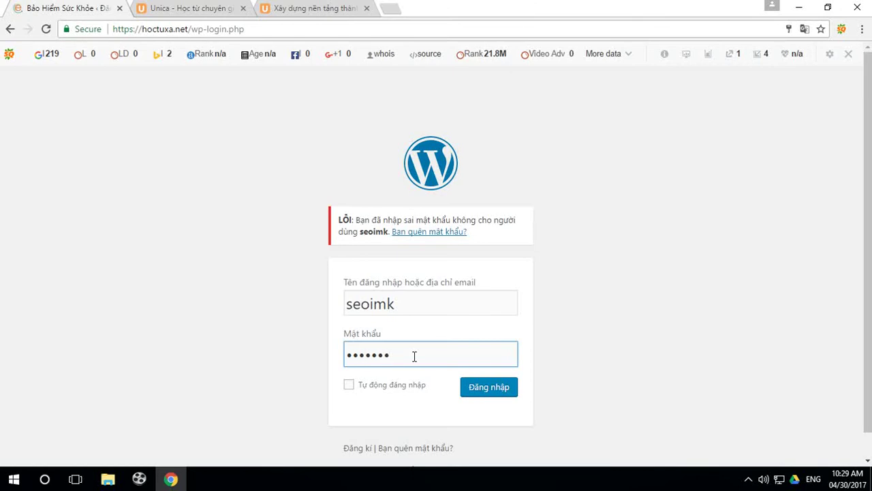
click(488, 387)
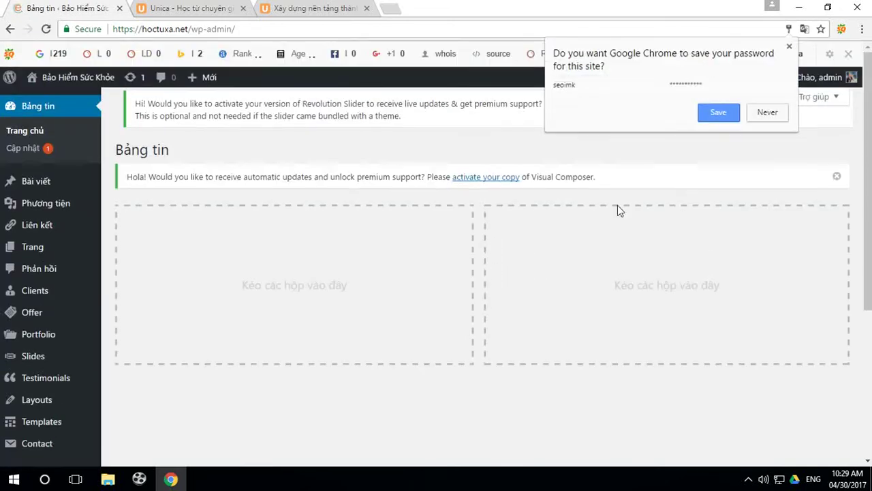
click(726, 113)
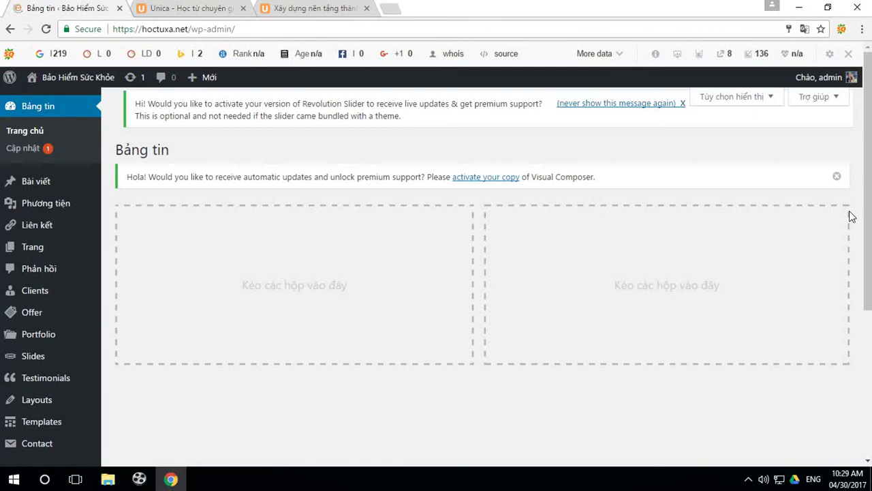
Dismiss the Visual Composer and Revolution Slider notices on the dashboard and review the available WordPress and plugin updates.
click(837, 177)
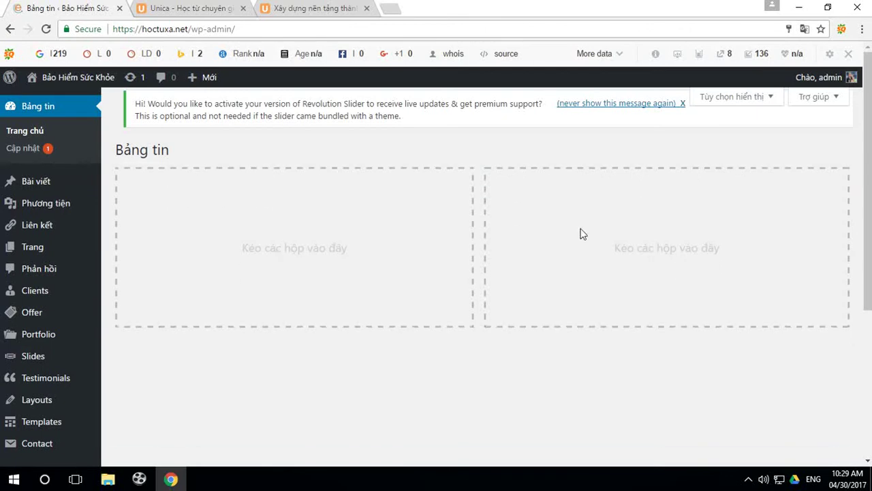
click(646, 107)
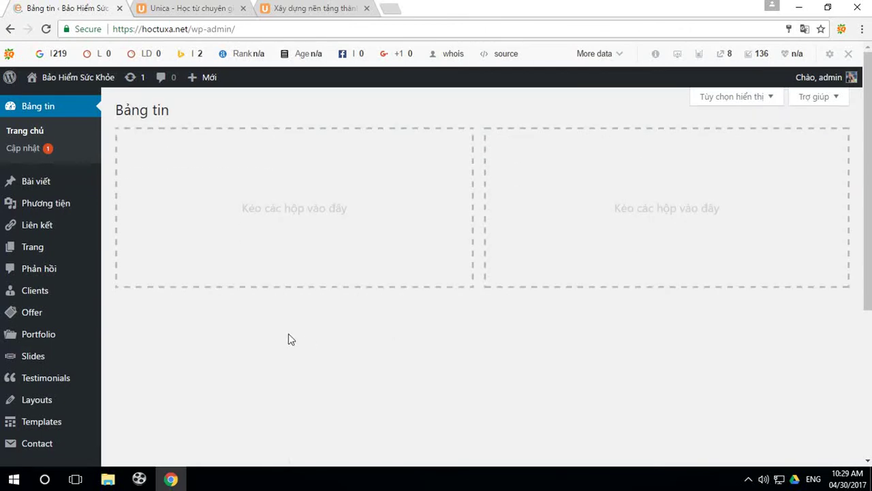
click(25, 147)
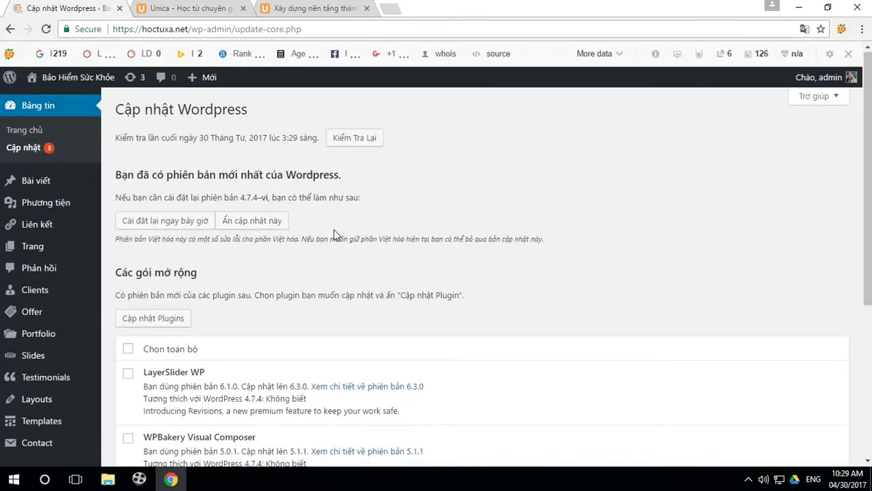
scroll(334, 233, down, 3)
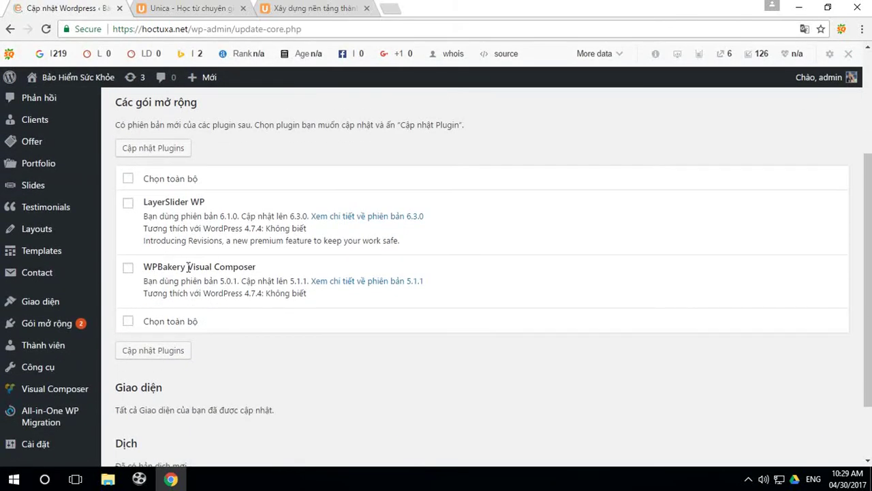
scroll(64, 345, down, 2)
mouse_move(60, 335)
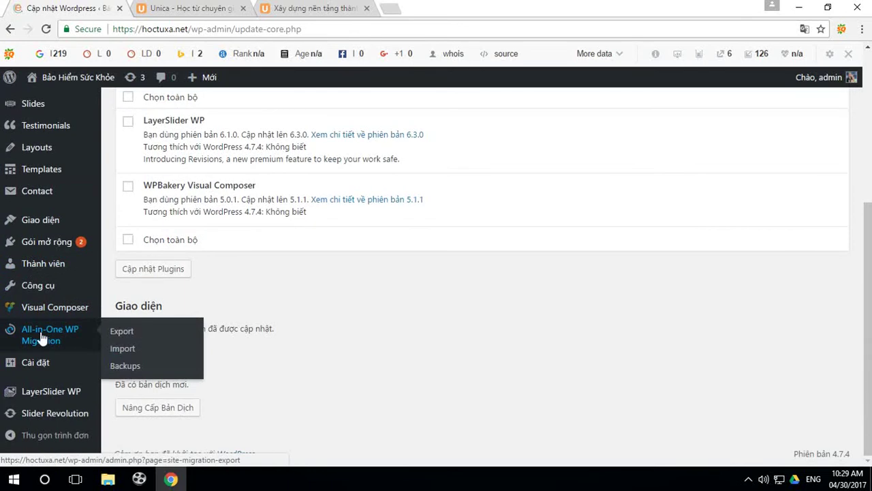
mouse_move(60, 265)
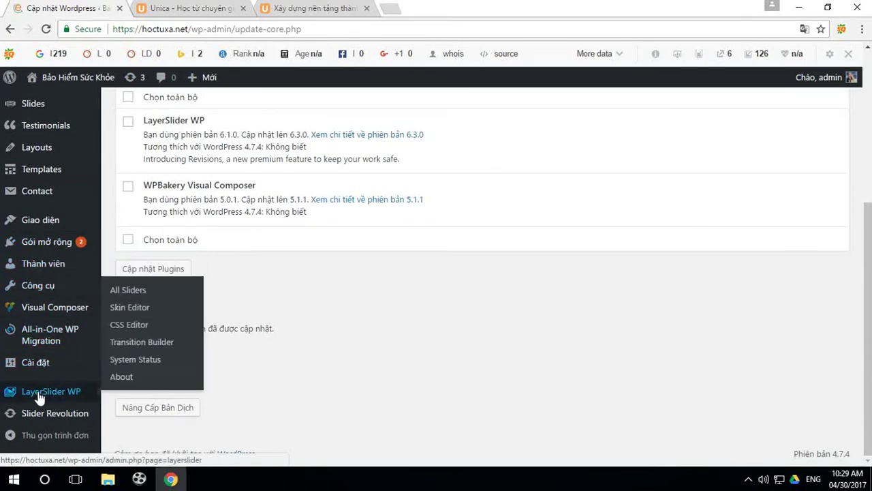
mouse_move(58, 83)
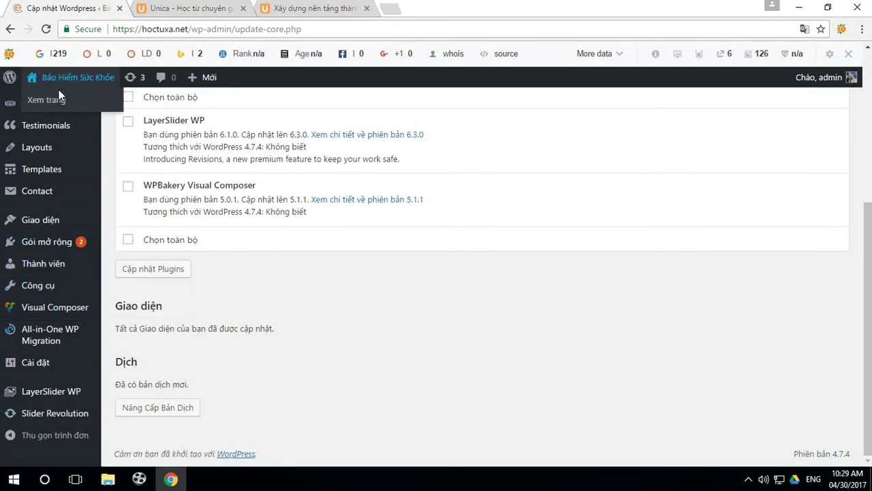
Set the site title to "Học Từ Xa" in the general settings and save the changes.
mouse_move(42, 364)
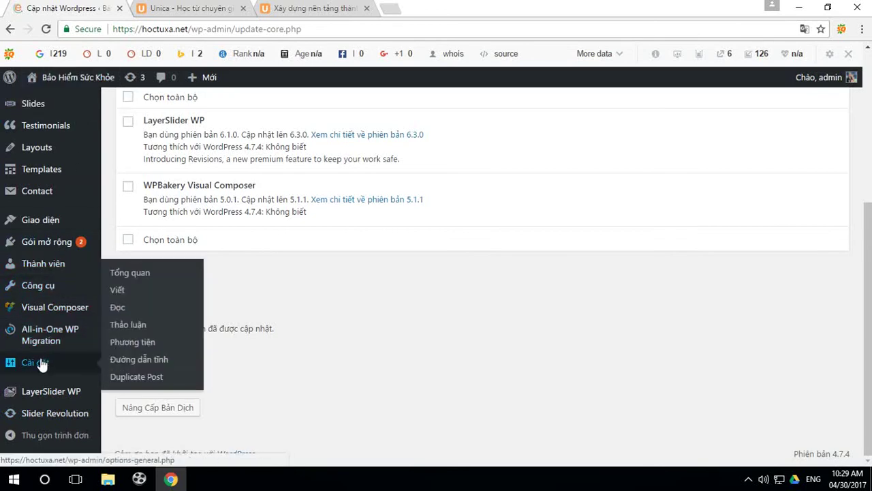
click(130, 272)
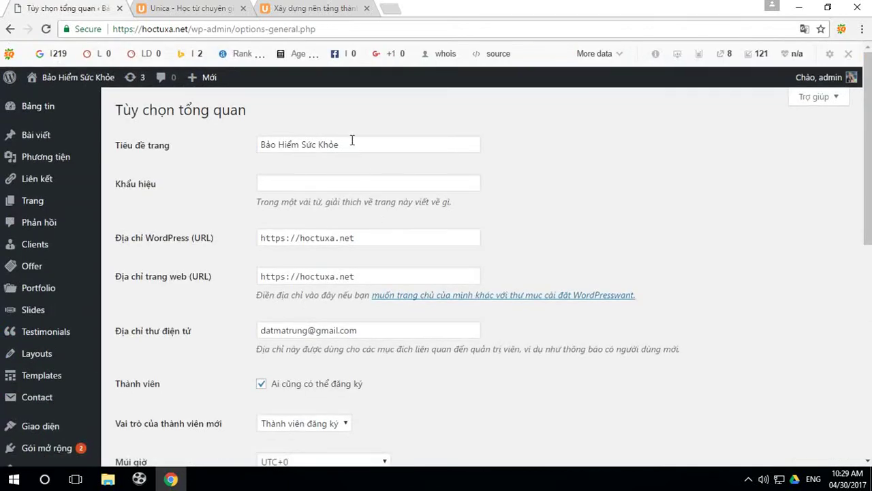
drag(350, 142, 221, 146)
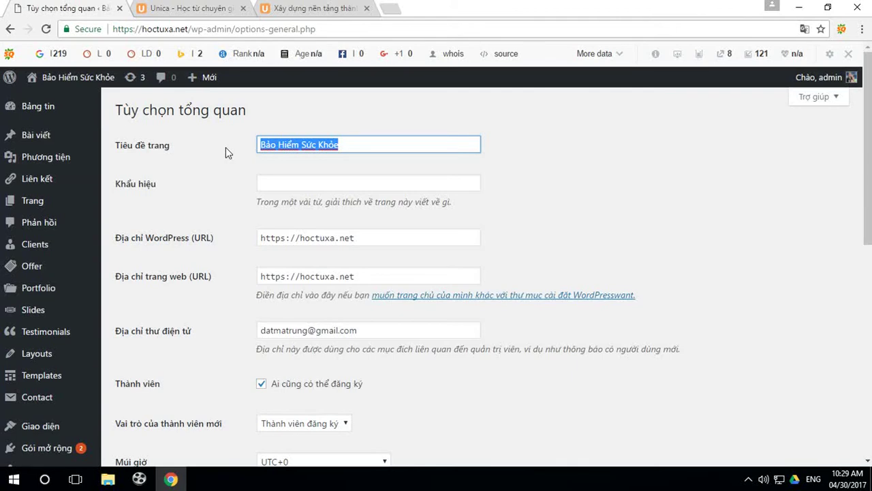
text(H)
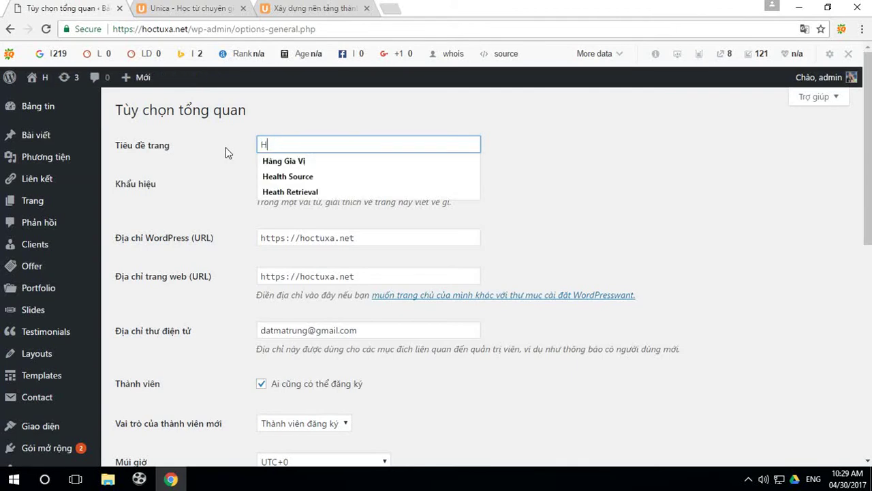
text(oc )
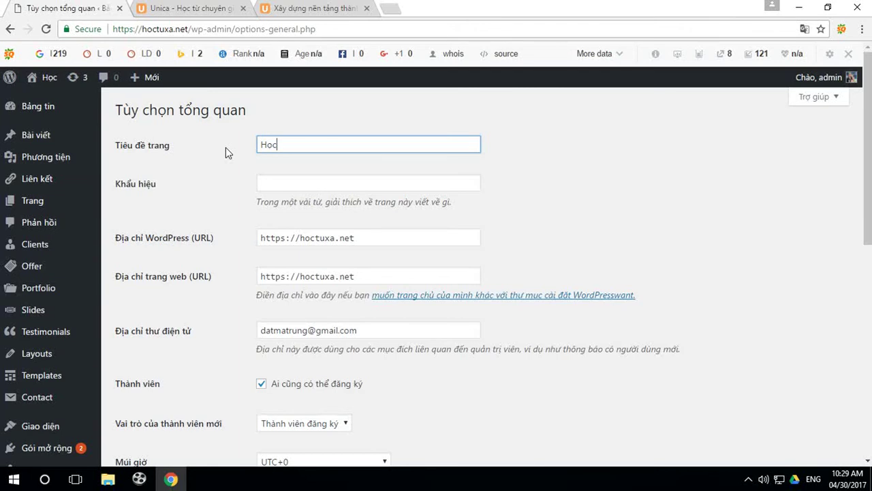
text(T)
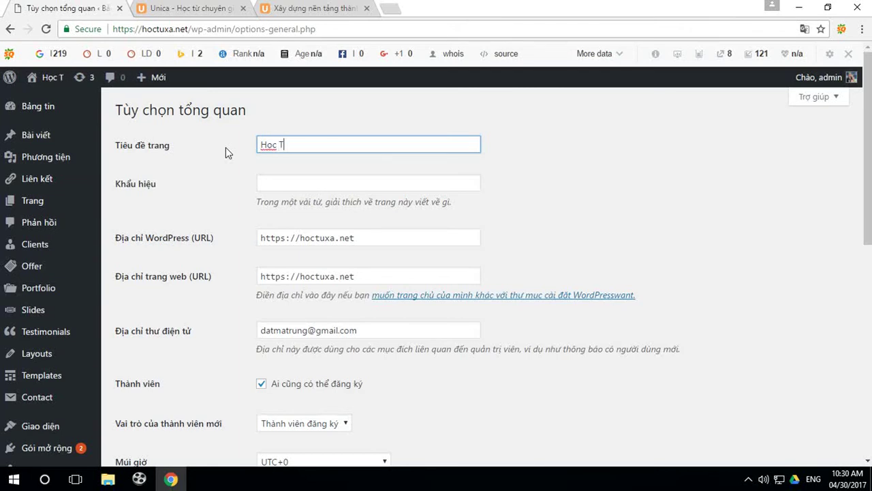
text(ưf X)
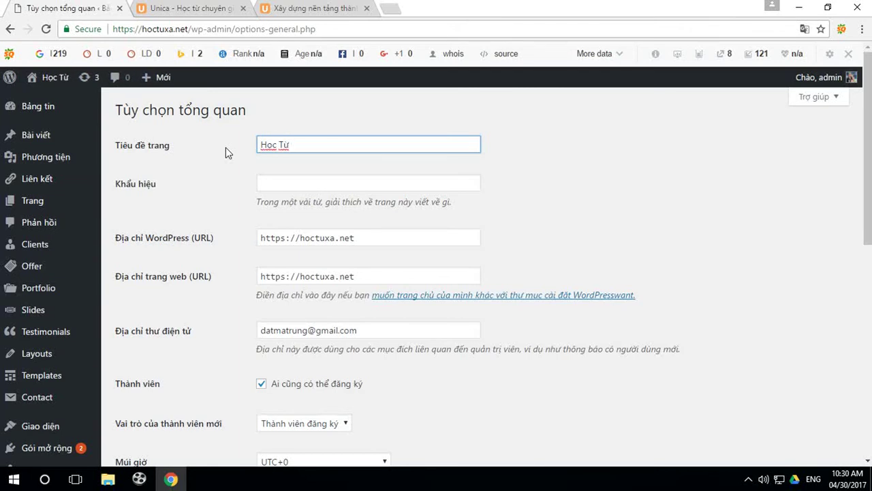
text(a)
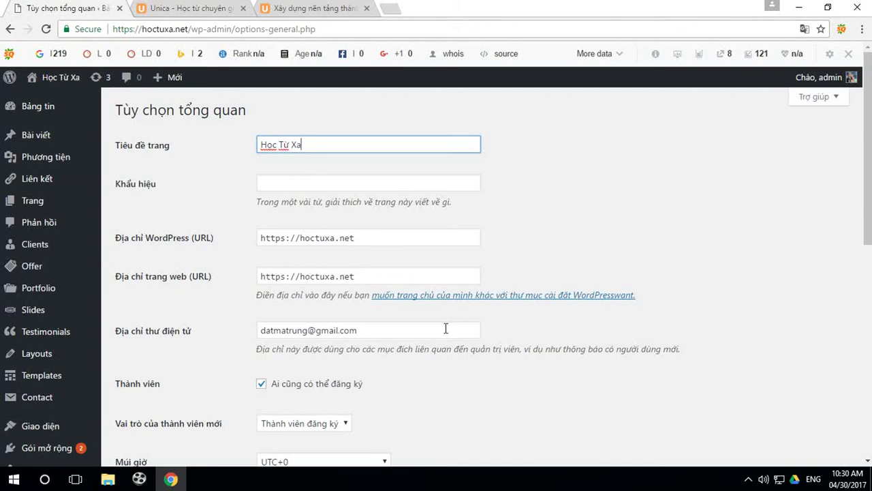
scroll(446, 328, down, 7)
click(145, 400)
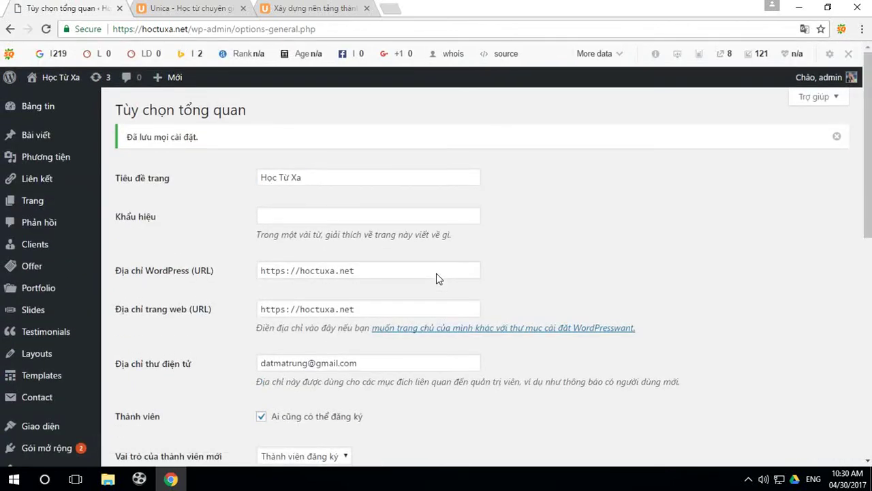
Open the BeTheme demo data import page and set the import type to Demo.
scroll(84, 312, down, 2)
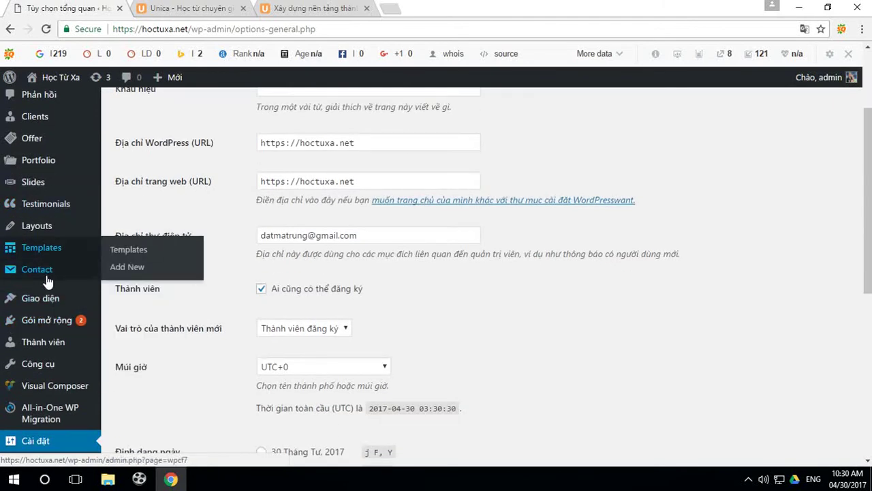
mouse_move(43, 298)
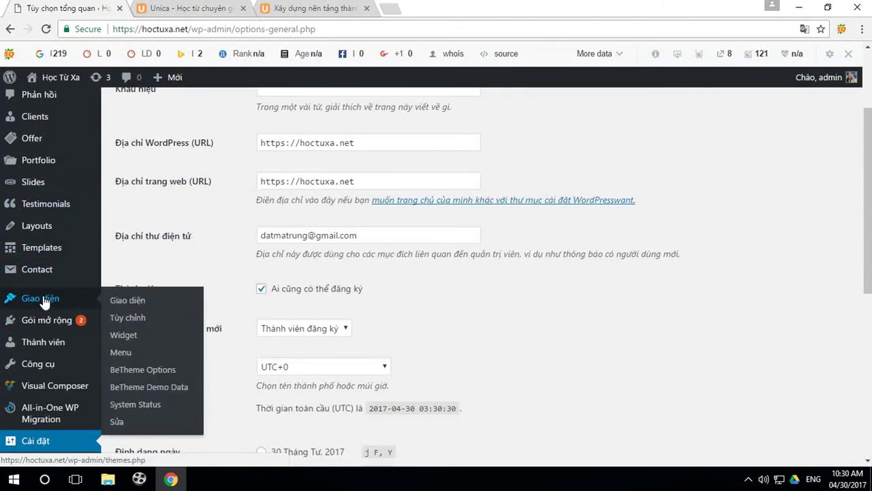
click(152, 388)
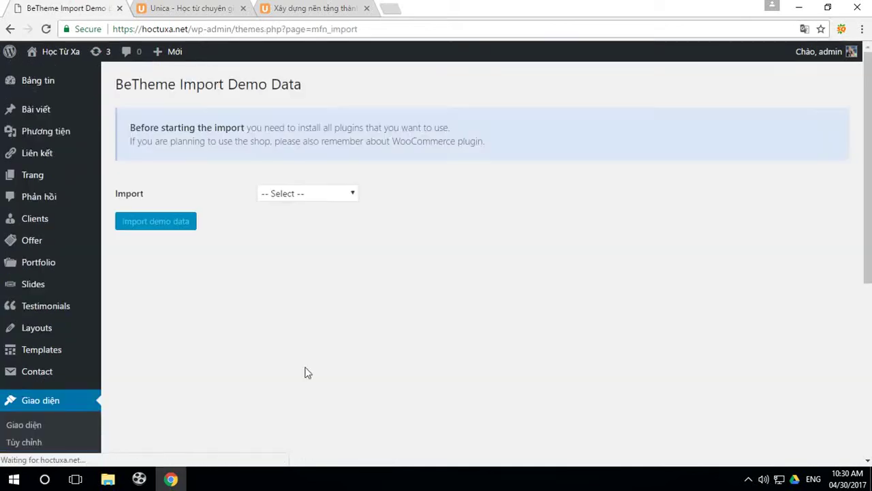
click(320, 220)
click(305, 262)
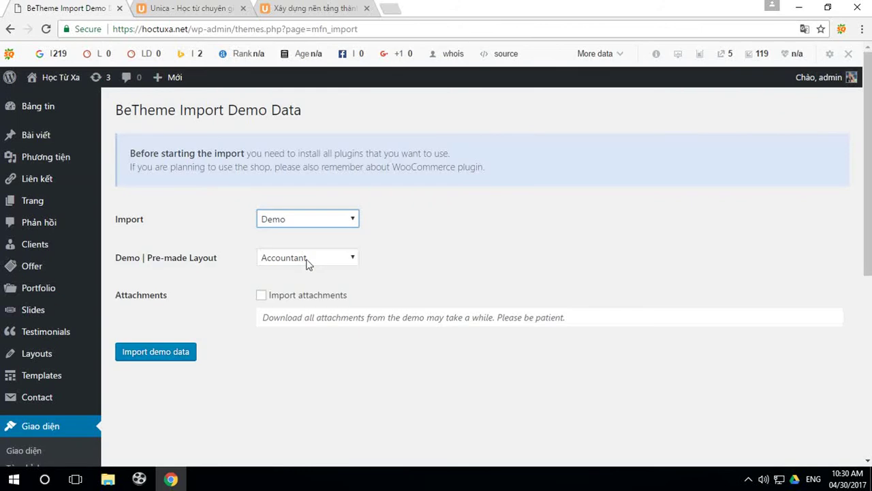
Look through the list of pre-made BeTheme layouts available for import.
click(331, 259)
scroll(399, 168, down, 1)
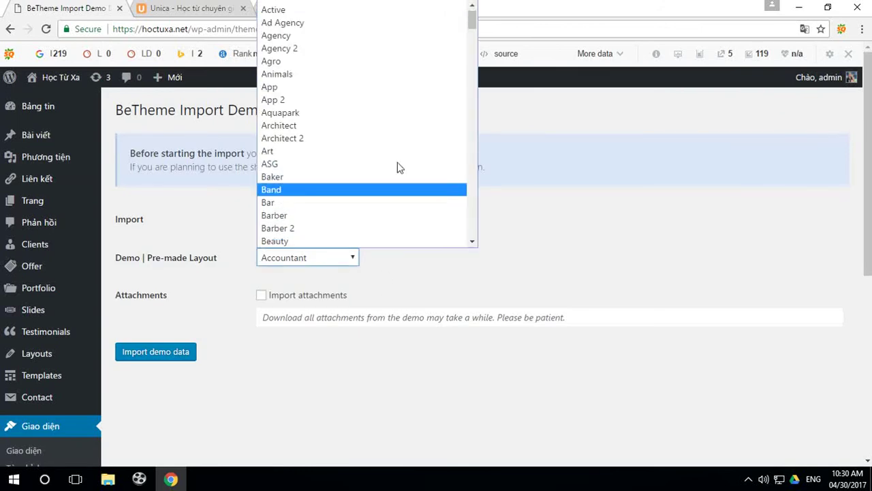
drag(474, 26, 475, 86)
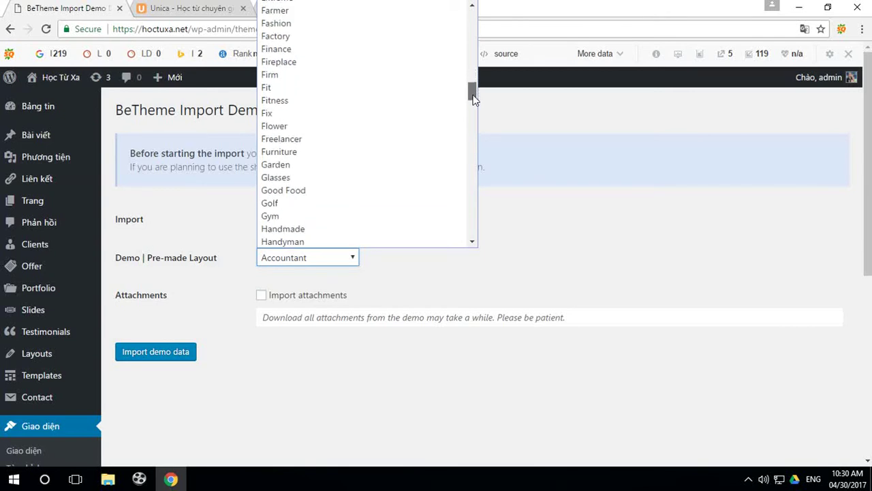
drag(475, 99, 547, 204)
click(550, 207)
Load the BeTheme demo site betheme.muffingroupsc.netdna-cdn.com in a new browser tab and browse its first pre-built websites.
click(391, 10)
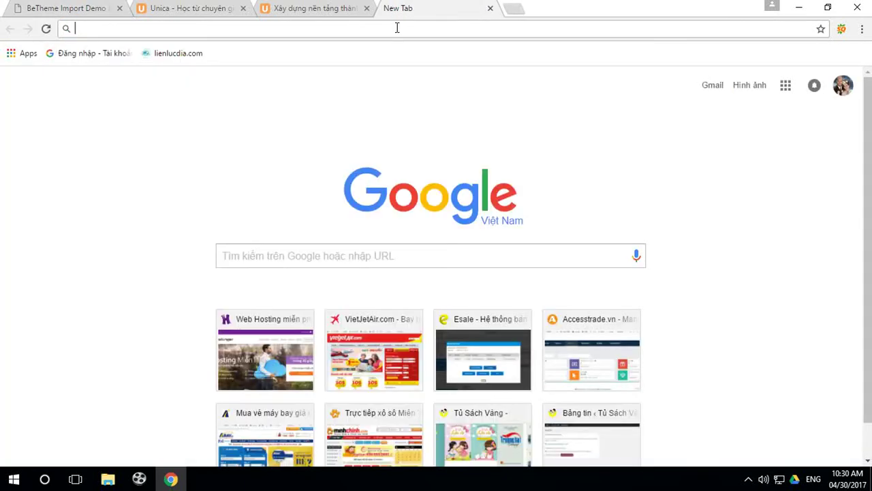
text(b)
click(120, 69)
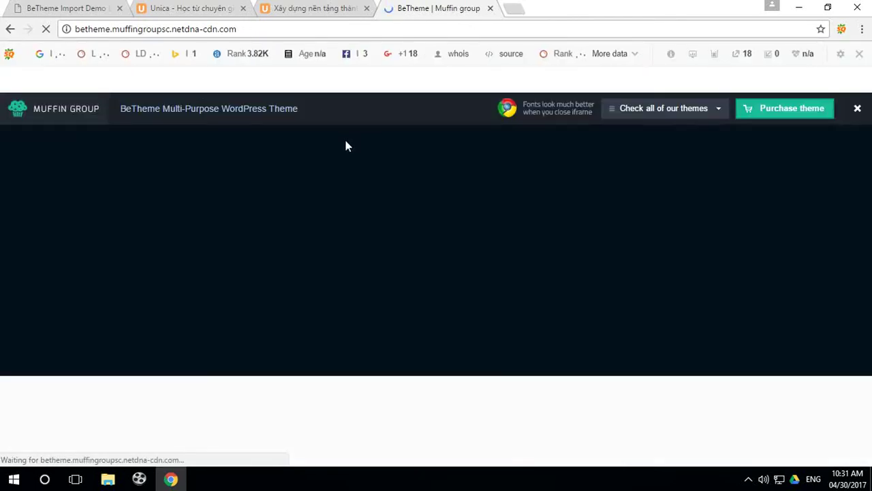
scroll(583, 238, down, 3)
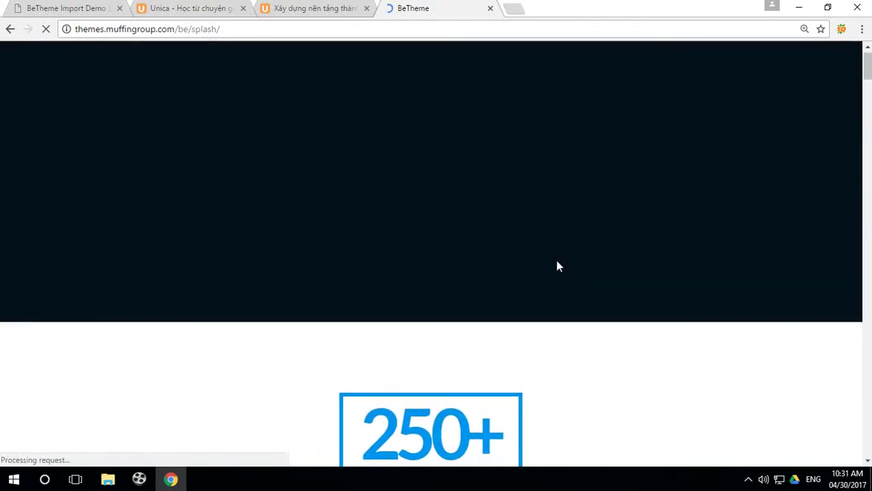
scroll(561, 275, down, 10)
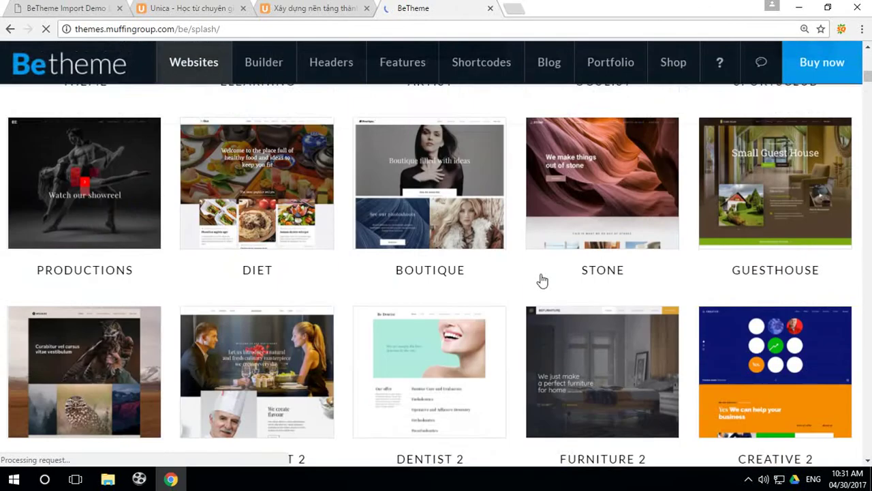
mouse_move(560, 325)
scroll(559, 326, up, 10)
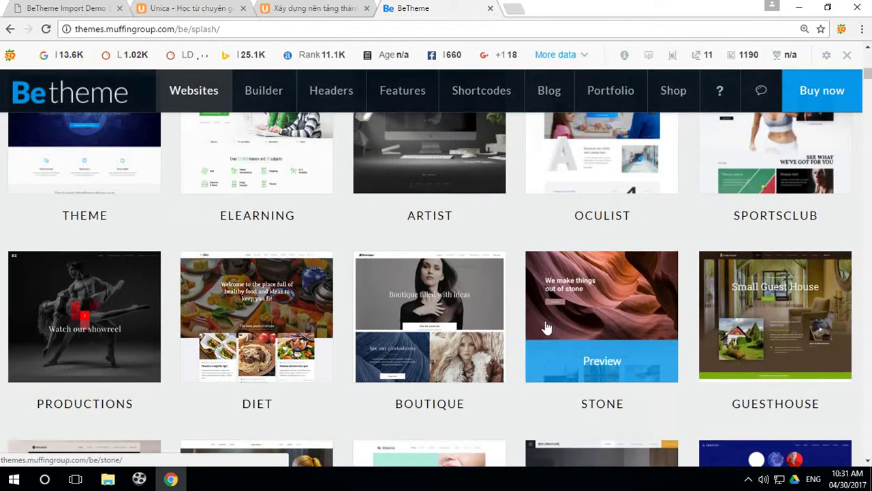
scroll(550, 331, down, 1)
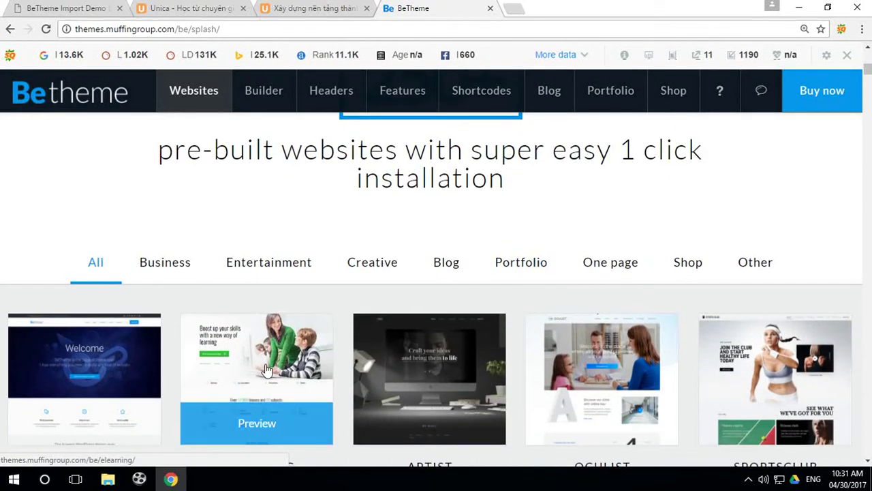
Preview the eLearning demo's home page from its header through to the footer, and close the preview.
click(266, 369)
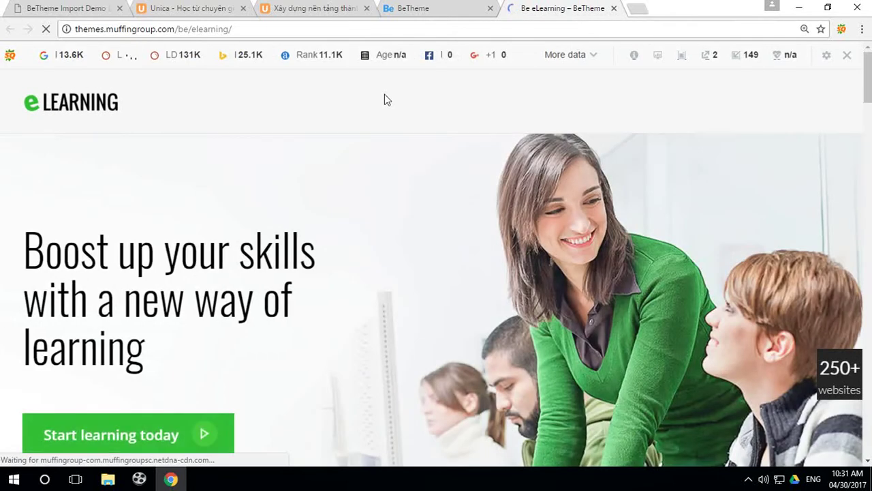
scroll(580, 163, down, 15)
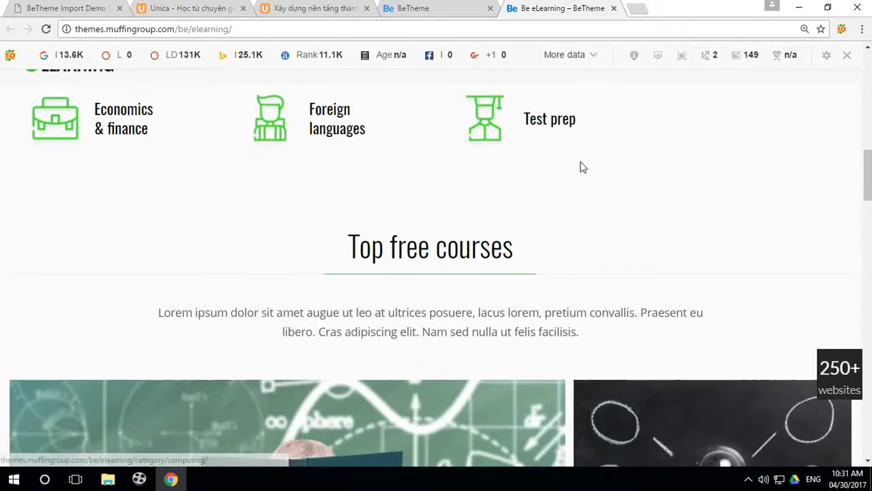
scroll(581, 162, down, 12)
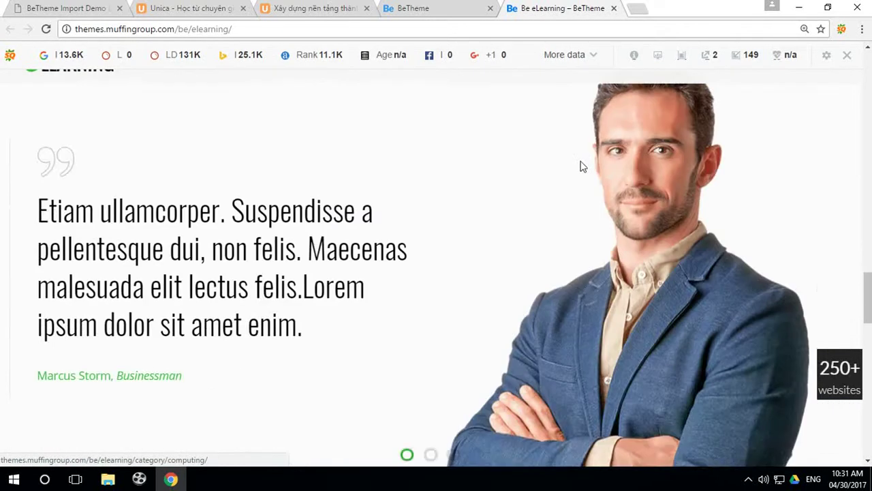
scroll(580, 166, down, 12)
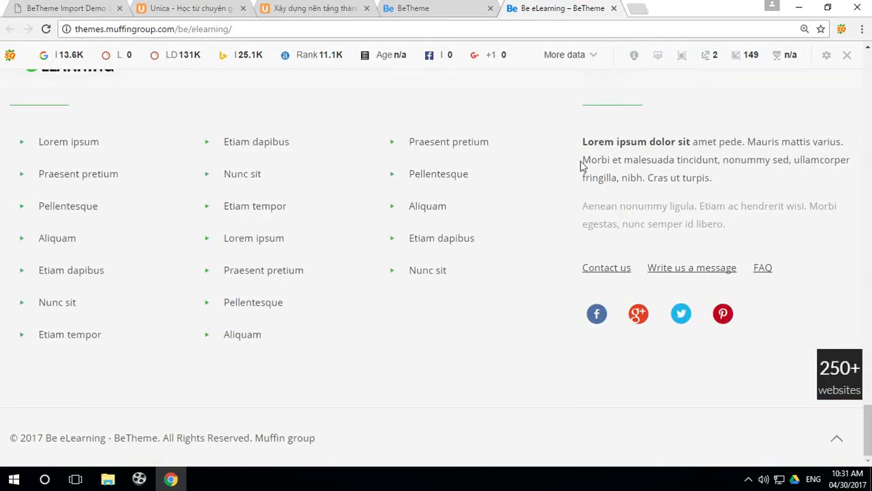
scroll(581, 163, up, 10)
click(614, 8)
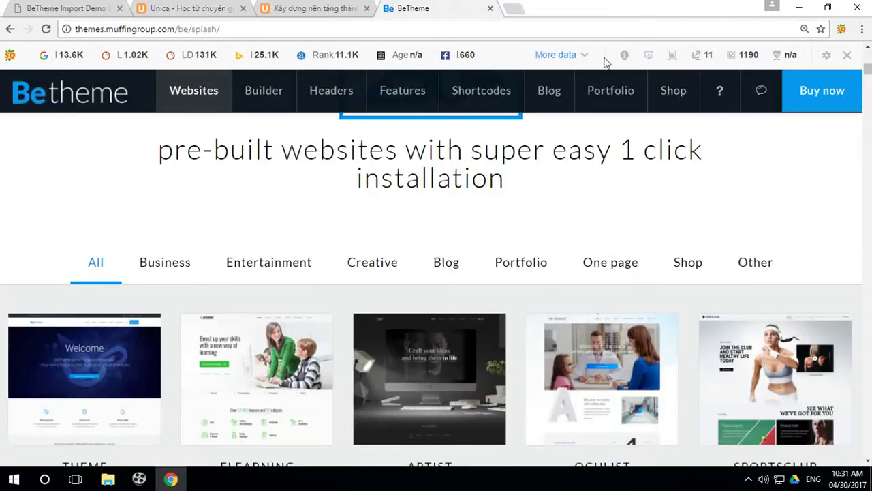
Browse further through the pre-built websites and open the preview of the NGO demo.
scroll(632, 264, down, 10)
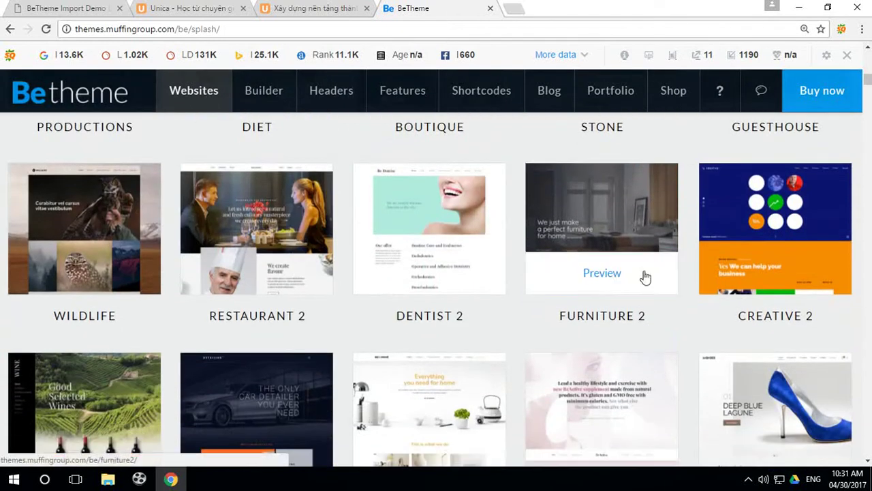
scroll(783, 325, down, 4)
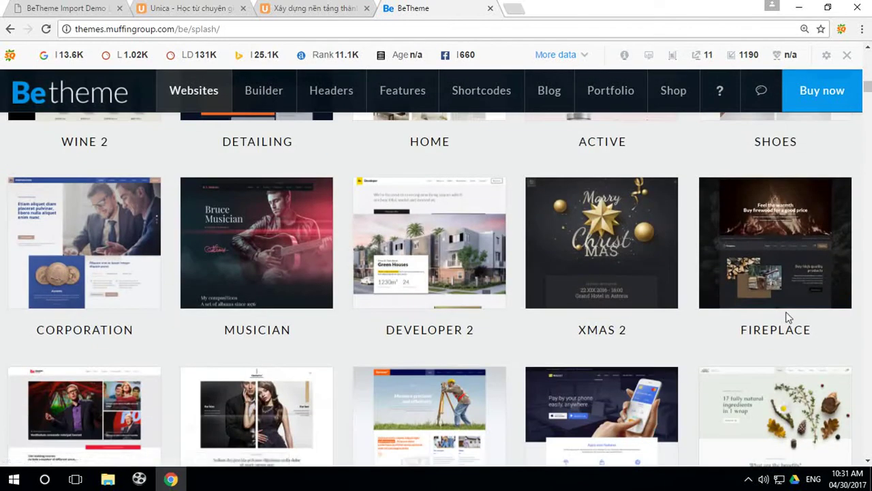
scroll(789, 318, down, 8)
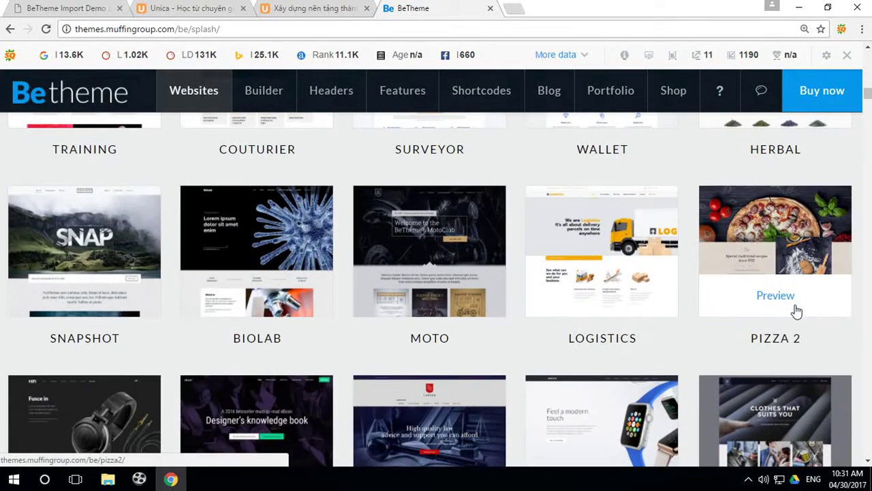
scroll(776, 306, down, 8)
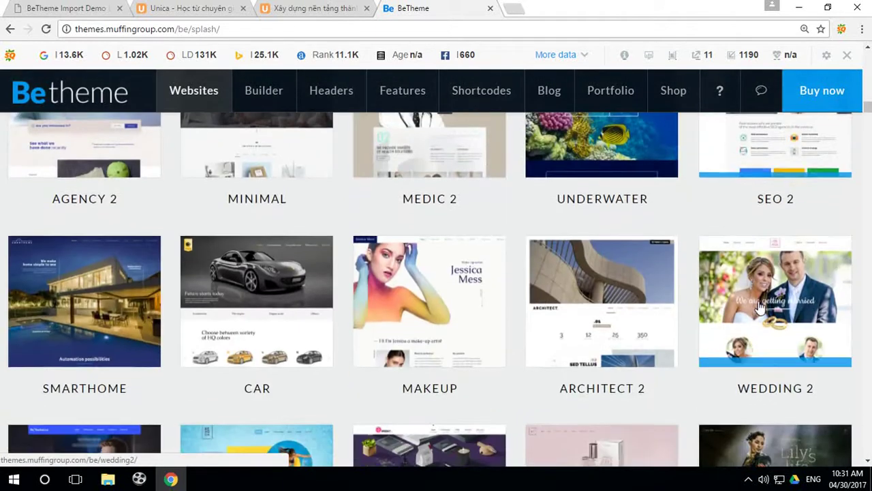
scroll(750, 305, down, 6)
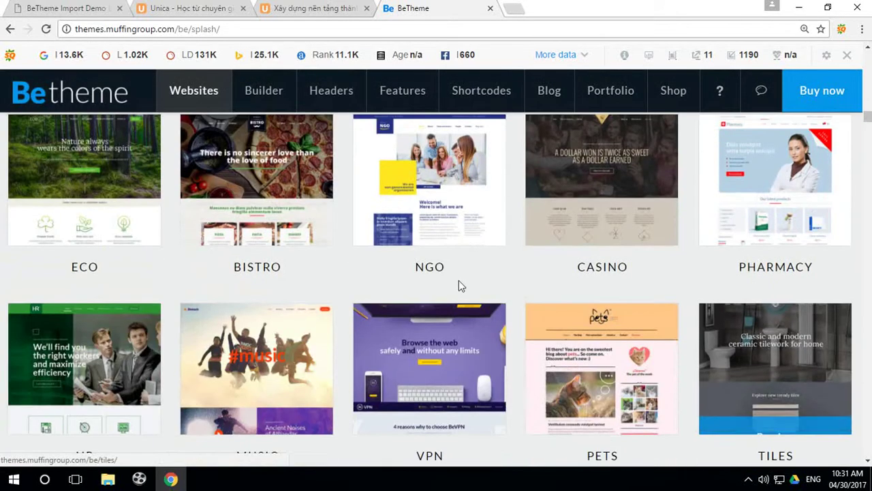
mouse_move(456, 220)
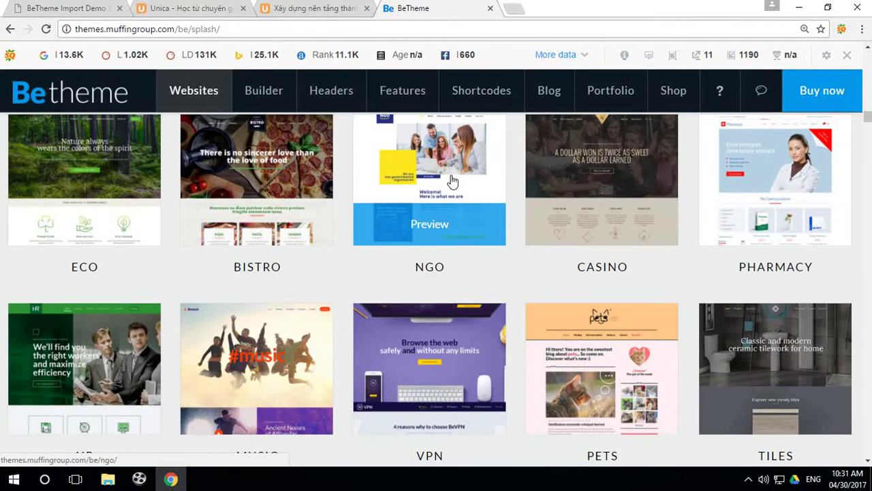
click(452, 180)
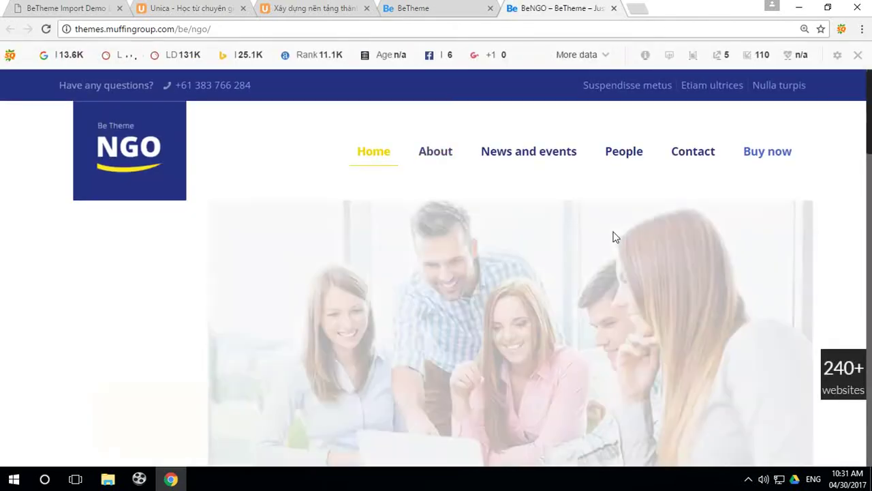
Examine the NGO demo's home page, including its banner, news and team sections, and close the preview.
scroll(627, 280, down, 3)
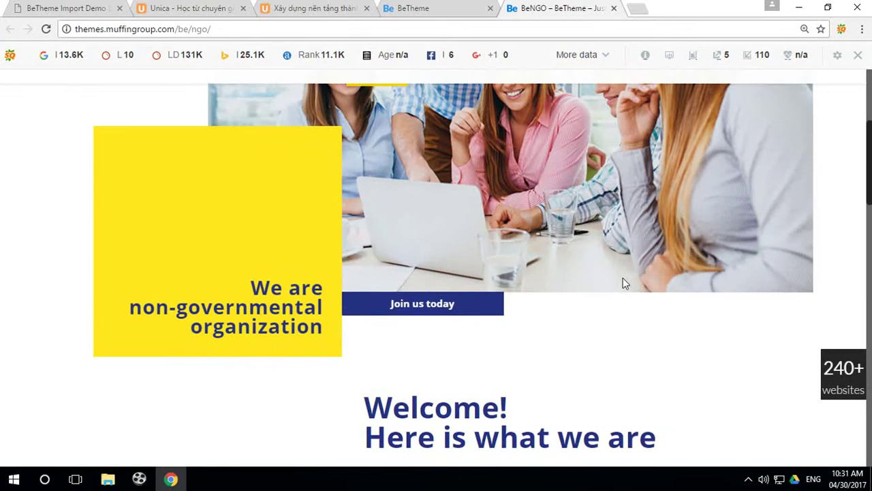
scroll(623, 279, up, 3)
scroll(586, 295, down, 10)
scroll(584, 294, down, 10)
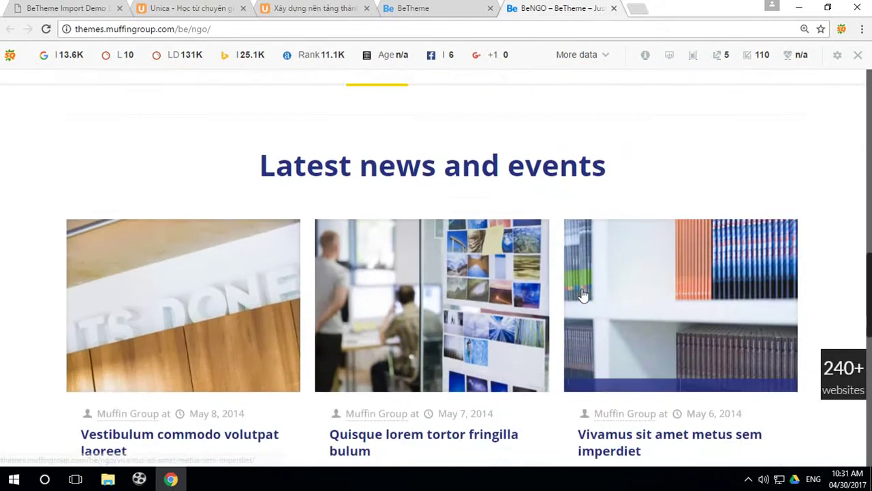
scroll(580, 294, down, 5)
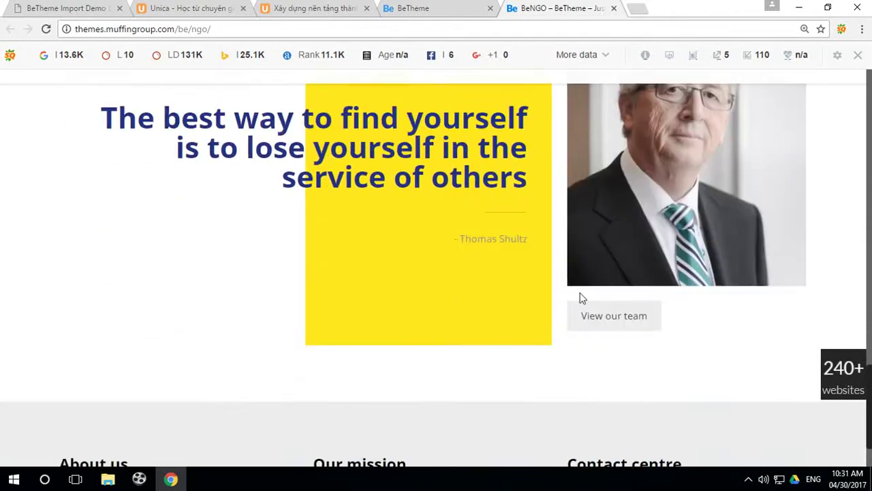
scroll(580, 291, up, 20)
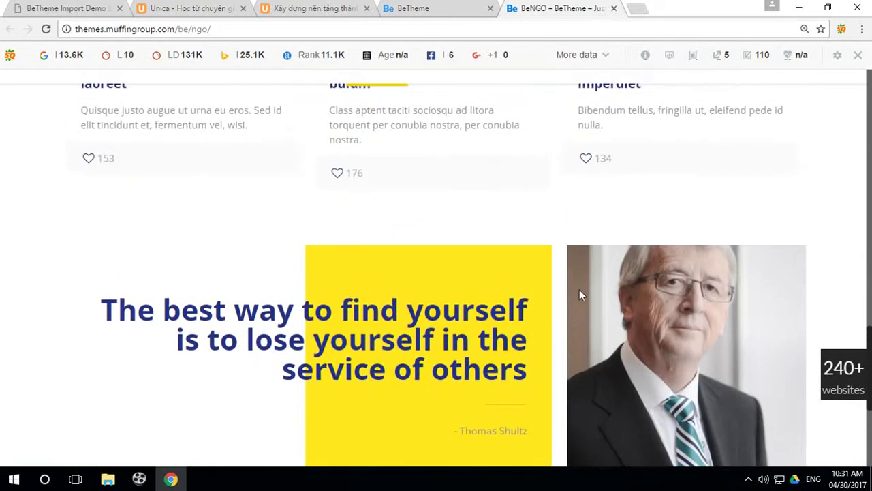
scroll(573, 278, up, 8)
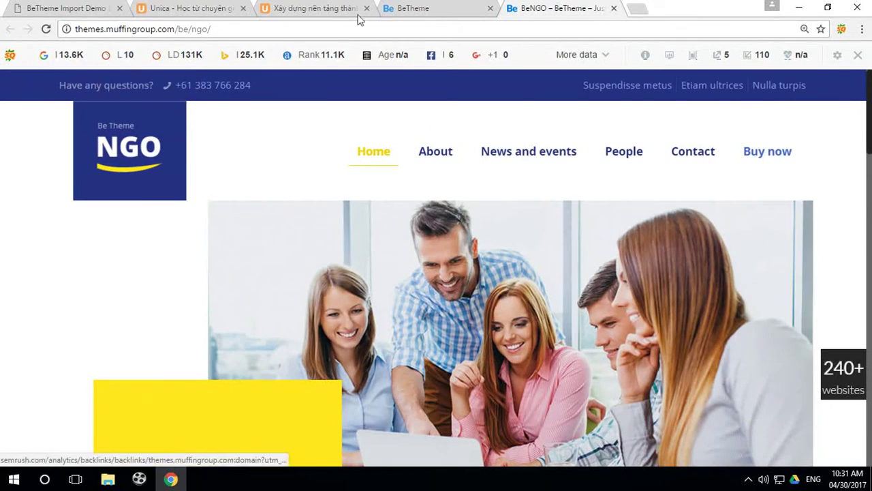
click(614, 8)
Look through more of the pre-built website gallery and open the preview of the Firm demo.
scroll(798, 300, down, 3)
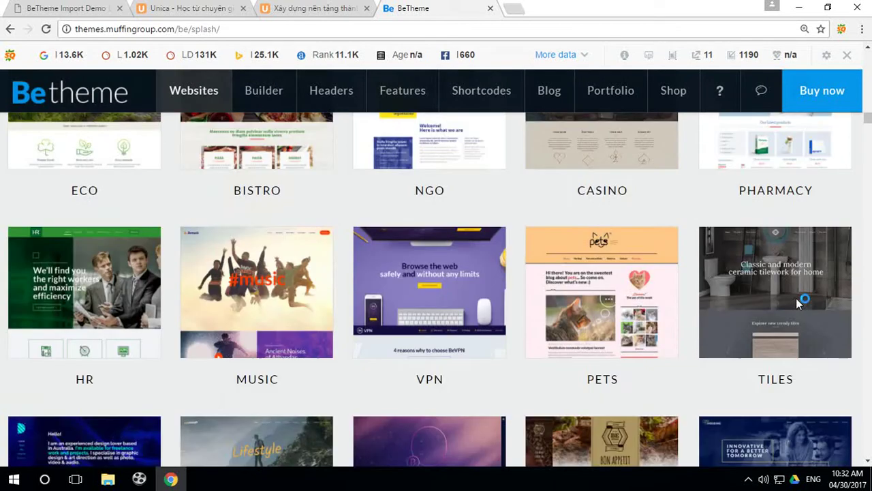
scroll(775, 332, down, 5)
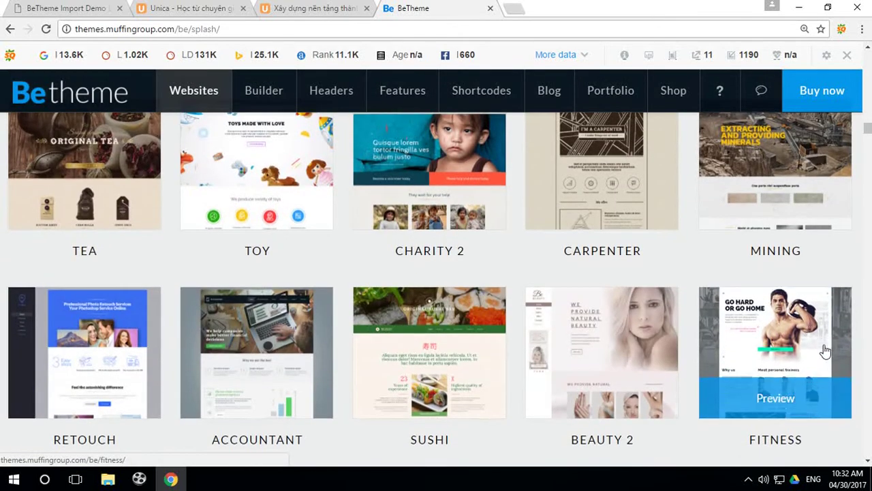
scroll(860, 361, down, 2)
scroll(818, 381, down, 2)
scroll(805, 347, down, 3)
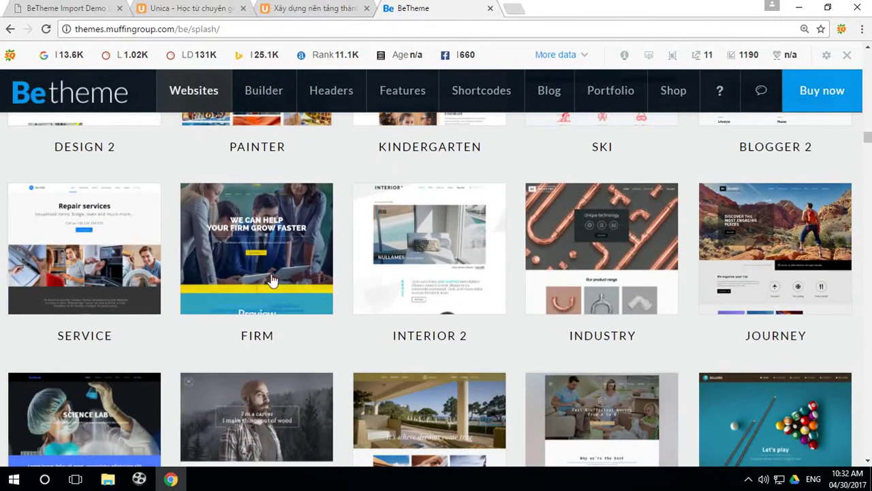
click(259, 237)
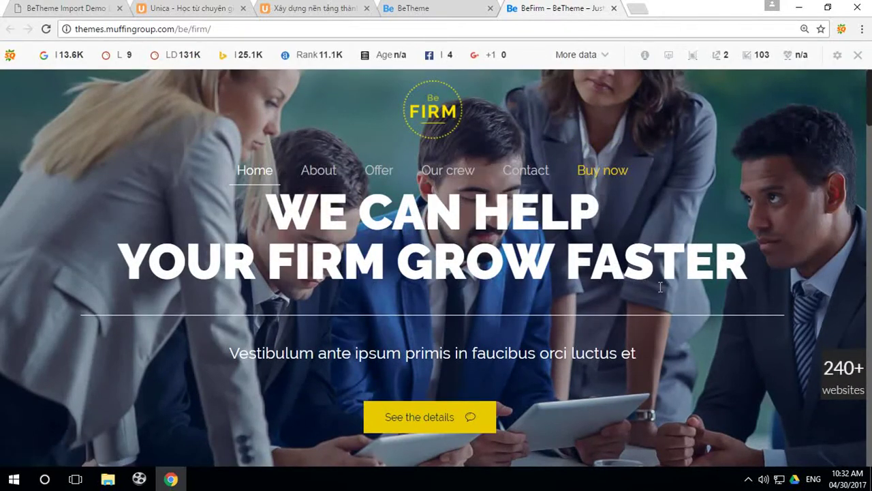
Examine the Firm demo's home page, including its service, crew and contact sections.
scroll(651, 293, down, 12)
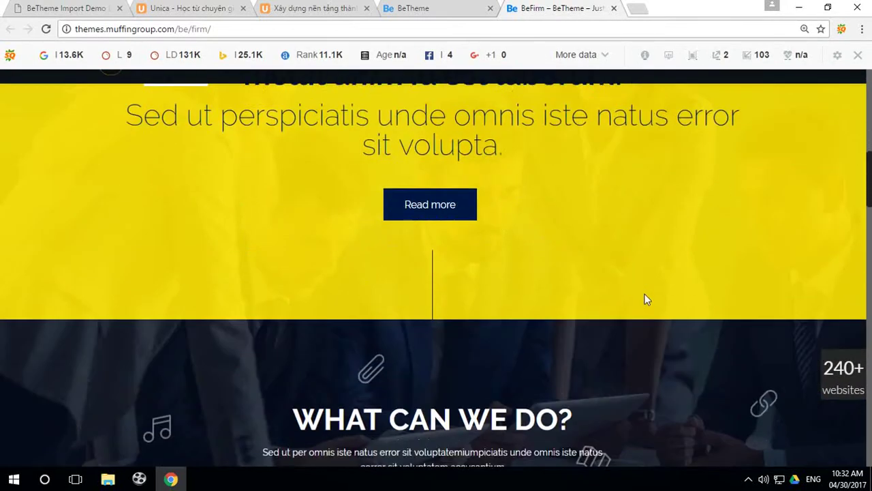
scroll(645, 293, down, 3)
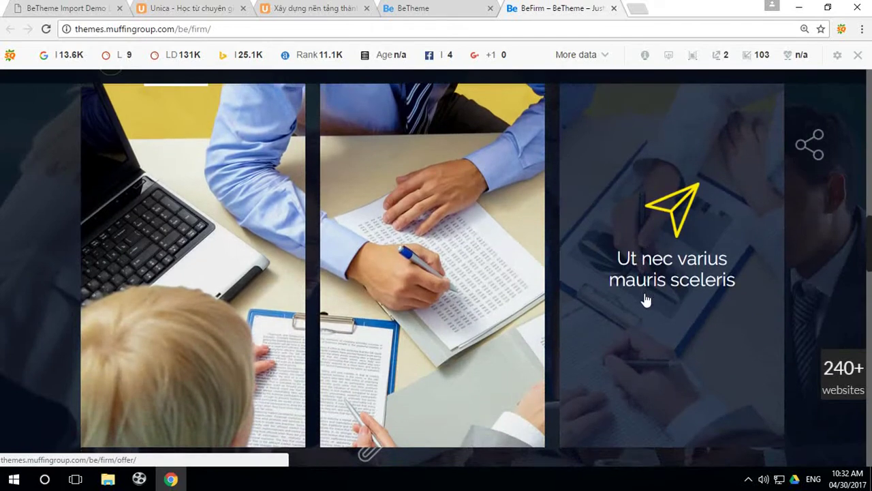
scroll(644, 300, up, 5)
scroll(646, 297, down, 5)
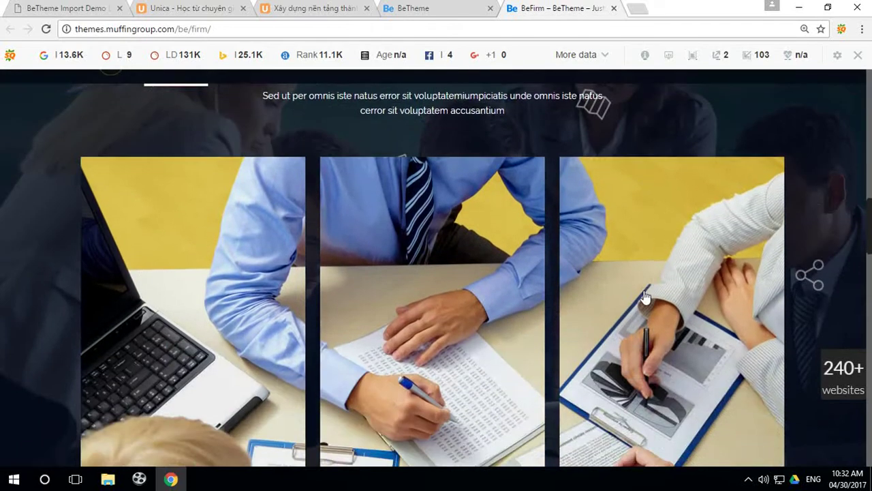
scroll(655, 300, down, 7)
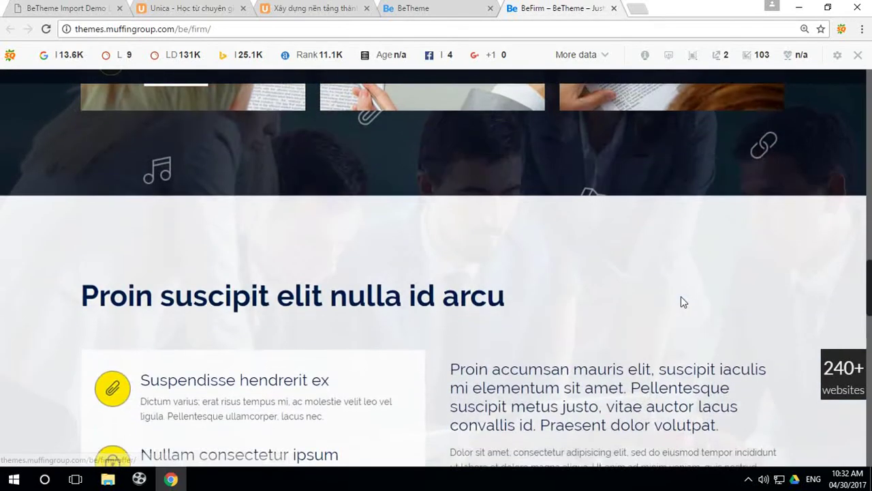
scroll(674, 292, down, 7)
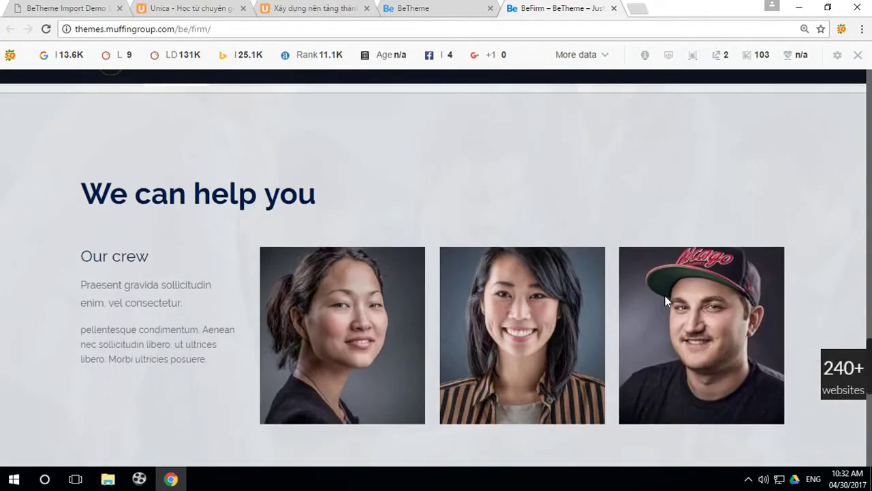
scroll(665, 294, down, 10)
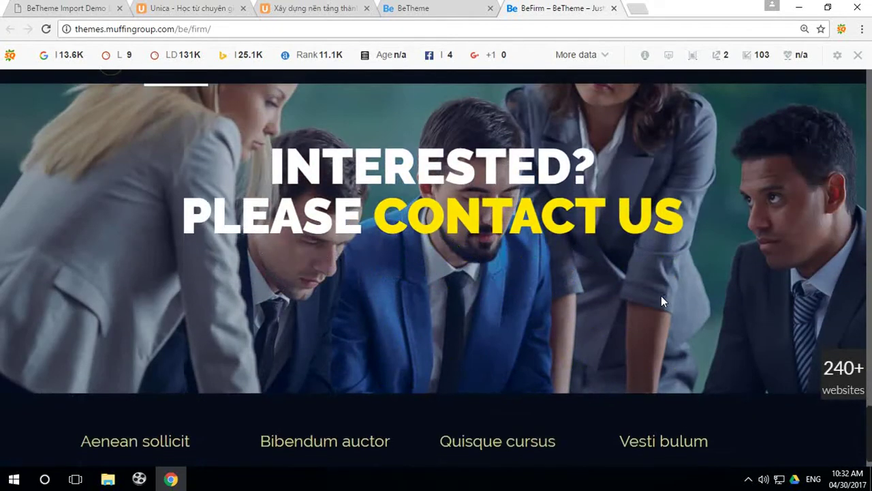
scroll(658, 297, up, 17)
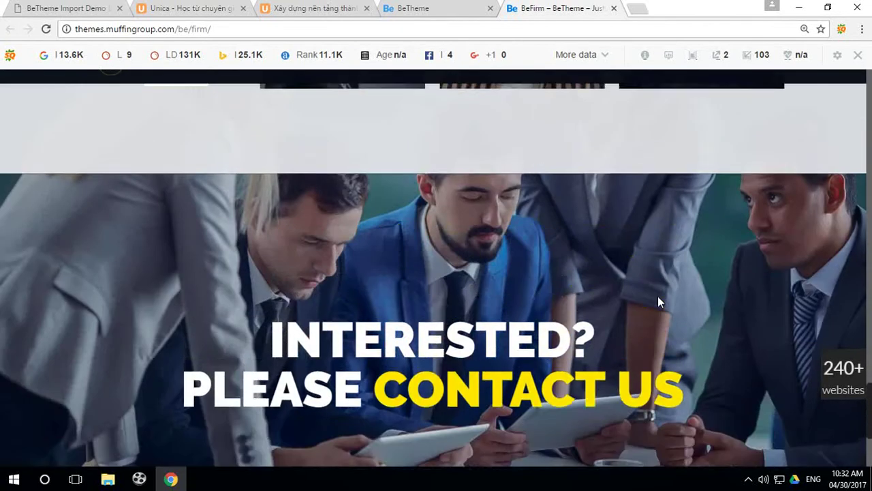
scroll(658, 302, up, 15)
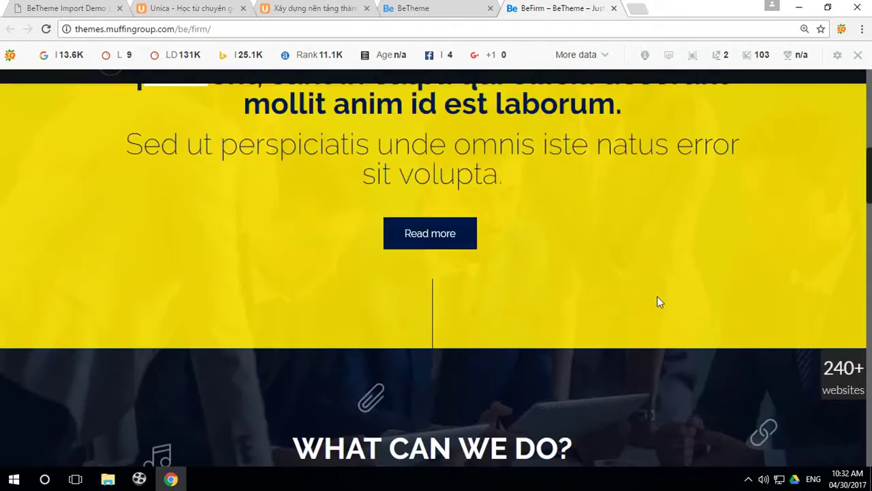
Look over the Firm demo's banner, service pictures and contact section once more.
scroll(658, 298, down, 9)
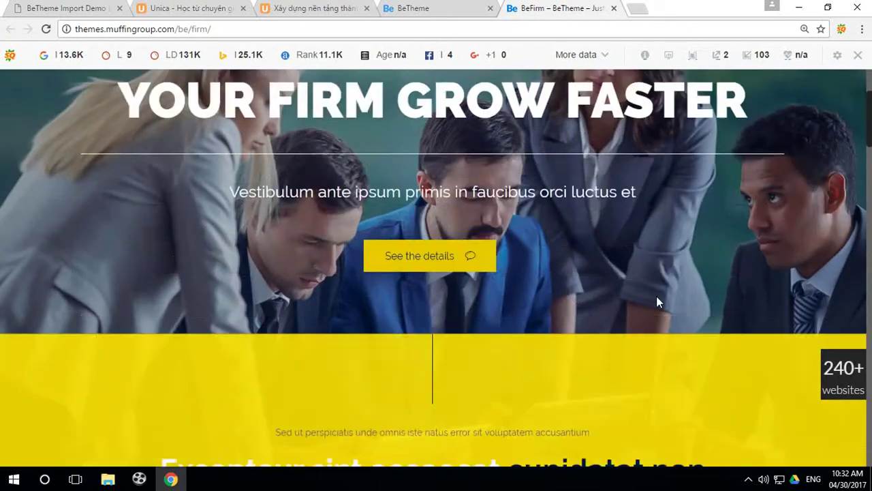
scroll(658, 301, down, 10)
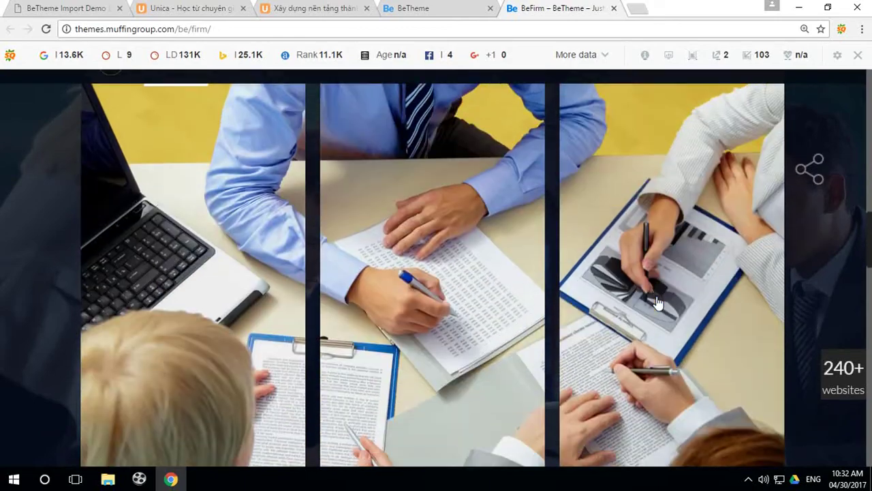
scroll(659, 302, down, 10)
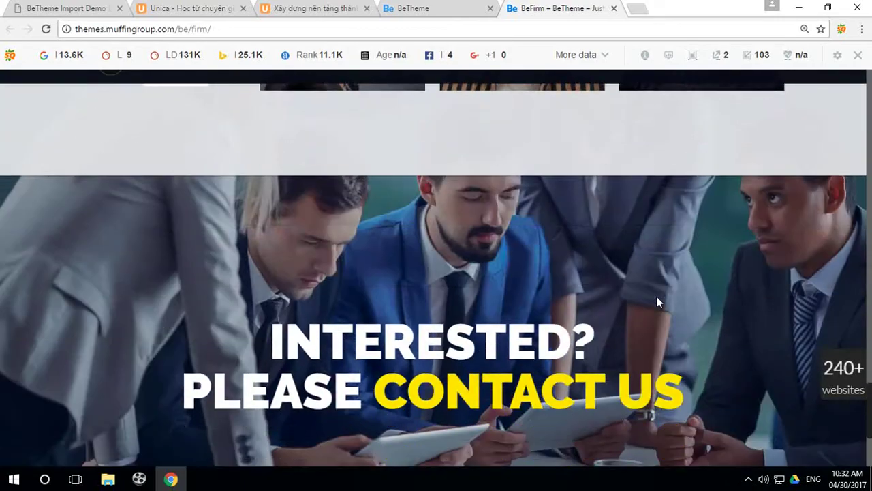
scroll(508, 218, up, 12)
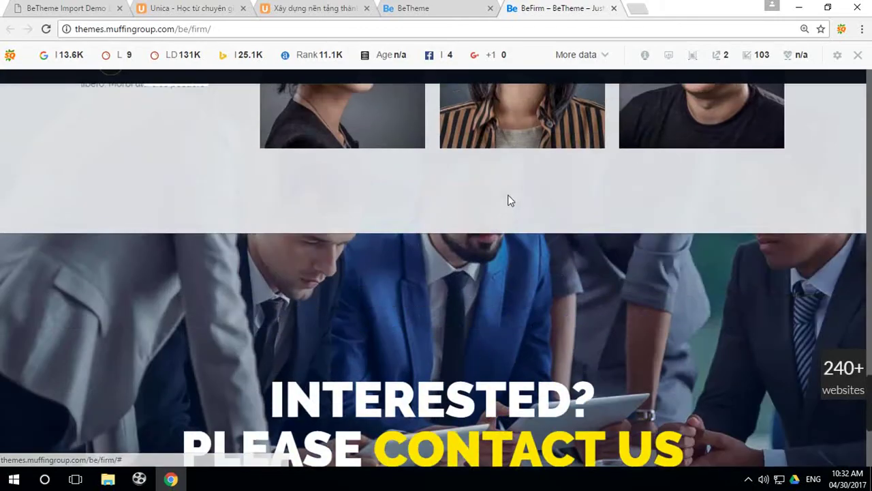
scroll(511, 191, up, 8)
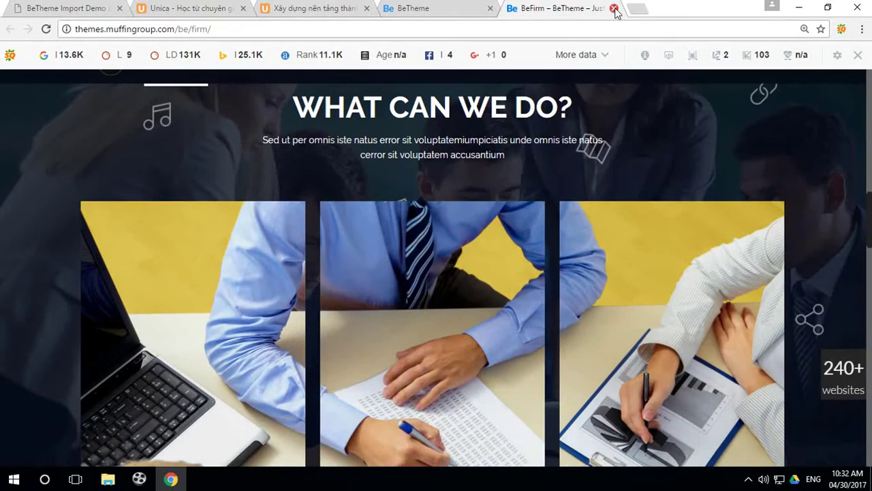
Import the Firm pre-made layout, including its attachments, as BeTheme demo data on hoctuxa.net.
click(76, 9)
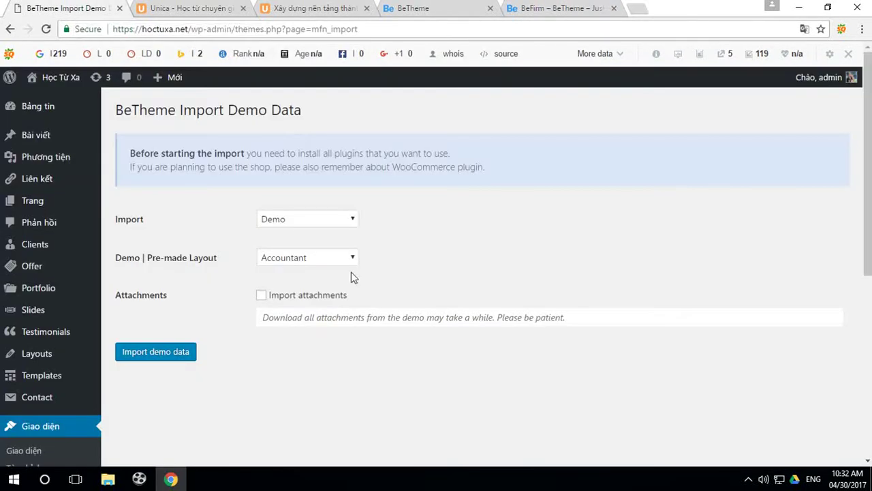
click(305, 262)
scroll(327, 136, down, 7)
scroll(334, 153, down, 12)
scroll(314, 162, down, 1)
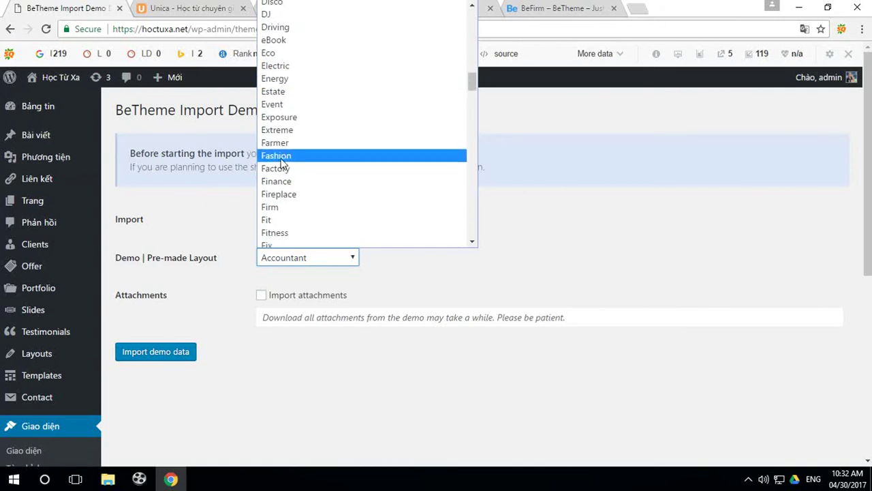
click(286, 207)
click(261, 298)
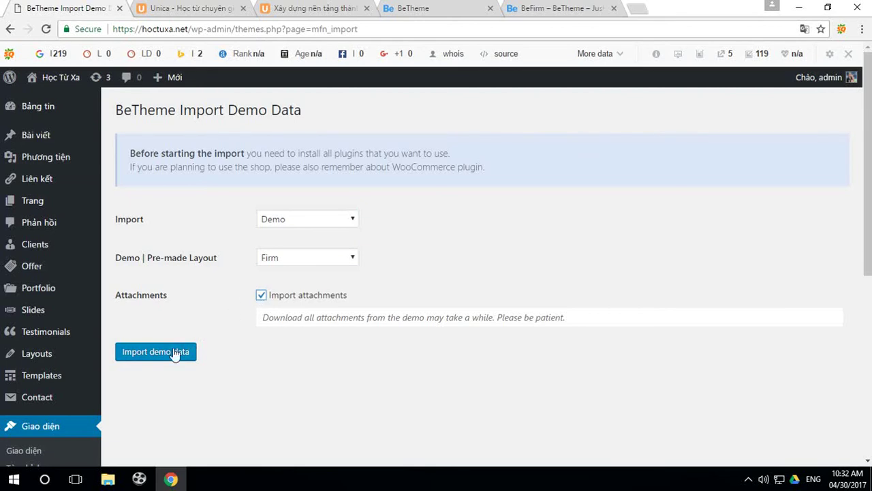
click(152, 357)
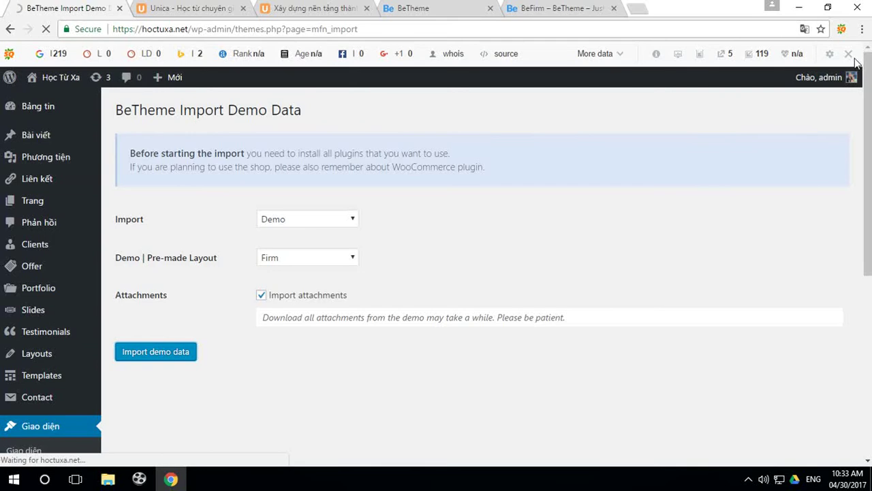
Close the Firm demo, BeTheme gallery and both Unica pages, keeping only the demo data import page open.
mouse_move(857, 77)
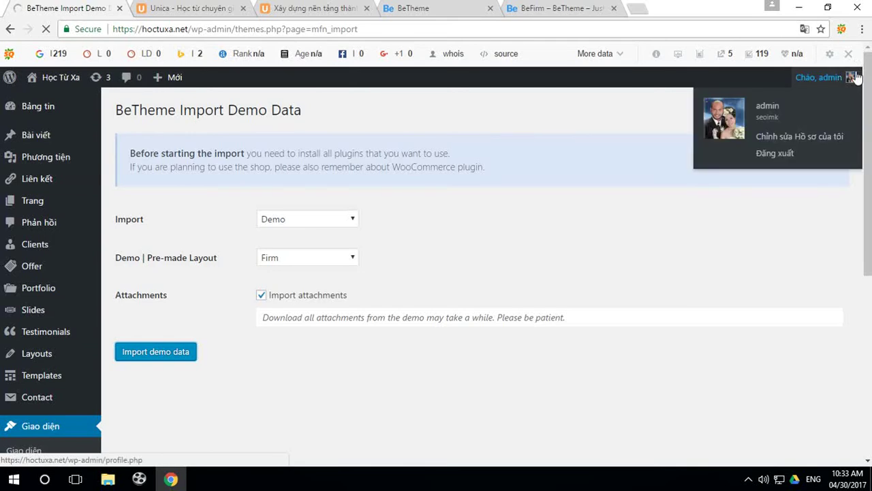
click(614, 9)
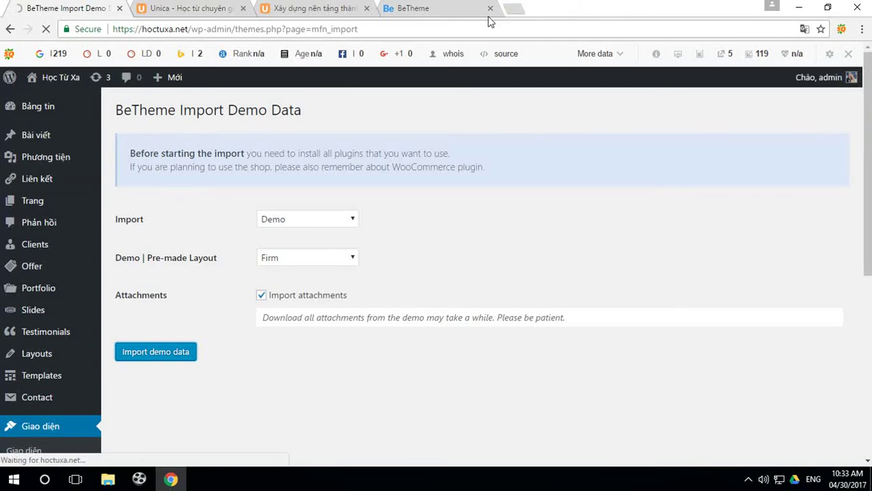
click(490, 9)
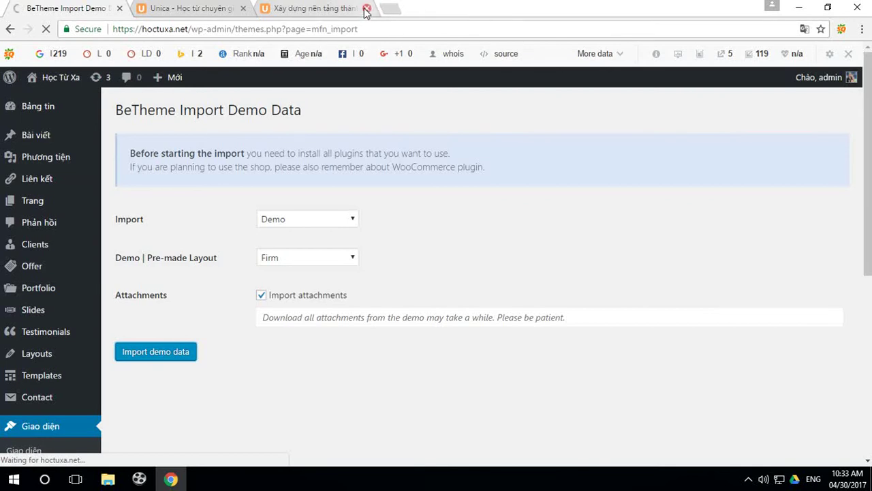
click(366, 9)
click(243, 9)
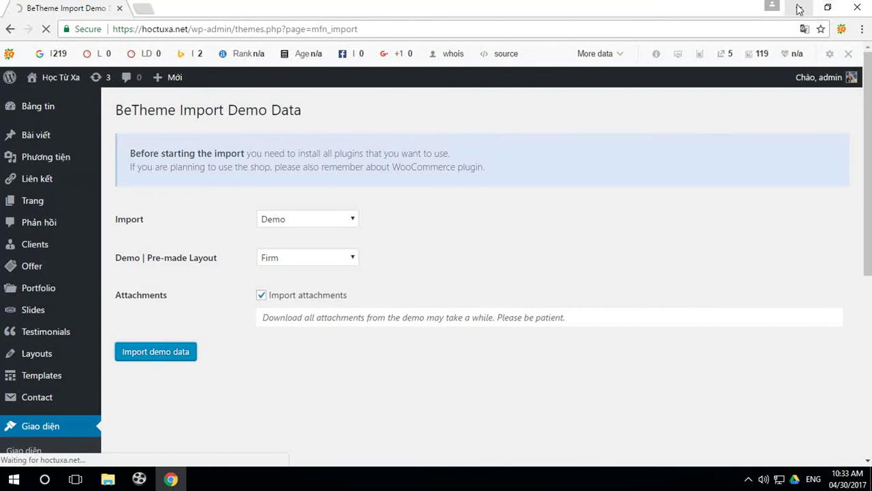
click(799, 7)
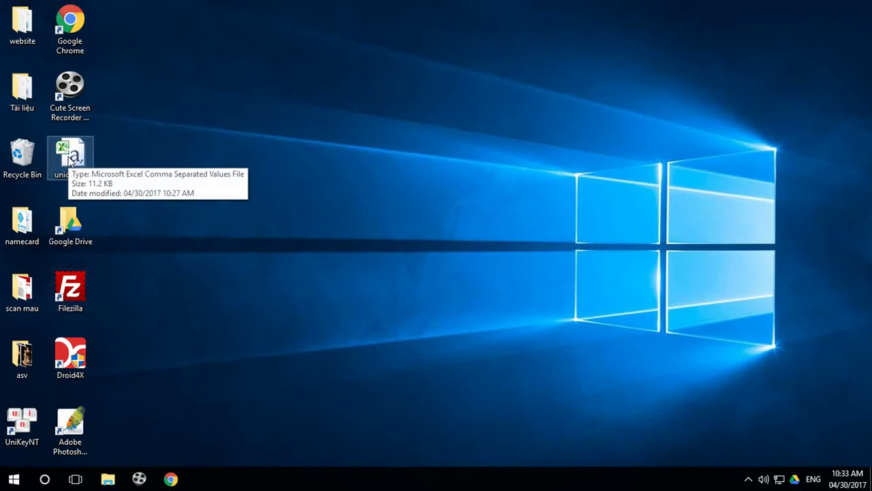
click(171, 479)
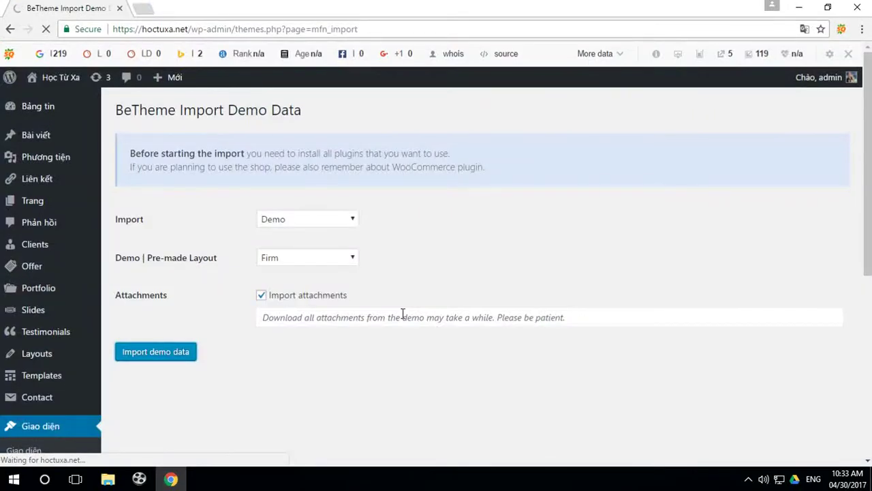
scroll(413, 226, down, 2)
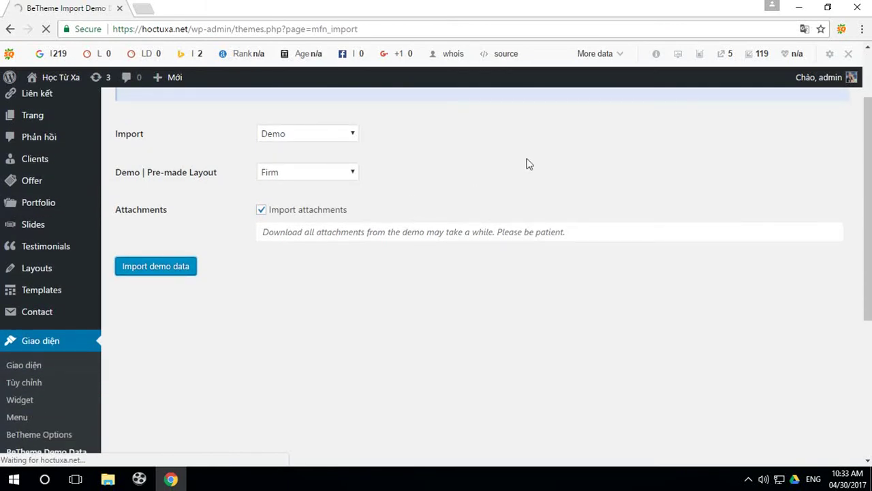
scroll(397, 265, up, 2)
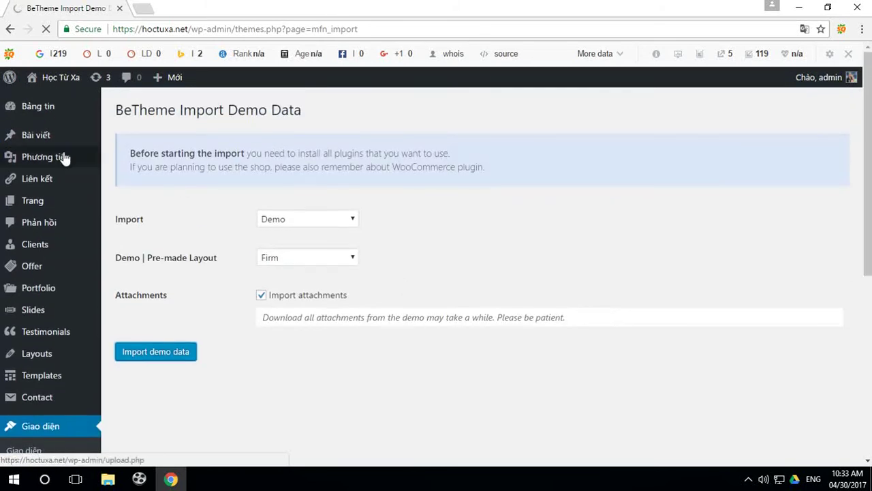
Check the hoctuxa.net front page in a separate tab, reload it and go to the site's dashboard from there.
right_click(59, 78)
click(100, 85)
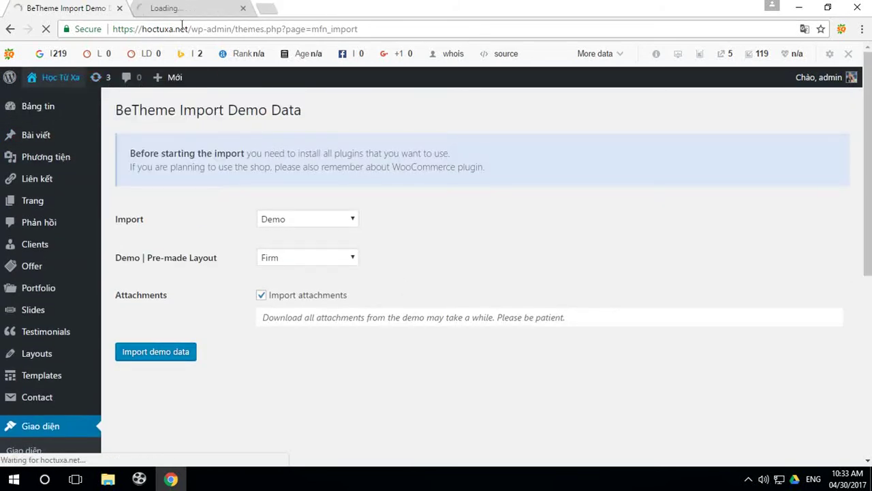
click(190, 10)
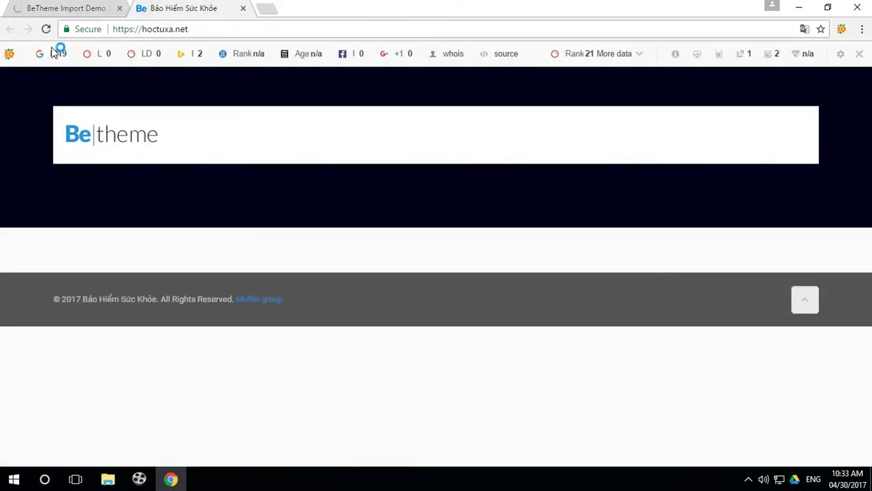
click(46, 30)
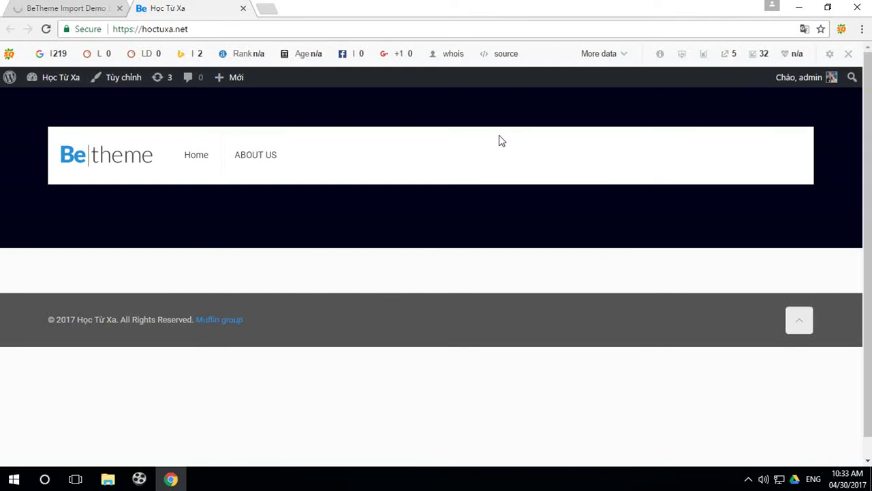
mouse_move(58, 77)
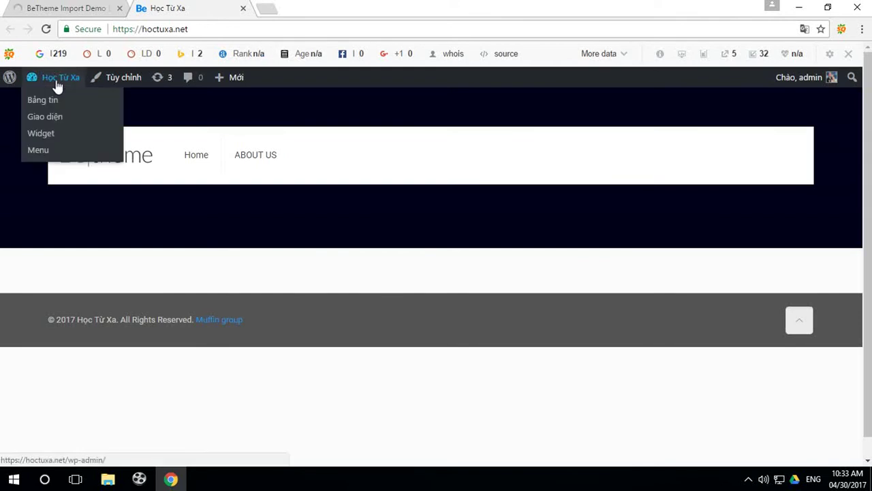
click(49, 101)
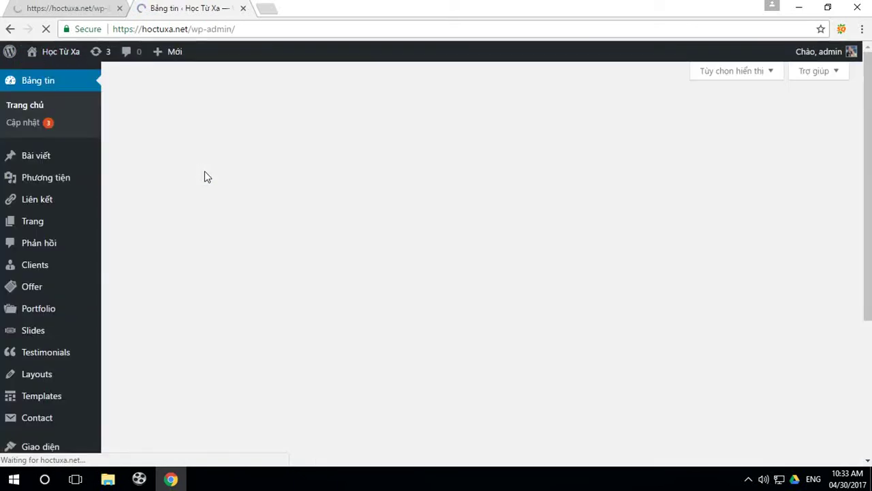
Return to the demo data import page, go to Slider Revolution and start importing a slider.
click(57, 7)
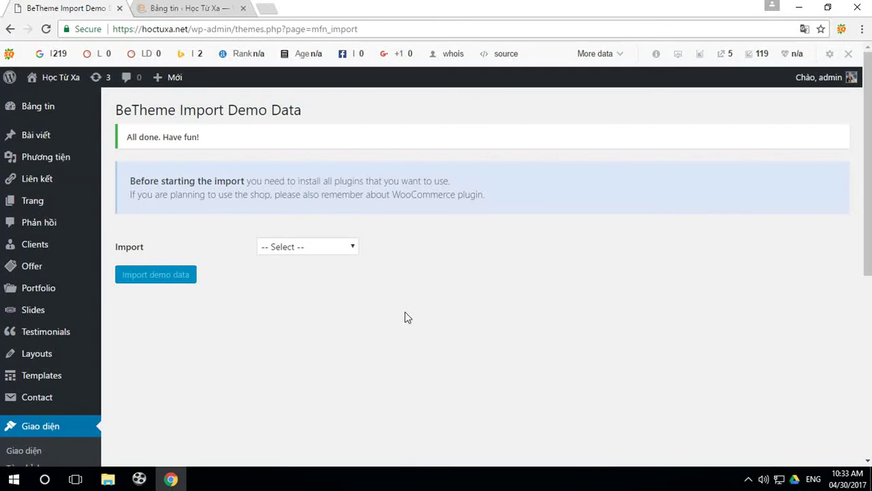
scroll(154, 341, down, 3)
scroll(130, 341, down, 2)
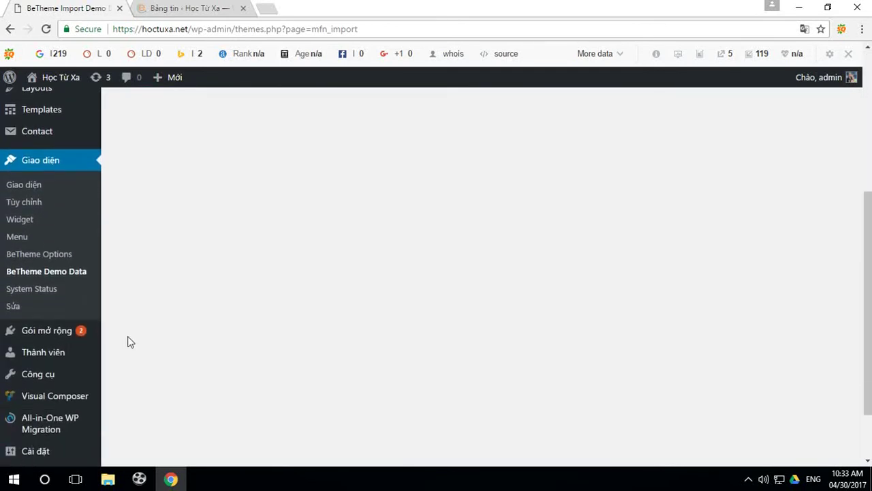
scroll(116, 358, down, 1)
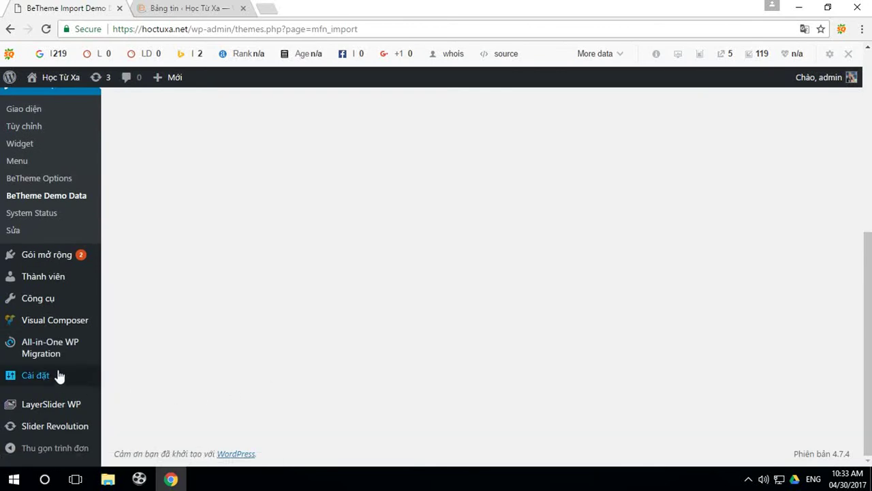
mouse_move(44, 375)
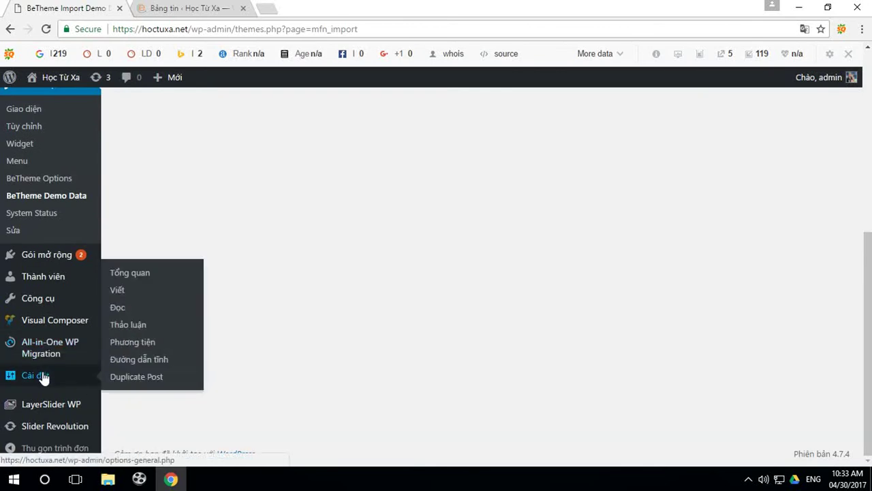
mouse_move(55, 425)
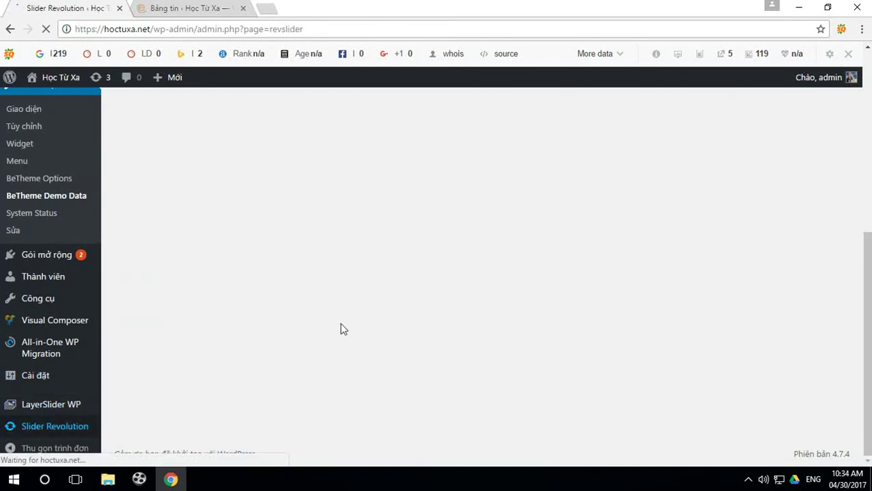
scroll(313, 204, down, 3)
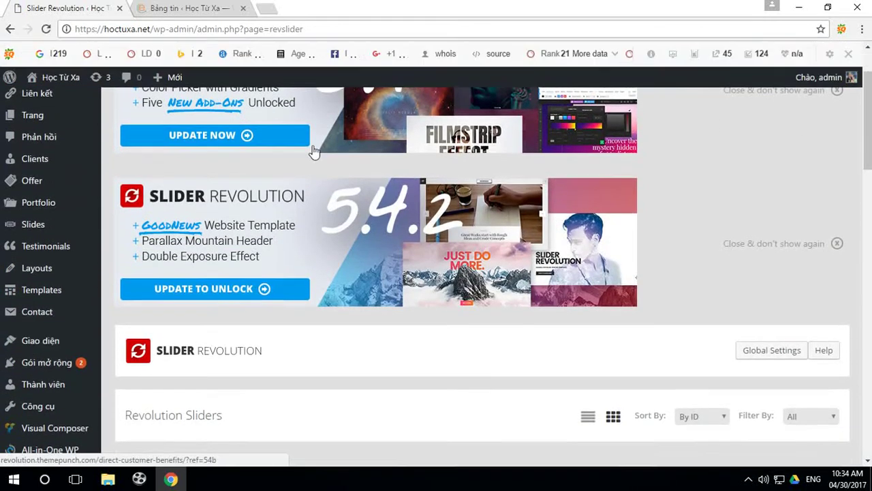
scroll(454, 209, down, 4)
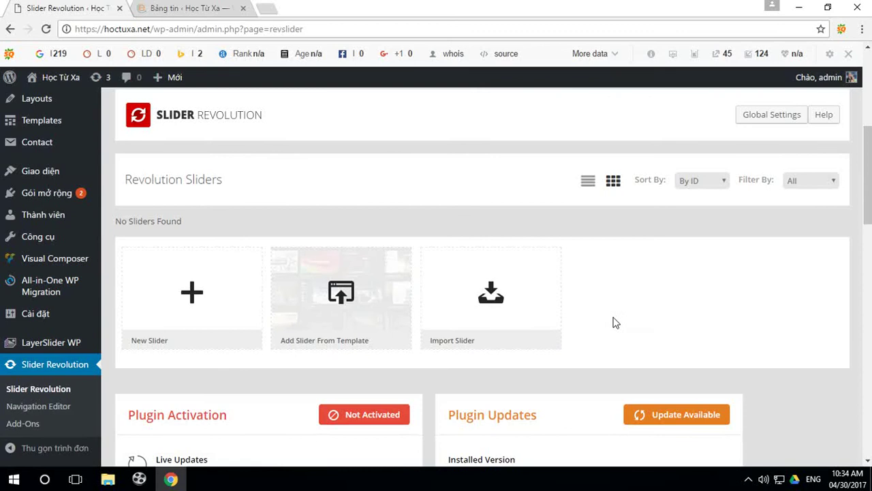
click(493, 295)
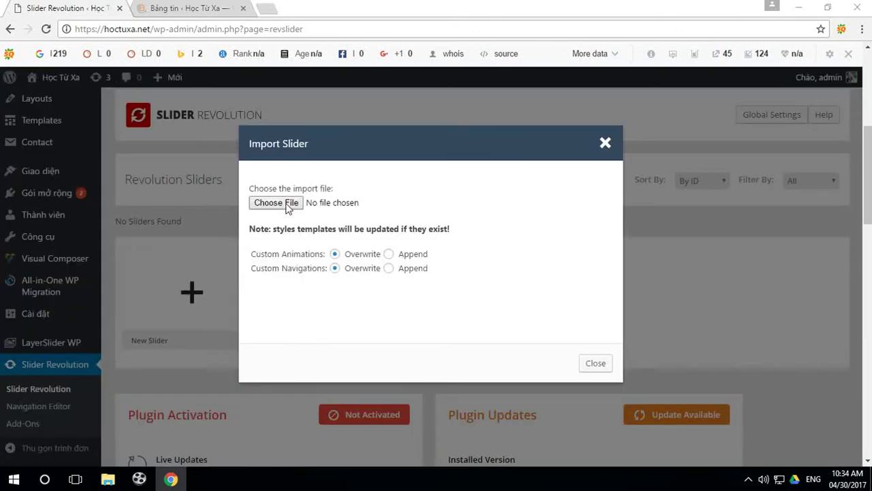
Examine the demo slider archives in website\betheme_1711\slider-revolution-demo\demos, and close the slider import without choosing a file.
click(276, 203)
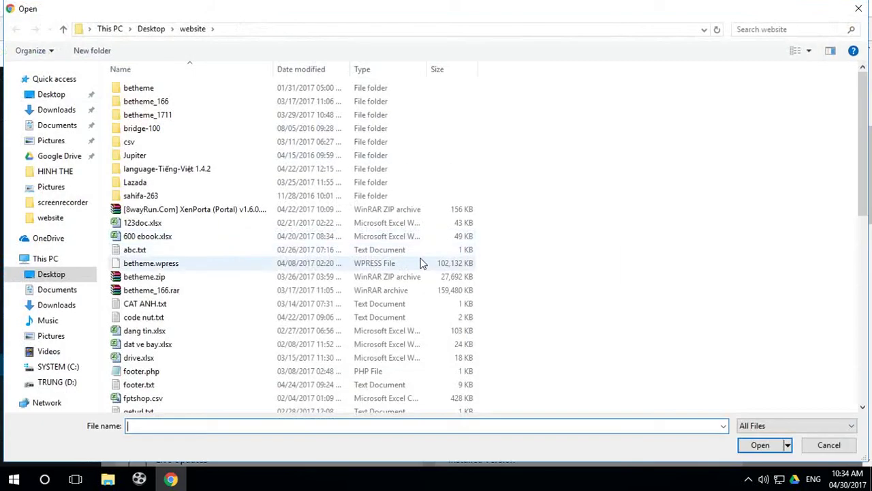
double_click(139, 117)
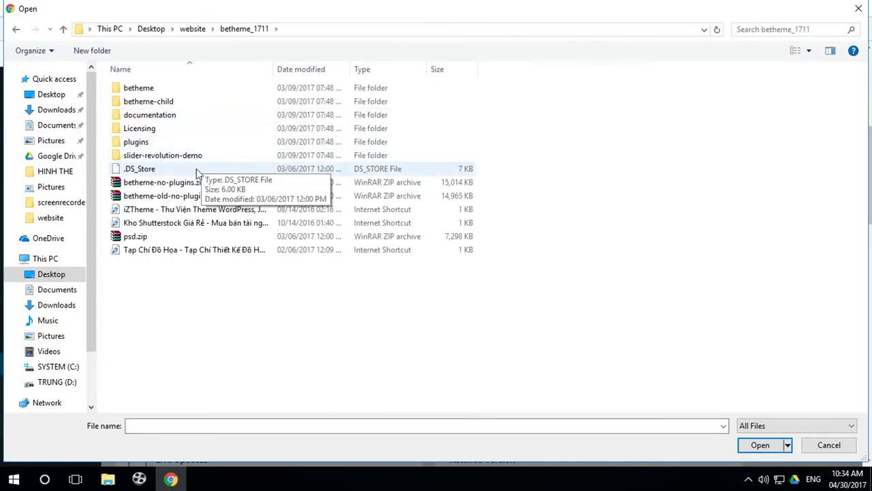
double_click(136, 156)
click(127, 92)
double_click(128, 89)
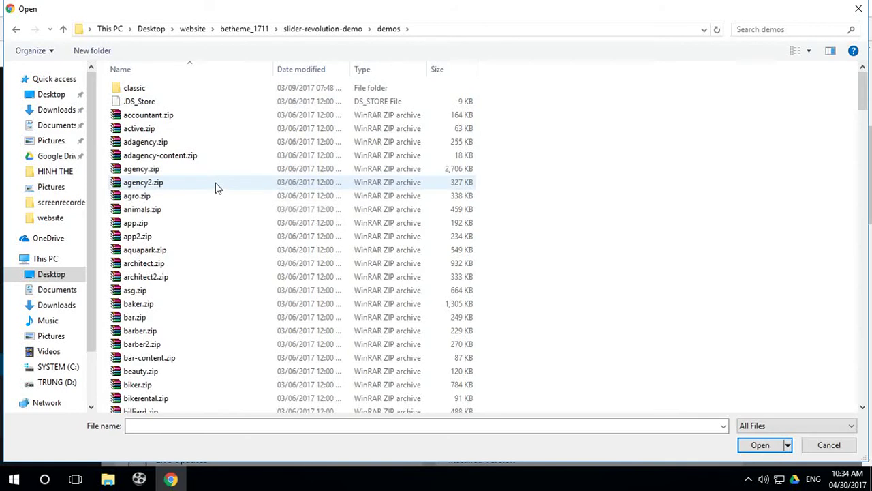
scroll(216, 187, down, 2)
scroll(215, 187, down, 7)
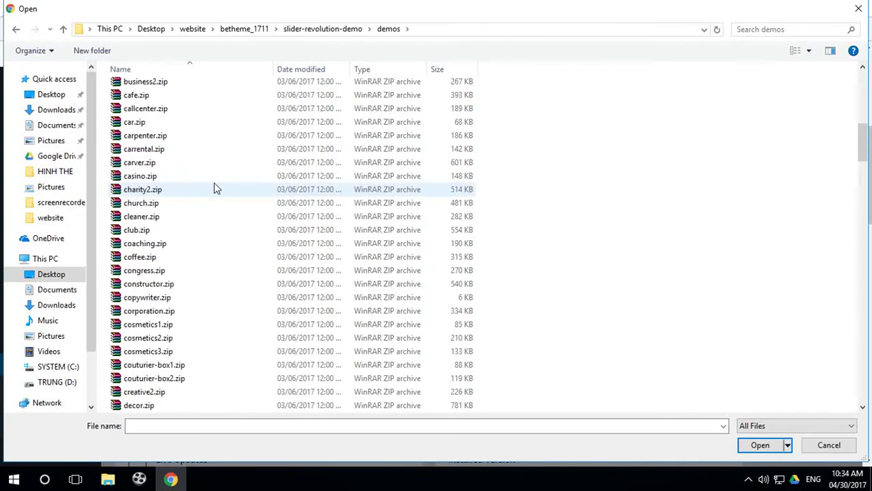
scroll(214, 187, down, 7)
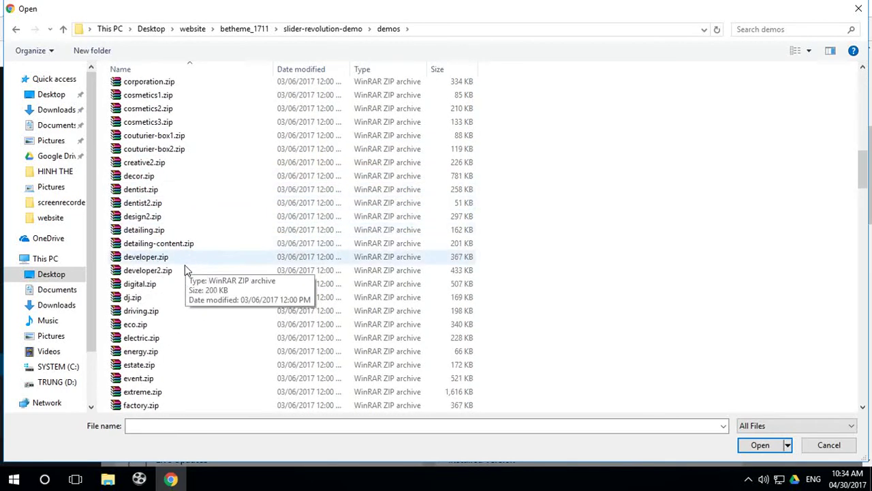
scroll(184, 278, down, 4)
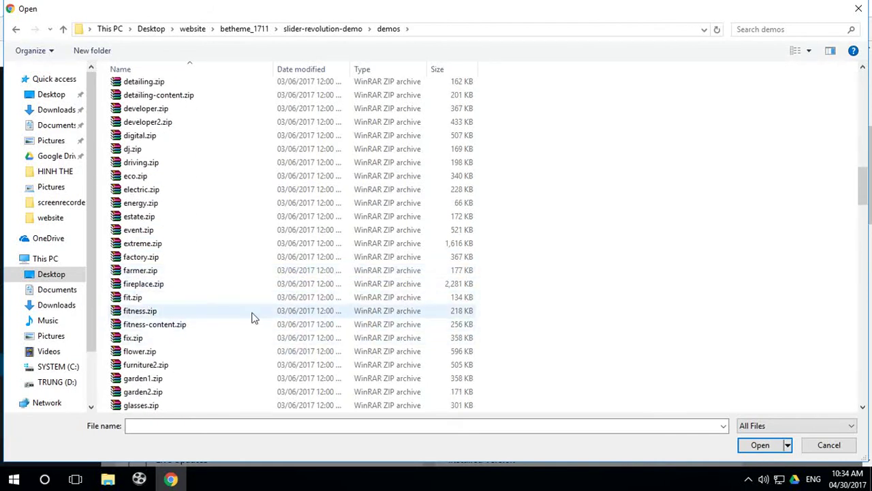
scroll(253, 317, down, 1)
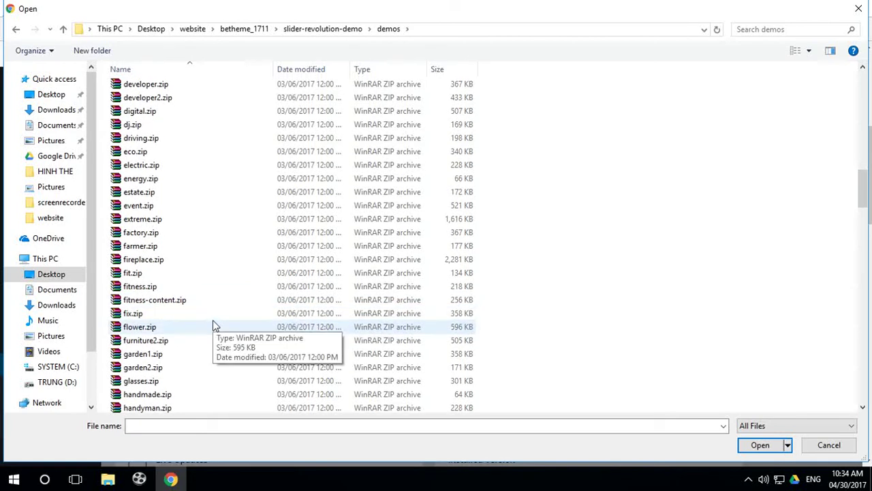
scroll(213, 324, up, 1)
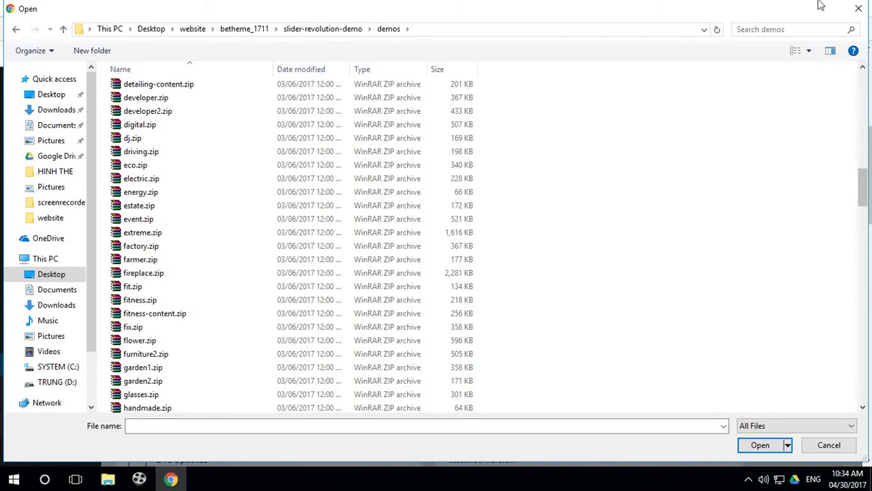
click(859, 8)
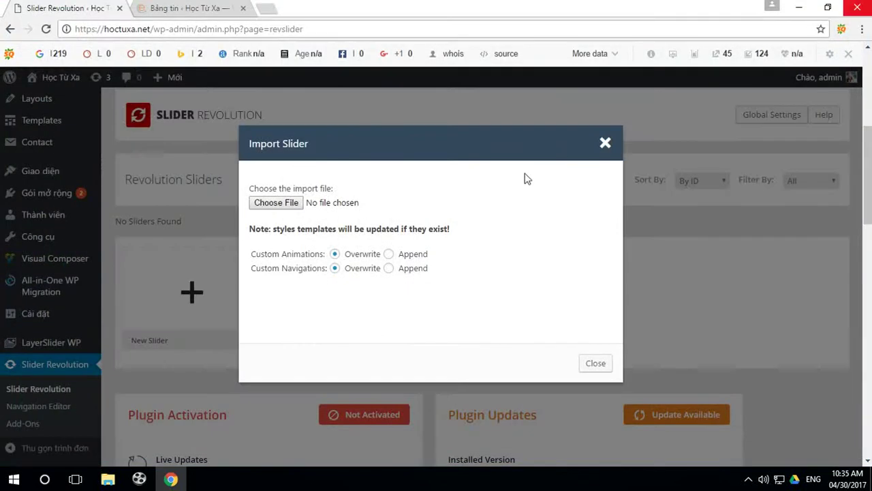
click(605, 144)
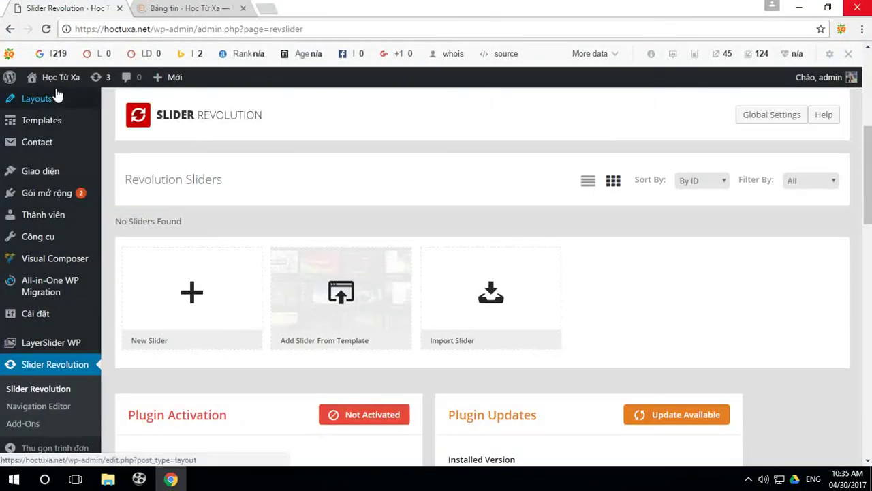
View the live home page of the hoctuxa.net site from the slider hero down to the footer.
click(164, 15)
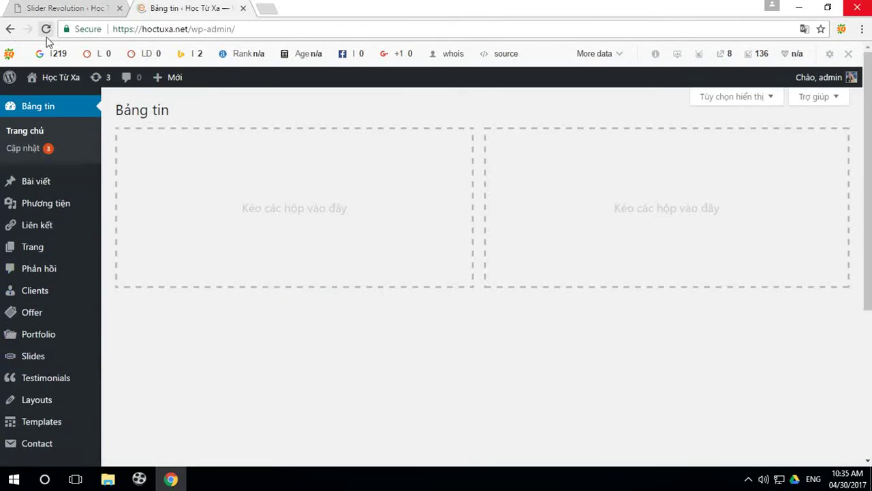
mouse_move(62, 80)
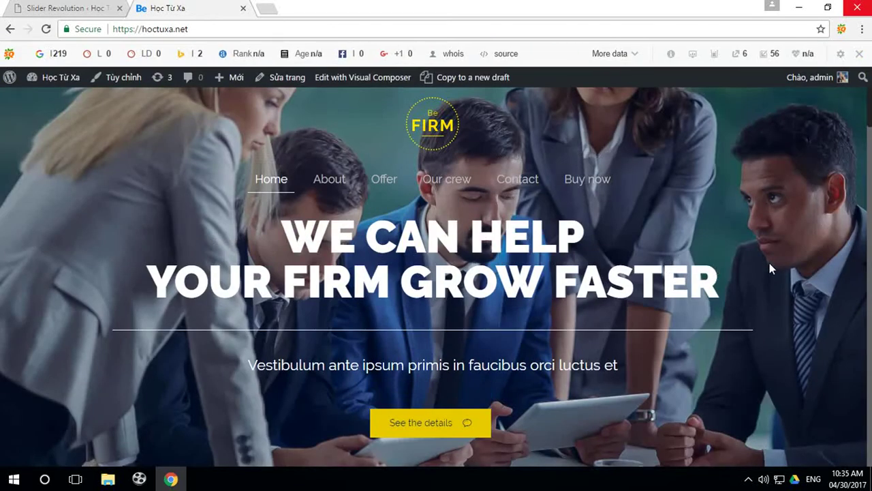
scroll(767, 257, down, 3)
scroll(764, 257, down, 8)
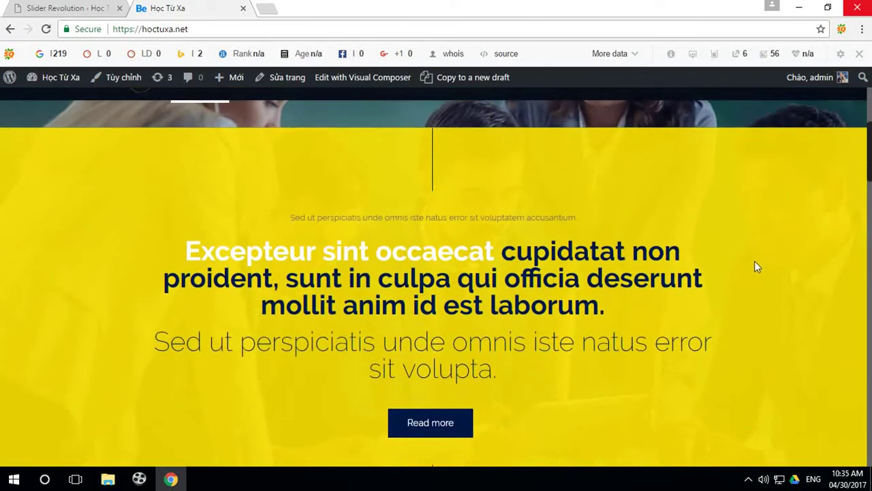
scroll(743, 267, down, 12)
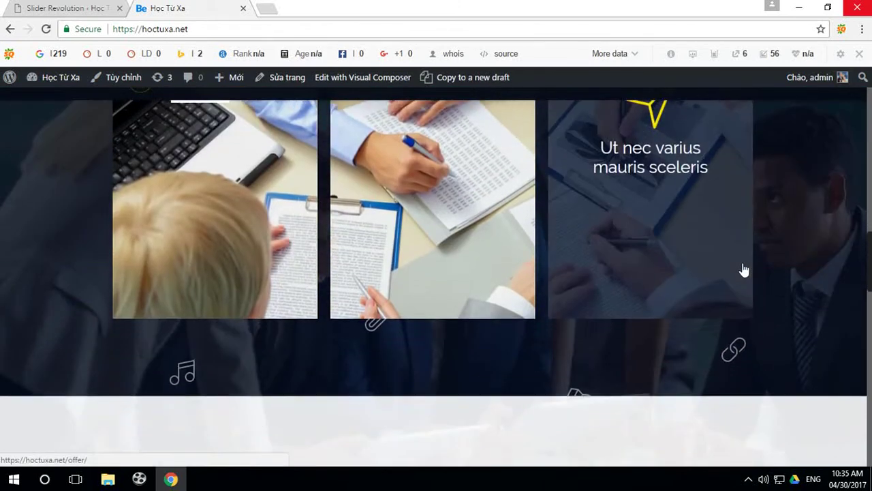
scroll(746, 268, down, 15)
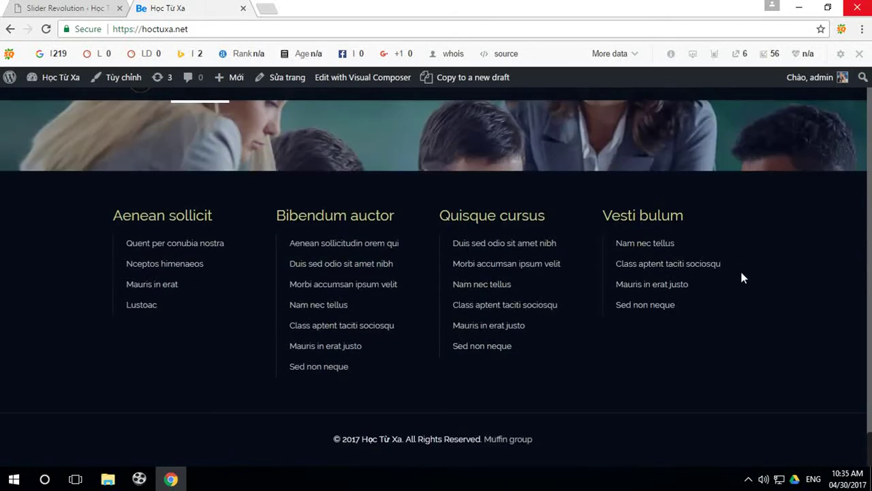
scroll(726, 269, up, 20)
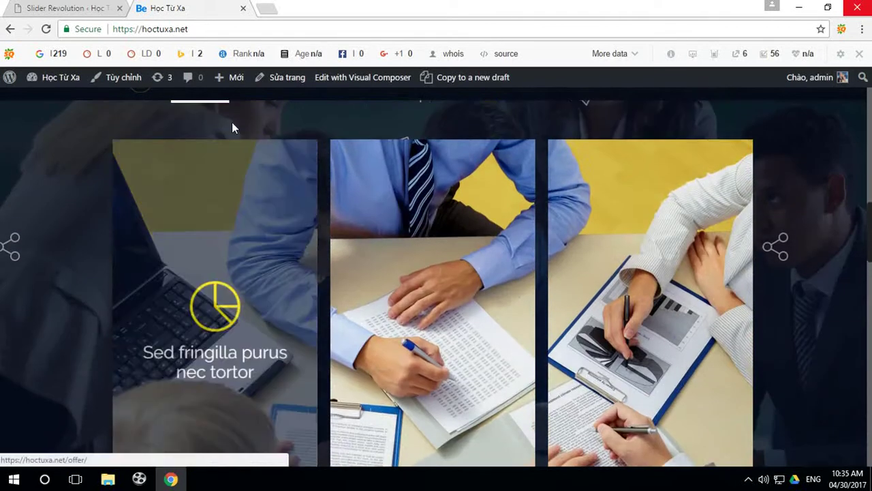
Close the Slider Revolution page and open the installed plugins list from the site's admin dashboard.
click(120, 8)
click(63, 79)
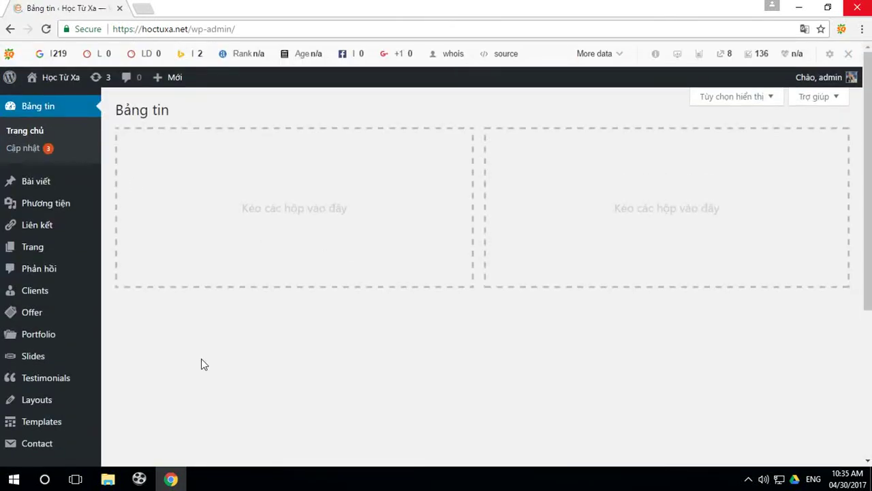
scroll(157, 370, down, 1)
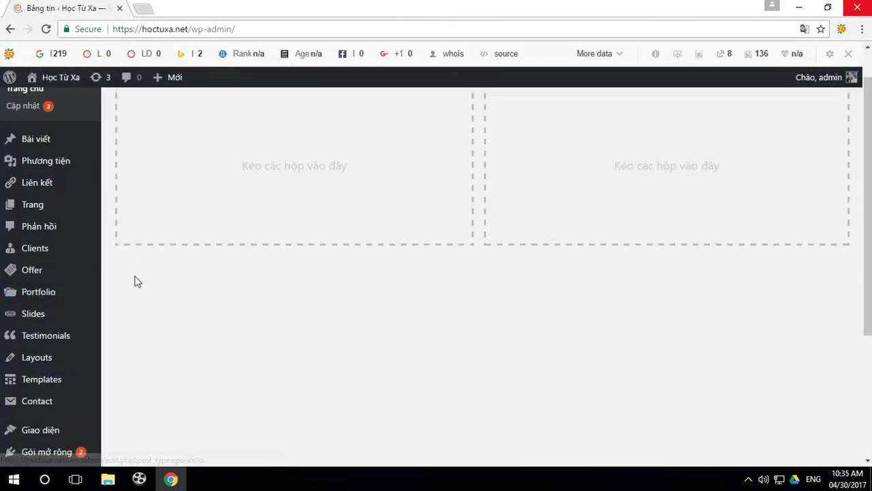
scroll(65, 405, down, 2)
click(50, 368)
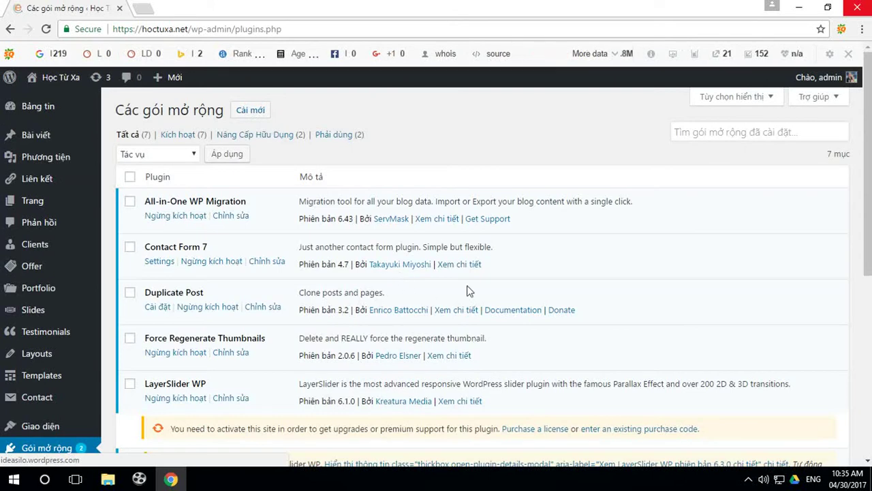
Try to bulk-update the LayerSlider WP and WPBakery Visual Composer plugins, and review their update status.
scroll(423, 286, down, 2)
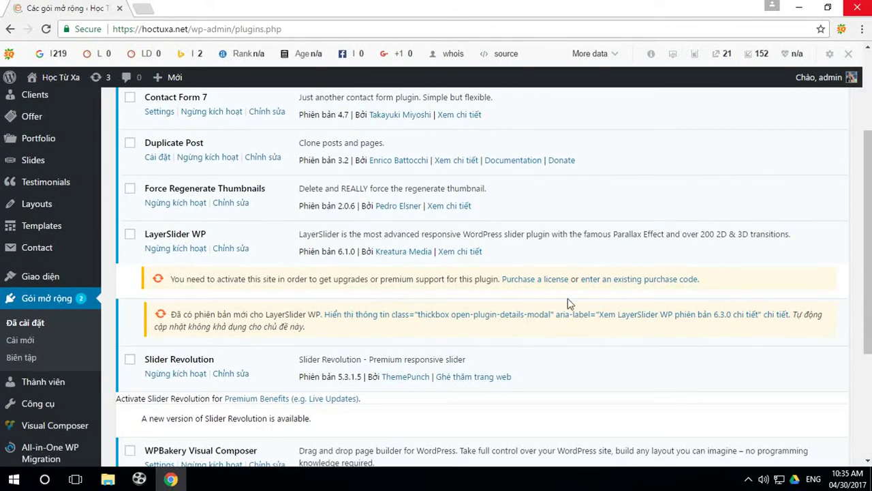
click(129, 235)
scroll(220, 307, down, 3)
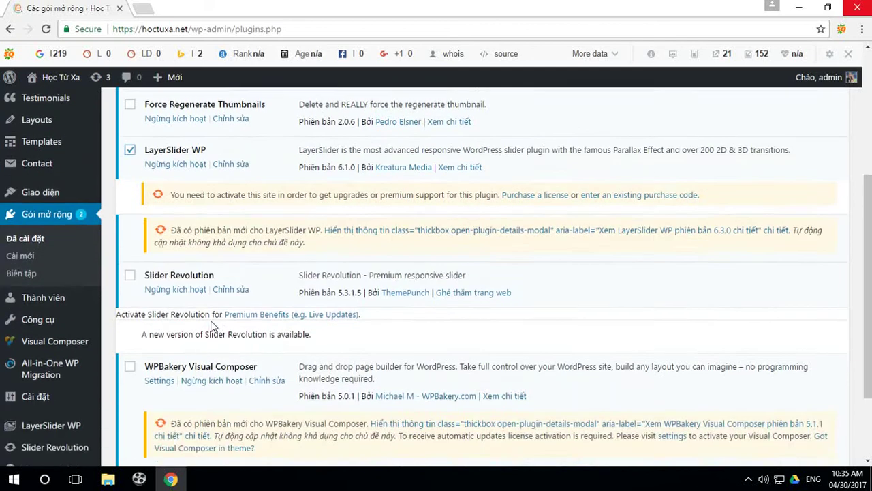
click(129, 259)
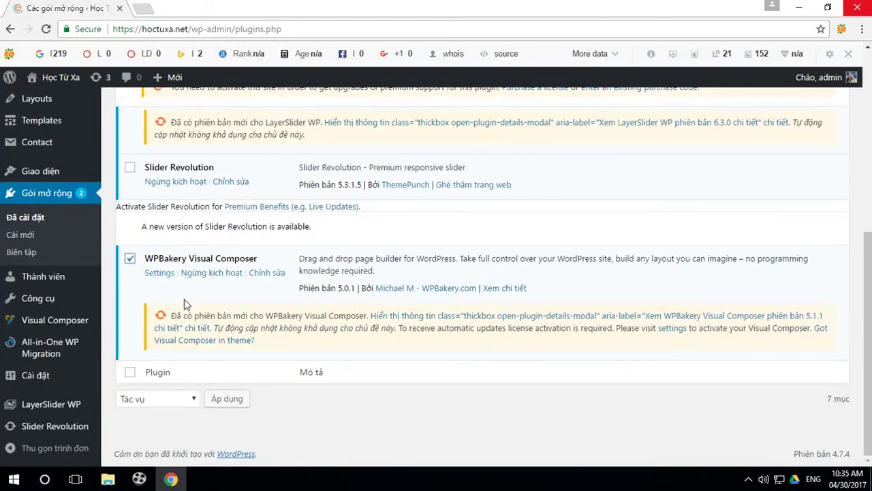
click(193, 402)
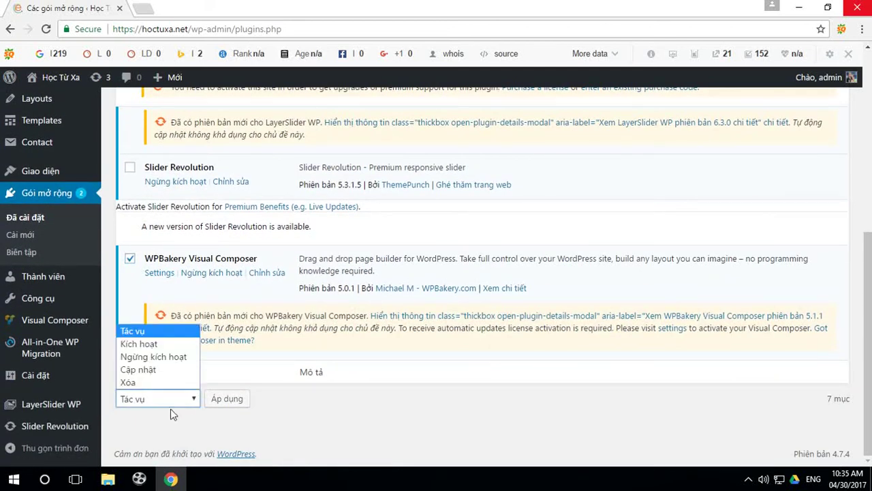
click(144, 368)
click(241, 403)
scroll(592, 366, up, 2)
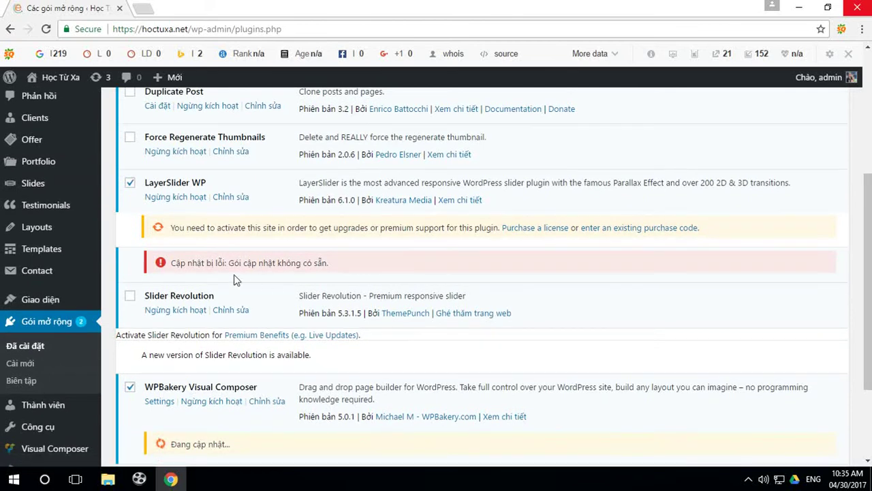
scroll(393, 286, down, 3)
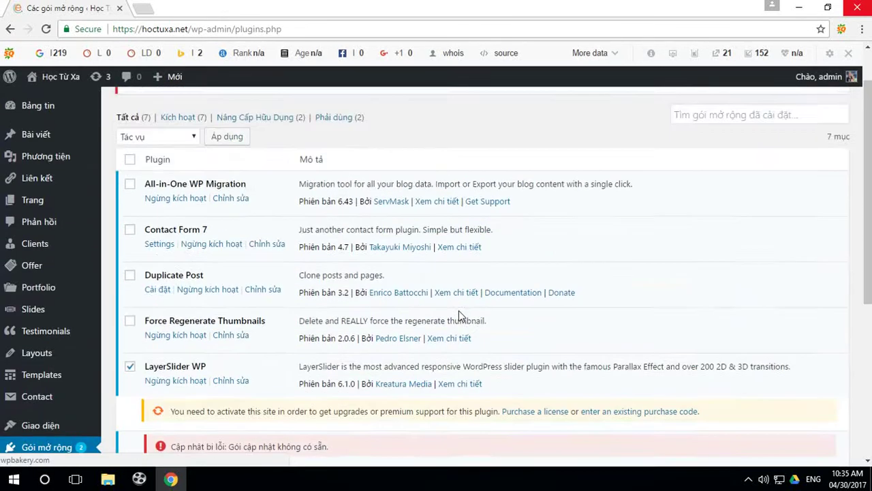
scroll(455, 307, down, 5)
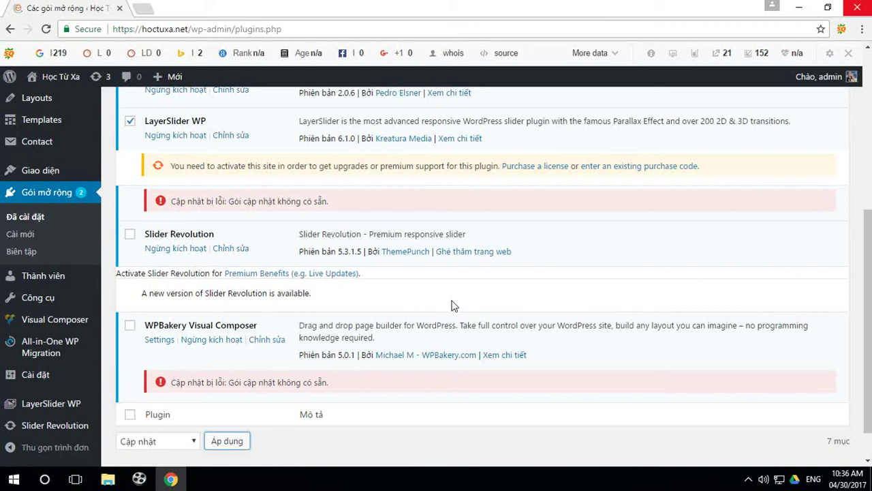
scroll(441, 257, up, 2)
scroll(444, 255, up, 3)
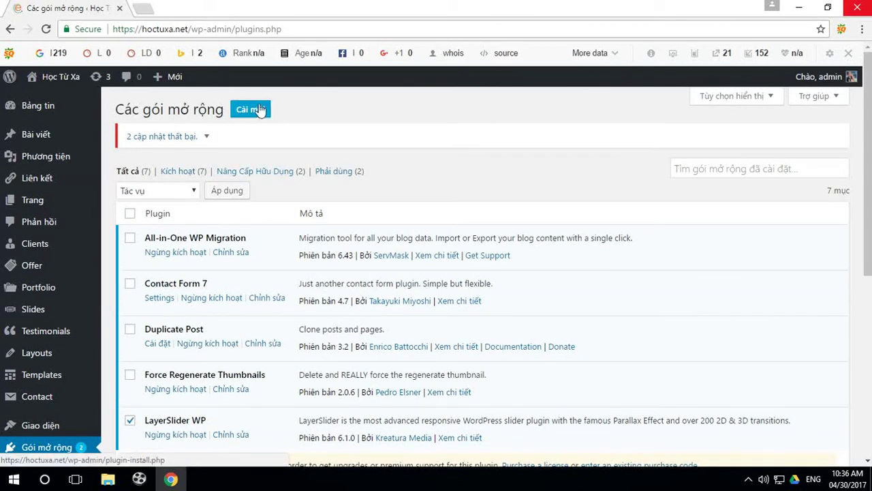
Search the add-new-plugin catalogue for "WP All Import Pro".
click(251, 111)
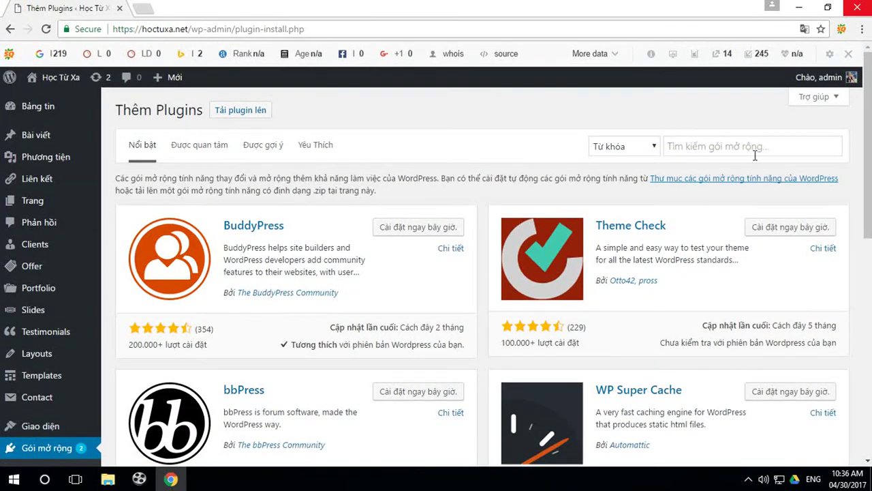
click(711, 150)
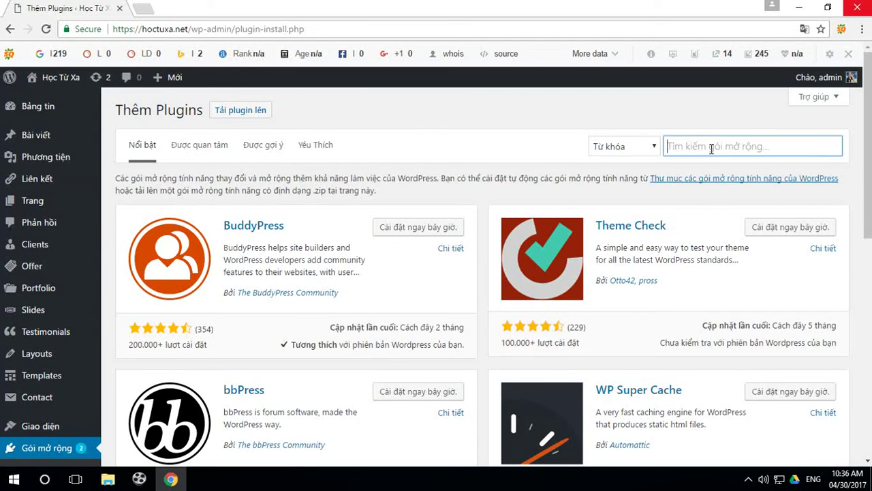
text(w)
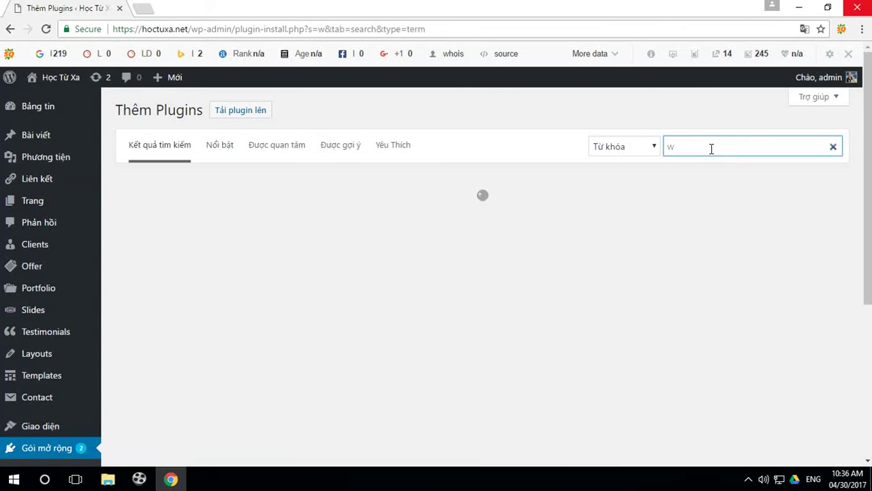
click(712, 148)
click(710, 164)
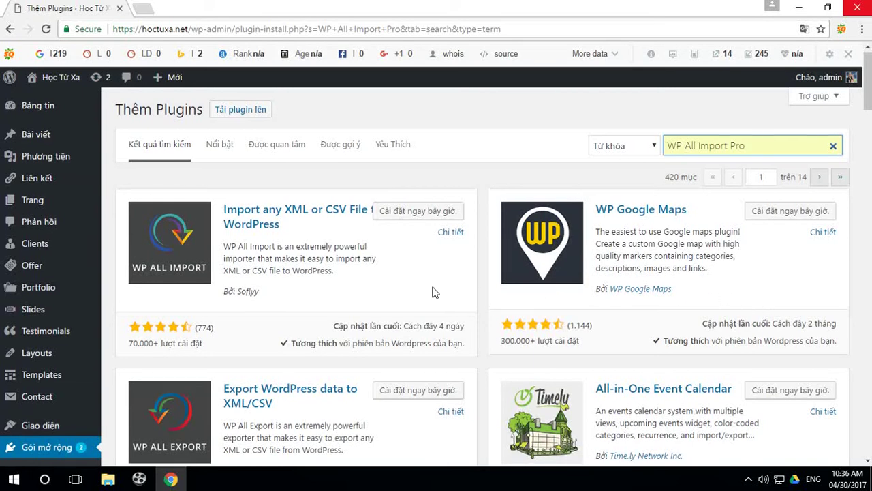
Install and activate the WP All Import plugin "Import any XML or CSV File to WordPress".
scroll(434, 291, down, 2)
scroll(498, 287, up, 1)
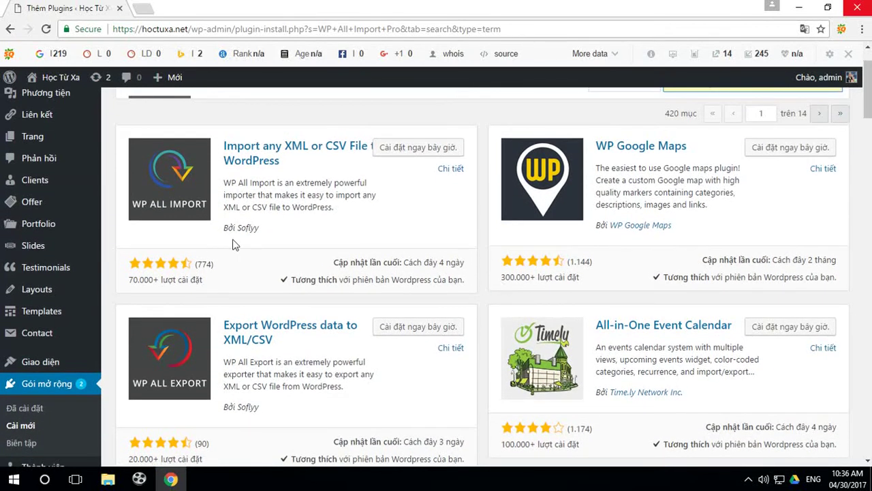
scroll(368, 228, up, 1)
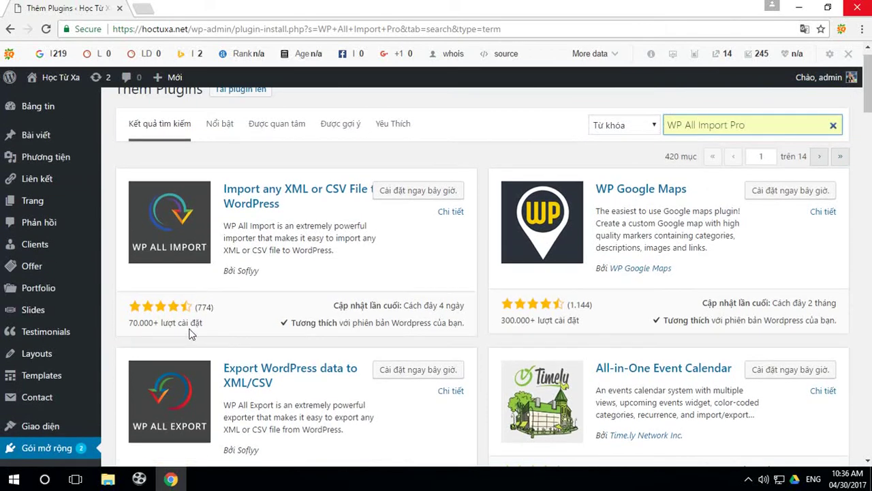
click(404, 193)
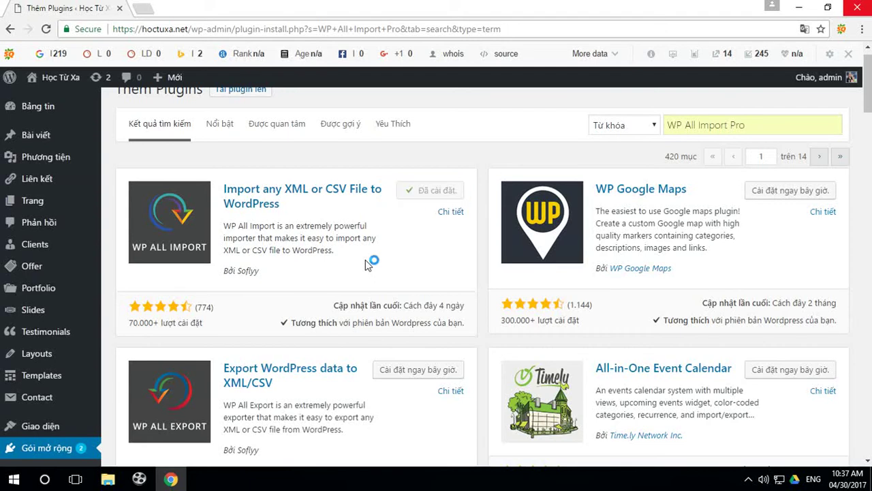
click(446, 193)
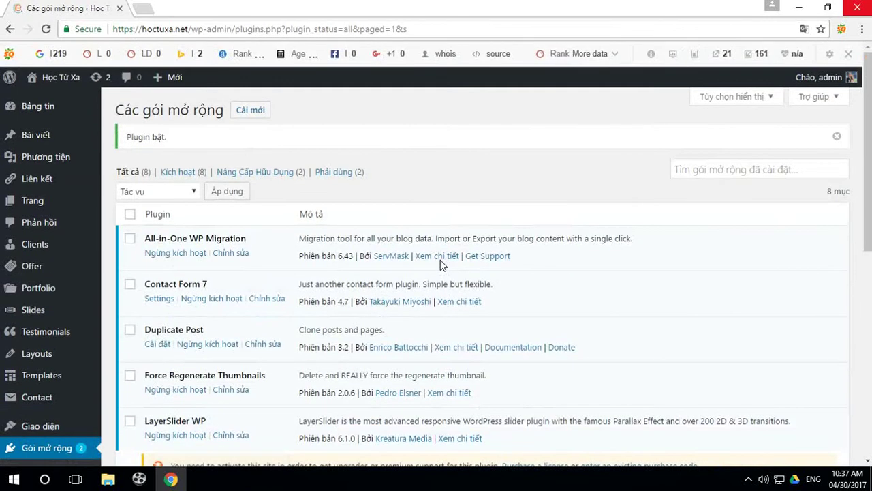
Review the installed plugins list, including the version and update notices of each plugin.
scroll(449, 269, down, 3)
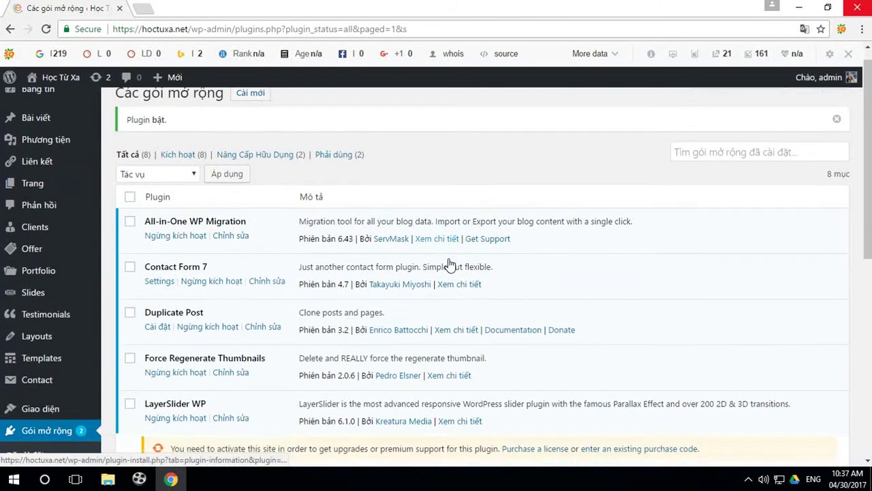
scroll(460, 280, up, 3)
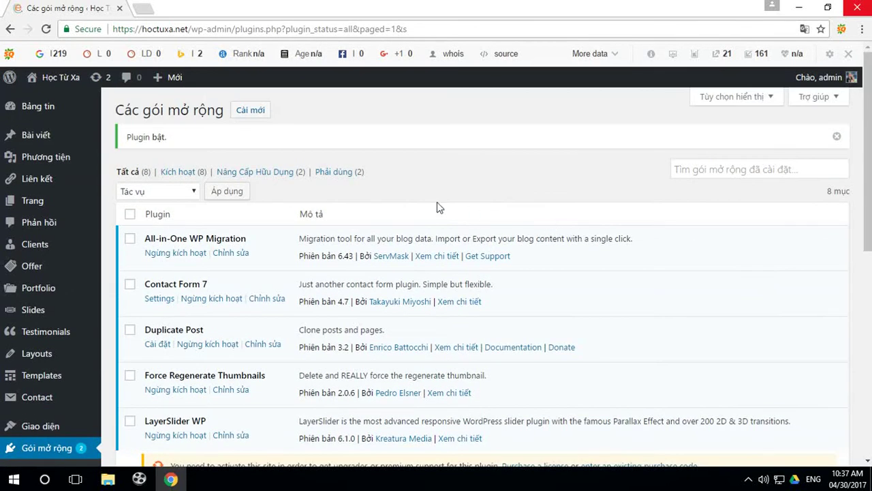
scroll(507, 238, down, 8)
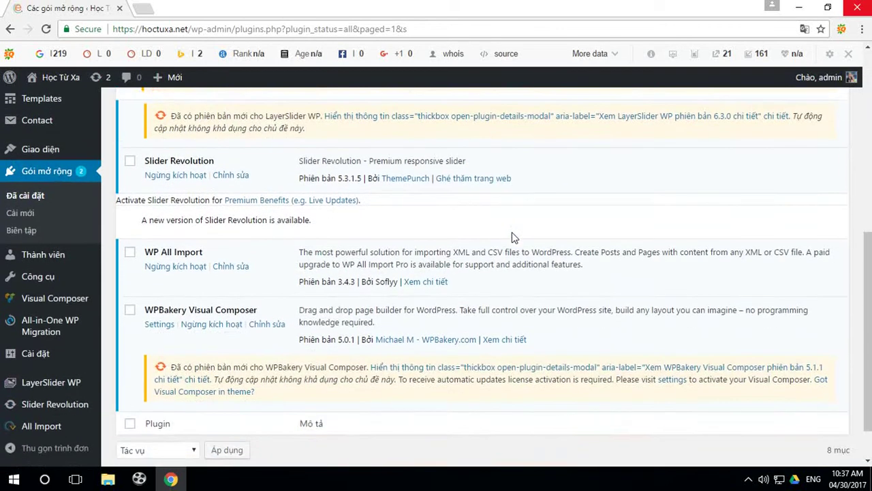
scroll(514, 236, up, 8)
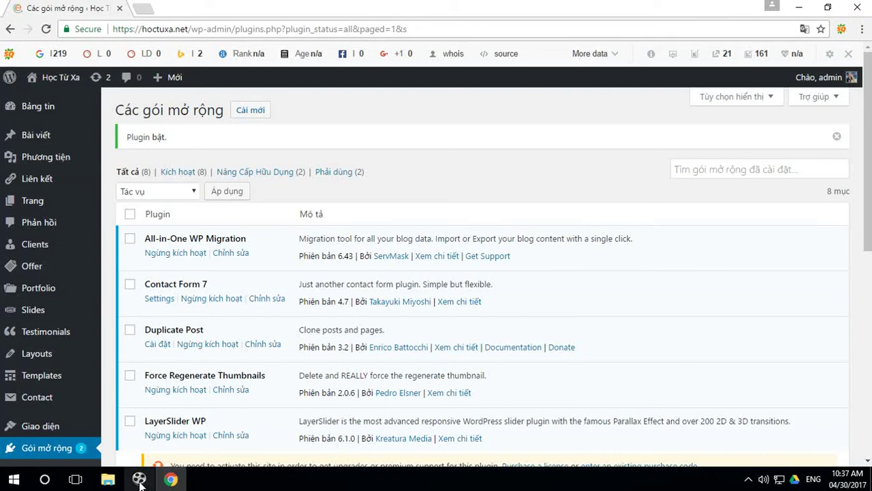
mouse_move(141, 483)
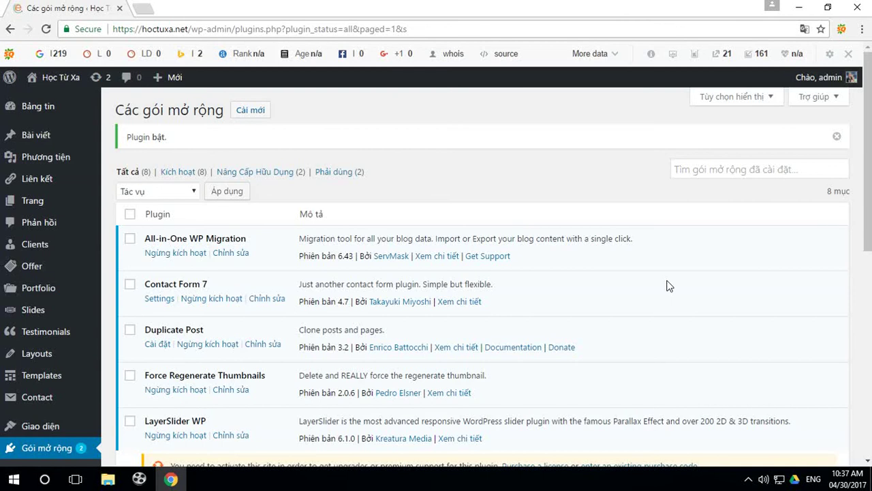
scroll(703, 283, down, 2)
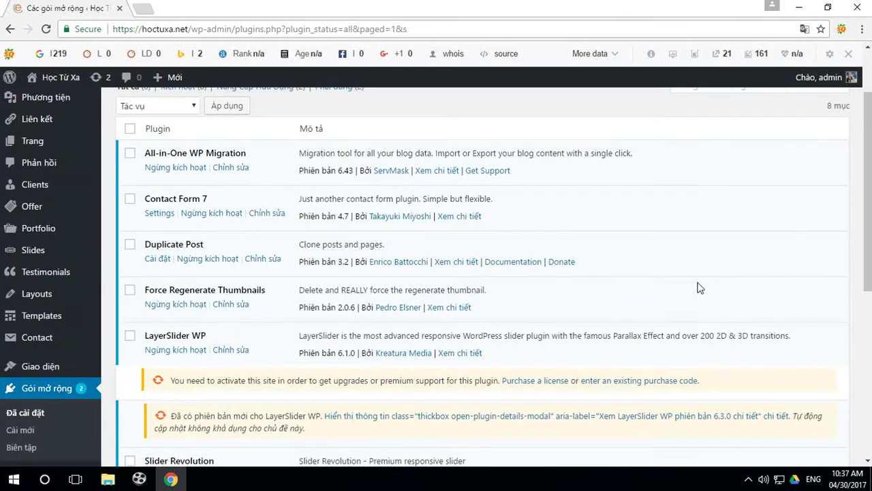
scroll(681, 292, down, 4)
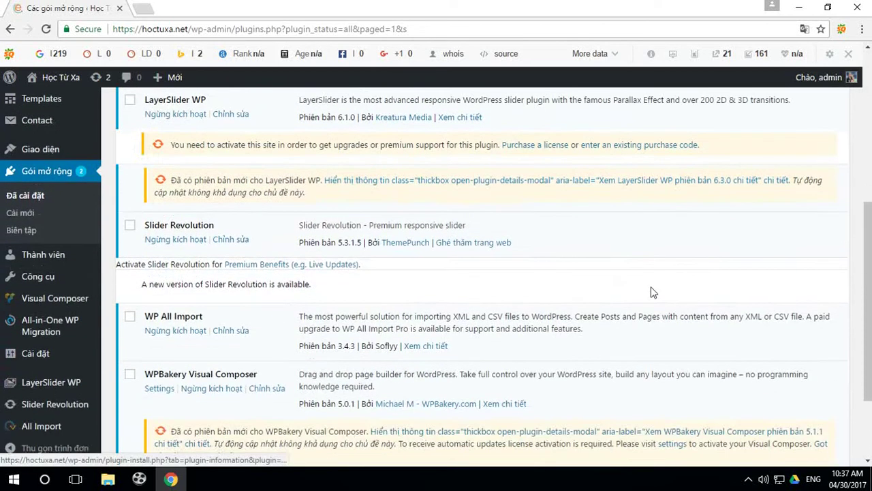
scroll(641, 286, up, 4)
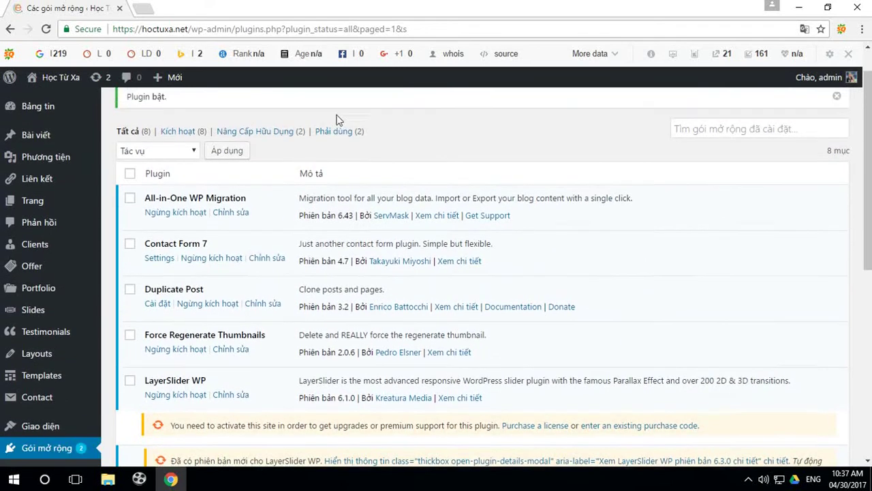
scroll(336, 120, up, 1)
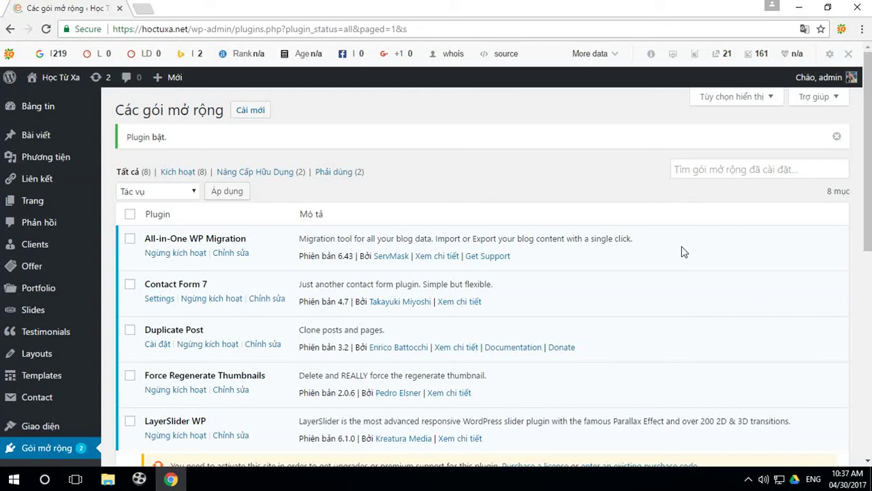
scroll(114, 334, down, 1)
mouse_move(94, 340)
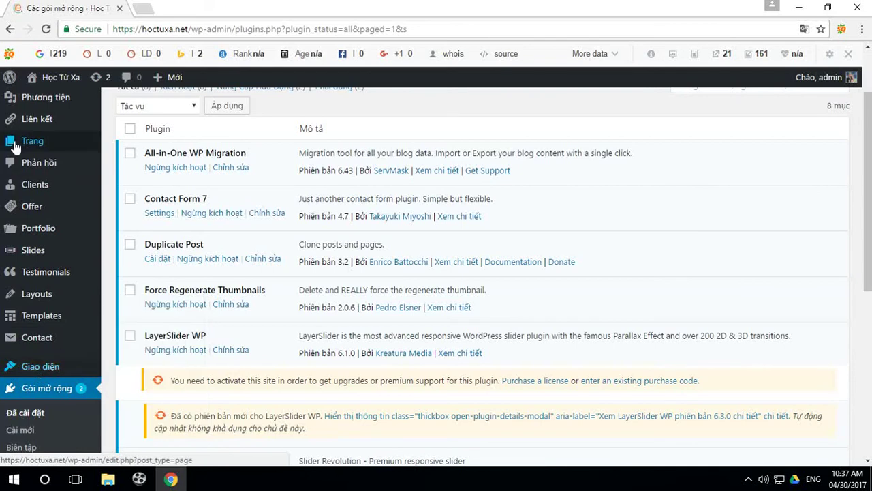
Open a new blank post and check the shortcode options offered in its visual editor, without inserting anything.
scroll(15, 146, up, 1)
click(174, 78)
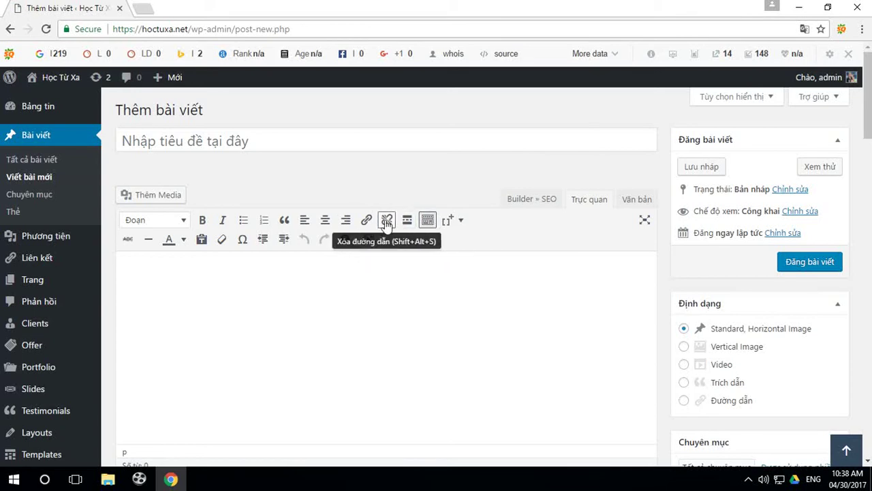
click(461, 220)
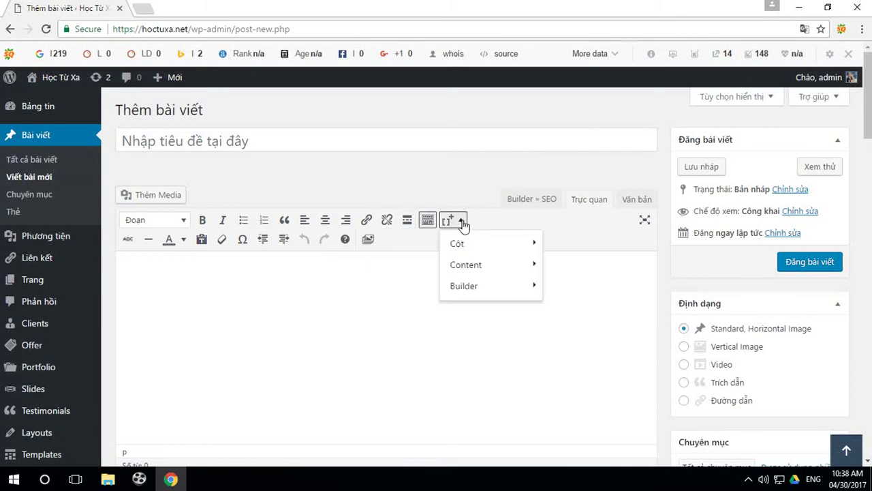
click(384, 308)
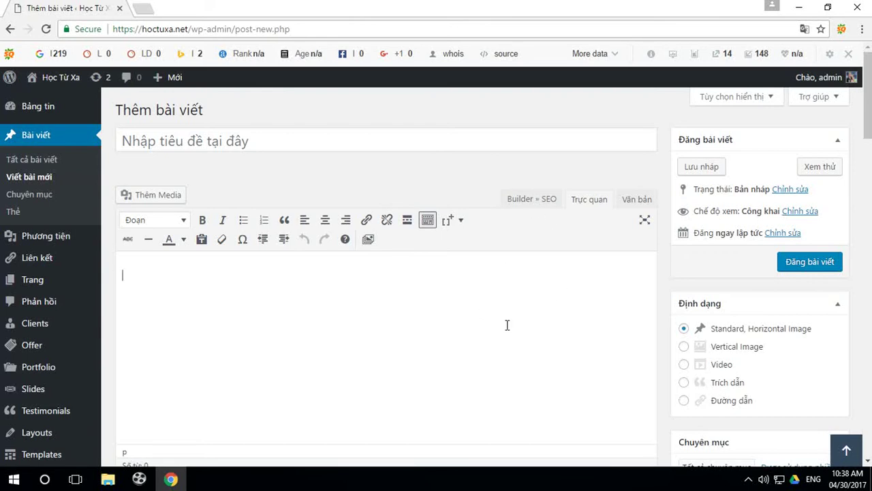
Search the add-new-plugin catalogue for "Button shortcode".
scroll(111, 389, down, 2)
mouse_move(54, 401)
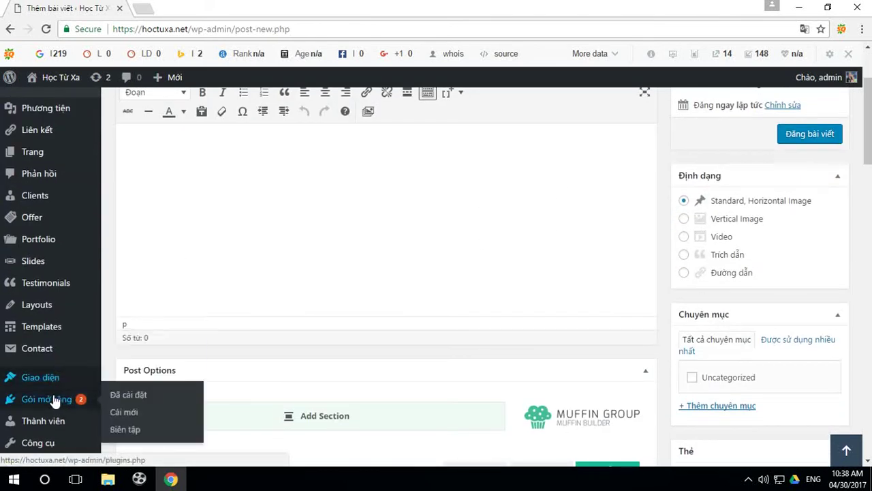
click(47, 402)
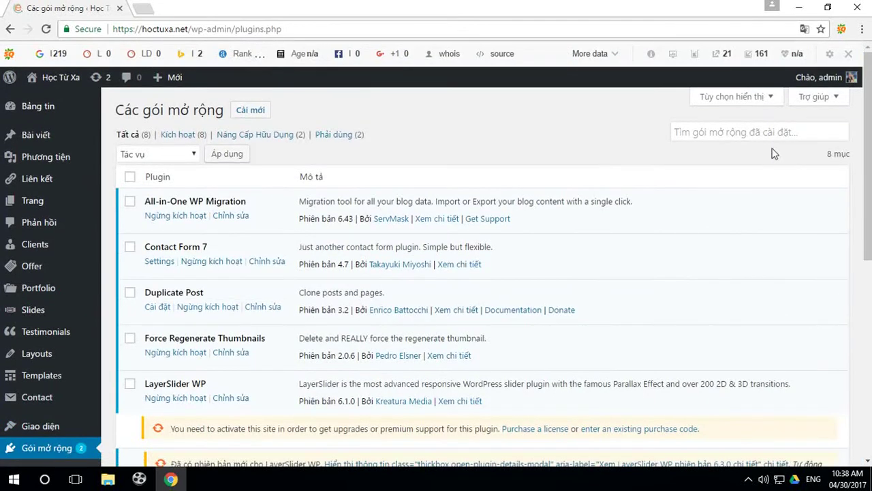
click(250, 110)
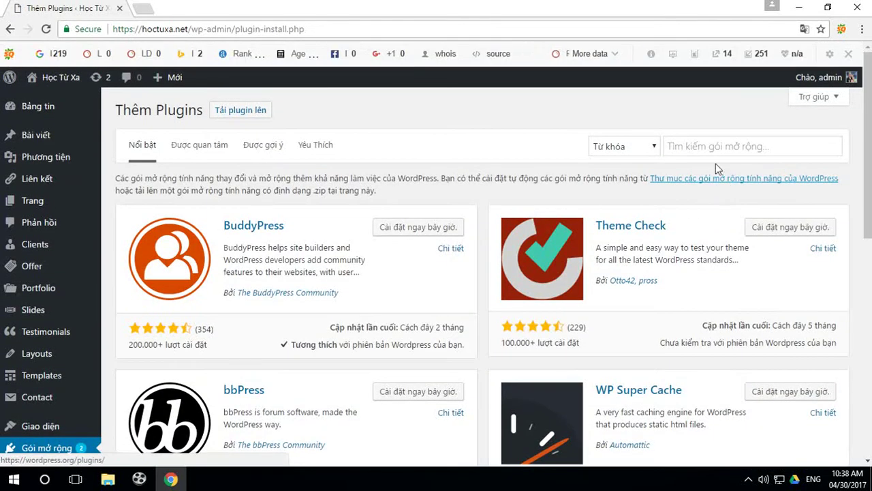
click(711, 146)
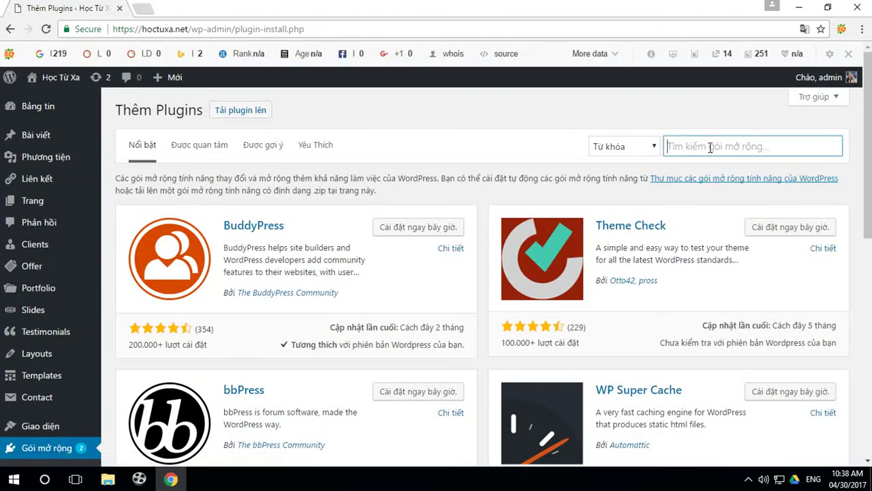
text(bu)
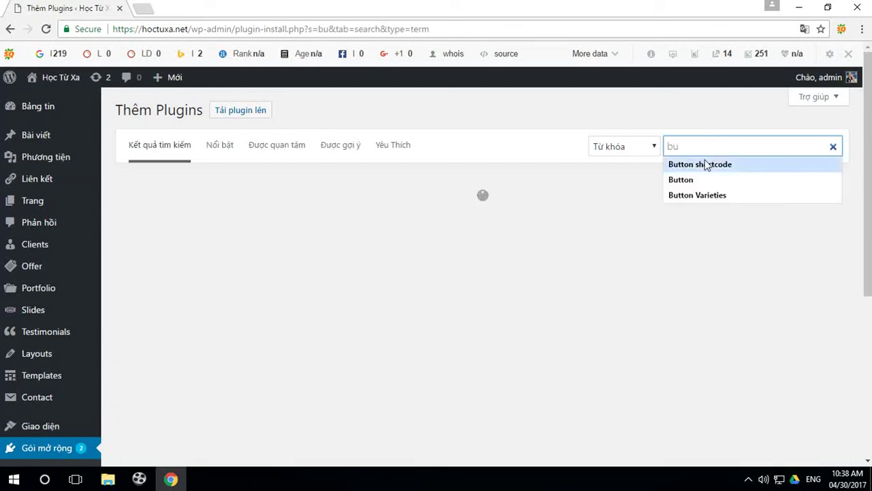
click(705, 166)
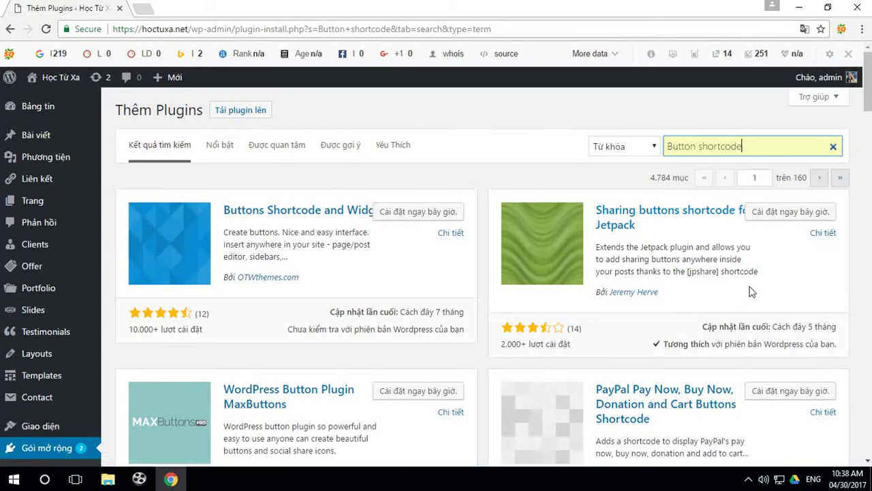
Find the "WP Shortcode by MyThemeShop" plugin among the search results, then install and activate it.
scroll(759, 290, down, 1)
scroll(761, 292, down, 5)
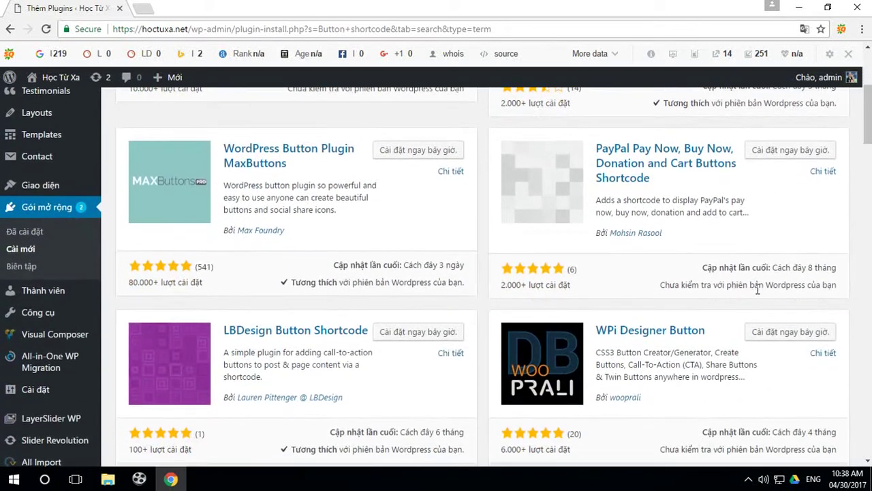
scroll(752, 300, down, 3)
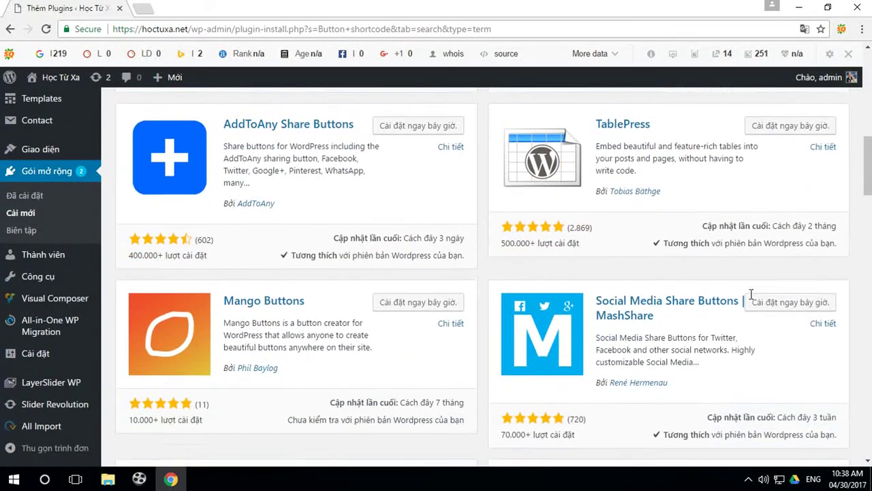
scroll(752, 300, down, 1)
scroll(751, 298, down, 2)
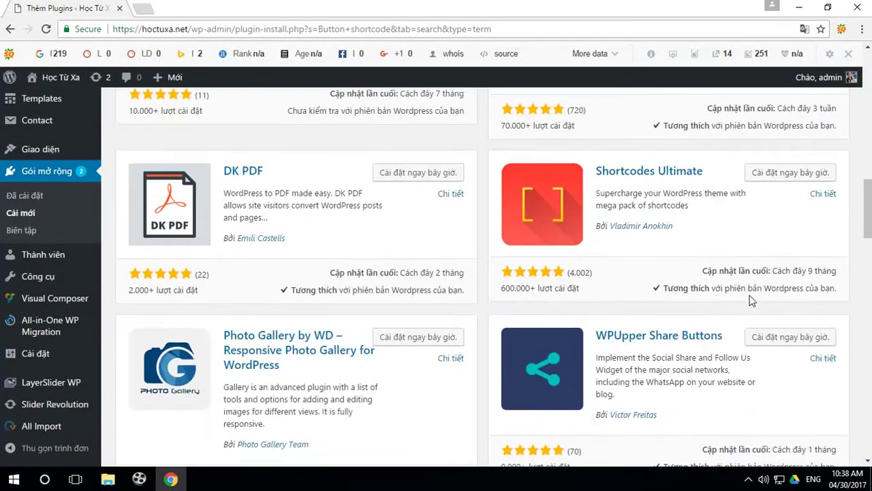
scroll(758, 294, down, 2)
scroll(758, 292, down, 6)
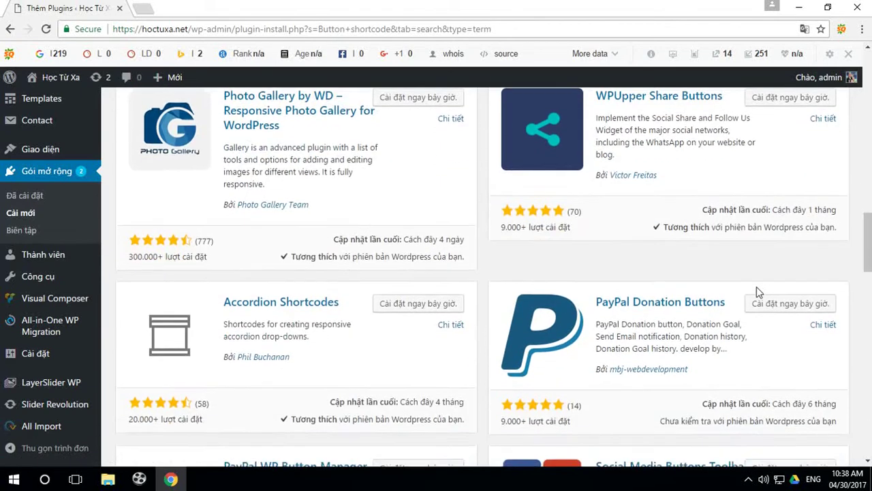
scroll(757, 288, down, 5)
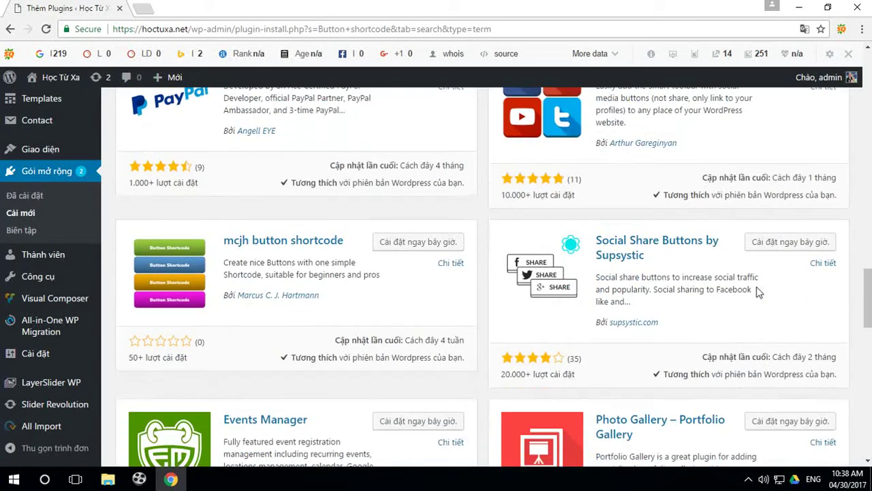
scroll(757, 291, down, 4)
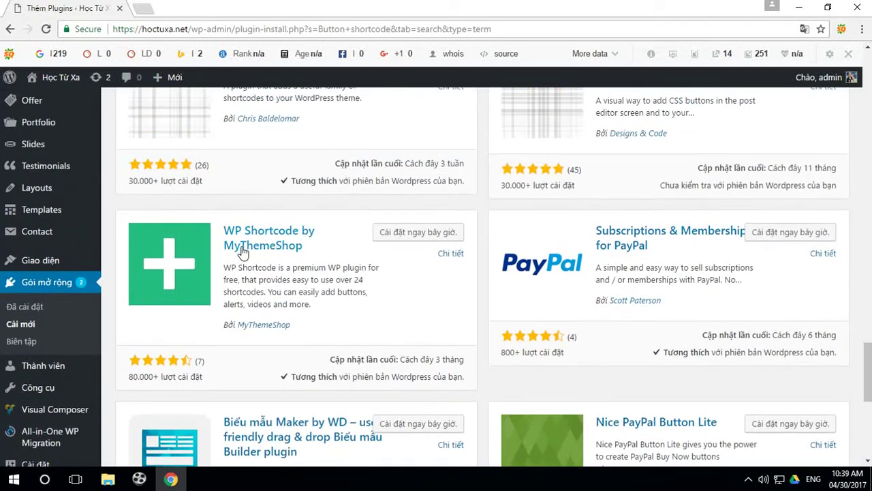
click(427, 236)
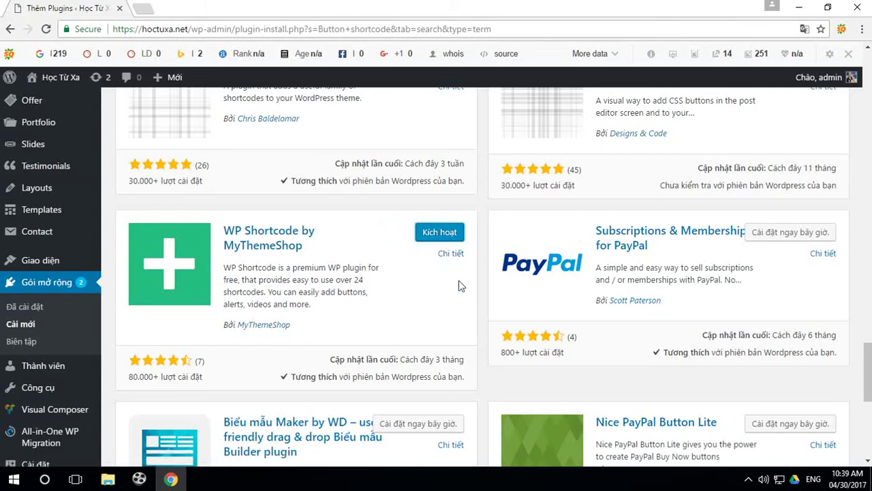
click(442, 235)
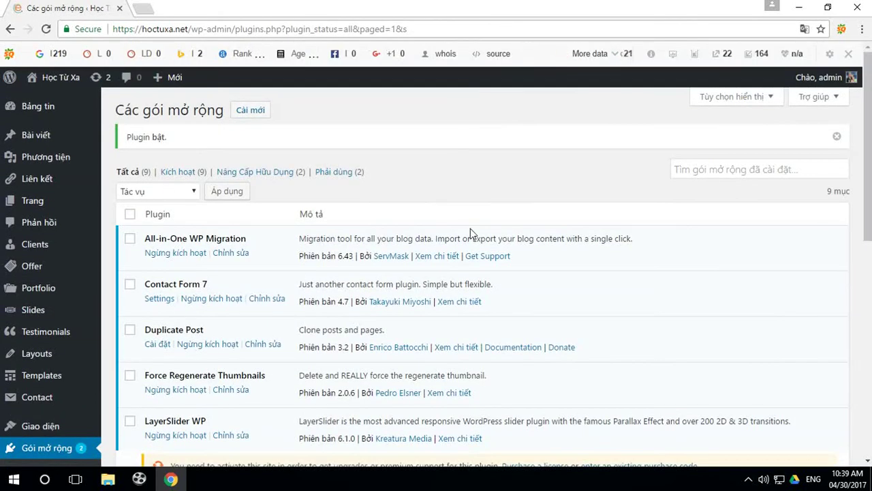
Deactivate the All-in-One WP Migration plugin and delete it from the site.
scroll(477, 232, down, 2)
scroll(484, 253, up, 2)
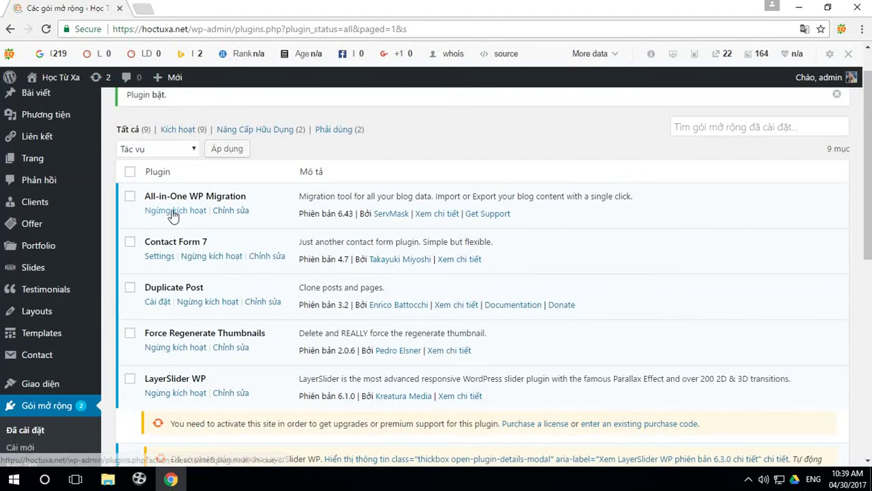
click(173, 214)
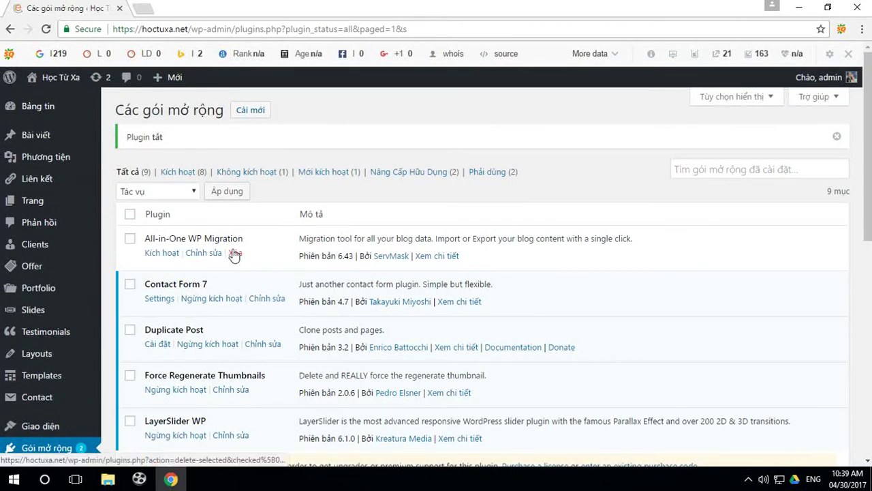
click(235, 253)
click(488, 107)
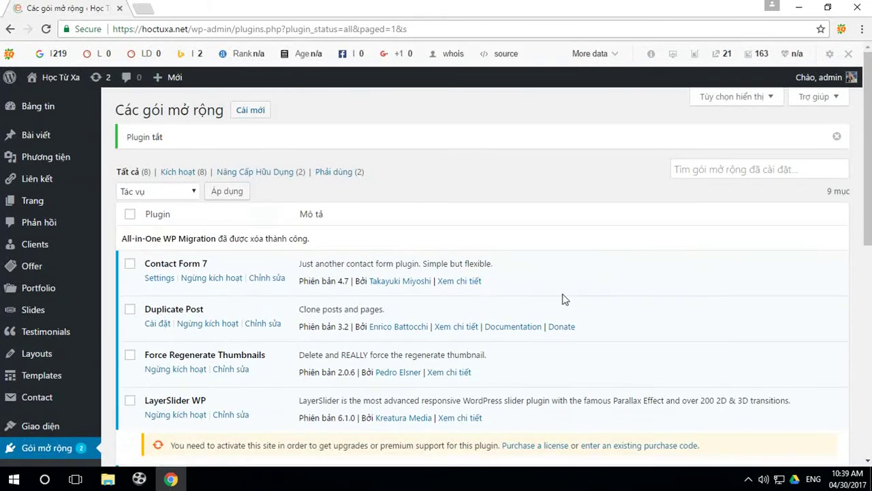
Look over the remaining installed plugins and open a new blank post to check its editor toolbar.
scroll(562, 298, down, 8)
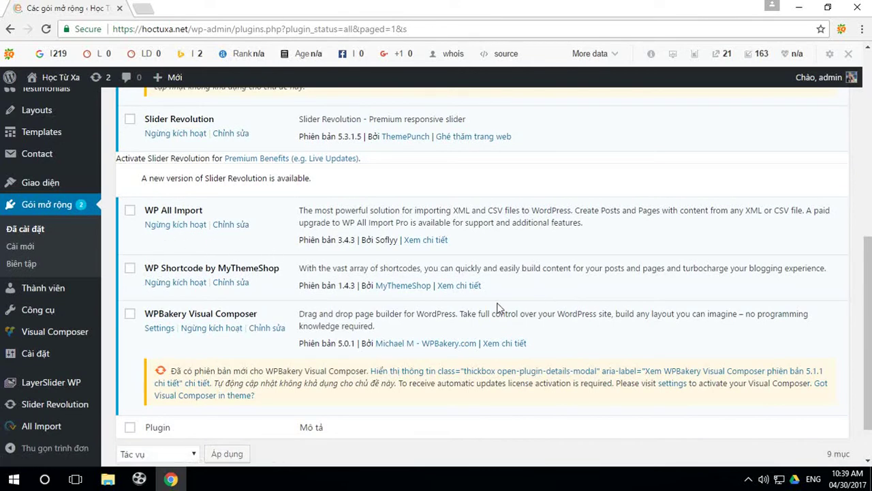
scroll(497, 308, down, 1)
scroll(497, 303, up, 4)
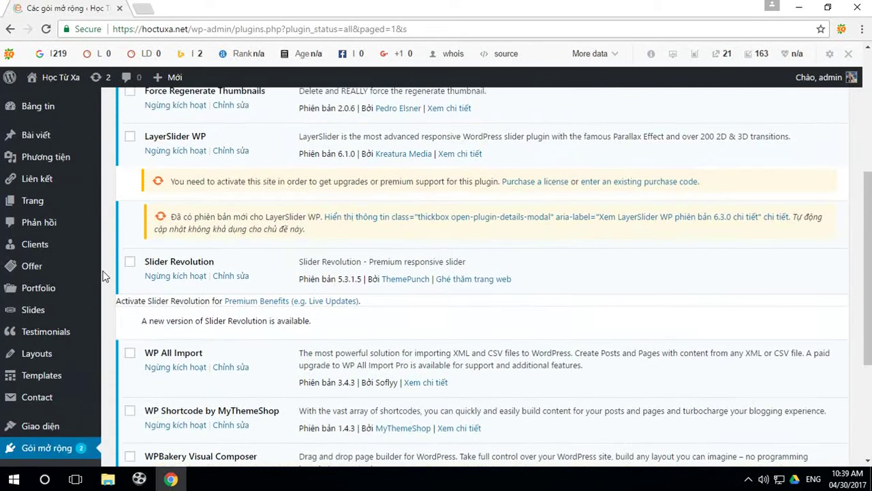
scroll(103, 276, up, 1)
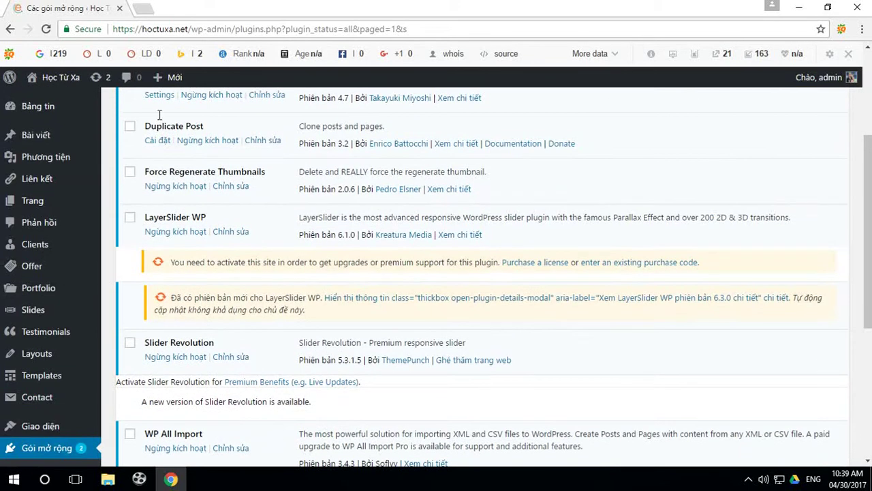
click(178, 82)
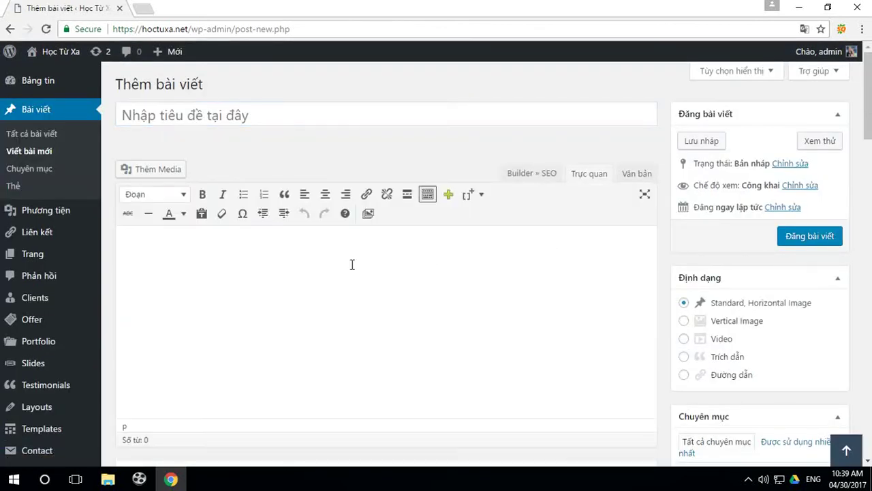
click(352, 264)
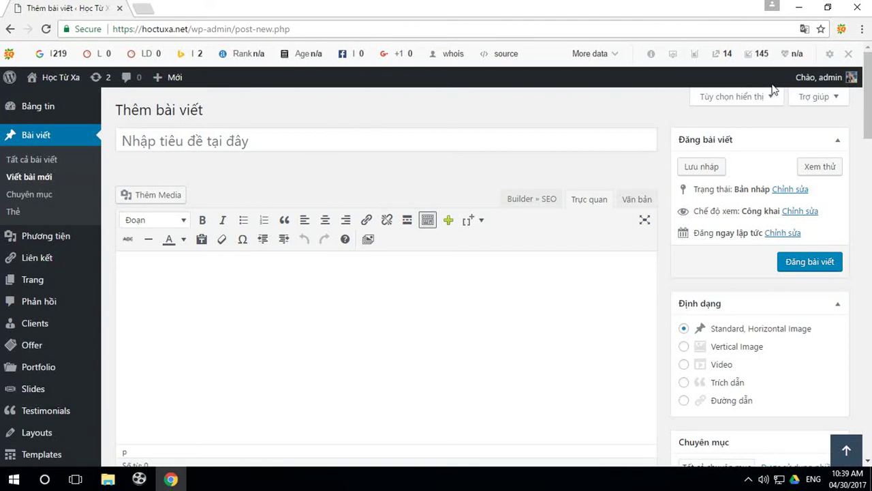
Switch the post editor to its text (Văn bản) view and check the image address prompt without inserting anything.
click(638, 200)
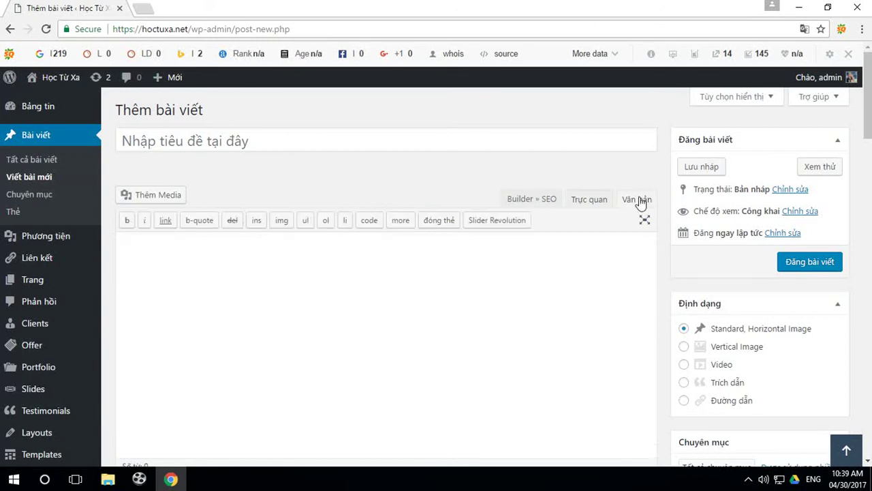
click(281, 220)
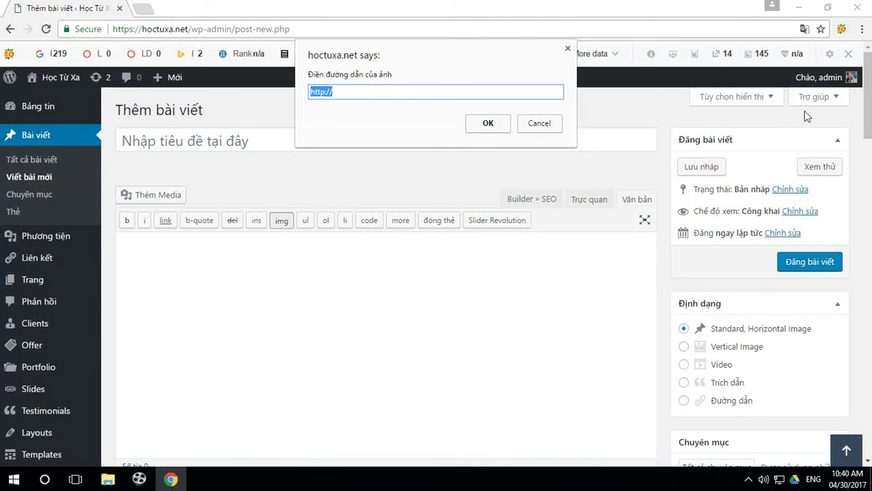
click(535, 126)
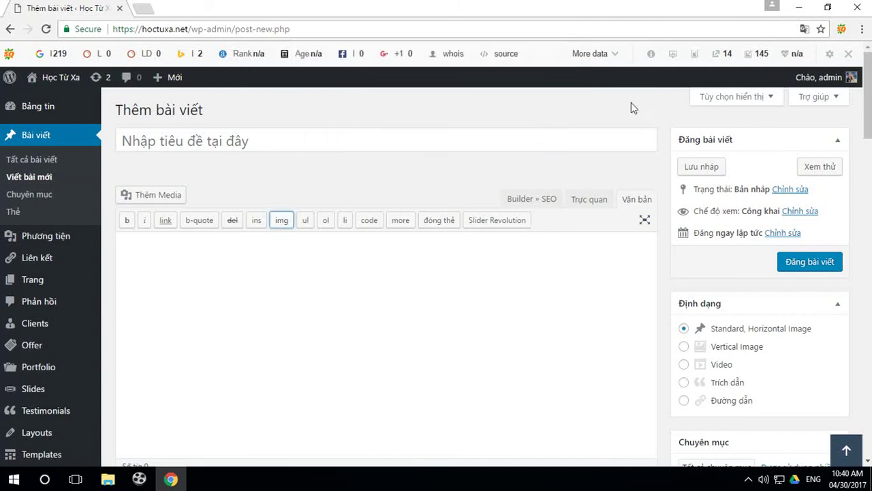
Open unica.csv in Excel, dismiss the activation wizard and widen columns A and B to show the full course names and image addresses.
click(798, 8)
double_click(71, 156)
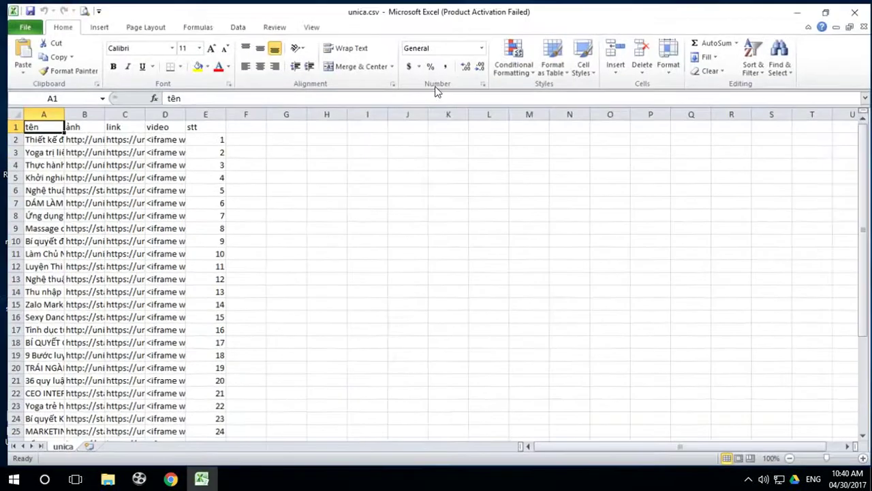
click(462, 72)
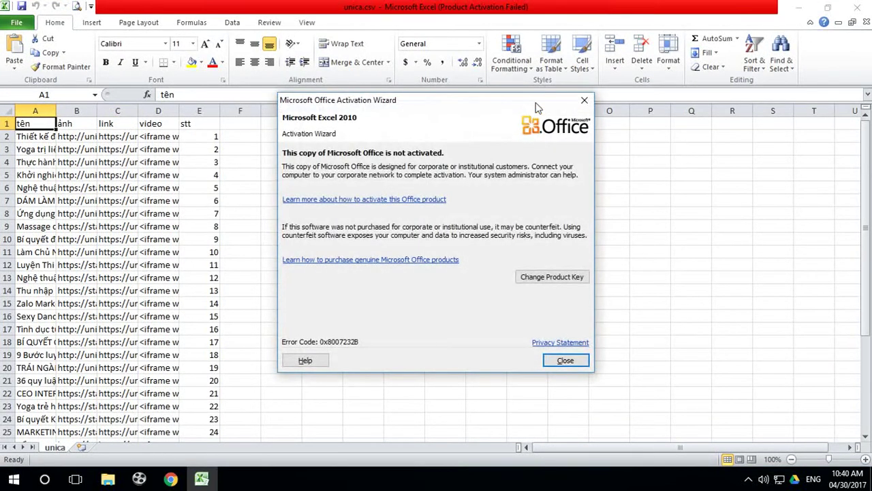
click(579, 101)
drag(101, 112, 541, 110)
drag(57, 111, 354, 110)
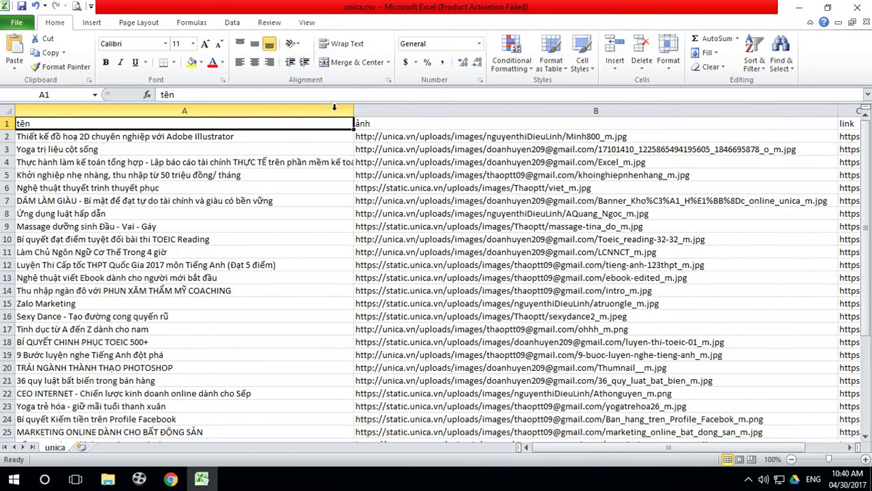
Copy the course name from cell A2 into the WordPress post title: "Thiết kế đồ hoạ 2D chuyên nghiệp với Adobe Illustrator".
click(106, 136)
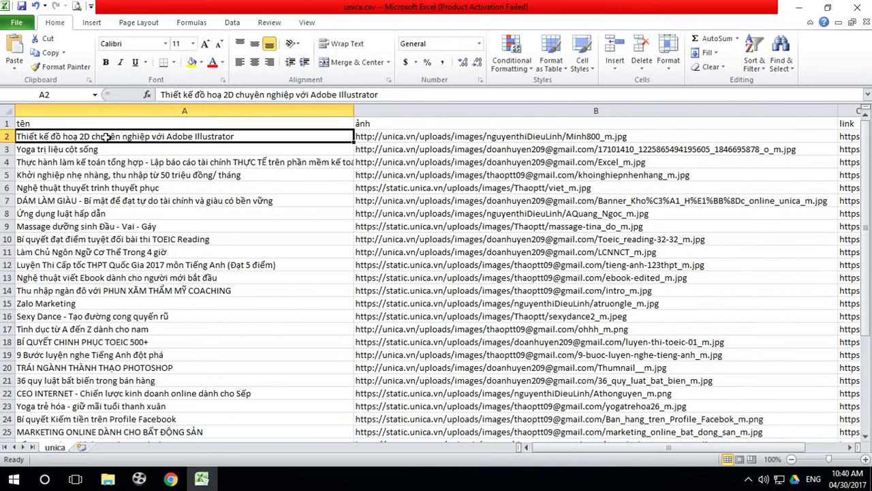
key(ctrl+c)
click(171, 480)
click(199, 138)
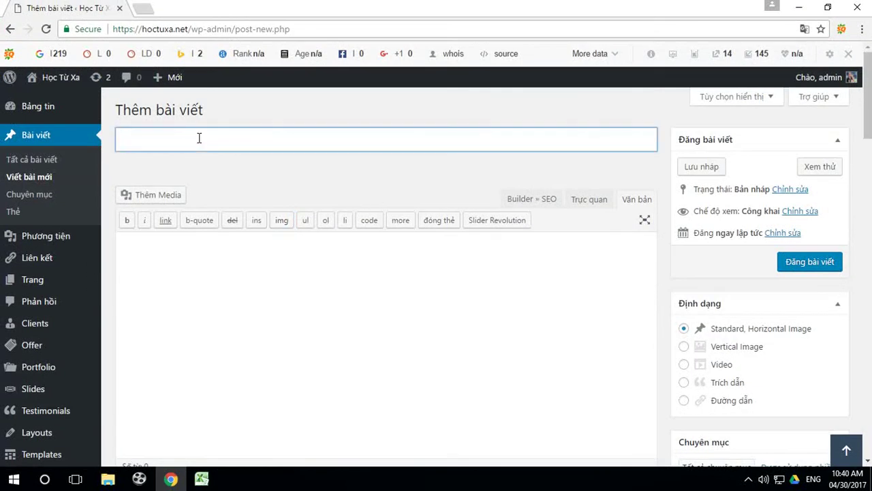
key(ctrl+v)
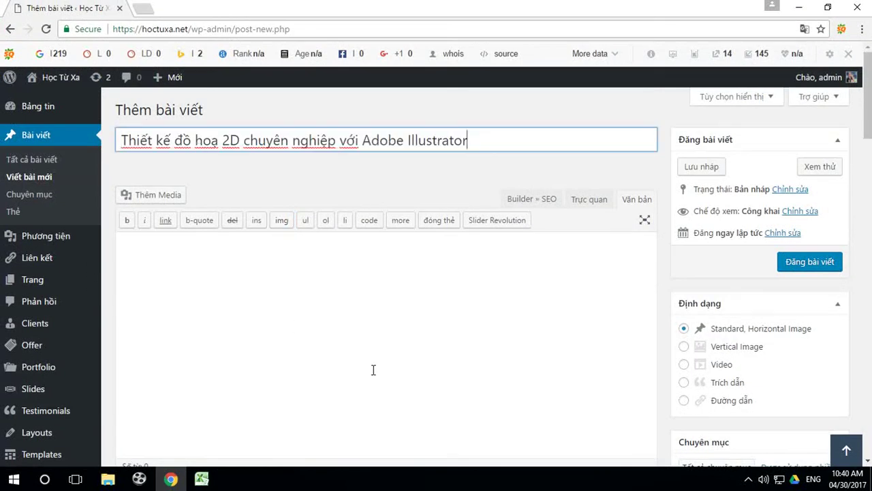
Start inserting an image in the post body, using the image address copied from cell B2 of unica.csv.
click(400, 371)
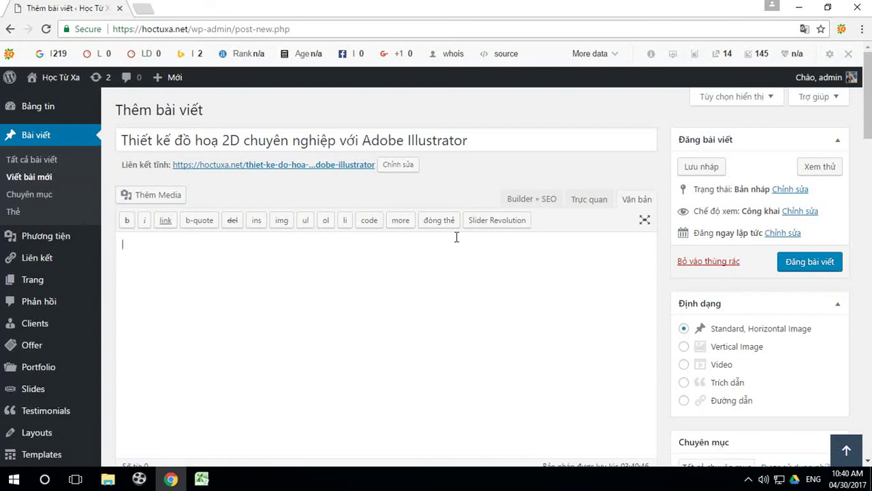
click(282, 220)
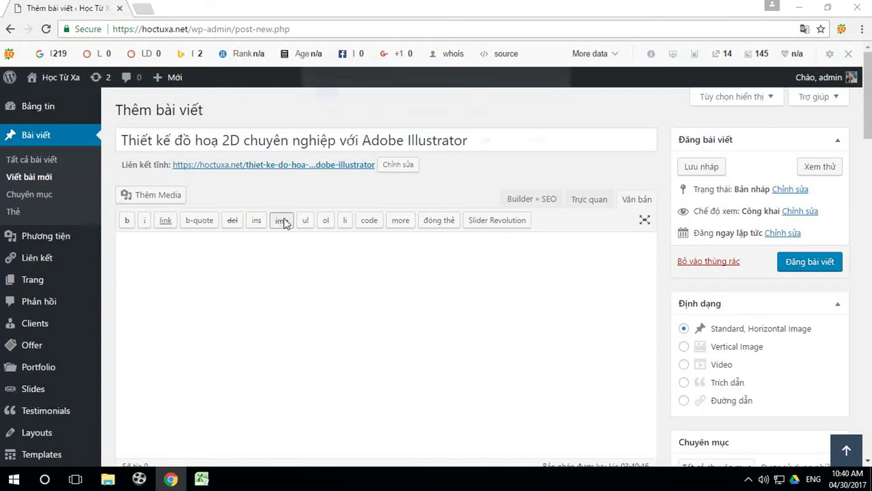
click(202, 479)
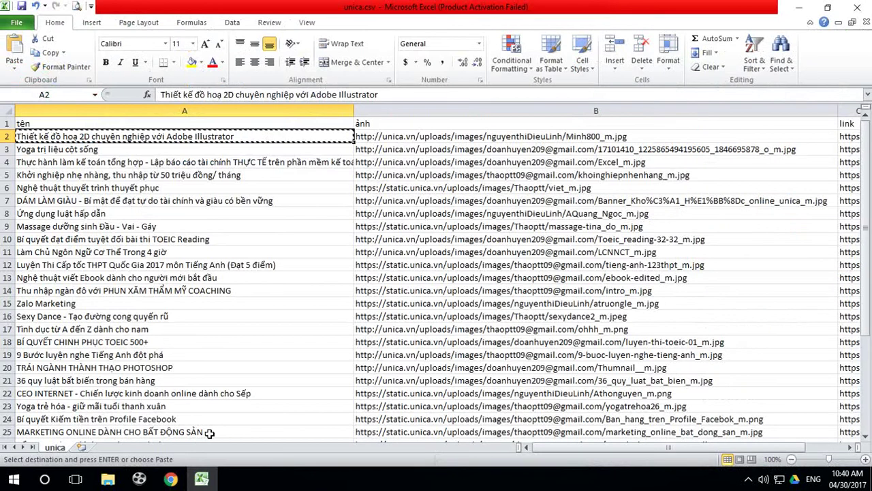
click(444, 137)
key(ctrl+c)
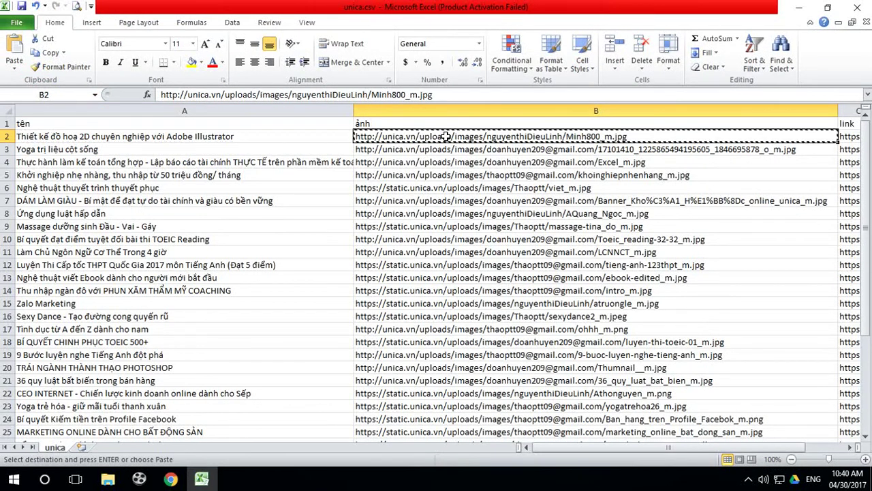
click(171, 479)
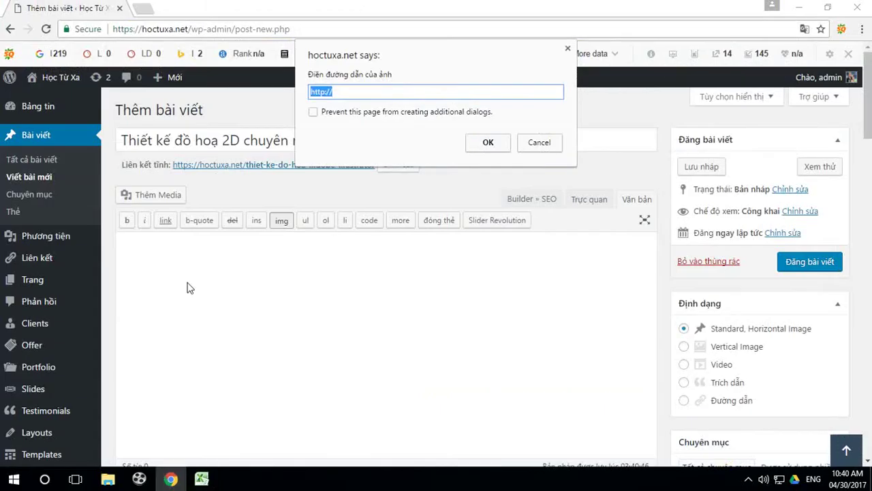
key(ctrl+v)
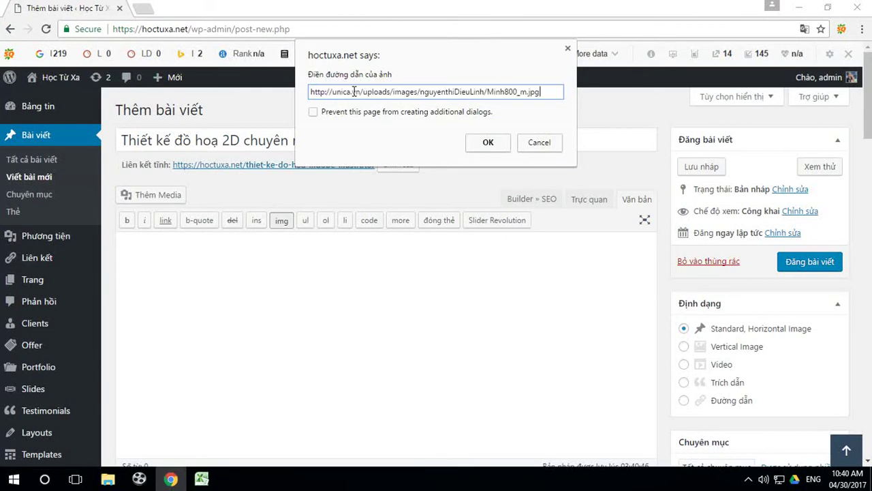
click(488, 144)
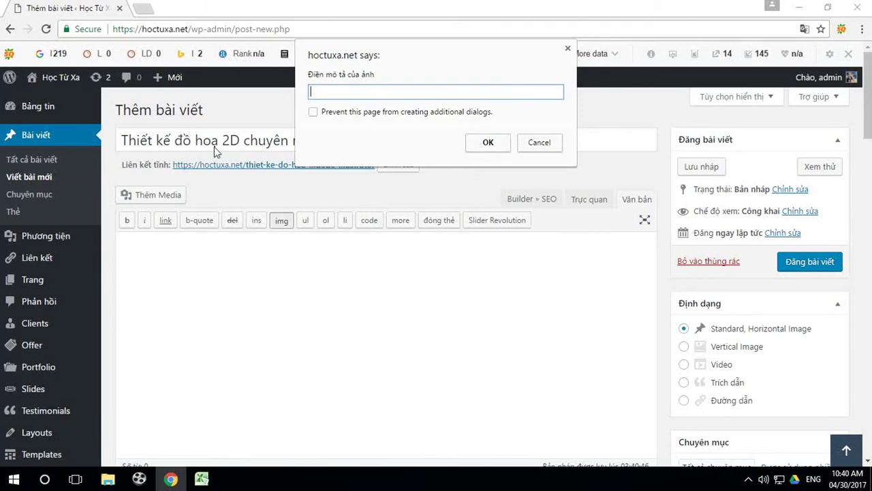
Set the image description to the course name copied from cell A2 of unica.csv and insert the image.
click(201, 479)
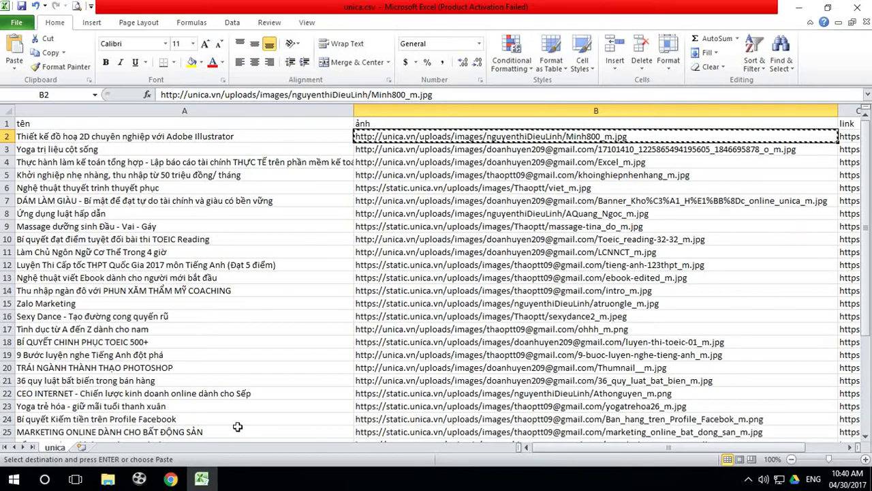
click(81, 136)
key(ctrl+c)
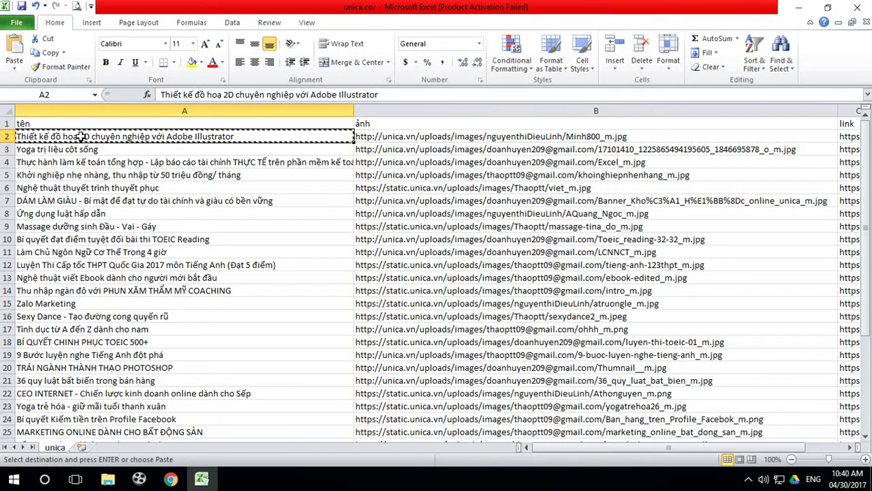
click(170, 479)
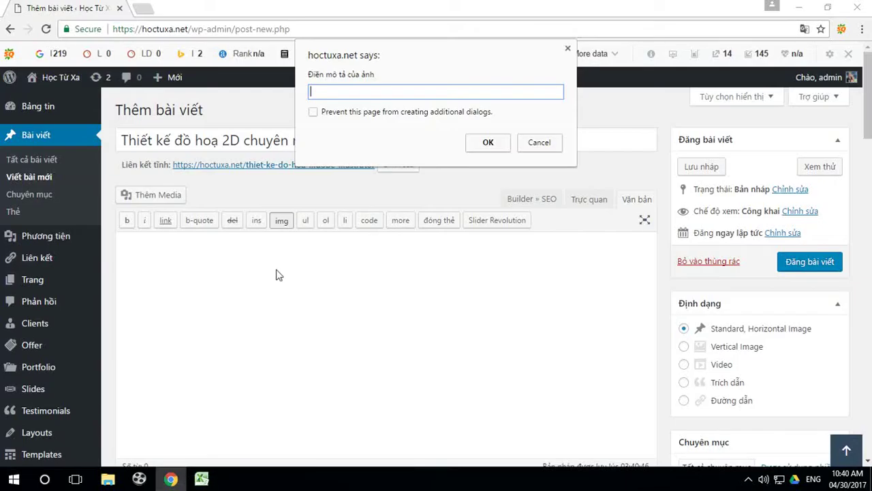
key(ctrl+v)
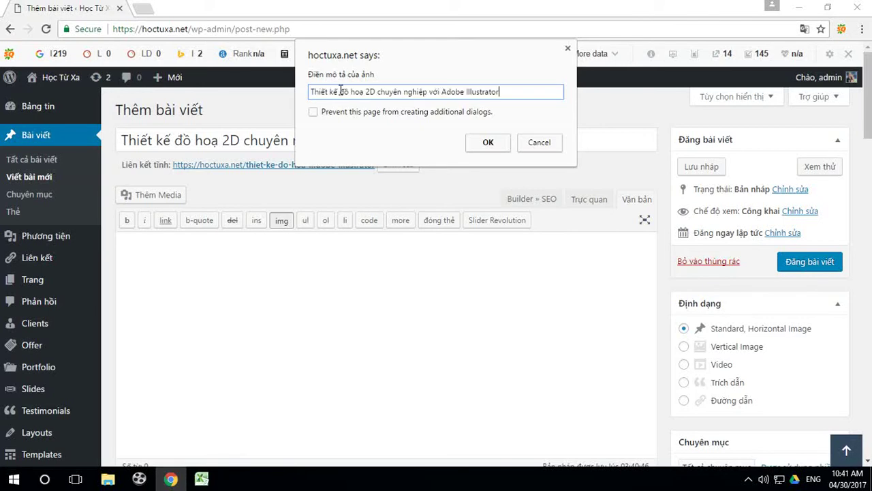
click(508, 143)
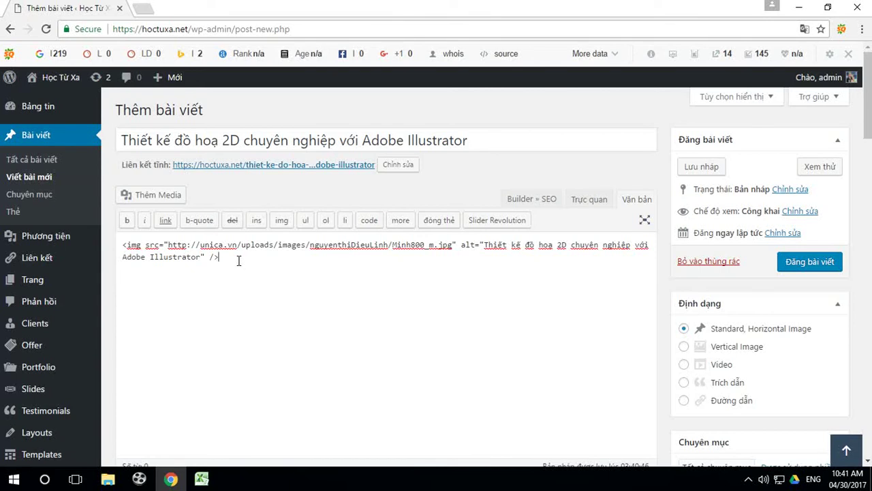
Switch the post editor to its visual (Trực quan) view and look over the inserted course image.
click(136, 267)
click(601, 199)
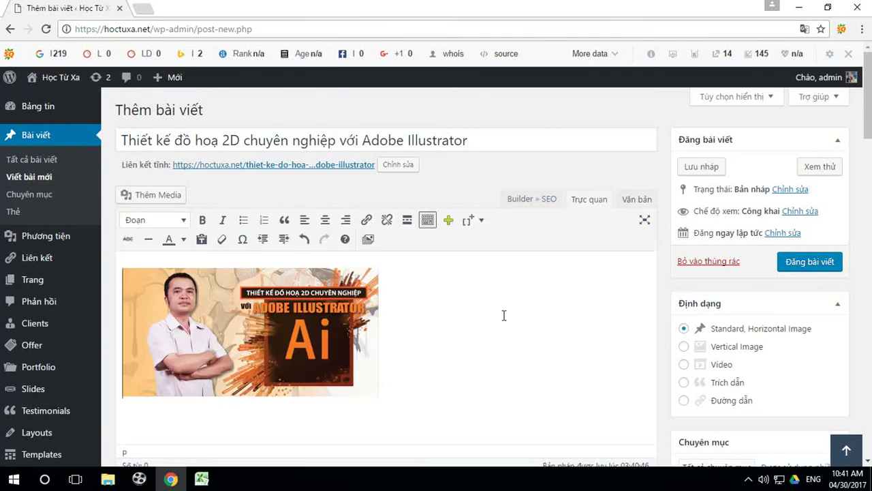
scroll(451, 276, down, 2)
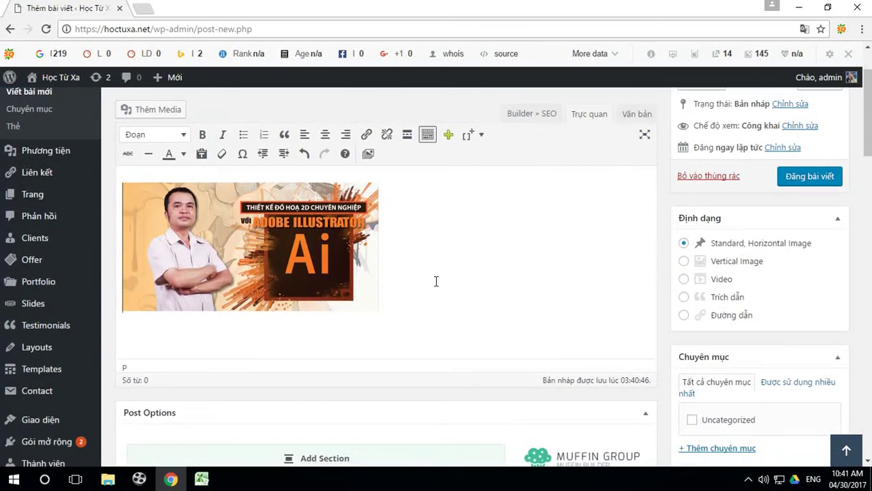
scroll(436, 281, up, 1)
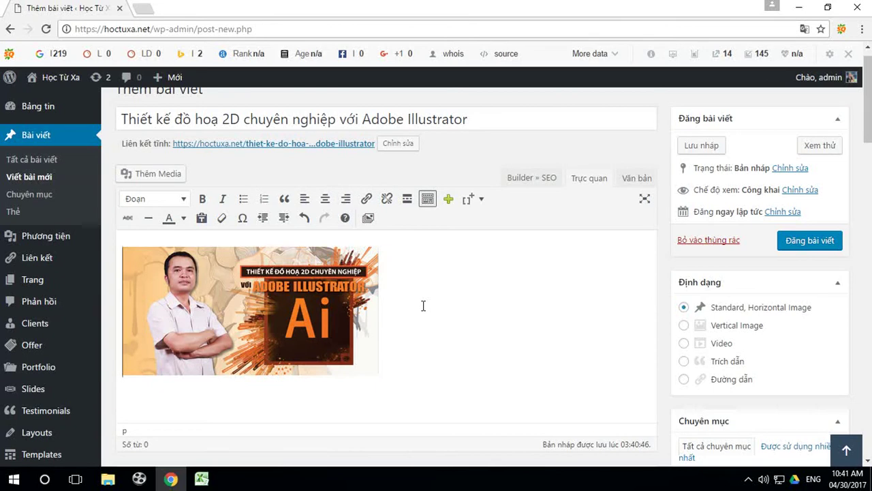
scroll(423, 306, down, 1)
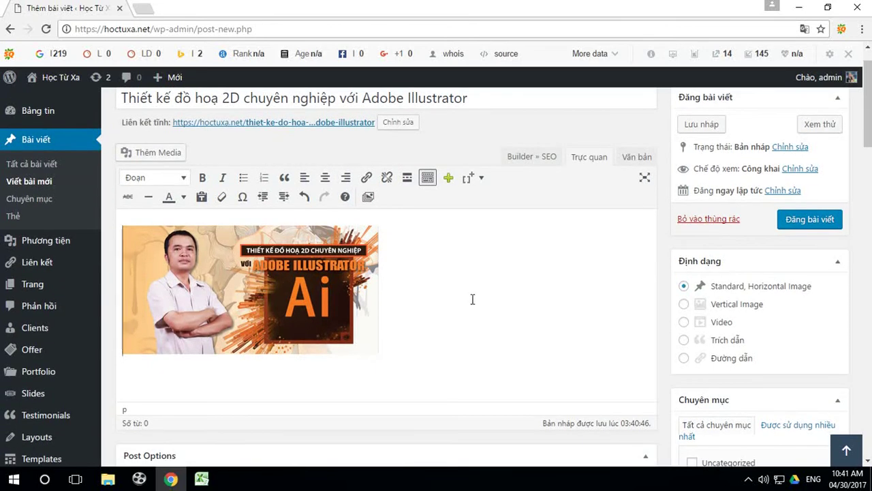
scroll(417, 316, down, 1)
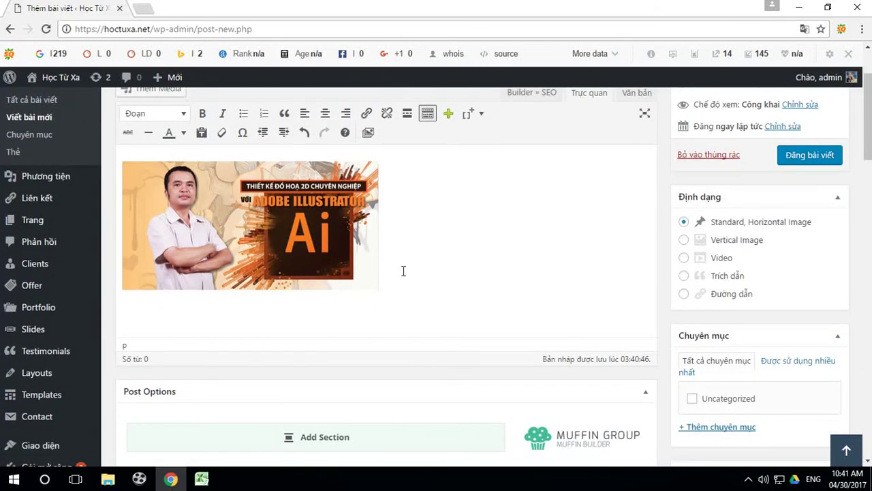
scroll(433, 257, up, 1)
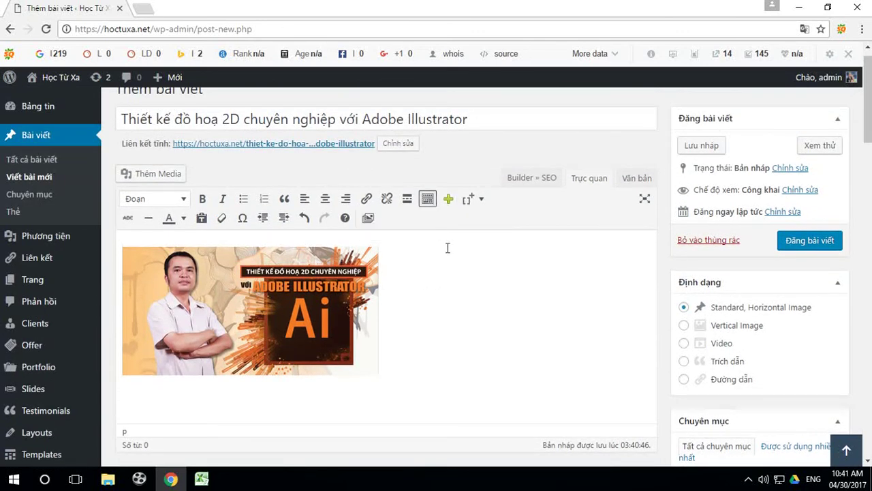
Open the Shortcode Panel from the post editor and select the Red Button shortcode.
click(448, 201)
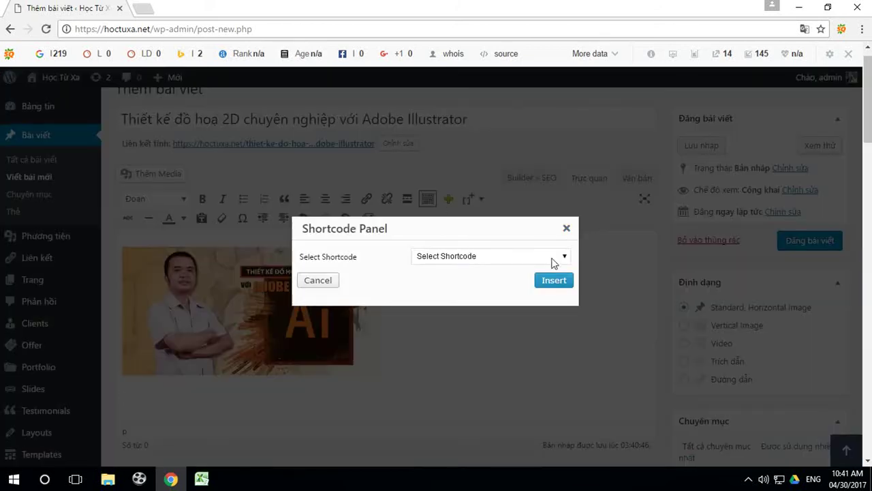
click(563, 259)
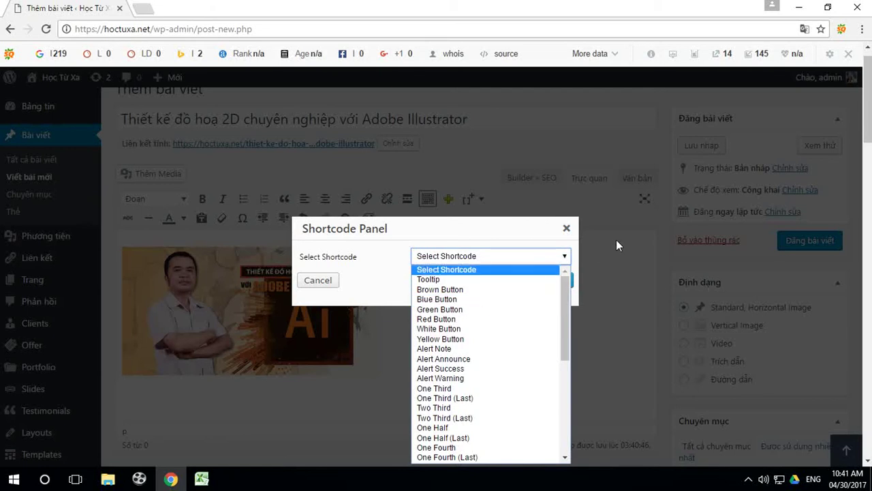
scroll(522, 324, down, 3)
scroll(525, 310, up, 4)
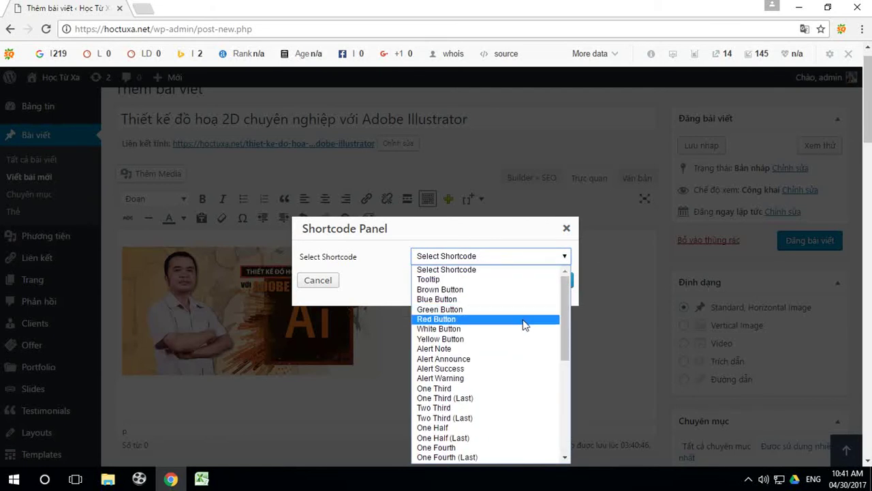
click(452, 320)
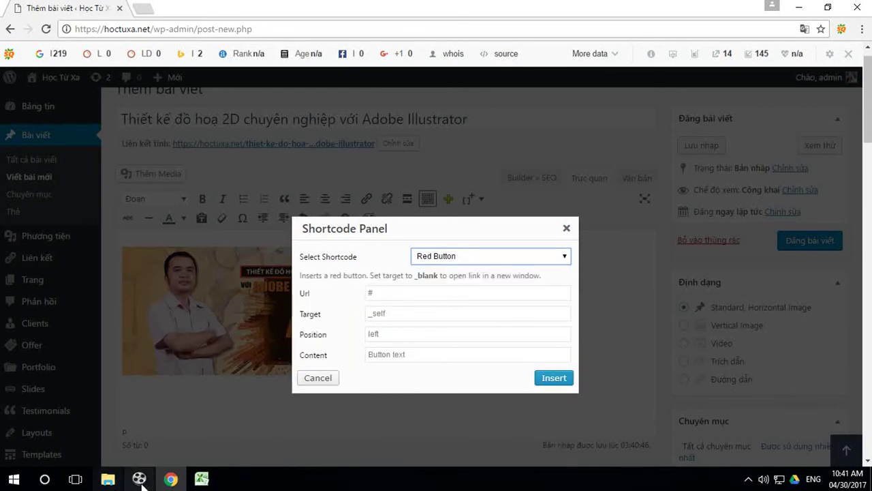
Copy the course link from cell C2 of unica.csv and paste it as the Red Button shortcode's Url.
click(201, 480)
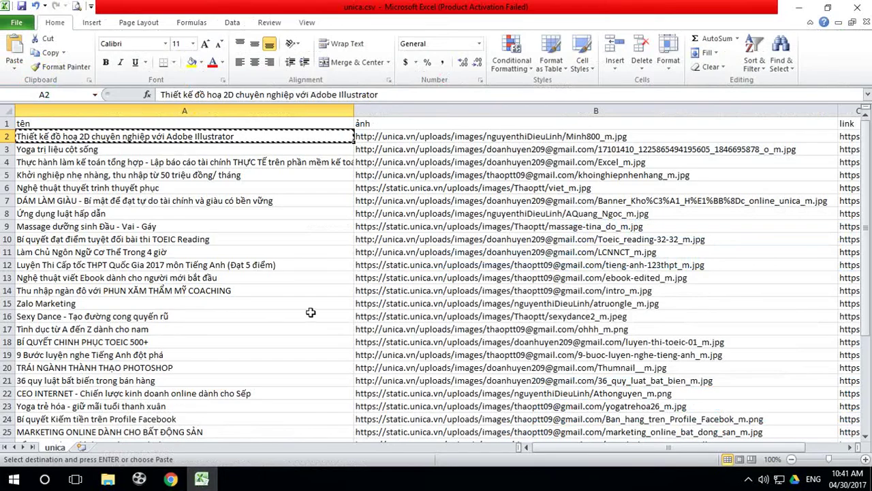
drag(604, 449, 727, 424)
drag(543, 111, 751, 113)
click(574, 134)
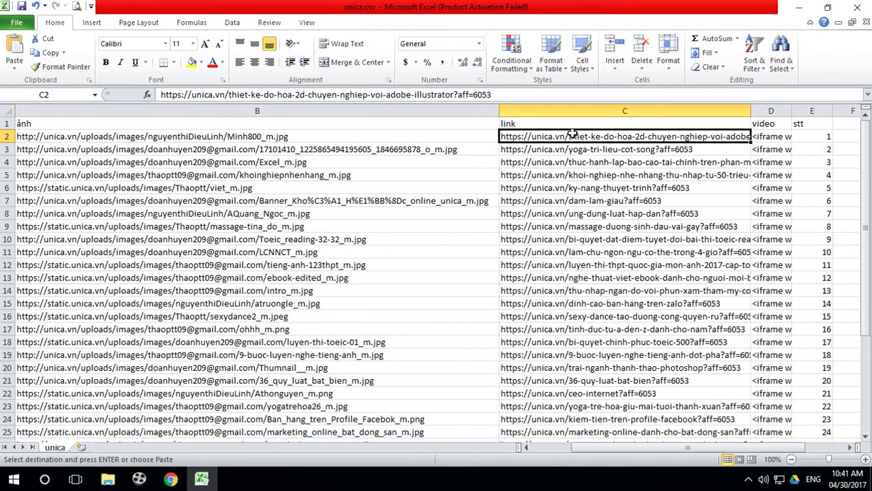
click(169, 480)
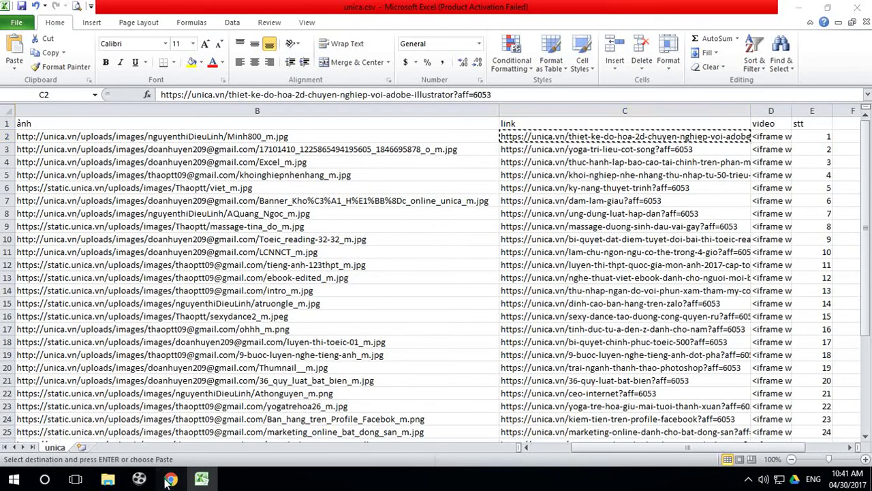
click(375, 290)
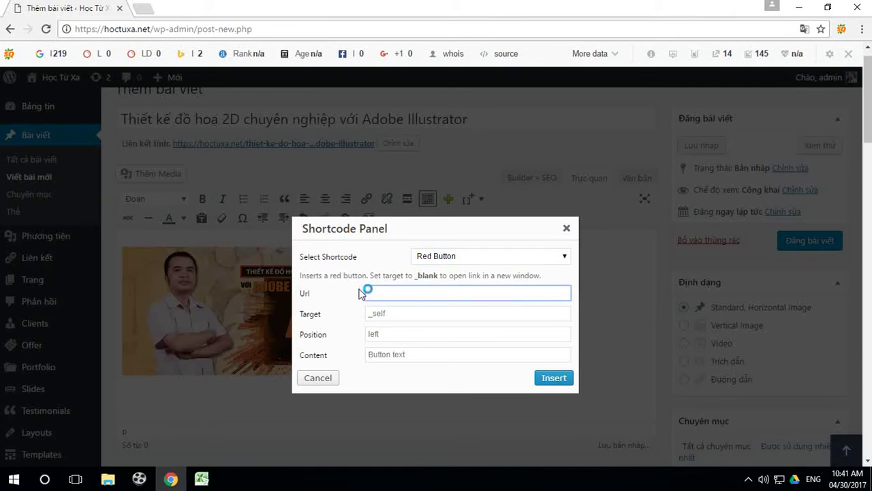
key(ctrl+v)
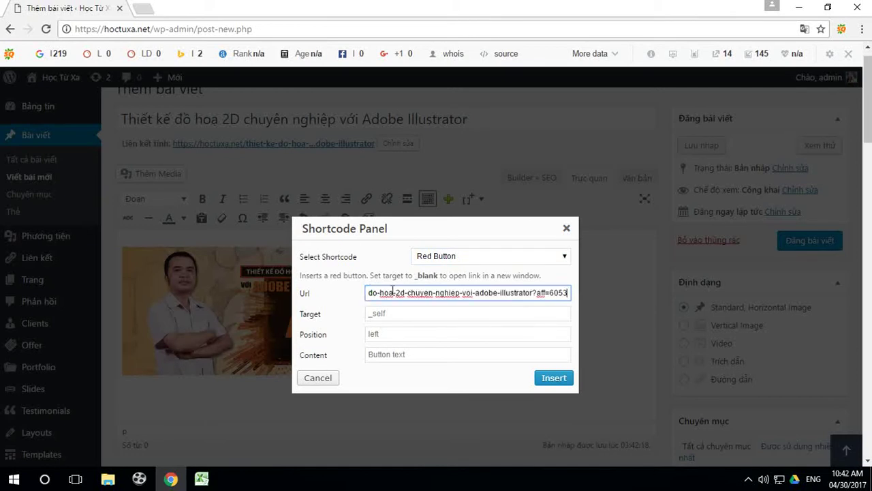
Set the red button's Target to _blank and its Position to center.
click(426, 316)
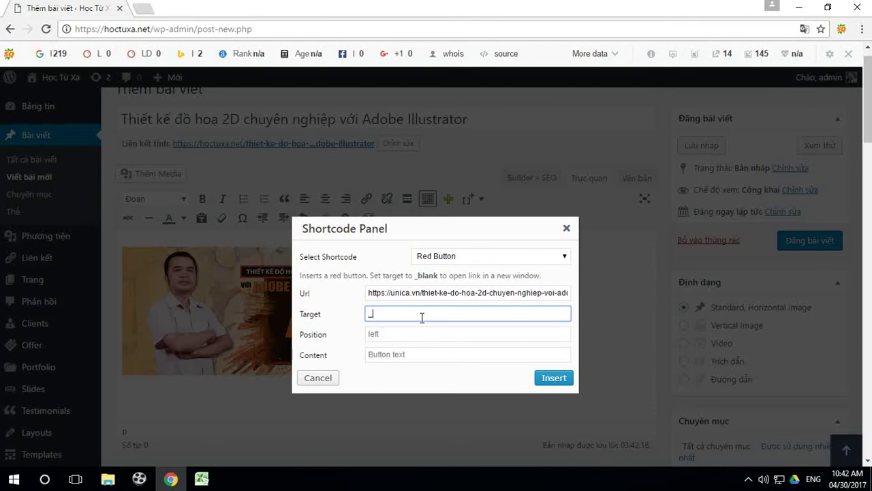
text(blank)
click(396, 337)
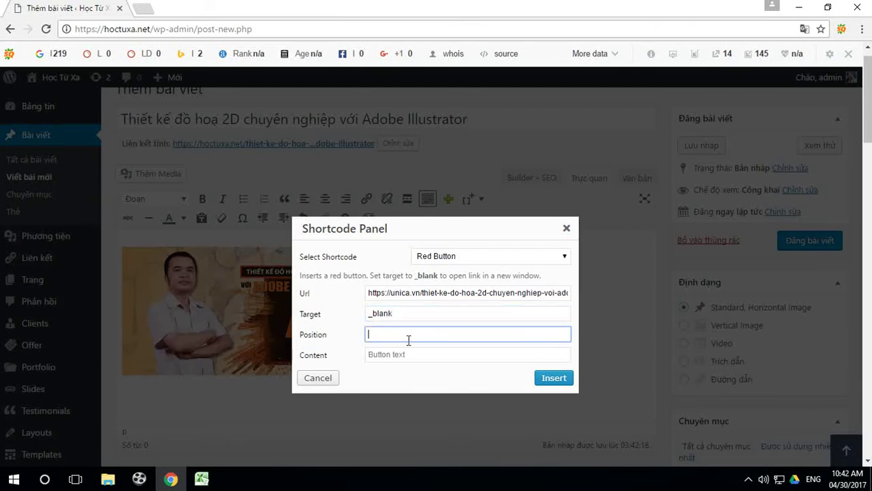
text(center)
Set the red button's Content to "Đăng ký" and insert the shortcode into the post.
click(421, 355)
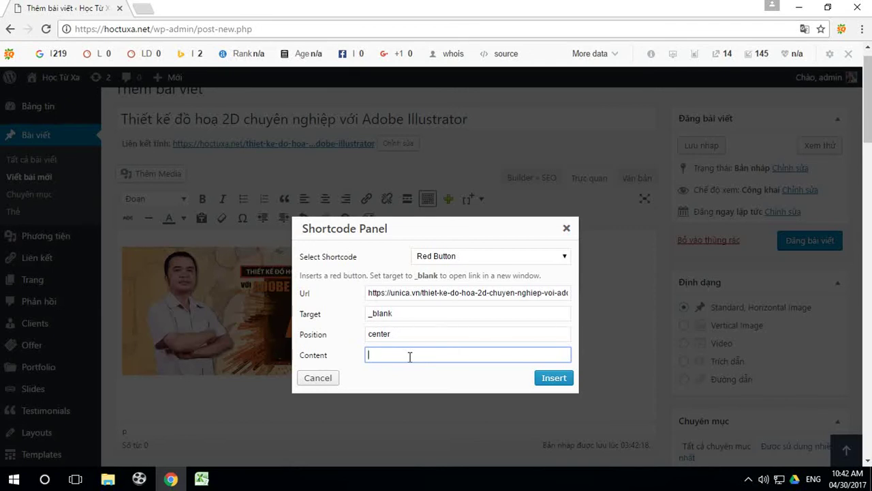
text(Xem ch)
key(BackSpace)
key(BackSpace)
key(BackSpace)
key(BackSpace)
key(BackSpace)
key(BackSpace)
key(BackSpace)
text(Đa)
text(ng ky)
click(560, 380)
scroll(377, 357, down, 2)
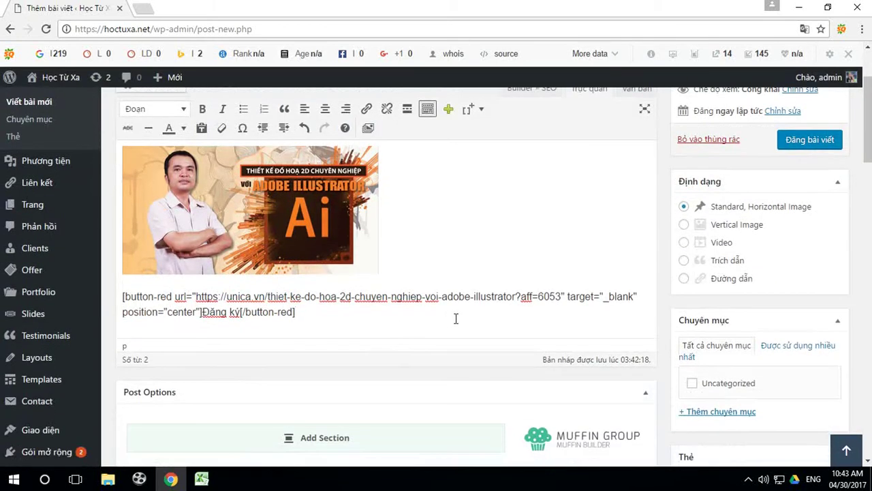
Copy the inserted button shortcode and check the post code in the text (Văn bản) view, returning to the visual (Trực quan) view.
drag(122, 297, 313, 310)
right_click(267, 297)
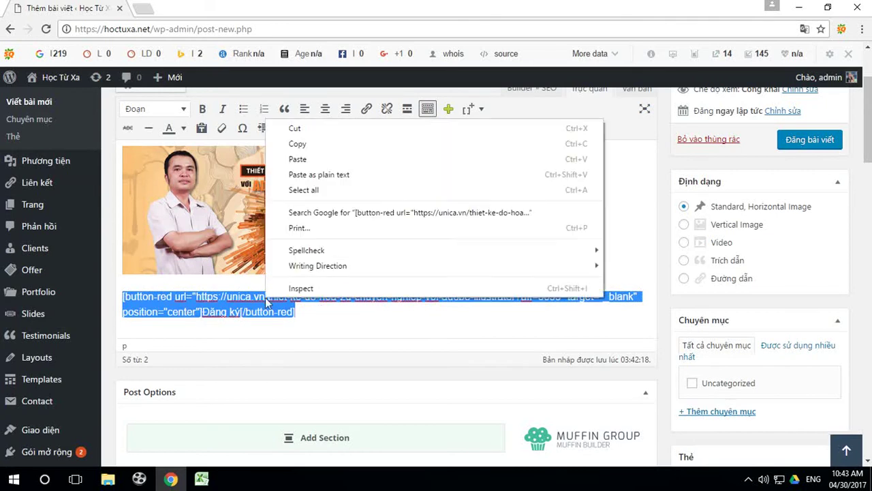
click(297, 144)
click(636, 89)
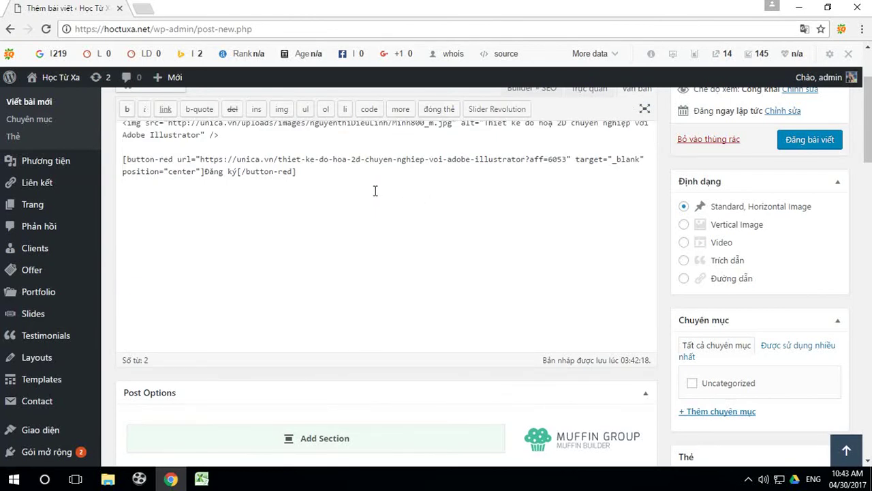
scroll(477, 184, up, 3)
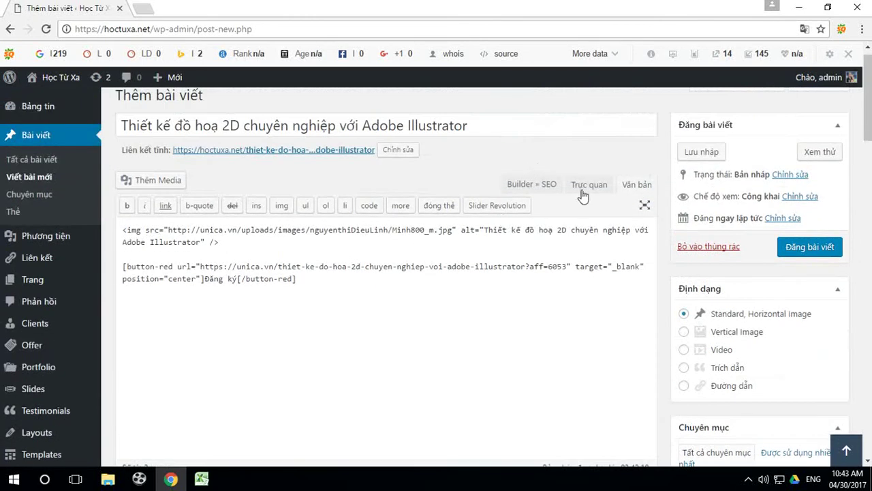
click(589, 184)
scroll(372, 307, down, 3)
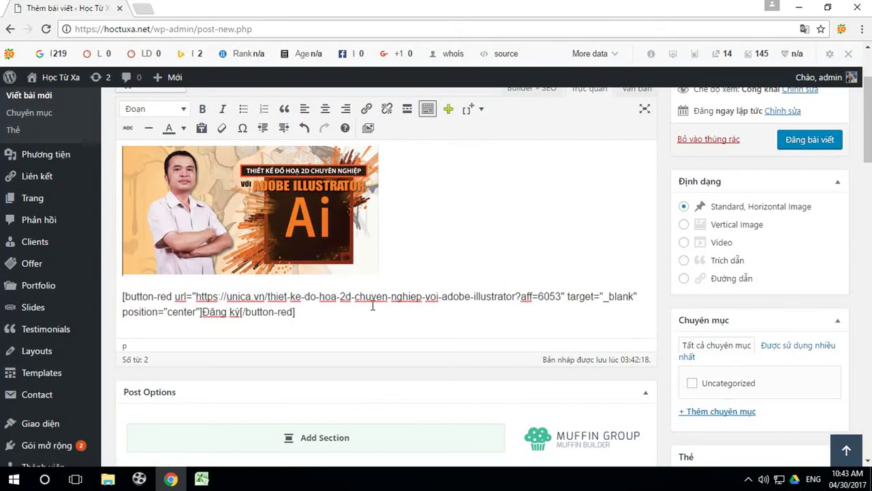
Add an empty paragraph after the button shortcode and copy the video iframe code from cell D2 of unica.csv.
key(Return)
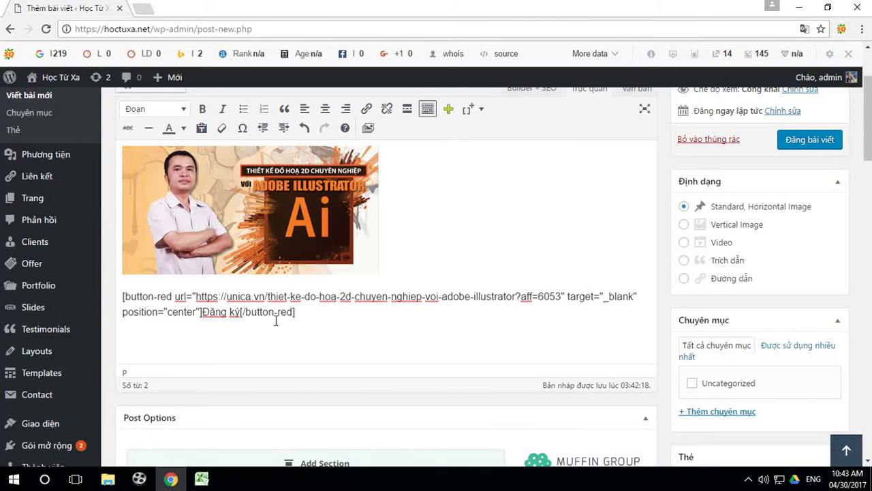
click(201, 479)
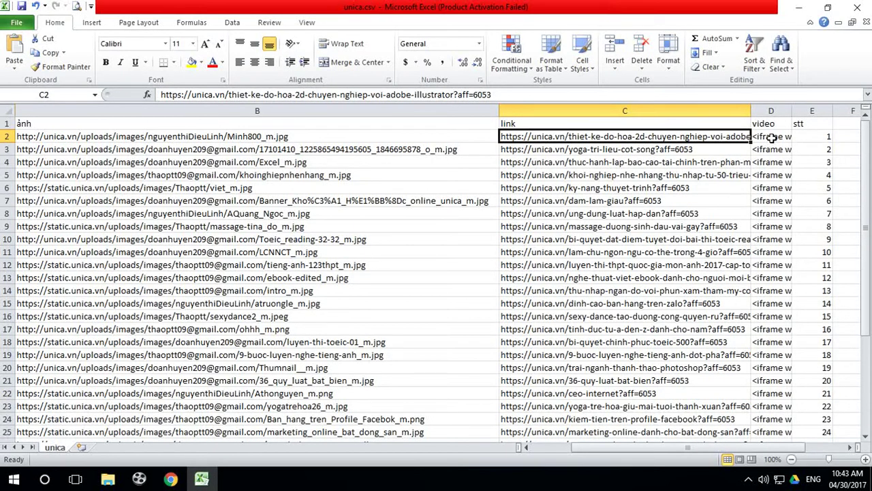
drag(792, 111, 830, 110)
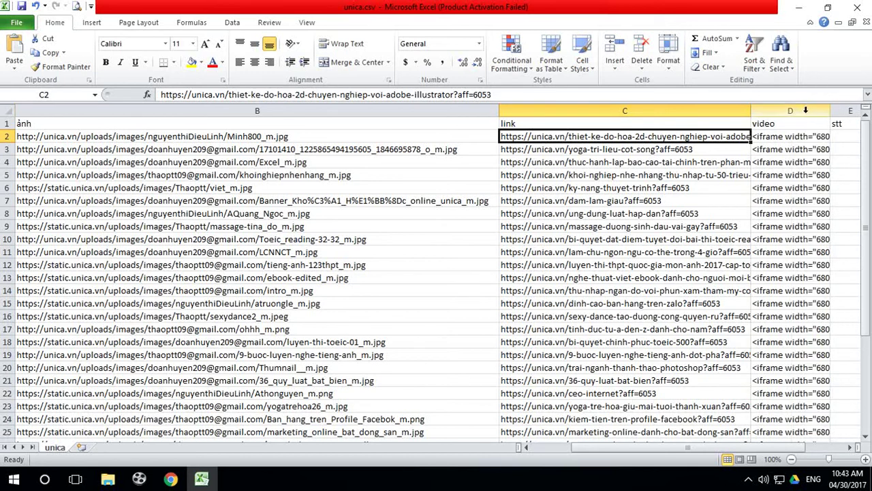
click(779, 136)
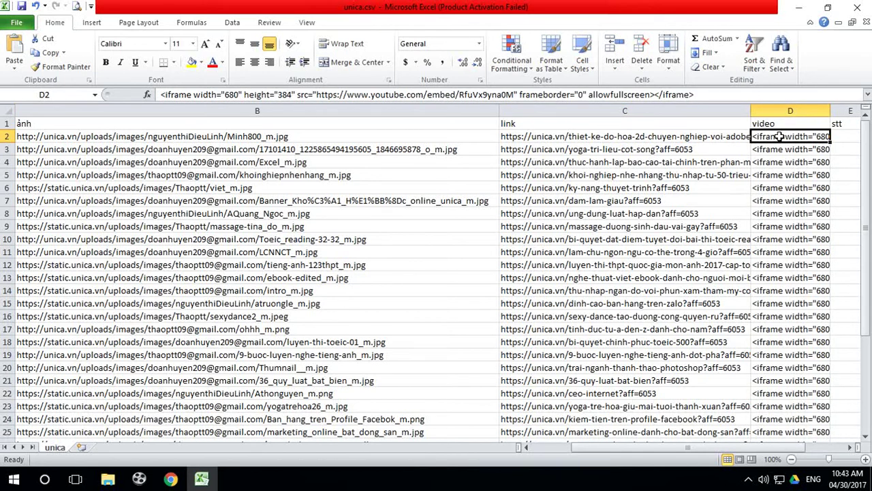
key(ctrl+c)
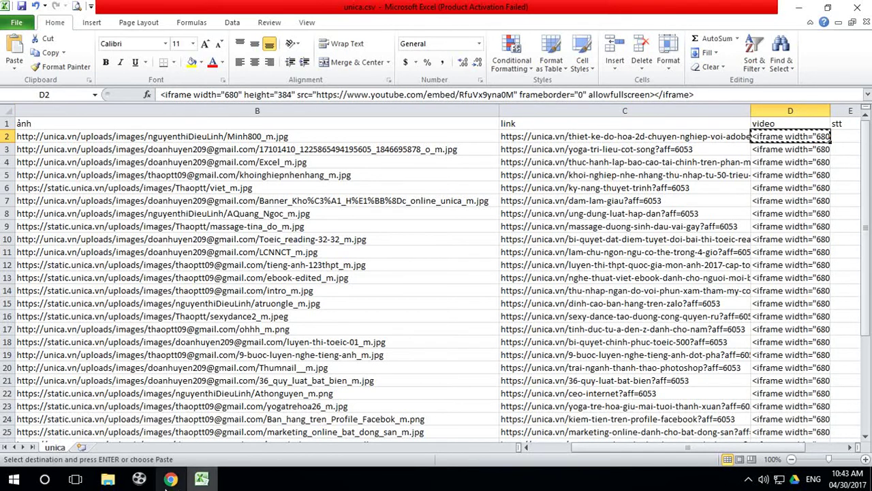
In the post's text (Văn bản) view, replace the &nbsp; line with the copied video iframe code.
click(170, 479)
scroll(443, 312, up, 2)
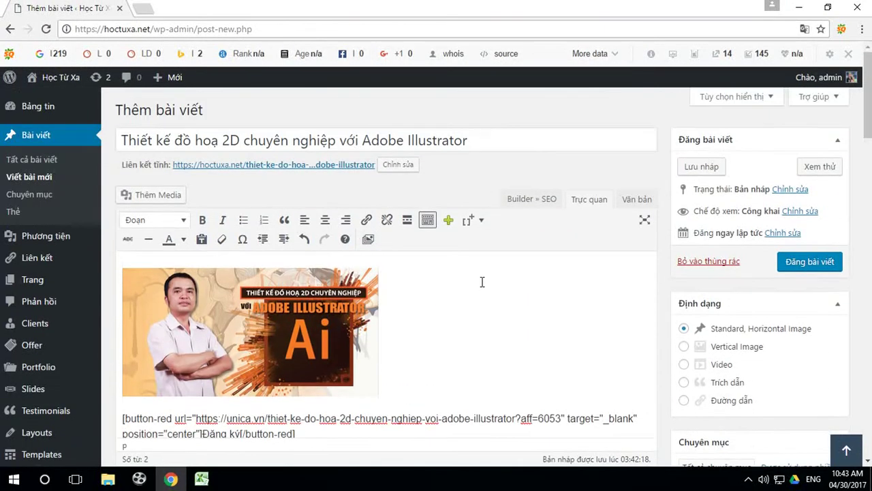
click(640, 200)
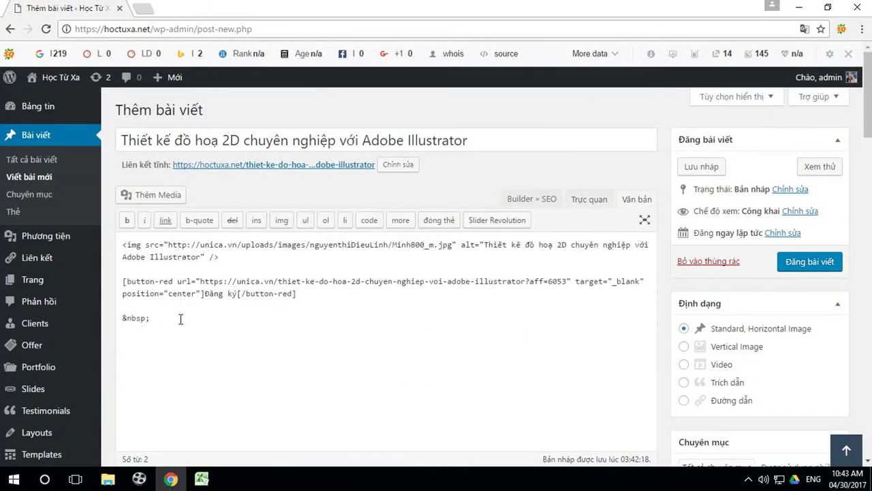
drag(156, 318, 115, 324)
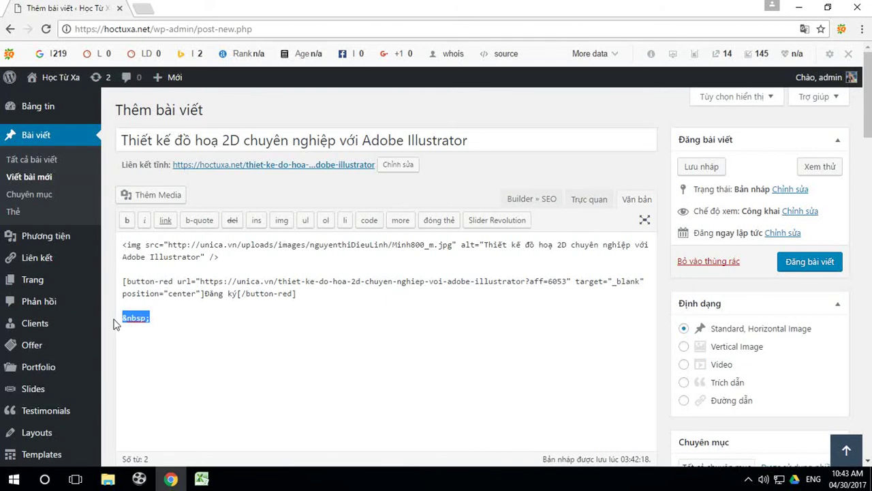
key(ctrl+v)
Remove the blank lines separating the image, the button shortcode and the video iframe in the post code.
click(141, 304)
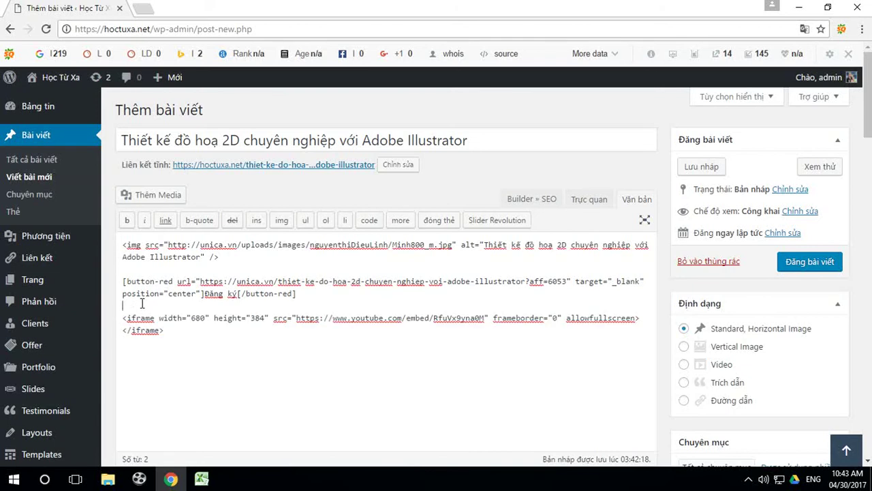
key(BackSpace)
click(140, 267)
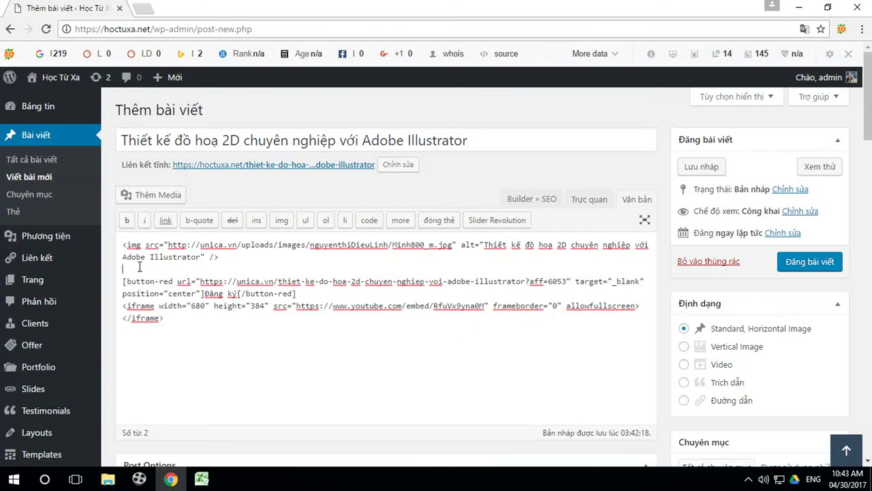
key(BackSpace)
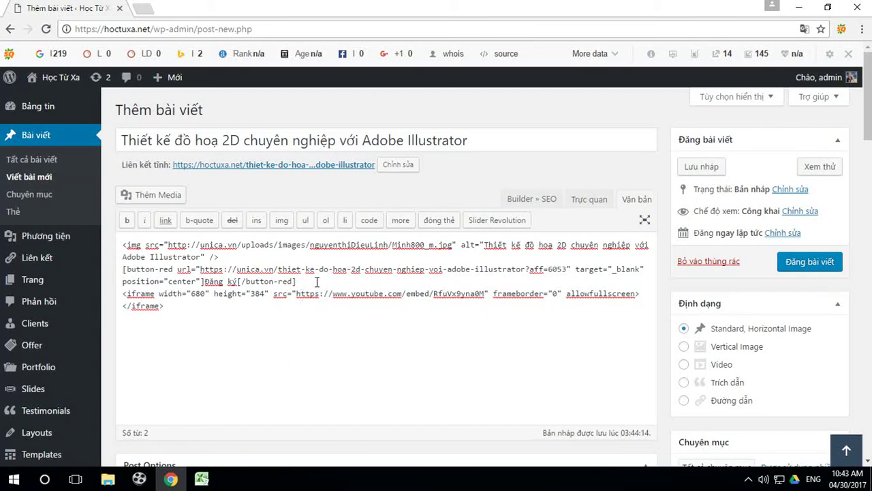
Return to the visual (Trực quan) view, select all the post content and apply center alignment.
click(588, 199)
scroll(447, 343, down, 3)
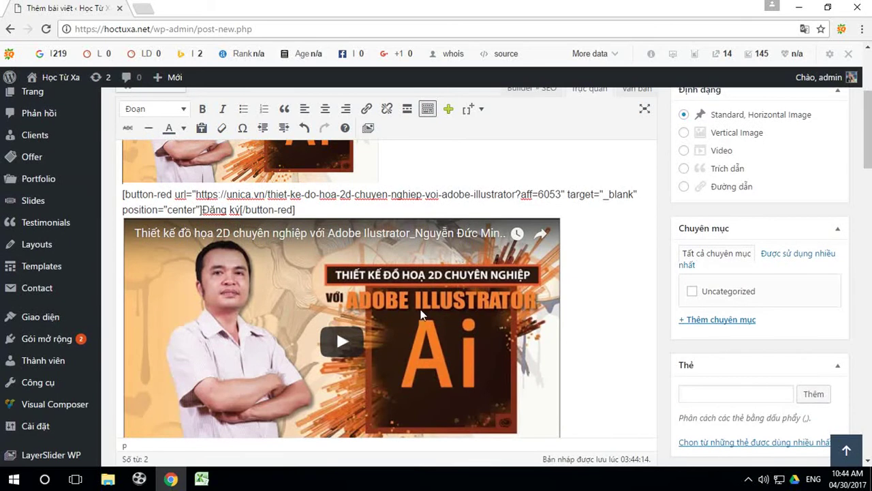
scroll(480, 331, down, 2)
scroll(478, 330, up, 5)
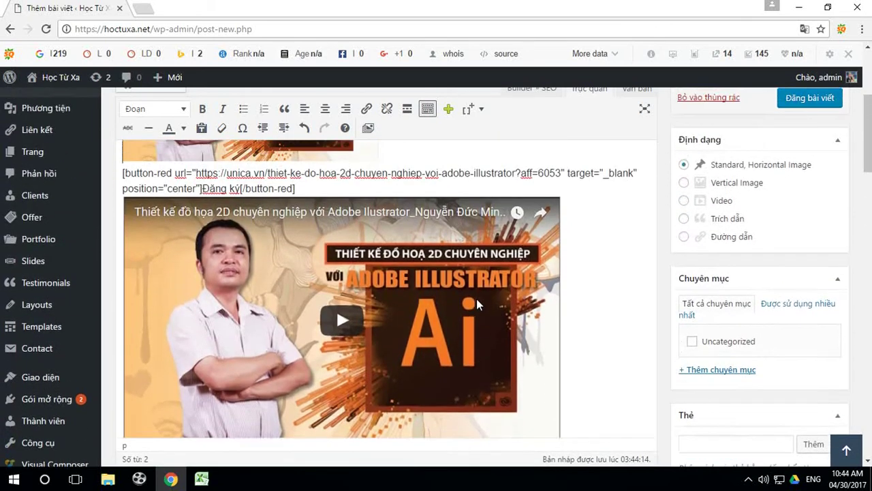
scroll(461, 312, down, 2)
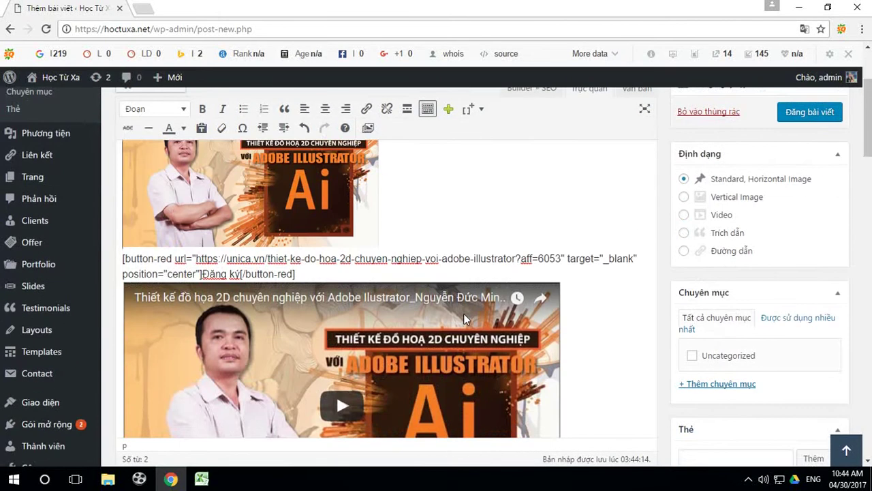
key(ctrl+a)
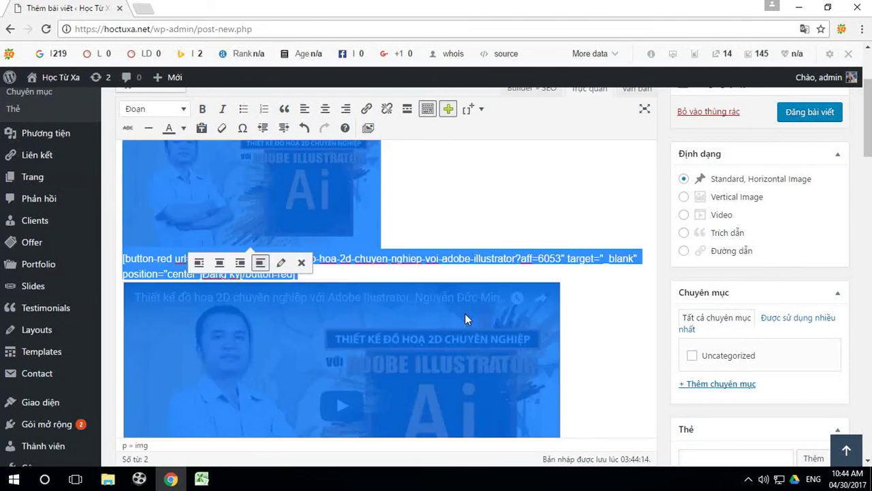
click(325, 110)
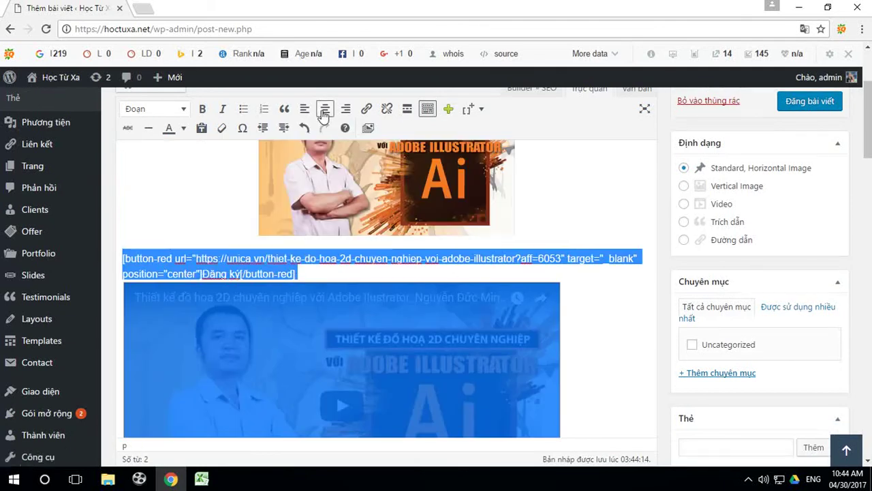
click(582, 326)
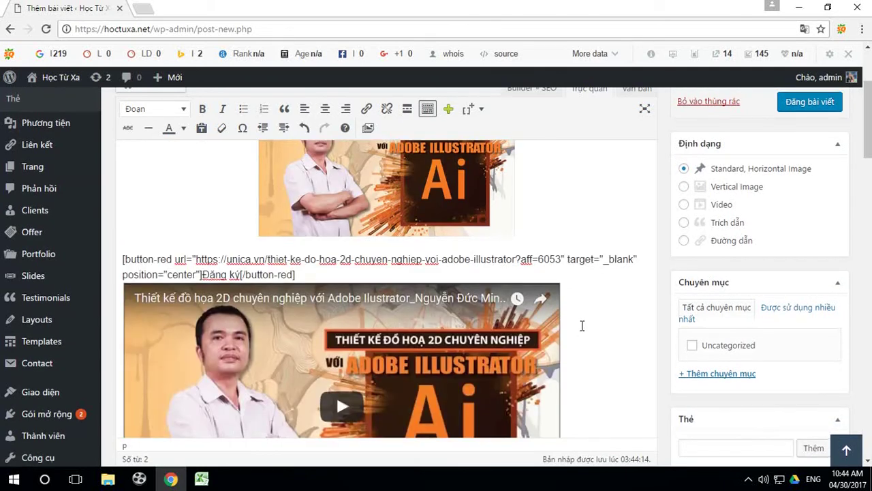
Compare the post's text (Văn bản) and visual (Trực quan) views to check the alignment of image, button and video.
scroll(582, 326, up, 3)
click(635, 199)
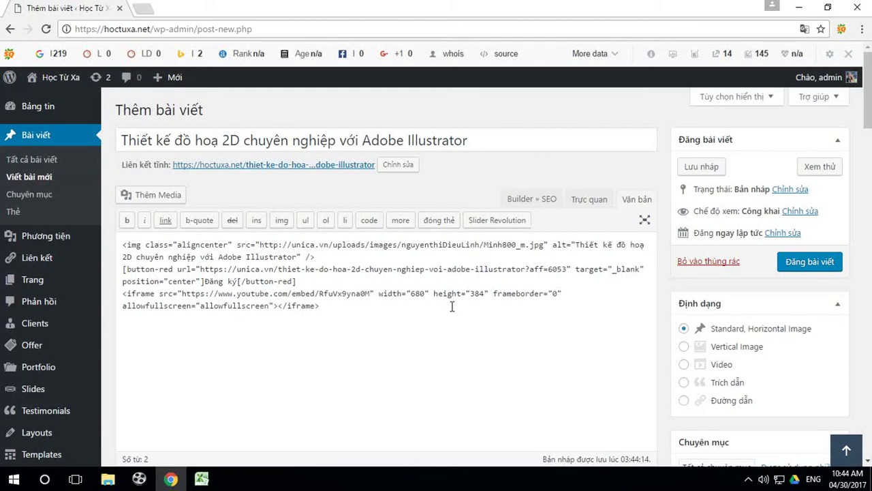
click(589, 199)
click(636, 199)
click(586, 204)
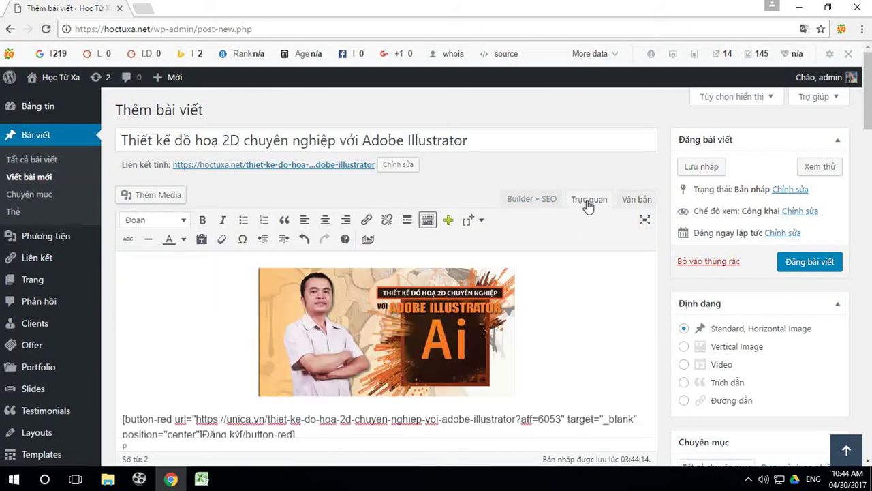
scroll(275, 293, down, 4)
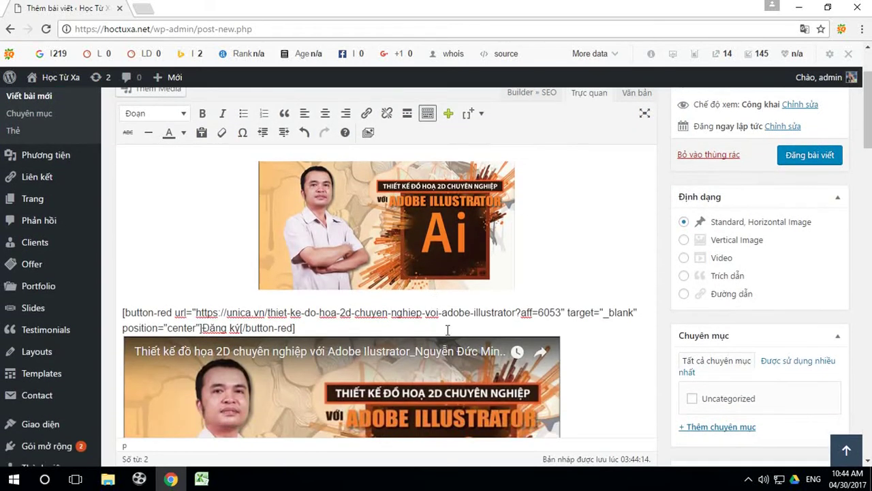
Try to insert an empty line between the button shortcode and the embedded video in the visual editor.
click(275, 293)
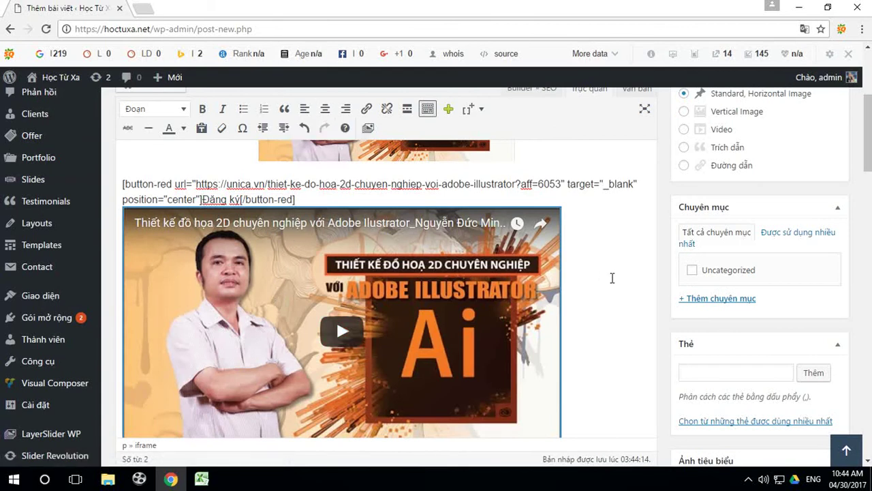
scroll(611, 278, up, 1)
click(320, 261)
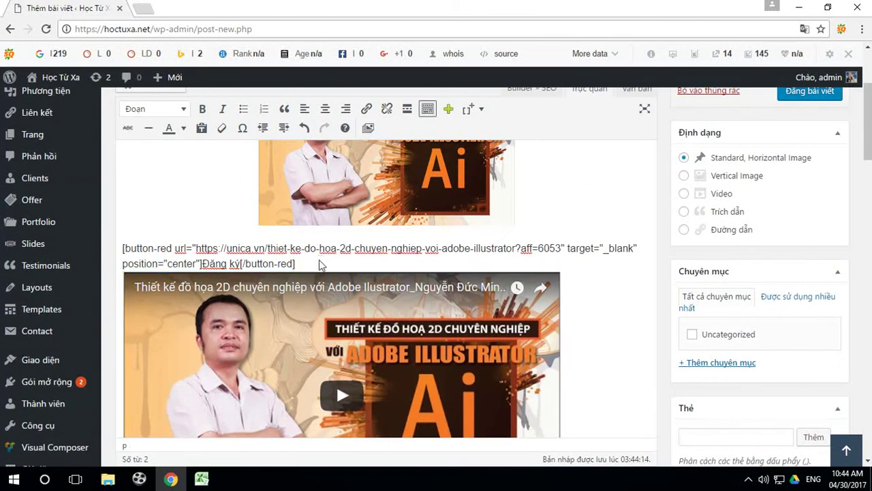
scroll(354, 266, down, 2)
scroll(357, 271, up, 2)
click(270, 363)
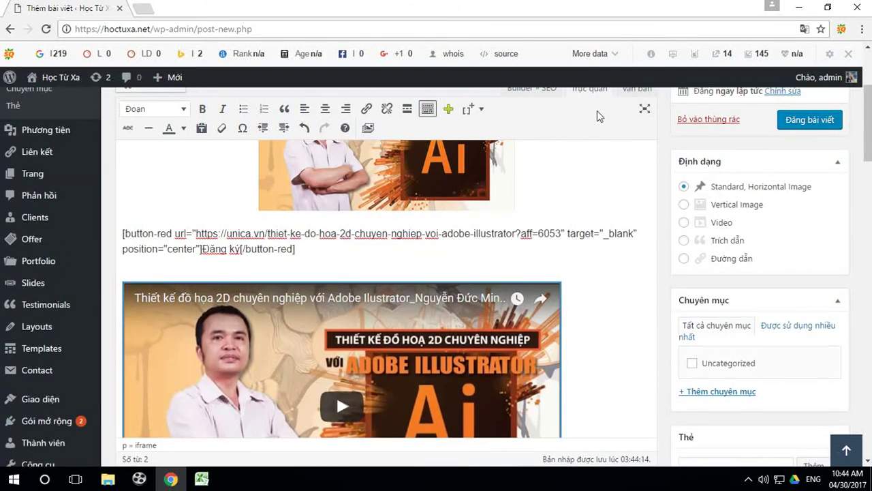
Check the spacing of image, button shortcode and video in the text (Văn bản) and visual (Trực quan) views.
click(637, 94)
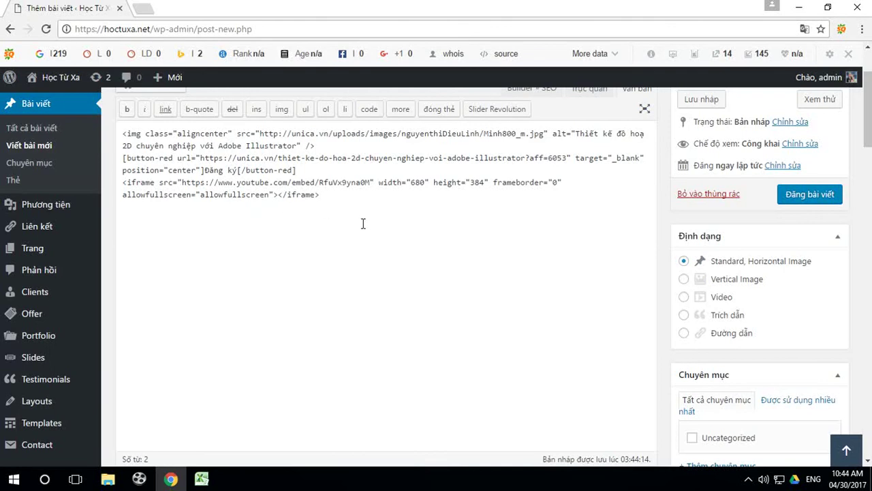
click(594, 94)
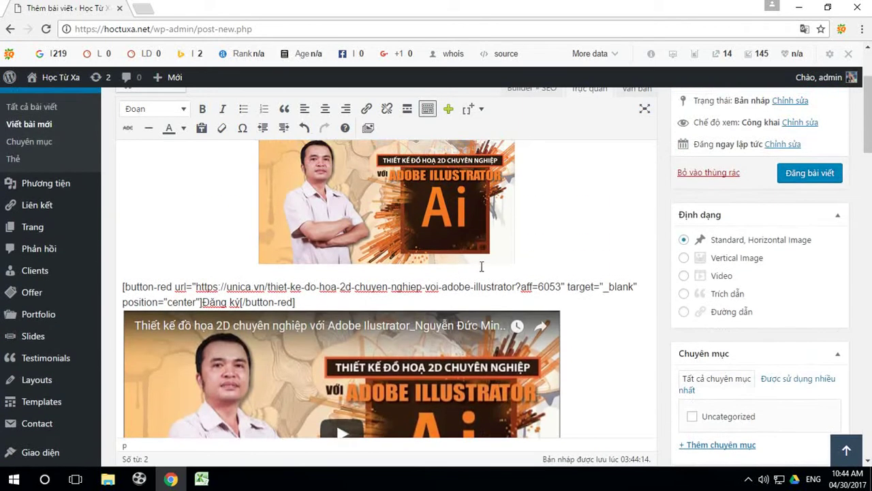
scroll(563, 274, up, 1)
scroll(562, 274, down, 2)
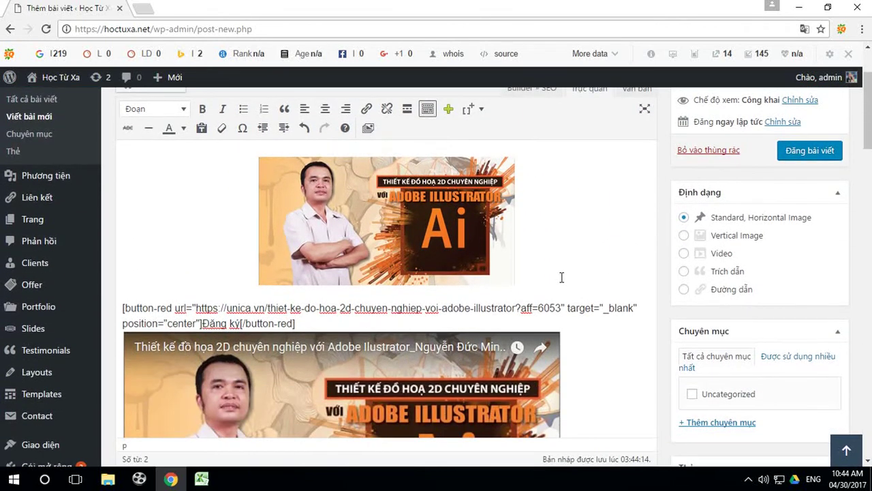
scroll(561, 277, down, 1)
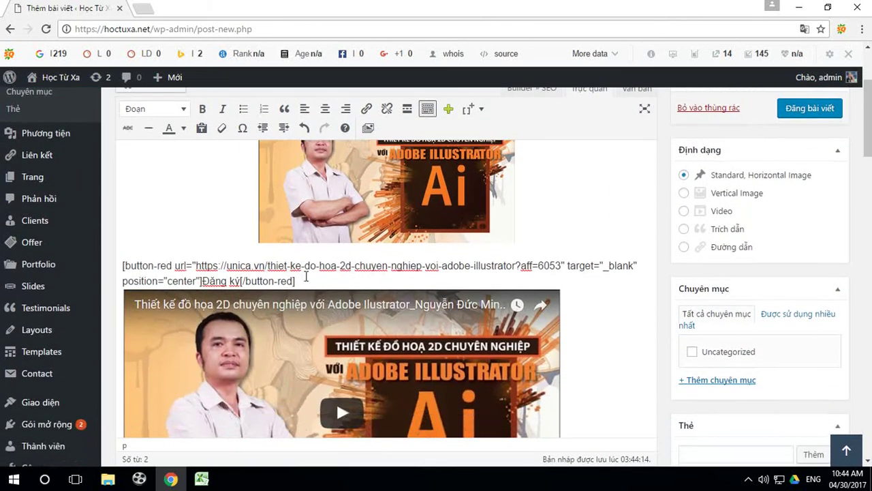
scroll(477, 293, down, 4)
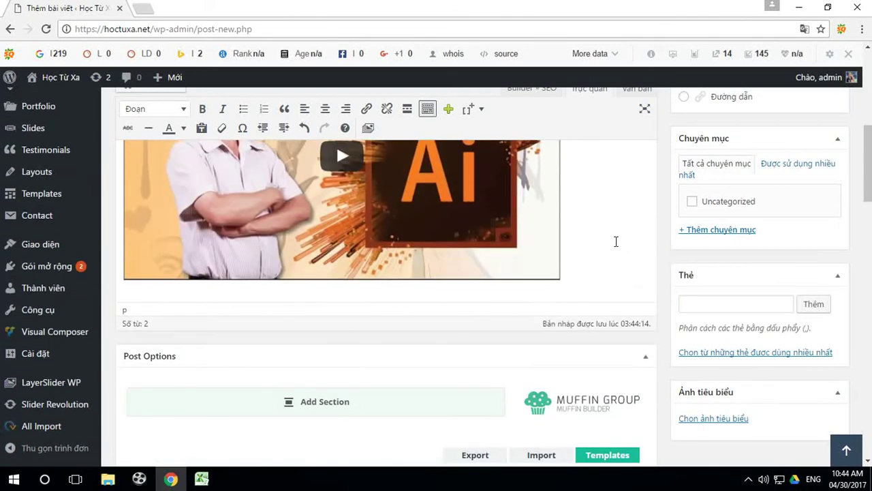
scroll(616, 241, up, 4)
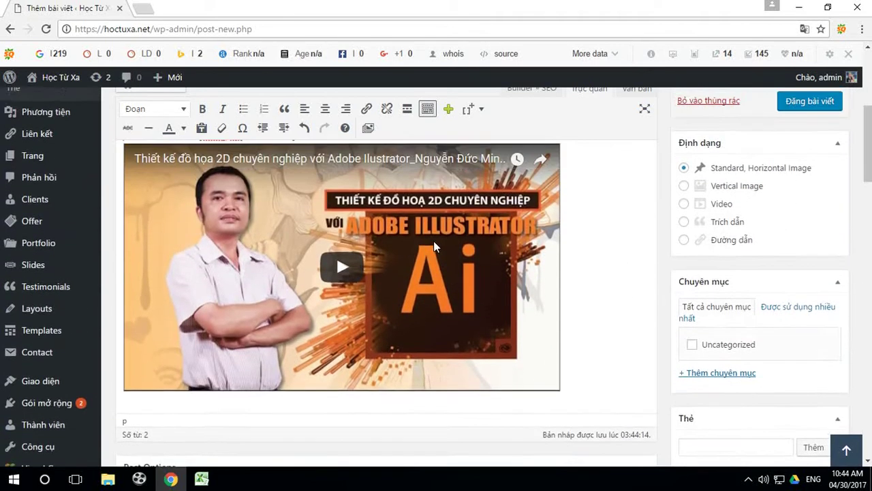
Add the line "Học Từ Xa tặng bạn mã giảm giá: TUSACHVANG" between the button shortcode and the video.
click(304, 238)
key(Return)
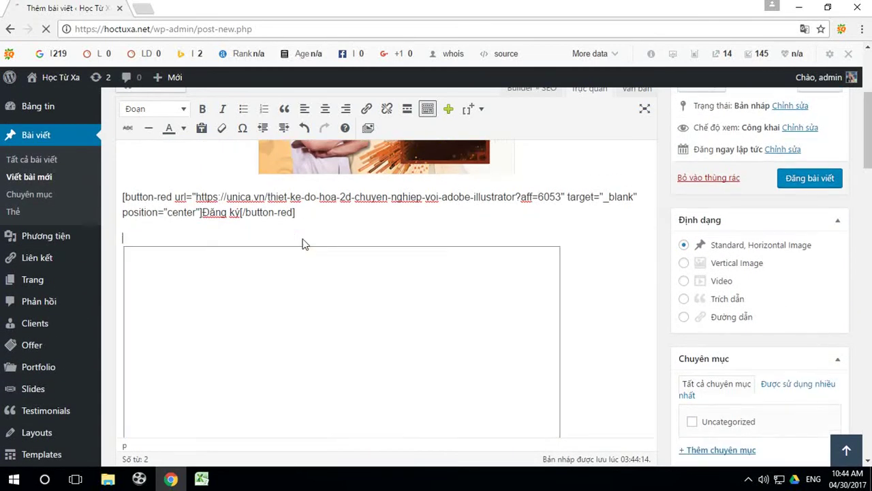
scroll(302, 238, down, 2)
scroll(385, 225, up, 1)
scroll(385, 225, up, 3)
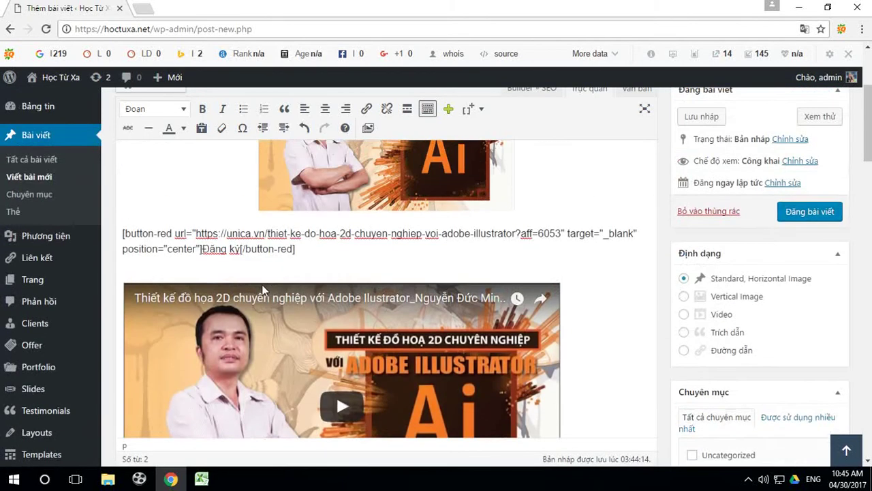
text(Hoc Tưf Xa)
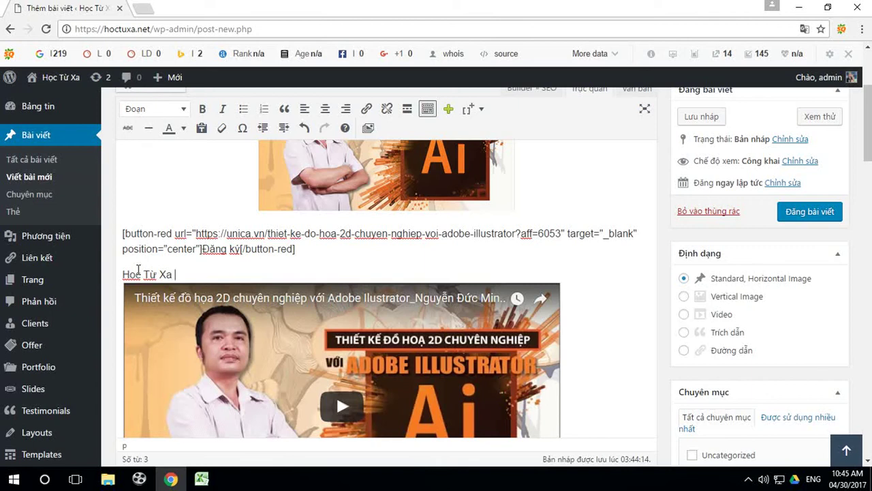
text( tawng )
text(ban)
text( m)
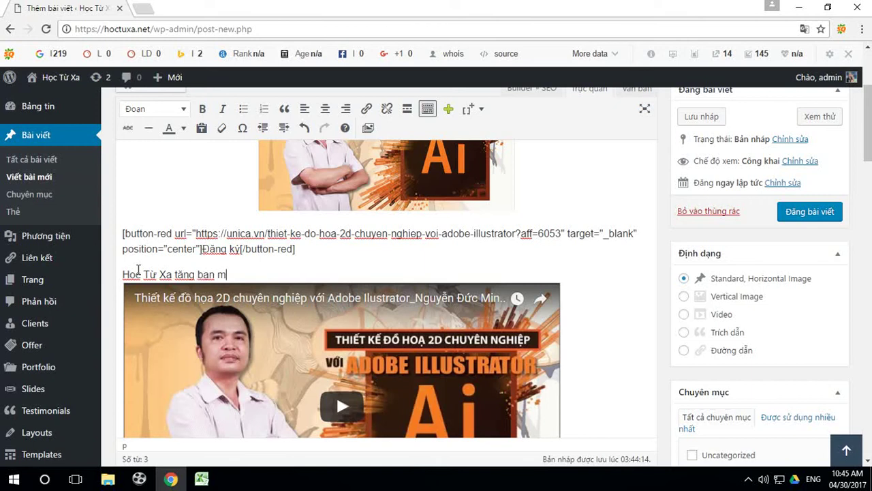
text(a giamr gias: )
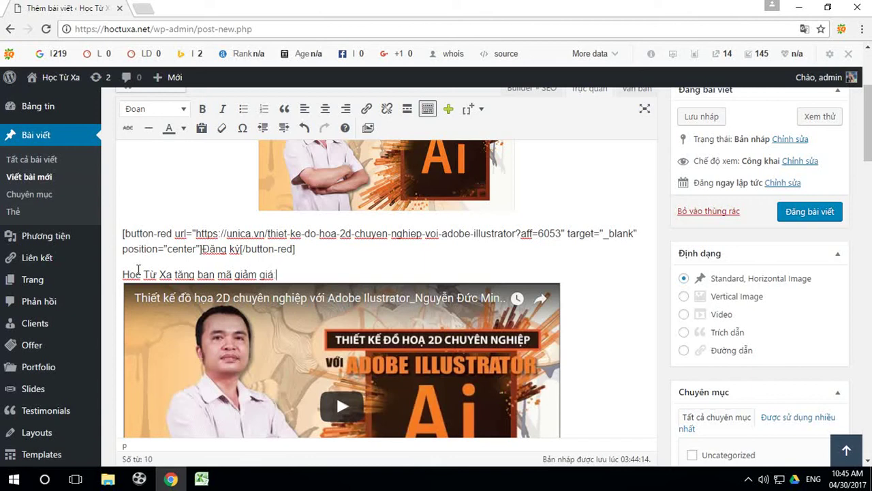
text(TUSACHVANG)
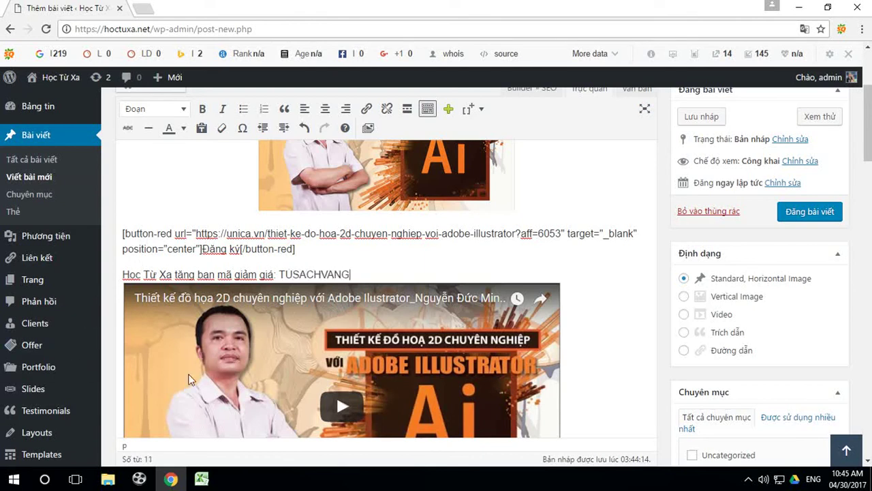
Make the discount code TUSACHVANG bold and add an empty line after it, above the video.
drag(278, 274, 353, 274)
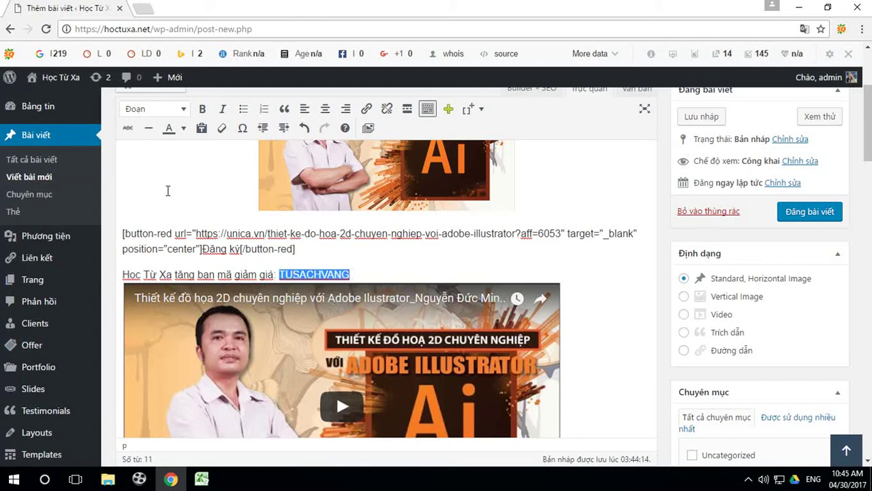
click(201, 109)
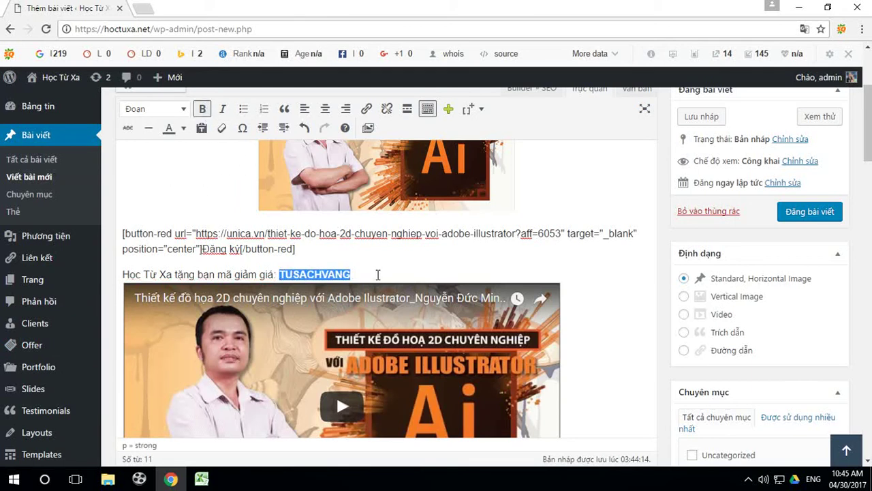
click(368, 274)
key(Return)
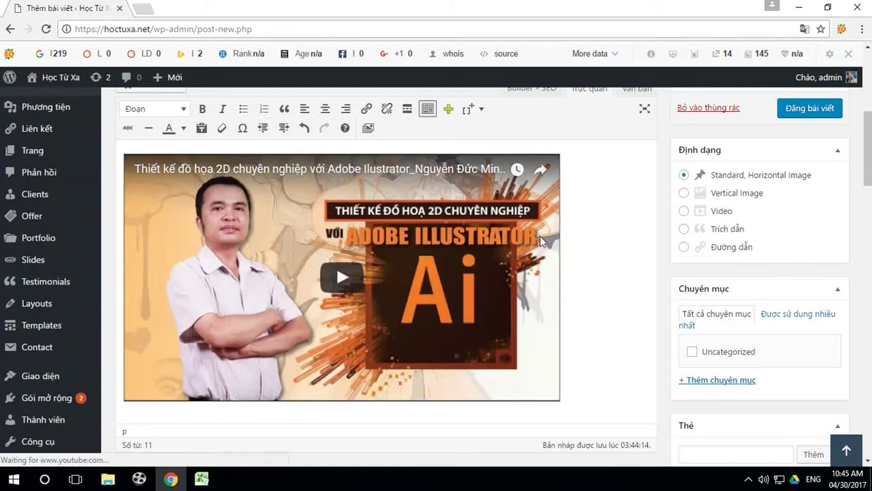
Publish the Adobe Illustrator course post.
scroll(772, 307, down, 3)
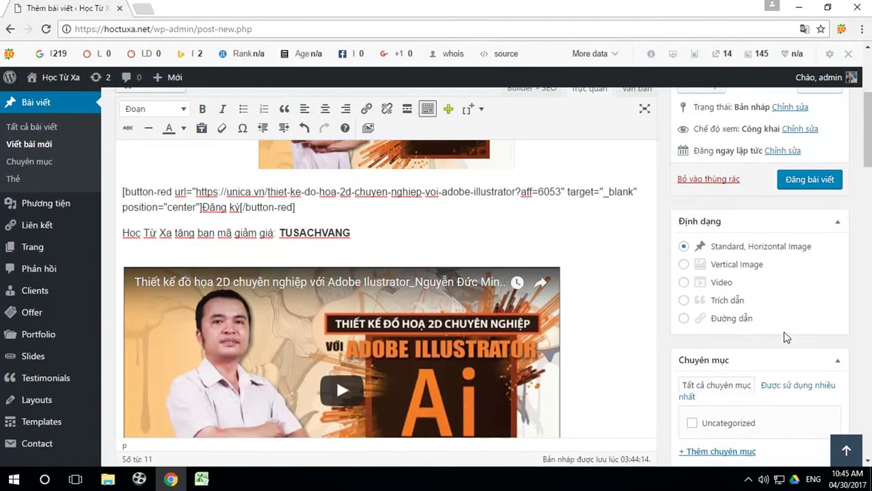
scroll(777, 335, down, 1)
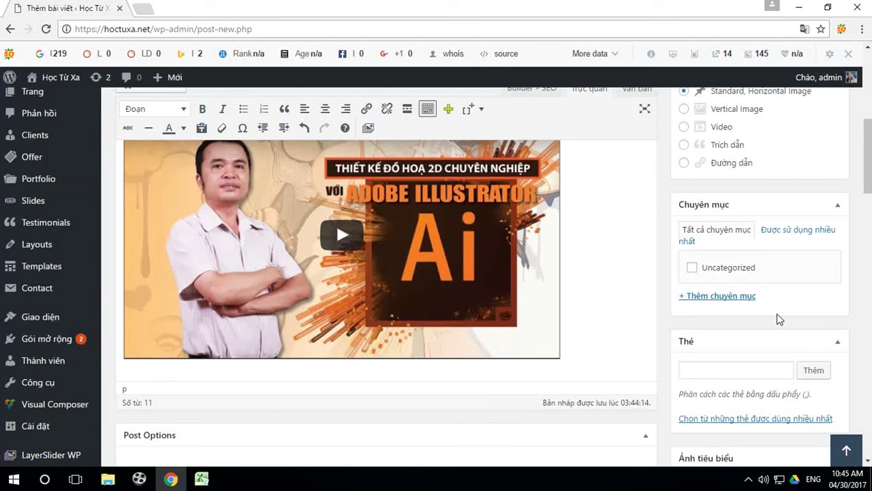
scroll(835, 303, down, 5)
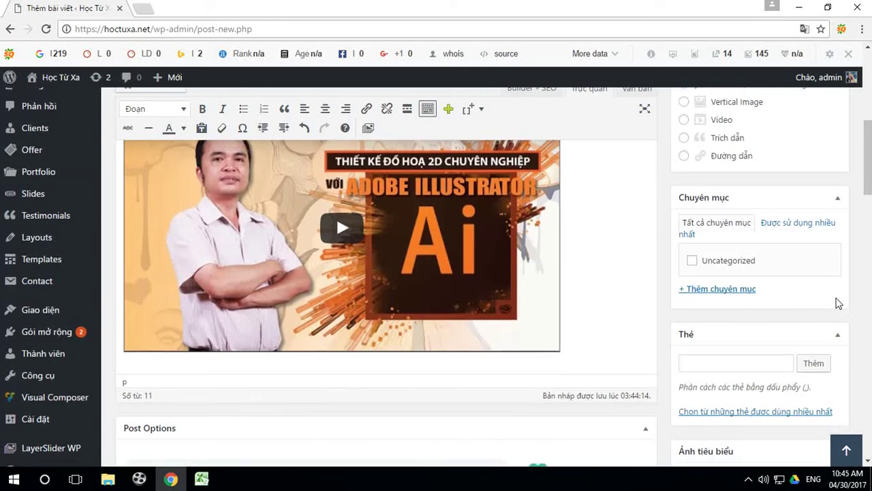
scroll(773, 375, up, 4)
scroll(765, 339, down, 4)
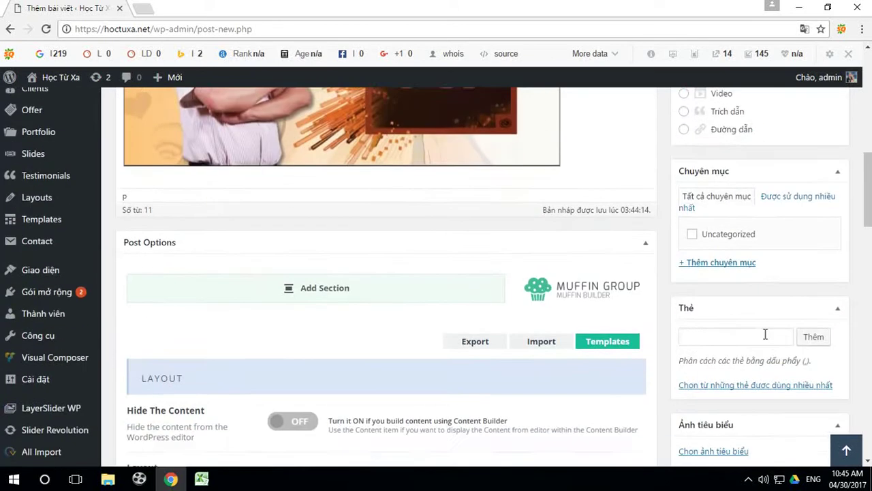
scroll(784, 307, up, 8)
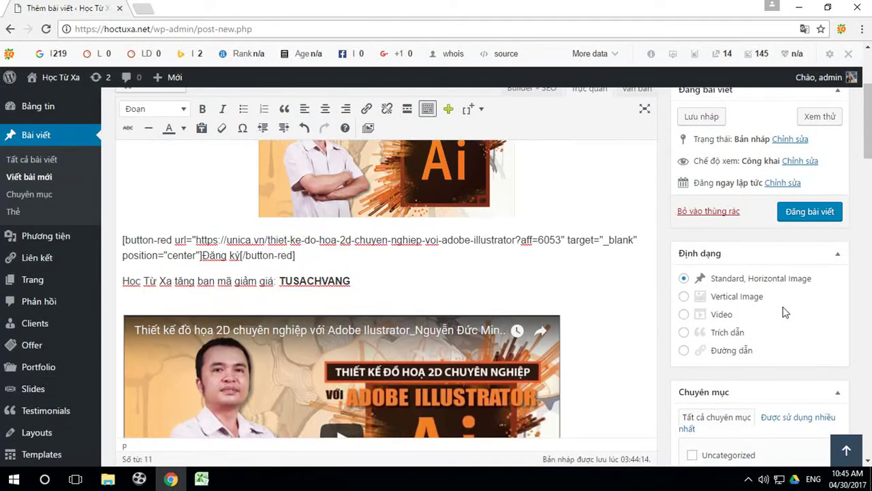
click(811, 214)
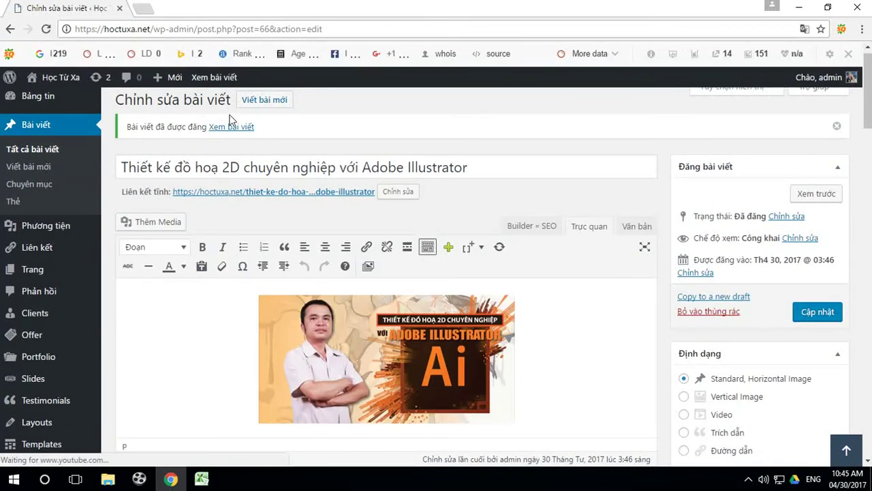
Open the published post on the site and examine its header, title, image, registration button, discount line and video.
click(231, 128)
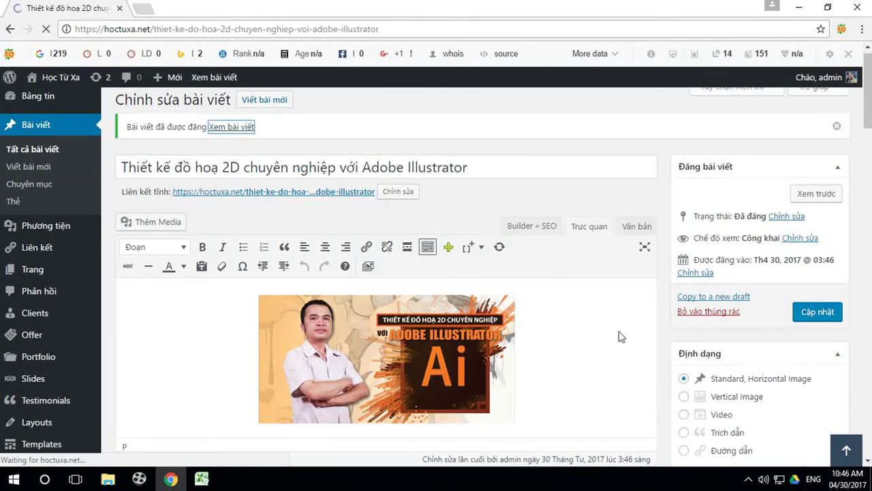
scroll(612, 306, down, 10)
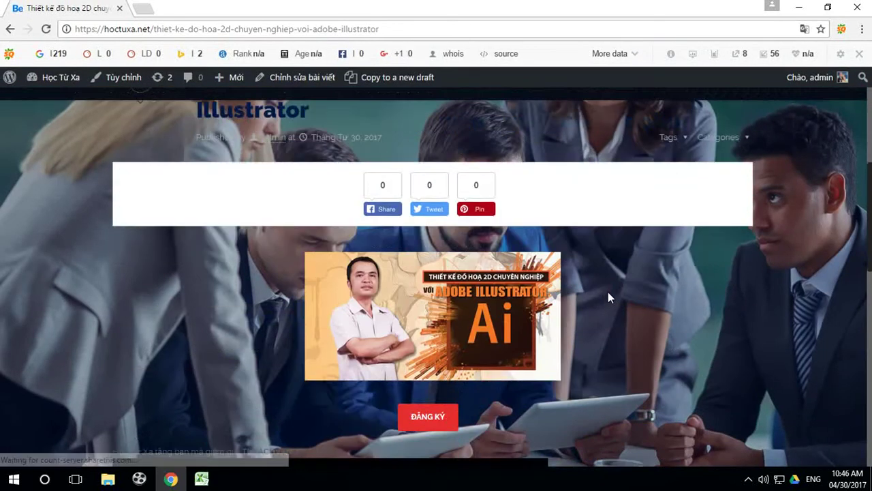
scroll(613, 301, up, 10)
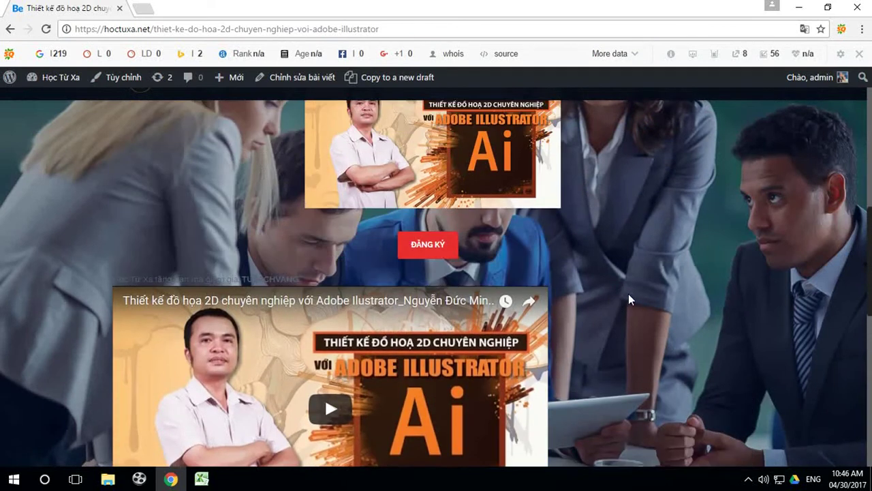
scroll(629, 294, up, 5)
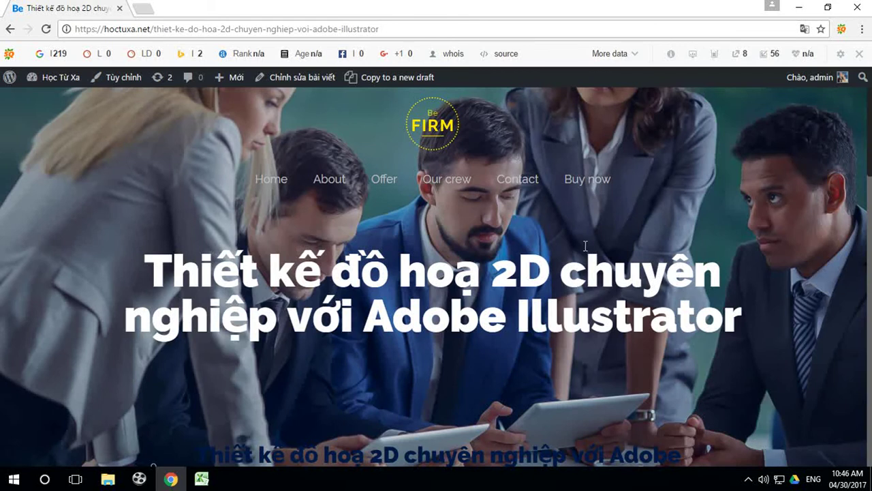
scroll(621, 252, down, 1)
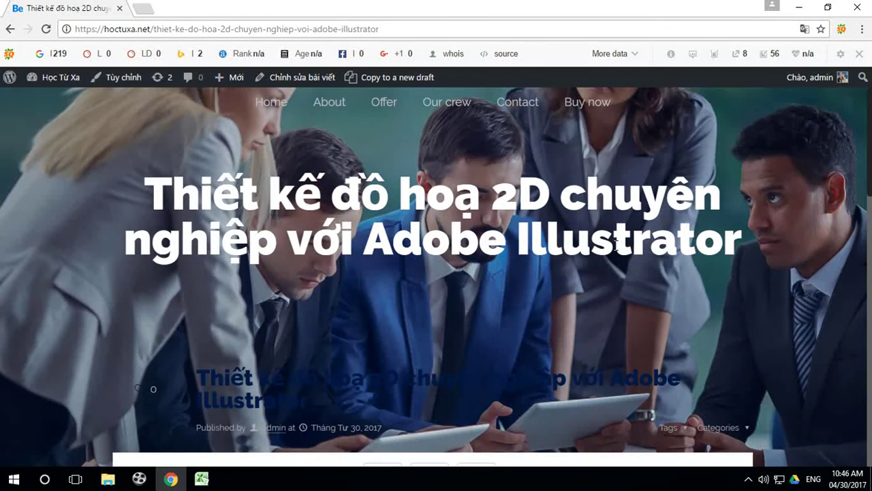
scroll(623, 238, down, 2)
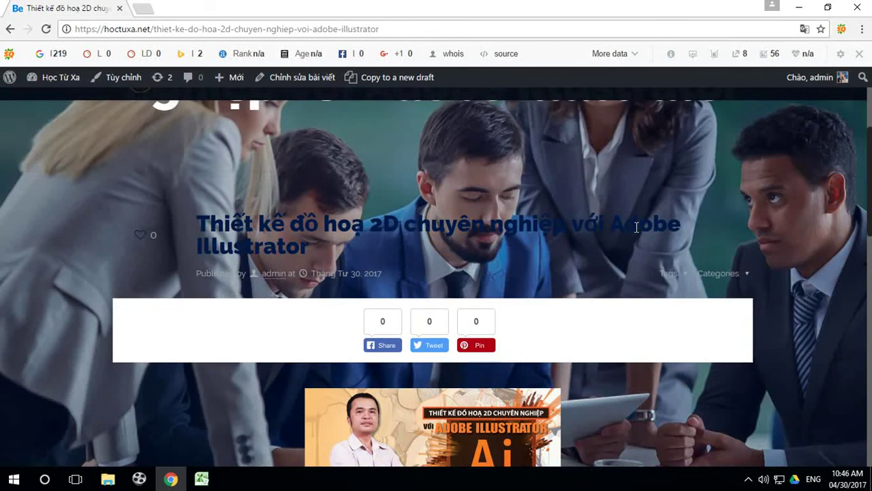
scroll(635, 228, down, 4)
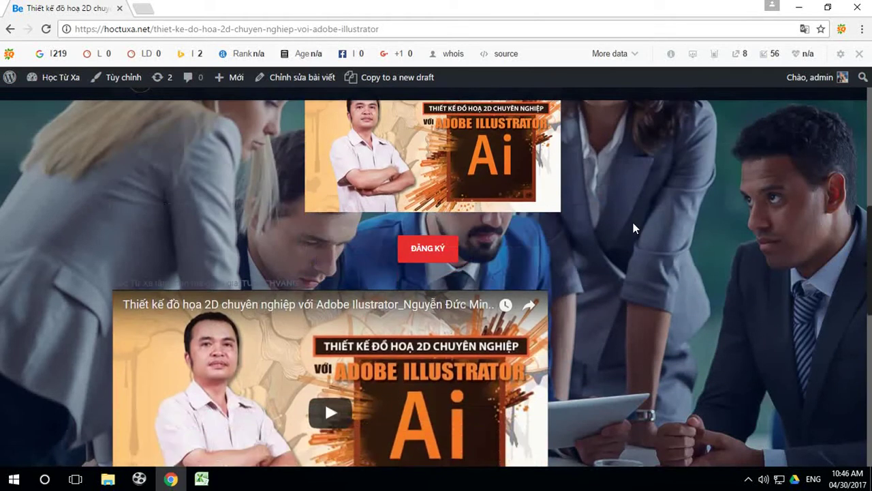
scroll(634, 228, down, 1)
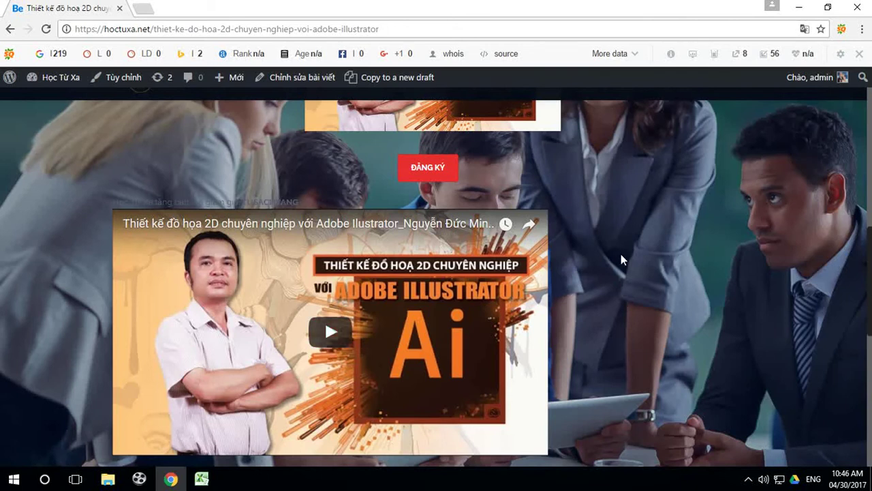
scroll(620, 262, down, 3)
scroll(501, 232, up, 2)
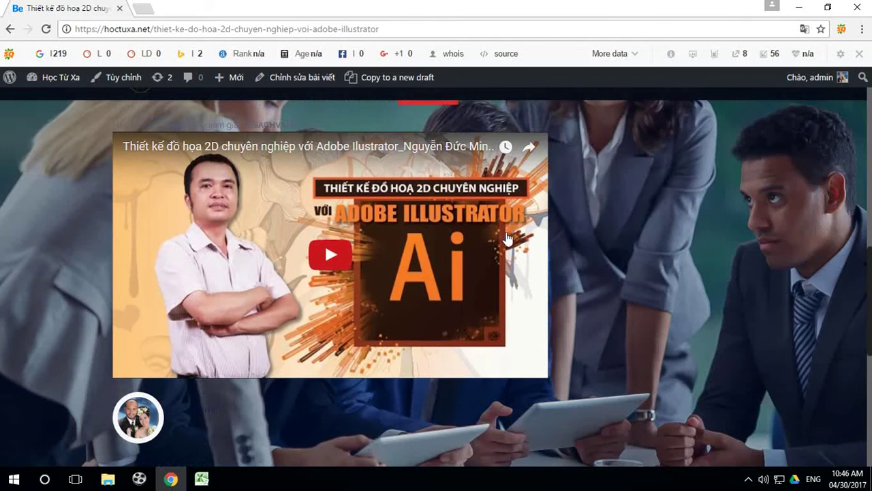
scroll(677, 240, up, 4)
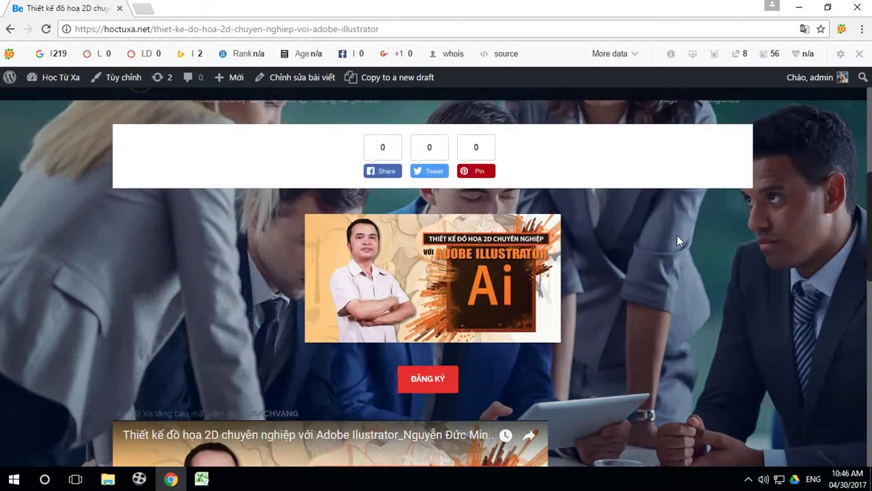
scroll(678, 240, up, 1)
scroll(678, 240, down, 3)
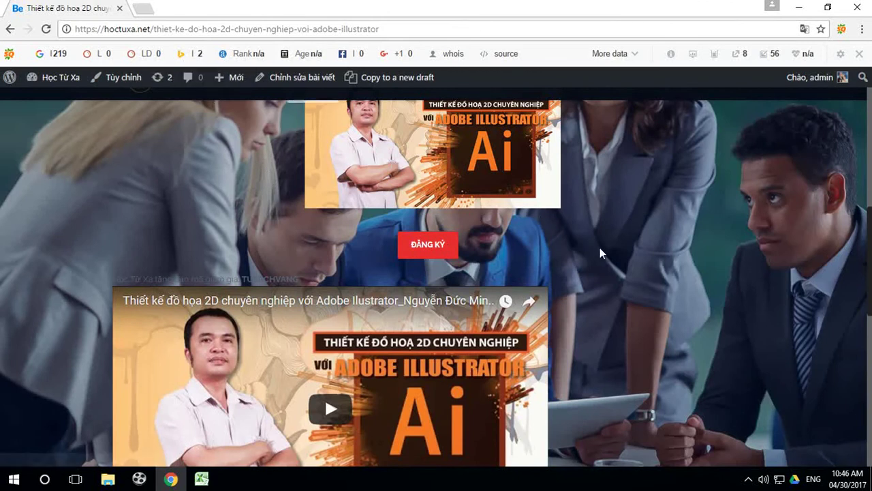
Examine the rest of the published post down to the comment form and footer, rechecking the title and discount line.
scroll(661, 273, down, 10)
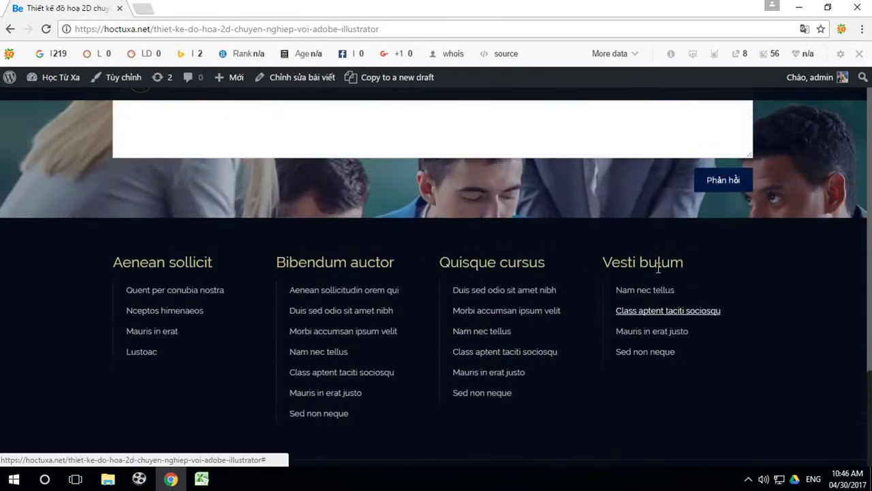
scroll(658, 273, up, 3)
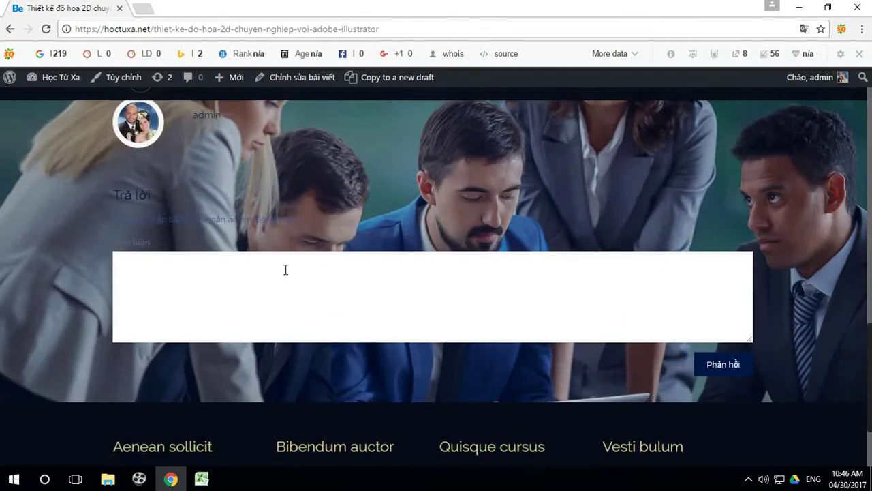
scroll(286, 270, up, 6)
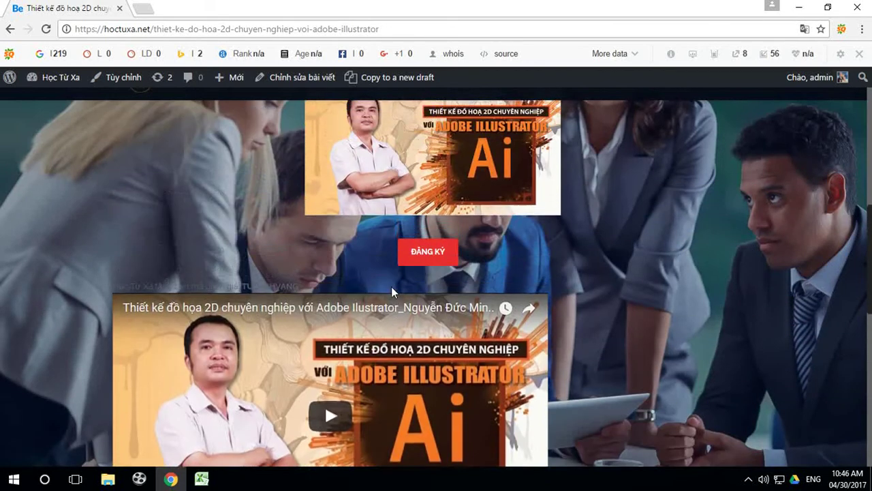
scroll(391, 286, up, 8)
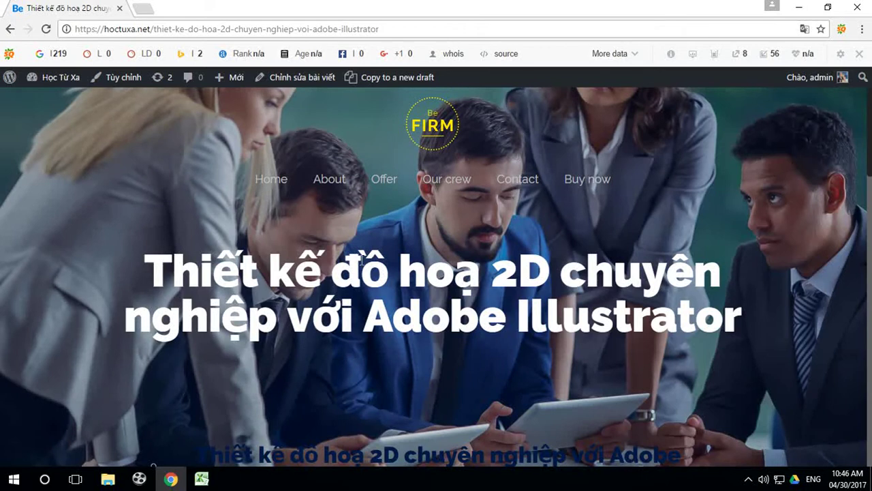
scroll(360, 260, down, 5)
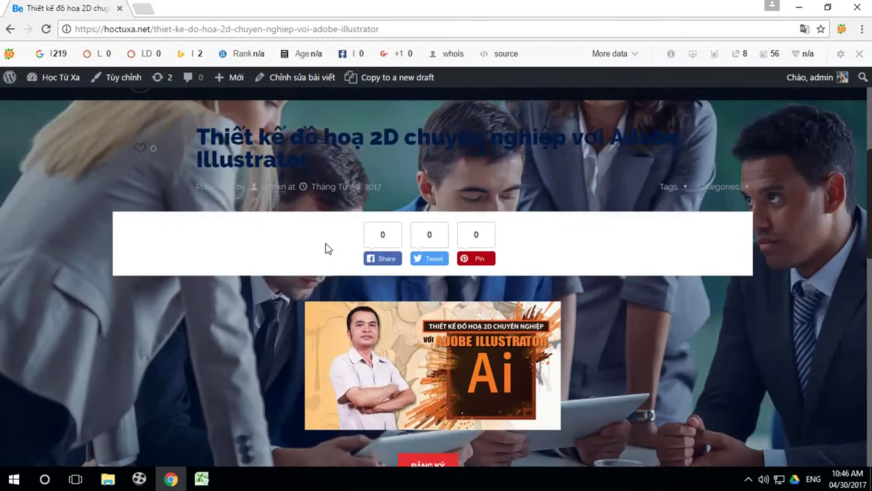
scroll(376, 259, down, 1)
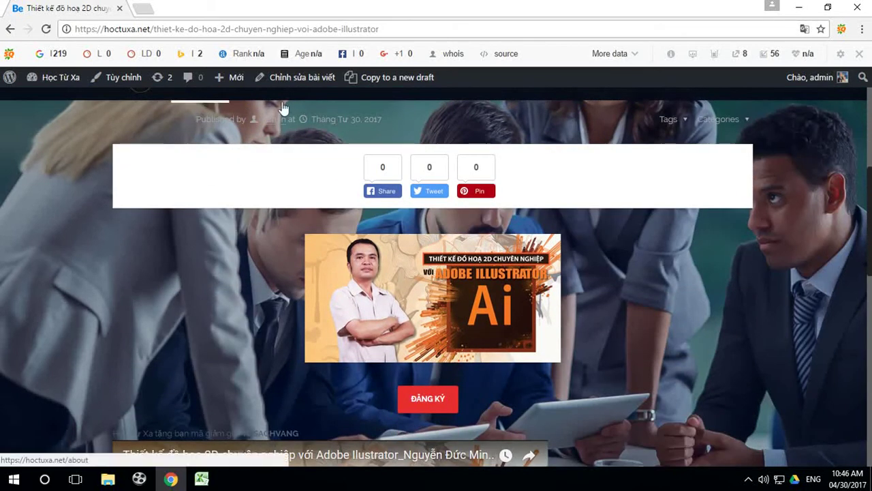
Open the post for editing, centre the discount code line above the video and format it as Heading 2 (Tiêu đề 2).
click(305, 78)
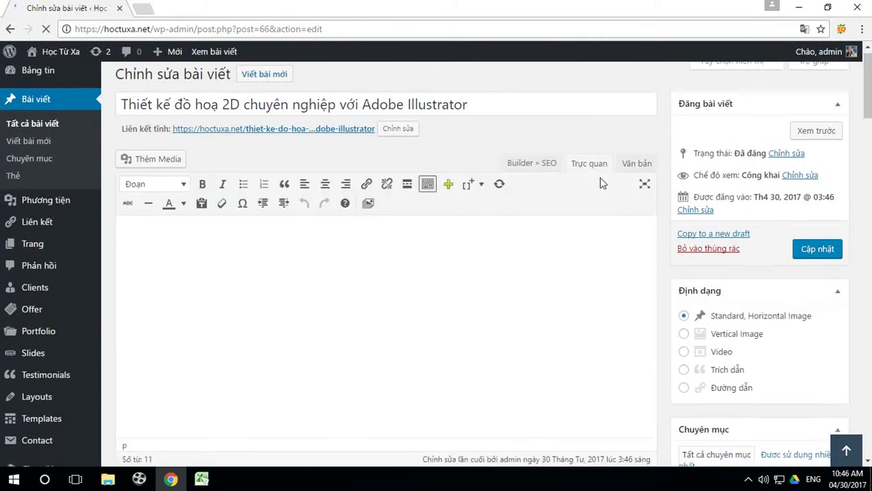
scroll(363, 265, down, 3)
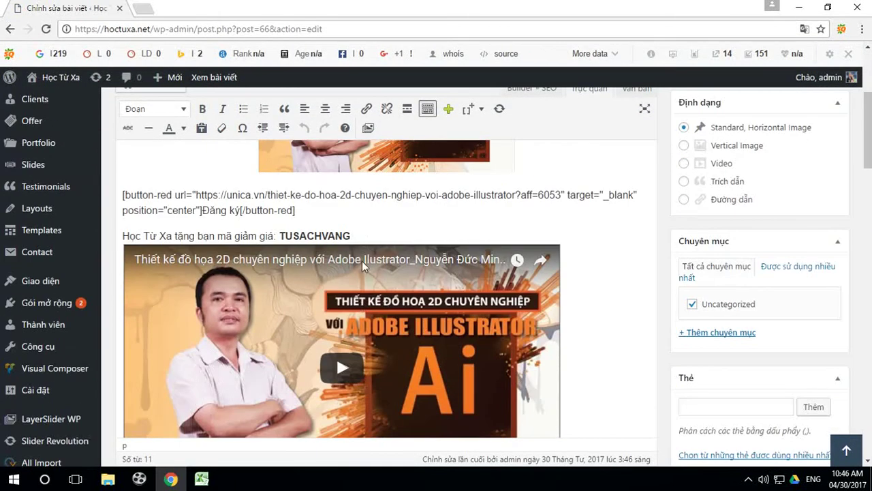
drag(368, 232, 108, 235)
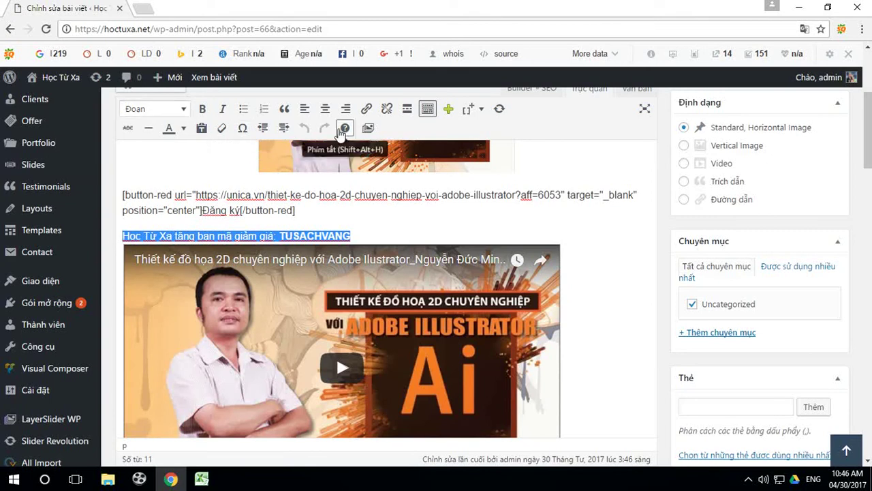
click(325, 109)
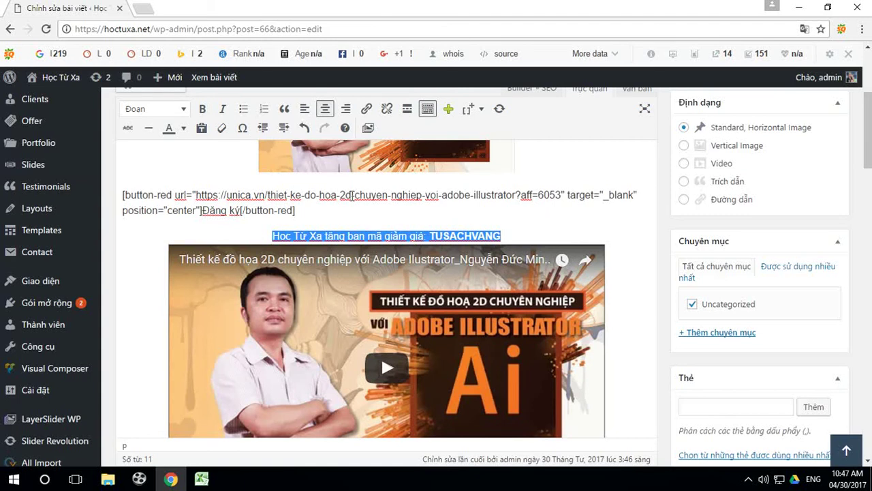
click(183, 109)
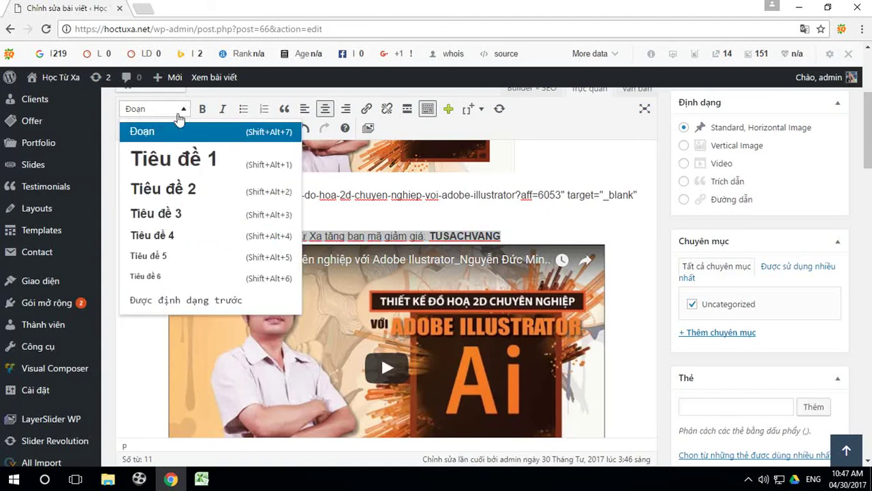
click(174, 192)
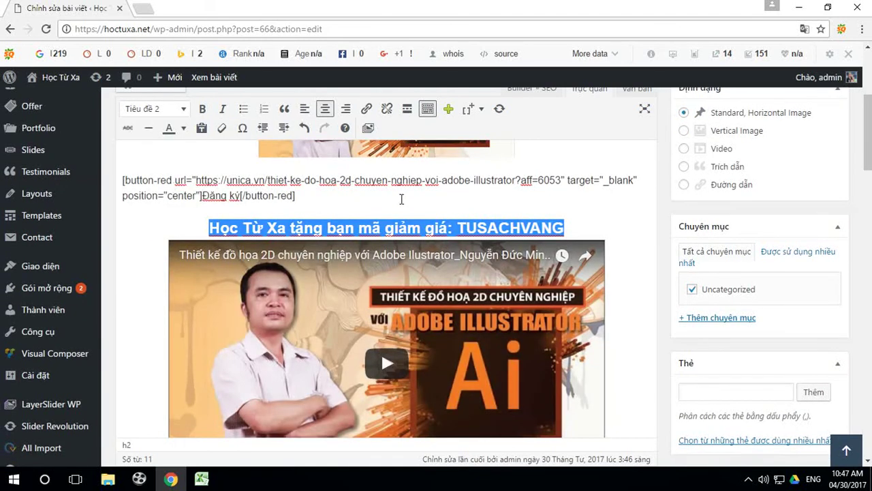
Colour the discount code line yellow and update the post.
click(183, 129)
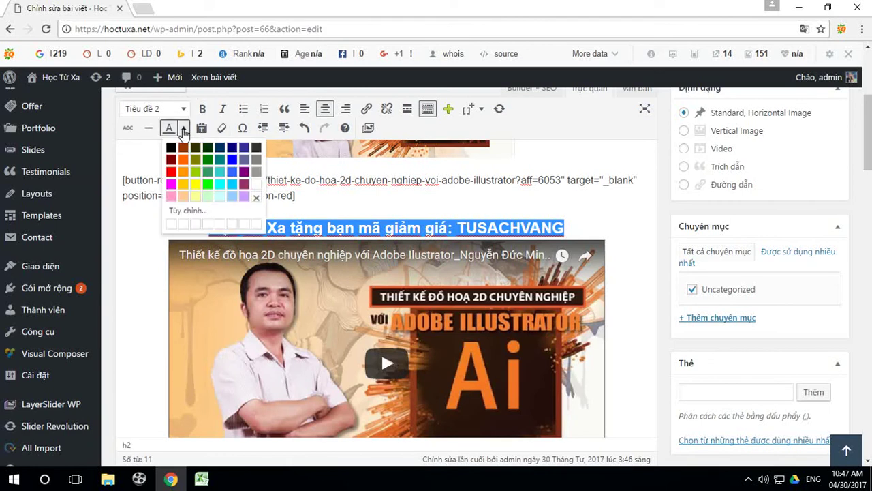
click(198, 186)
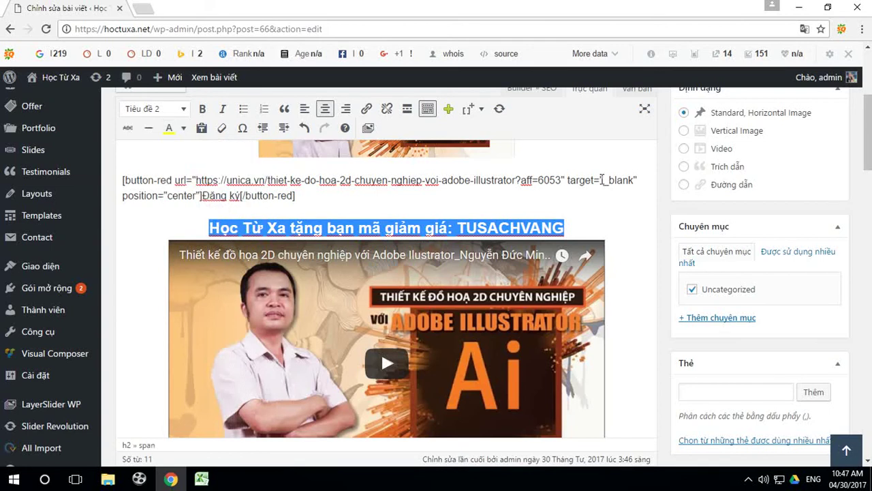
scroll(814, 299, down, 1)
scroll(641, 239, up, 3)
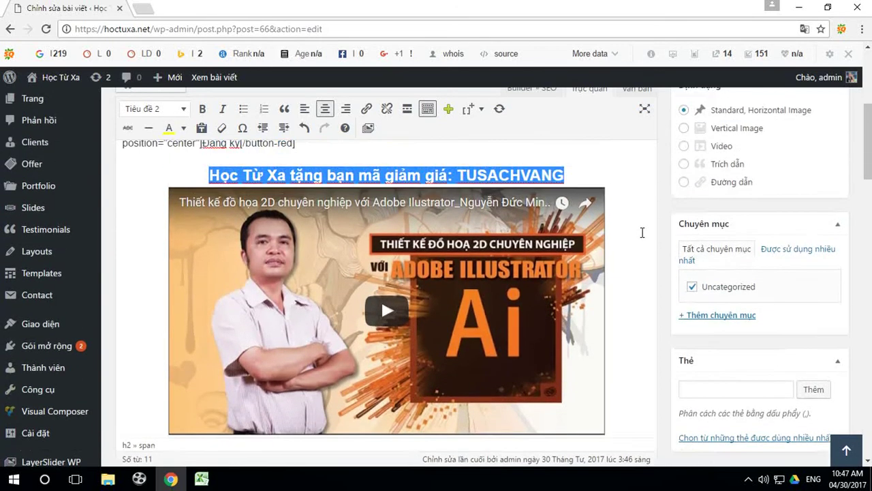
click(605, 252)
click(821, 139)
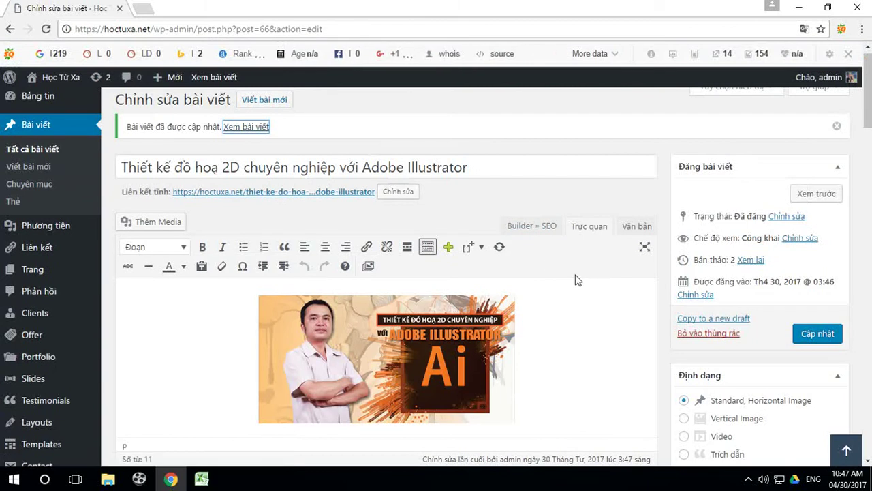
View the updated post on the site, check the discount line and briefly play the embedded course video.
click(244, 131)
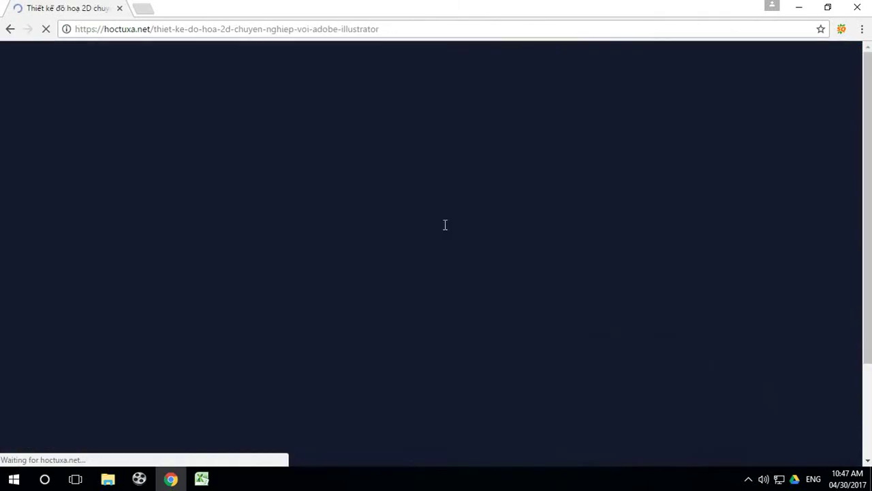
scroll(647, 294, down, 10)
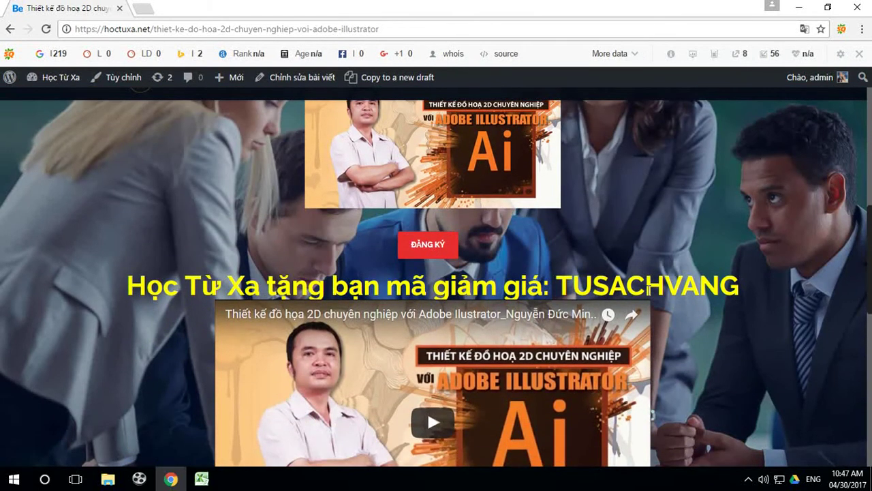
scroll(648, 290, up, 1)
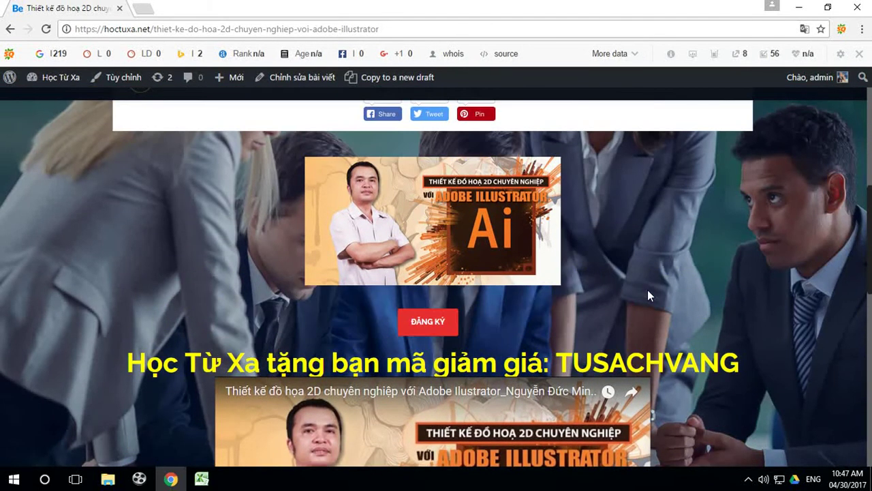
scroll(647, 290, down, 3)
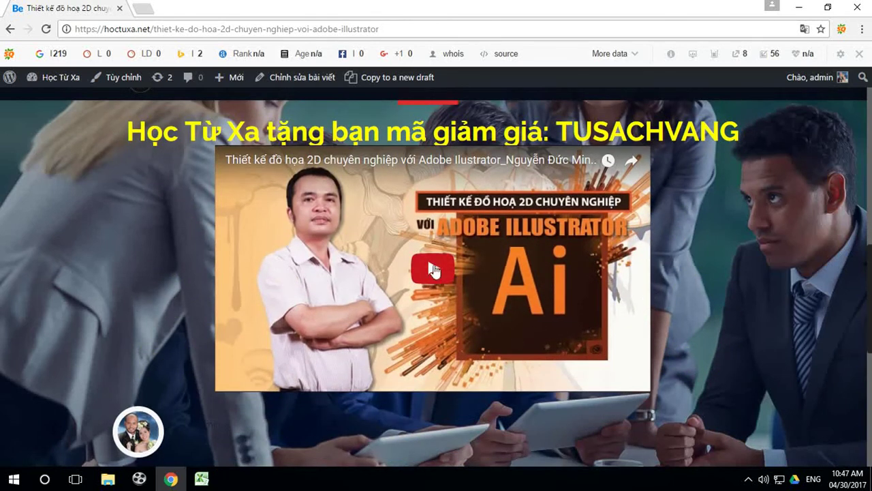
click(433, 270)
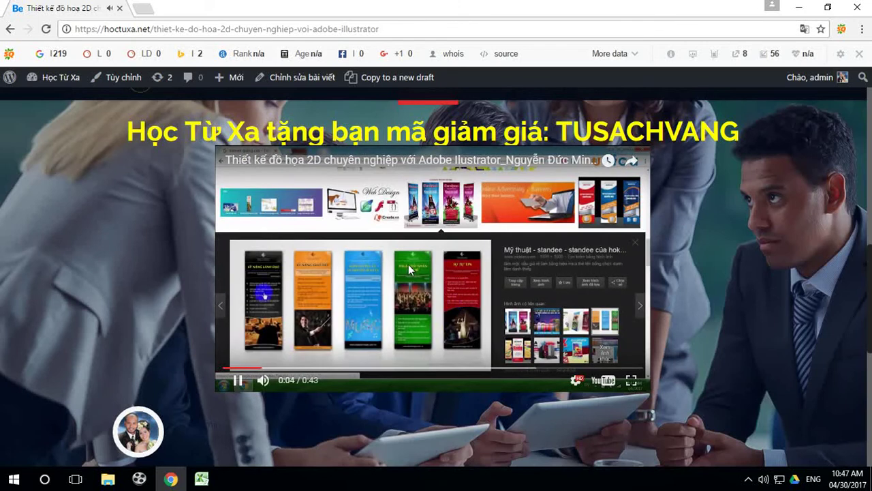
click(408, 264)
Reopen the post for editing and change the discount code line to Heading 4 (Tiêu đề 4).
click(300, 79)
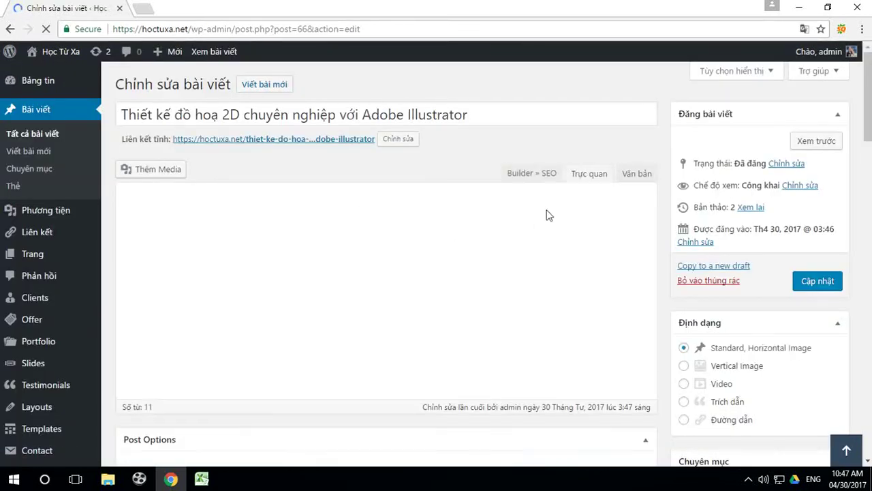
scroll(411, 250, down, 2)
scroll(399, 263, down, 3)
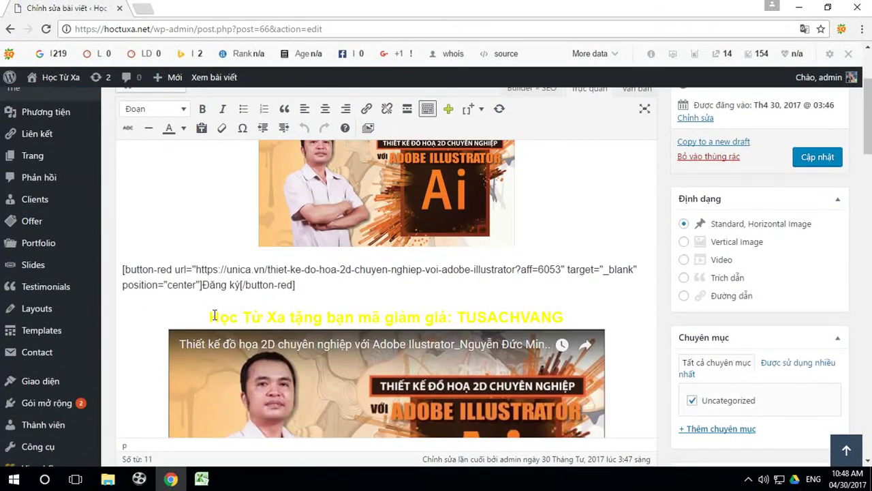
drag(214, 316, 560, 301)
mouse_move(161, 83)
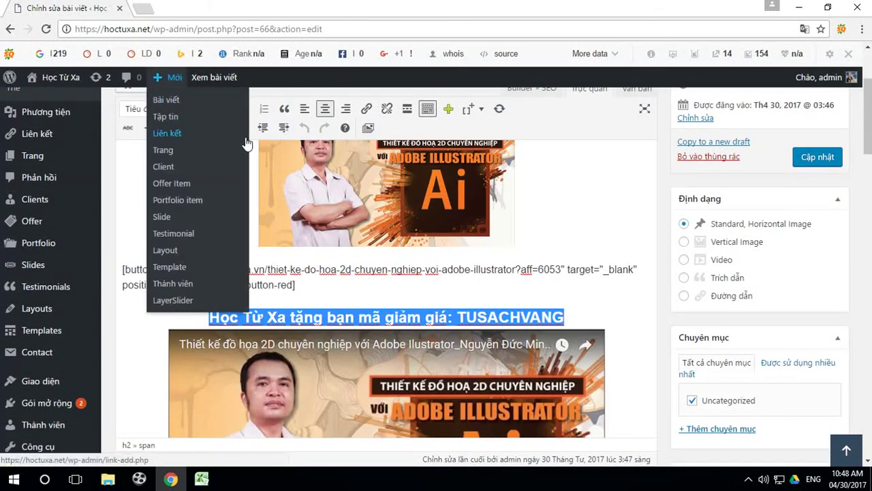
click(180, 111)
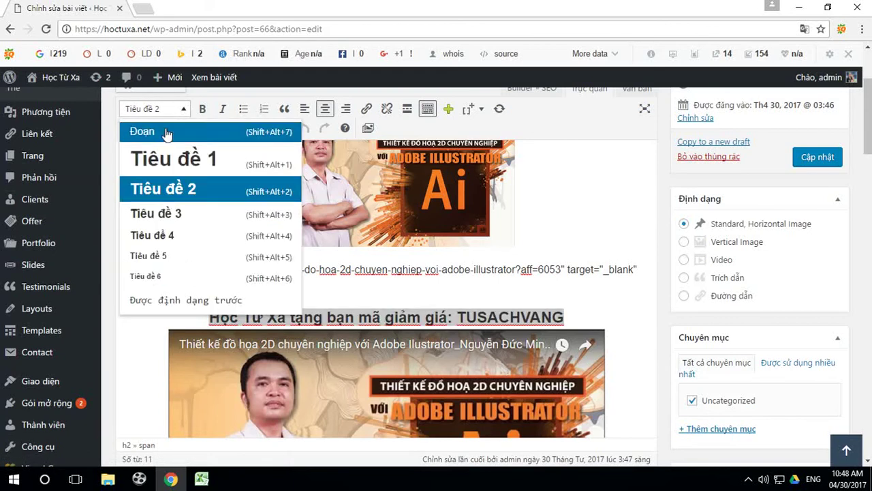
click(163, 235)
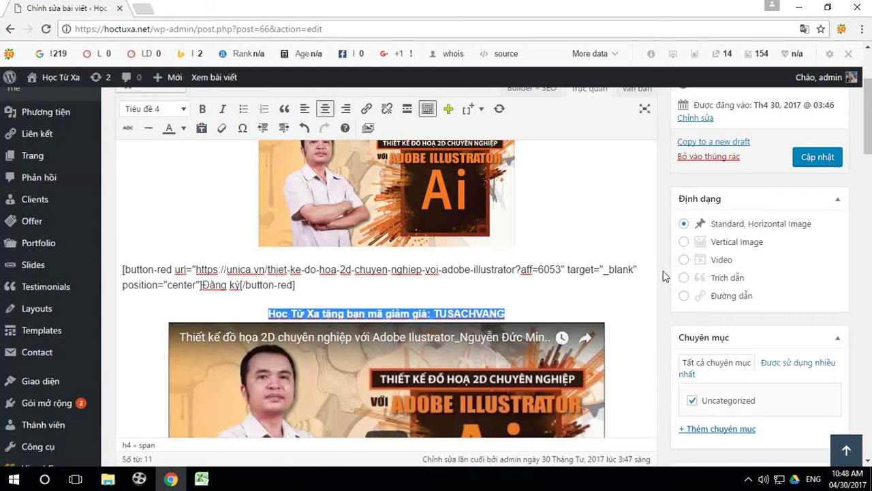
Add an empty line between the discount code line and the video, and update the post.
key(ctrl+b)
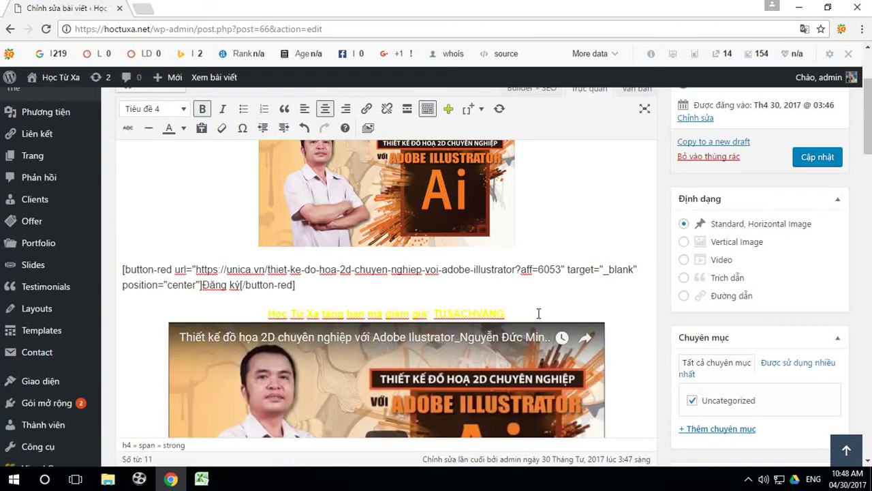
scroll(538, 313, down, 2)
scroll(591, 302, up, 1)
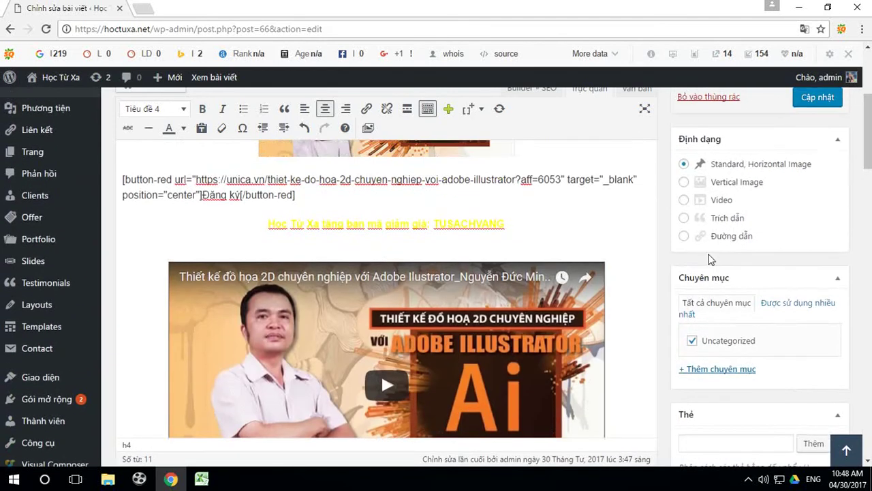
click(818, 97)
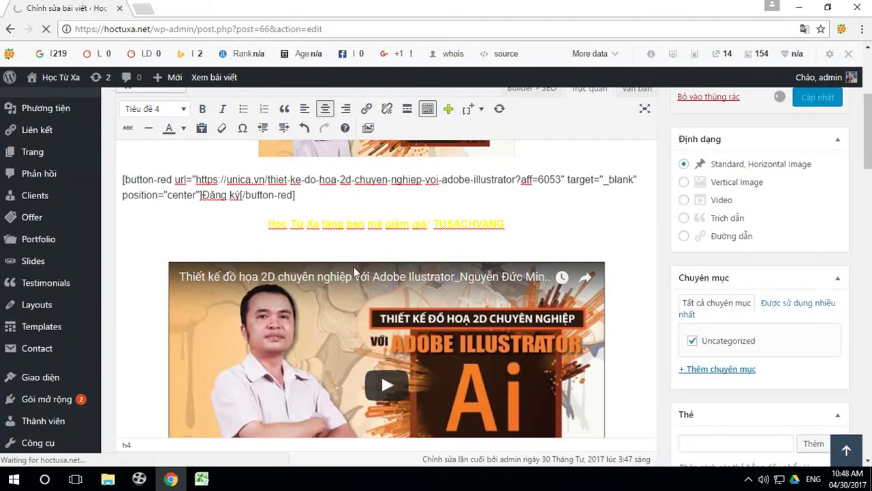
scroll(467, 455, up, 2)
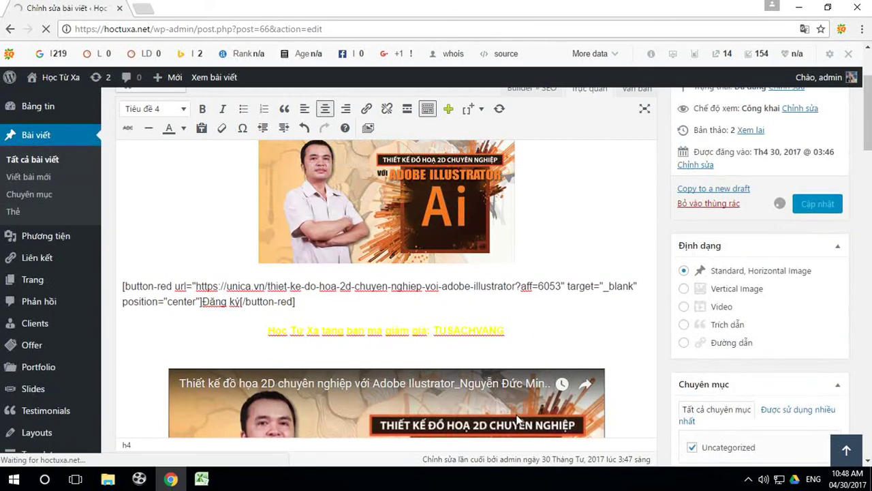
scroll(518, 419, up, 1)
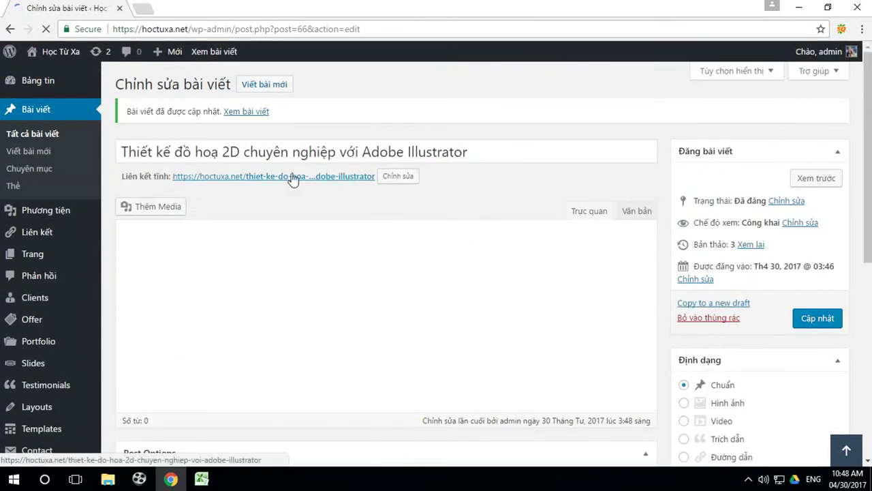
View the updated post on the site and examine the discount line's size and its spacing around the button and video.
click(253, 114)
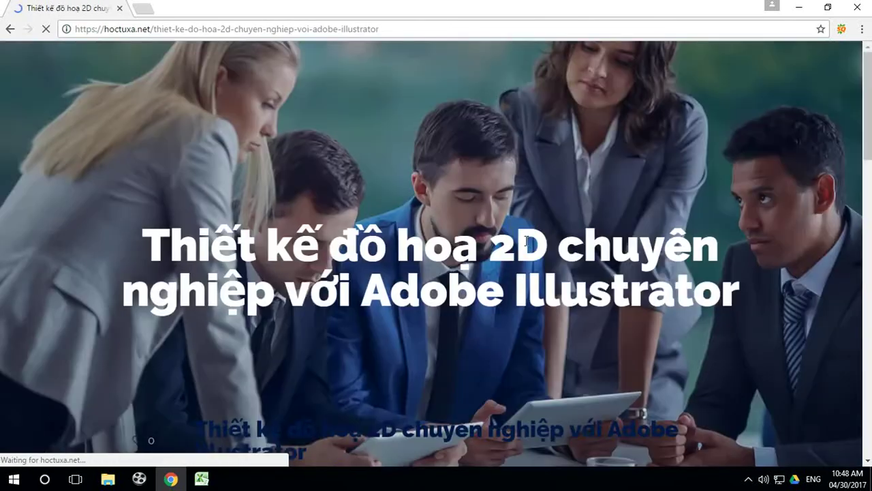
scroll(609, 282, down, 5)
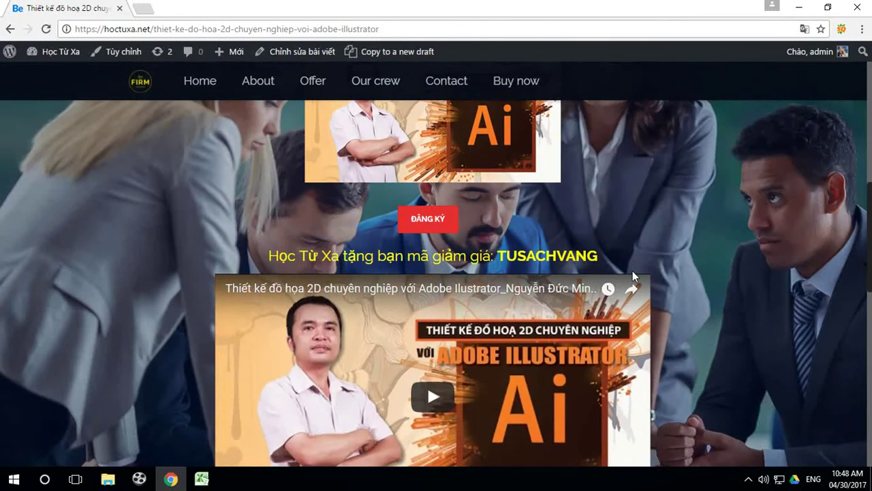
scroll(632, 276, down, 1)
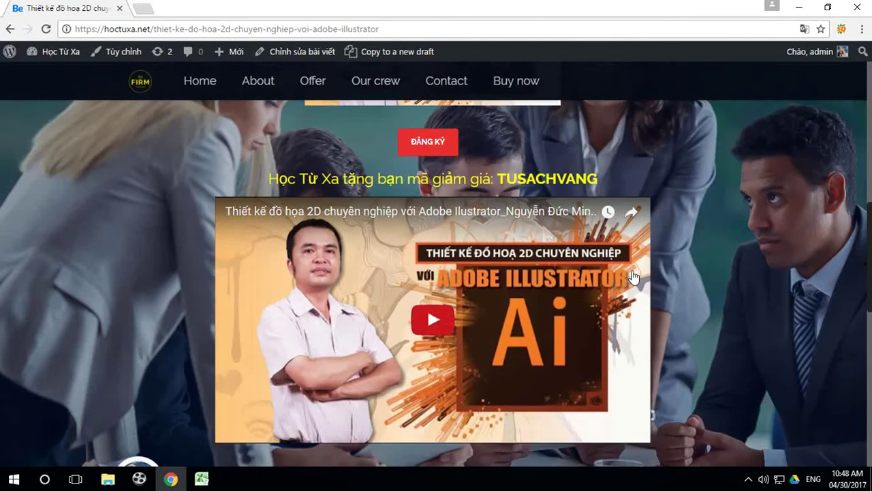
scroll(722, 282, up, 4)
scroll(735, 291, up, 3)
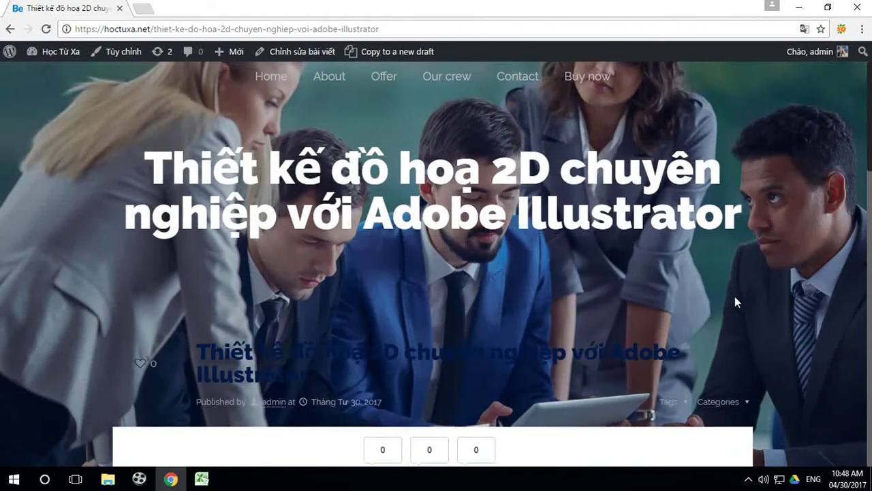
Review the published course post from its title to the page footer and back up to the social sharing box.
scroll(735, 297, up, 1)
scroll(735, 296, down, 7)
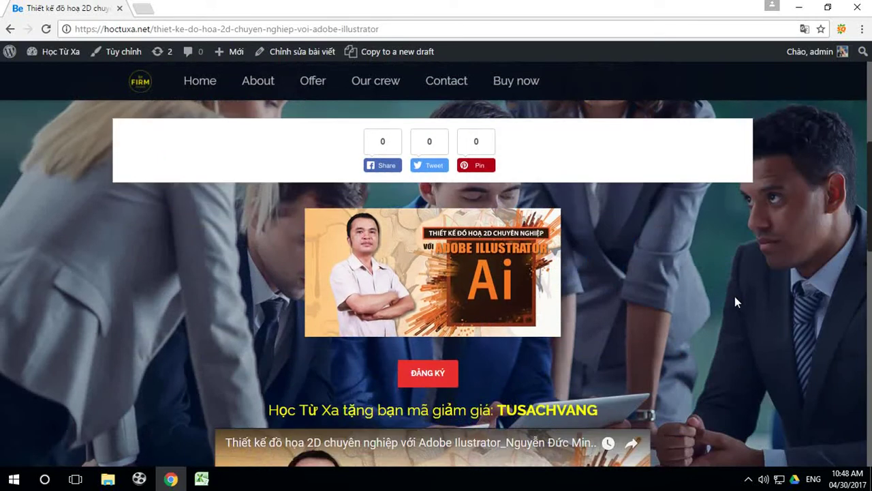
scroll(734, 296, up, 7)
scroll(745, 300, down, 15)
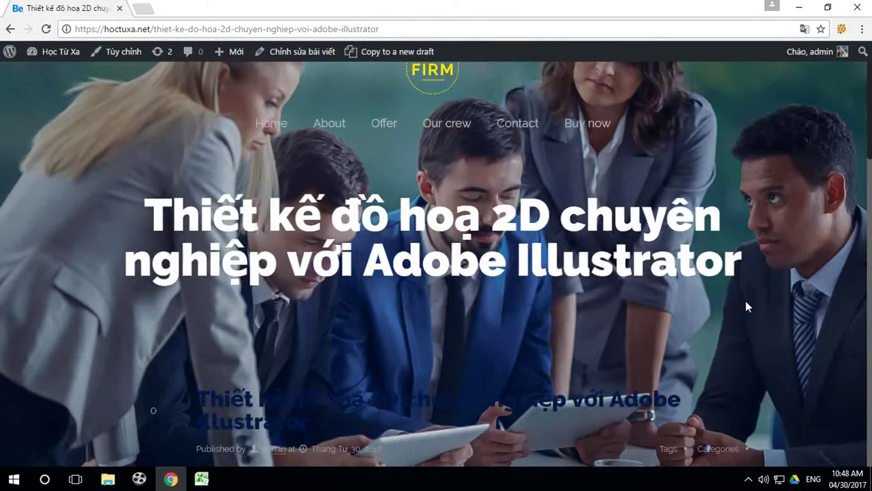
scroll(747, 308, down, 3)
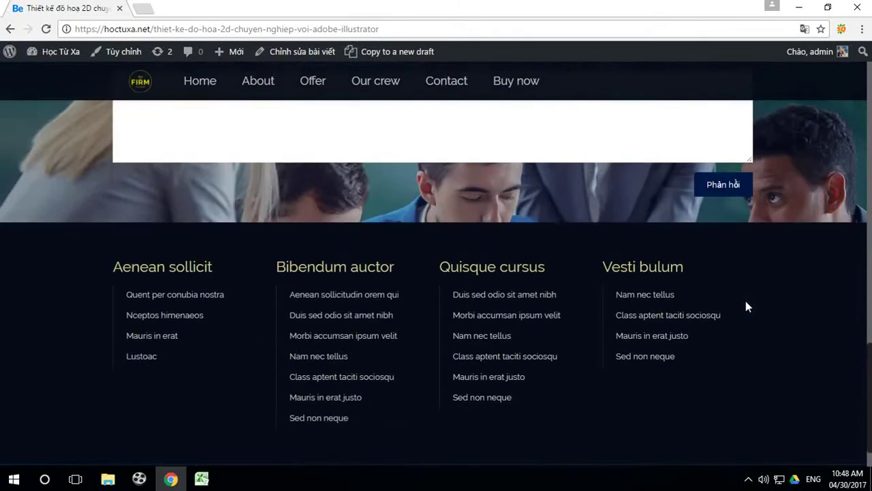
scroll(747, 306, up, 5)
scroll(746, 303, up, 10)
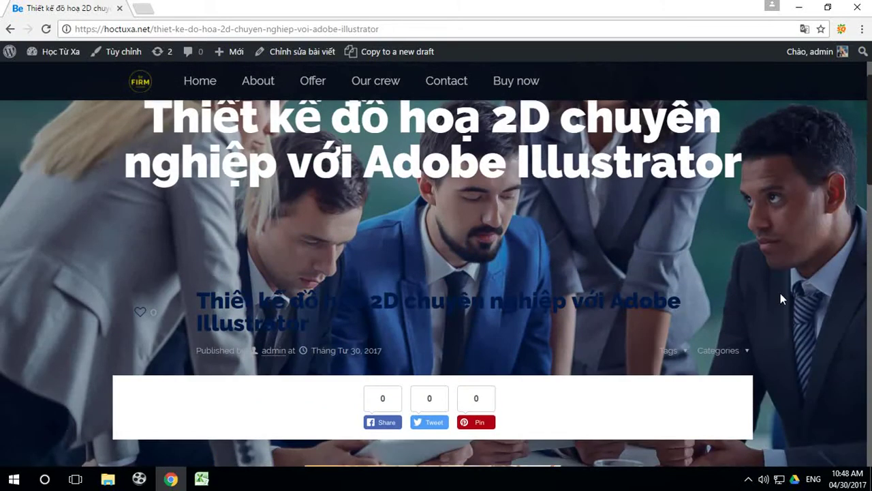
scroll(780, 295, up, 2)
scroll(780, 295, down, 3)
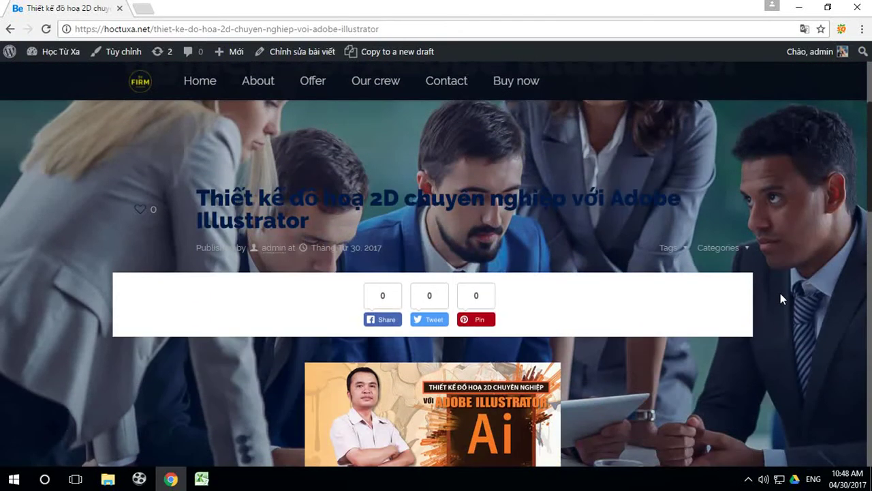
Check the post's Facebook sharing window, leave it without posting, and look over the course post again.
click(384, 320)
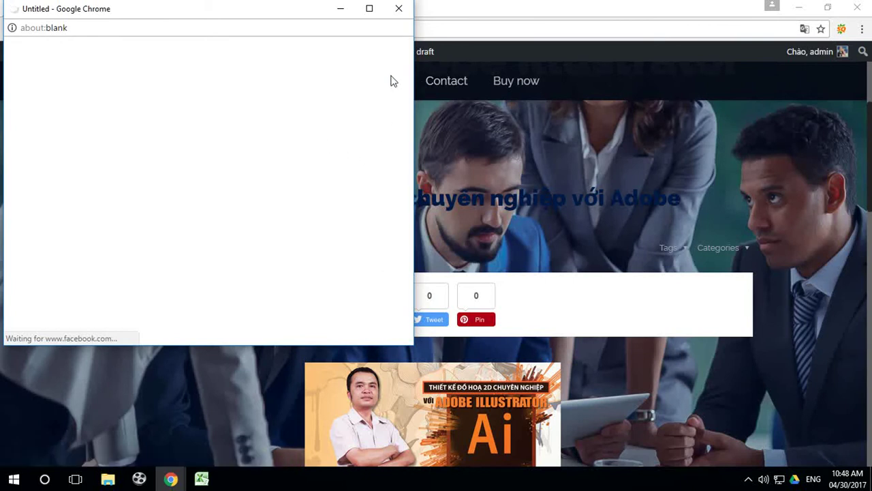
click(398, 9)
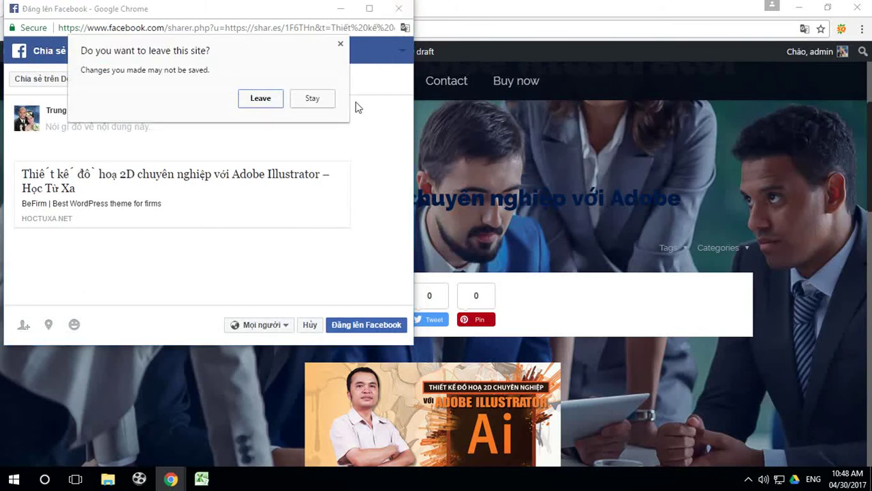
click(264, 101)
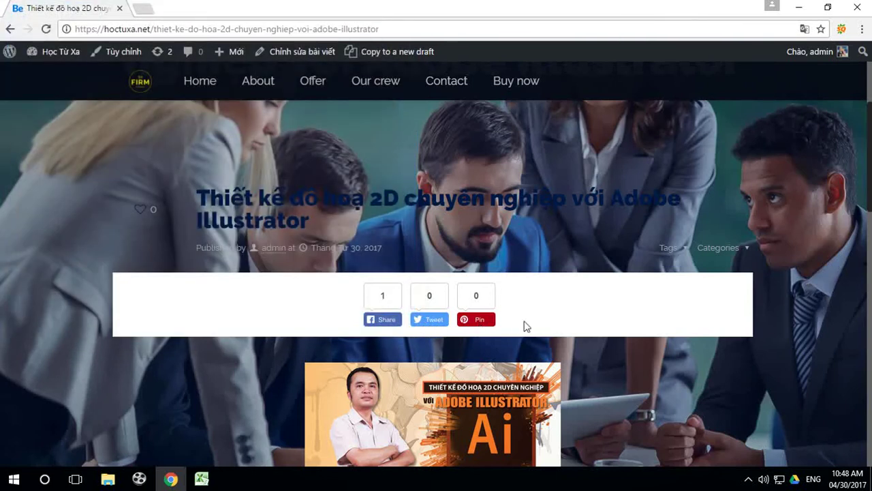
scroll(654, 313, down, 5)
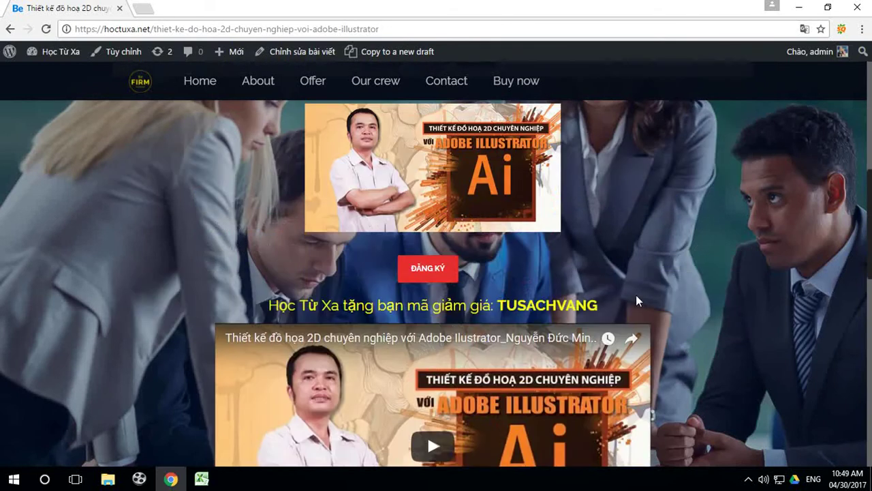
scroll(670, 272, up, 5)
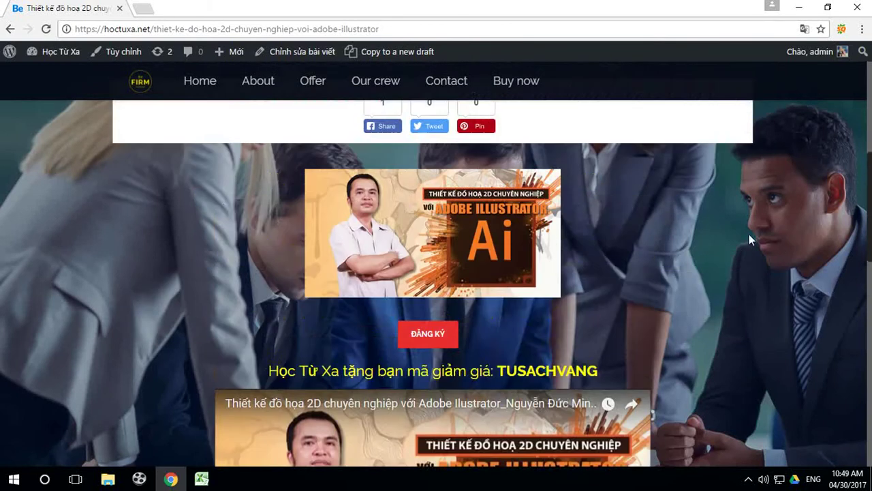
scroll(670, 272, up, 3)
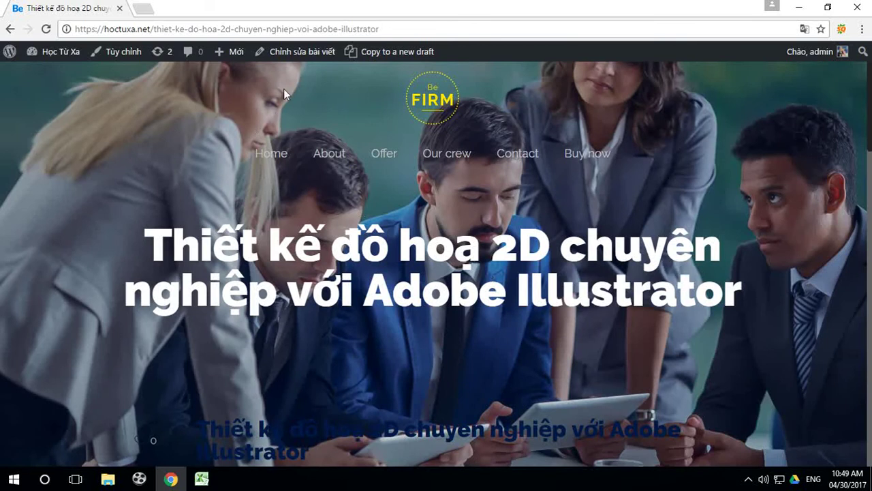
Reopen the post for editing and show its content as HTML code (Văn bản).
click(307, 53)
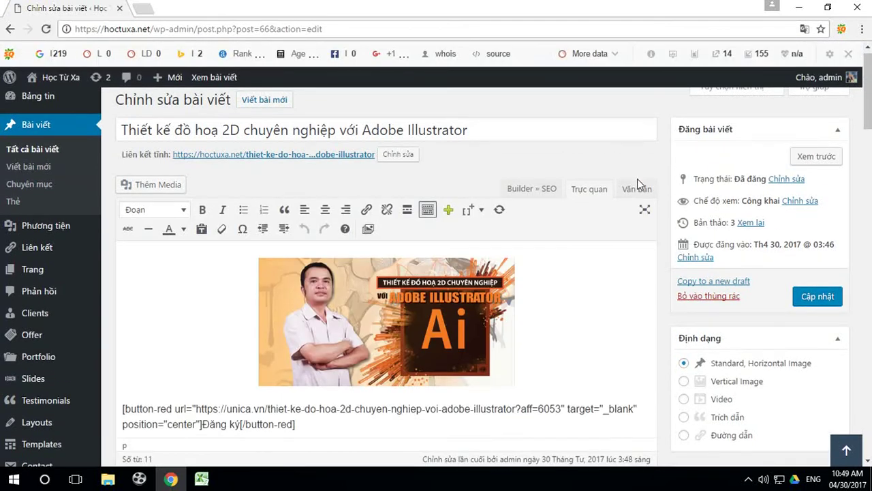
click(635, 189)
click(336, 366)
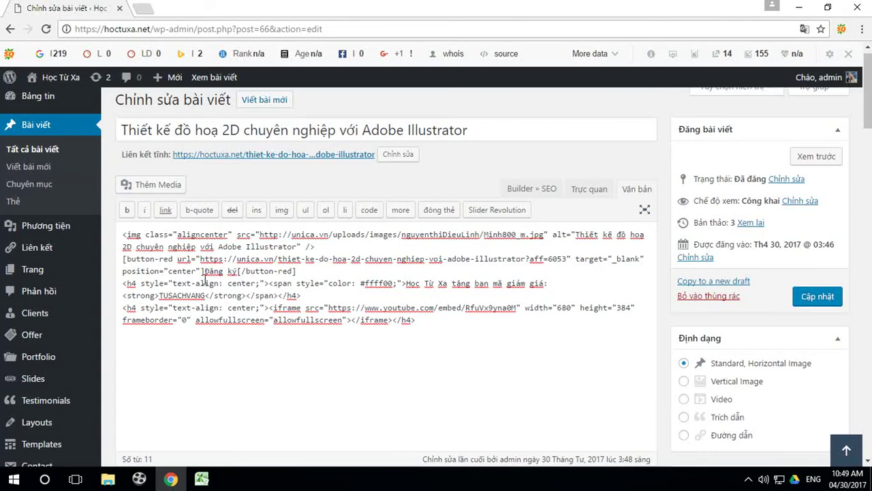
Cut the opening image code <img class="aligncenter" src=" from the post to the clipboard, and undo its removal from the post.
drag(122, 237, 259, 237)
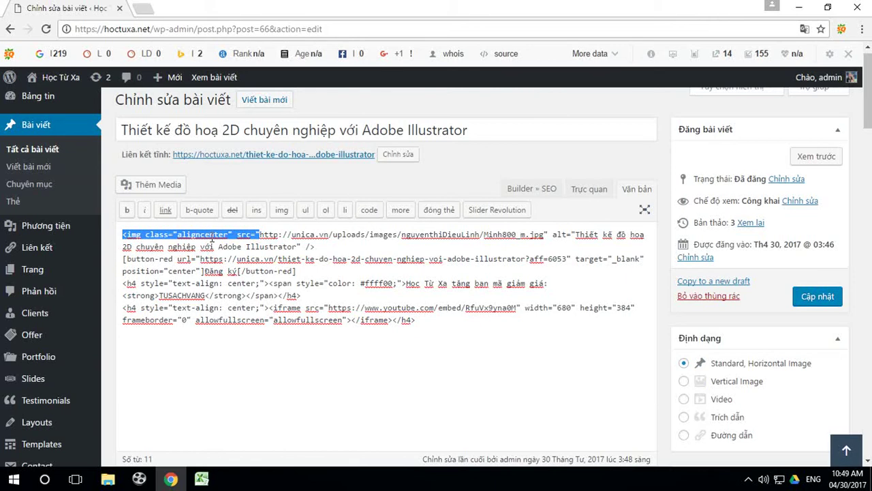
right_click(213, 236)
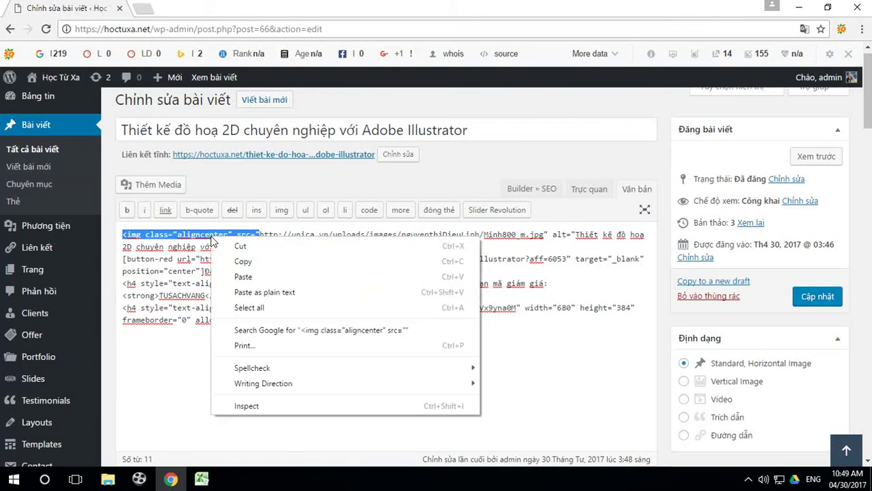
click(239, 254)
click(202, 479)
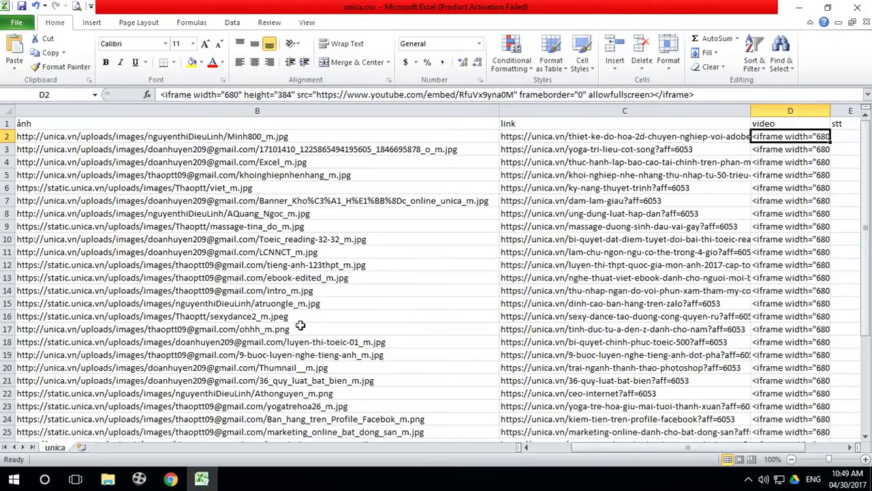
click(171, 480)
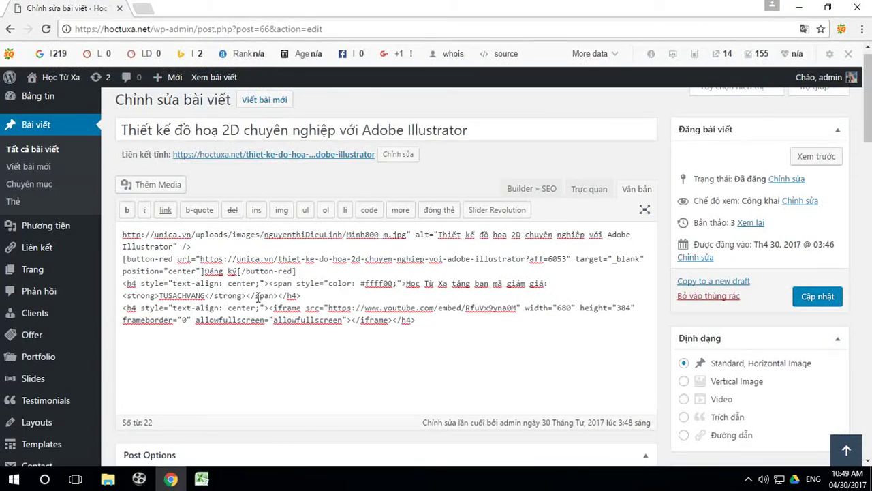
key(ctrl+z)
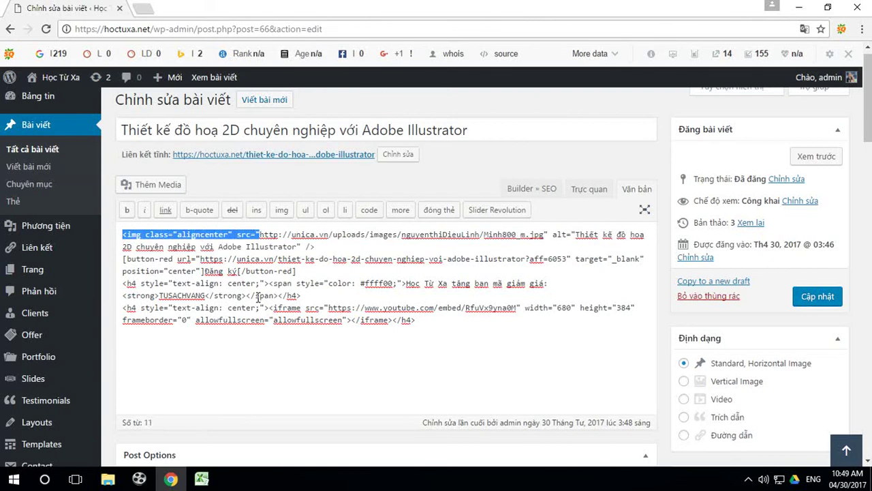
Switch to the unica.csv workbook in Excel and narrow the ảnh and link columns.
click(201, 479)
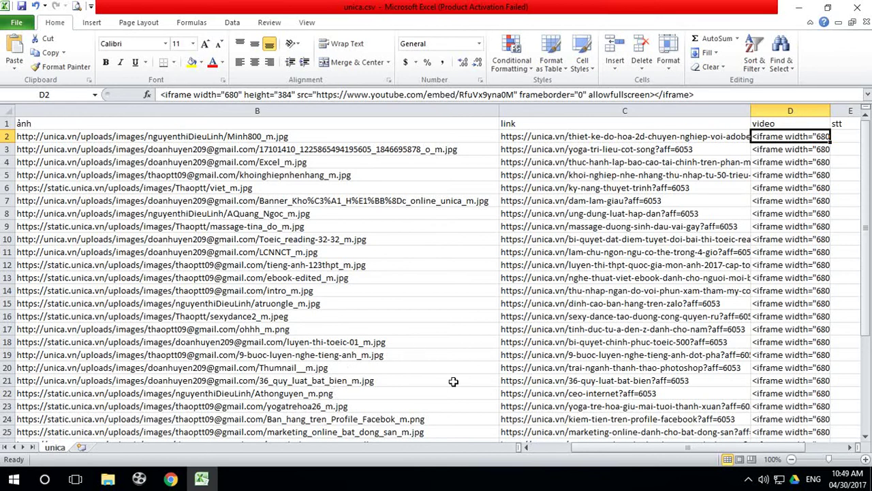
drag(500, 111, 195, 115)
drag(446, 111, 280, 113)
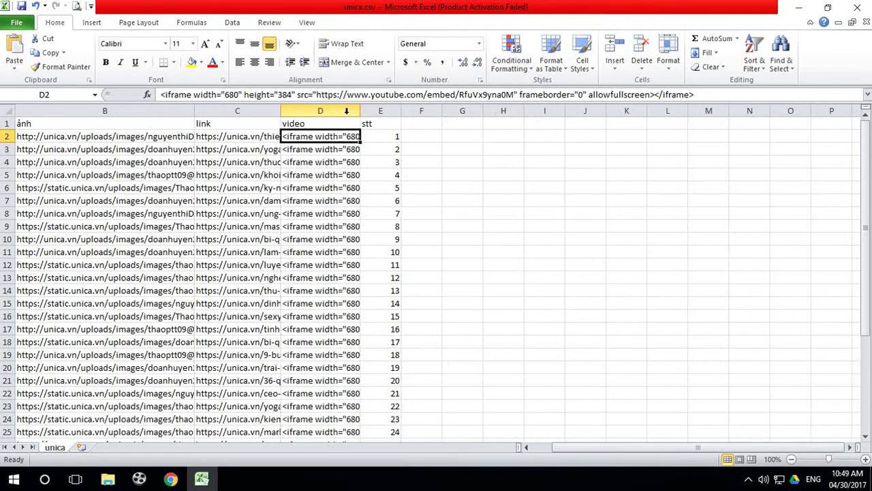
Paste <img class="aligncenter" src=" into cell F2 and widen column F to fit the code.
click(427, 136)
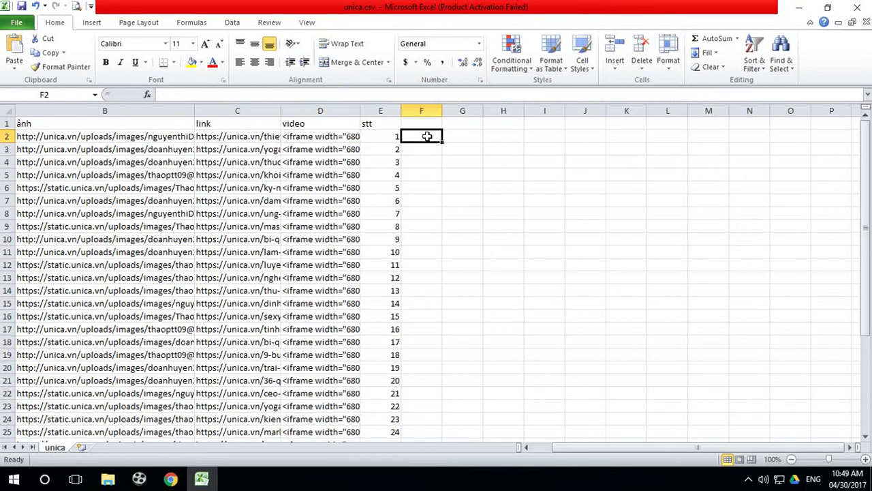
key(ctrl+v)
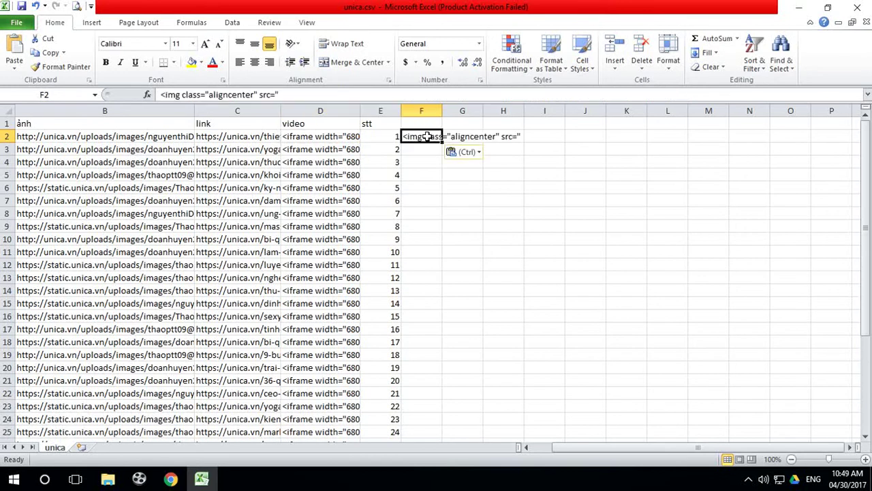
click(475, 265)
drag(442, 110, 538, 102)
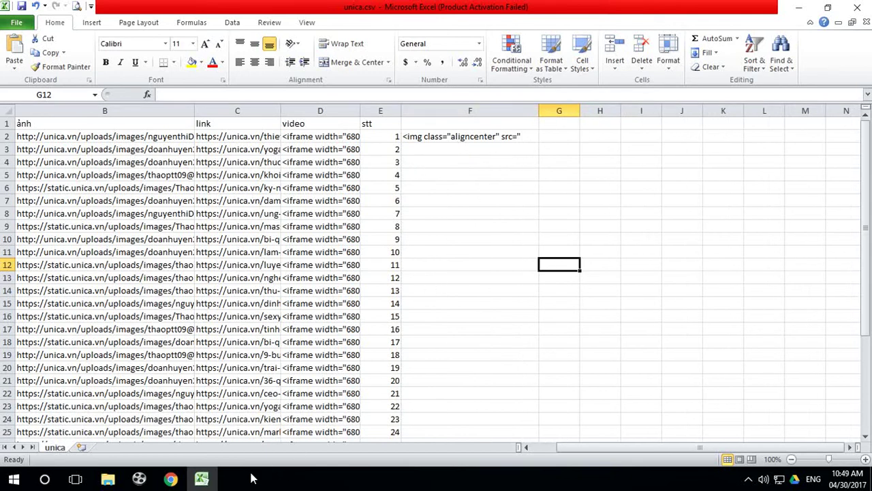
Return to the post's HTML code in the browser and copy the " alt=" fragment that follows the image URL.
click(219, 429)
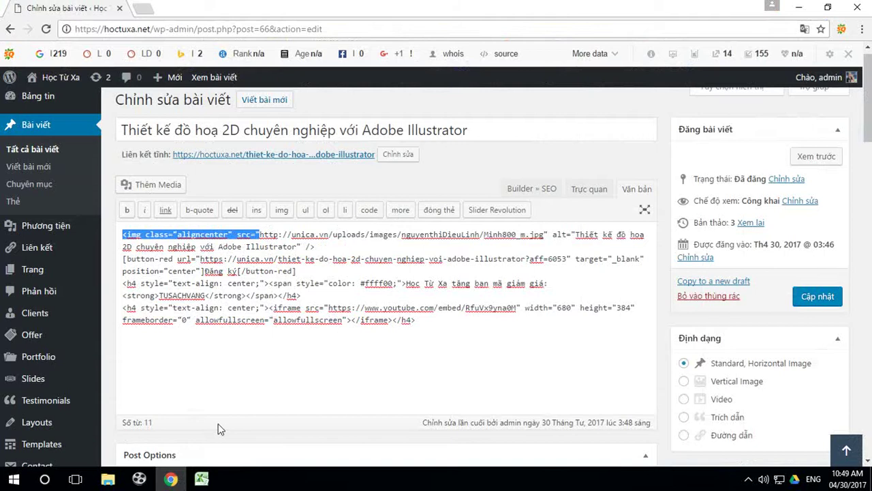
click(363, 394)
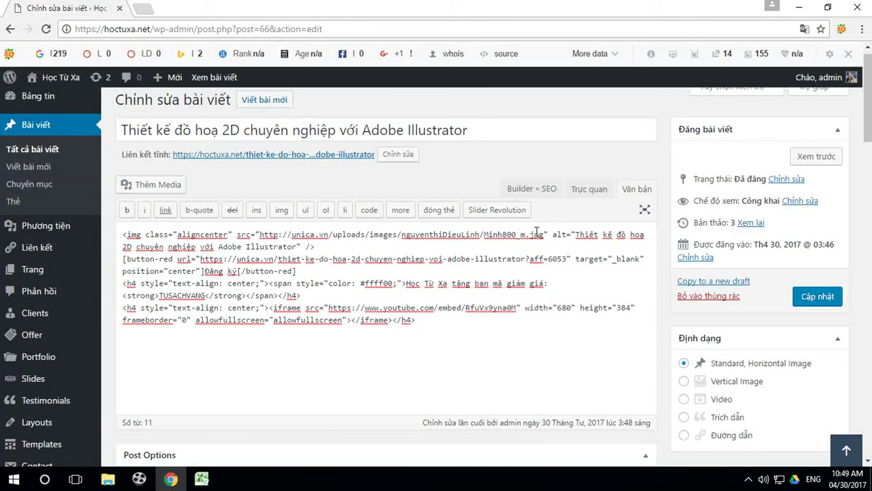
drag(260, 234, 543, 234)
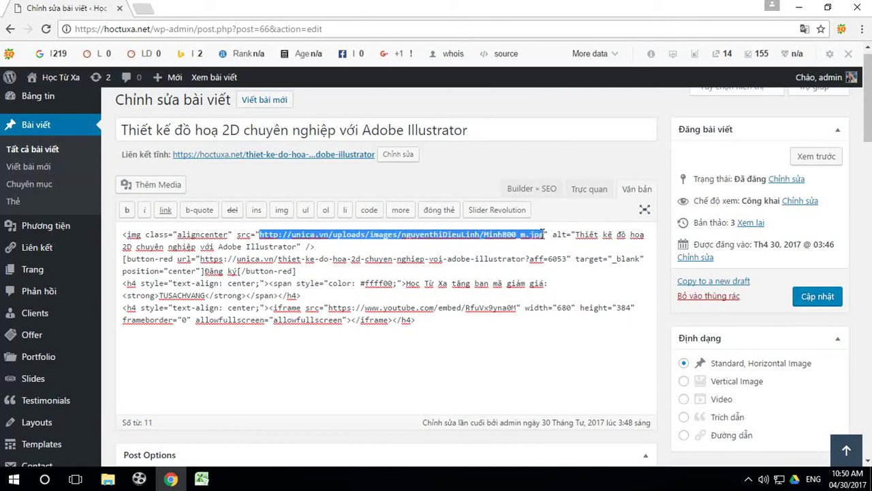
click(532, 385)
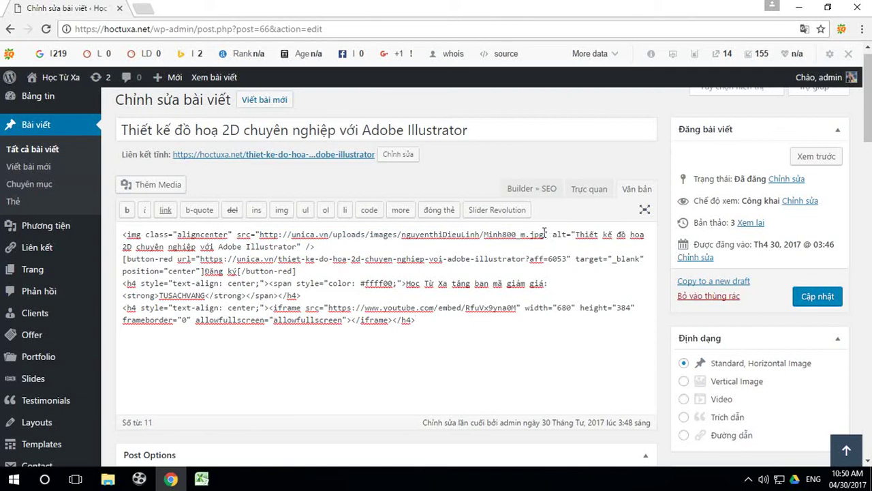
drag(544, 234, 576, 233)
Switch to the Excel sheet and enter " alt=" with both quotation marks in cell G2.
click(203, 481)
click(560, 137)
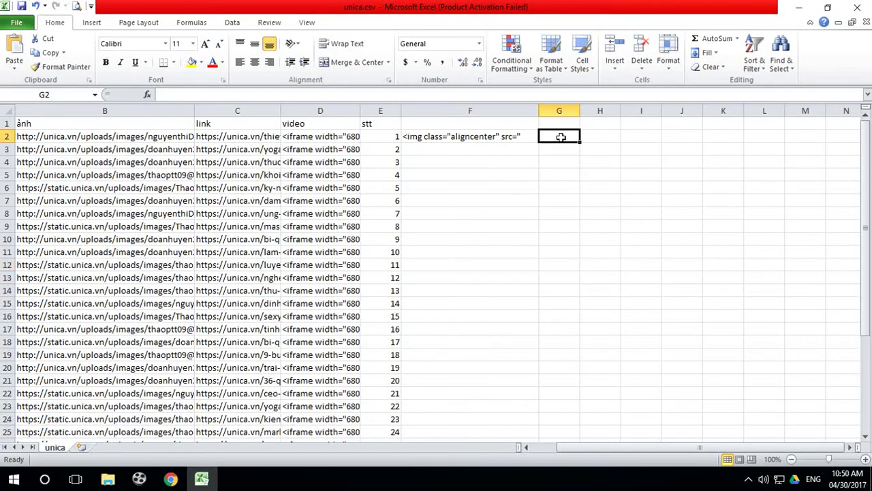
text(alt=)
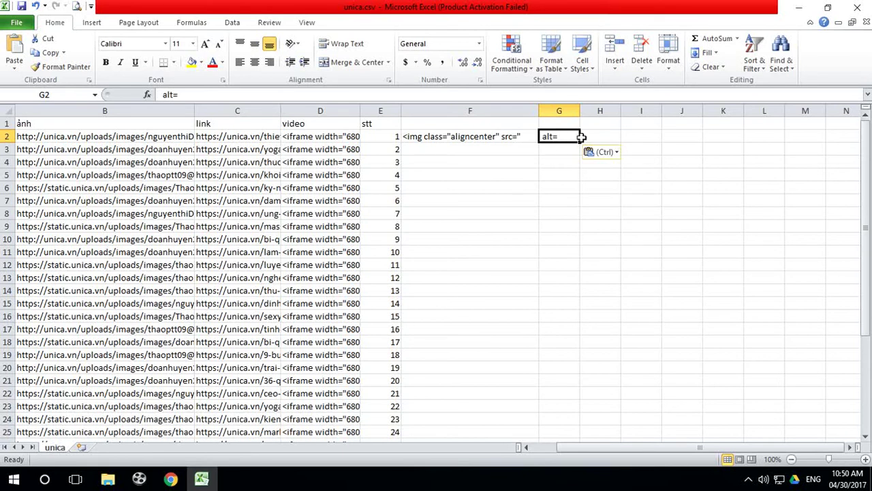
click(159, 95)
text(")
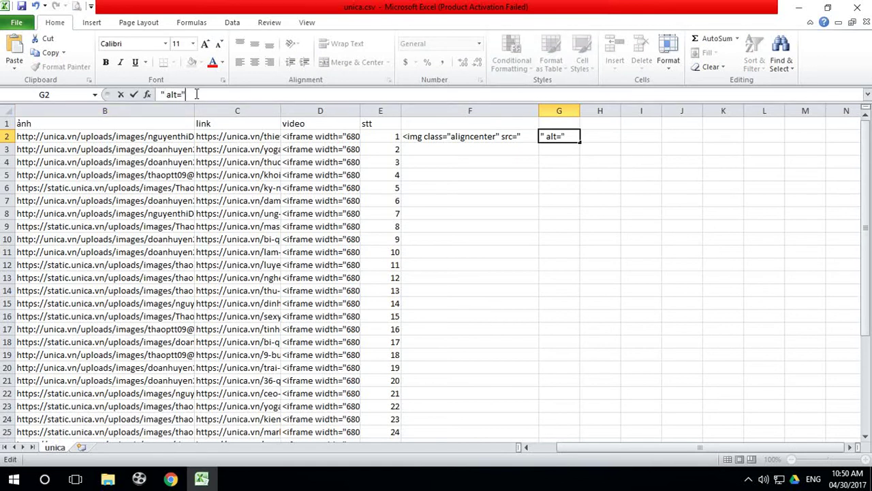
click(651, 225)
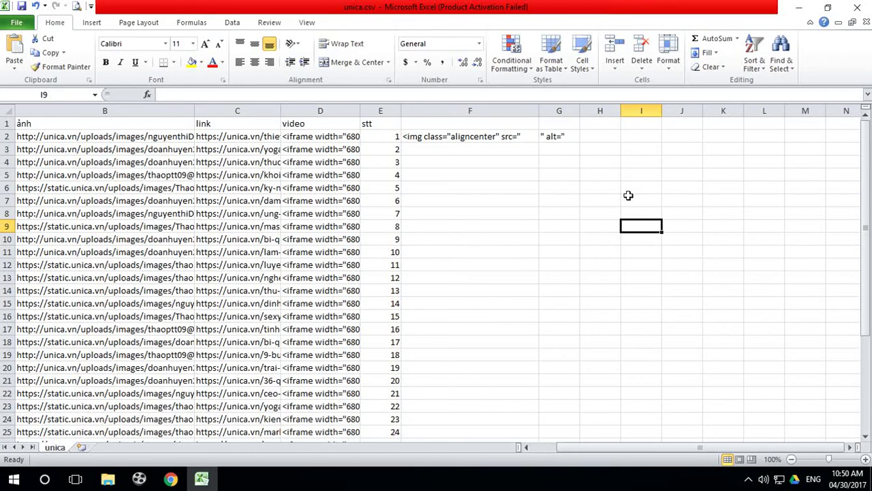
Return to the post's HTML code and join the button-red shortcode directly onto the end of the image tag.
click(193, 481)
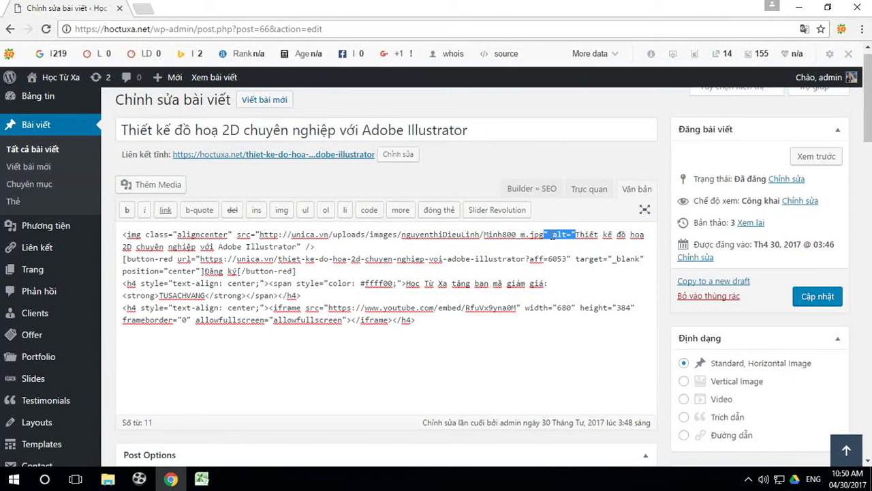
click(567, 286)
key(Delete)
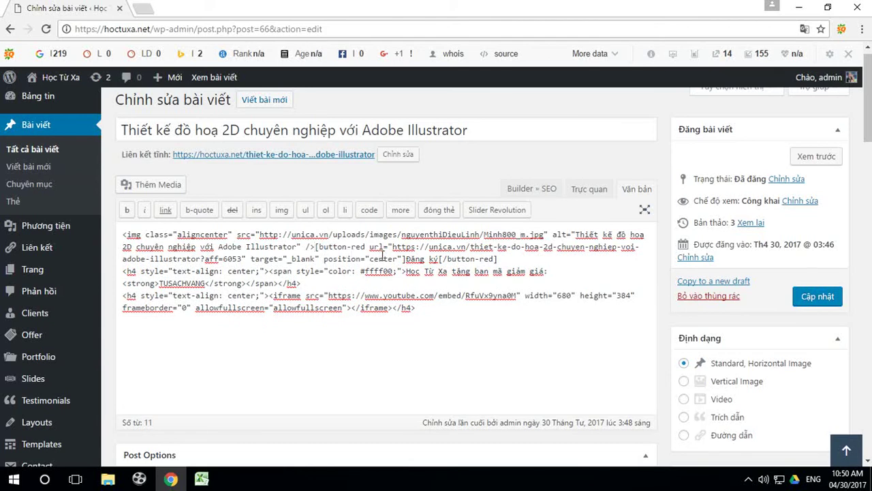
Copy the " />[button-red url=" fragment, including both quotation marks, from between the alt text and the course link in the post's HTML.
drag(299, 246, 381, 248)
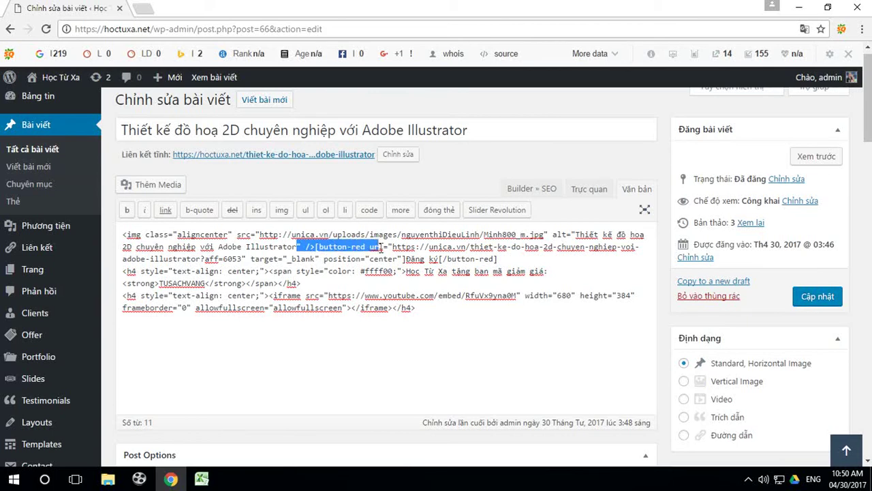
click(617, 236)
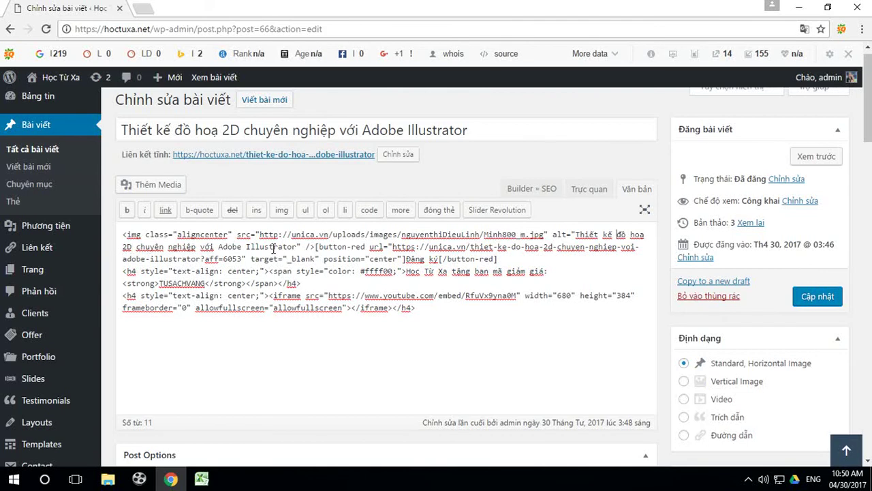
drag(298, 247, 392, 247)
key(ctrl+c)
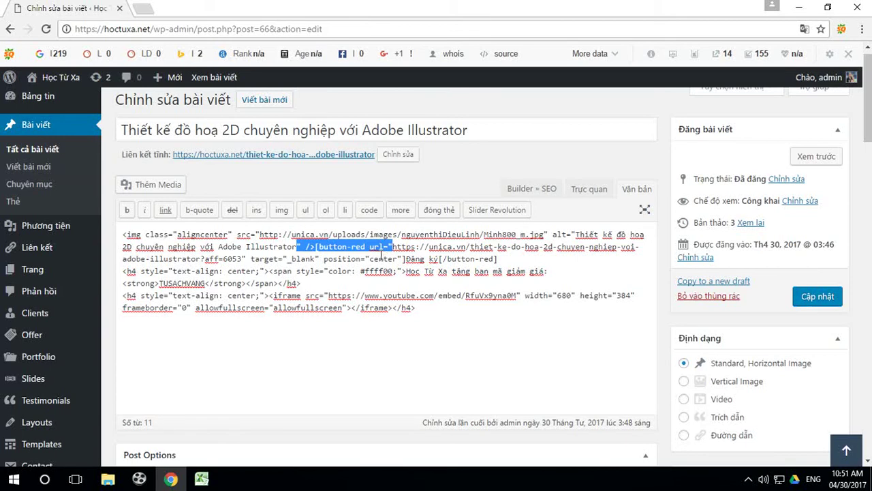
Switch to the Excel sheet and paste the copied button-red url fragment into cell H2.
click(201, 481)
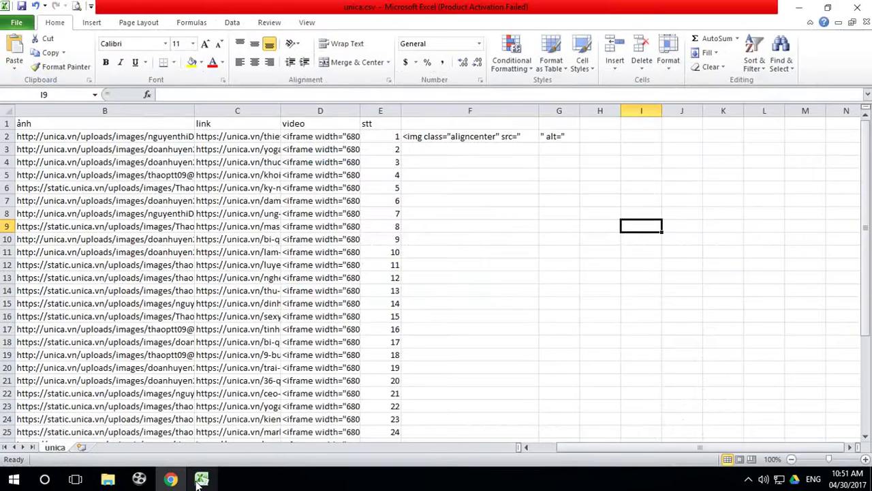
click(601, 135)
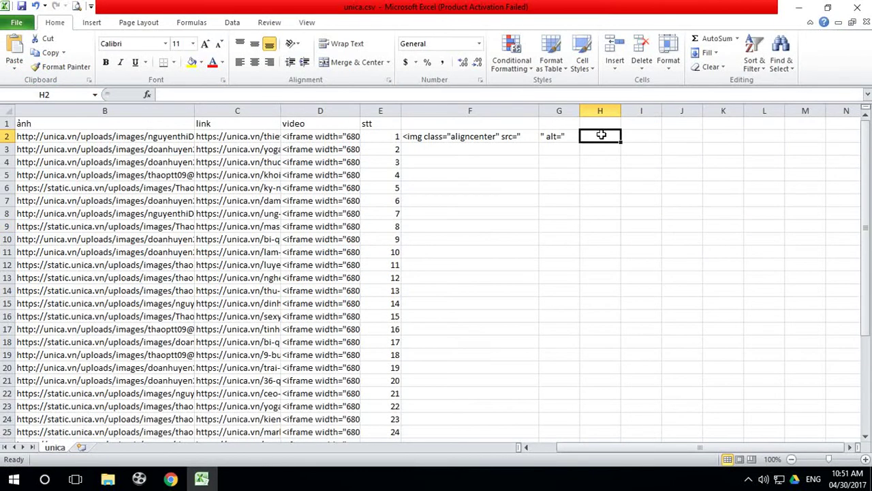
key(ctrl+v)
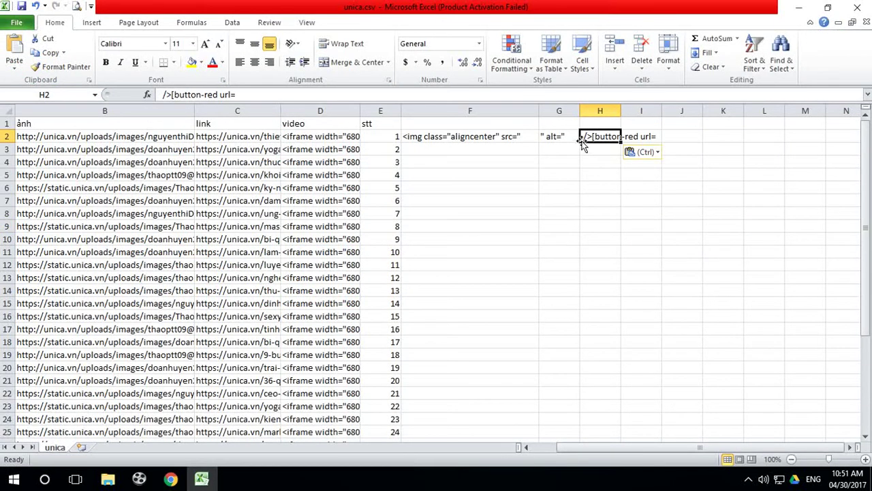
Add the opening and closing quotation marks to cell H2, checking the post's HTML, so it reads " />[button-red url=".
click(169, 480)
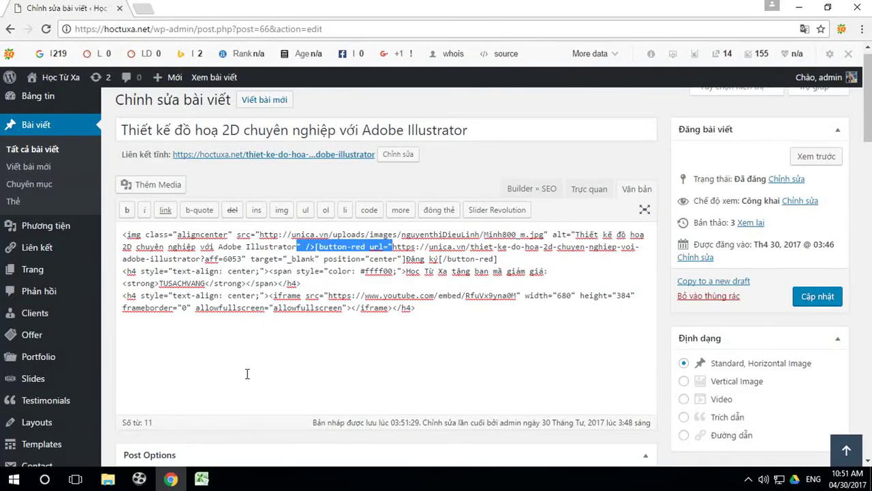
click(201, 480)
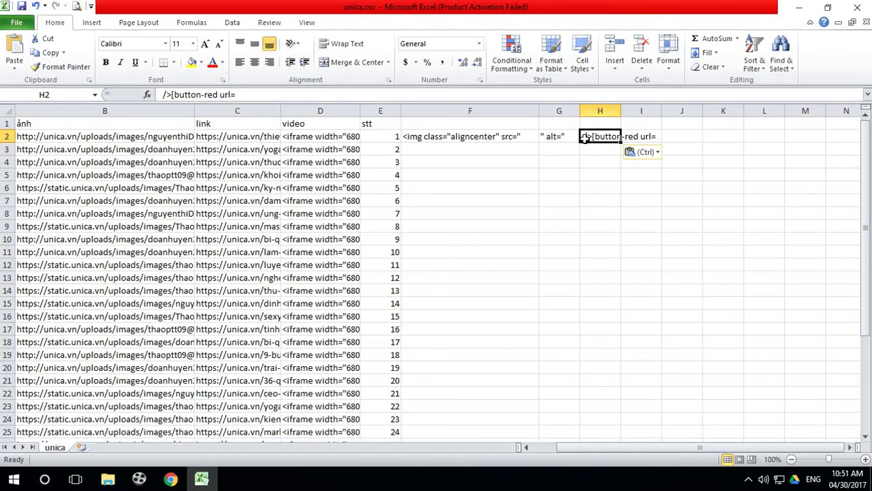
click(160, 94)
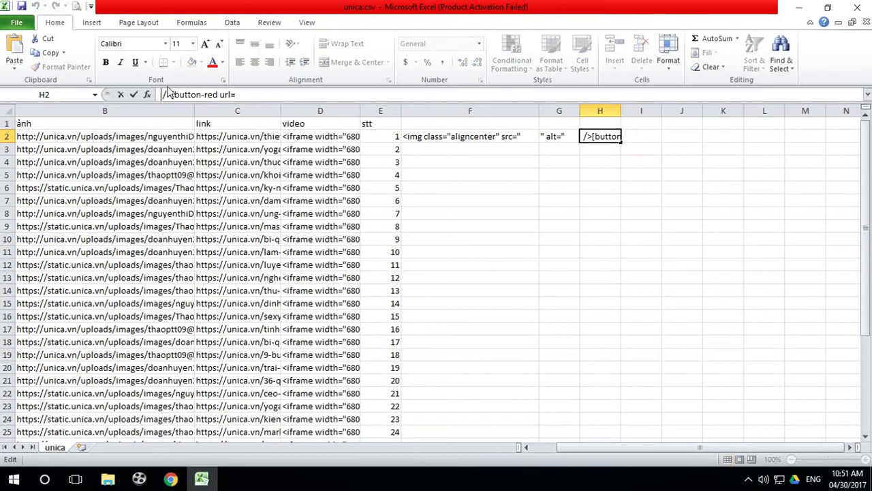
text(")
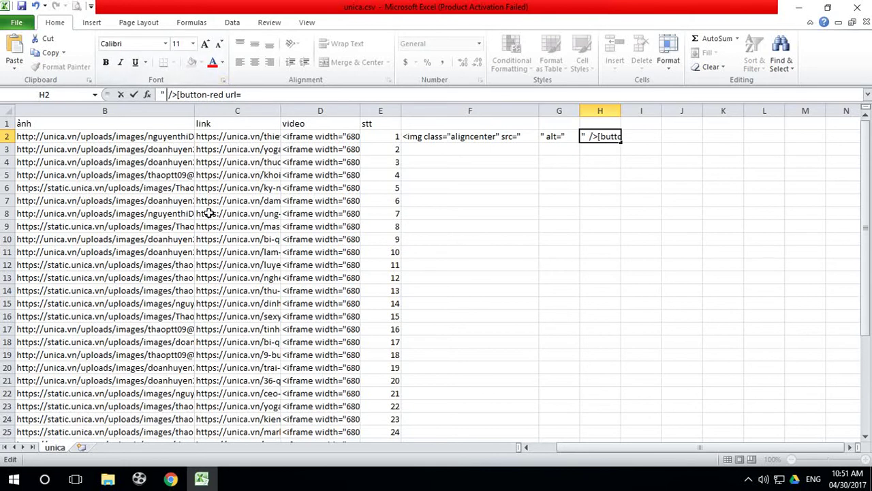
click(171, 479)
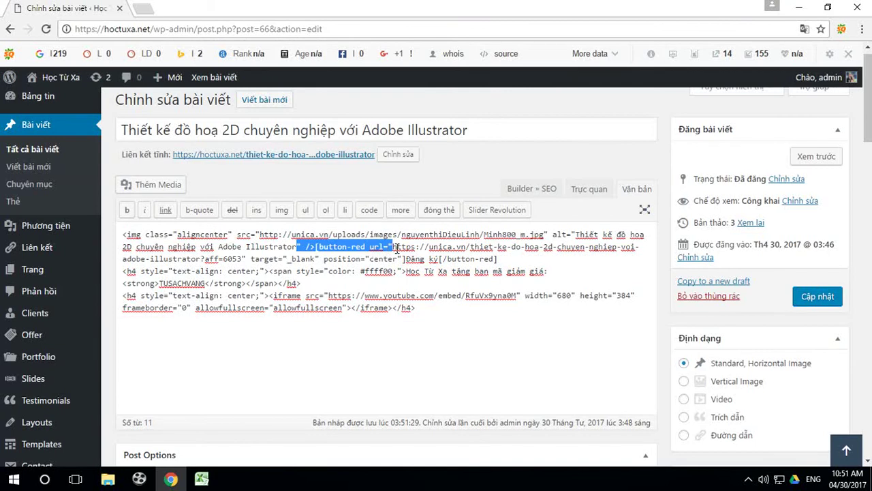
click(201, 479)
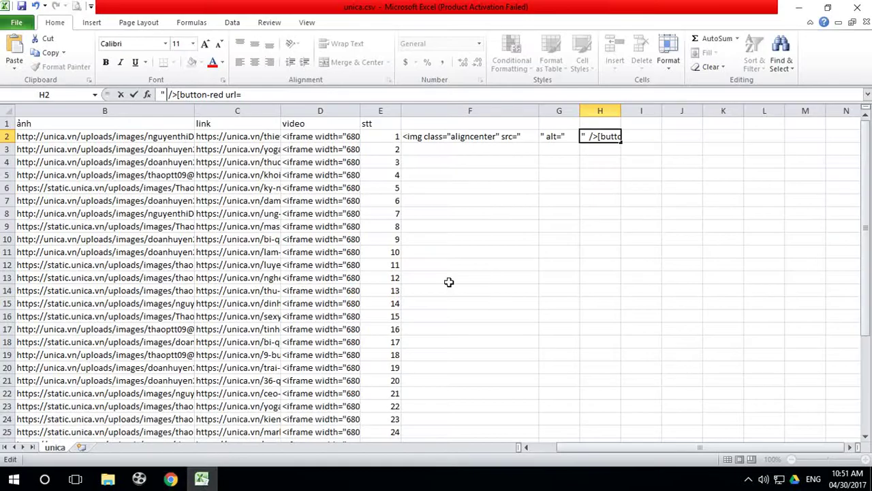
click(274, 95)
click(528, 264)
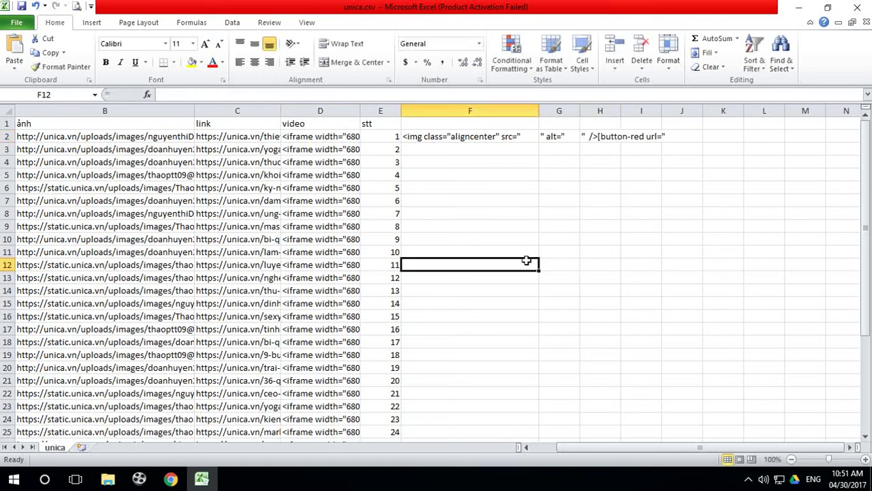
click(631, 229)
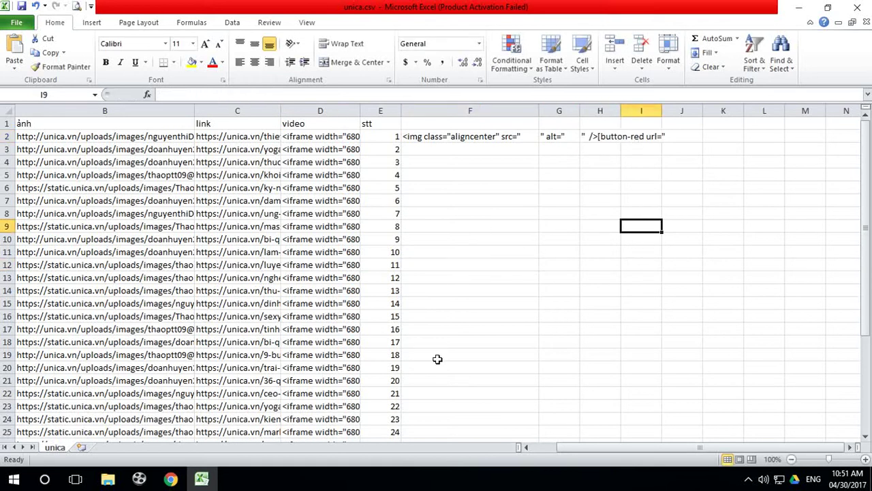
Return to the post's HTML and copy the fragment after the course link, " target="_blank" position="center"]Đăng ký[/button-red].
click(171, 480)
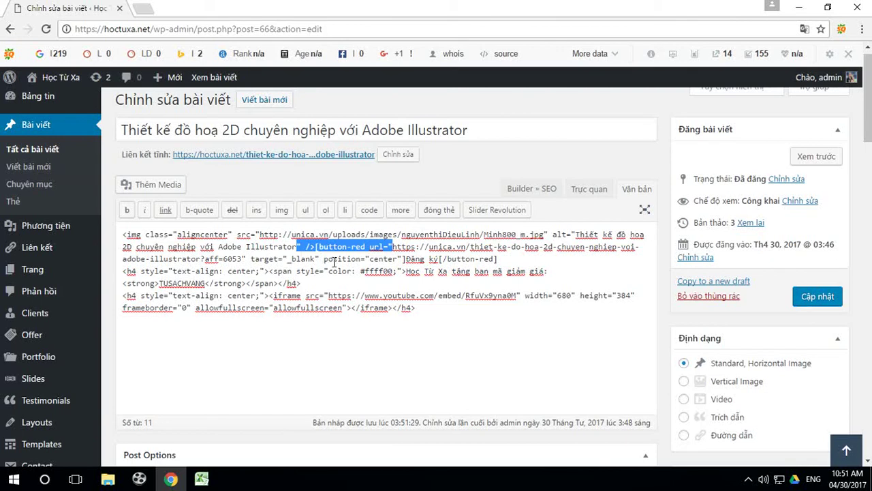
drag(242, 259, 499, 257)
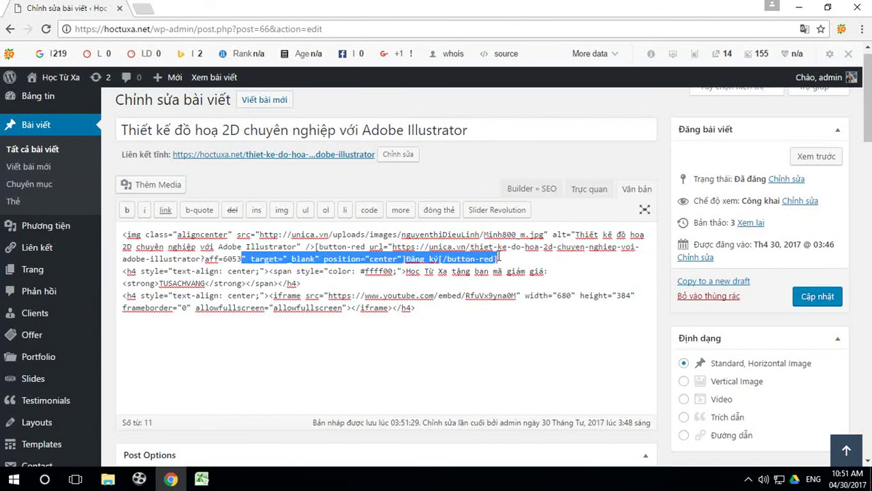
drag(499, 258, 503, 258)
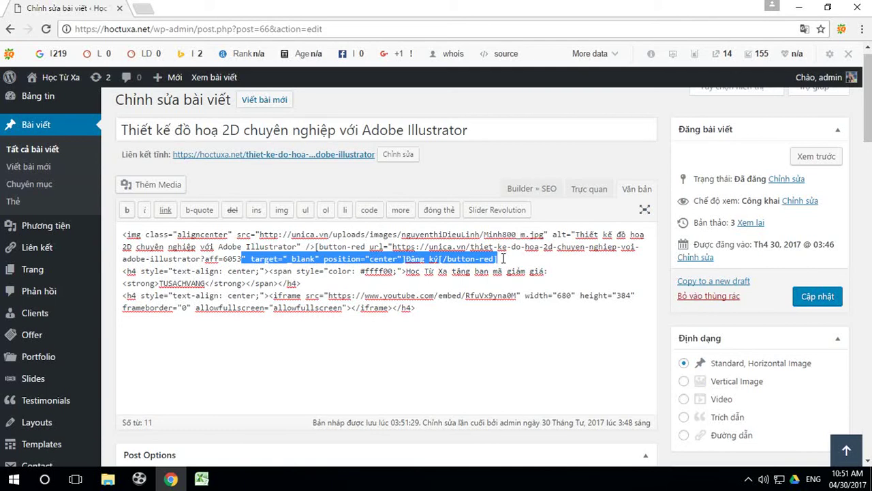
right_click(450, 263)
click(494, 288)
Switch to the Excel sheet and paste the copied target and position fragment into cell I2.
click(202, 479)
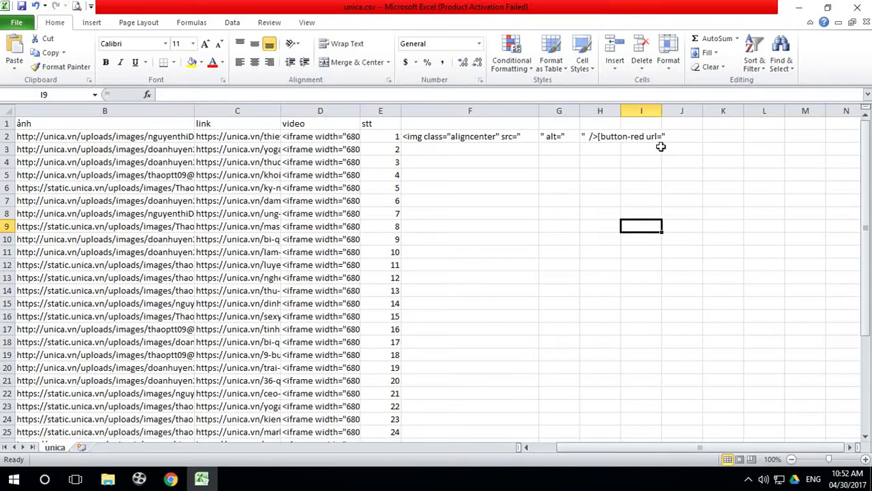
click(633, 137)
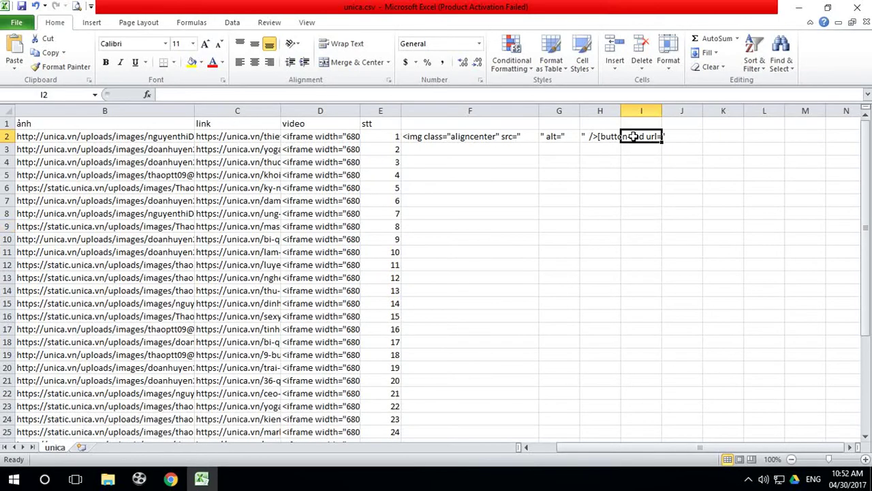
key(ctrl+v)
click(651, 277)
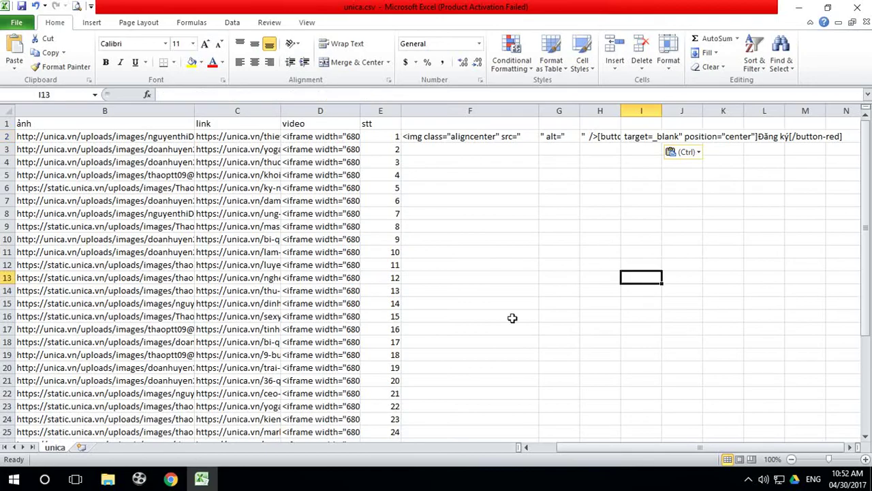
Restore the quotation marks in cell I2 to read " target="_blank" position="center"]Đăng ký[/button-red], comparing it with the post's HTML.
click(170, 480)
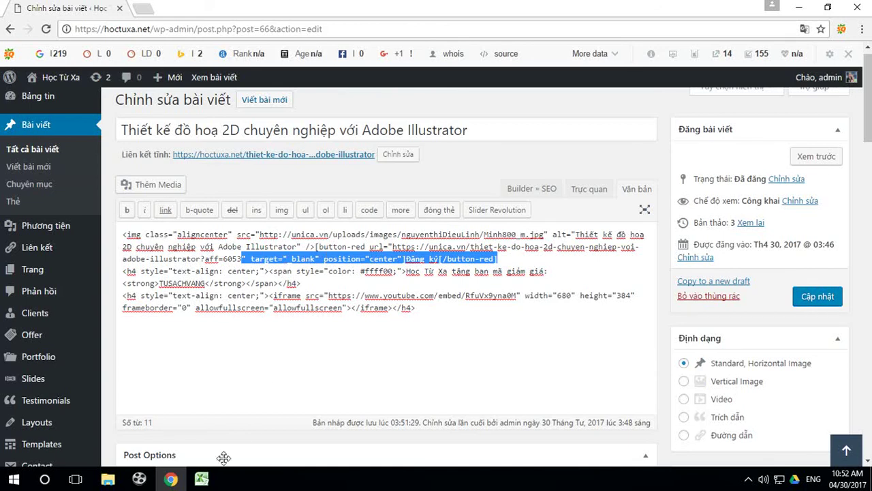
click(202, 479)
click(682, 198)
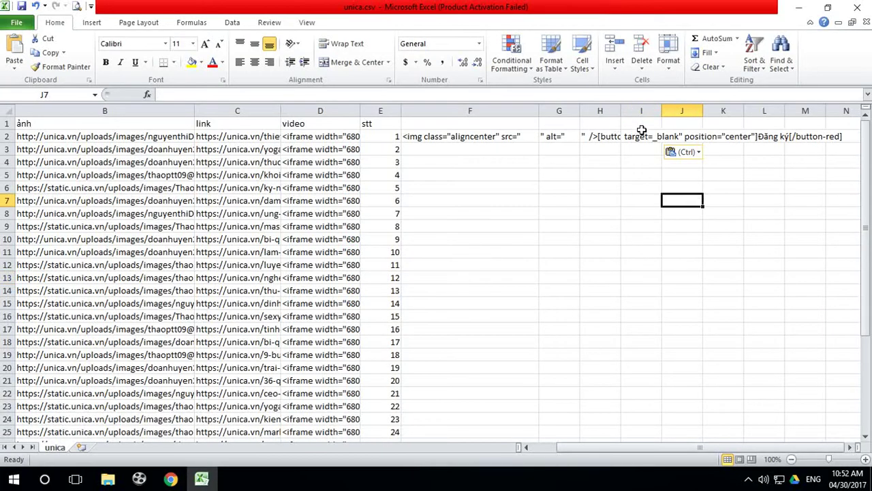
click(639, 139)
click(162, 95)
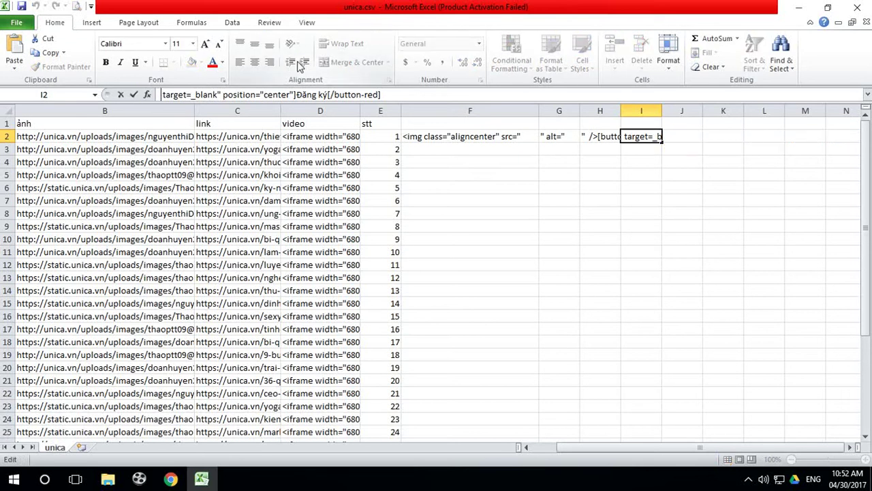
text(")
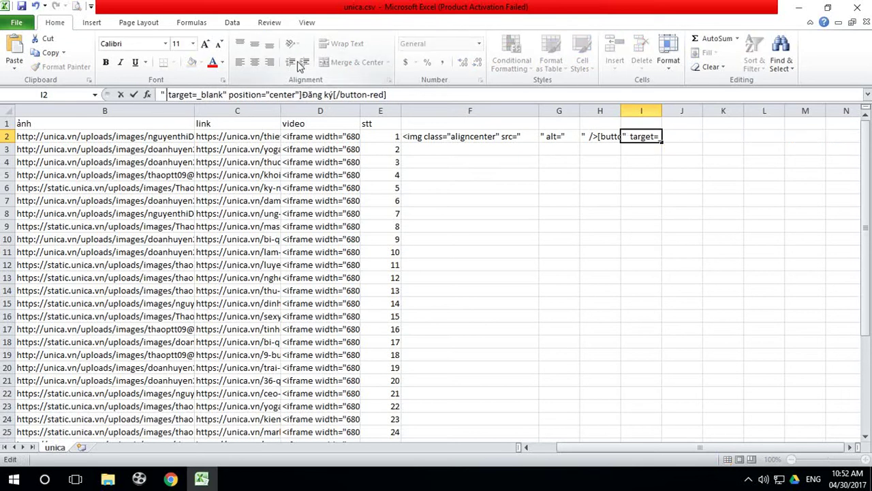
key(BackSpace)
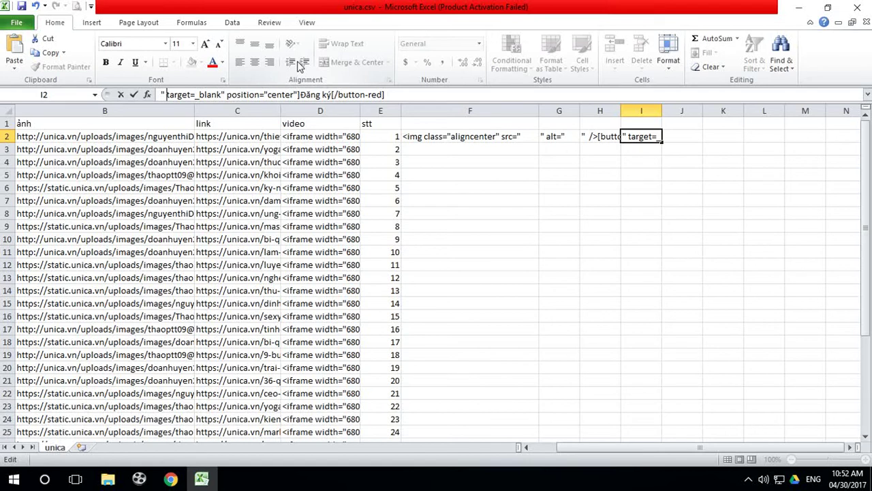
key(Right)
key(Right)
key(Right)
key(Right)
key(Right)
key(Right)
key(Right)
text(")
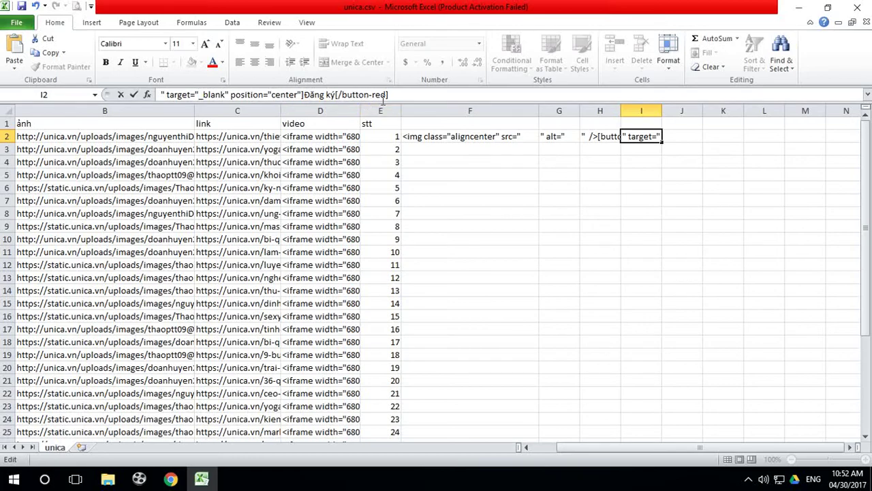
click(171, 479)
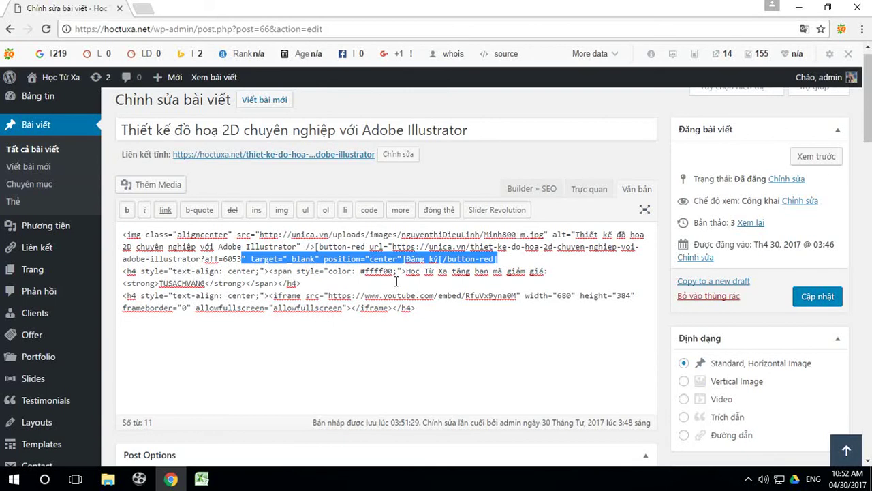
click(201, 480)
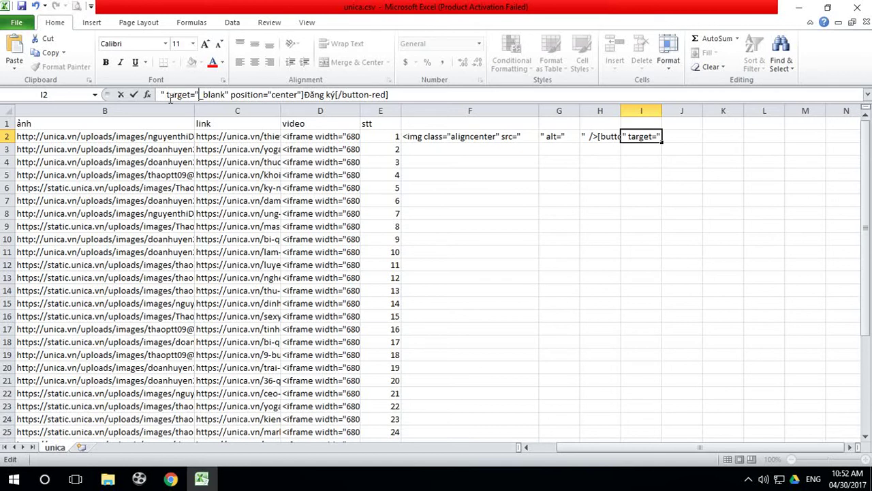
click(665, 212)
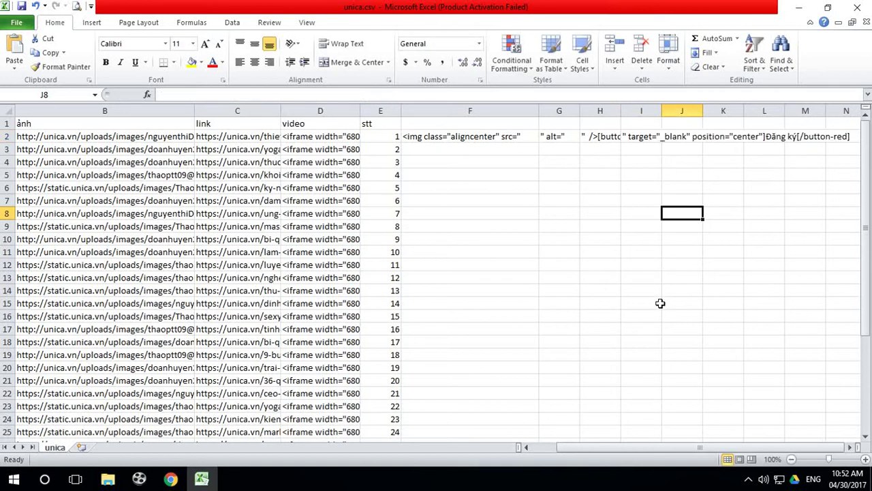
Copy the code fragments in F2:I2 down to every course row, filling F3:I36.
click(180, 481)
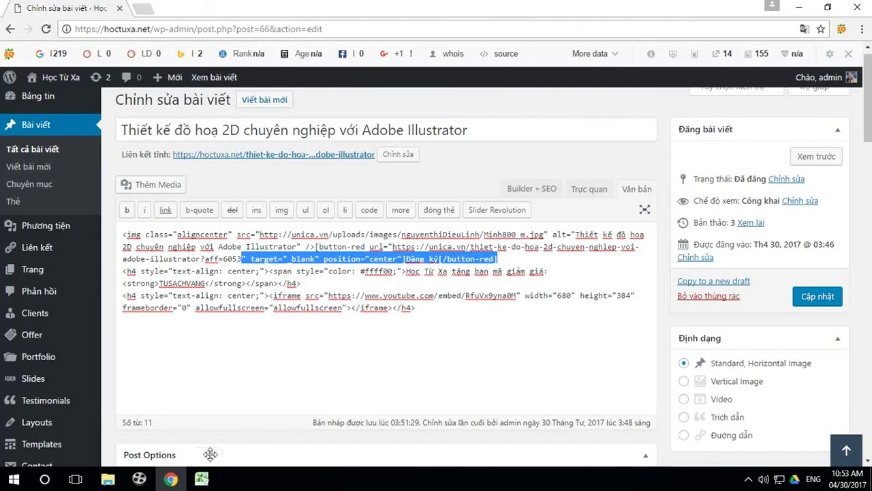
click(201, 479)
click(592, 230)
drag(408, 139, 652, 141)
click(653, 141)
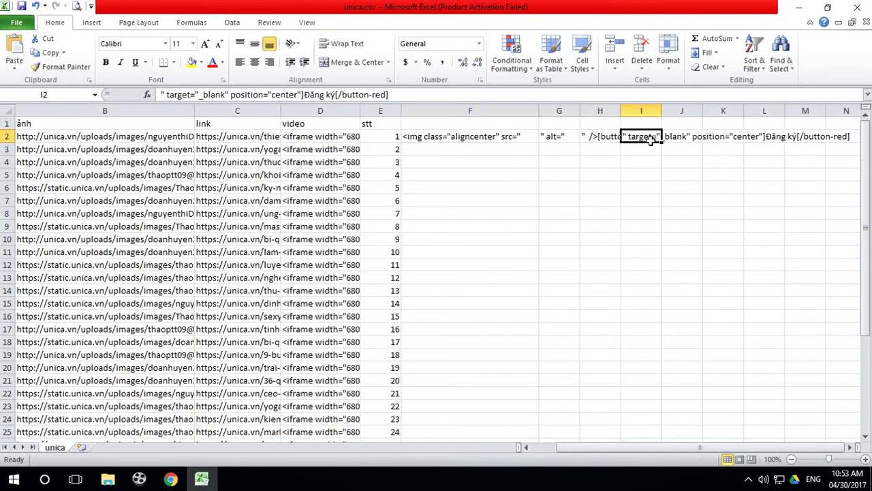
click(642, 210)
drag(411, 138, 659, 132)
click(692, 136)
drag(419, 136, 633, 137)
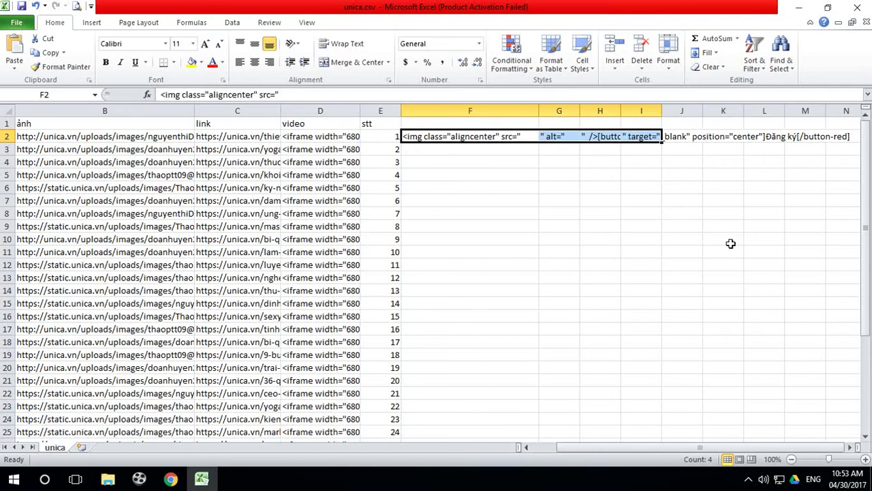
key(ctrl+c)
drag(426, 148, 636, 422)
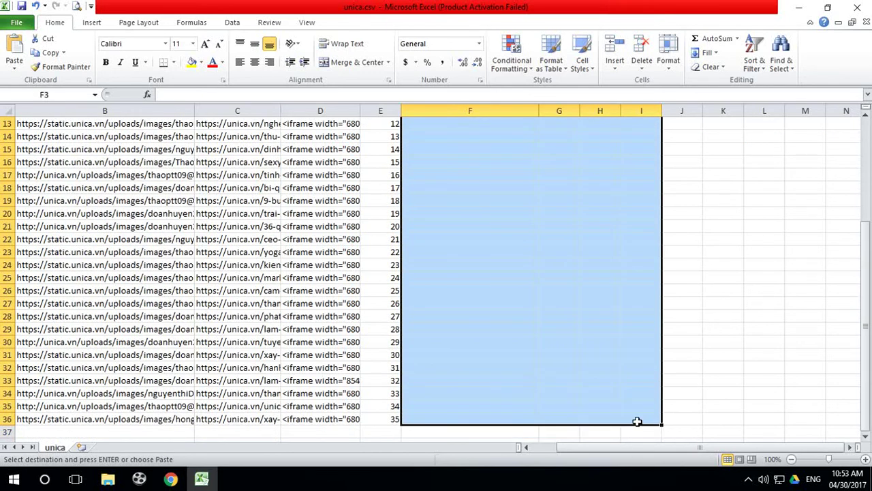
key(ctrl+v)
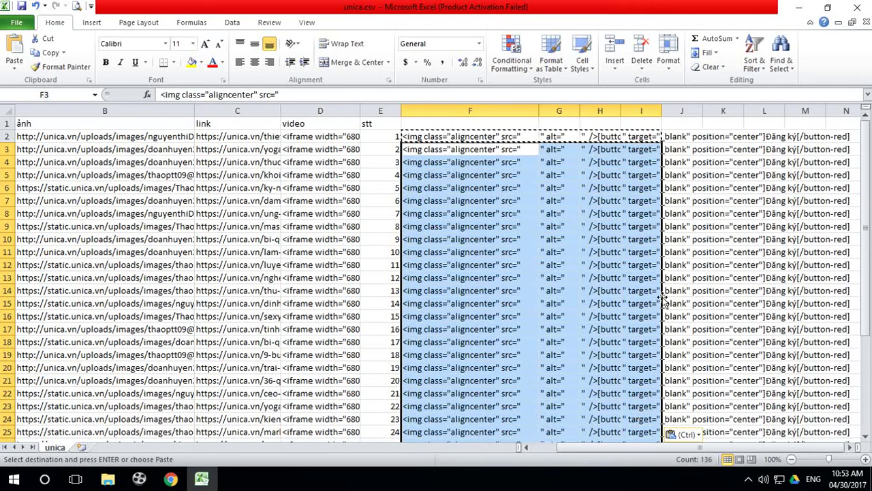
click(769, 341)
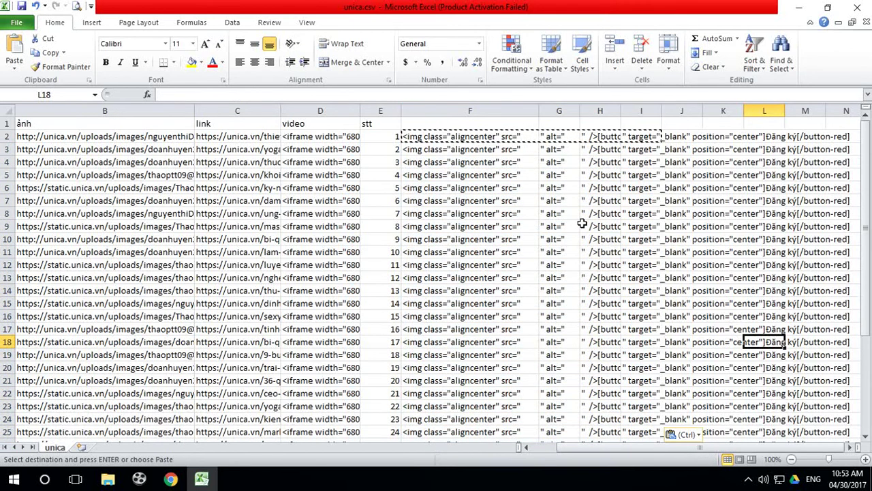
Replace the header texts in cells A1 to E1 with the column letters A, B, C, D and E.
key(Escape)
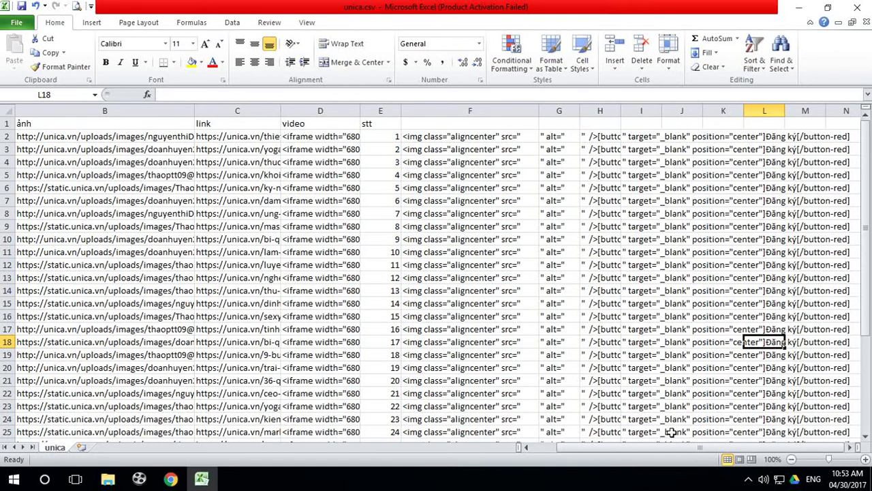
drag(688, 448, 661, 448)
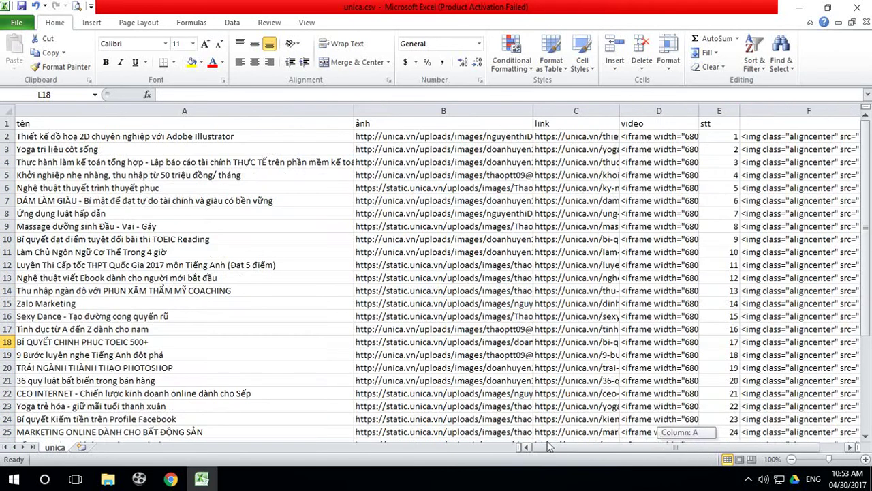
click(118, 125)
text(A)
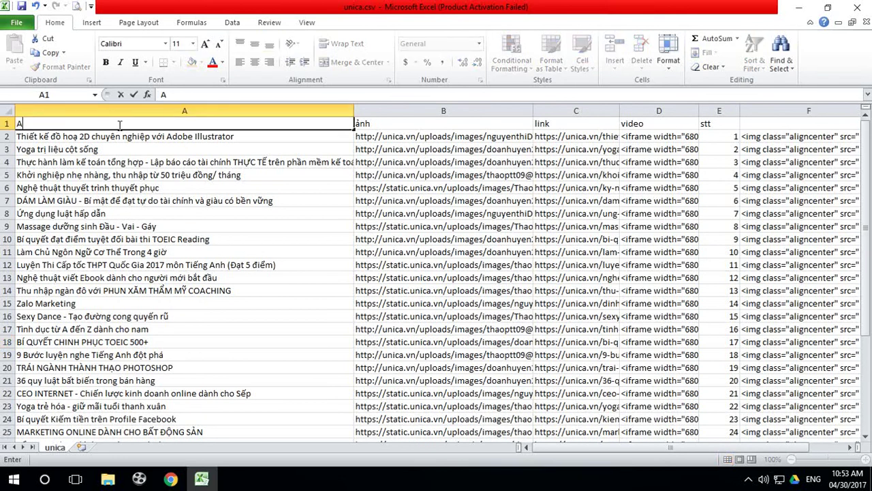
click(364, 123)
text(B)
click(570, 122)
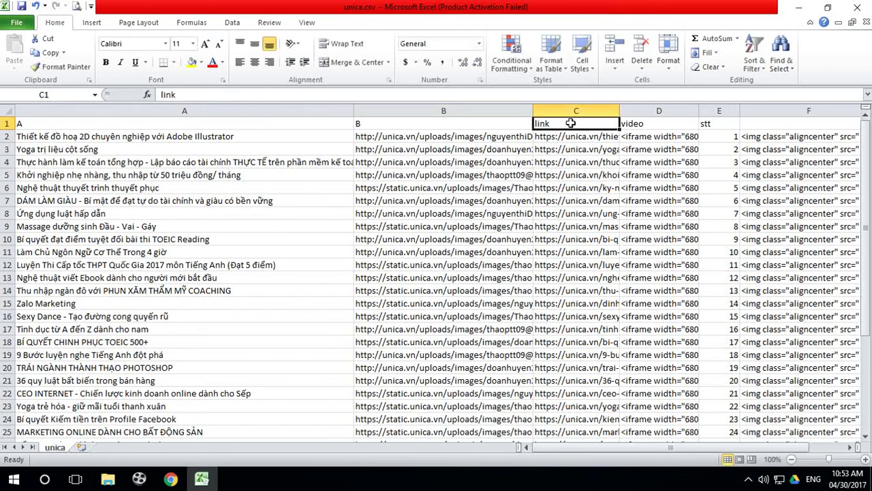
text(C)
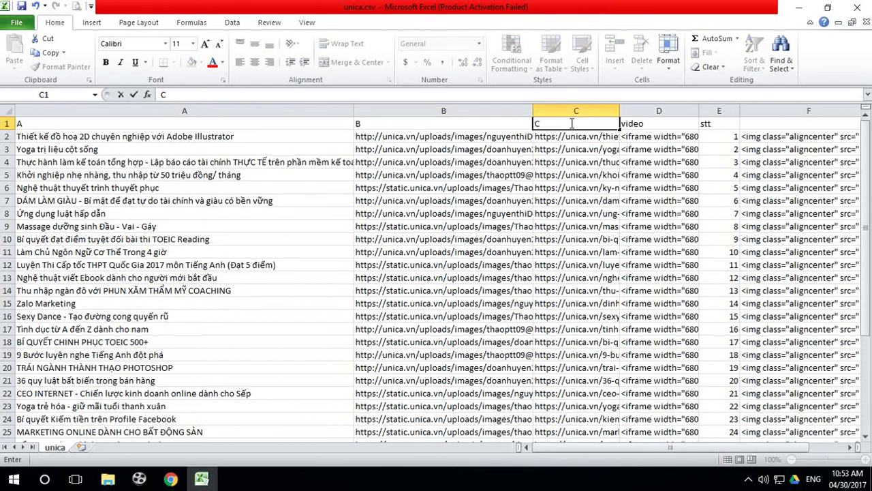
click(646, 123)
text(D)
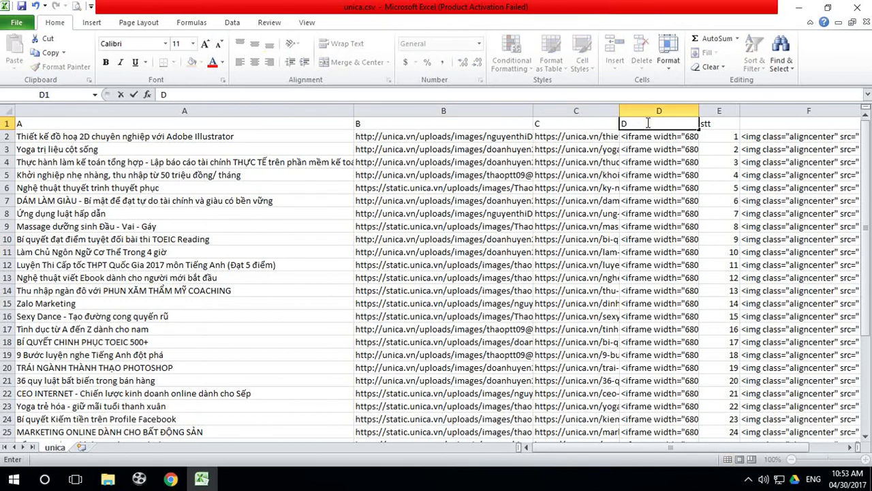
click(718, 123)
text(E)
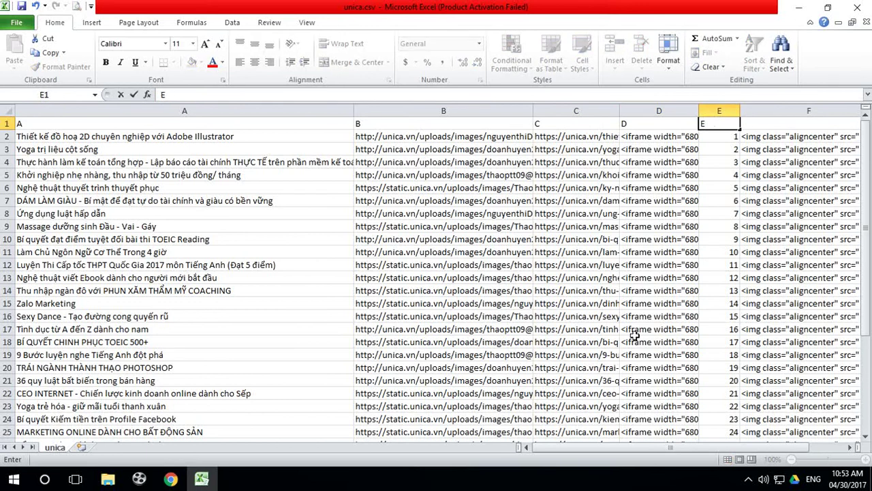
Head the code fragment columns by entering F, G, H and I in cells F1 to I1.
drag(620, 446, 649, 447)
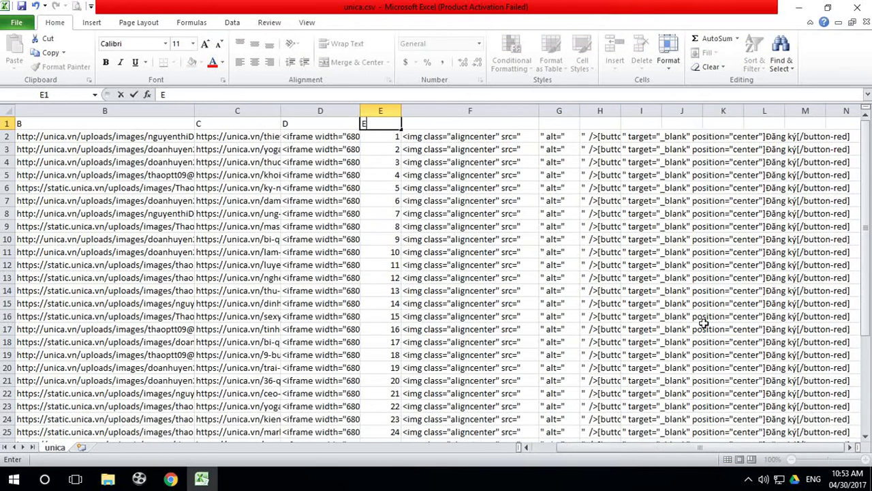
click(447, 136)
click(453, 125)
text(F)
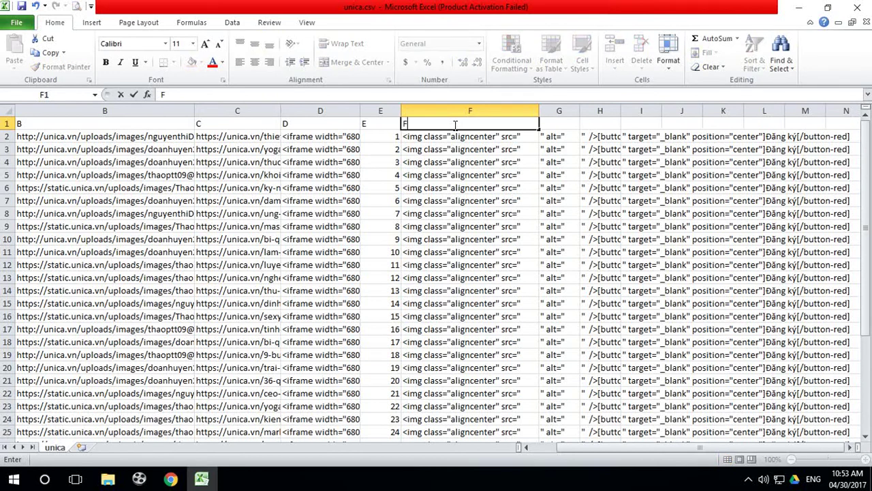
click(562, 124)
text(G)
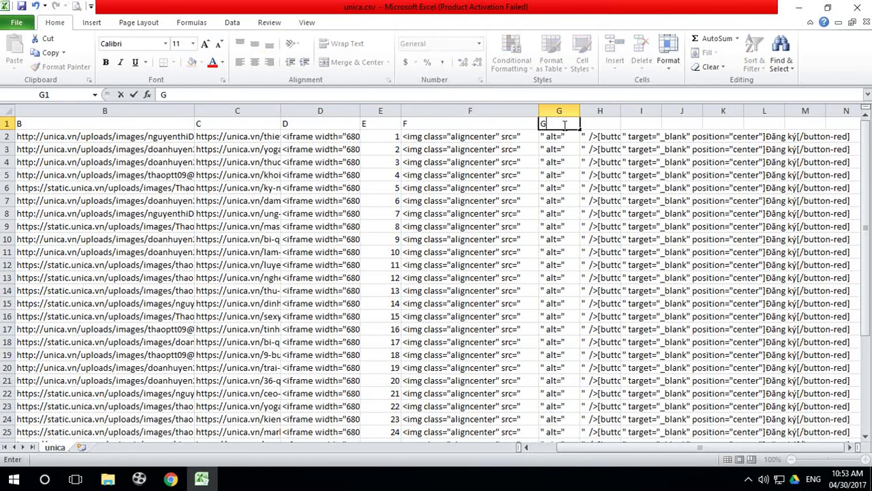
click(608, 123)
text(H)
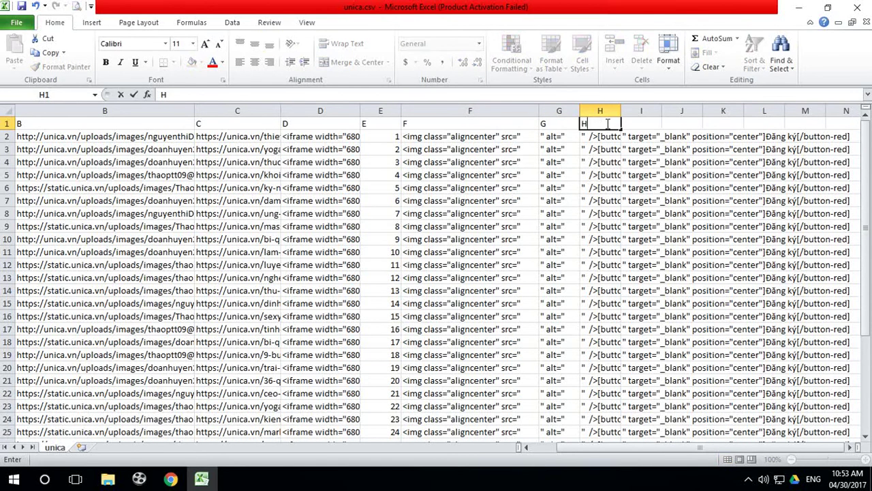
click(640, 121)
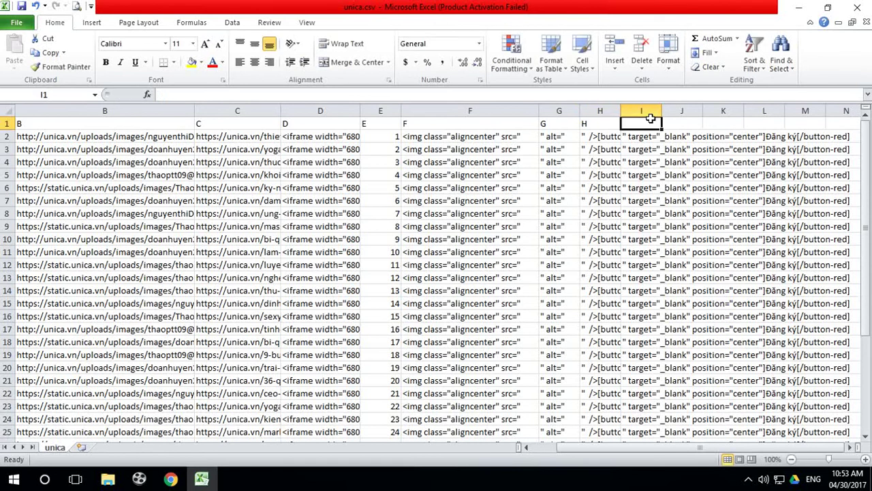
text(I)
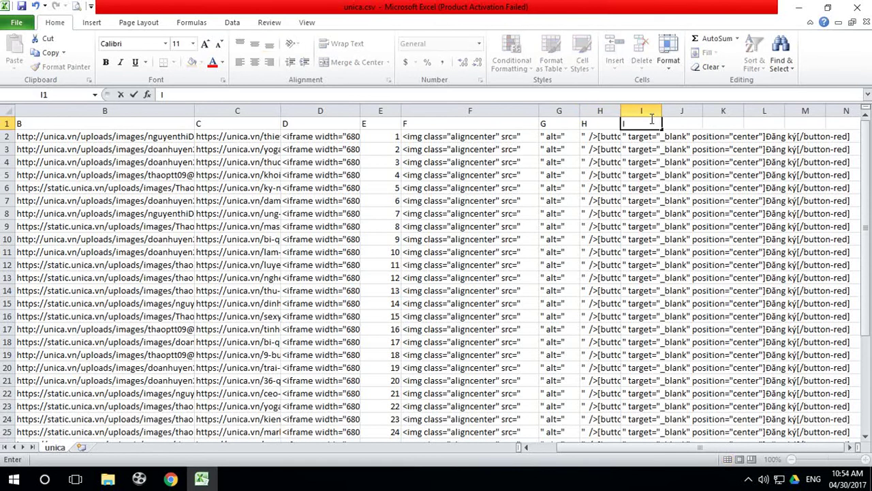
Delete the empty columns J to N beyond the last code fragment column.
click(646, 157)
click(689, 144)
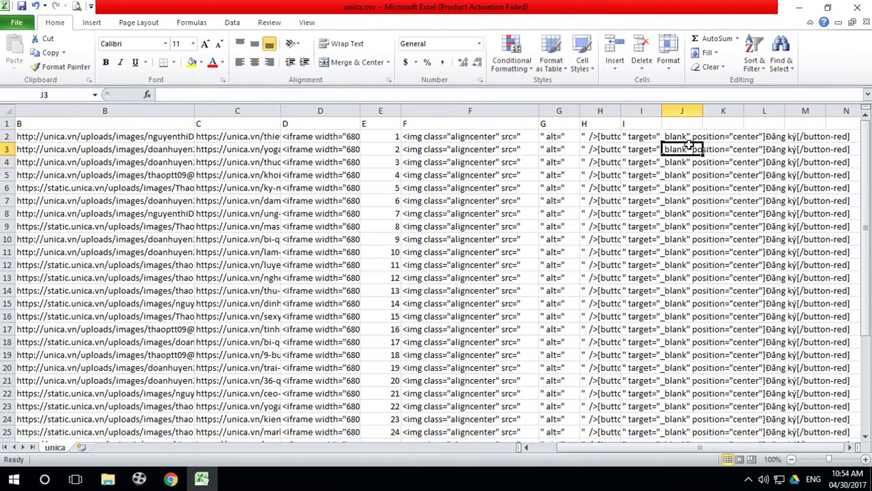
click(692, 186)
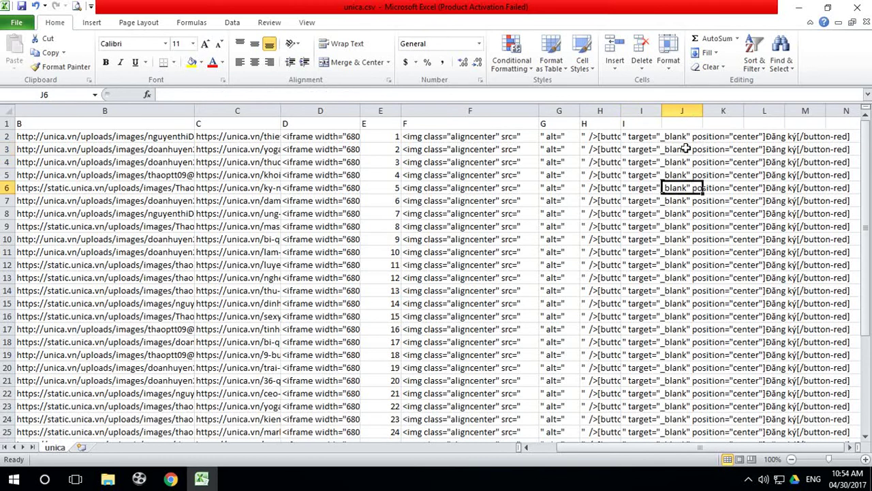
drag(681, 111, 847, 110)
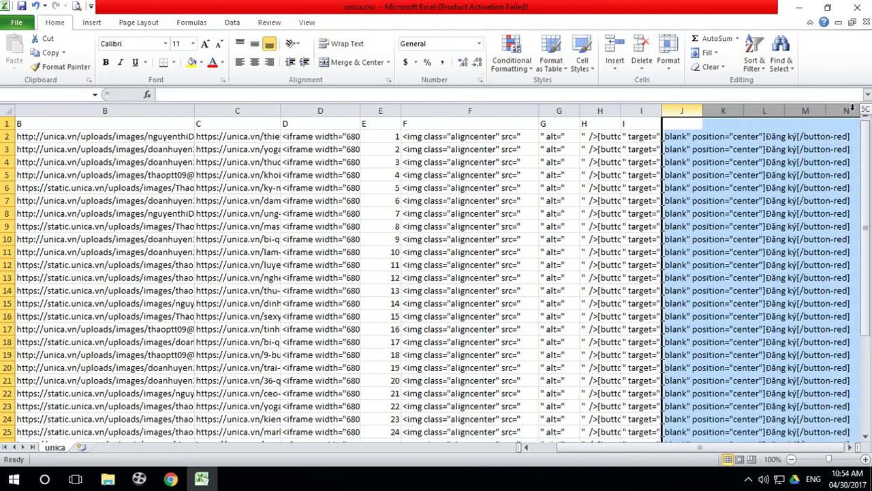
right_click(773, 106)
click(808, 207)
click(733, 252)
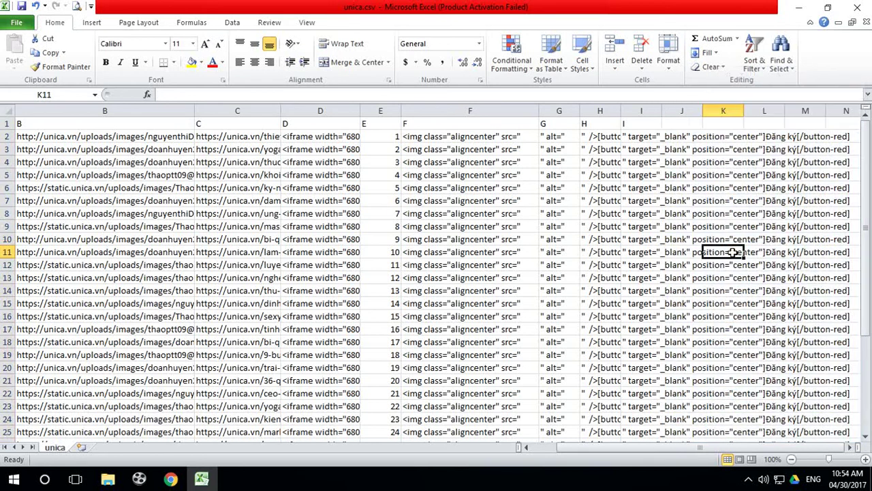
scroll(334, 245, down, 3)
scroll(334, 246, up, 3)
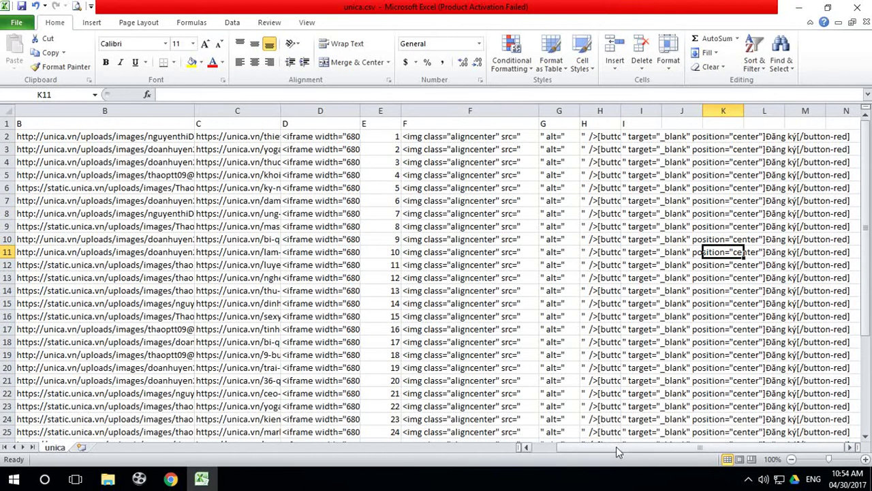
Save the sheet to the Desktop as a Unicode Text (*.txt) file named KHOA HOC, keeping that format.
drag(616, 446, 563, 448)
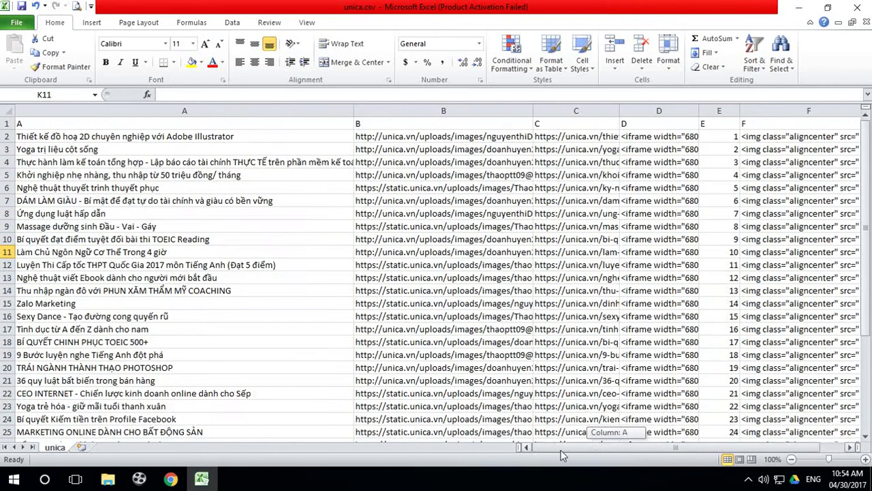
click(16, 22)
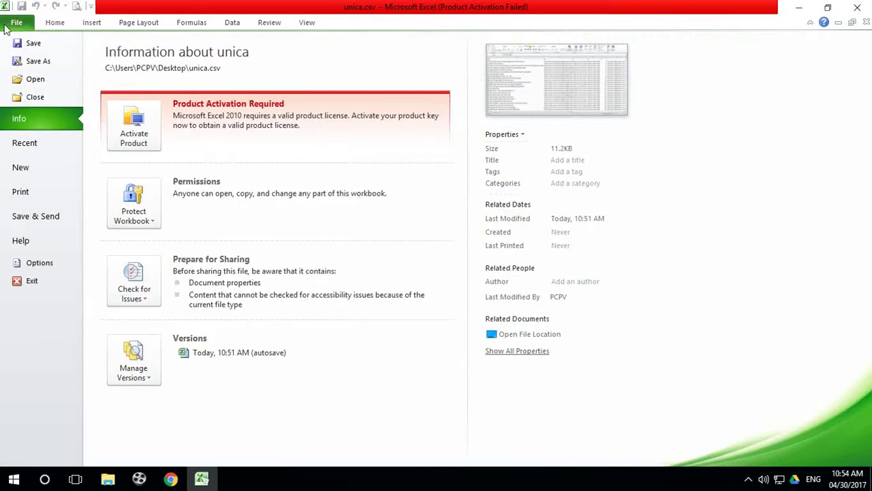
click(38, 61)
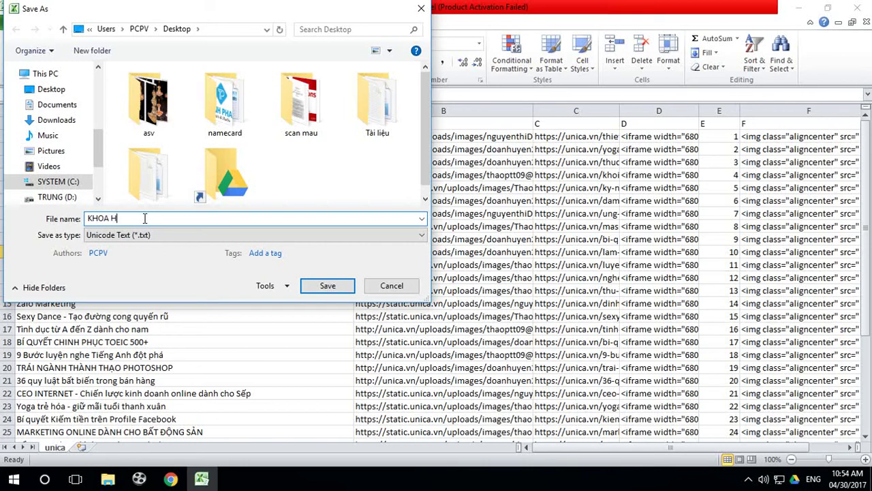
click(328, 286)
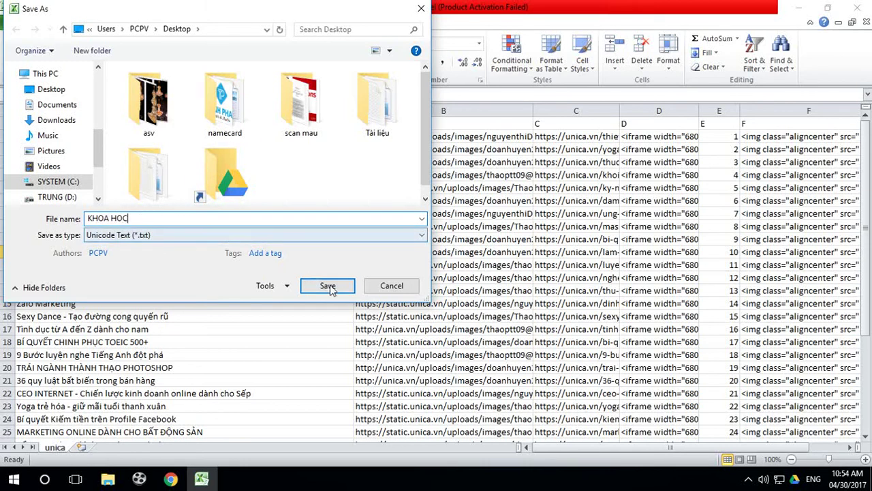
click(386, 284)
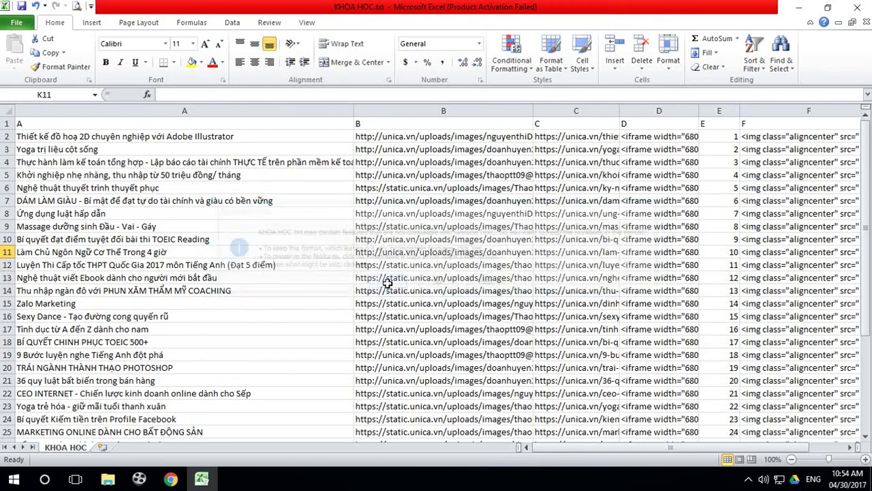
Minimize Excel, open KHOA HOC.txt from the desktop in Notepad and maximize its window.
click(799, 6)
click(799, 7)
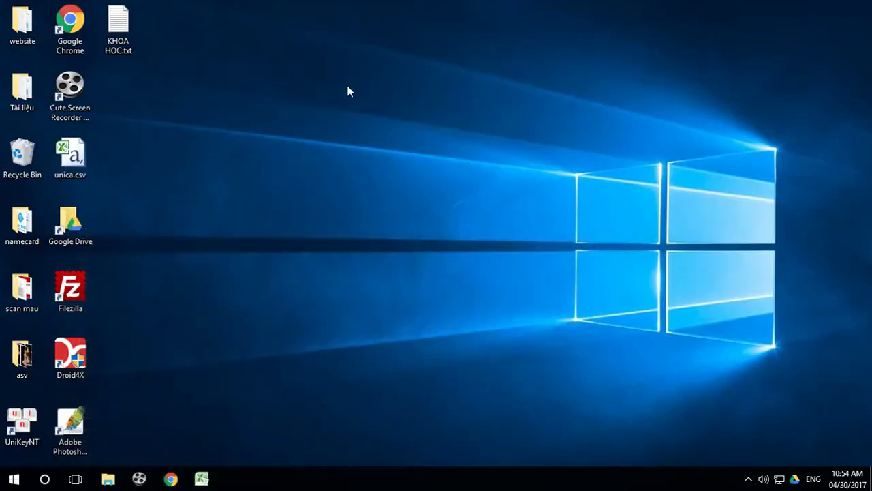
double_click(125, 31)
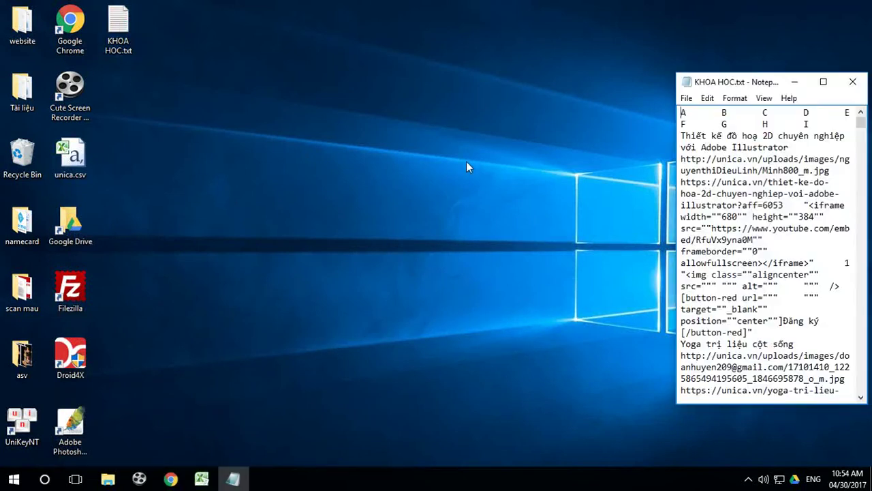
click(823, 82)
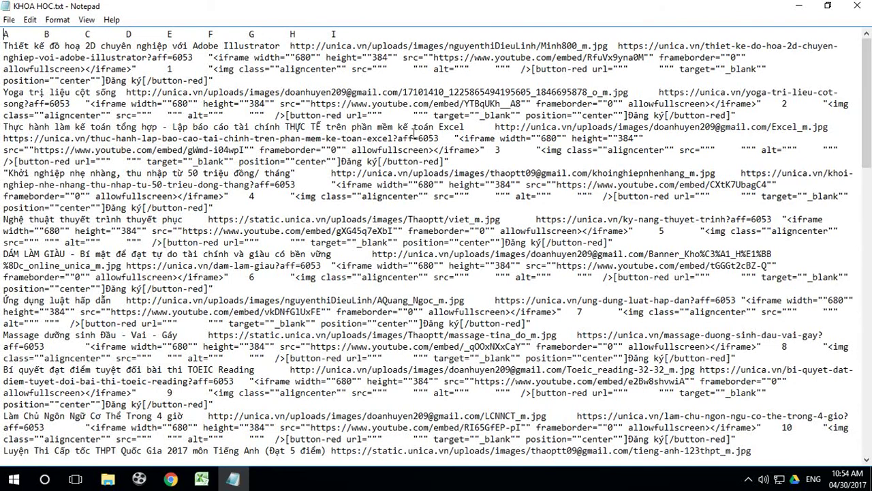
Replace every tab separator in the text file with a comma, using the gap between A and B as the search text.
drag(10, 34, 34, 34)
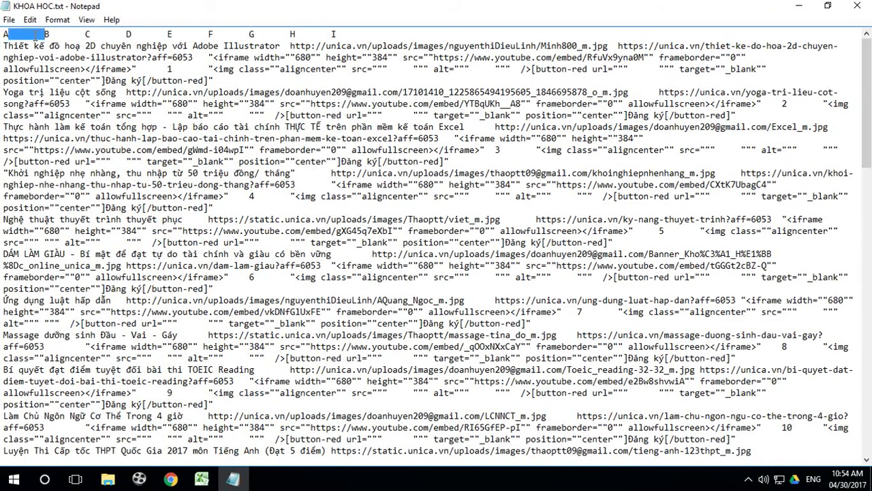
click(30, 19)
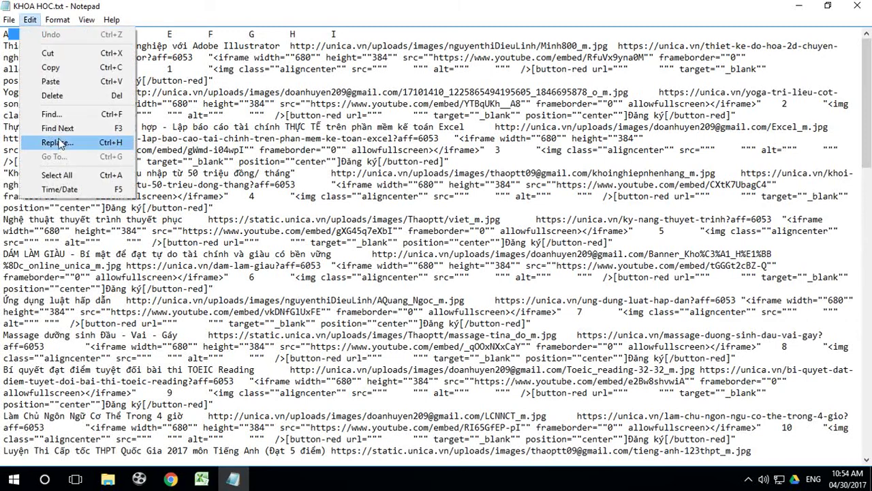
click(65, 143)
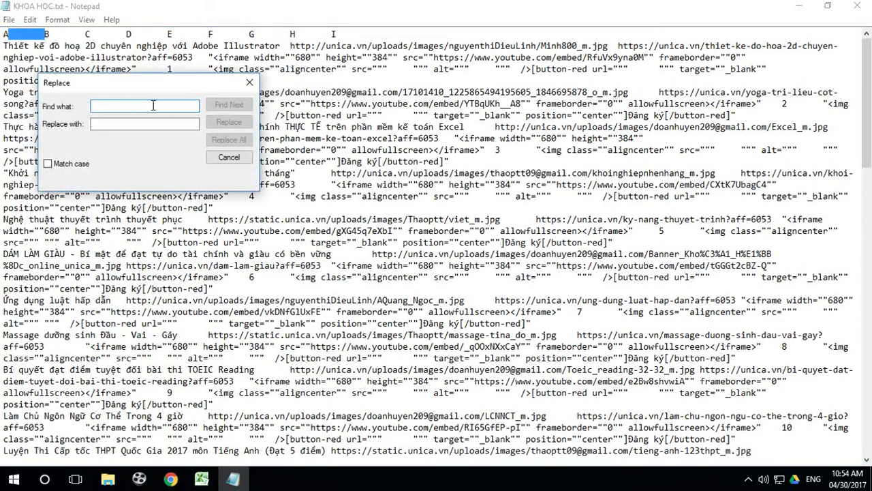
key(ctrl+v)
click(126, 122)
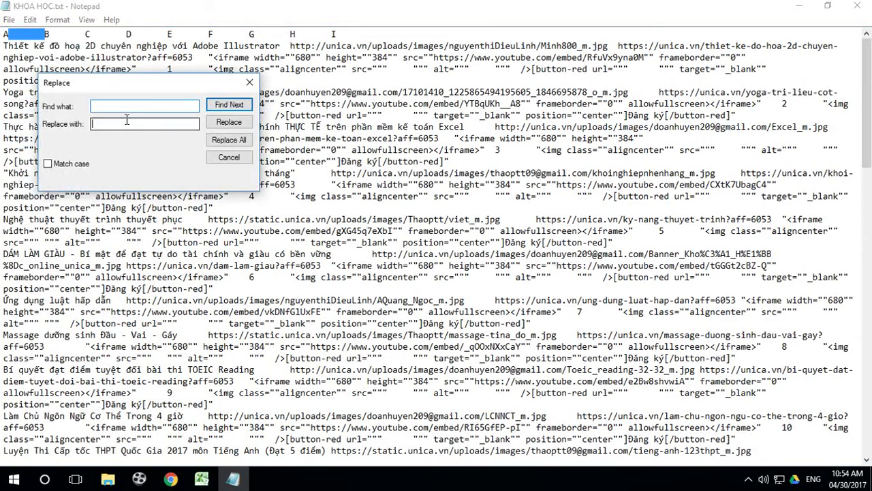
click(237, 141)
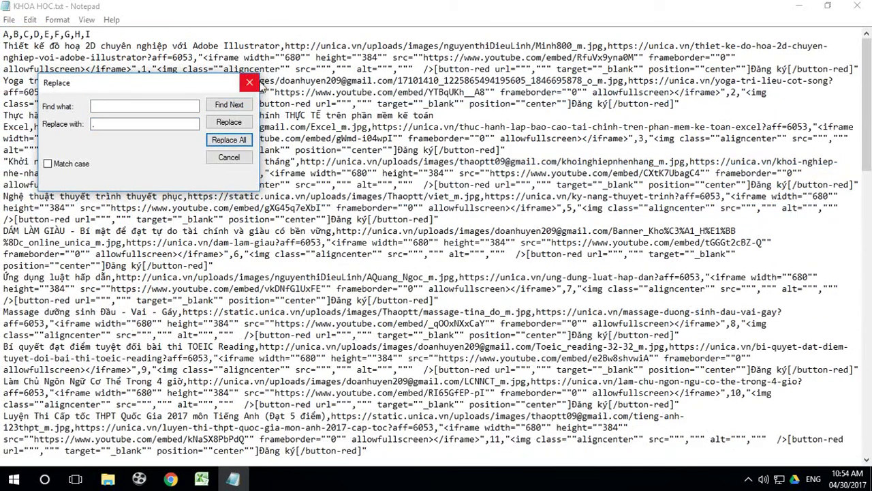
click(249, 82)
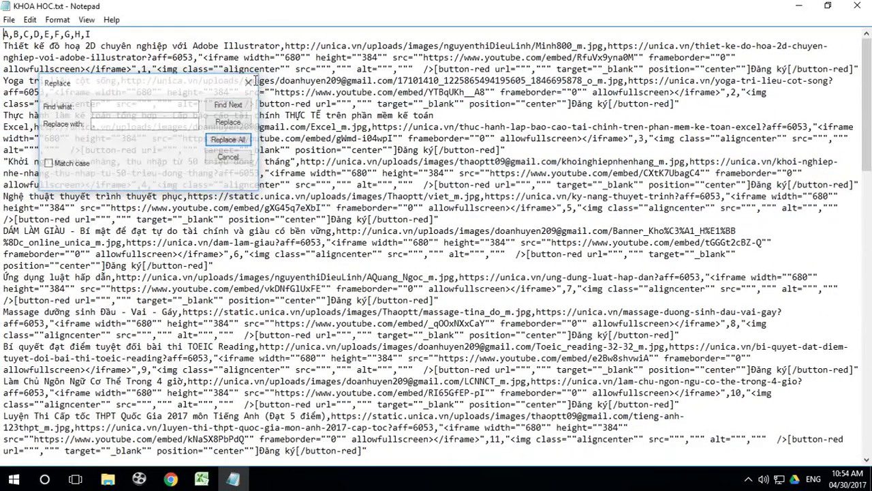
Save the comma-separated text to the Desktop as KHOA HOC.CSV with UTF-8 encoding.
click(9, 19)
click(48, 73)
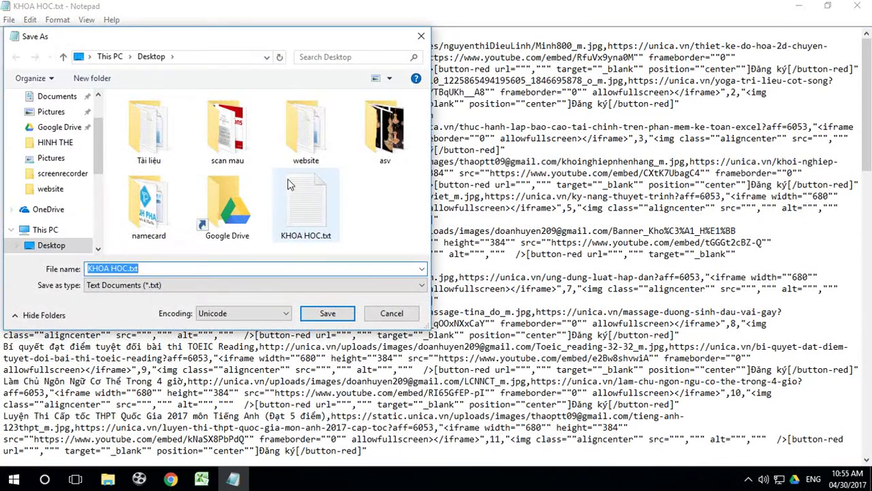
click(235, 313)
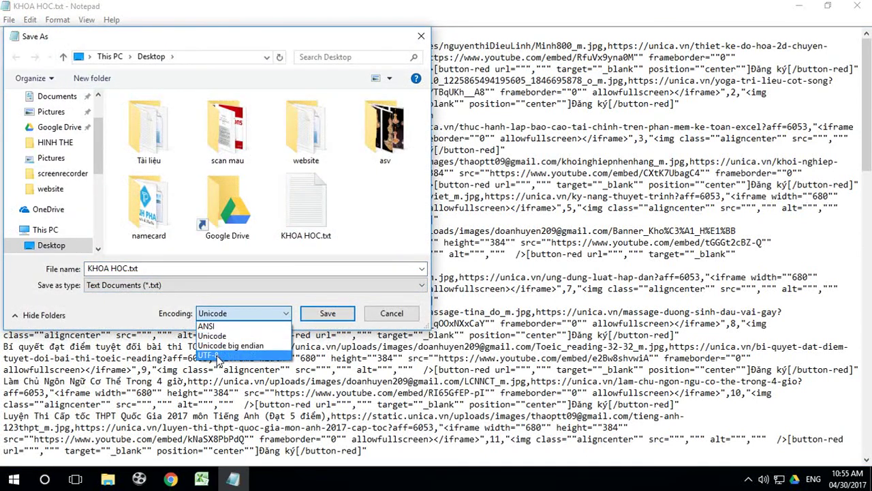
click(218, 355)
click(175, 267)
click(183, 268)
key(BackSpace)
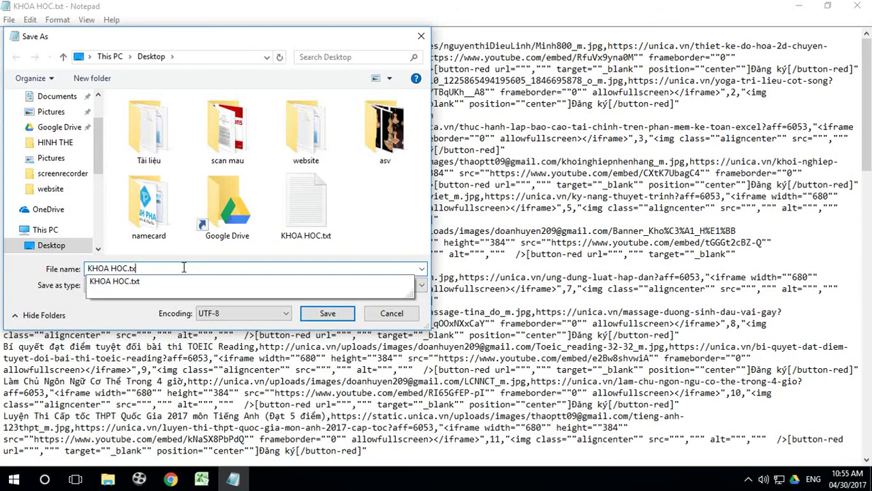
text(CSV)
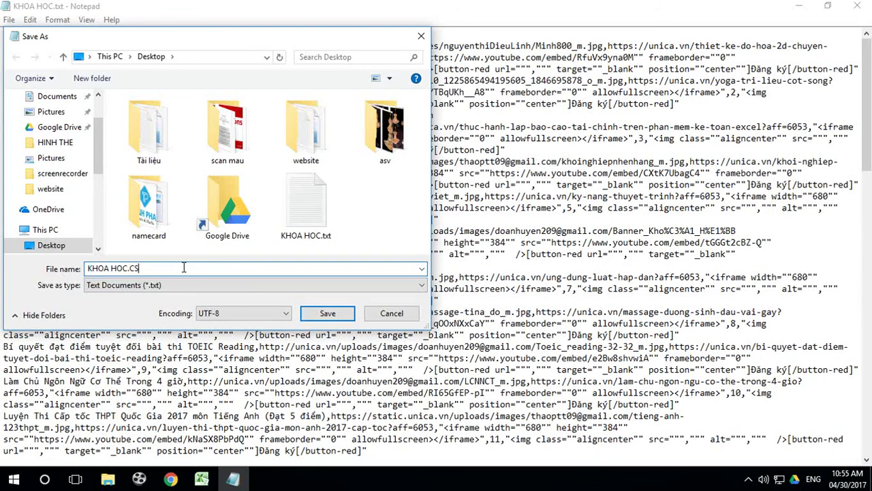
click(330, 313)
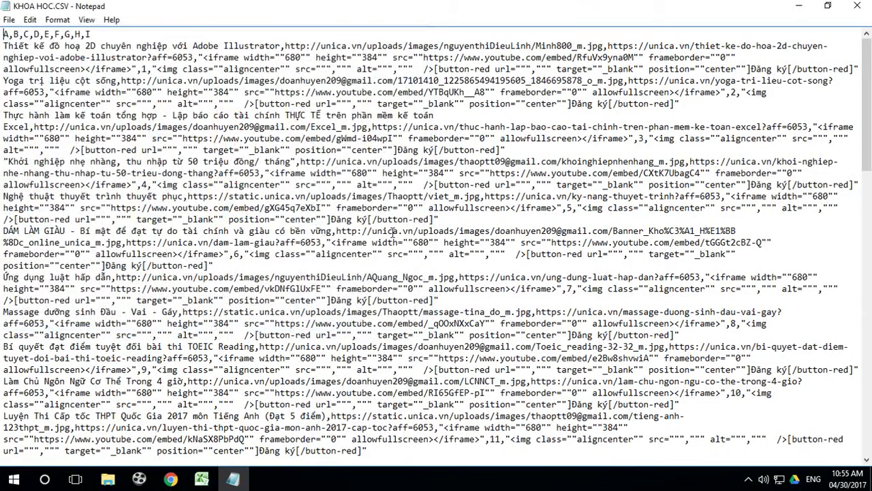
Close Notepad and move the KHOA HOC.CSV file to the empty middle of the desktop.
click(855, 7)
drag(119, 96, 451, 217)
click(301, 310)
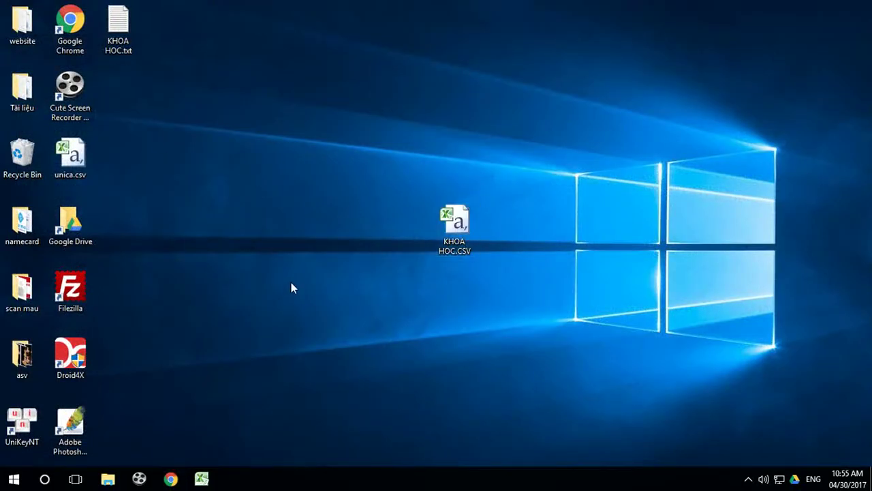
Switch to Chrome and open the Học Từ Xa home page, leaving the Adobe Illustrator post without saving changes.
click(178, 479)
click(374, 361)
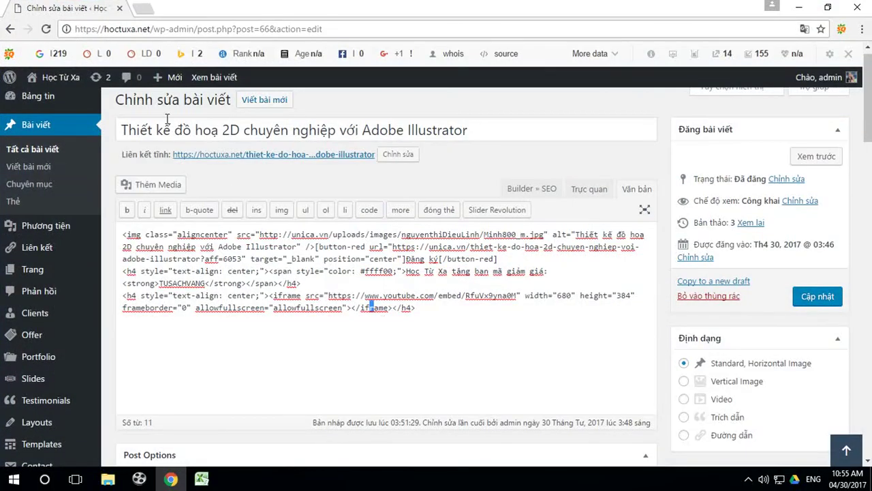
click(65, 79)
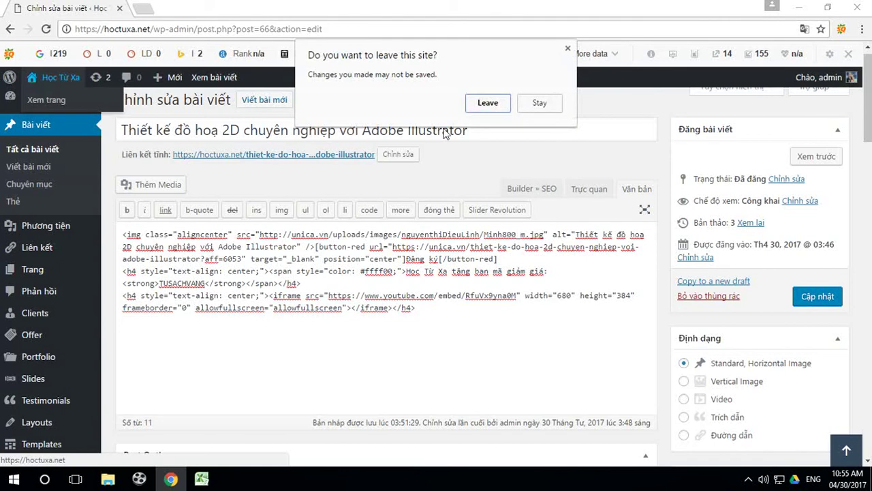
click(568, 49)
click(60, 81)
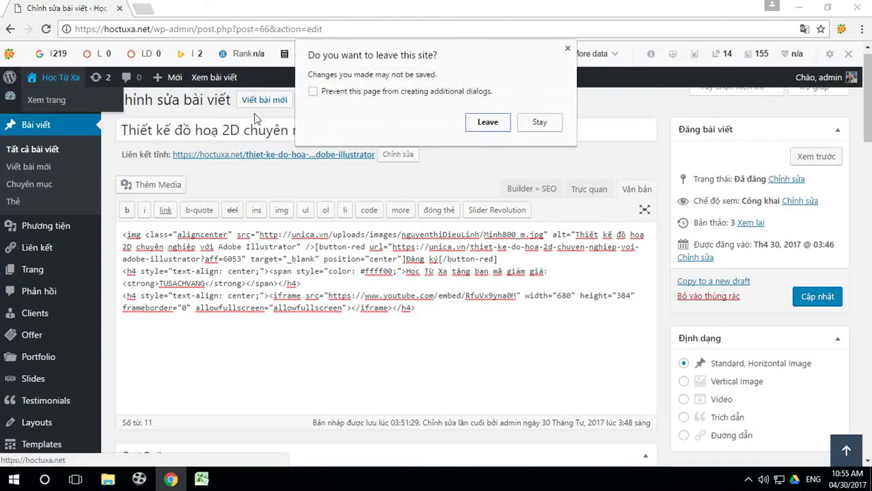
click(489, 124)
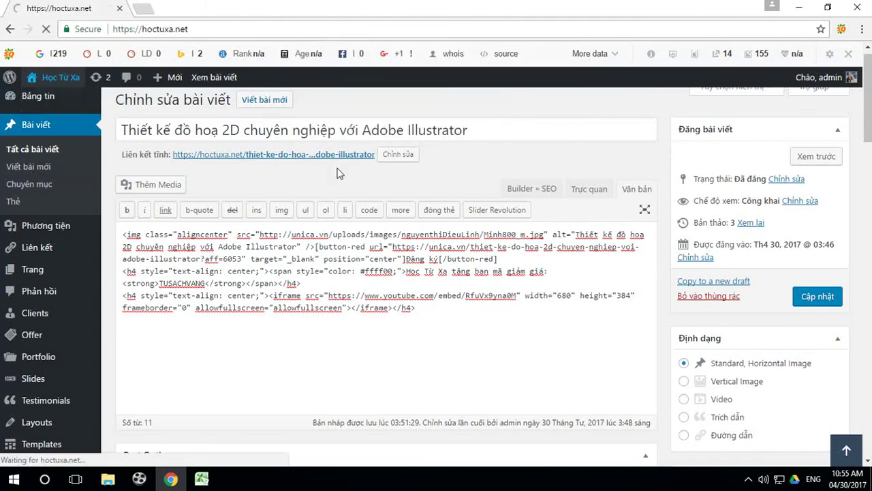
Look over the home page's sections and open the Home page for editing in WordPress.
scroll(437, 251, down, 10)
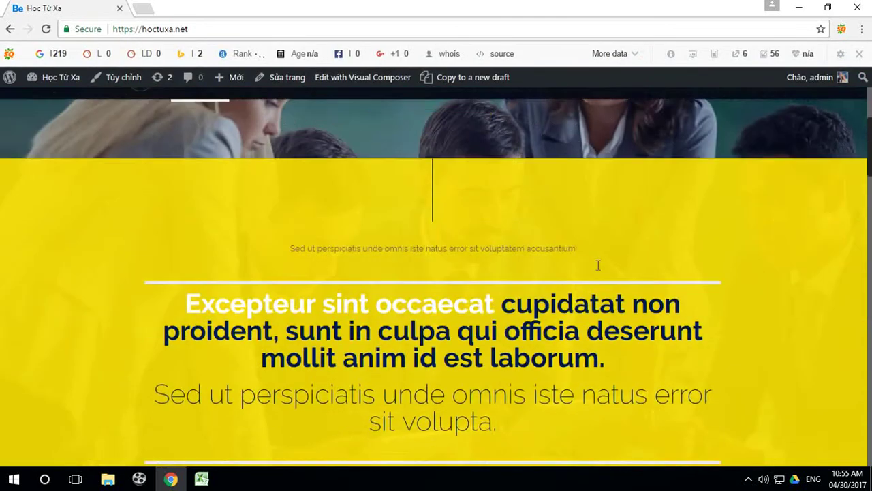
scroll(594, 275, down, 10)
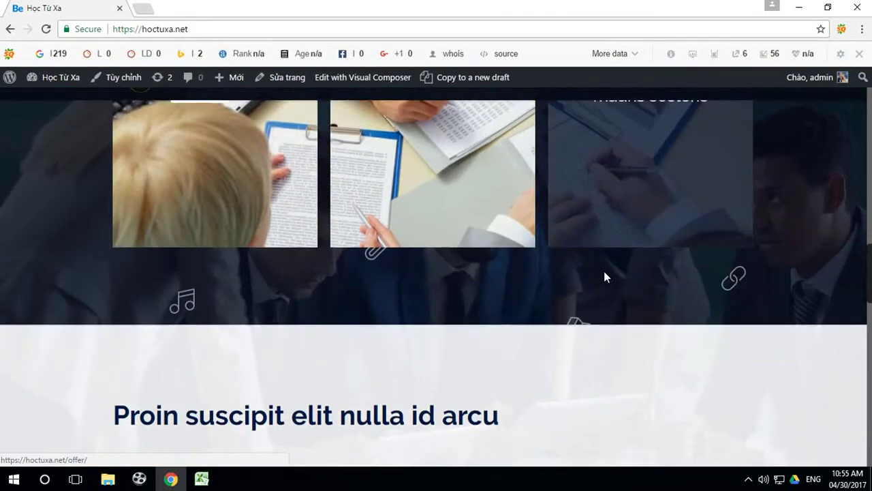
scroll(606, 265, down, 7)
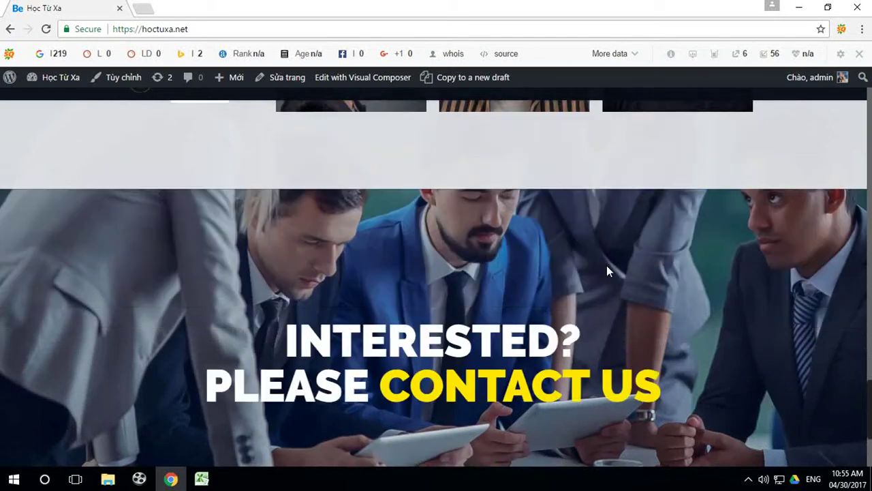
scroll(594, 274, up, 8)
scroll(594, 274, up, 12)
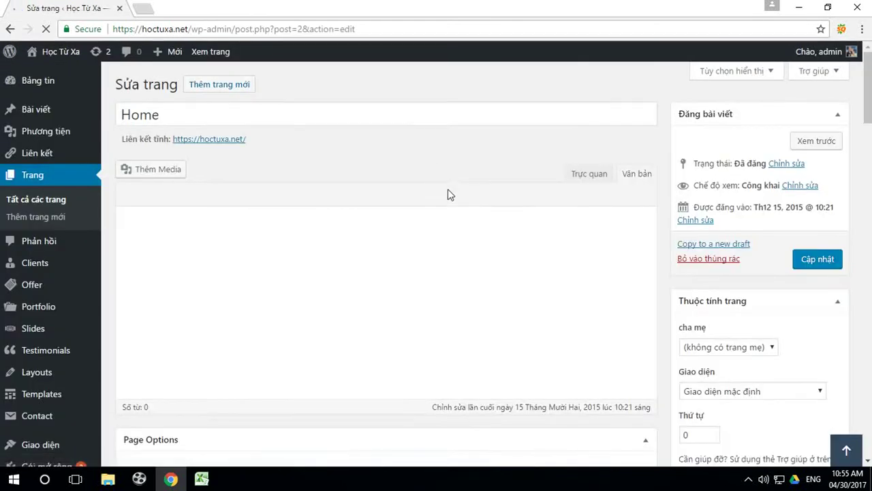
scroll(448, 189, down, 2)
scroll(463, 225, down, 3)
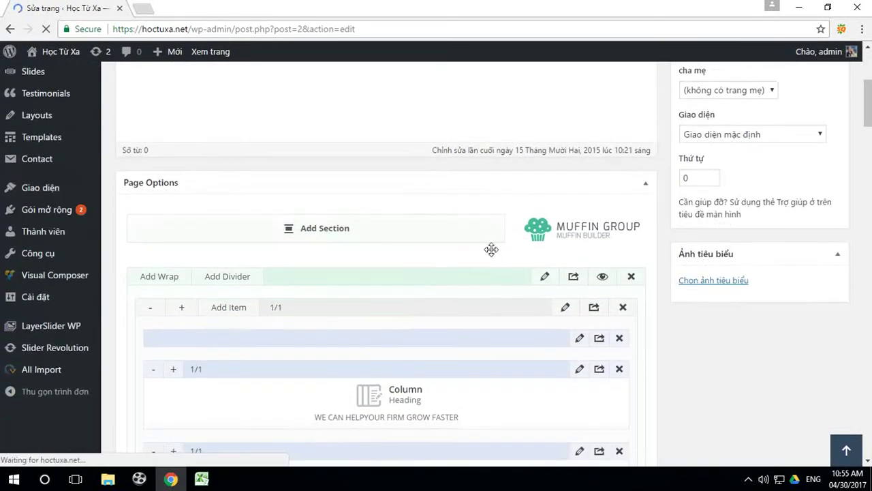
scroll(170, 103, down, 2)
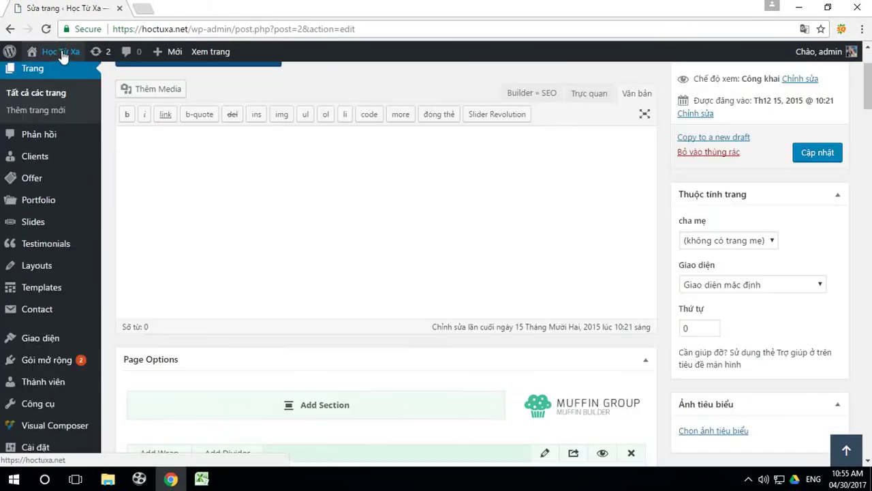
Open the site's home page in a second browser tab, closing the stray Google results tab.
right_click(73, 55)
key(Escape)
click(174, 8)
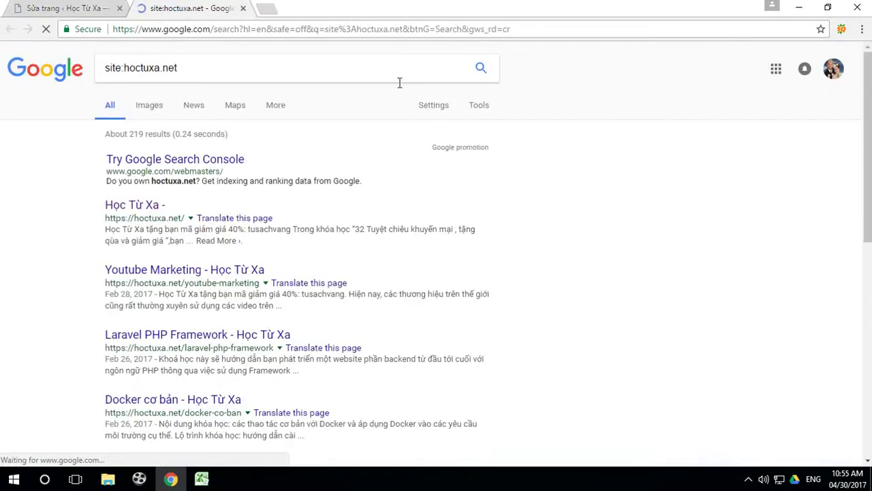
click(243, 8)
right_click(62, 77)
click(102, 86)
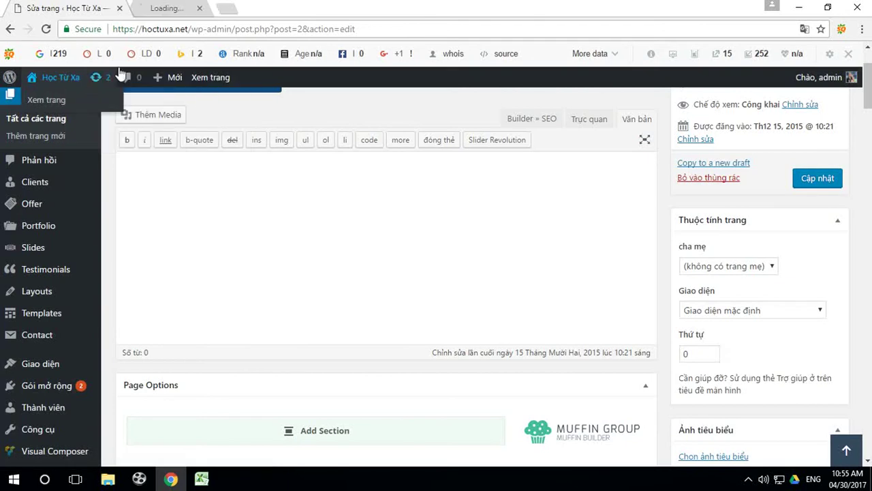
click(174, 8)
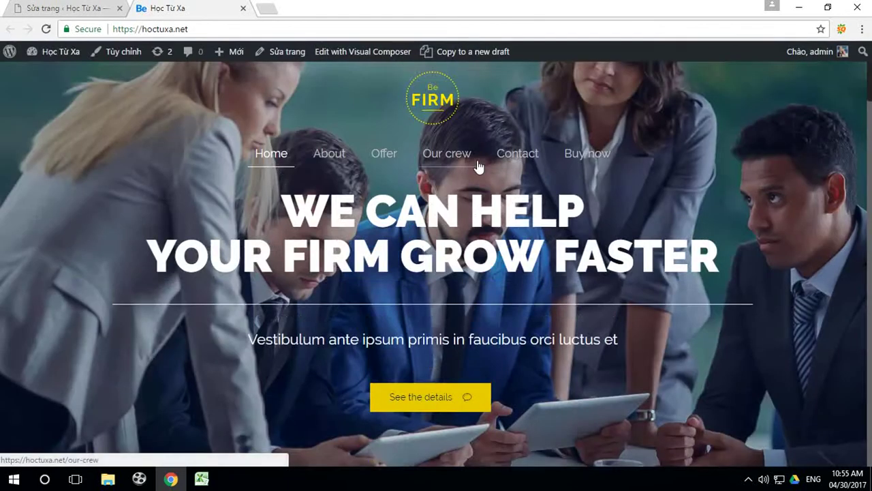
Examine the live home page's hero banner, yellow text section and service boxes.
scroll(479, 167, down, 10)
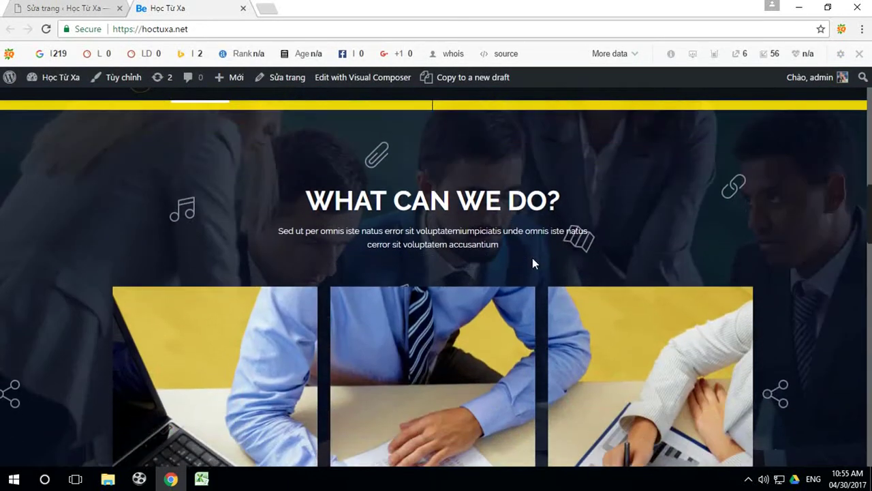
scroll(531, 255, up, 8)
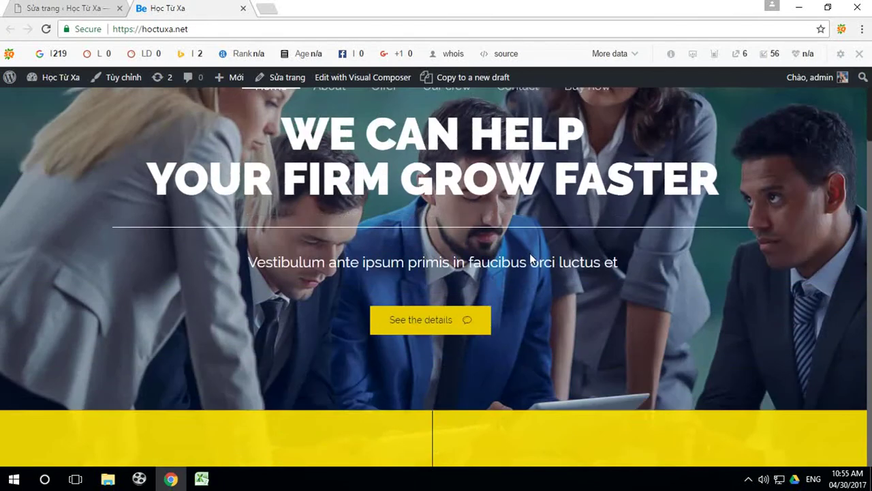
scroll(487, 346, down, 2)
scroll(416, 276, up, 1)
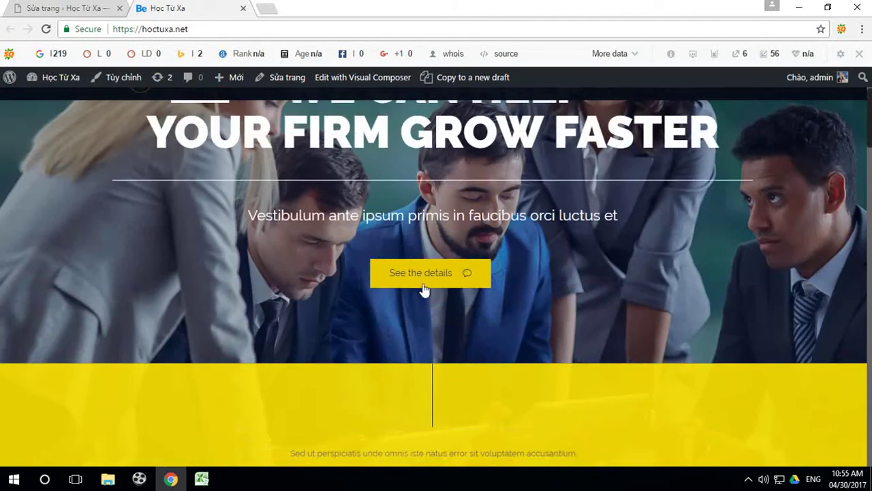
scroll(423, 289, up, 1)
scroll(523, 190, down, 10)
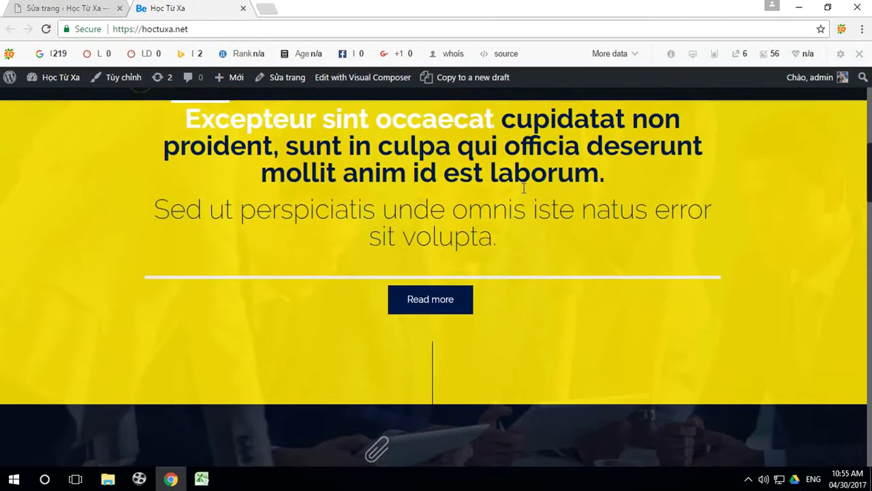
scroll(409, 150, up, 5)
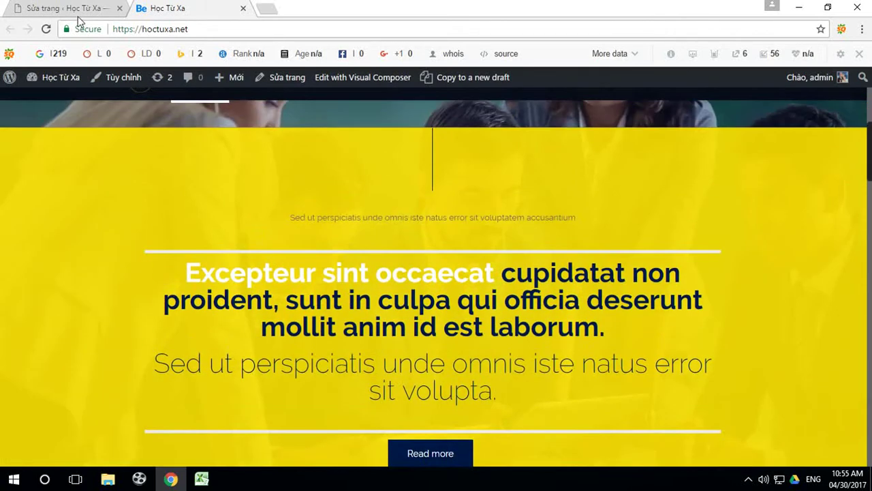
Return to the Home page editor and examine how the Muffin Builder sections, wraps and items match the live page.
click(72, 9)
scroll(409, 259, down, 4)
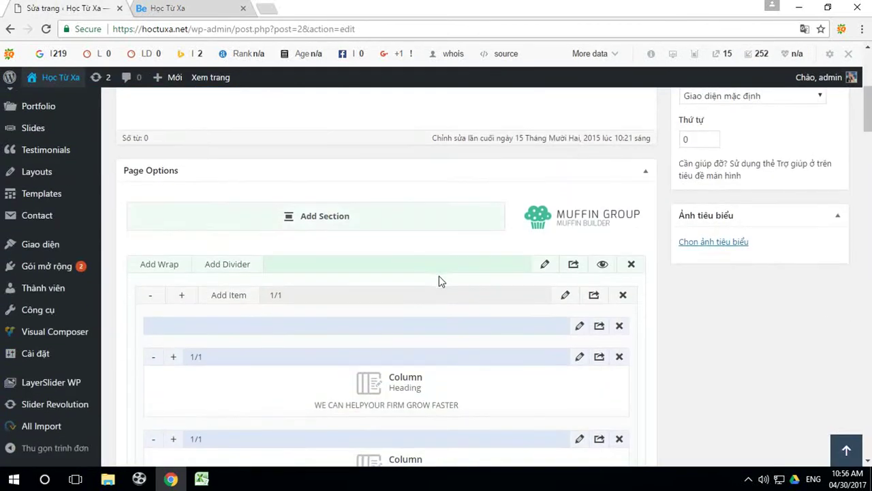
scroll(583, 292, down, 2)
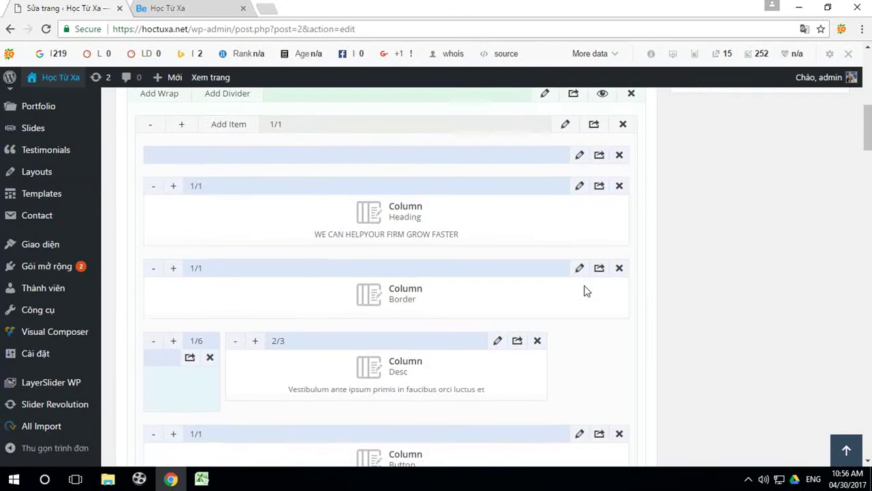
scroll(584, 279, up, 1)
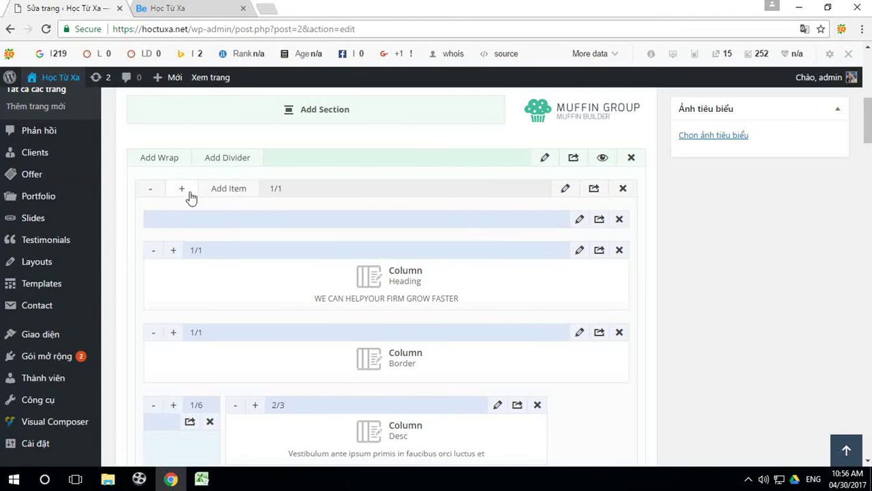
scroll(323, 209, up, 3)
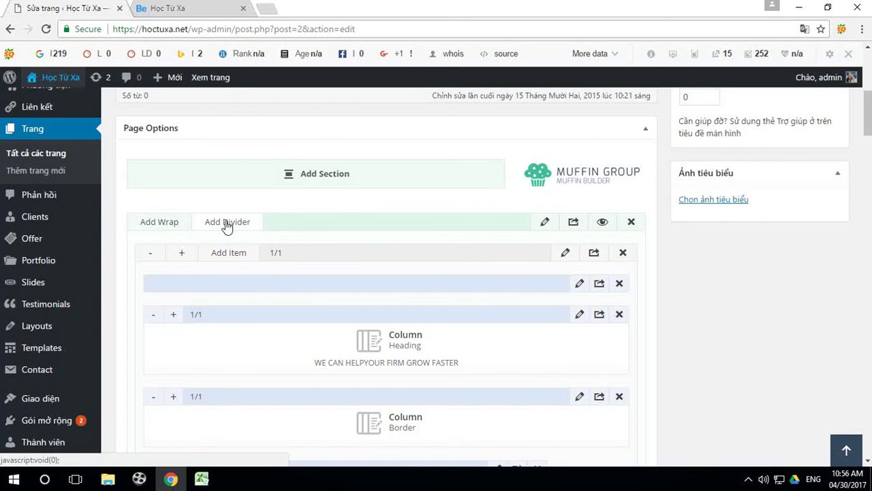
scroll(503, 275, down, 10)
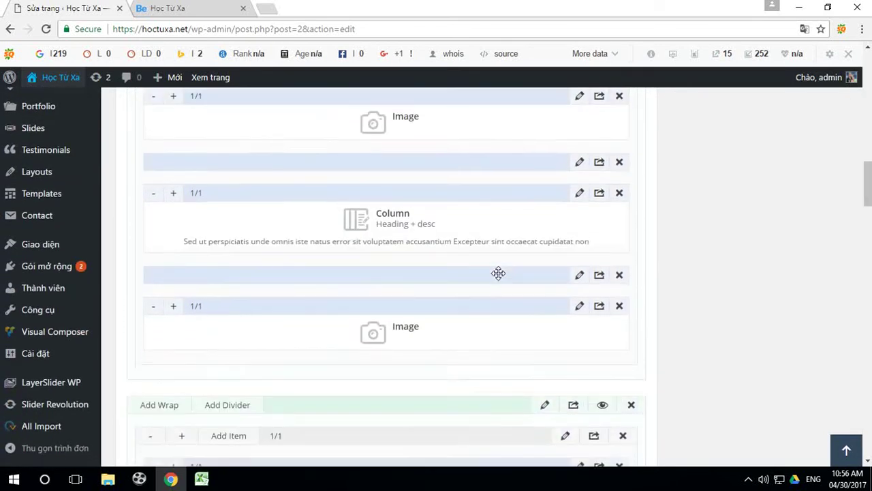
scroll(498, 277, down, 10)
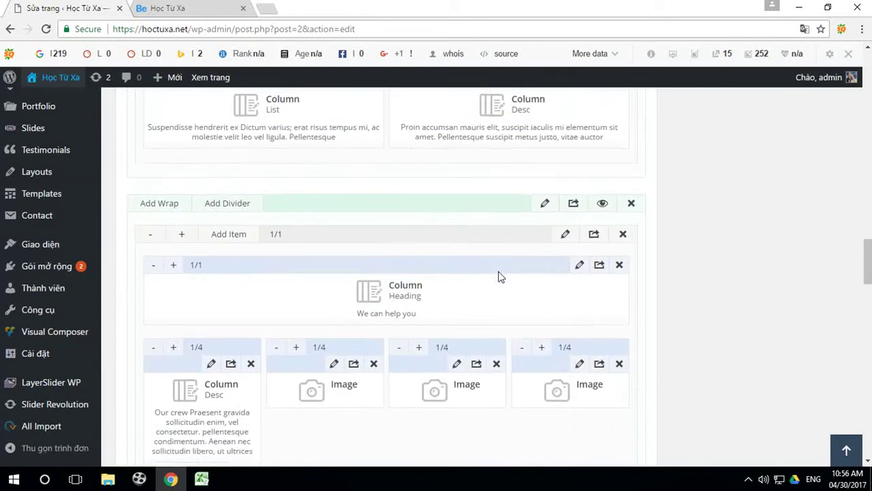
scroll(499, 275, down, 4)
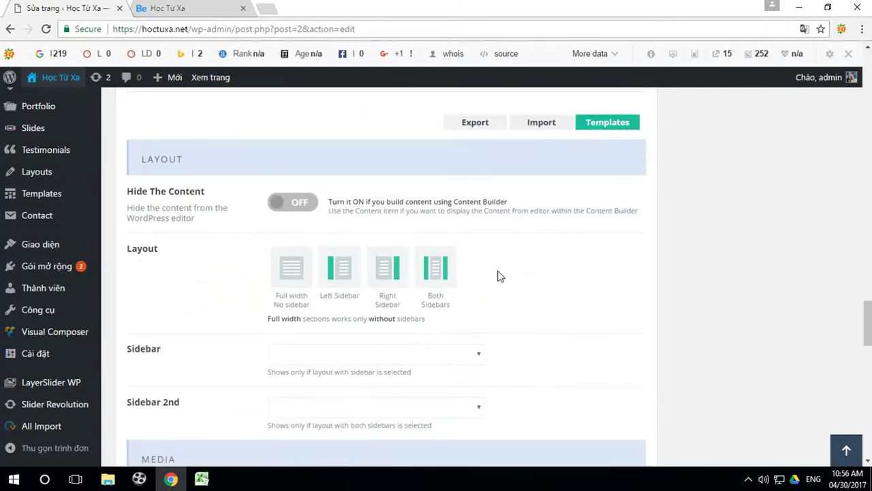
scroll(500, 272, up, 2)
scroll(499, 268, up, 8)
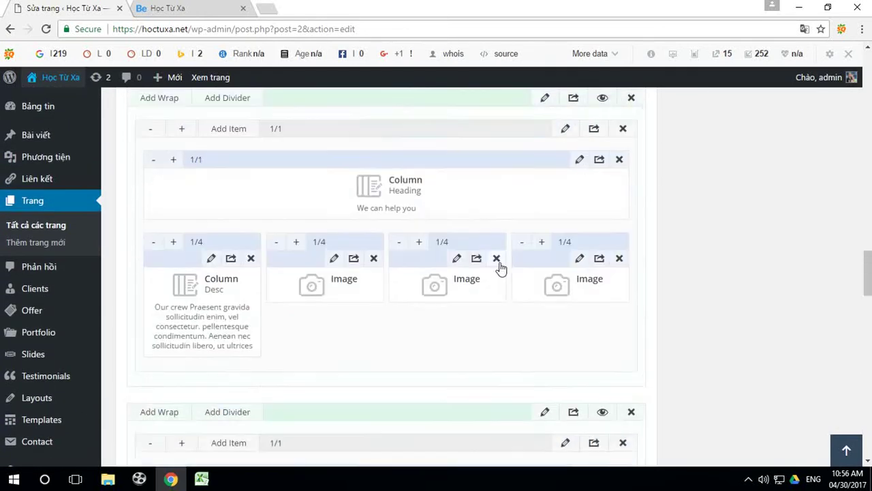
scroll(501, 267, up, 5)
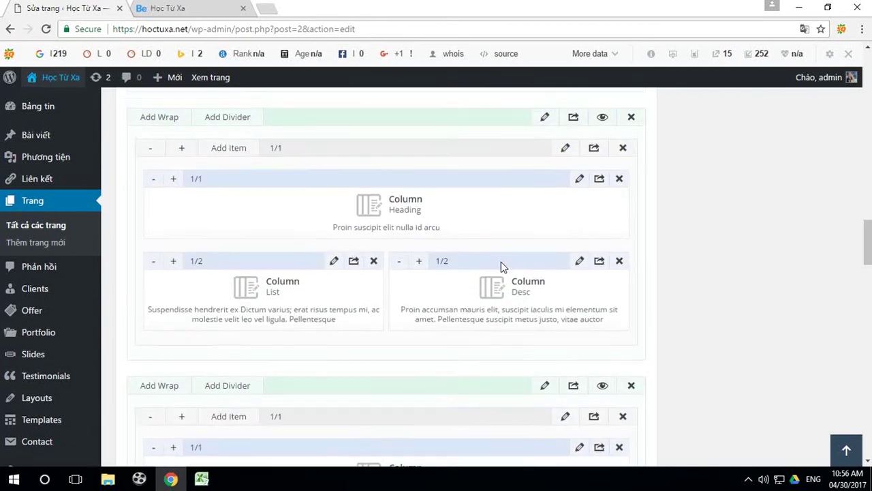
scroll(500, 267, up, 6)
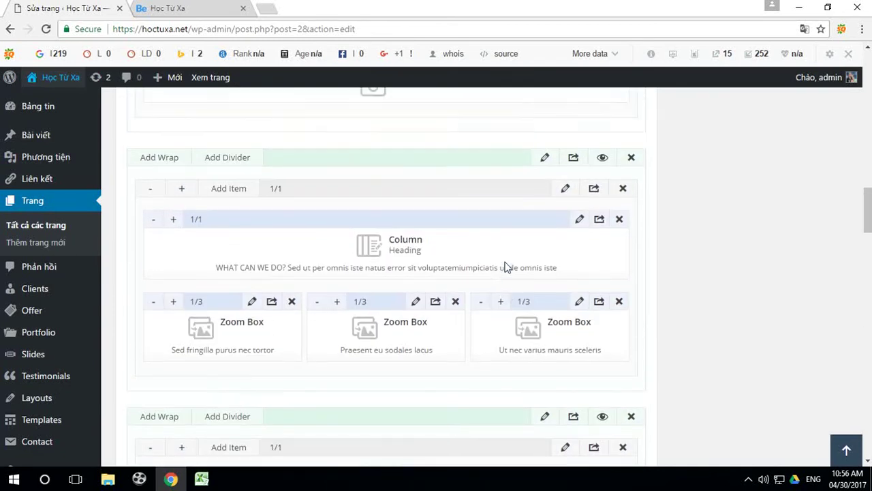
scroll(505, 267, up, 2)
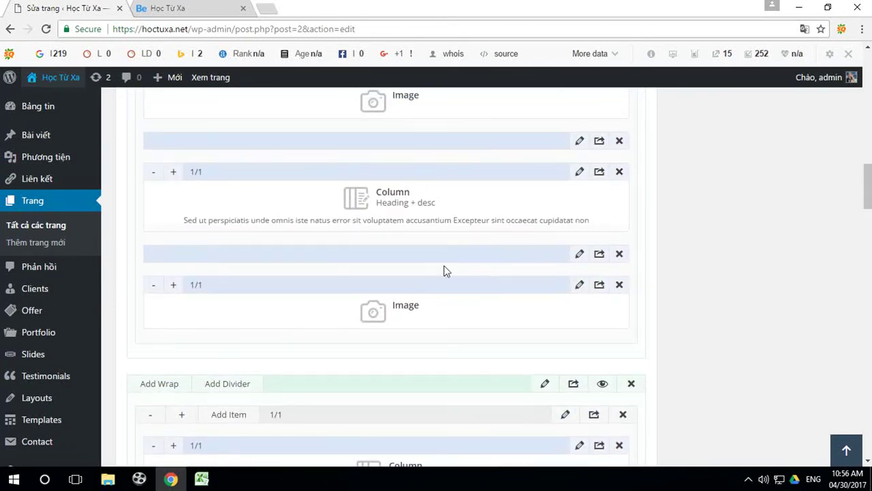
Delete the divider below the wrap in the Home page's first Muffin Builder section.
scroll(446, 271, up, 6)
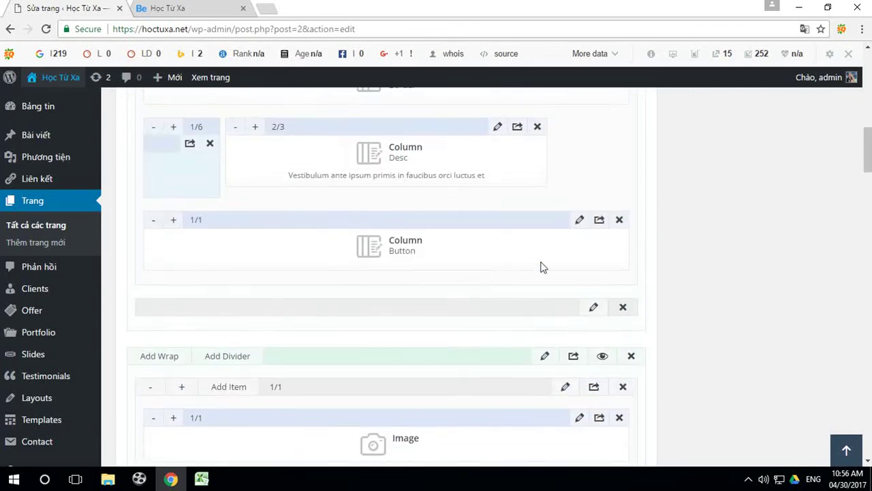
scroll(438, 301, up, 8)
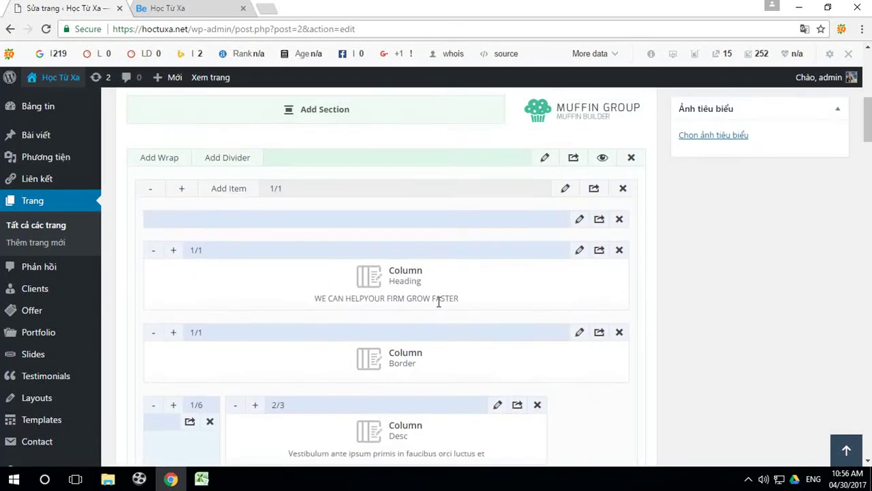
scroll(436, 304, down, 1)
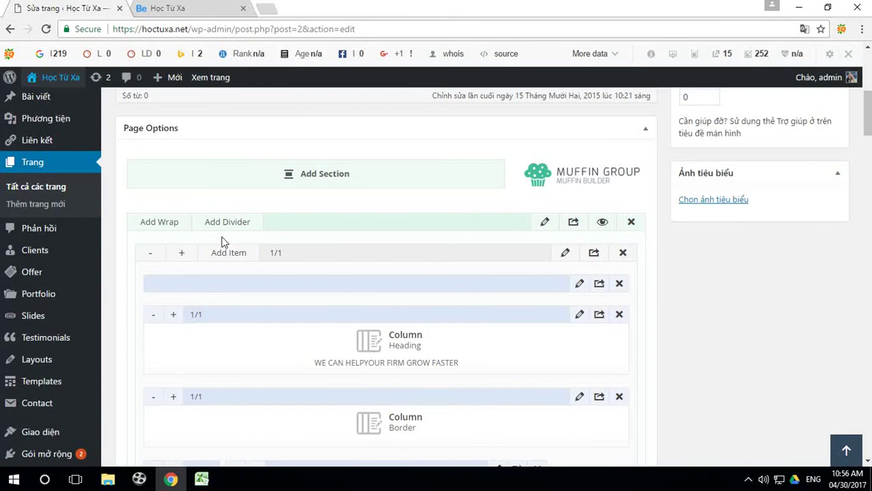
scroll(232, 237, down, 1)
scroll(409, 279, down, 5)
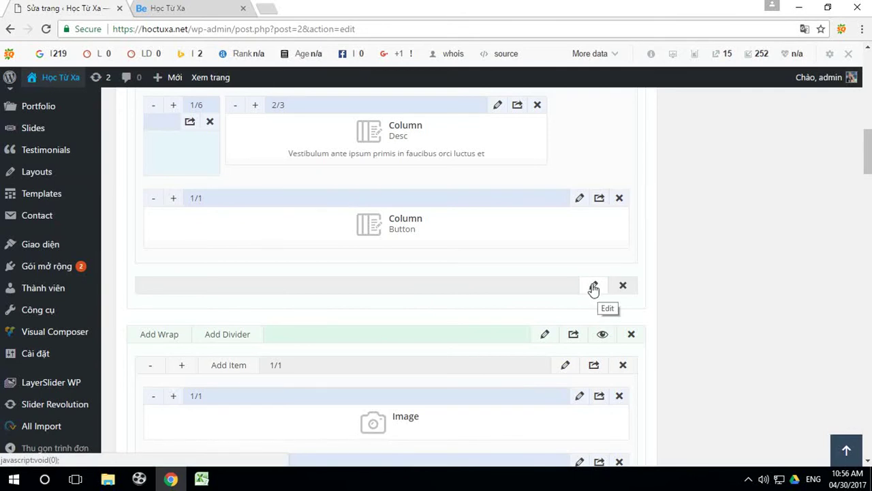
click(623, 286)
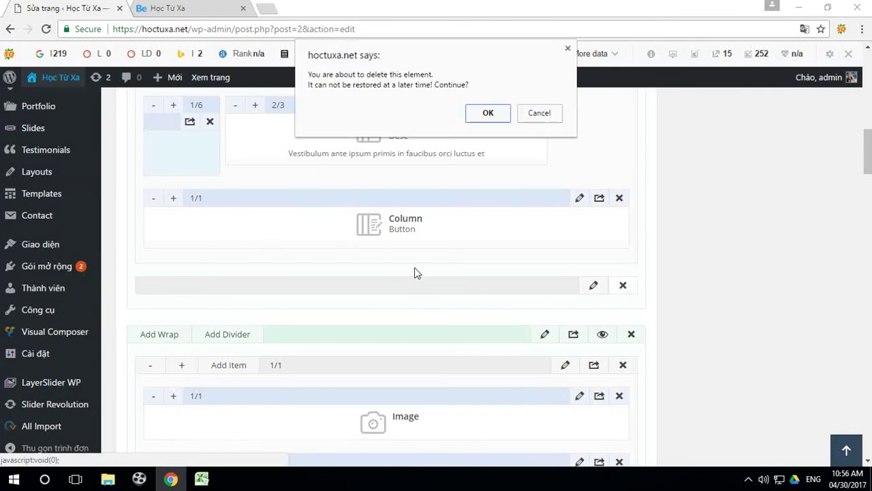
click(488, 113)
Add a new full-width (1/1) wrap to the first Muffin Builder section, below the existing hero wrap.
scroll(360, 220, up, 4)
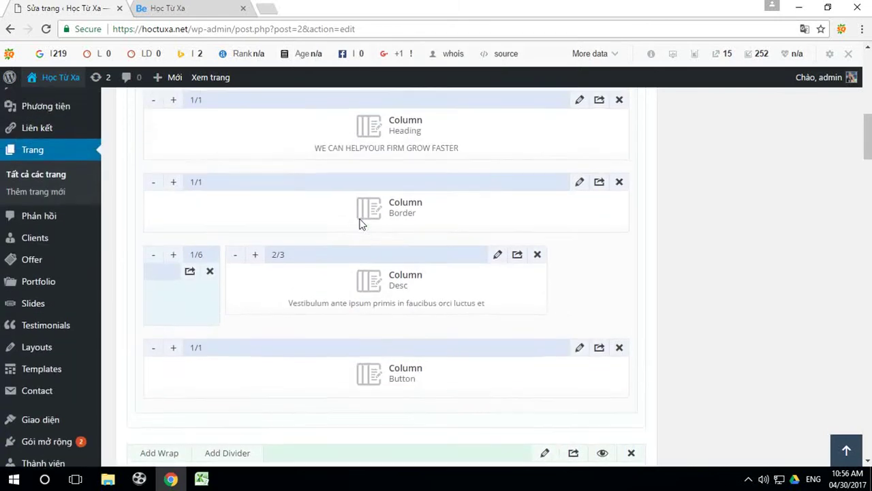
scroll(361, 225, up, 1)
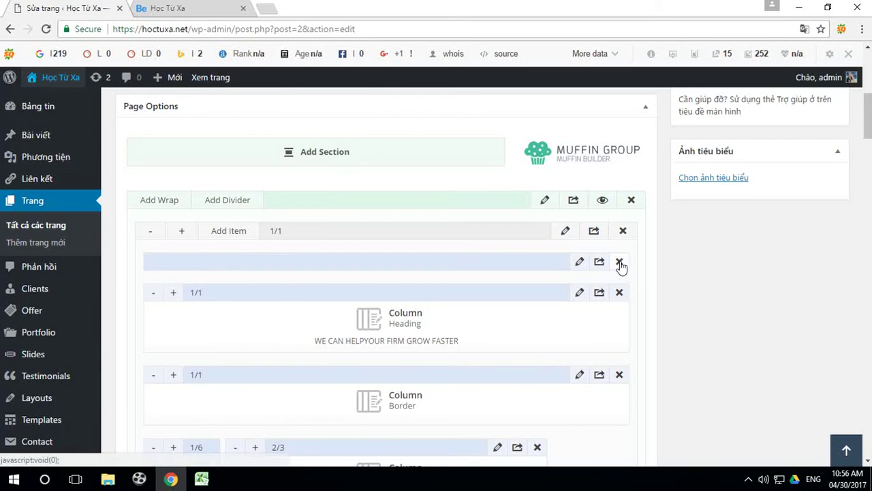
click(165, 202)
scroll(395, 309, down, 5)
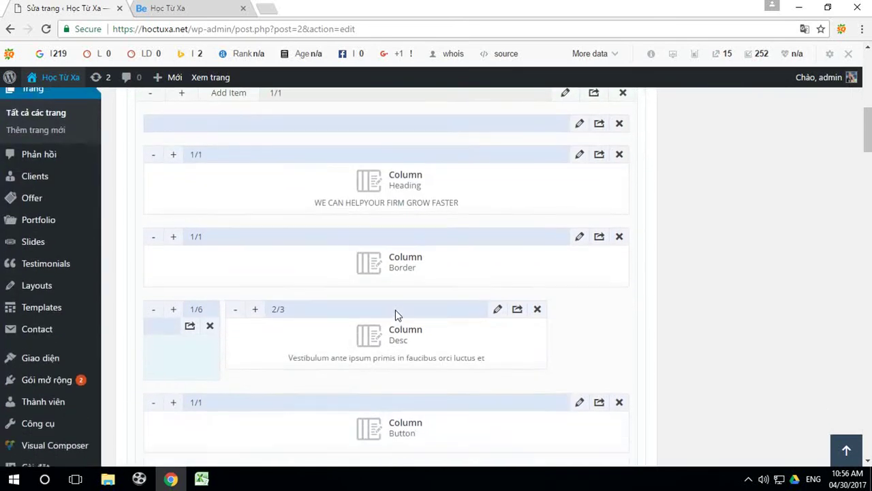
scroll(396, 303, down, 1)
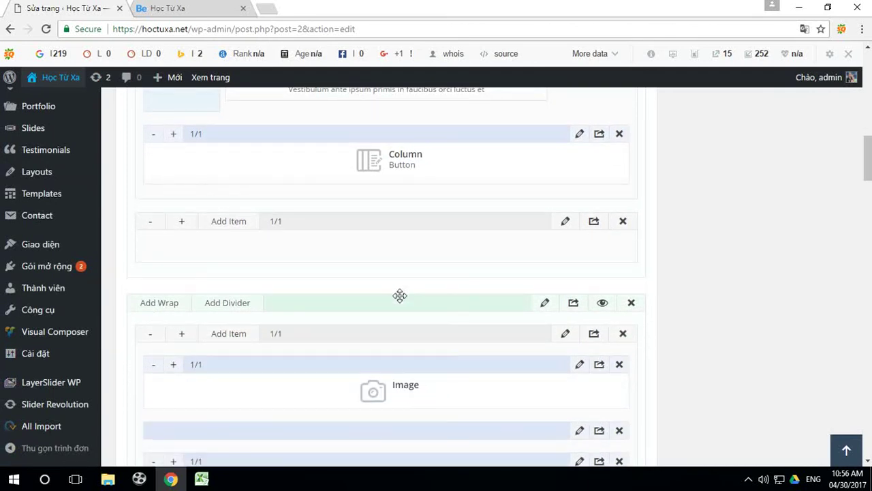
Add a Blog Slider item to the empty wrap at the end of the first section.
scroll(592, 322, down, 10)
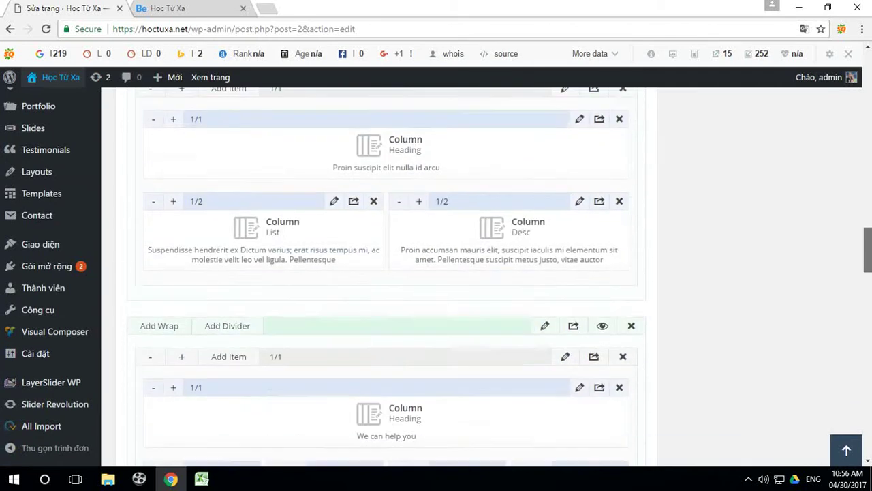
scroll(868, 274, up, 2)
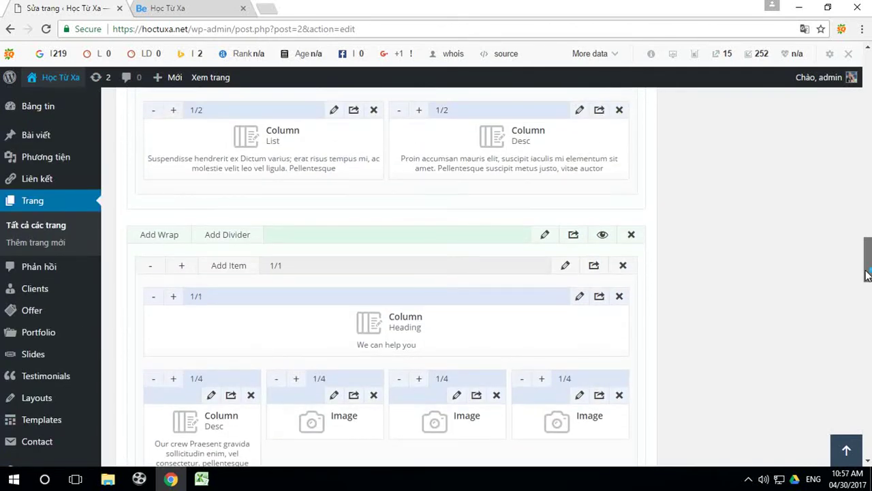
scroll(867, 274, down, 10)
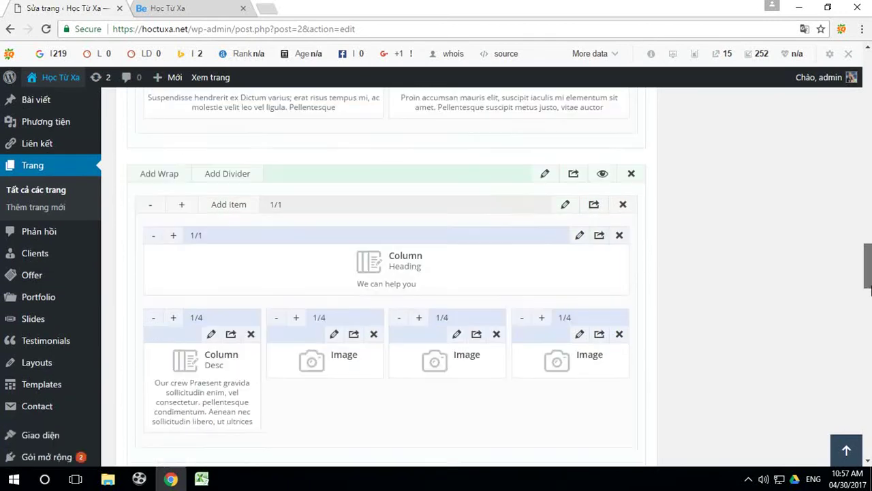
scroll(869, 291, up, 8)
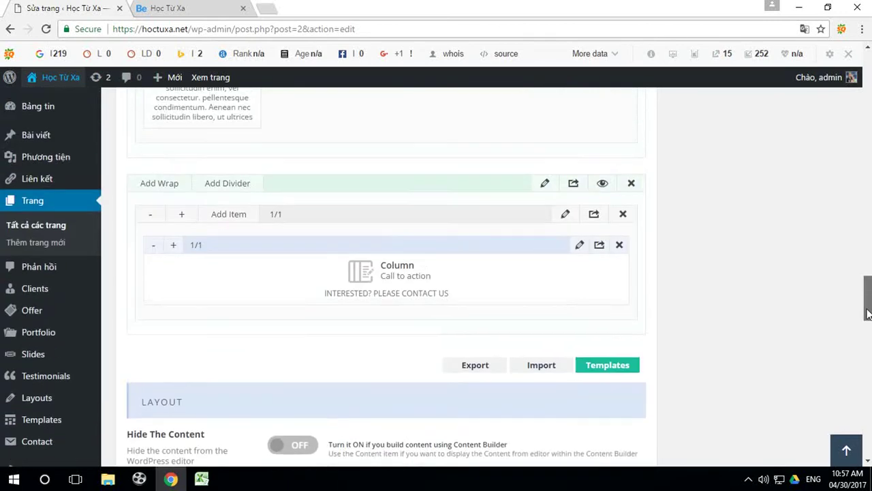
drag(869, 291, 869, 167)
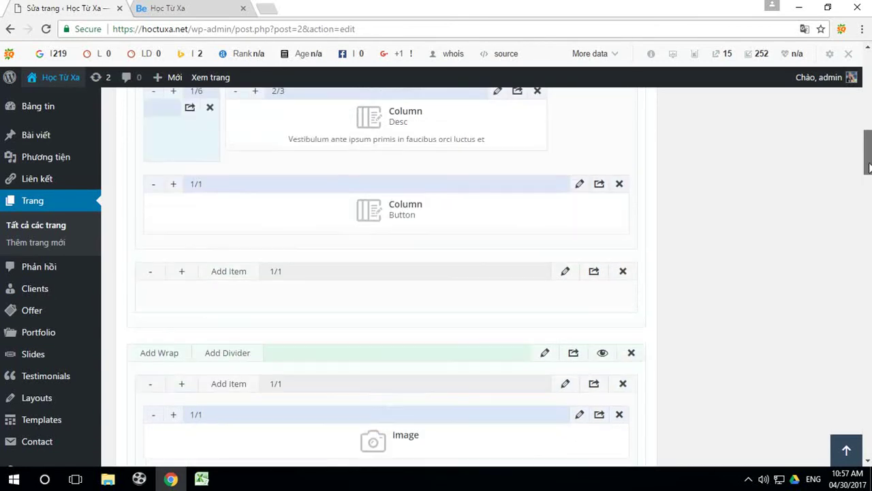
scroll(314, 294, up, 7)
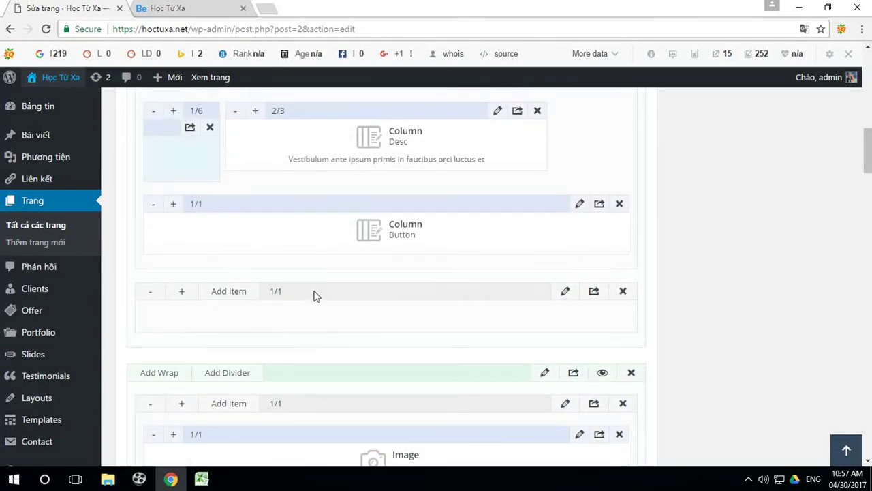
scroll(314, 289, down, 7)
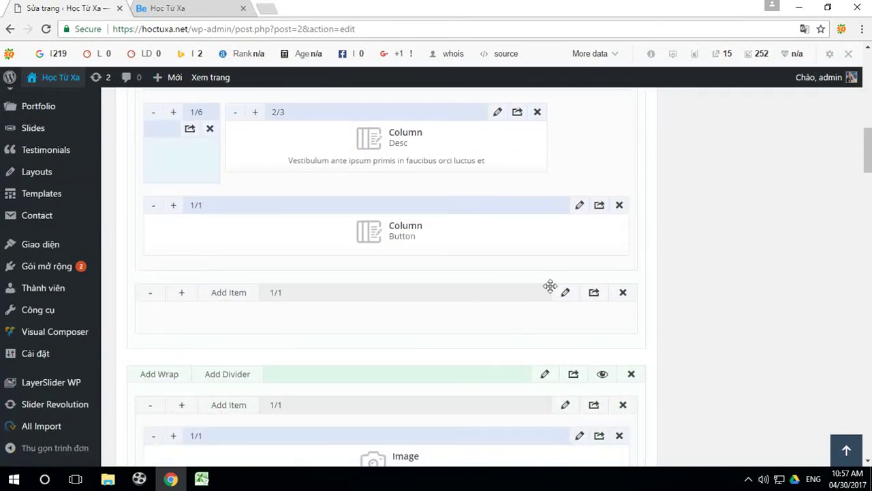
click(229, 293)
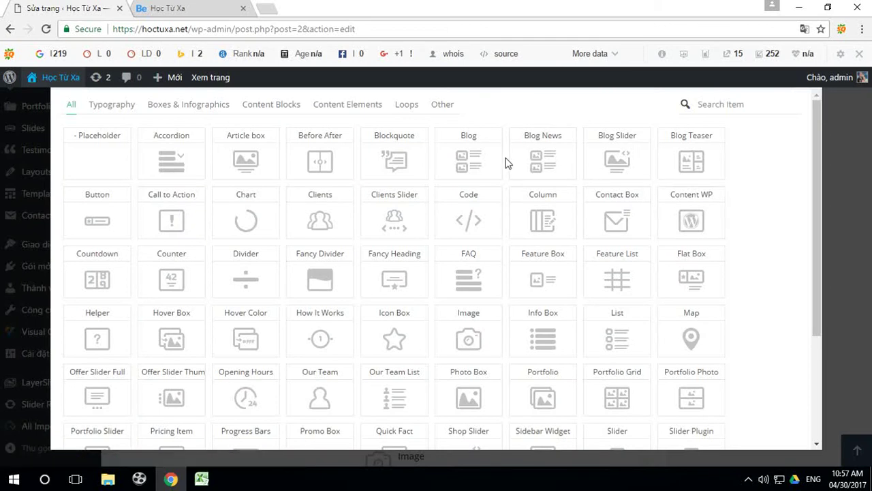
click(618, 162)
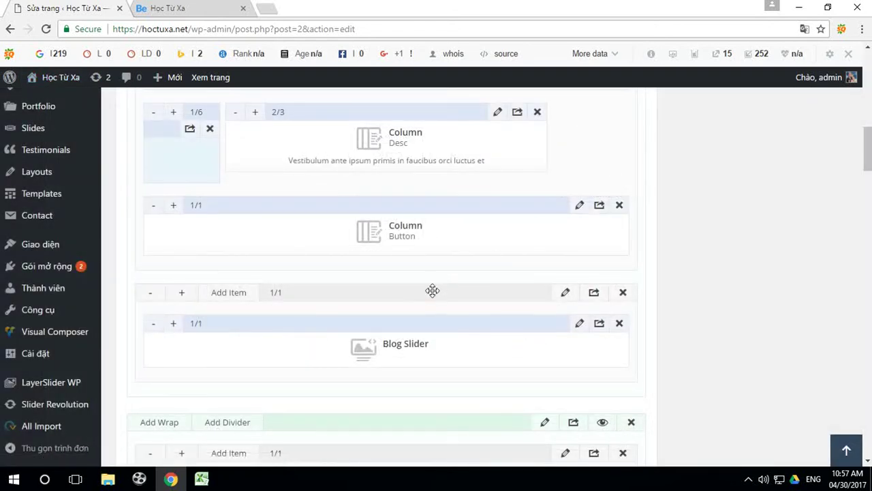
Change the number of posts the Blog Slider shows and save the item's settings.
click(580, 323)
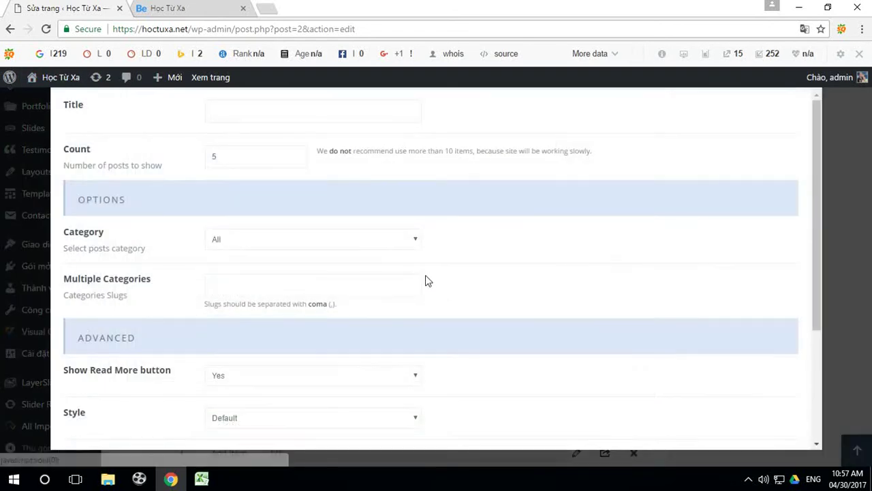
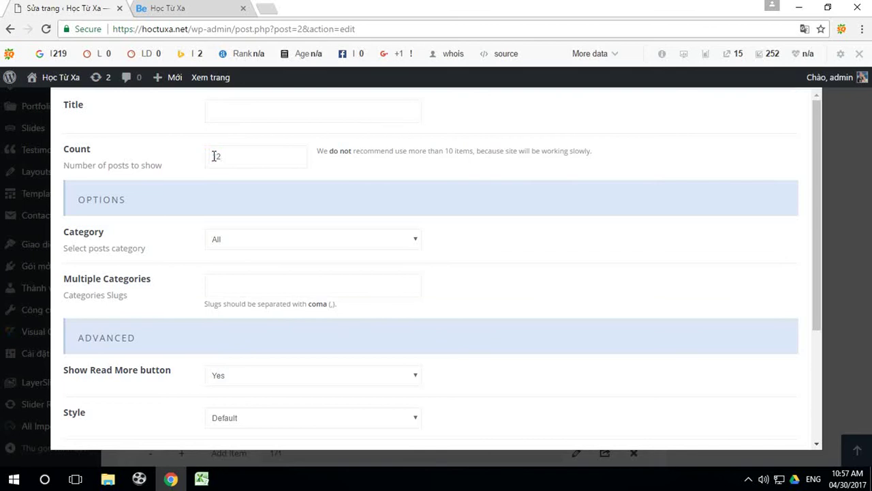
scroll(368, 247, down, 3)
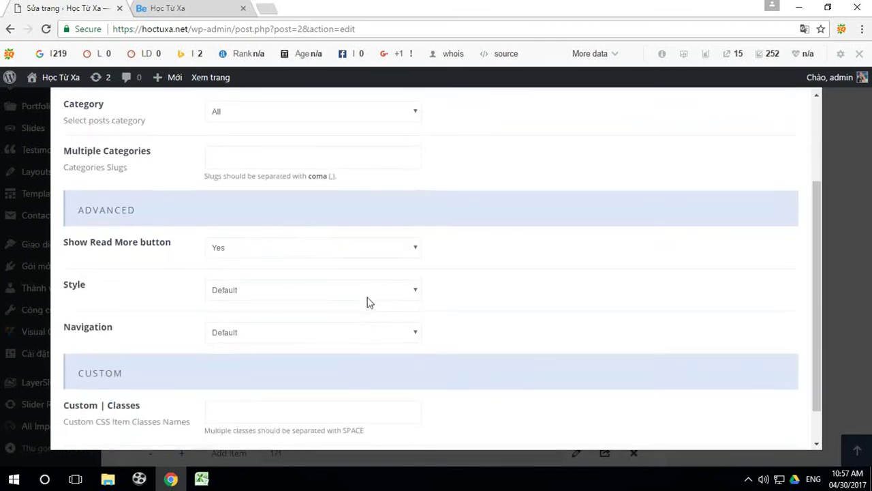
click(736, 428)
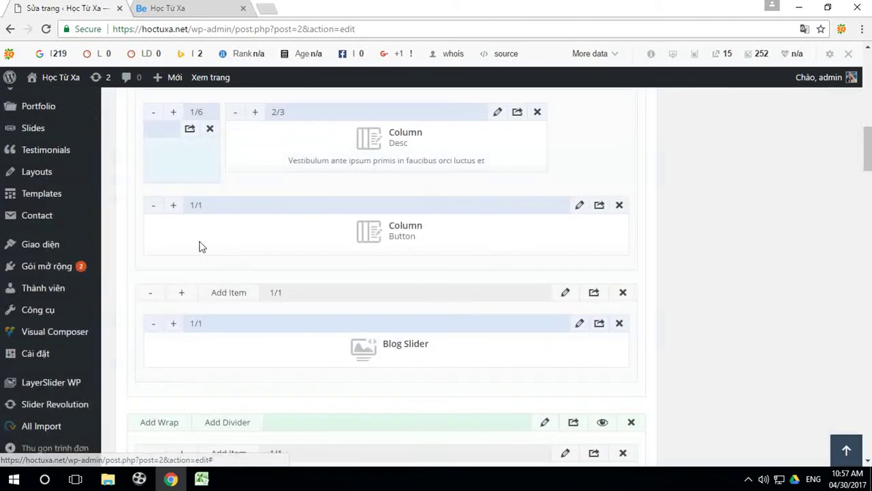
Update the Home page to save the modified Muffin Builder layout.
scroll(439, 296, up, 5)
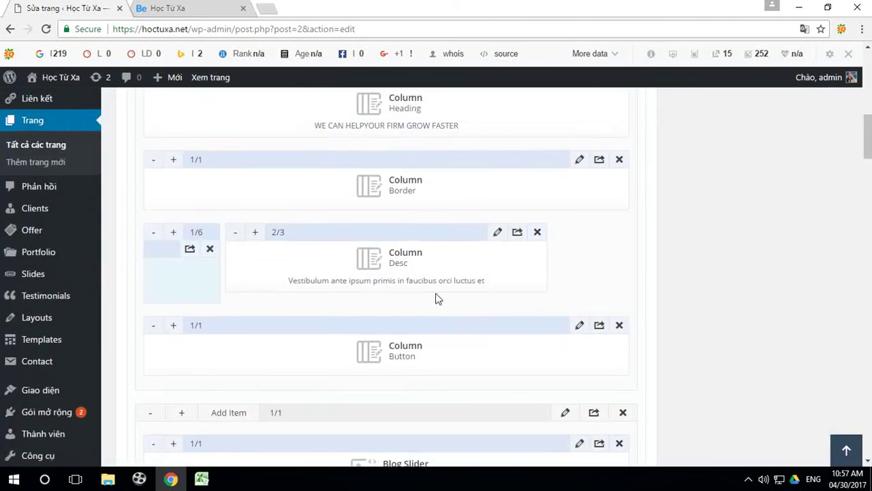
scroll(436, 298, up, 2)
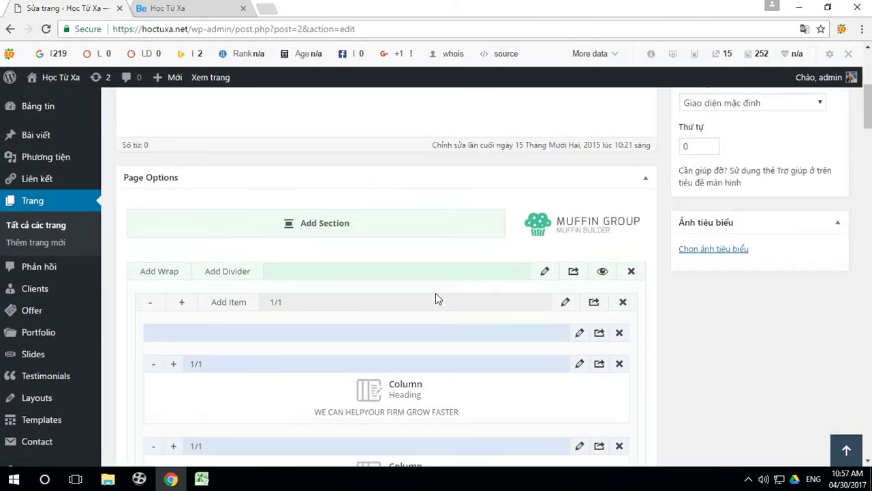
scroll(436, 298, down, 5)
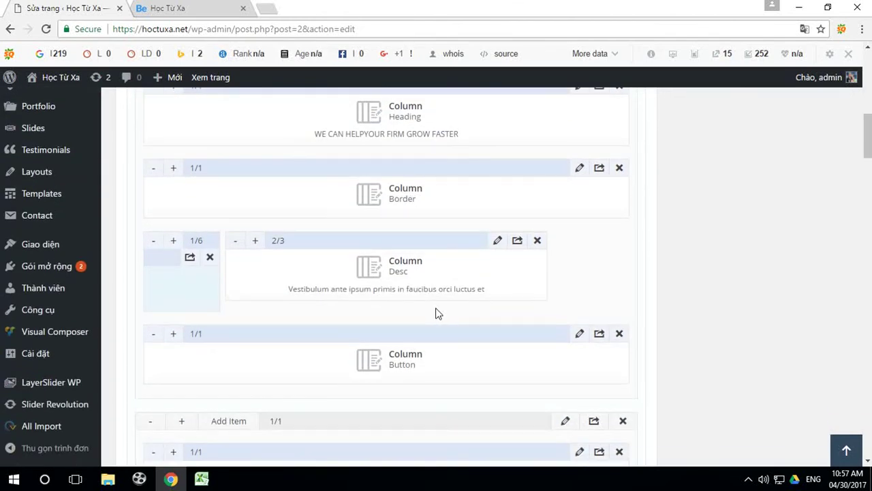
scroll(438, 313, up, 2)
scroll(802, 257, up, 5)
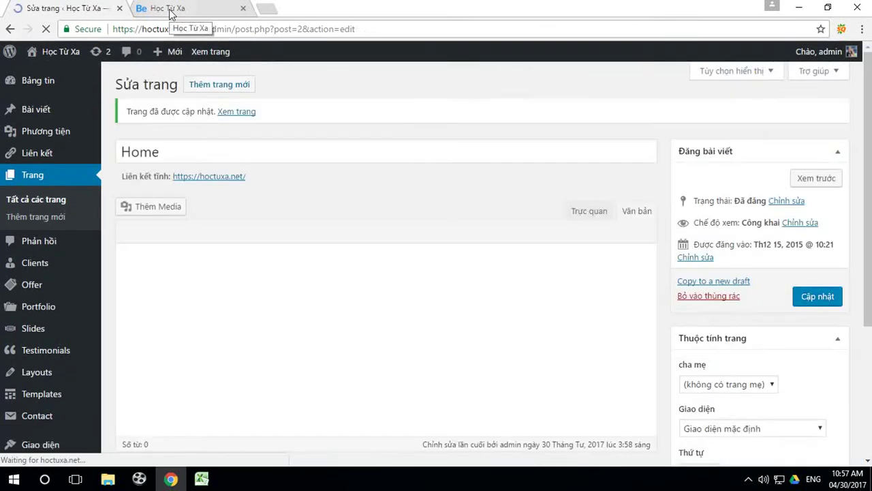
Reload the live home page in the other browser tab and look over its sections.
click(170, 10)
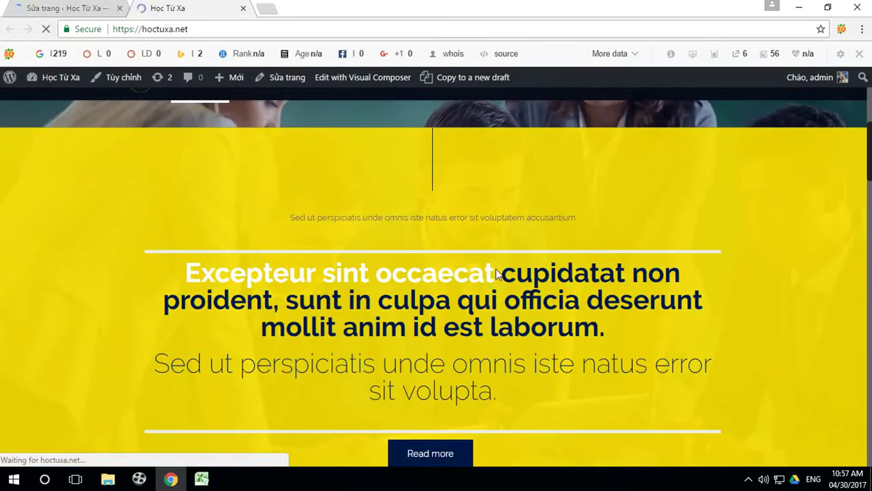
scroll(575, 279, down, 5)
scroll(623, 289, down, 15)
scroll(623, 290, up, 13)
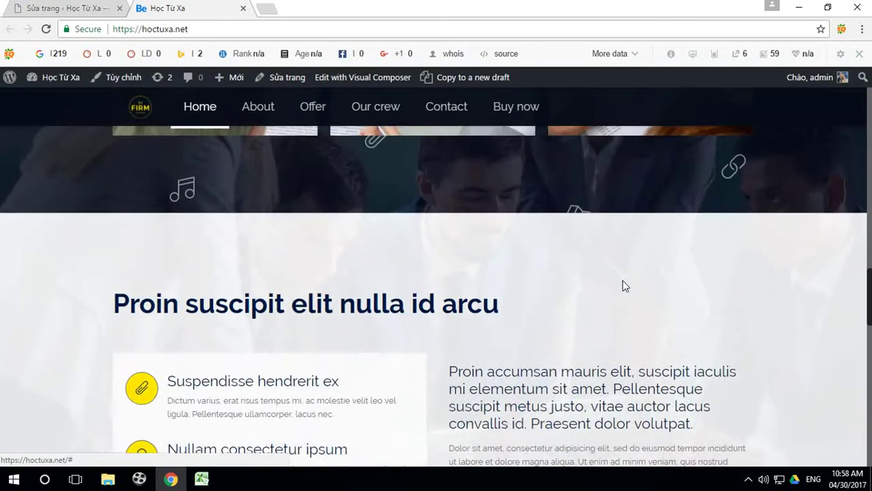
scroll(623, 286, up, 10)
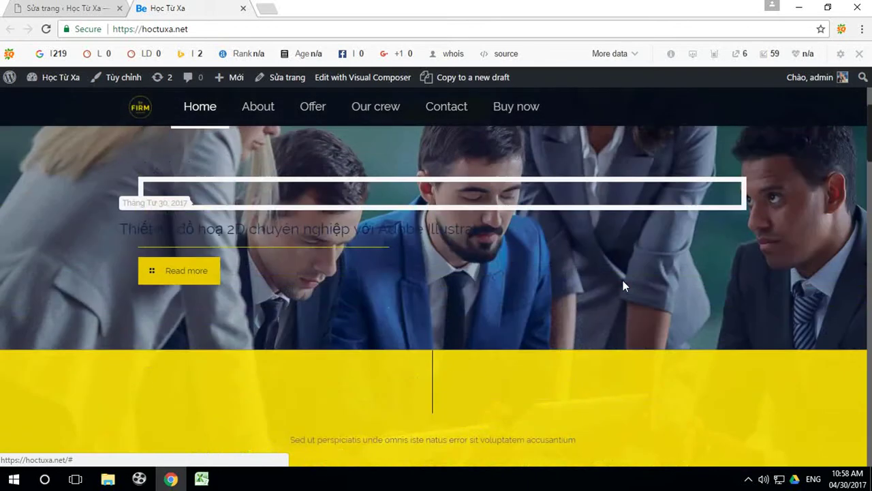
Examine how the Blog Slider is displayed on the live page between the hero content and the yellow text section.
scroll(566, 280, up, 3)
scroll(566, 280, down, 4)
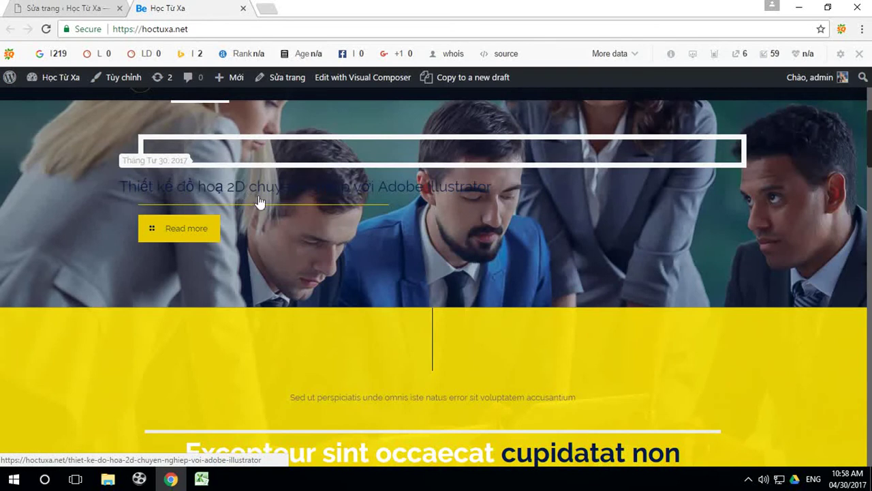
scroll(272, 211, up, 3)
scroll(288, 268, down, 3)
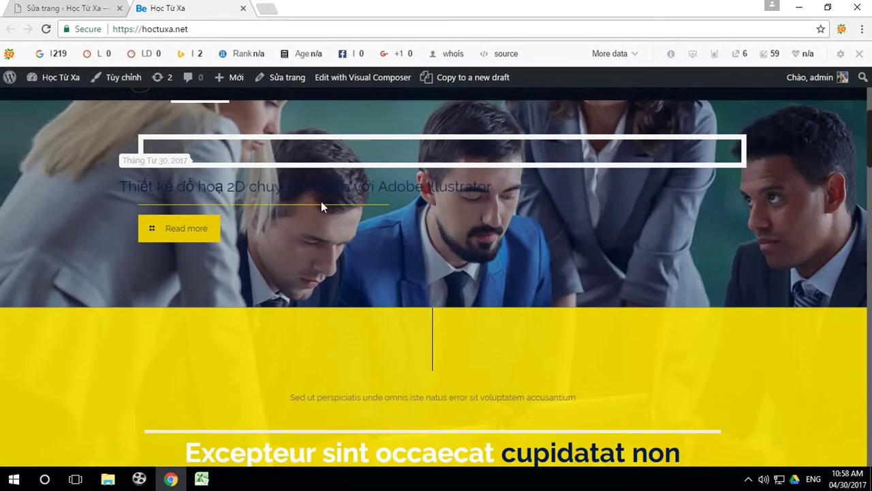
scroll(347, 217, up, 3)
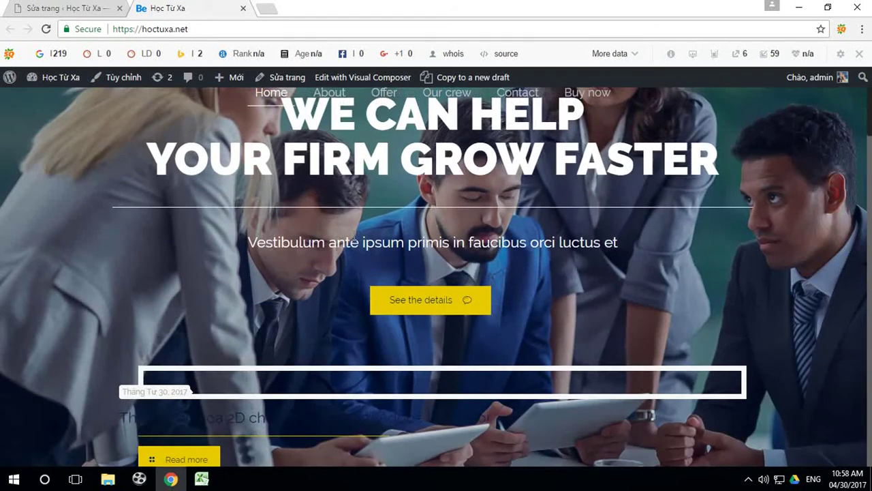
scroll(367, 227, down, 3)
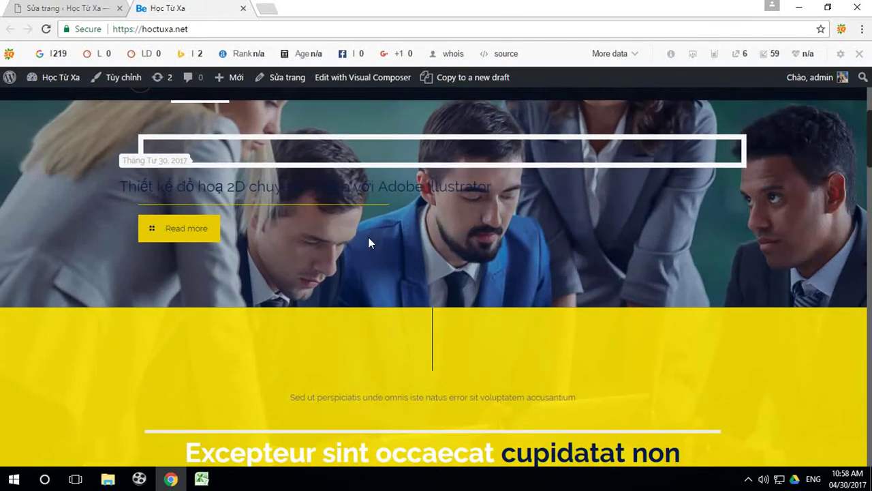
scroll(409, 249, down, 4)
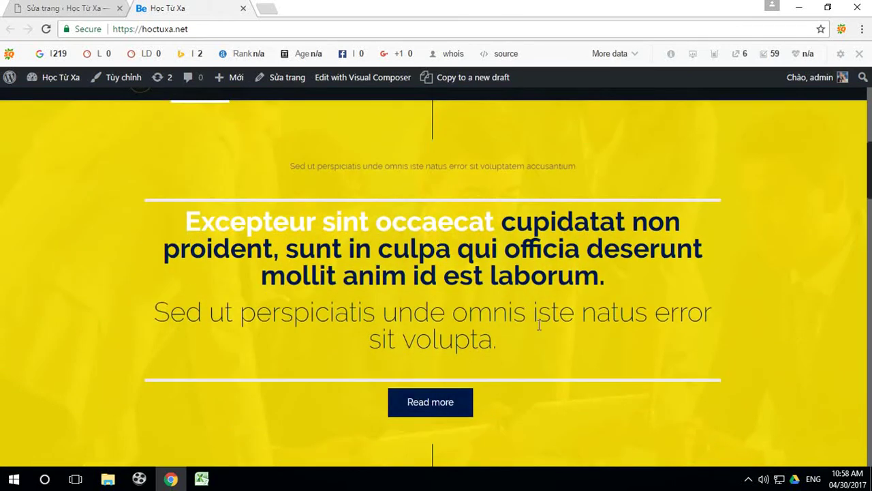
scroll(443, 214, up, 4)
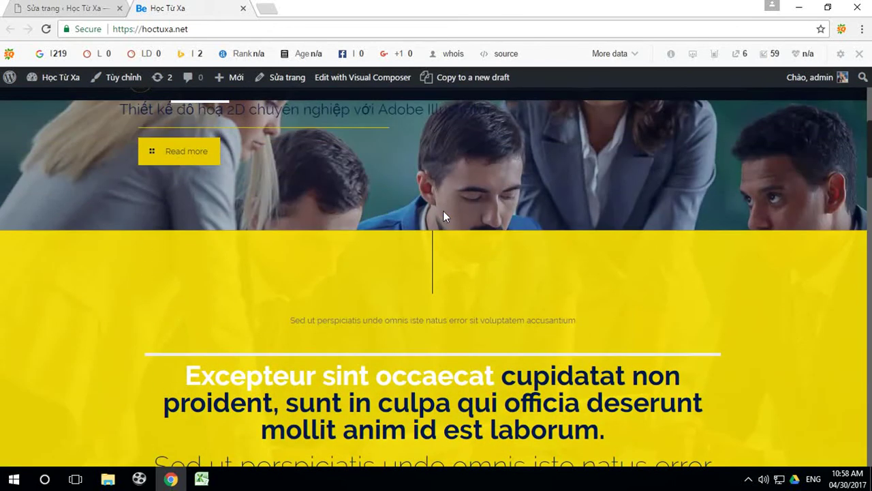
Move the Blog Slider item into the next section, above its first Image item, and update the Home page.
click(62, 10)
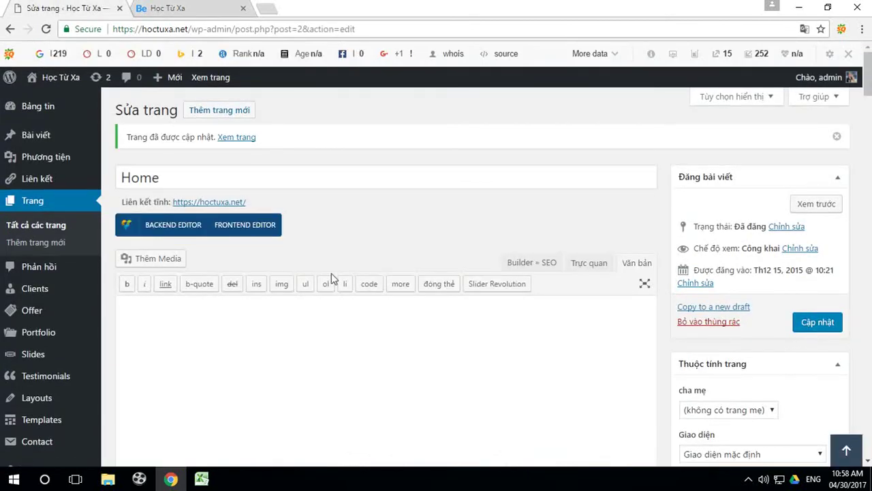
scroll(332, 278, down, 8)
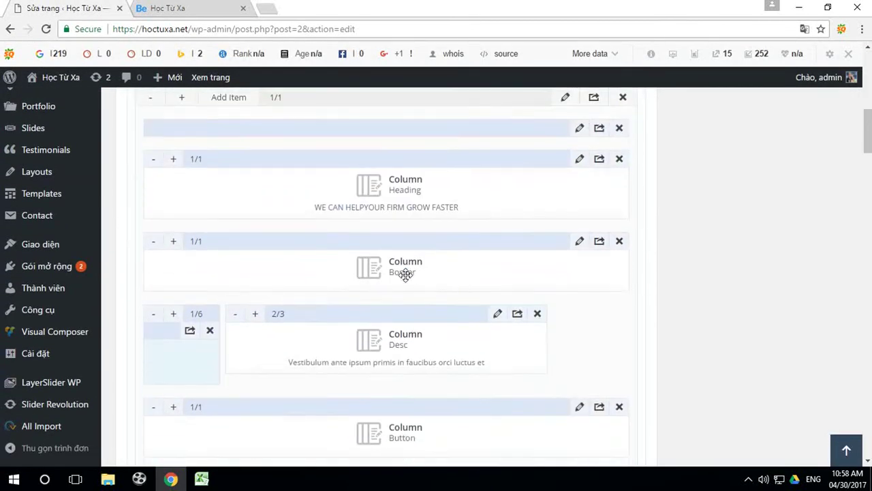
scroll(409, 273, down, 5)
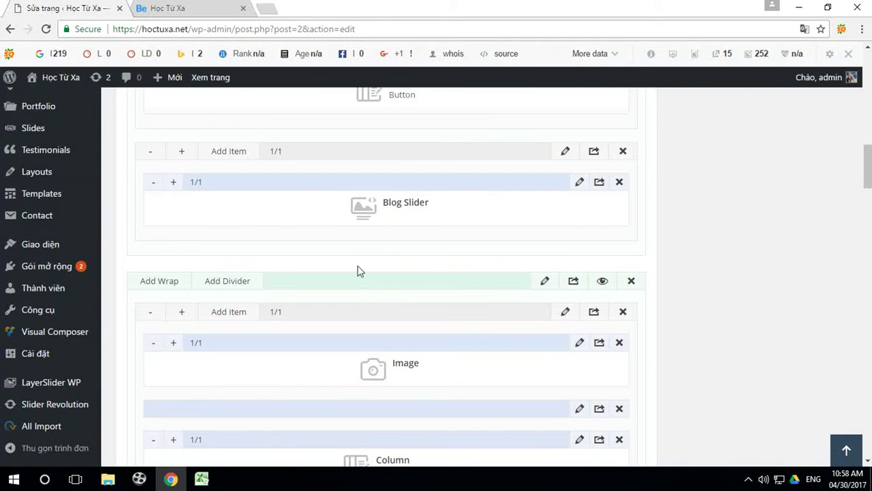
drag(400, 182, 347, 346)
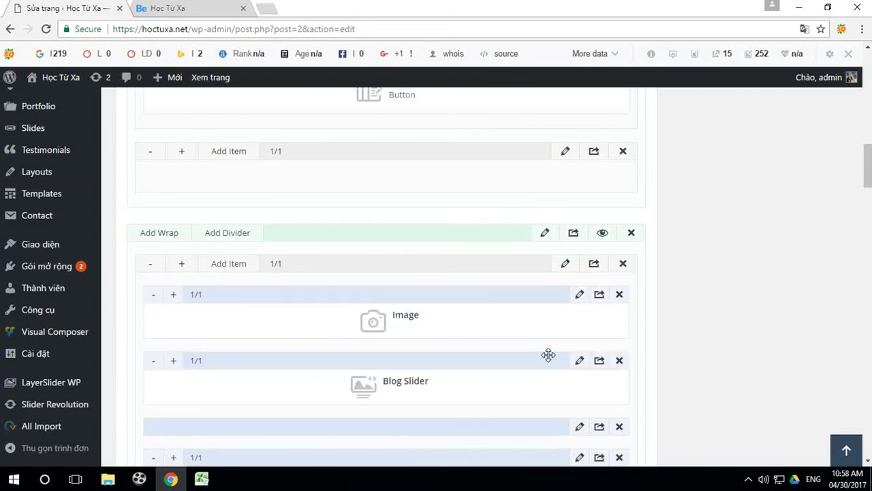
drag(419, 344, 455, 318)
scroll(702, 306, up, 10)
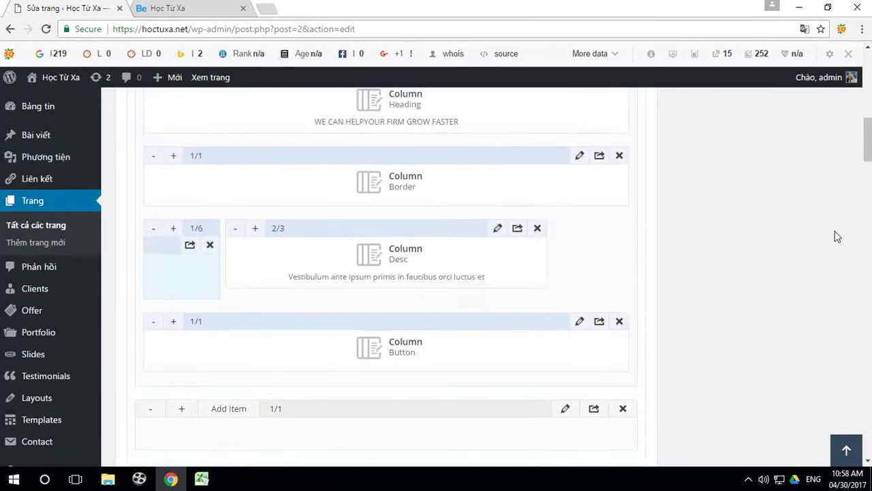
scroll(843, 205, up, 4)
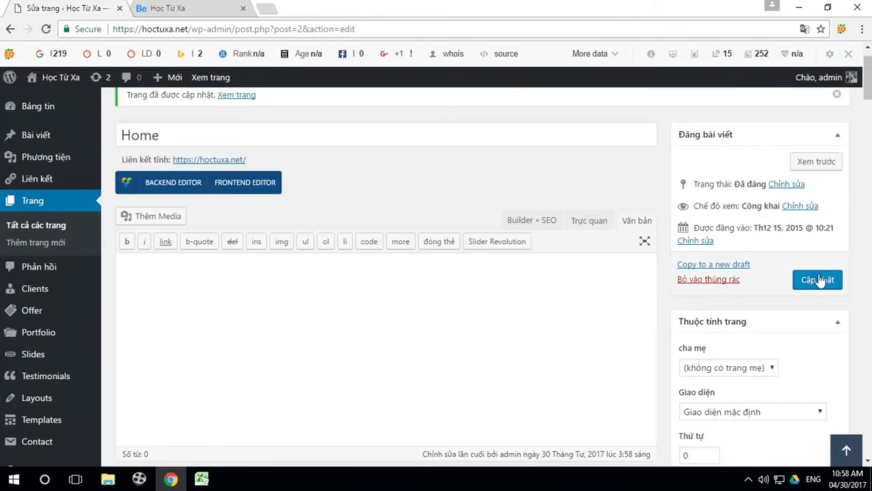
Check on the live home page how the relocated Blog Slider displays in the yellow section.
click(202, 8)
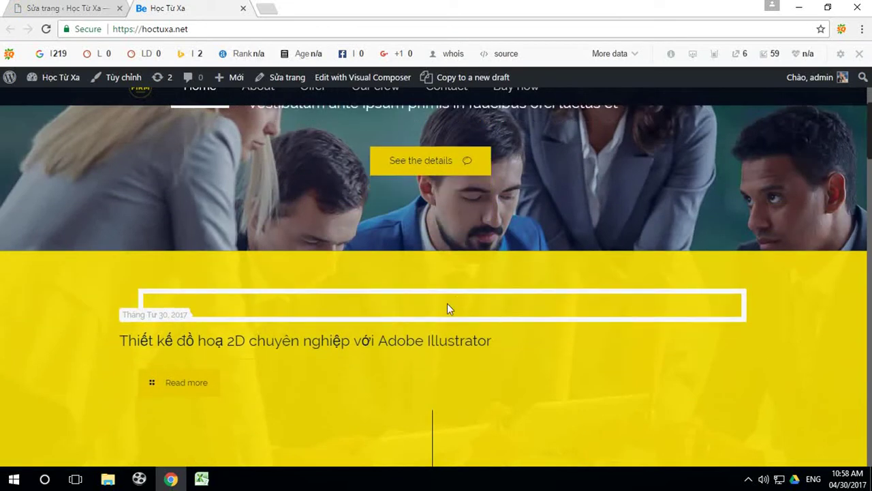
scroll(445, 302, down, 1)
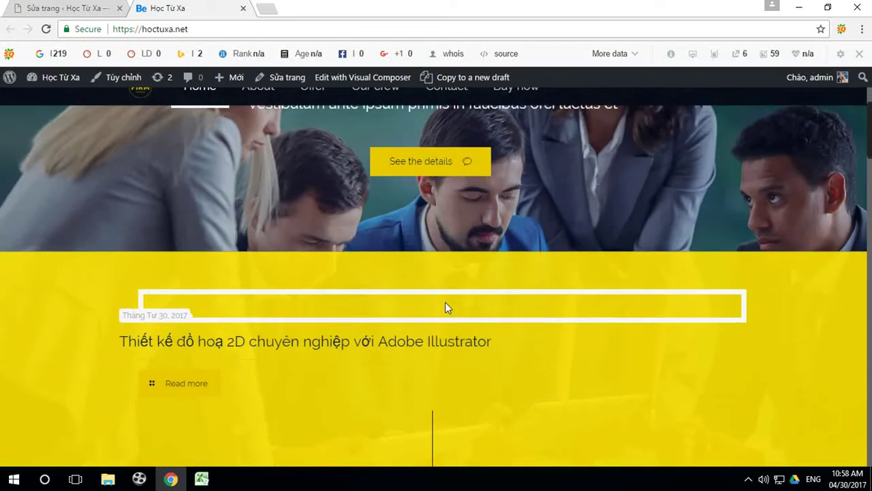
scroll(445, 302, down, 1)
scroll(447, 304, up, 3)
scroll(447, 304, down, 4)
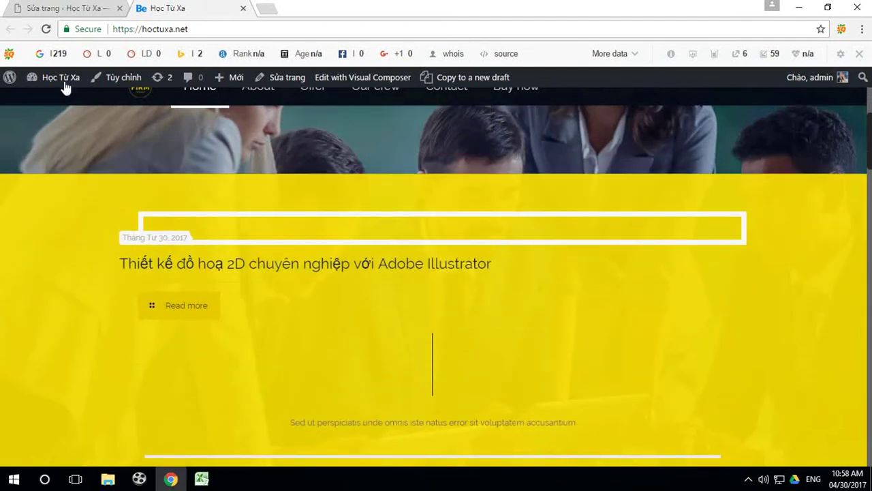
Delete the Blog Slider item from the second section of the Home page's builder layout and confirm the removal.
click(68, 8)
scroll(469, 291, down, 8)
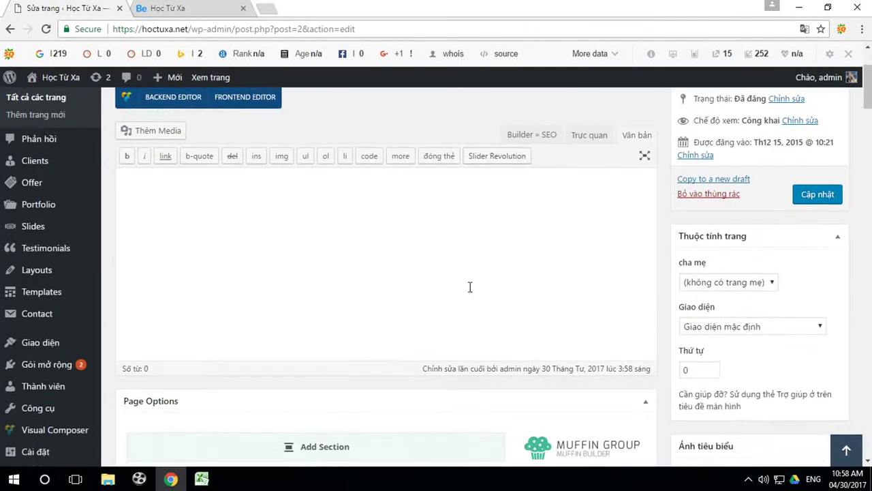
scroll(470, 291, down, 5)
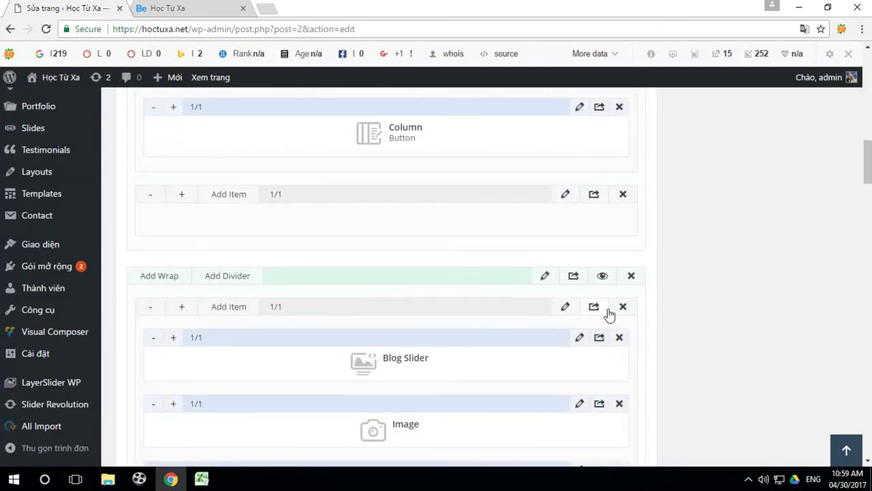
scroll(311, 208, up, 4)
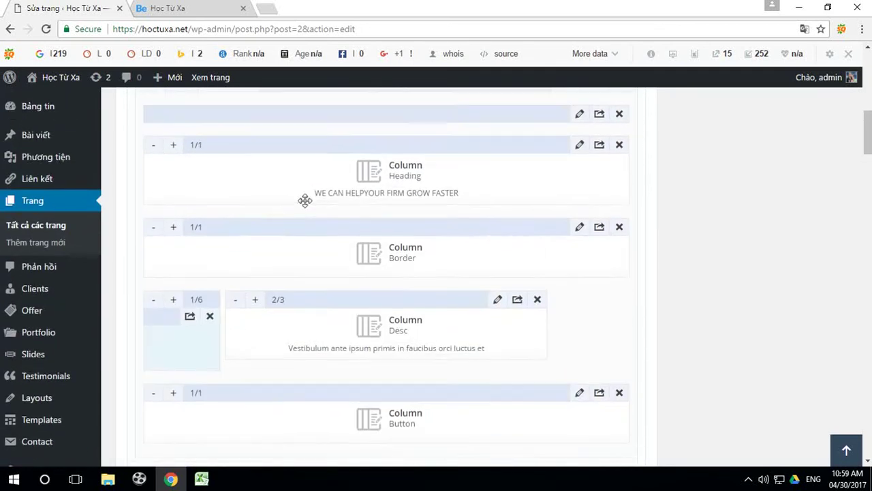
scroll(305, 200, up, 4)
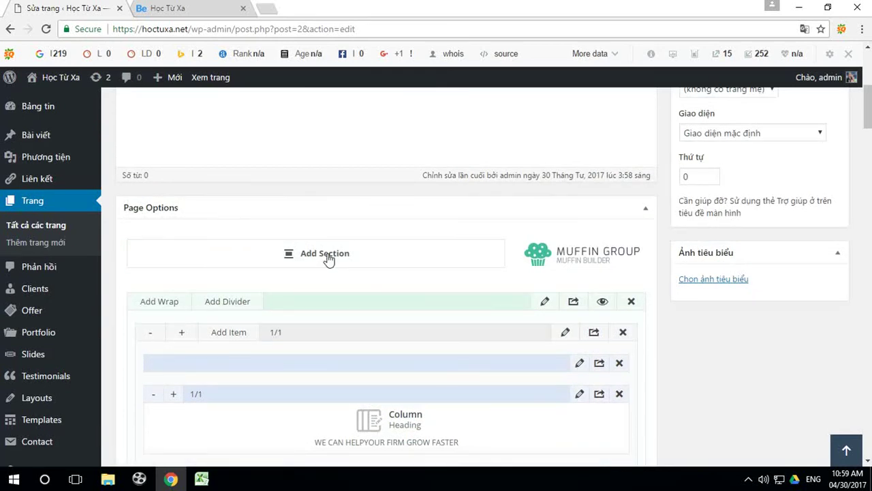
scroll(598, 289, down, 5)
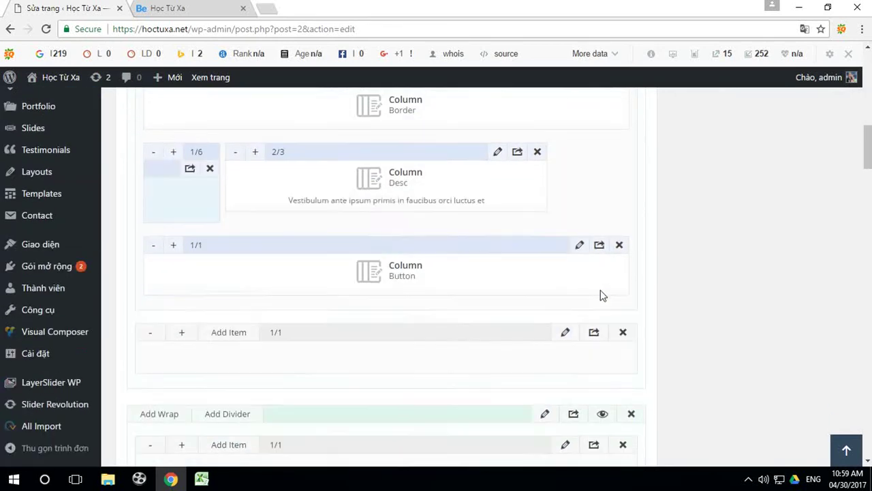
scroll(603, 295, down, 3)
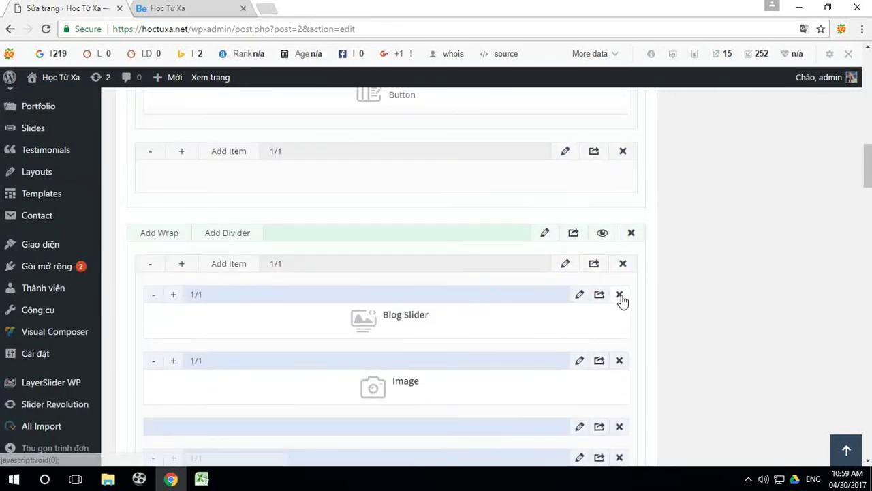
click(620, 295)
click(488, 113)
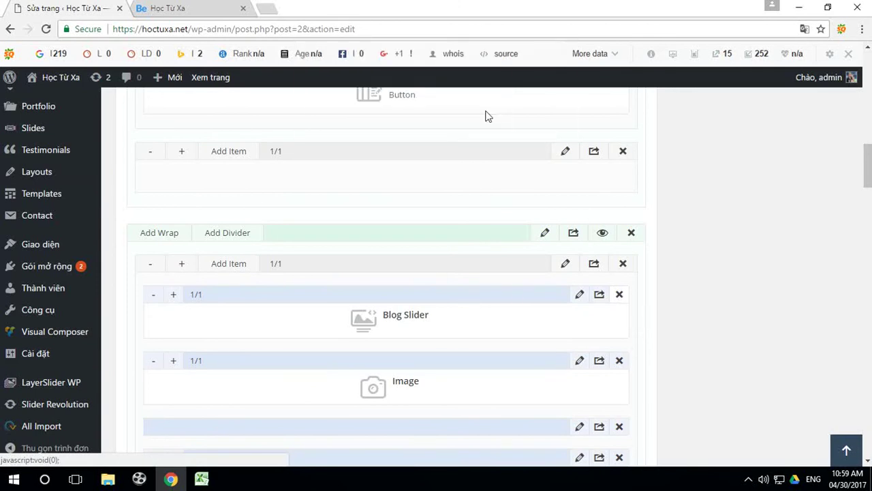
Add a new section at the end of the builder layout and insert a full-width 1/1 wrap in it.
scroll(417, 222, up, 5)
scroll(418, 229, up, 4)
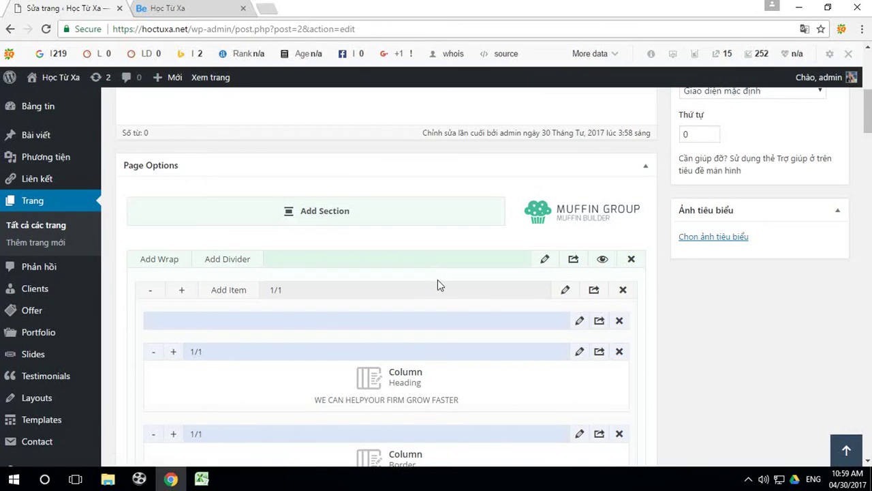
scroll(437, 279, down, 8)
scroll(437, 282, down, 9)
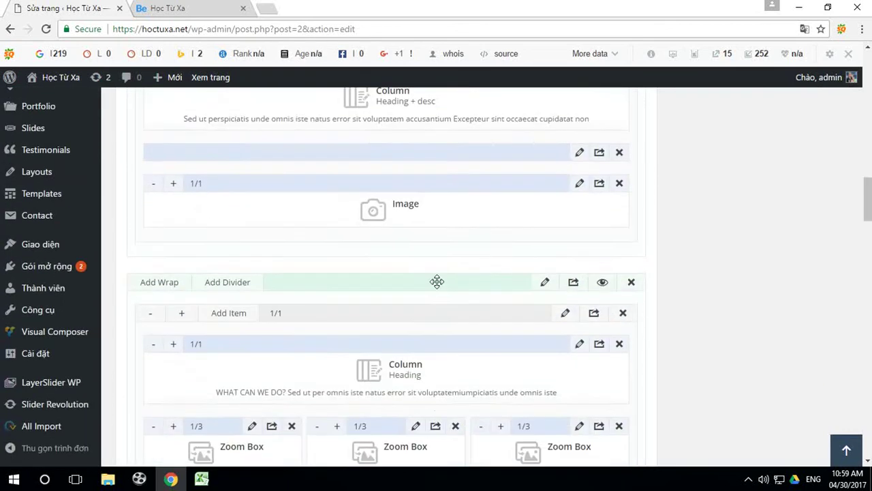
scroll(437, 282, down, 7)
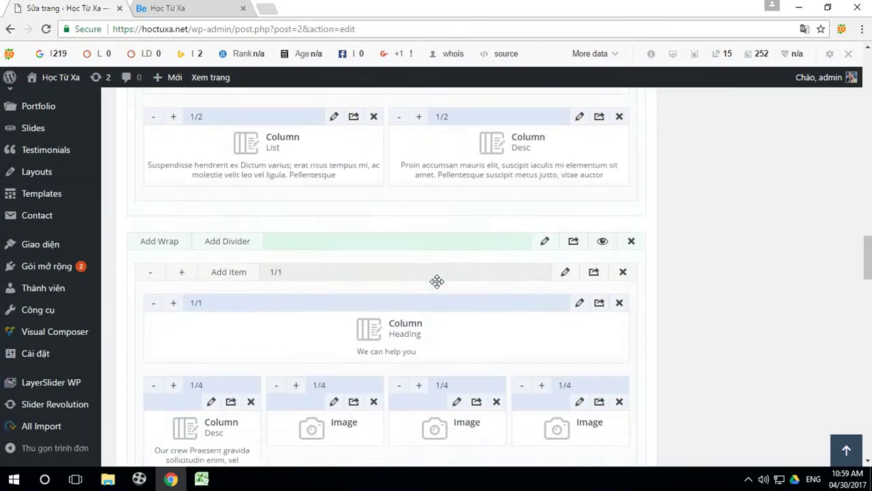
scroll(444, 261, down, 2)
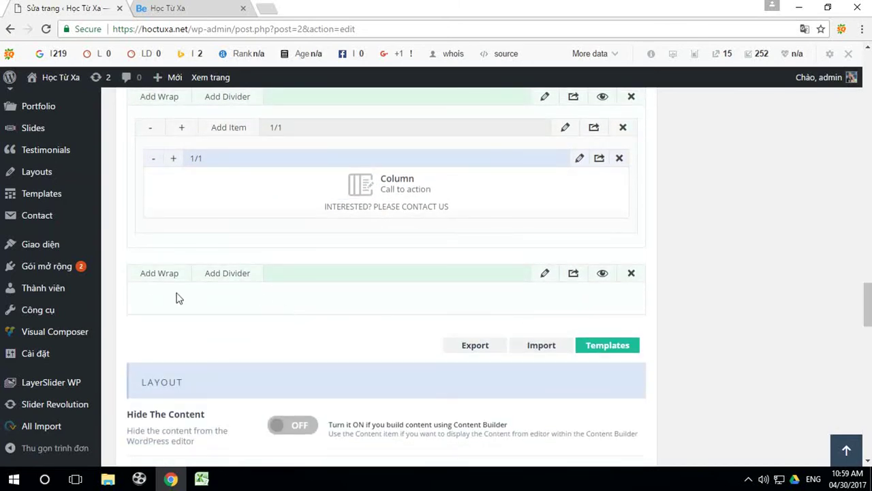
click(150, 277)
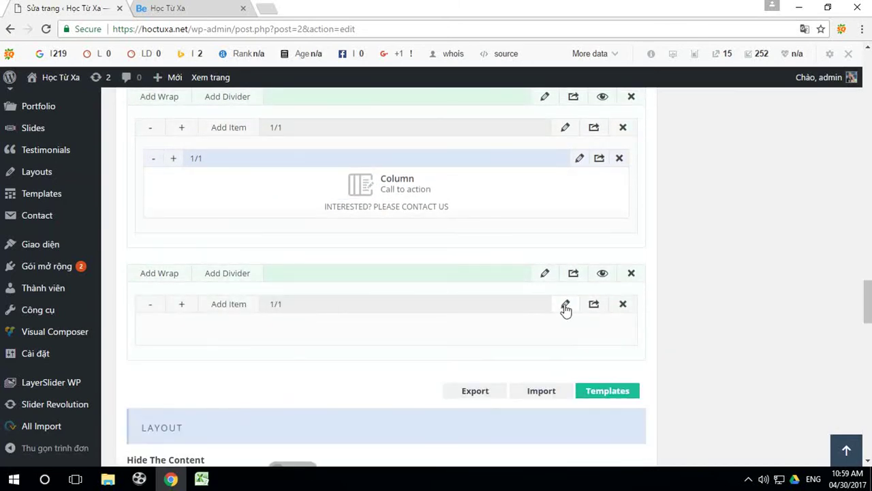
Add a Blog Slider item to the empty wrap of the last section and save its default settings.
click(231, 306)
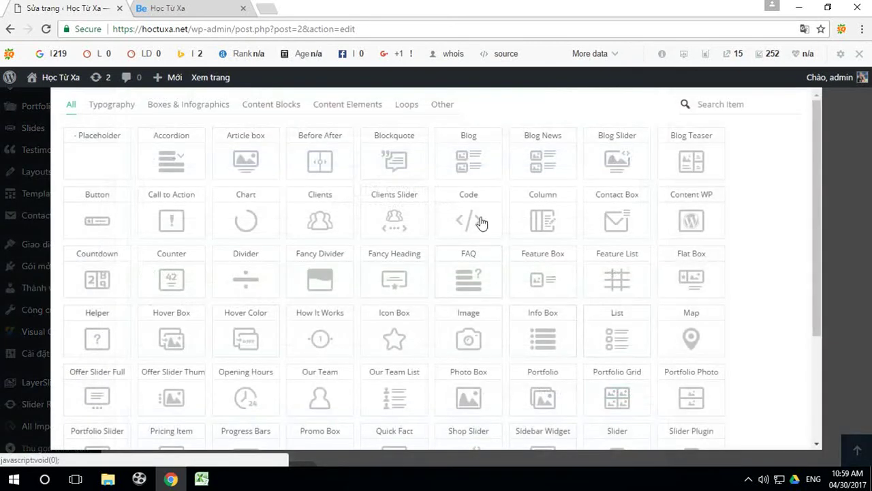
click(620, 158)
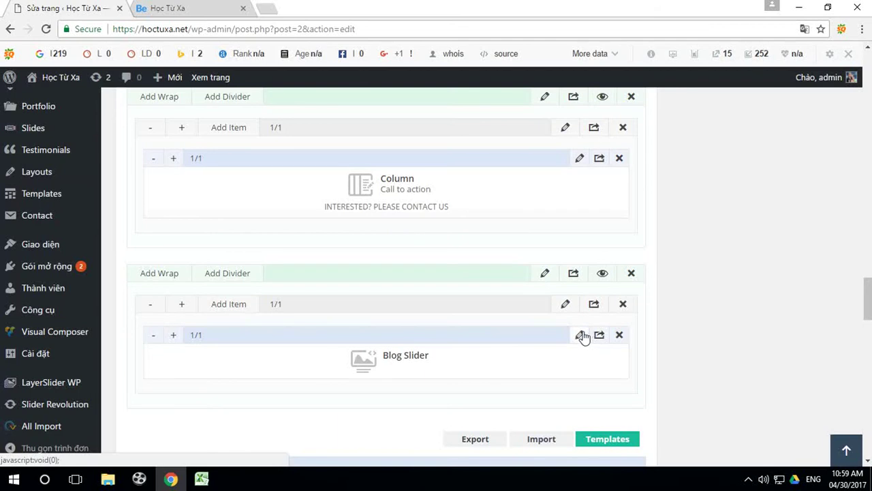
click(580, 335)
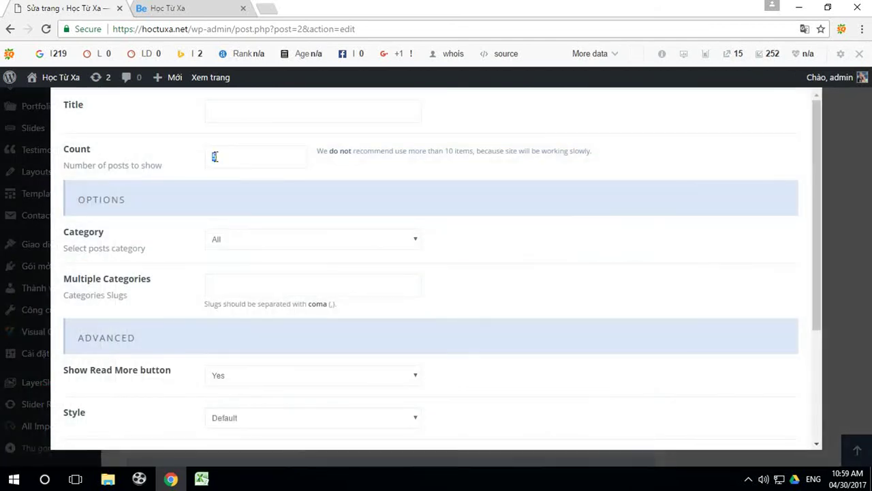
scroll(304, 271, down, 5)
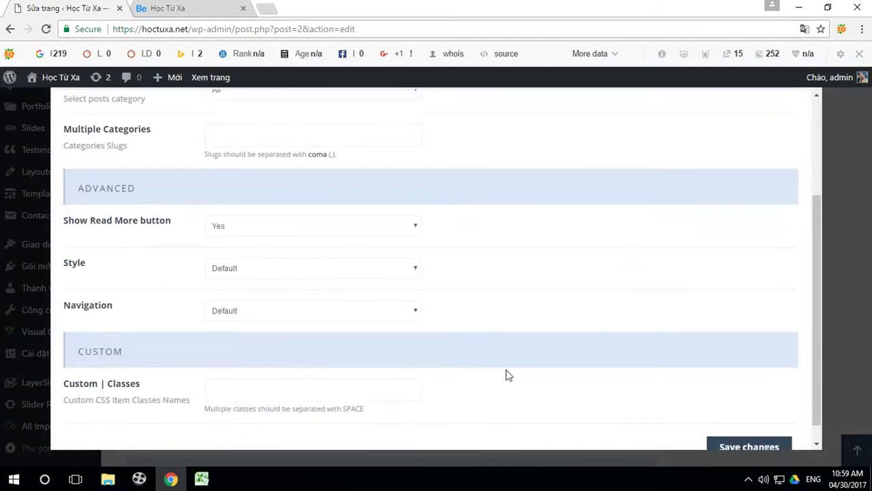
click(742, 426)
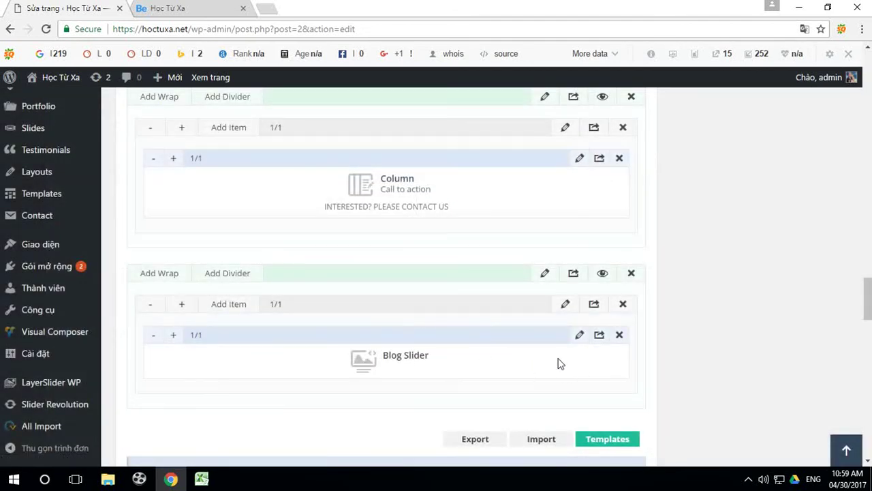
Move the Blog Slider section to the top of the page layout, update the page and check the live homepage.
mouse_move(348, 273)
mouse_down()
mouse_move(361, 177)
mouse_move(350, 75)
mouse_move(339, 116)
mouse_move(328, 28)
mouse_move(334, 115)
mouse_move(430, 77)
mouse_move(378, 198)
mouse_move(420, 27)
mouse_move(362, 75)
mouse_move(358, 3)
mouse_move(400, 17)
mouse_move(382, 14)
mouse_move(327, 118)
mouse_move(342, 372)
mouse_move(361, 400)
mouse_move(347, 189)
mouse_move(352, 308)
mouse_move(349, 259)
mouse_up()
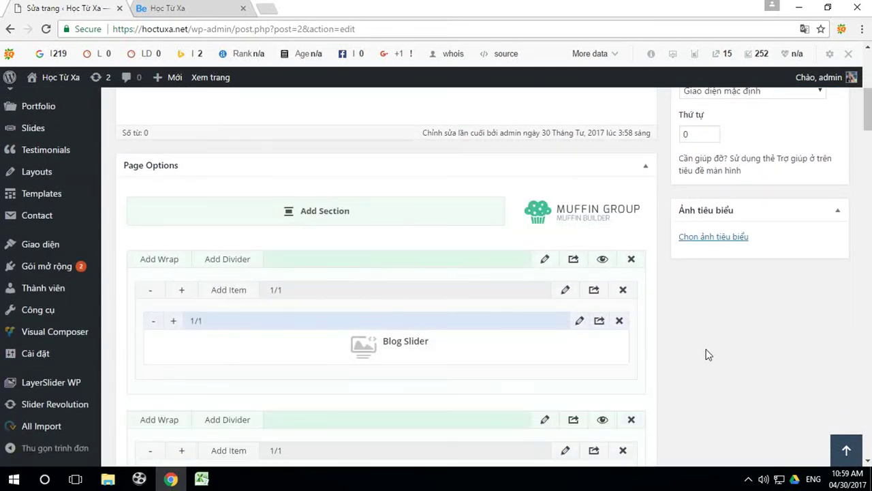
scroll(782, 250, up, 4)
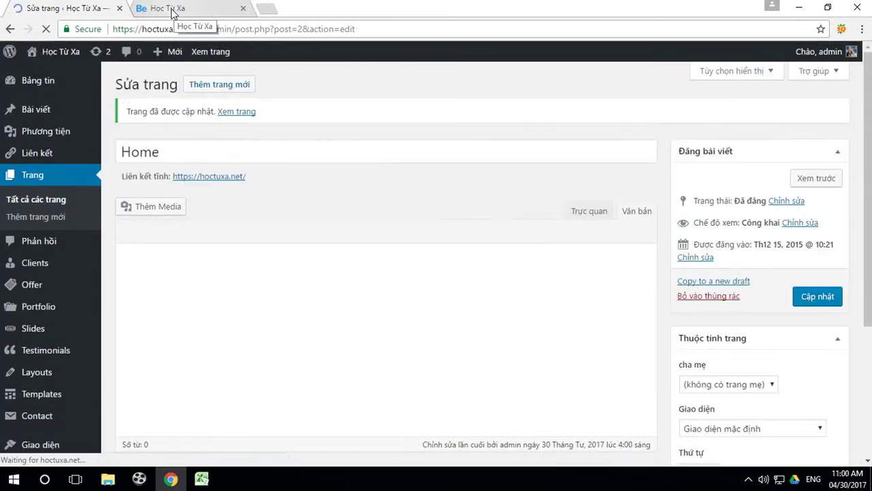
click(172, 9)
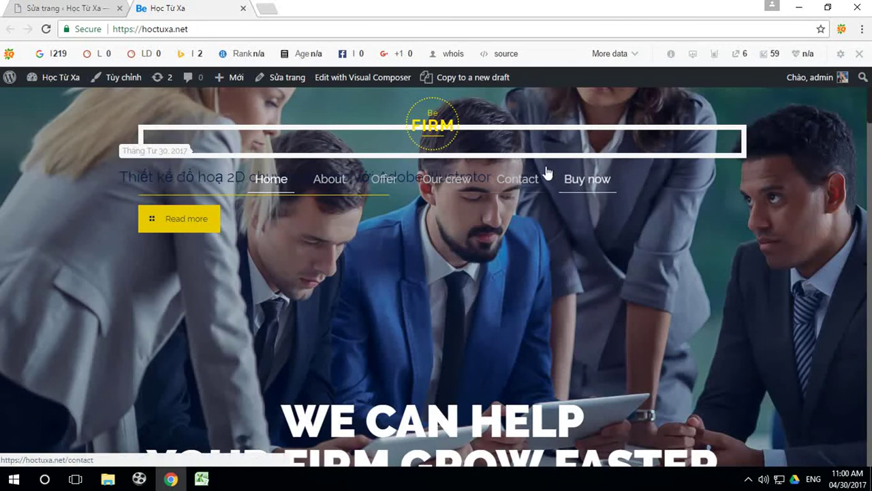
Place the Blog Slider section directly below the section with the "We can help your firm grow faster" heading and update the Home page.
click(68, 8)
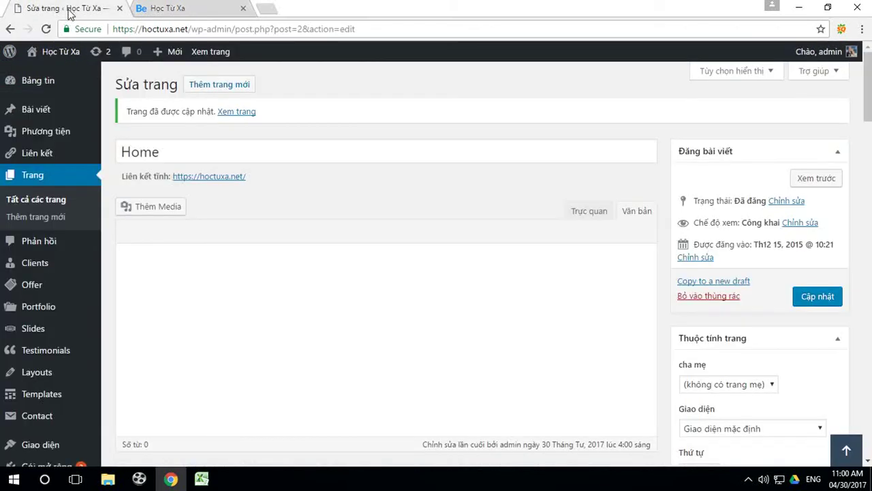
scroll(424, 256, down, 5)
scroll(431, 279, down, 3)
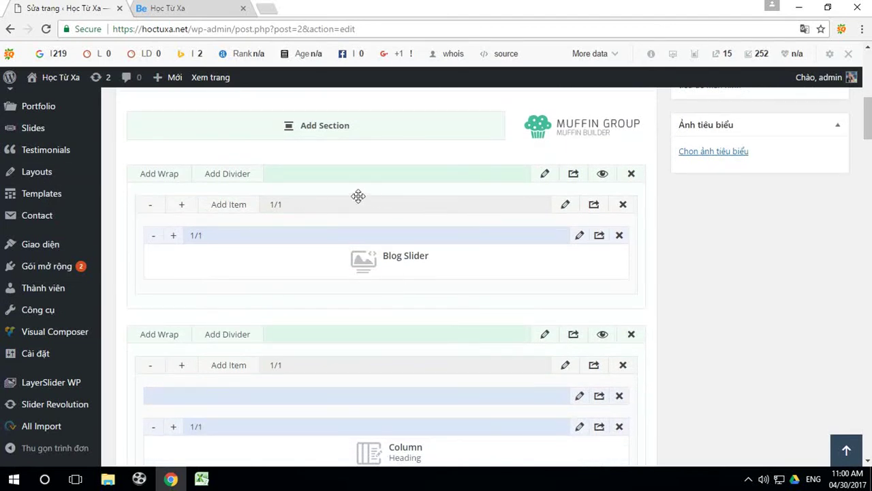
drag(336, 173, 335, 269)
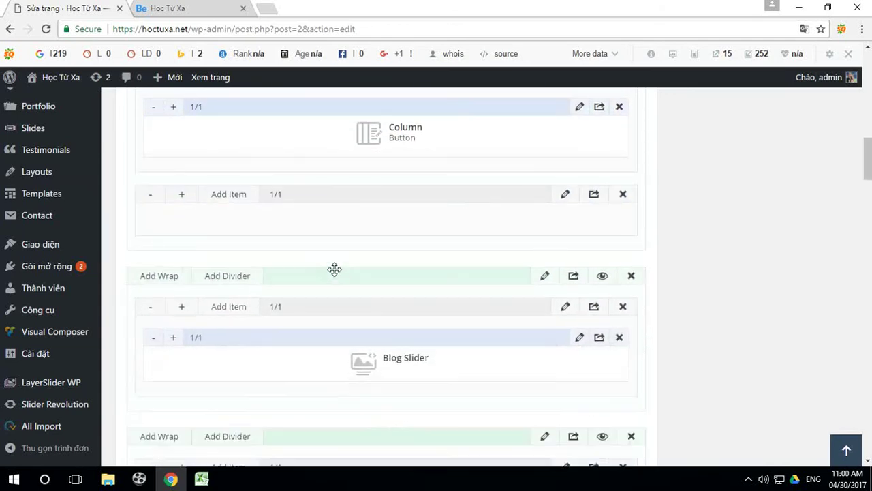
scroll(621, 261, up, 5)
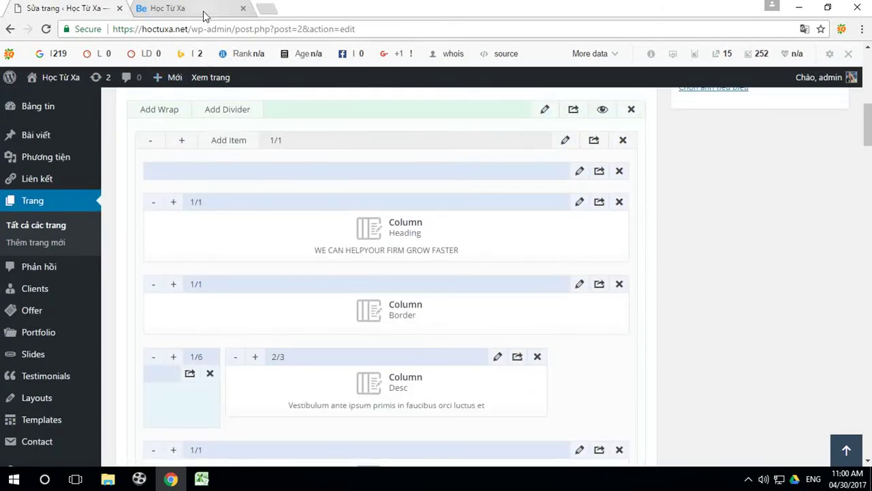
scroll(728, 255, up, 6)
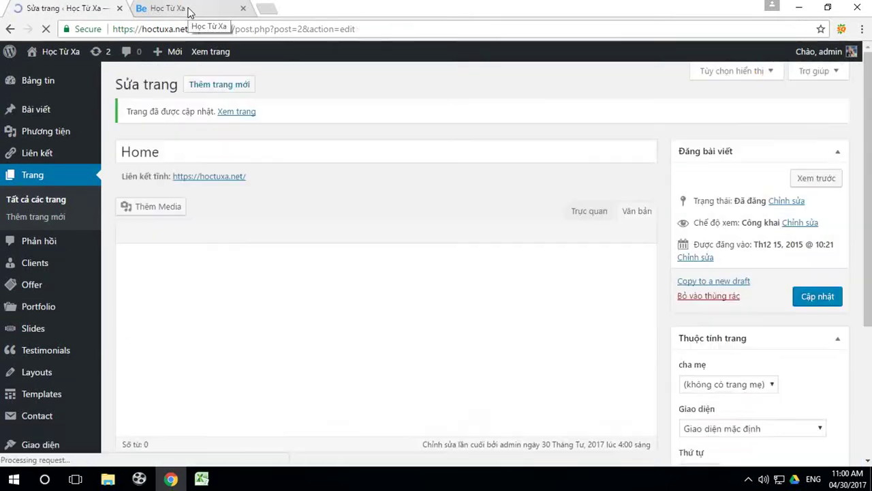
Reload the live homepage and examine where the blog slider appears and how its posts are displayed.
click(184, 15)
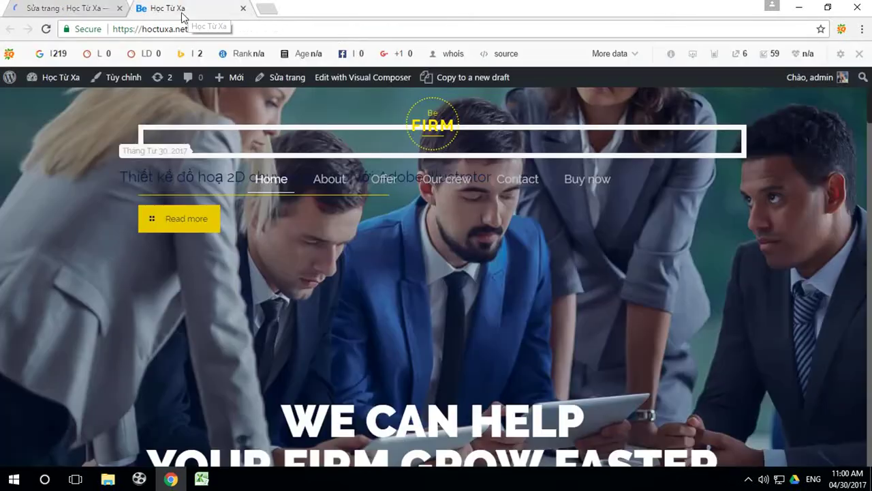
click(46, 30)
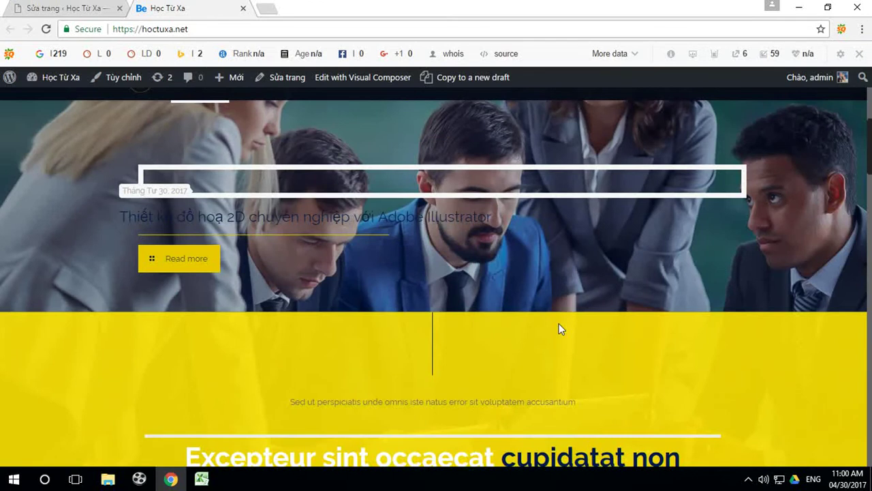
scroll(568, 319, down, 5)
scroll(437, 250, down, 8)
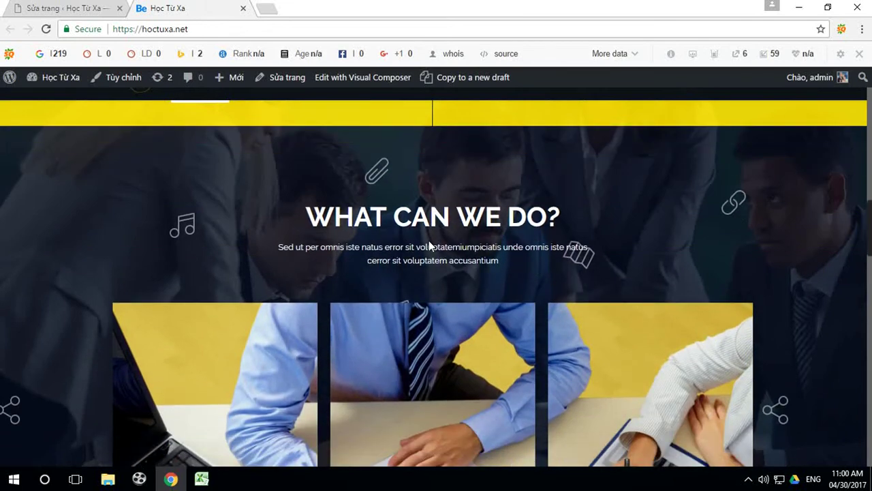
scroll(429, 241, down, 6)
scroll(428, 239, up, 5)
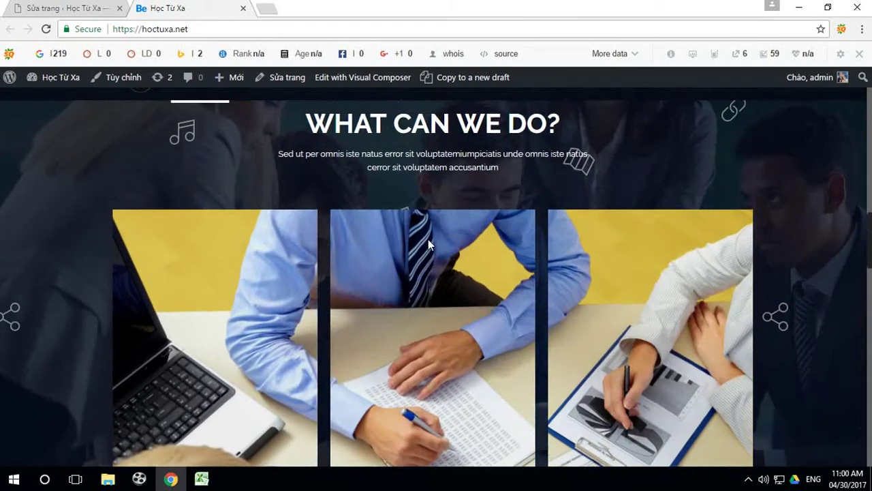
scroll(428, 239, up, 15)
scroll(428, 235, down, 6)
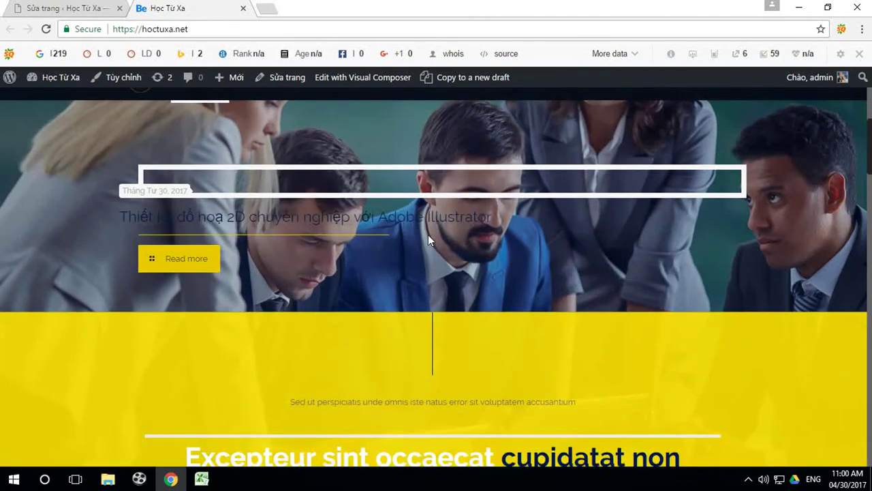
Return to the site administration and open the page for adding new plugins.
click(69, 15)
scroll(367, 245, down, 1)
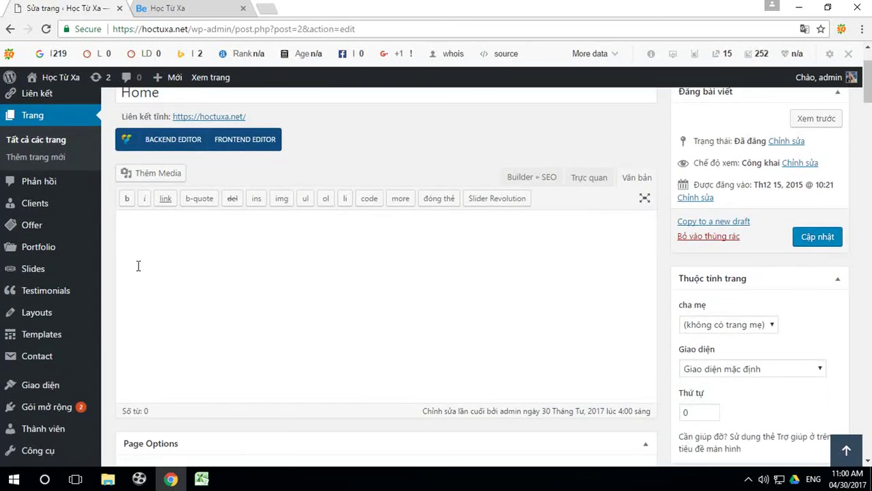
scroll(85, 300, down, 1)
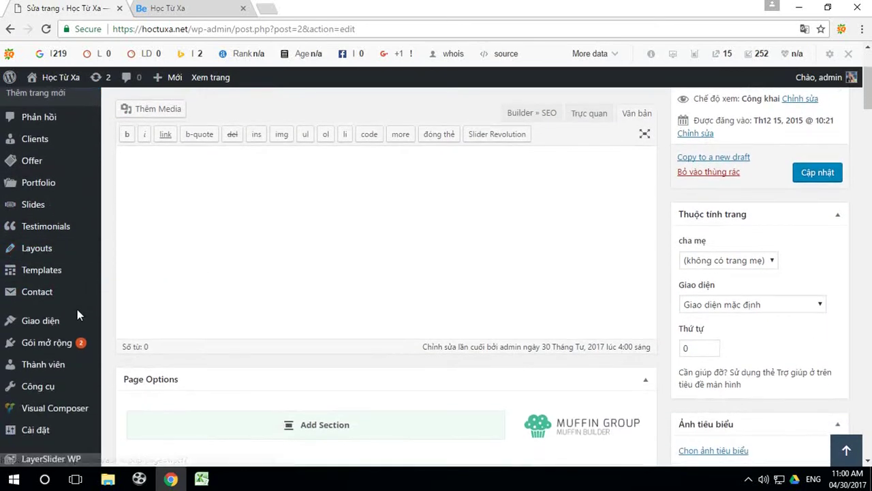
mouse_move(45, 329)
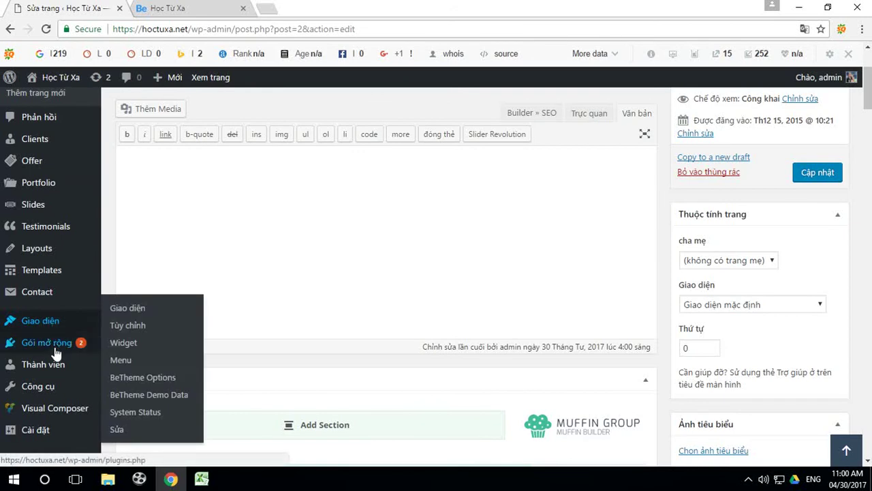
mouse_move(55, 344)
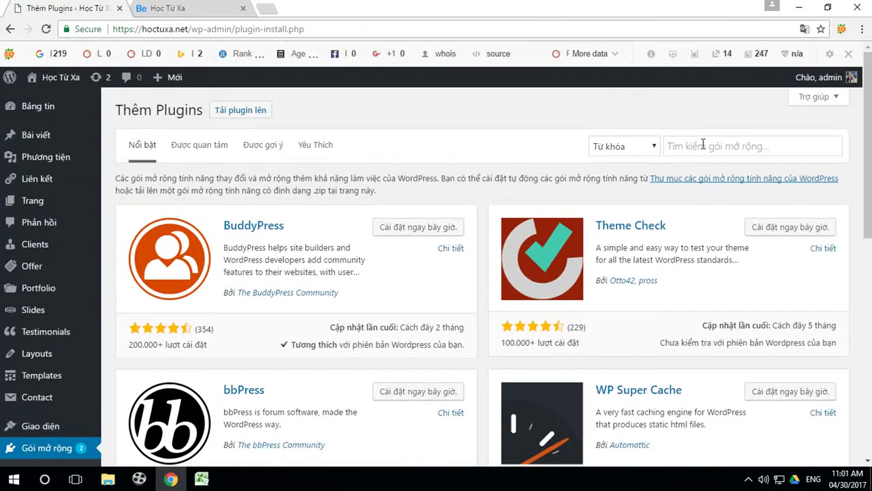
Search the plugin directory for "auto post thumbnail", then install and activate the Auto Post Thumbnail plugin.
click(704, 147)
text(AUTO)
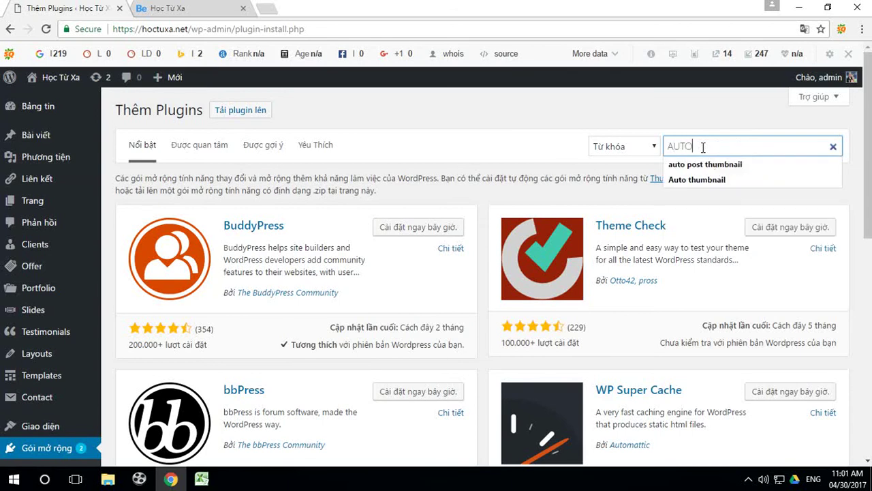
key(Return)
click(703, 148)
click(702, 167)
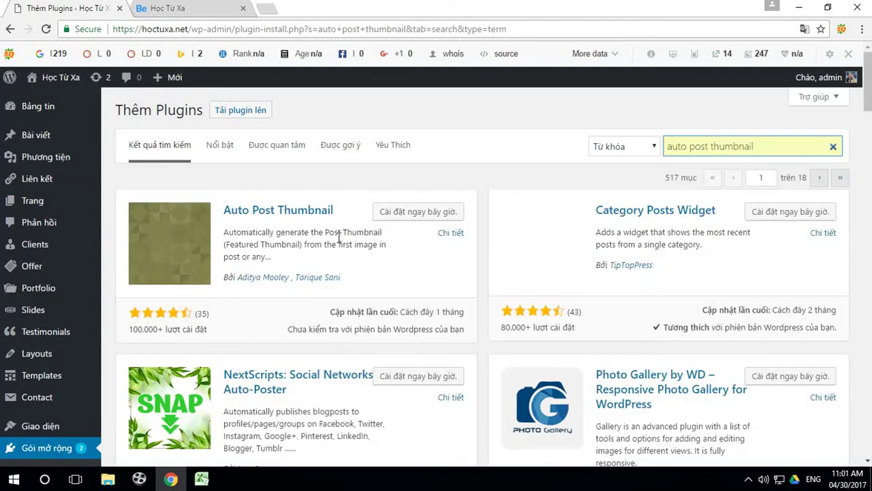
click(428, 213)
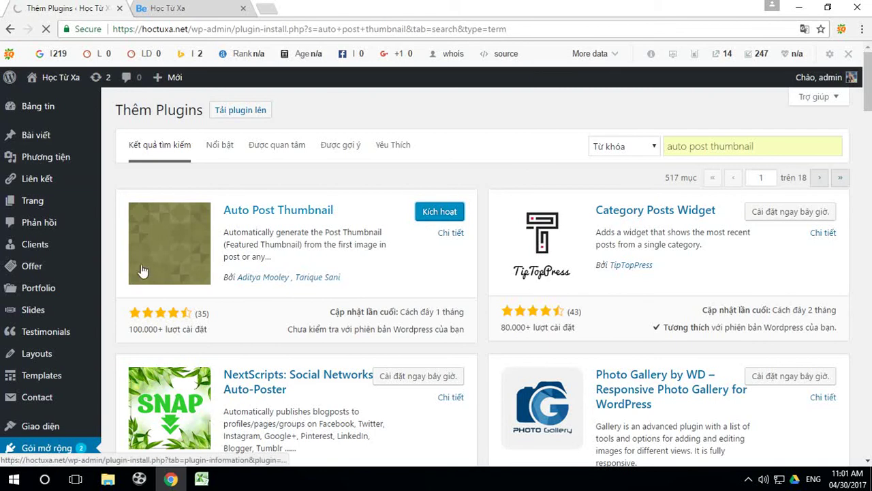
Open the Auto Post Thumbnail settings and generate featured thumbnails for the published posts.
mouse_move(86, 316)
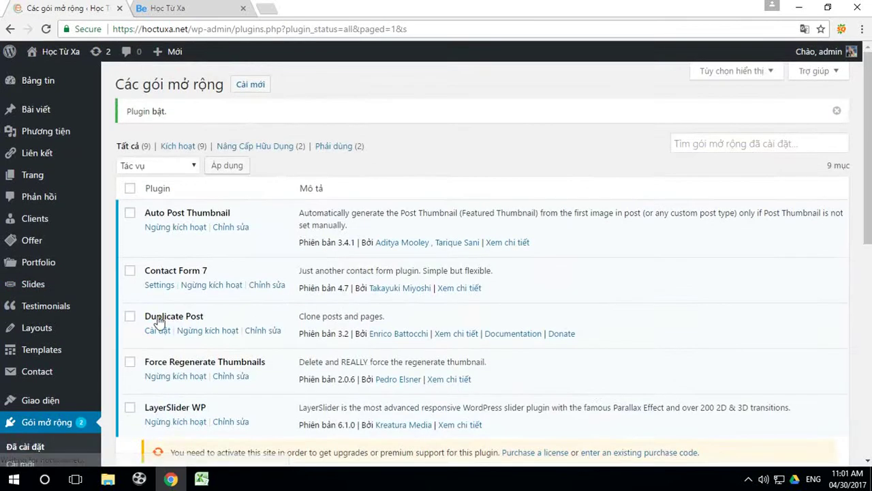
scroll(93, 340, down, 2)
scroll(79, 349, down, 5)
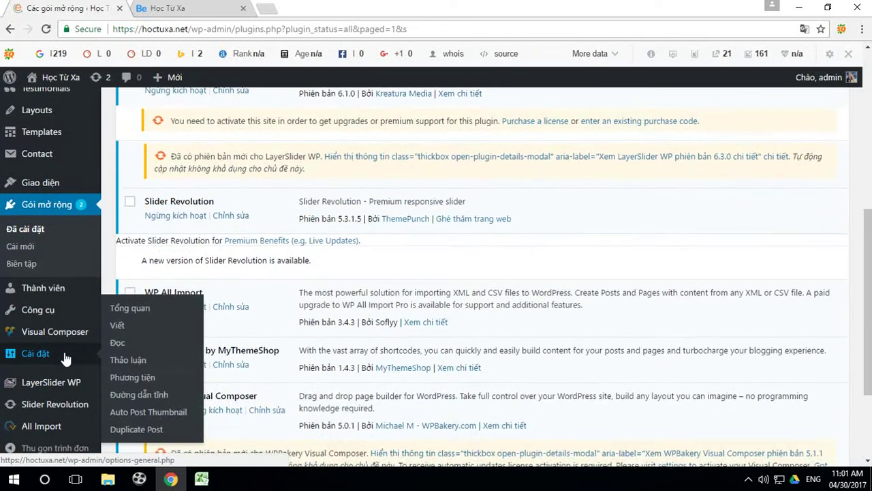
mouse_move(63, 427)
mouse_move(39, 361)
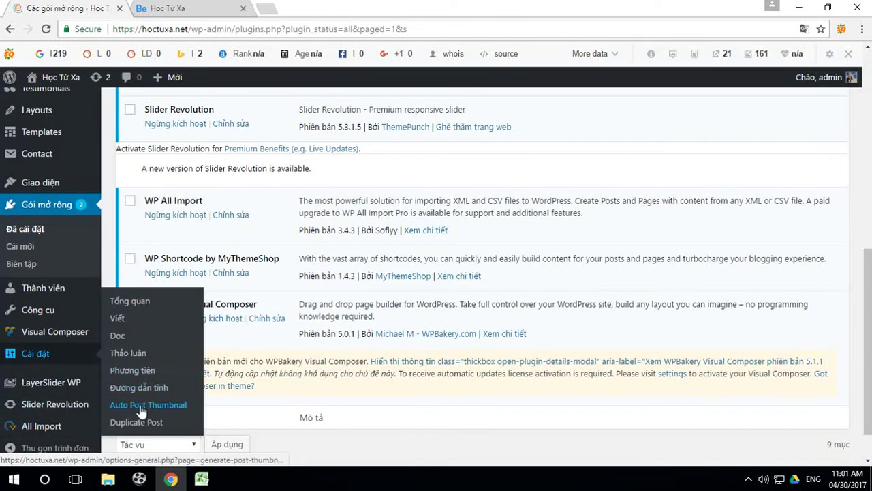
click(182, 402)
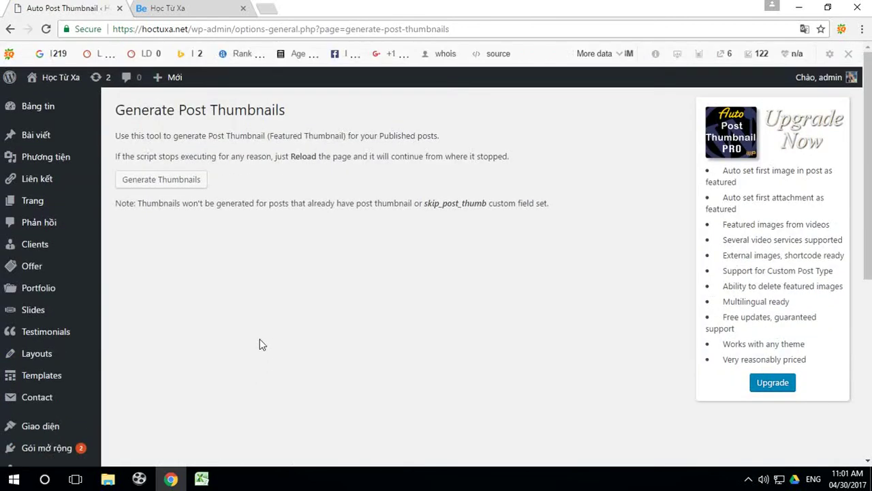
click(179, 186)
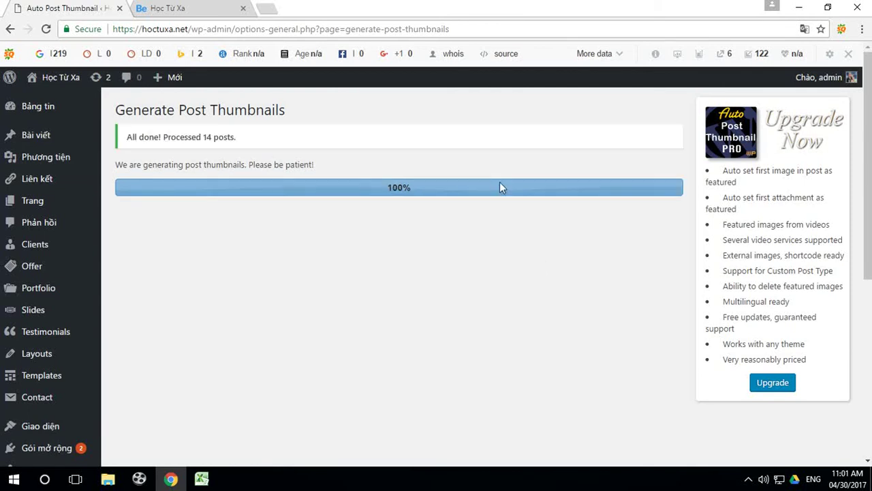
From the live homepage's blog slider, open the Adobe Illustrator 2D design post and examine its images.
click(178, 9)
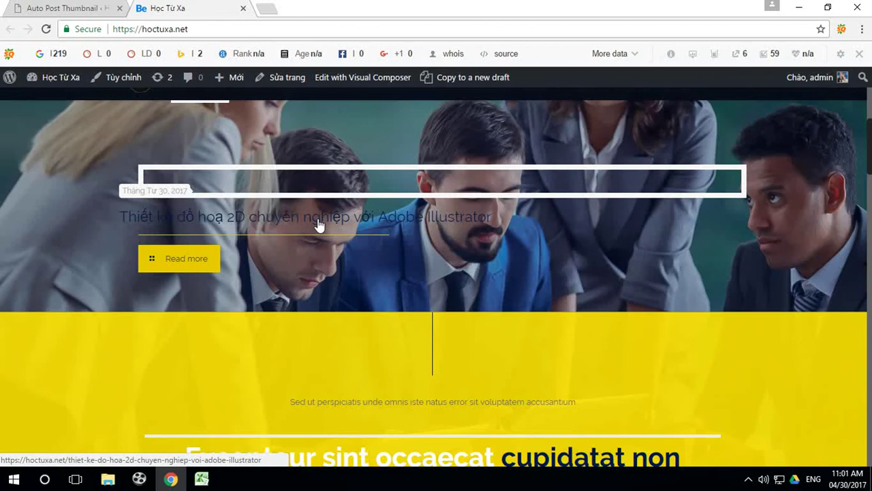
click(319, 223)
scroll(610, 242, down, 10)
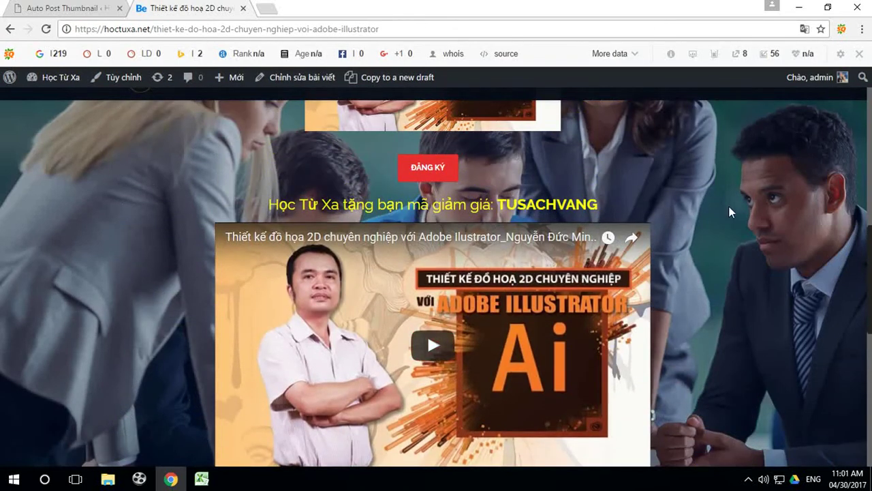
scroll(686, 216, up, 6)
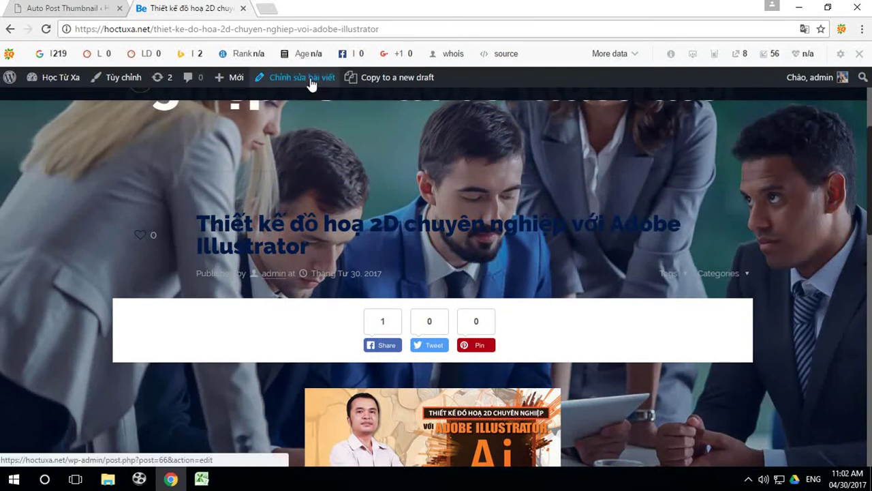
Open the Adobe Illustrator post for editing, check its featured image setting and close its tab.
scroll(776, 288, down, 4)
scroll(741, 355, down, 8)
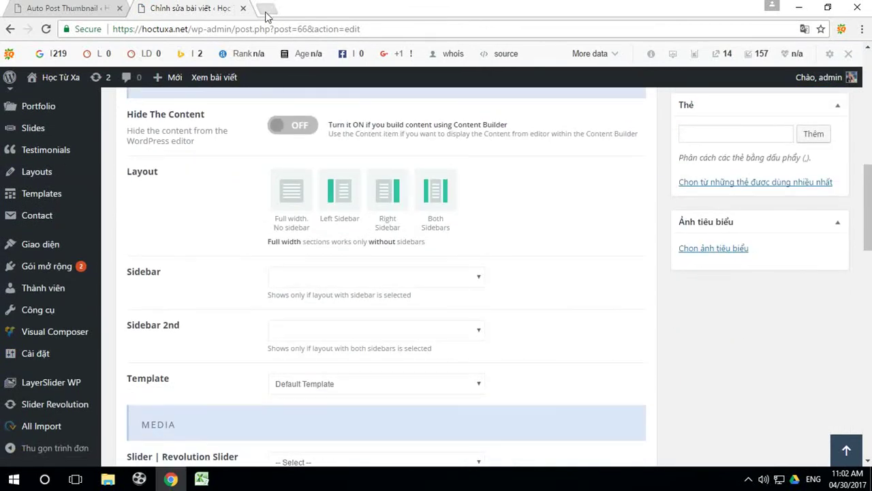
click(243, 10)
scroll(93, 315, down, 3)
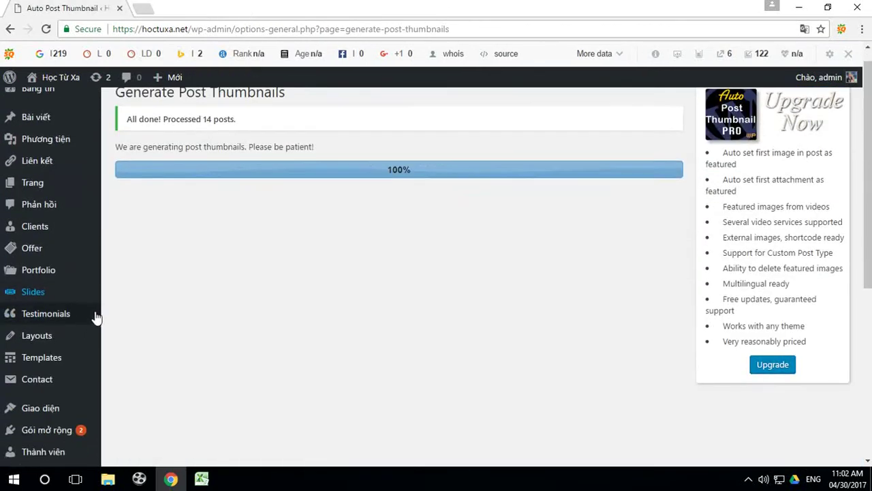
Run the featured thumbnail generation for the published posts again.
mouse_move(33, 336)
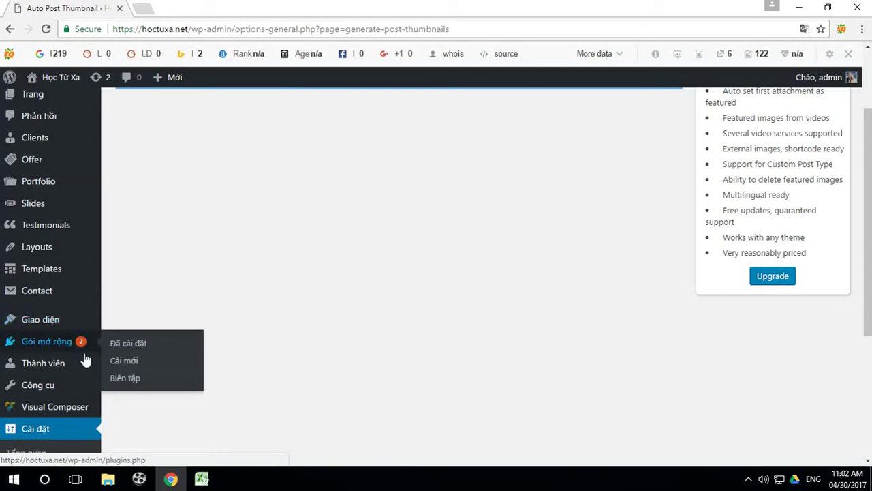
scroll(55, 361, down, 2)
scroll(30, 402, down, 3)
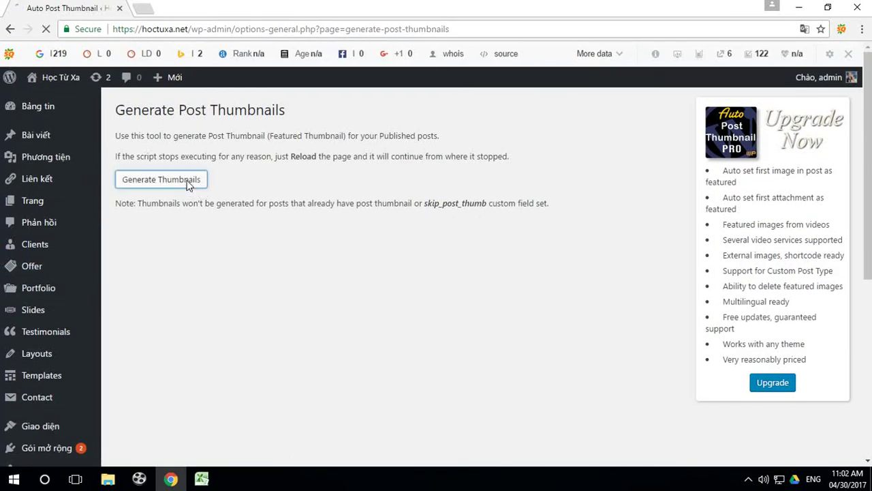
click(188, 184)
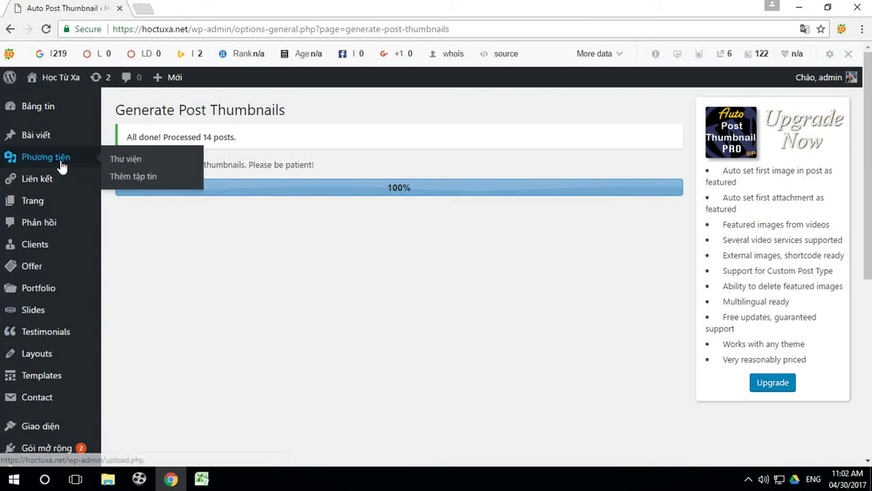
From the list of all posts, view the live Adobe Illustrator 2D design post and examine its images.
click(42, 140)
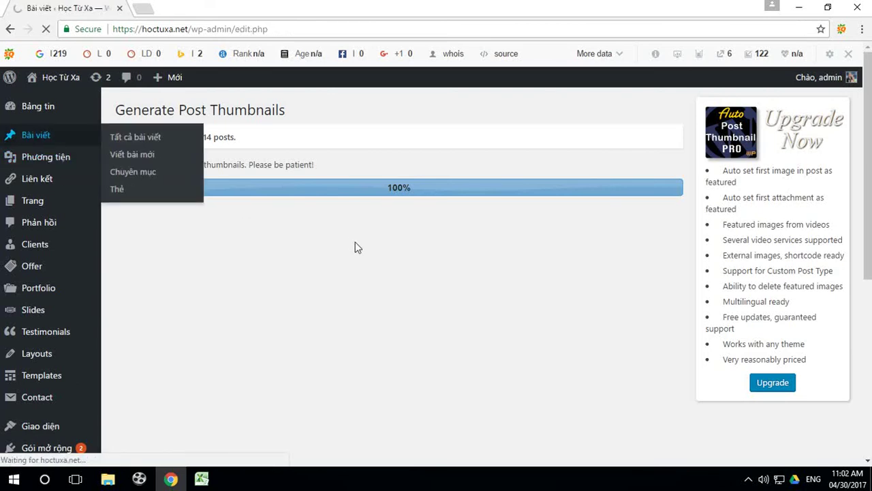
mouse_move(354, 233)
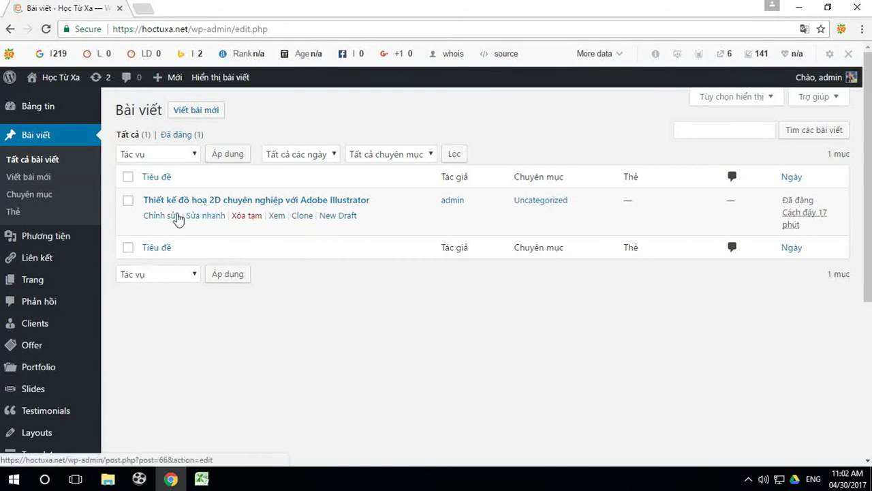
click(277, 216)
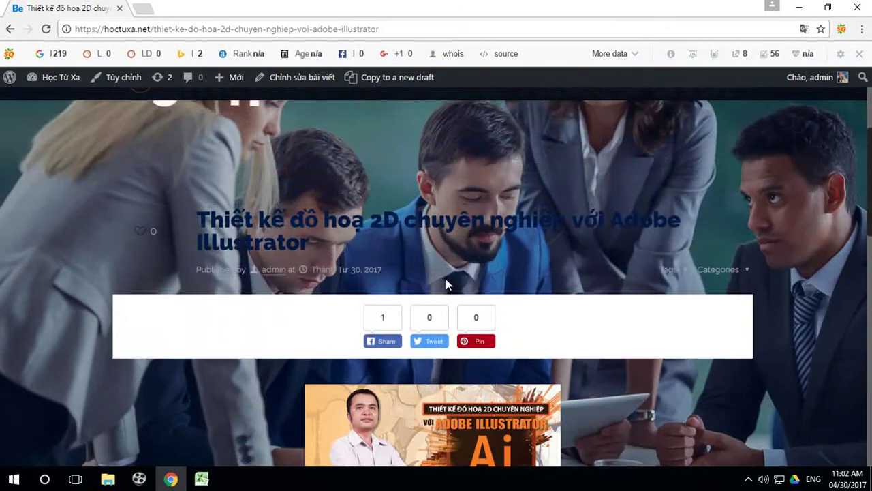
scroll(446, 282, down, 5)
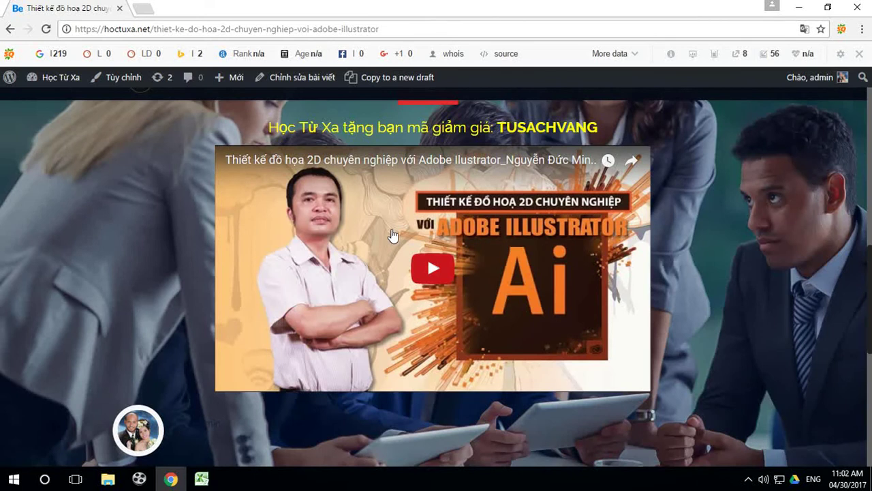
Open the Adobe Illustrator post in the editor and check its layout and featured image settings.
click(302, 78)
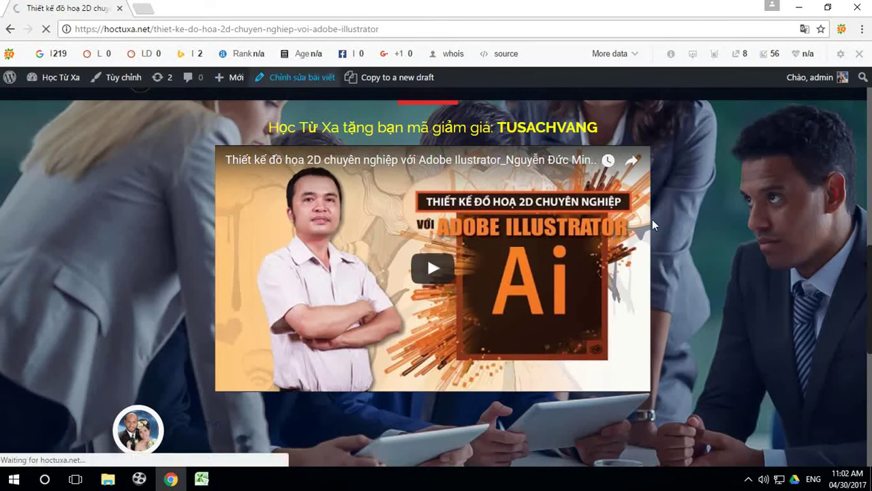
scroll(577, 298, down, 1)
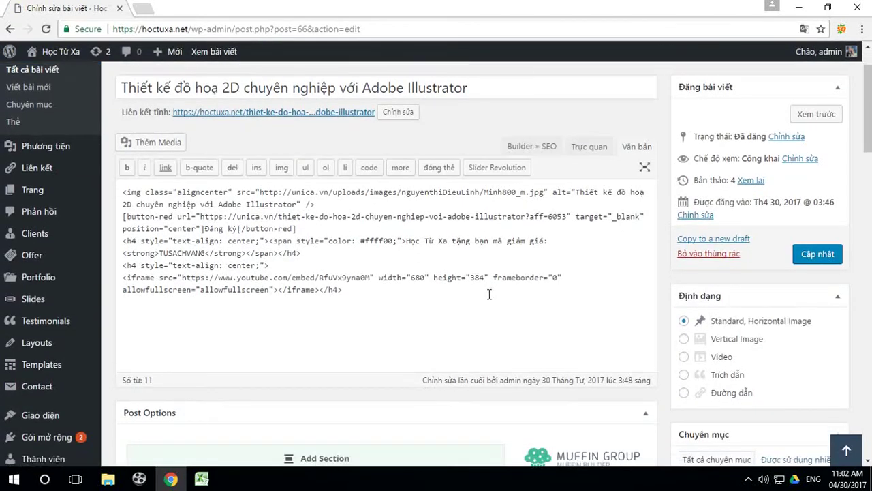
scroll(693, 327, down, 4)
scroll(694, 326, down, 3)
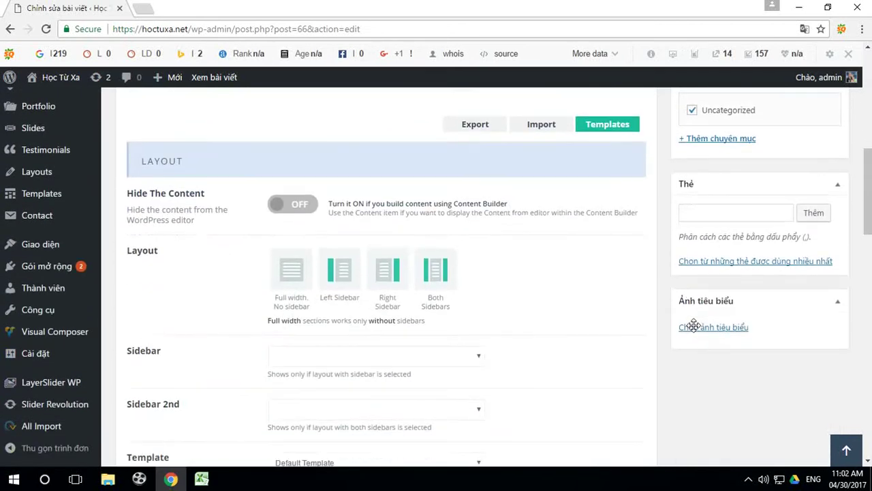
scroll(691, 325, up, 2)
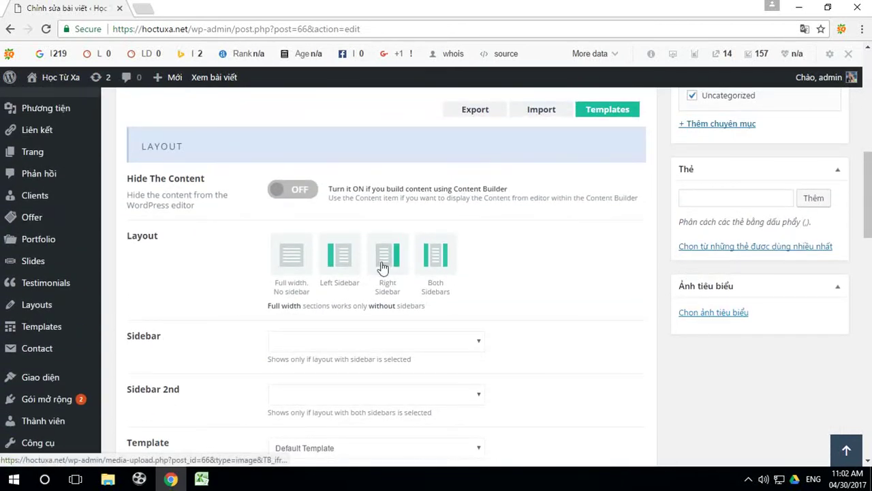
scroll(381, 265, up, 4)
scroll(381, 260, up, 4)
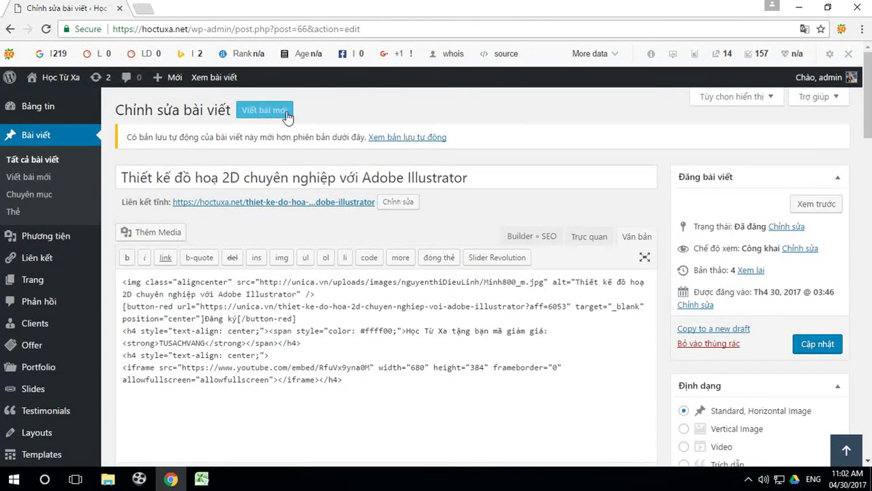
Show the post content in visual mode and save its banner image to the Desktop as Minh800_m.jpg.
click(580, 238)
scroll(345, 230, down, 2)
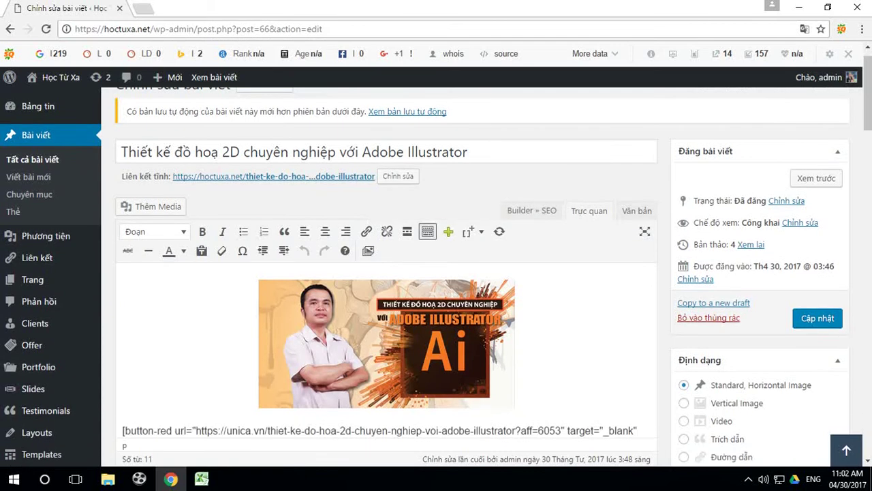
scroll(729, 339, down, 4)
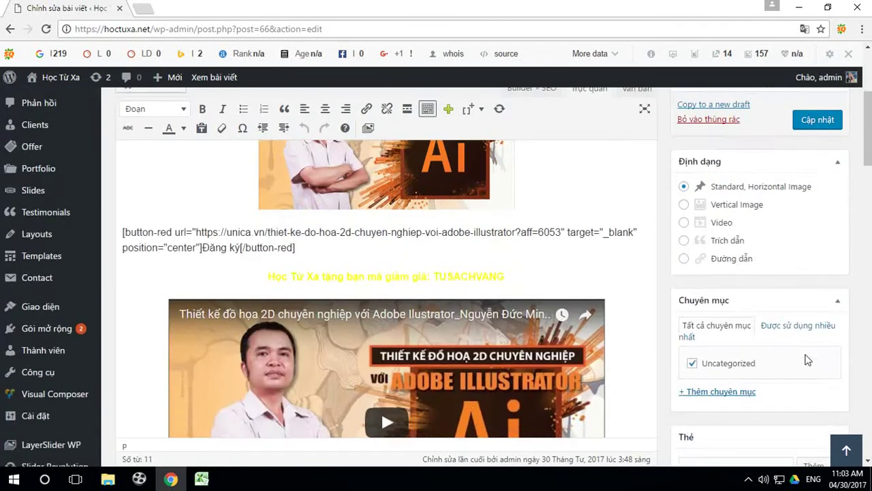
scroll(700, 331, up, 3)
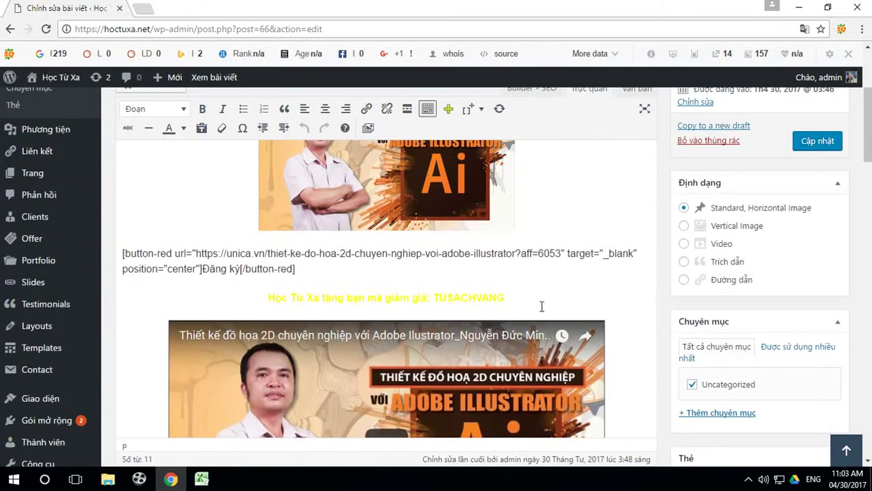
scroll(624, 241, up, 2)
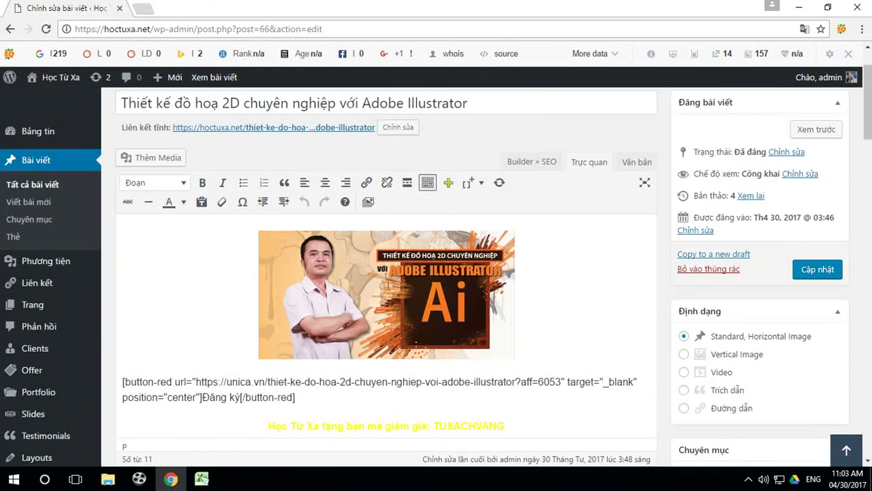
right_click(341, 295)
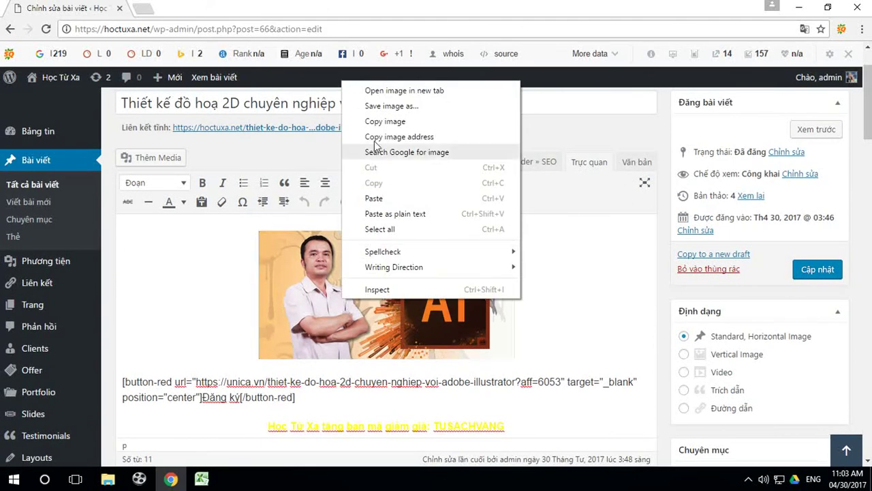
click(375, 106)
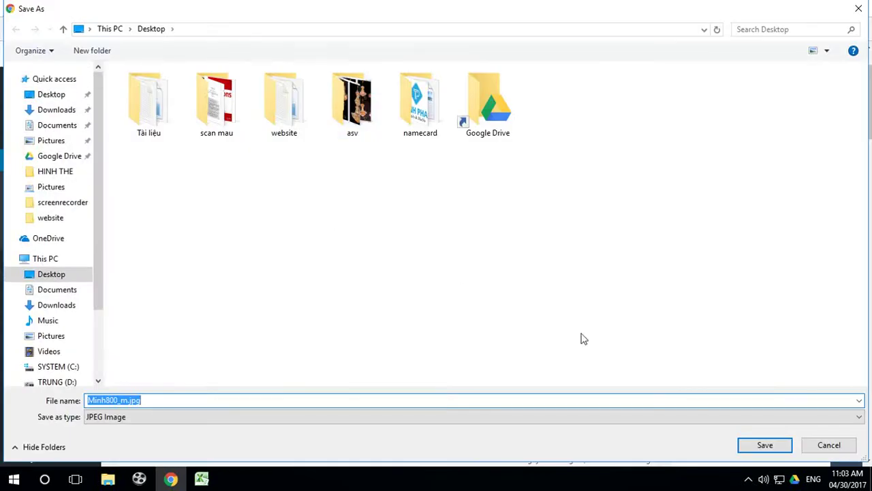
click(757, 446)
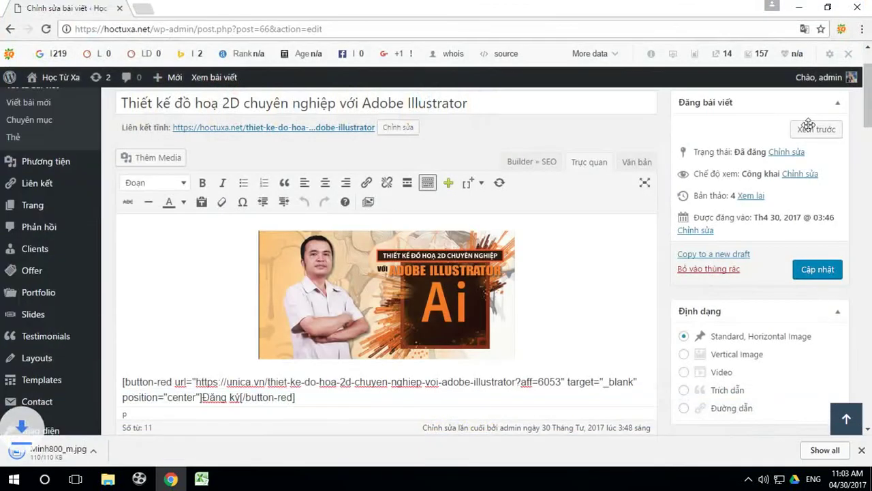
Start choosing a featured image for the post and upload Minh800_m.jpg from the Desktop to the media library.
scroll(789, 363, down, 1)
scroll(789, 363, down, 5)
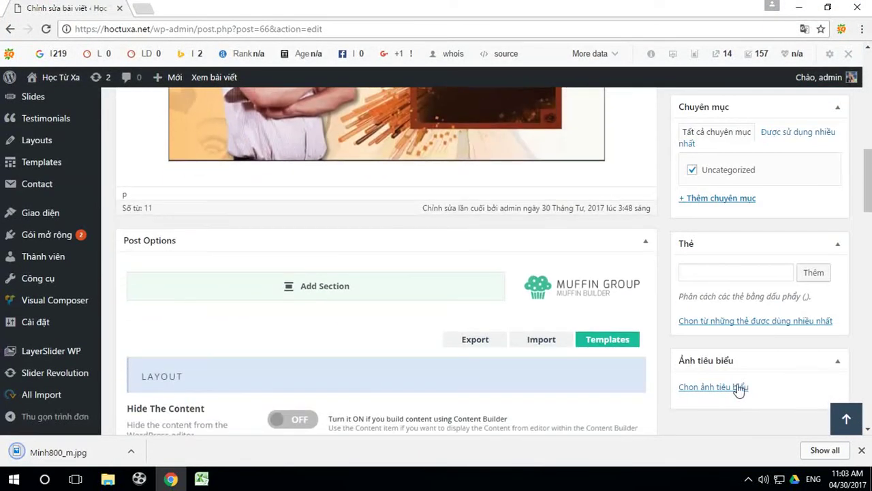
click(713, 387)
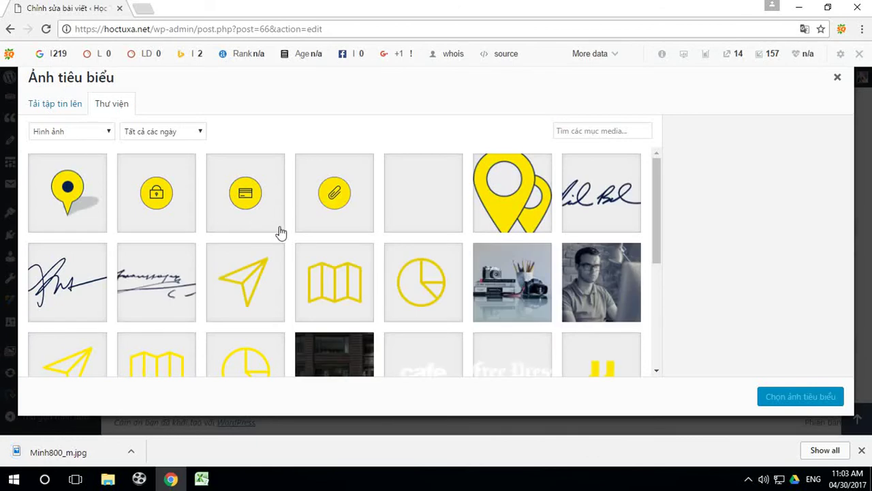
scroll(431, 253, down, 3)
scroll(344, 241, up, 3)
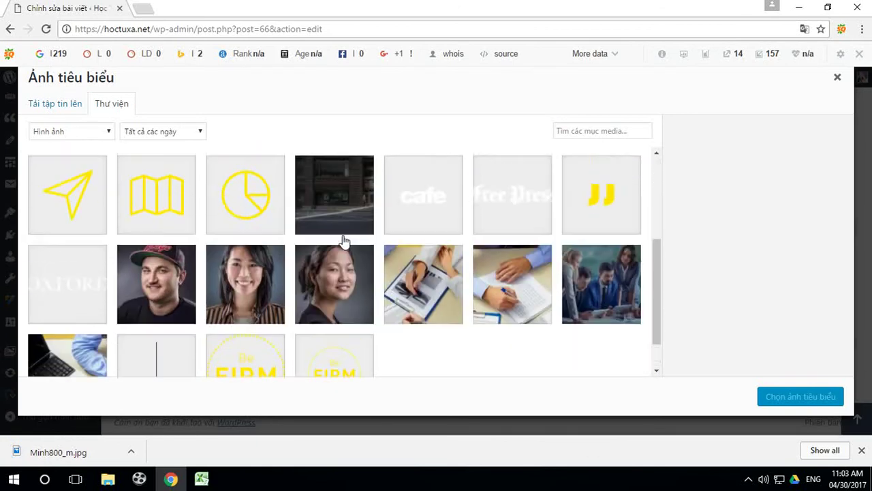
click(48, 106)
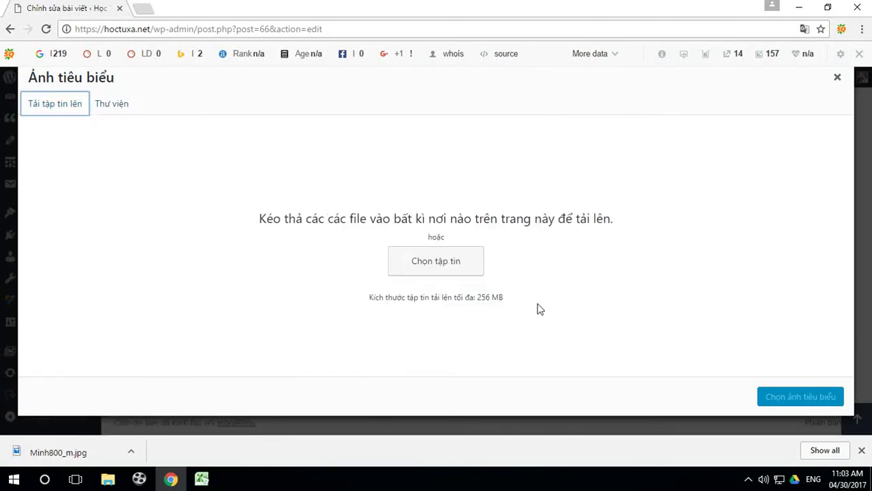
click(436, 269)
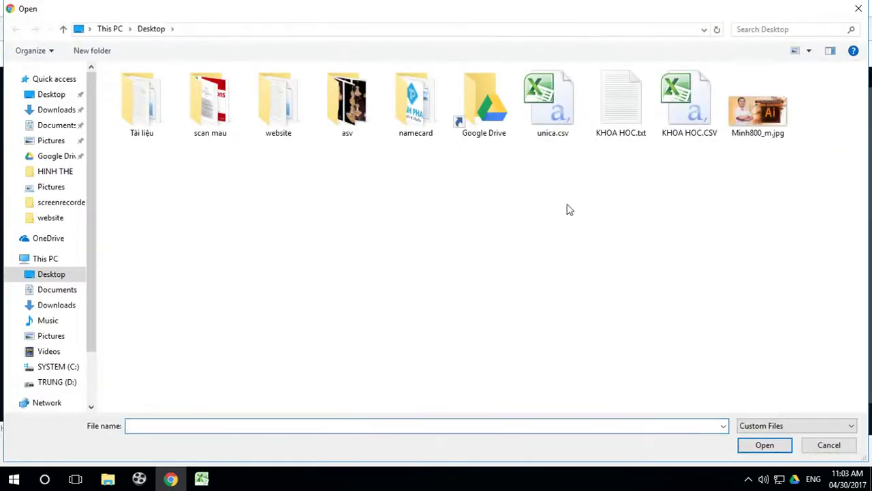
click(759, 123)
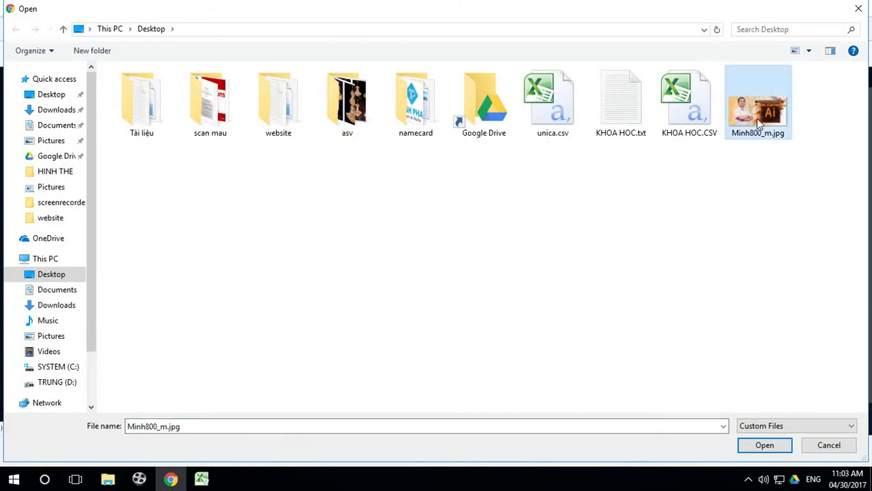
click(775, 446)
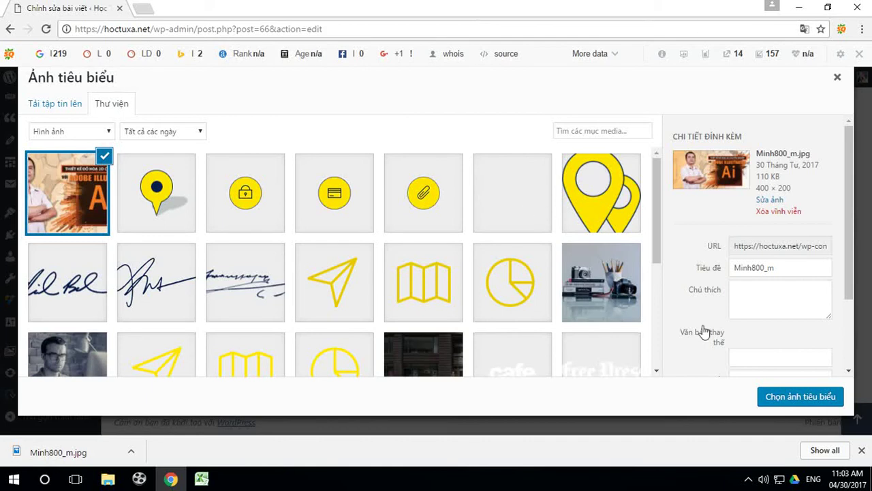
Set the uploaded Minh800_m image as the post's featured image and update the post.
scroll(722, 332, down, 3)
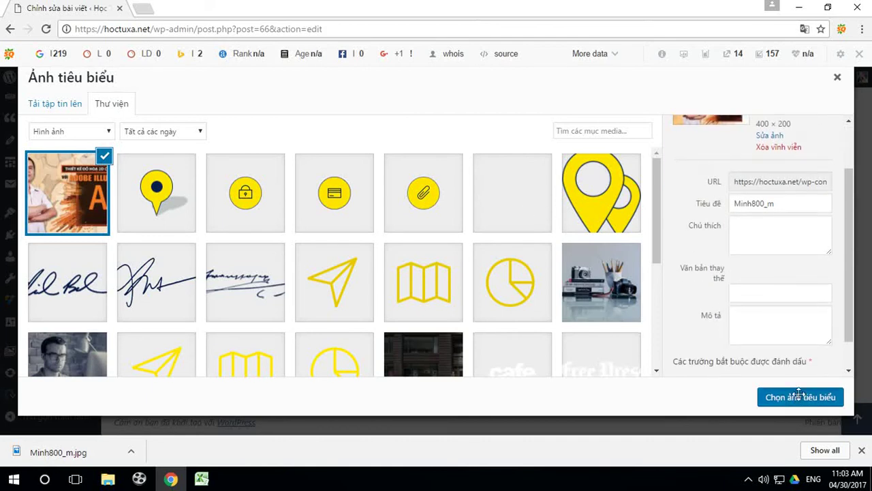
click(794, 397)
scroll(779, 312, down, 2)
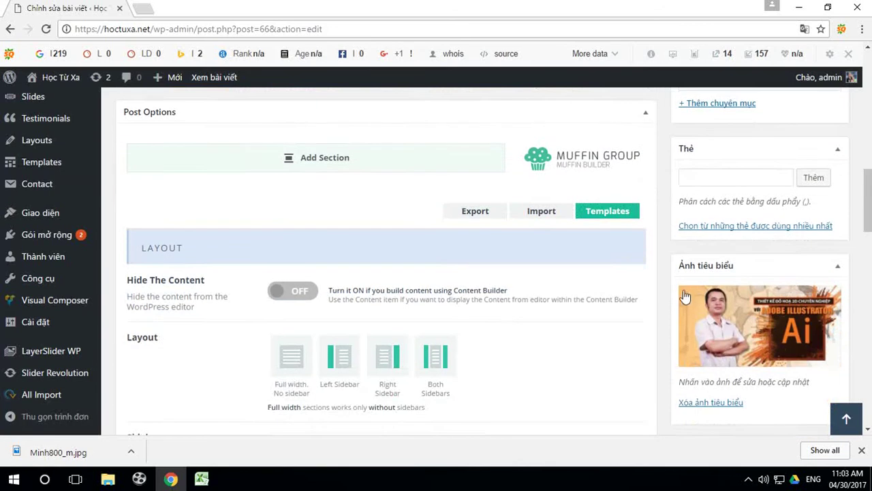
scroll(794, 307, up, 6)
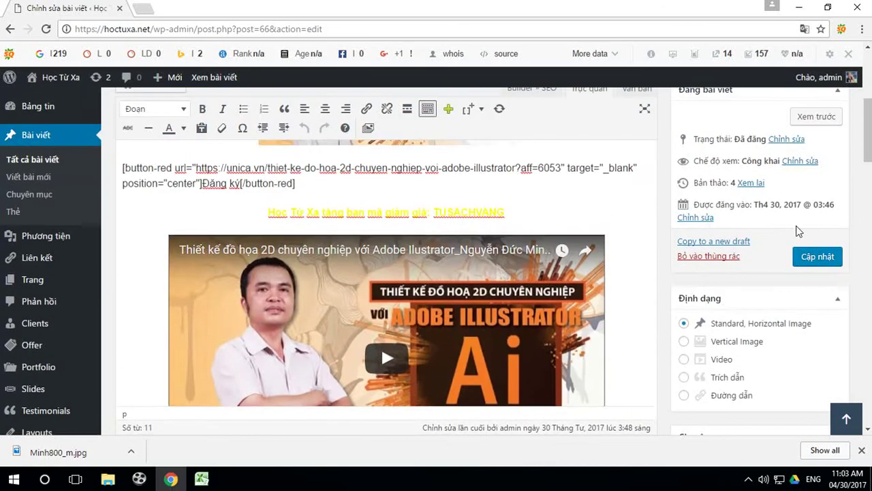
click(821, 259)
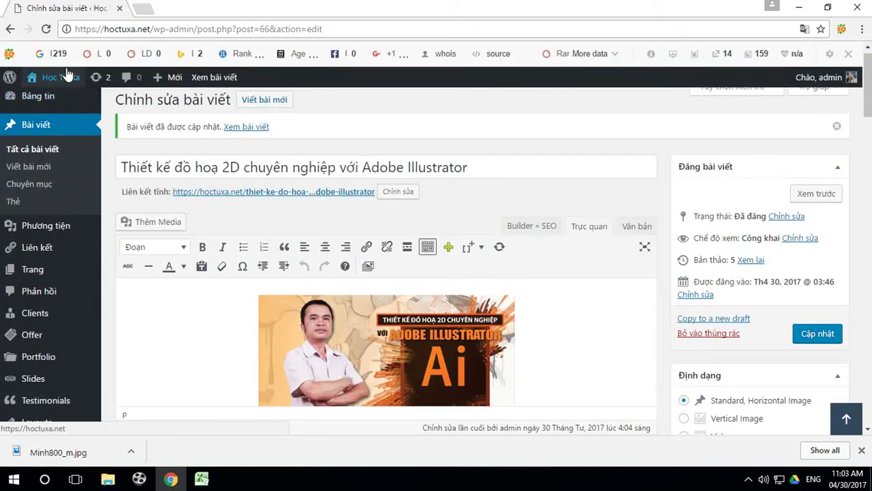
Open the live homepage, dismiss the download bar and check the blog slider's Adobe Illustrator post thumbnail.
click(61, 81)
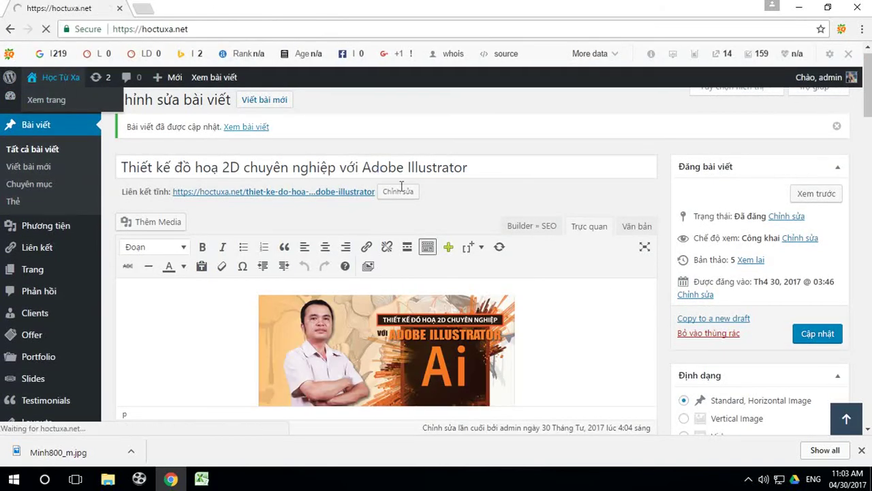
scroll(599, 273, down, 10)
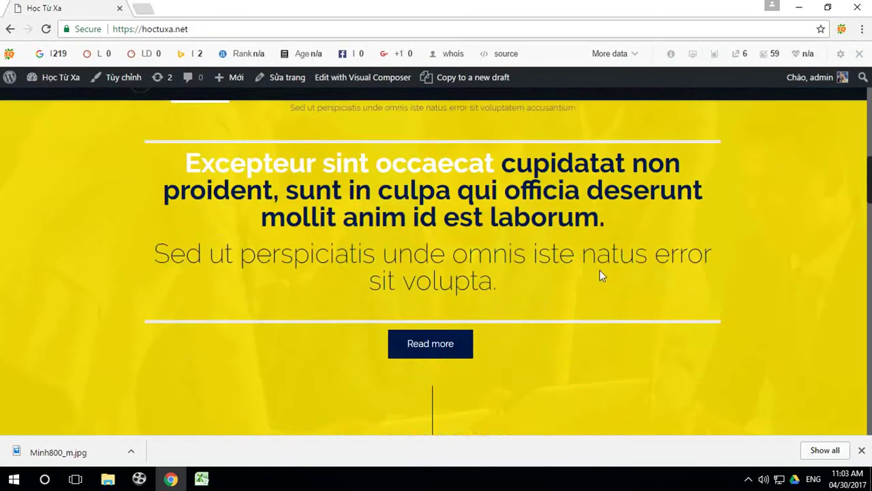
scroll(600, 276, up, 4)
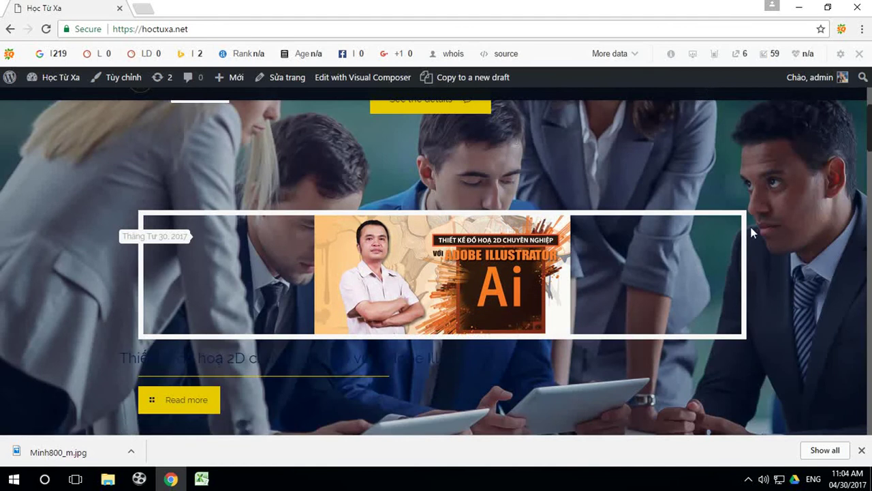
click(861, 451)
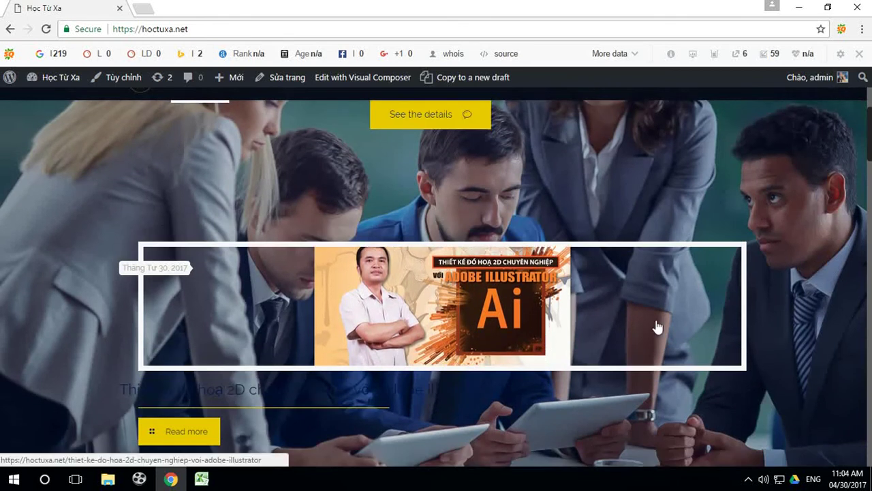
scroll(657, 326, down, 2)
scroll(657, 325, up, 2)
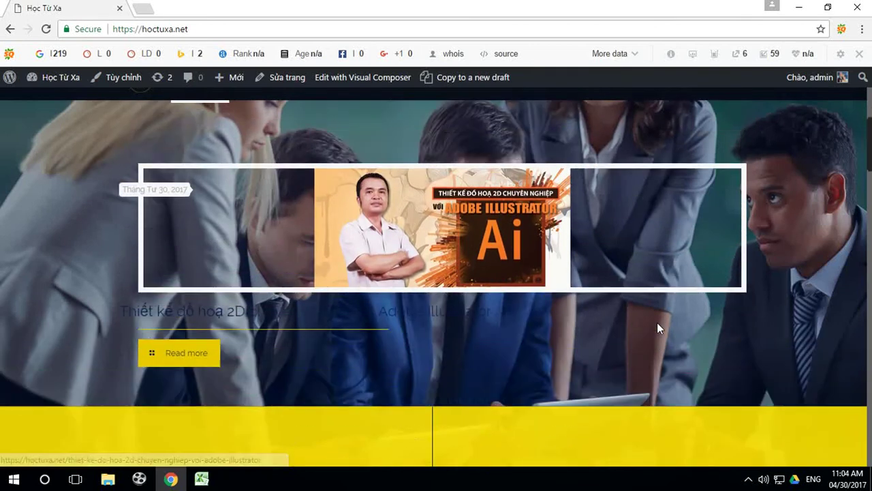
scroll(650, 326, down, 1)
scroll(650, 310, up, 5)
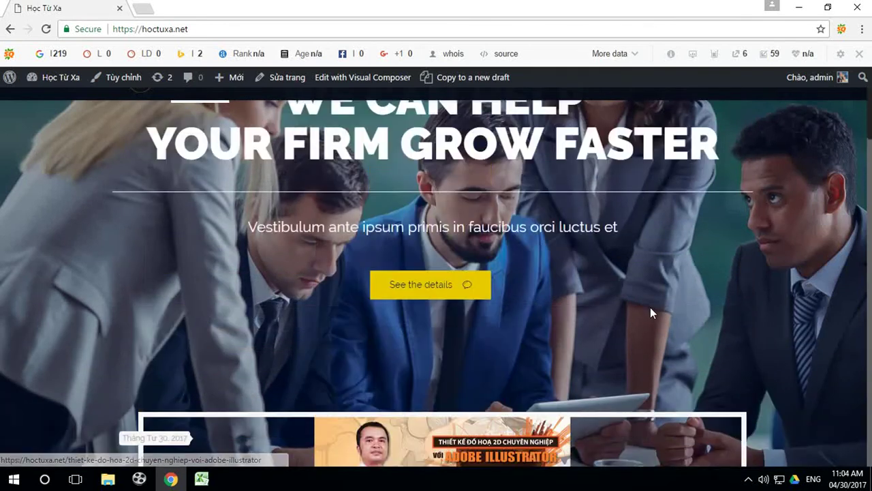
scroll(653, 302, down, 5)
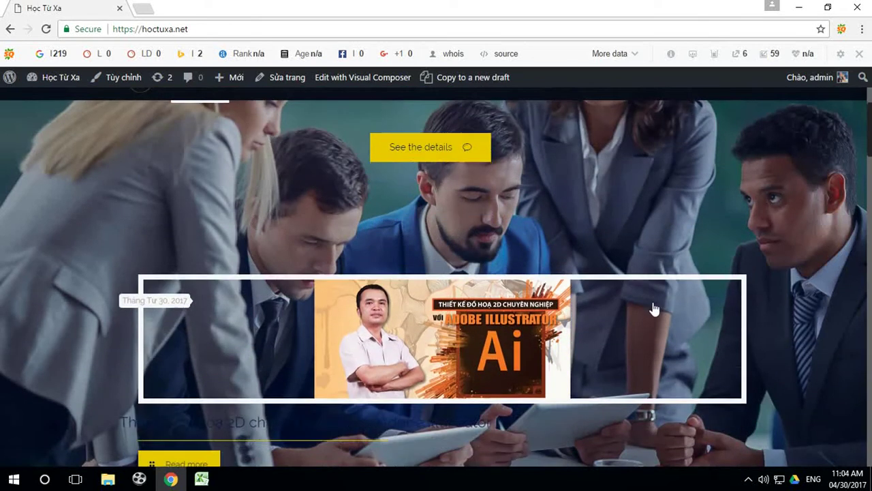
scroll(651, 306, down, 1)
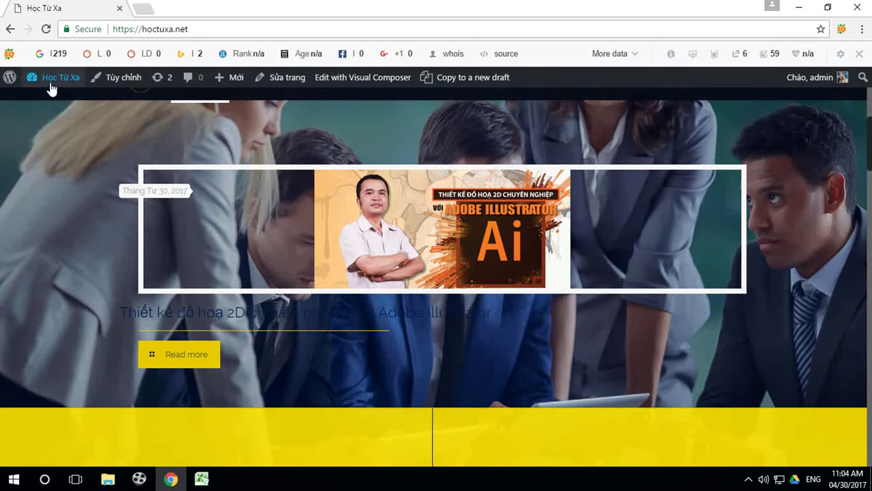
Go to the site's admin dashboard and start a new import with WP All Import.
mouse_move(52, 88)
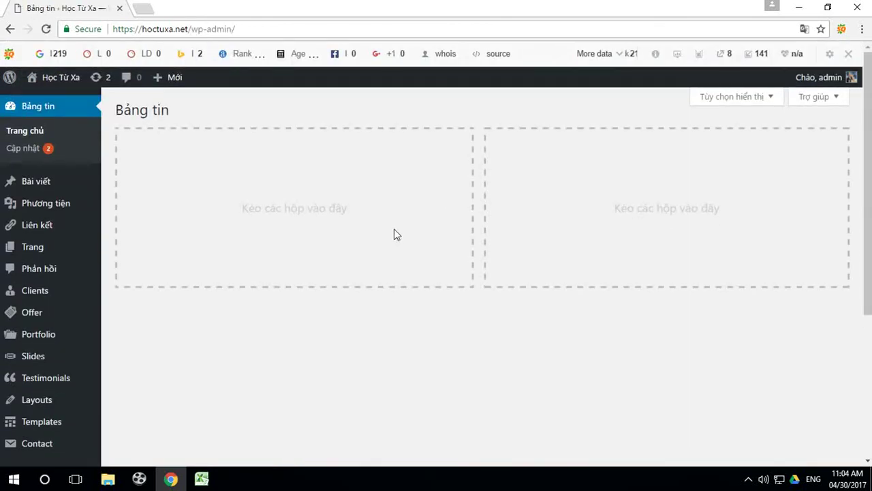
mouse_move(37, 194)
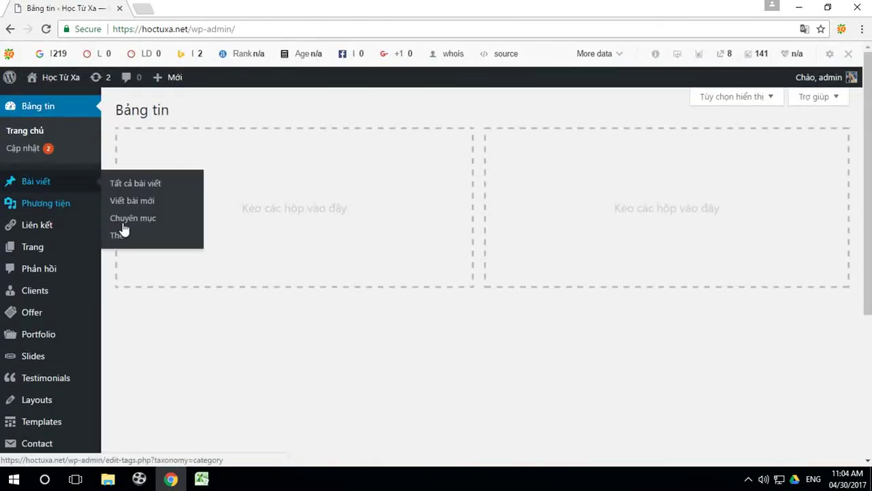
mouse_move(92, 237)
scroll(109, 286, down, 2)
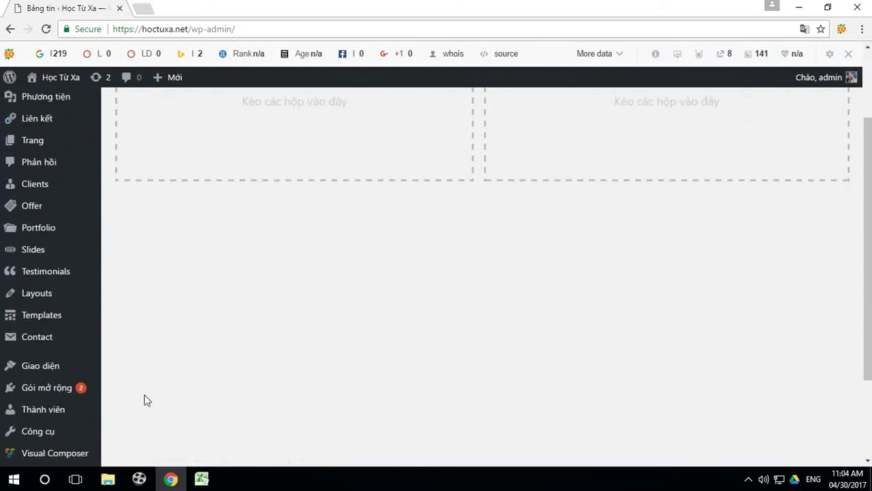
mouse_move(45, 395)
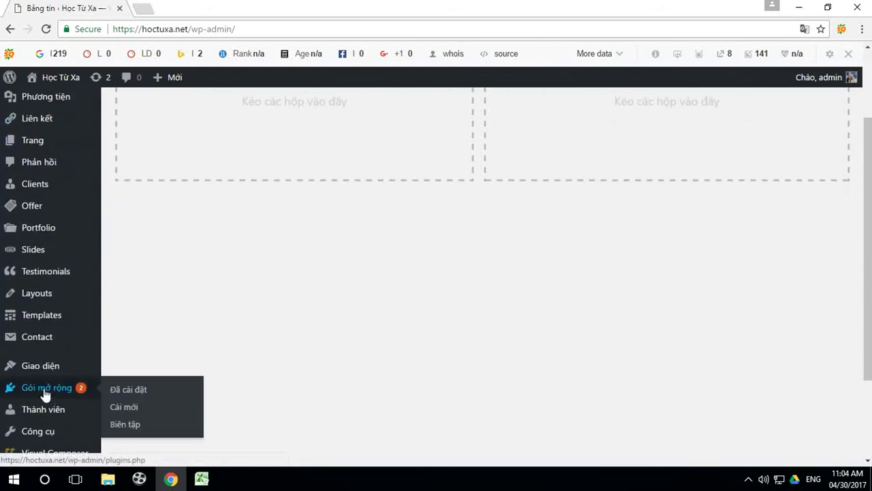
scroll(68, 392, down, 2)
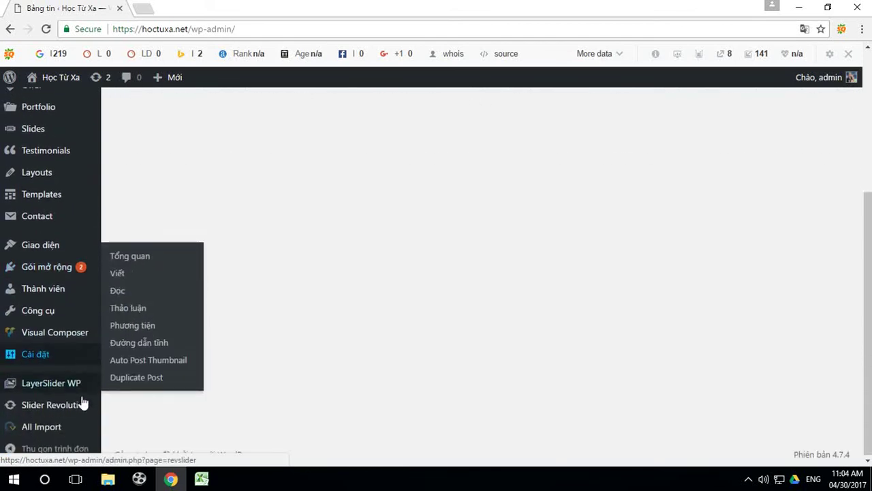
mouse_move(50, 424)
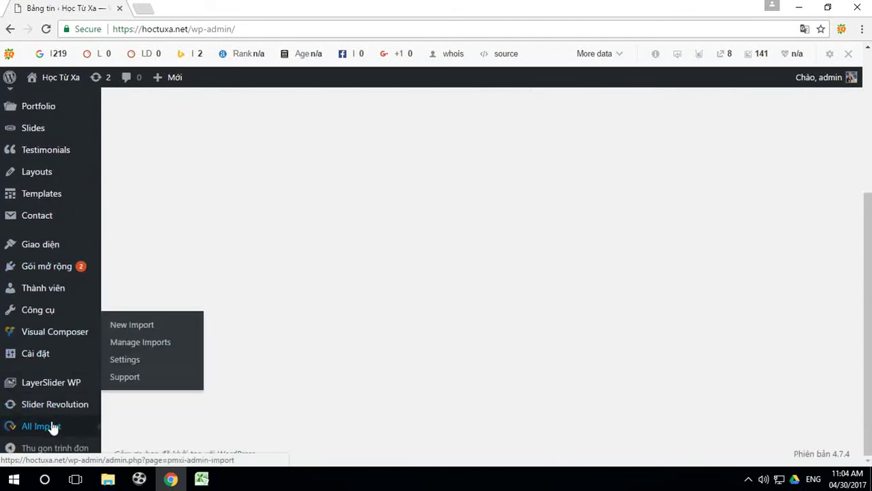
click(139, 325)
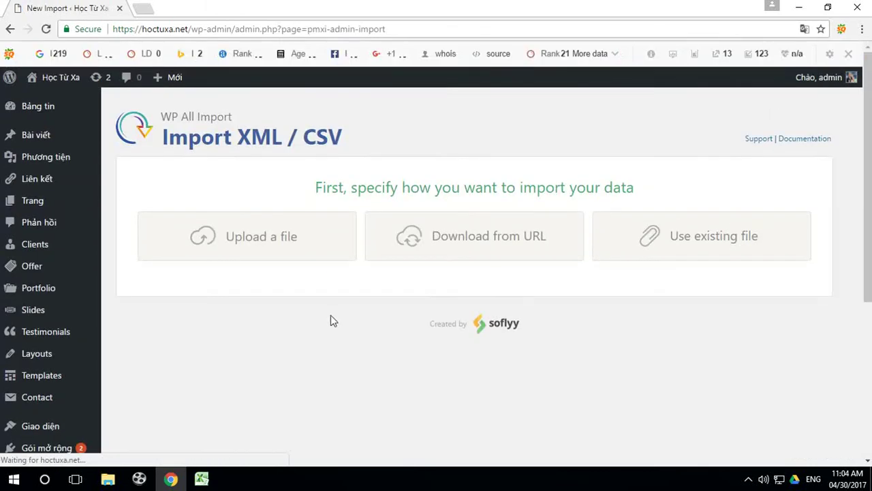
Upload KHOA HOC.CSV from the Desktop as the import's data file.
click(261, 244)
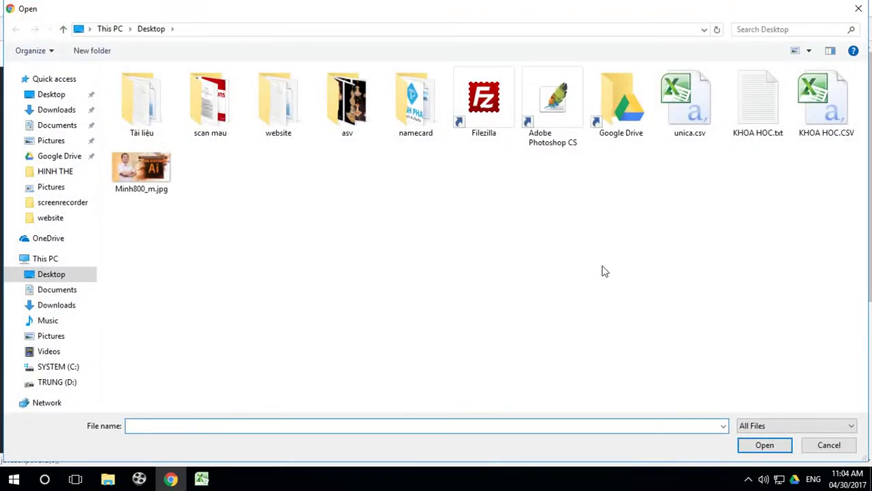
click(834, 92)
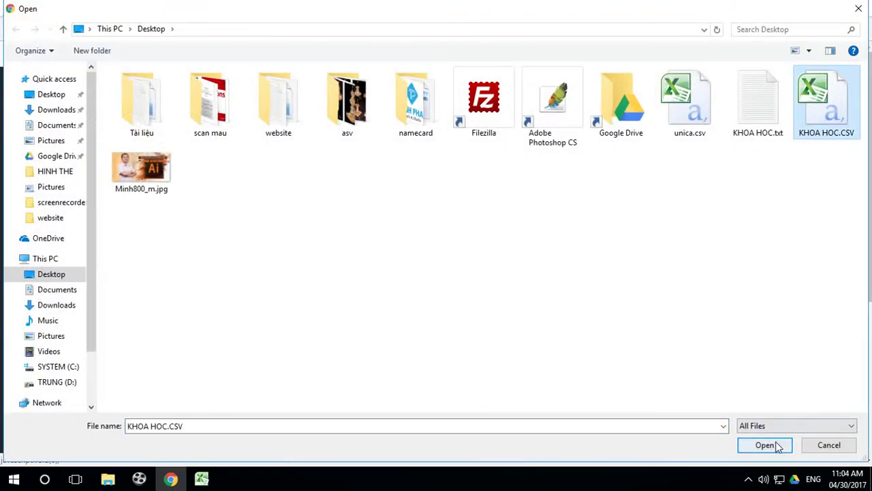
click(764, 445)
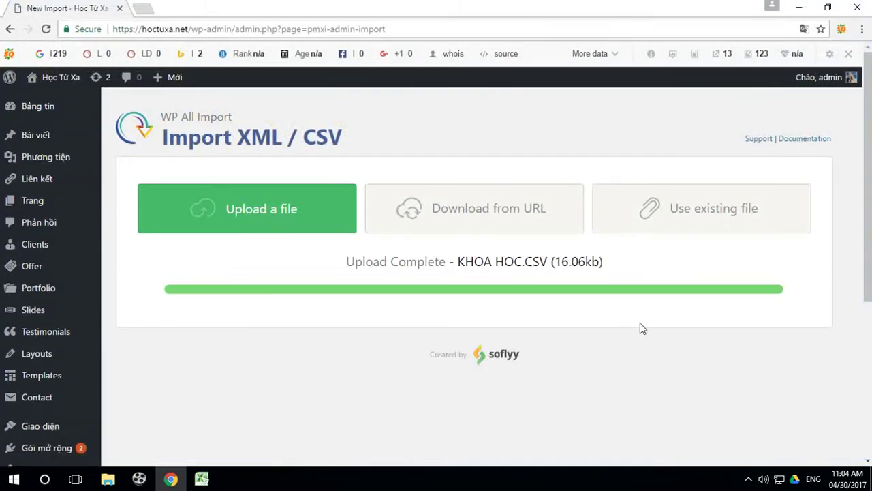
Import the records as new Bài viết items and continue through the data preview to step 3.
scroll(402, 337, down, 2)
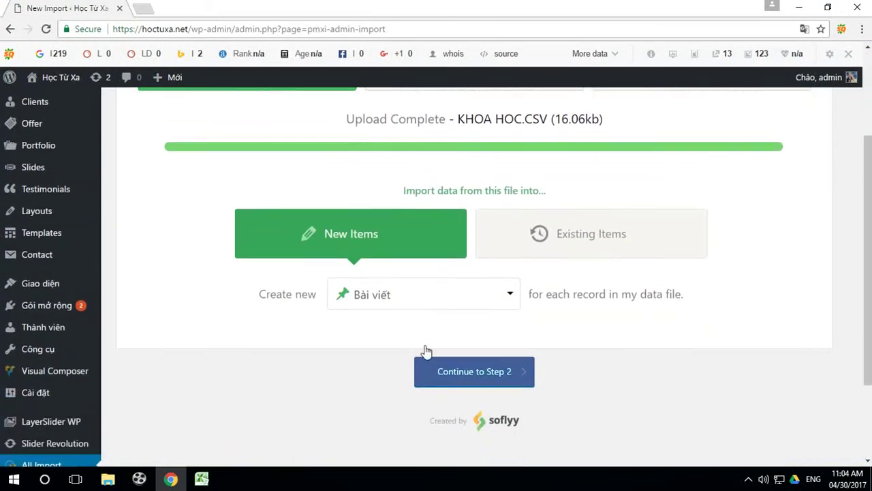
scroll(426, 351, down, 2)
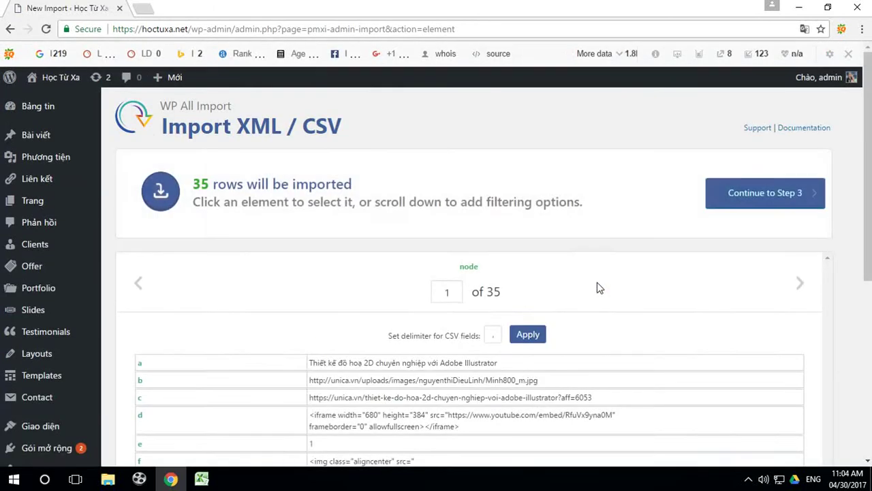
scroll(545, 279, down, 2)
scroll(517, 225, down, 3)
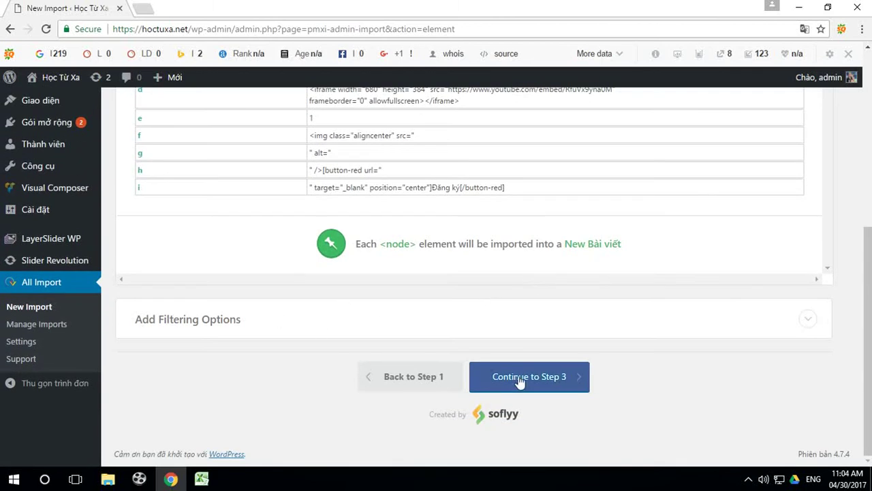
click(522, 376)
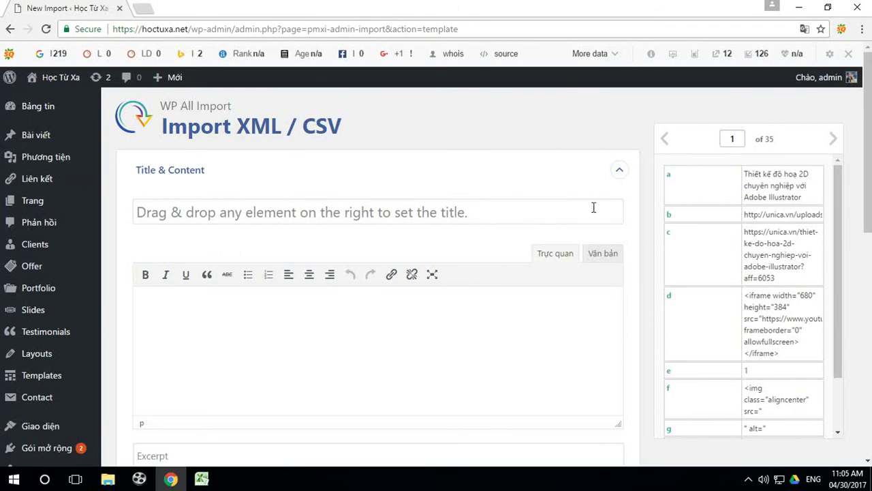
Map the post title to column a and switch the content editor to text mode.
drag(670, 179, 439, 210)
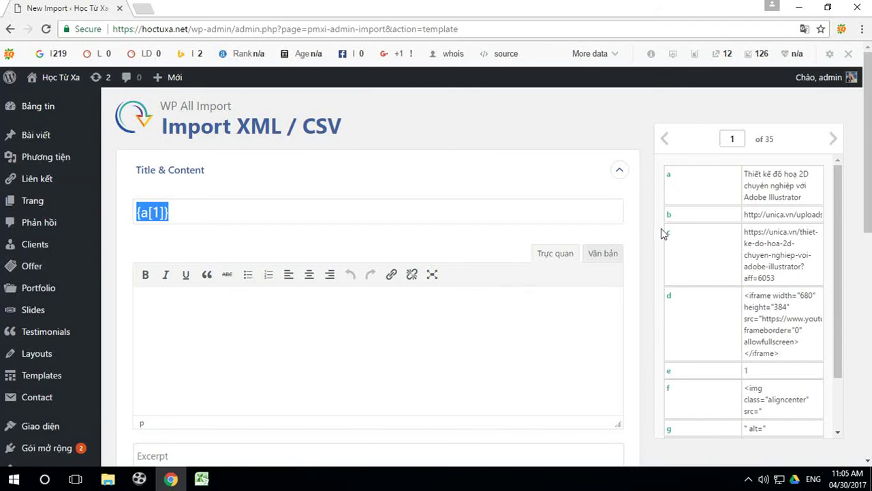
click(530, 369)
click(606, 263)
click(575, 344)
scroll(544, 329, down, 1)
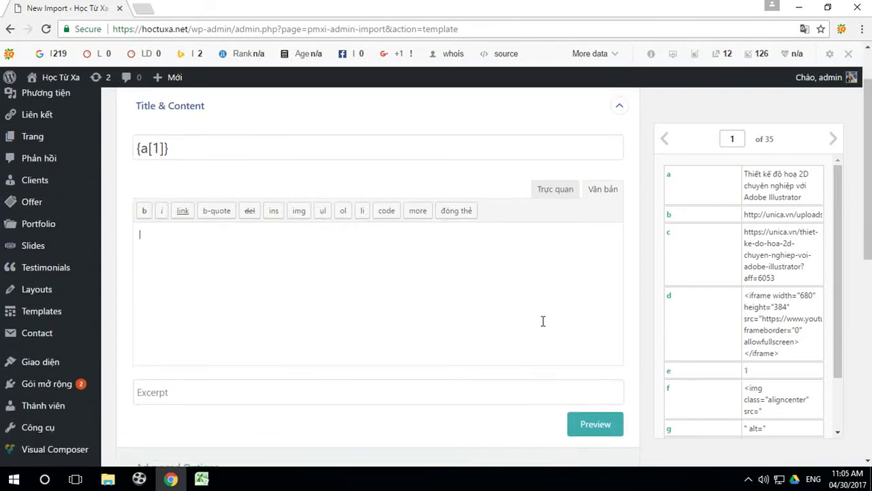
Start the post content template with columns f and b, giving {f[1]}{b[1]}.
scroll(543, 321, down, 1)
scroll(525, 268, up, 1)
drag(668, 389, 195, 247)
click(190, 246)
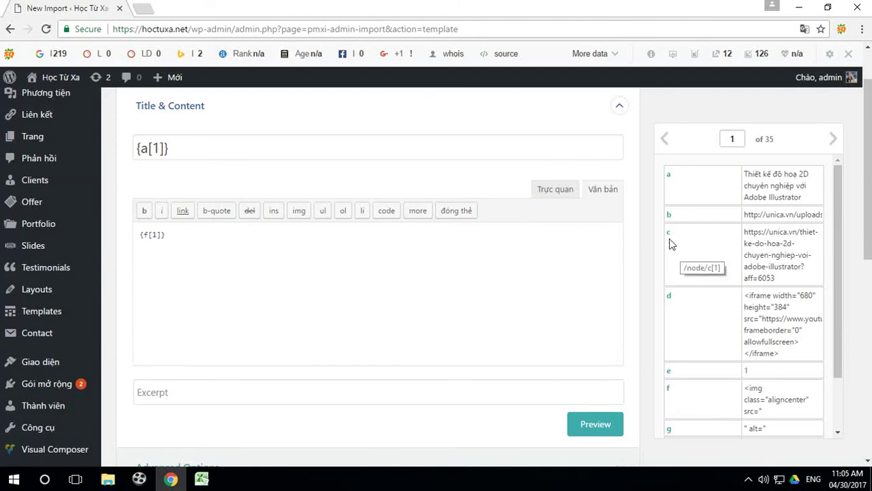
drag(670, 218, 198, 239)
click(207, 236)
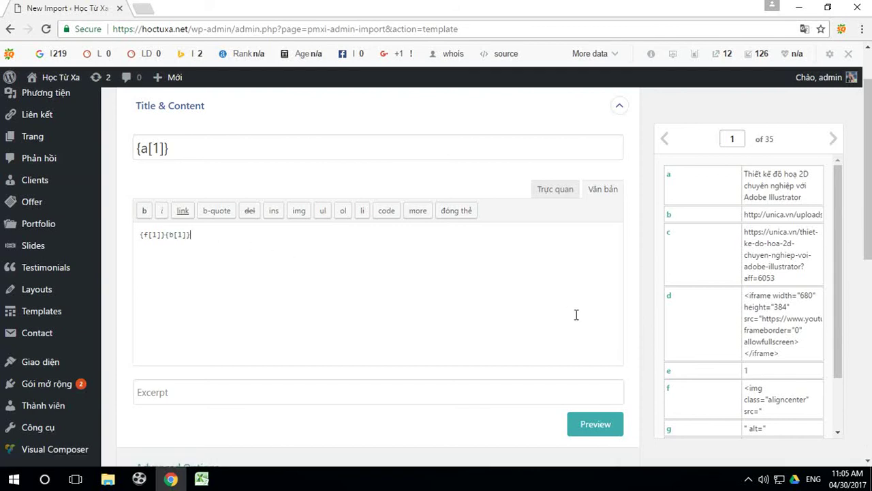
Append columns g and a to the content template after {b[1]}.
scroll(754, 317, down, 2)
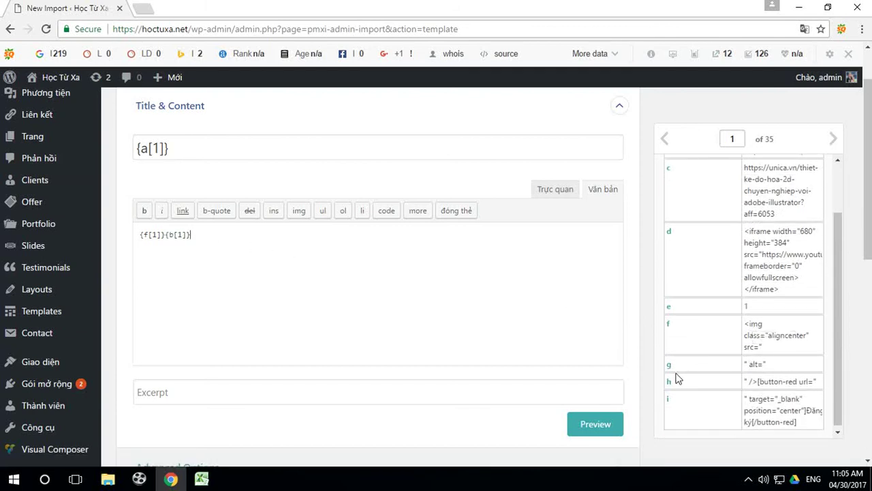
drag(670, 369, 213, 244)
scroll(673, 257, up, 1)
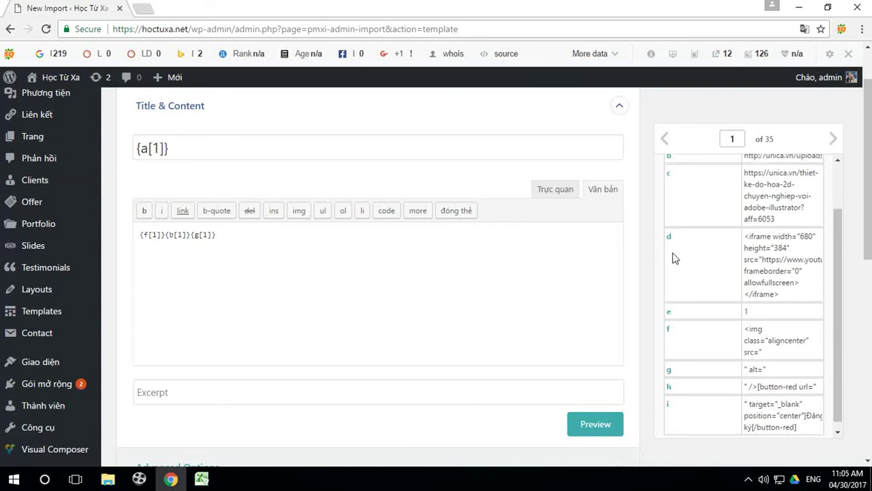
drag(669, 182, 269, 233)
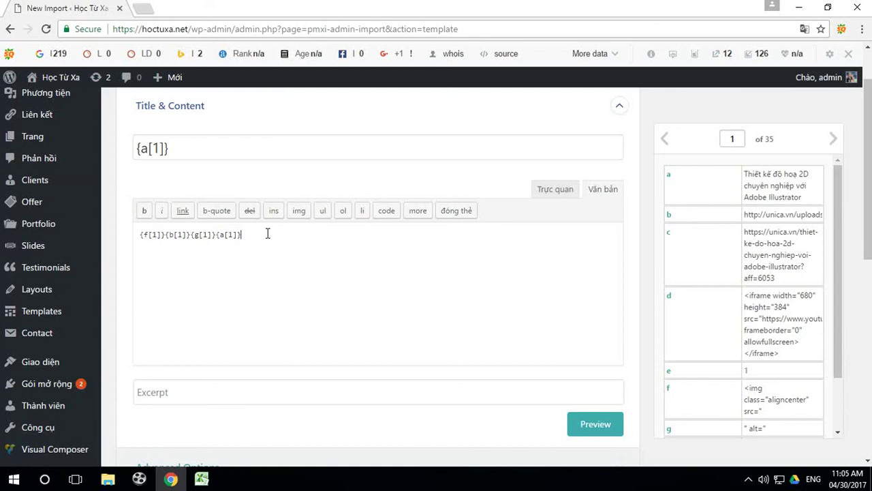
Append columns h and c to the content template after {a[1]}.
scroll(800, 294, down, 1)
scroll(800, 294, down, 1)
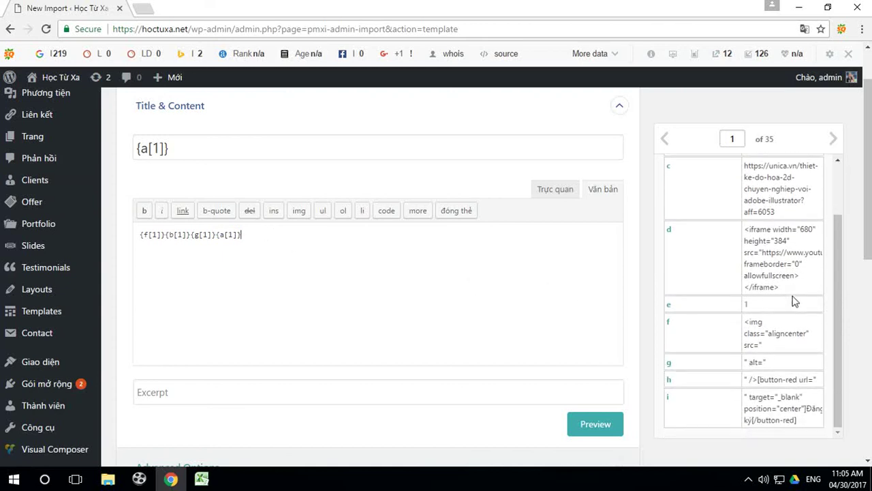
drag(670, 387, 259, 238)
click(289, 234)
scroll(746, 337, down, 1)
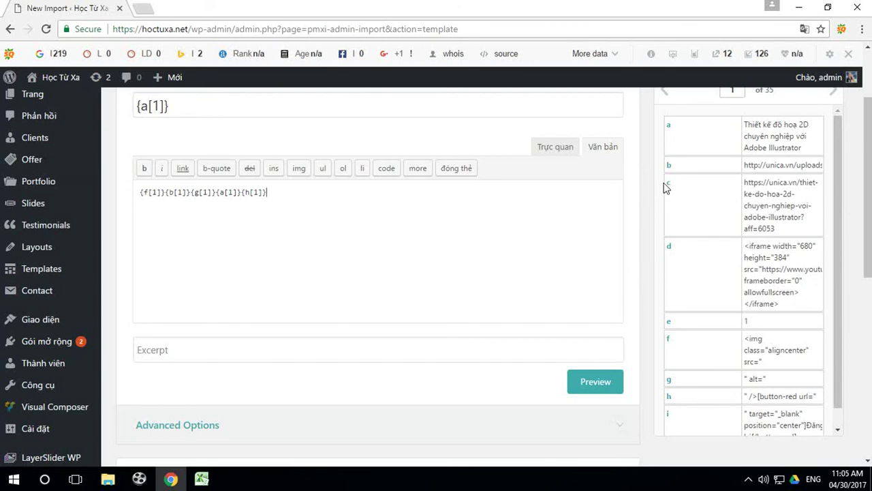
drag(670, 190, 302, 190)
Complete the first line of the content template by appending column i after {c[1]}.
scroll(784, 313, down, 3)
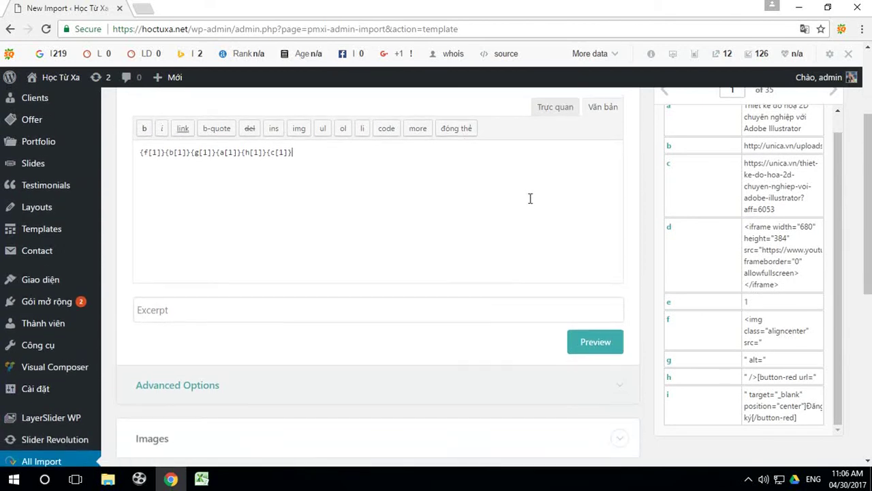
scroll(617, 302, up, 2)
scroll(789, 309, down, 2)
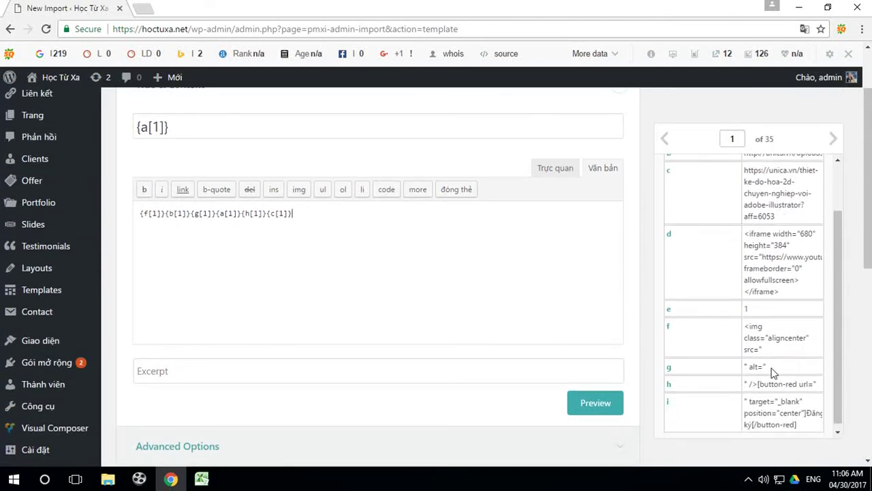
drag(670, 386, 311, 217)
scroll(777, 327, down, 1)
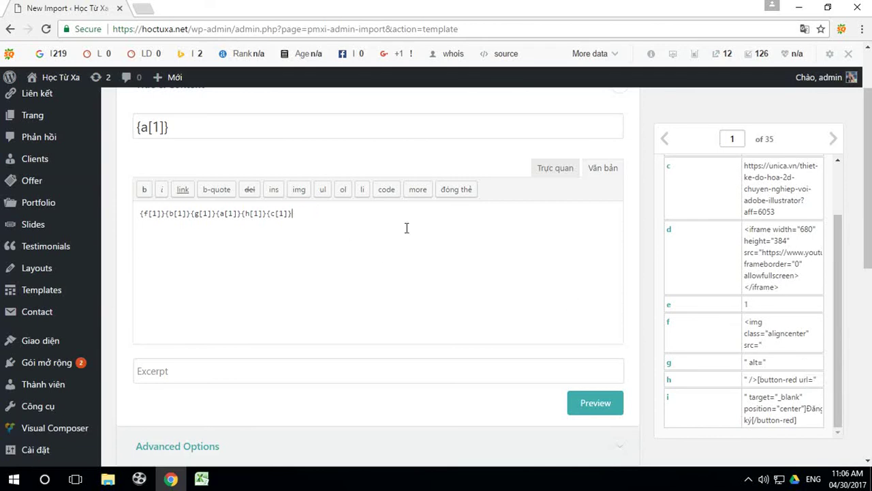
drag(670, 401, 331, 212)
scroll(724, 345, down, 2)
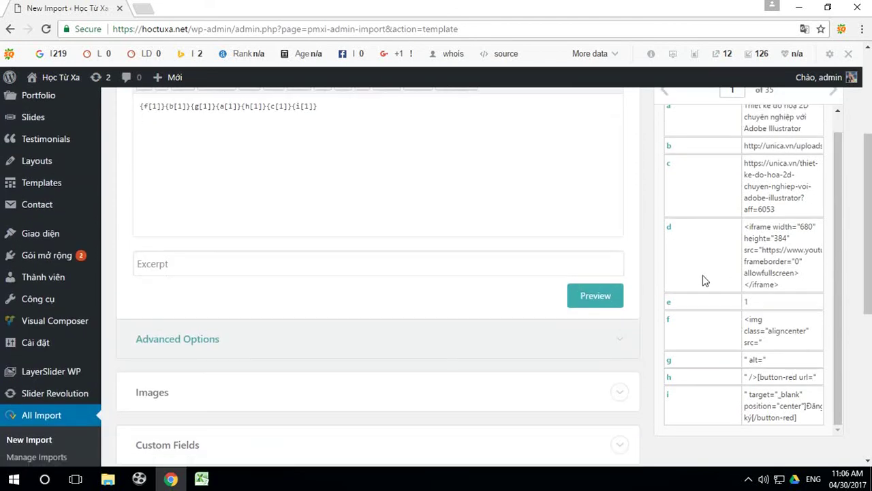
scroll(607, 252, up, 2)
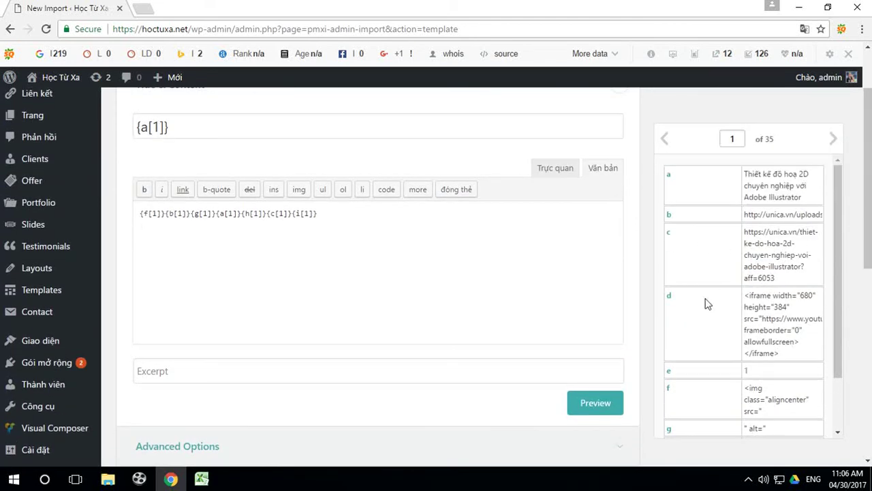
Add column d on its own line below, and insert the line "Học Từ Xa tặng bạn mã giảm giá: tusachvang" above it.
drag(672, 300, 186, 244)
click(179, 227)
click(331, 212)
key(Return)
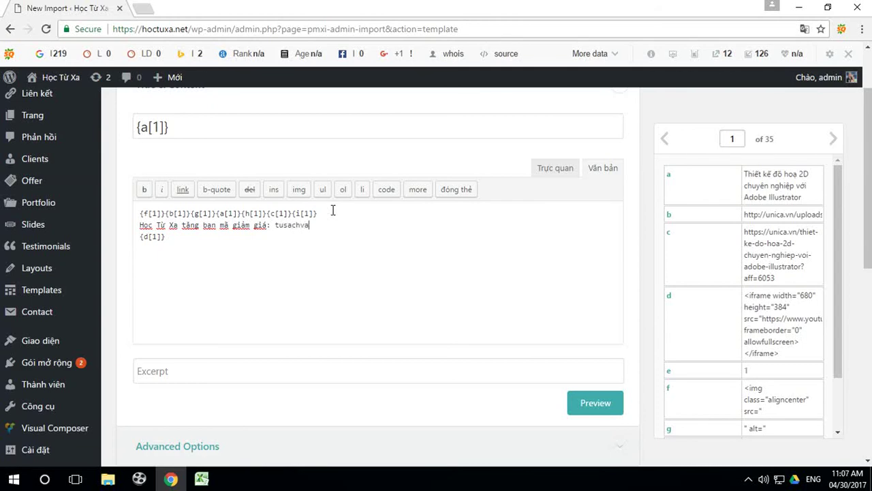
Preview the first record's title and content, checking the banner image, registration link, discount line and embedded video.
click(597, 406)
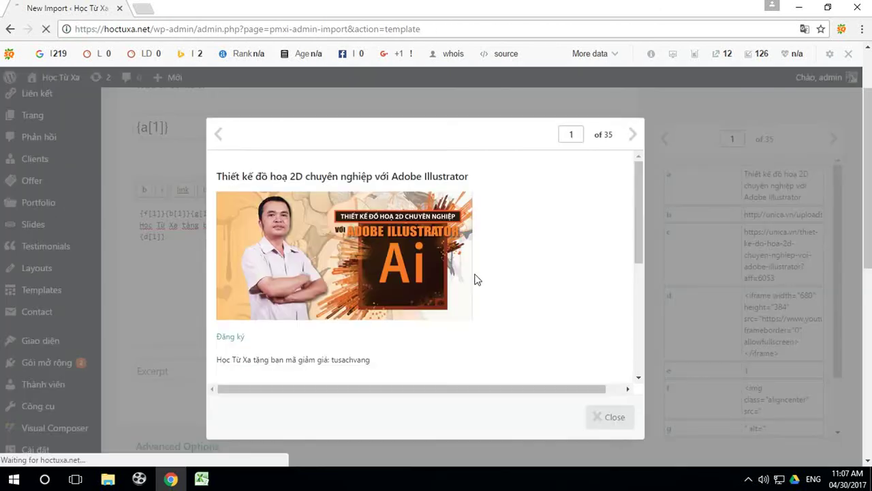
scroll(491, 246, down, 1)
scroll(491, 246, down, 2)
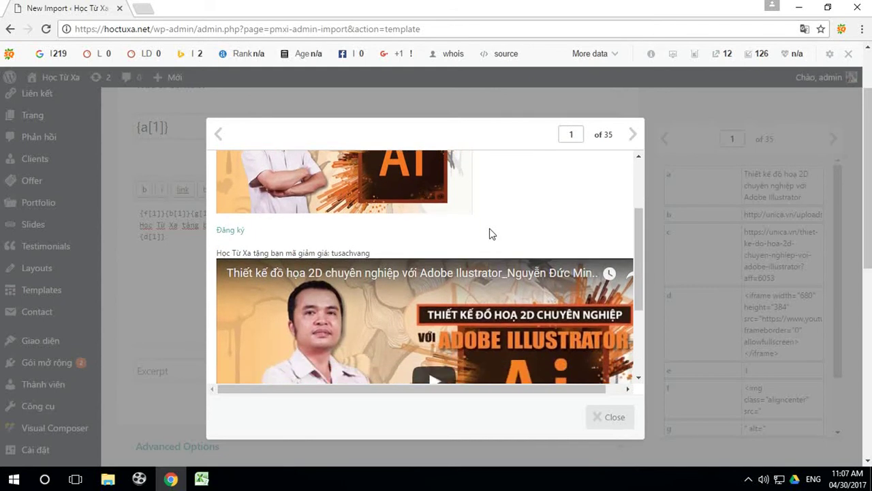
scroll(491, 232, down, 4)
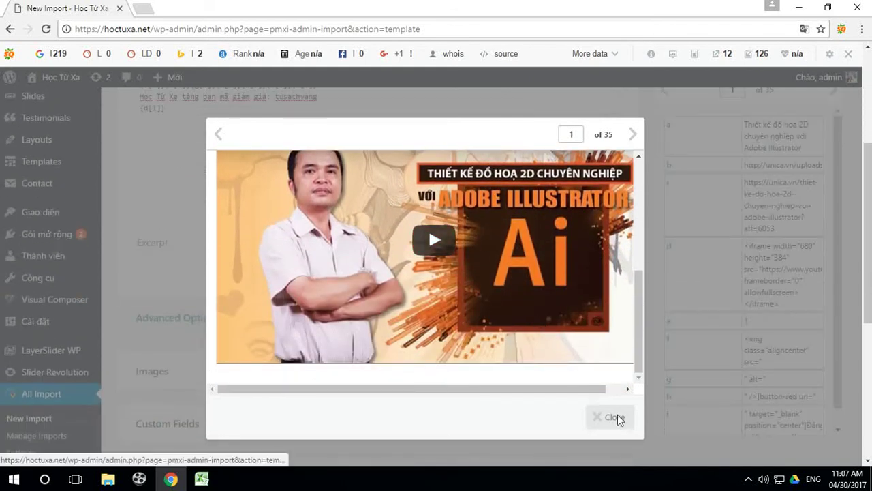
Close the preview and centre all three lines of the content template.
click(615, 417)
scroll(483, 210, up, 3)
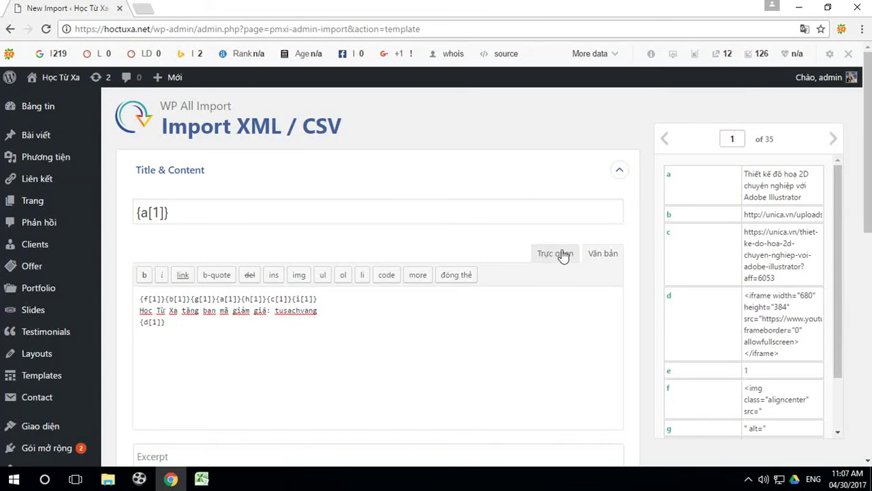
click(560, 253)
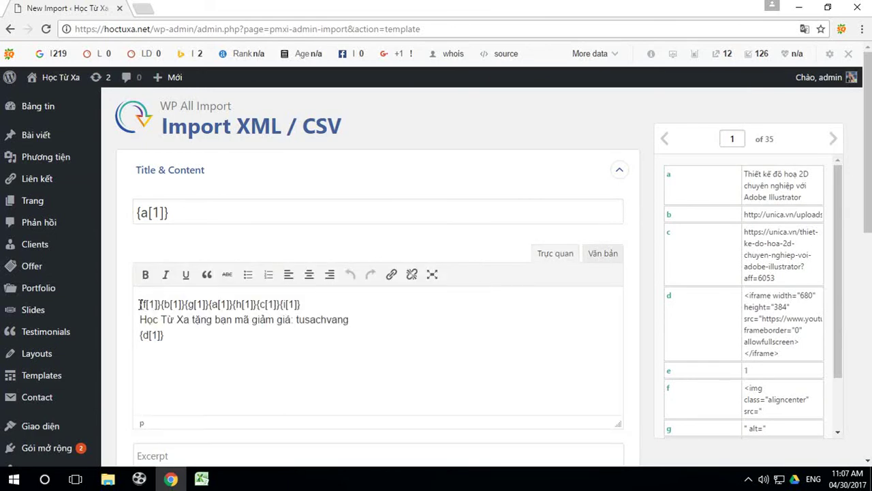
drag(140, 304, 189, 343)
click(309, 274)
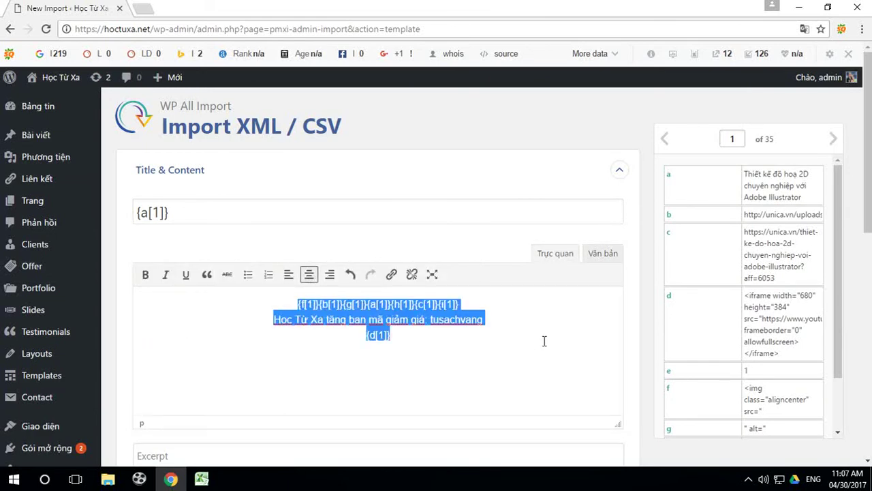
click(613, 256)
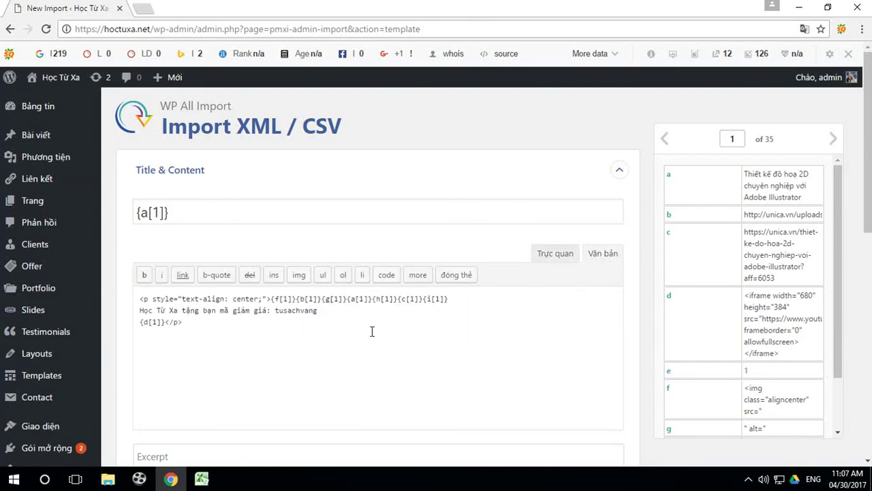
Preview the first record again, checking the alignment of the banner, registration link, discount line and video.
scroll(539, 360, down, 1)
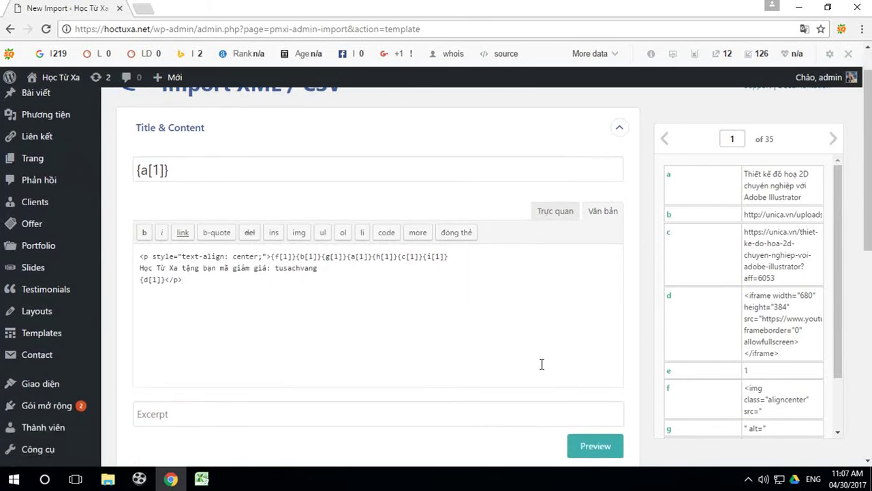
click(596, 446)
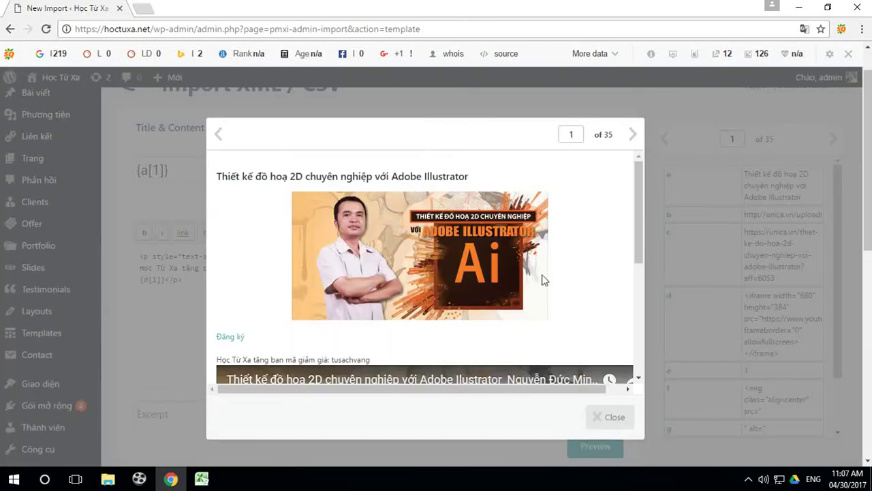
scroll(545, 284, down, 1)
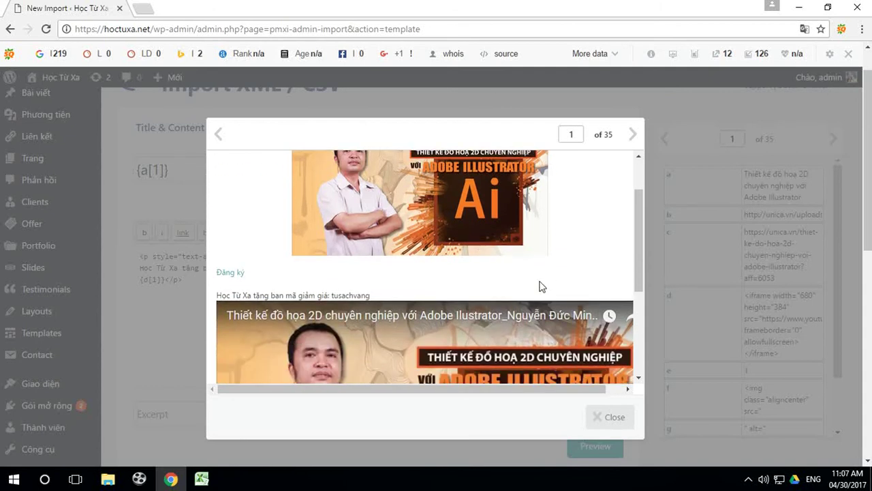
scroll(541, 284, down, 1)
scroll(539, 283, down, 1)
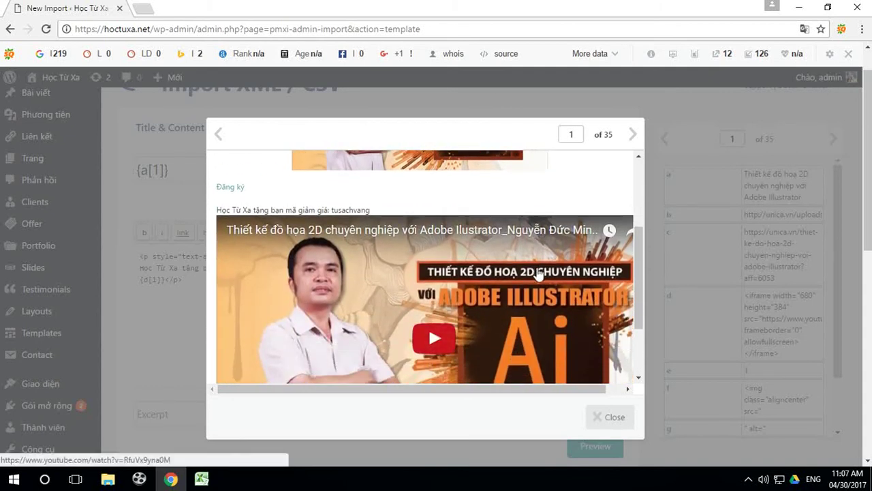
scroll(525, 259, down, 5)
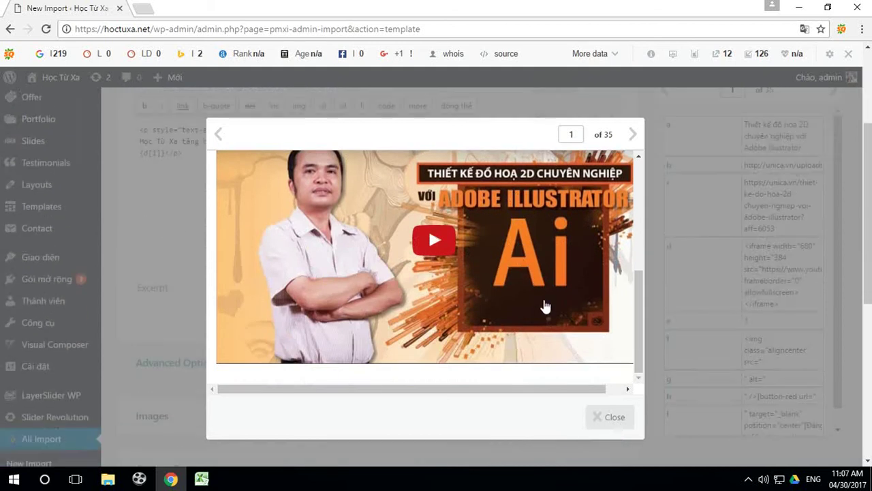
click(609, 417)
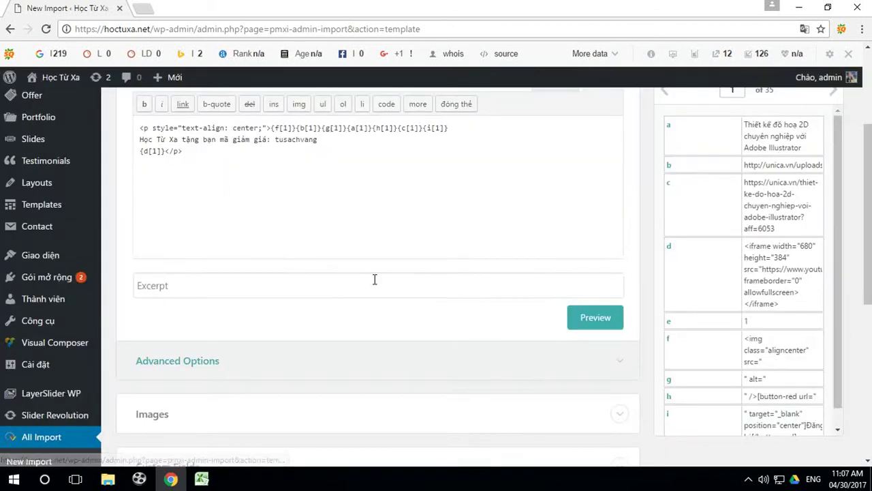
Move the closing </p> tag from after {d[1]} to the end of the template's first line, after {i[1]}.
scroll(374, 272, up, 2)
mouse_move(165, 279)
mouse_down()
mouse_move(182, 279)
mouse_move(168, 281)
mouse_up()
click(191, 280)
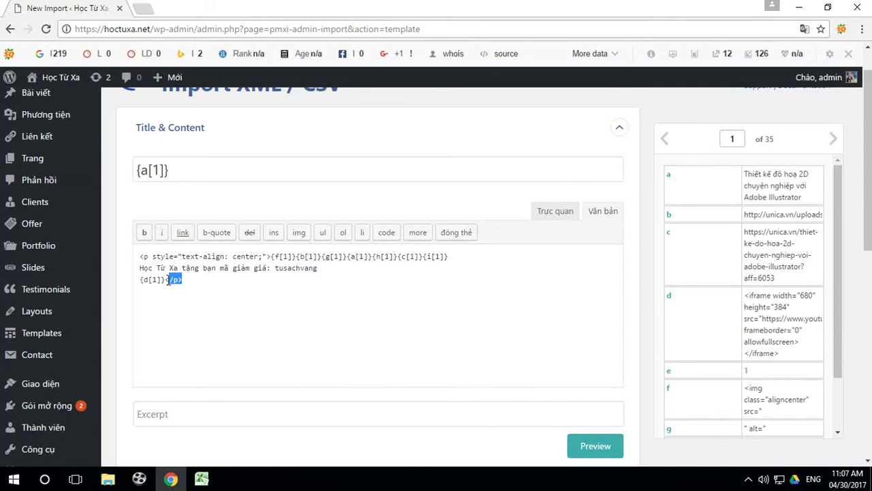
right_click(173, 280)
click(198, 289)
click(478, 256)
key(ctrl+v)
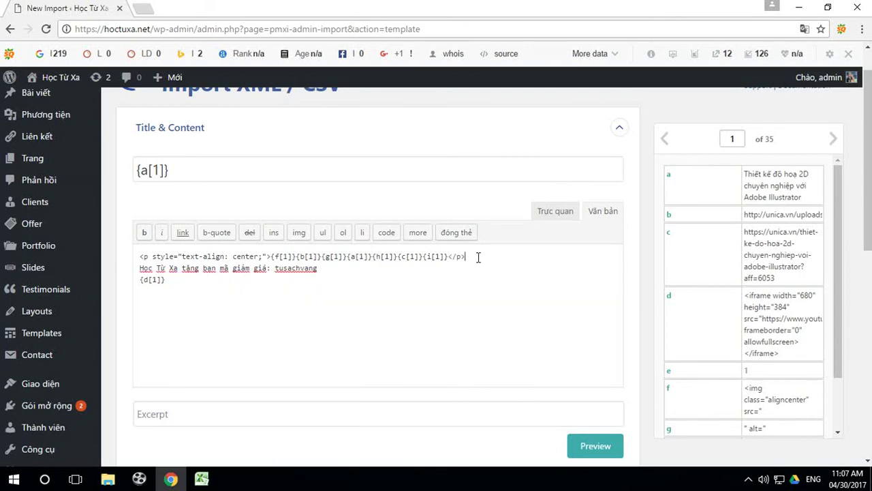
Centre the discount line and {d[1]} as their own paragraph, and return to the template's HTML source.
click(571, 212)
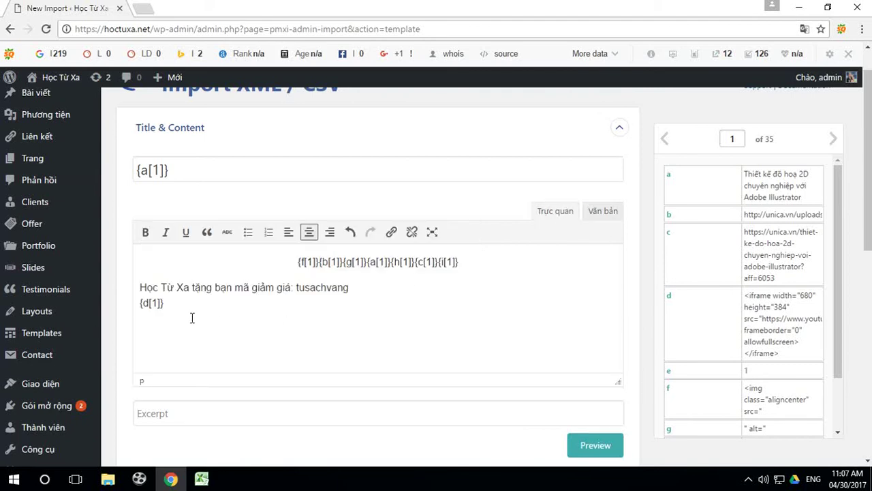
drag(142, 287, 173, 306)
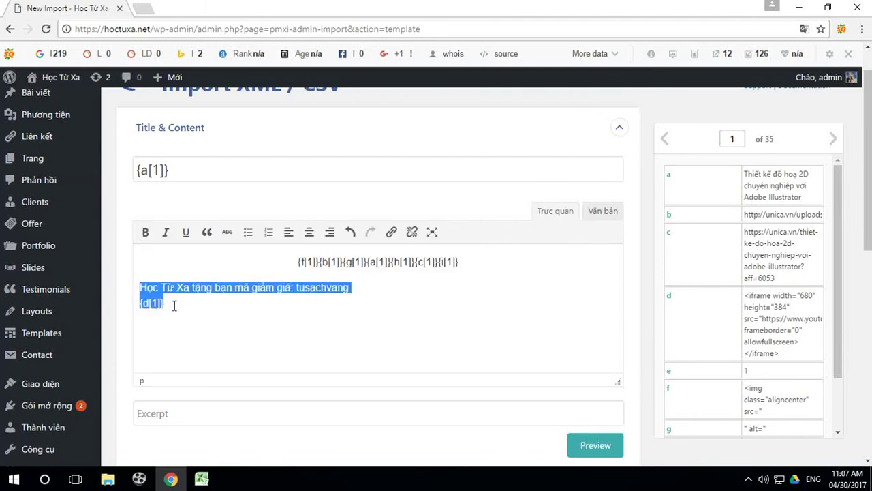
click(308, 232)
click(534, 320)
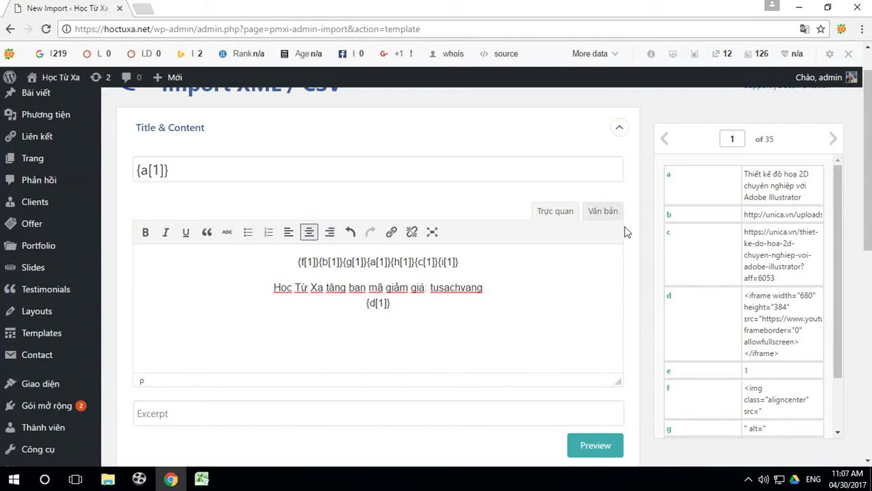
click(604, 211)
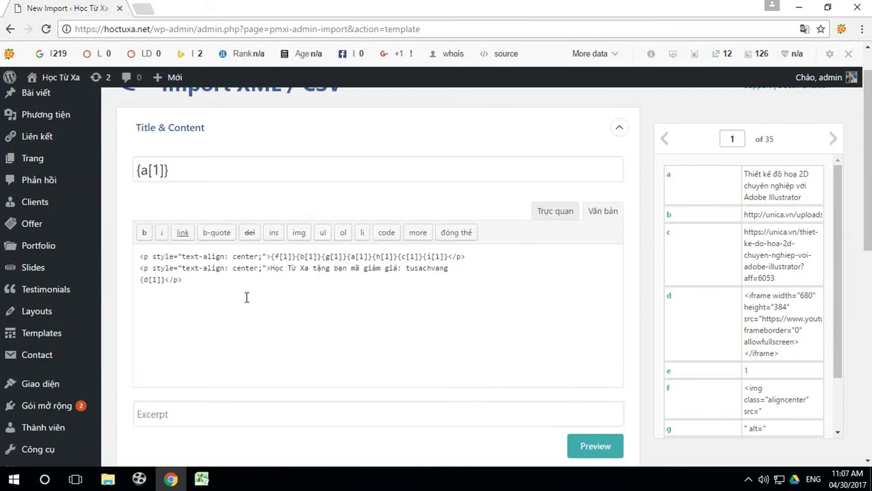
Preview the first record to check how the registration link, discount line and video are aligned.
click(599, 445)
scroll(572, 278, down, 2)
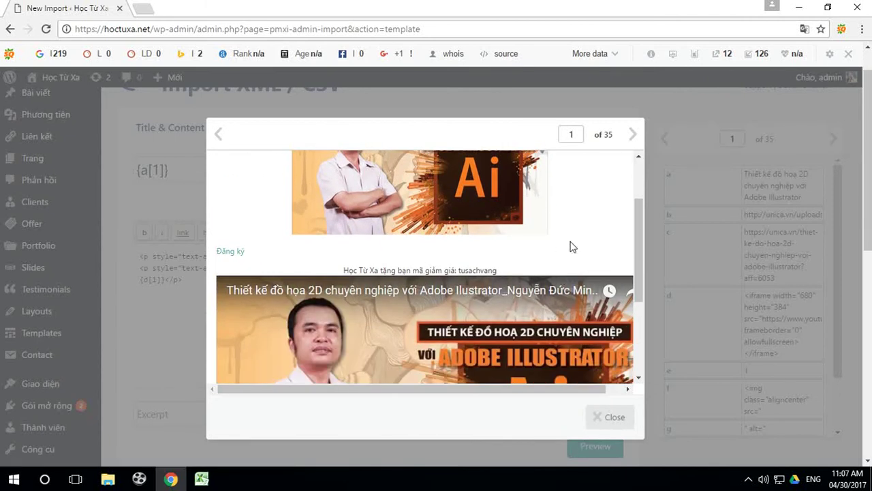
click(615, 415)
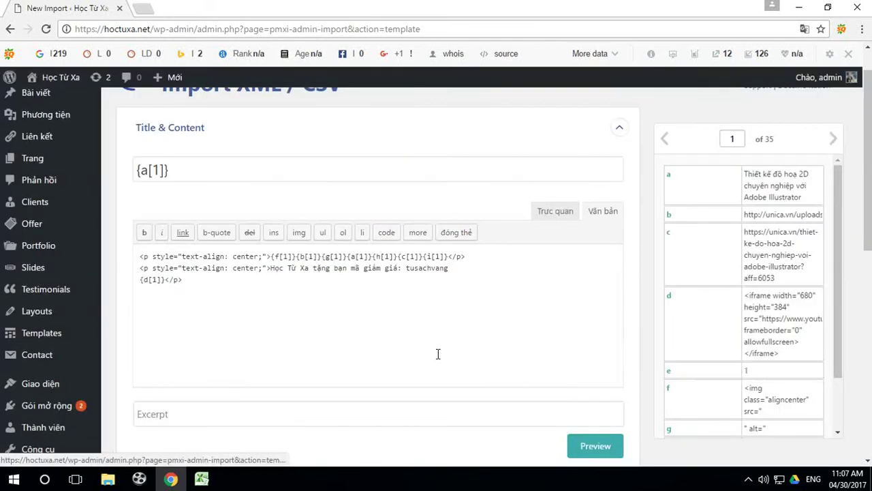
click(370, 324)
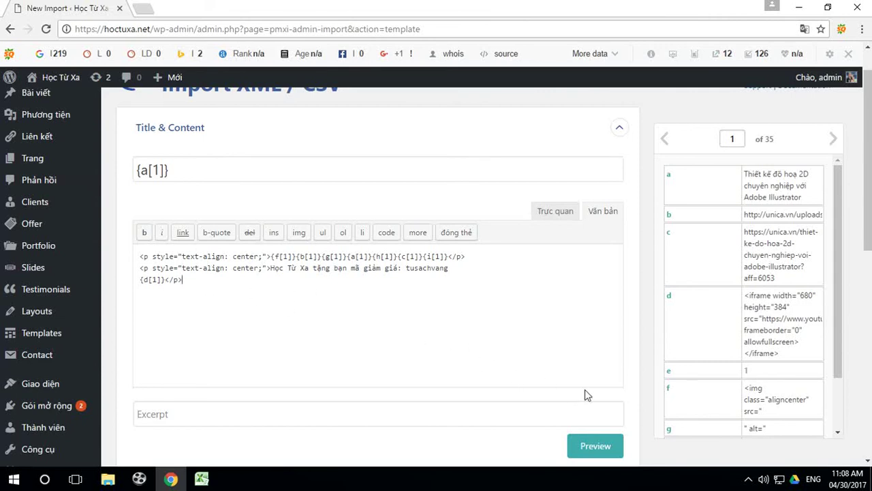
click(554, 211)
click(363, 340)
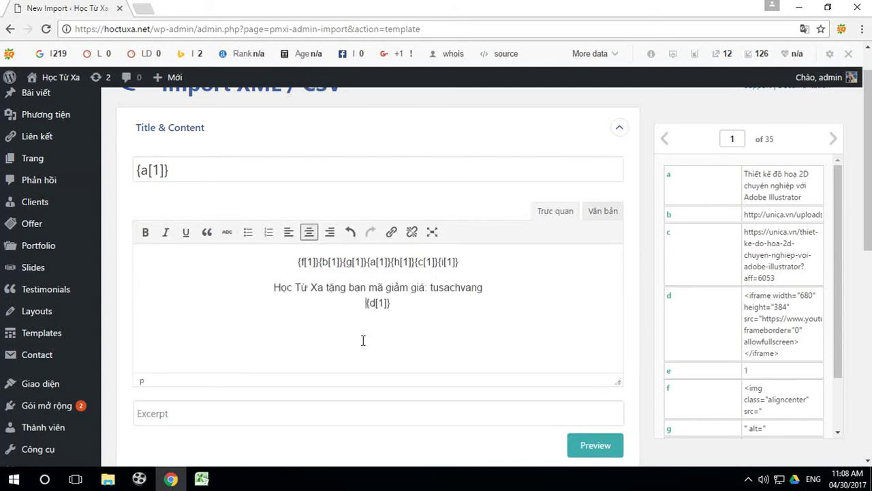
drag(271, 287, 495, 286)
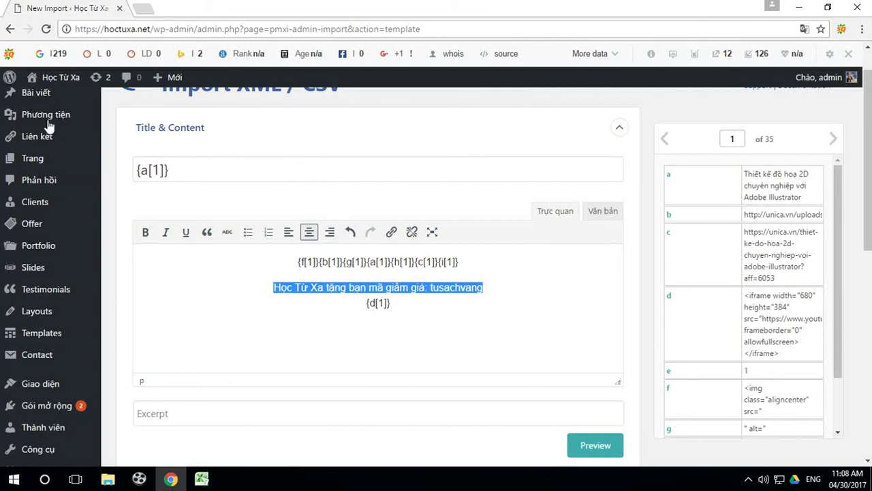
Open the posts list in a new browser tab and edit the existing post "Thiết kế đồ hoạ 2D chuyên nghiệp với Adobe Illustrator".
right_click(34, 99)
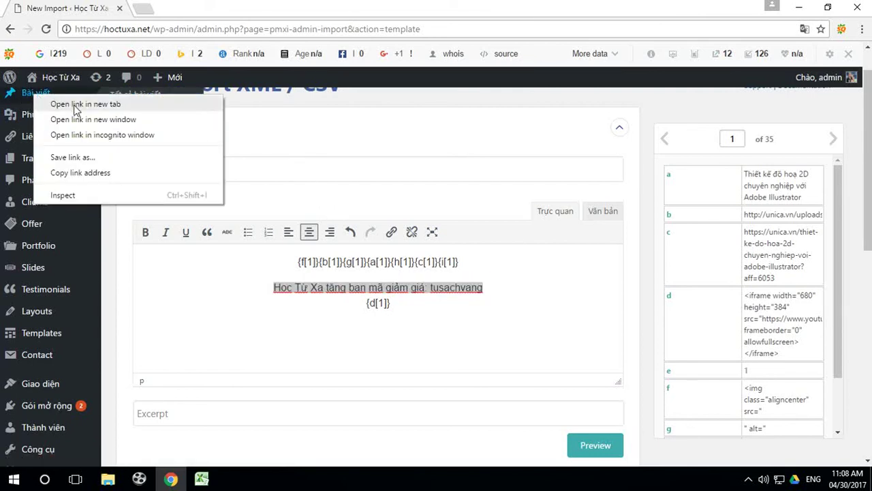
click(77, 105)
click(181, 10)
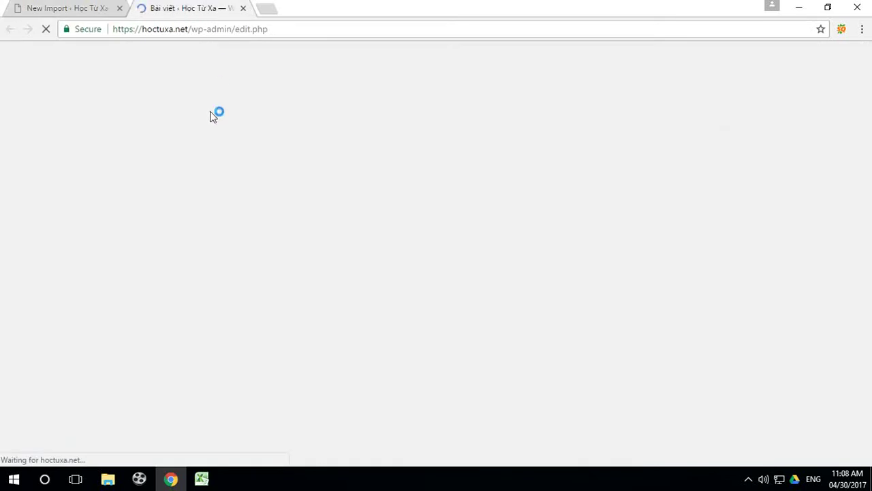
click(162, 216)
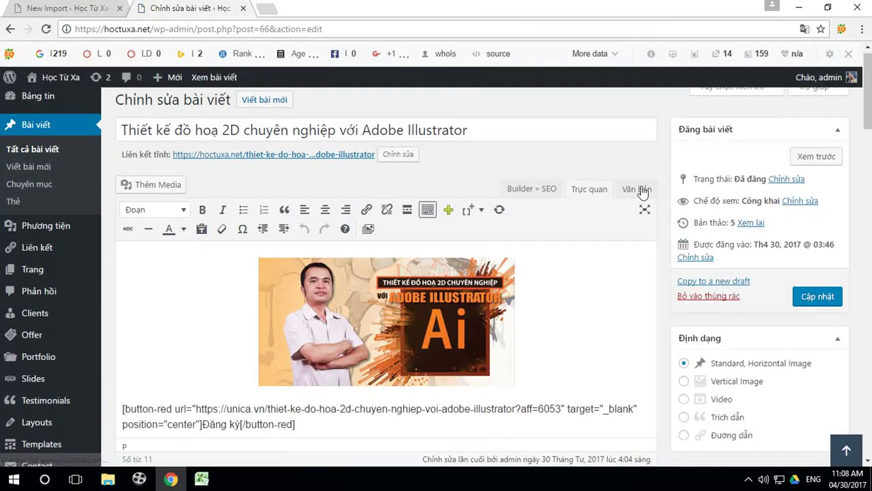
Copy the h4 discount heading from the post's HTML source and paste it into the import template below the {d[1]} line.
click(640, 191)
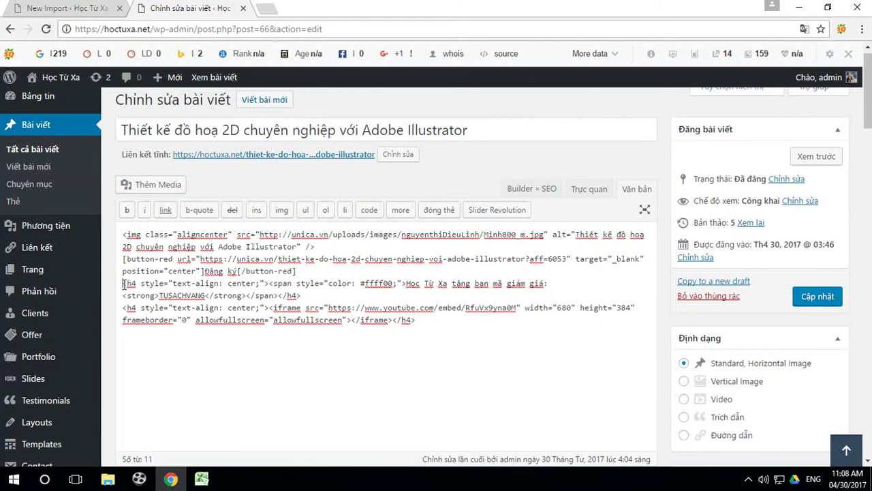
drag(123, 284, 330, 291)
key(ctrl+c)
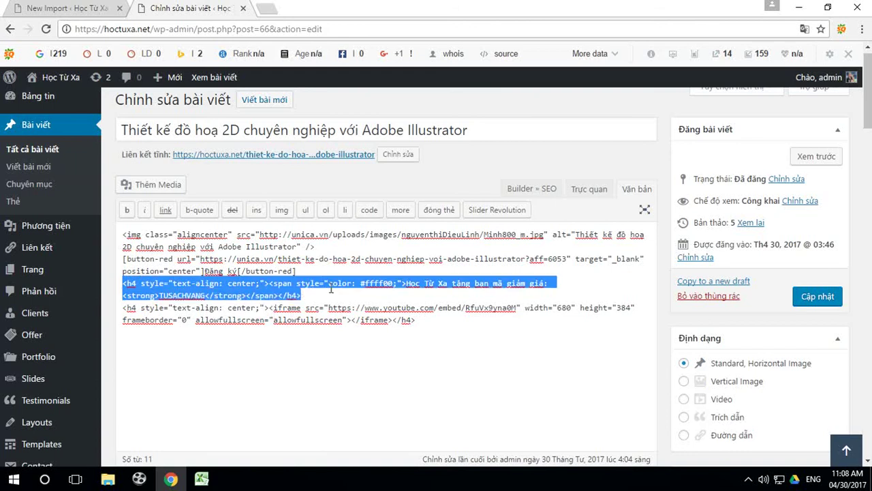
click(80, 12)
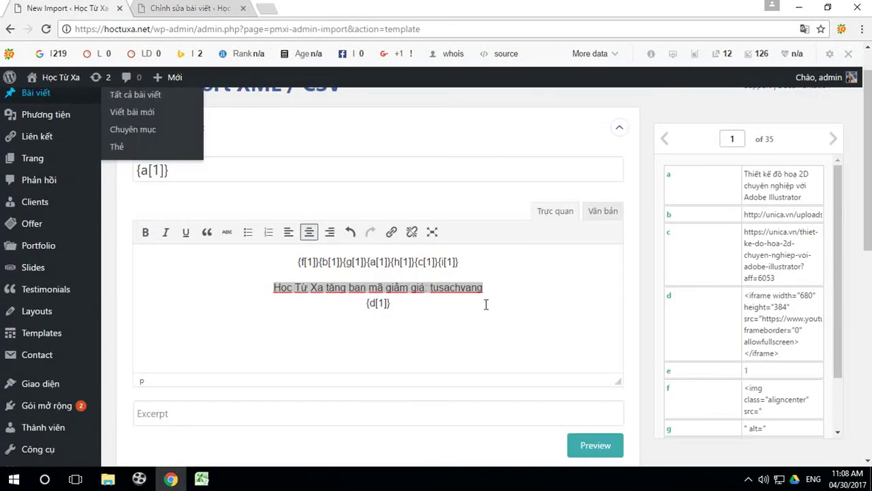
click(604, 212)
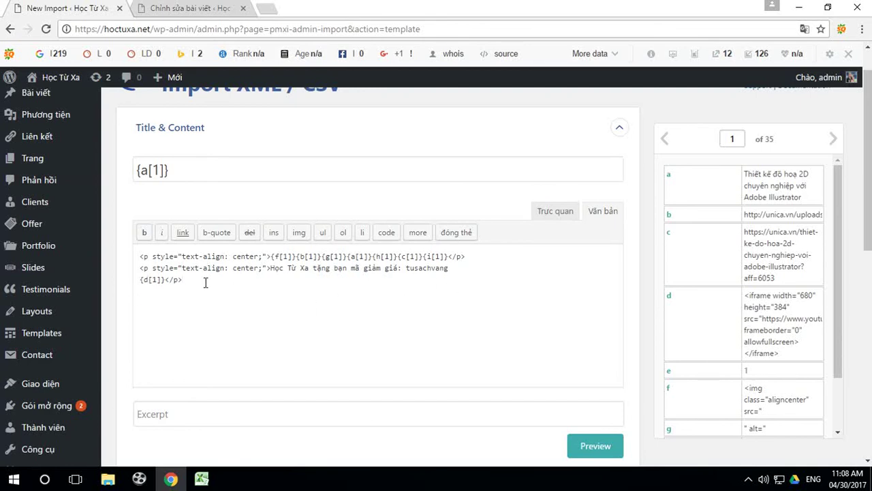
key(ctrl+v)
click(241, 334)
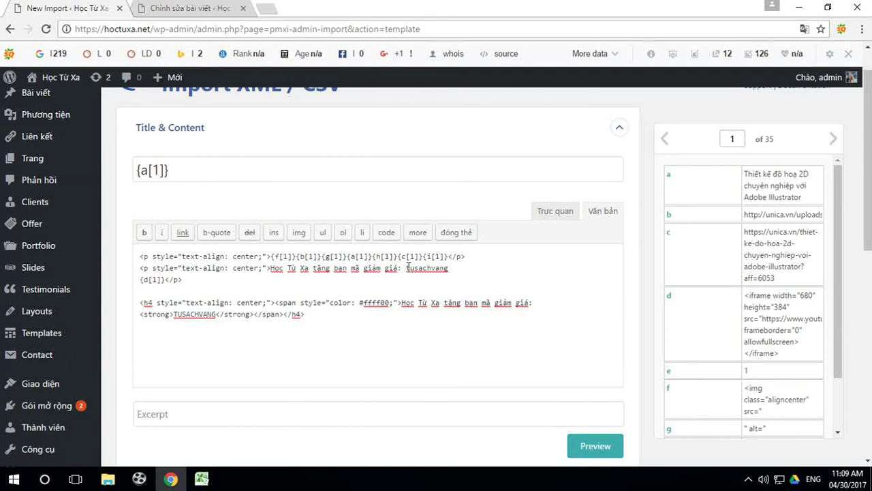
Replace the discount code inside the h4 heading's strong tag with the lowercase tusachvang from the line above.
drag(406, 267, 448, 268)
right_click(441, 269)
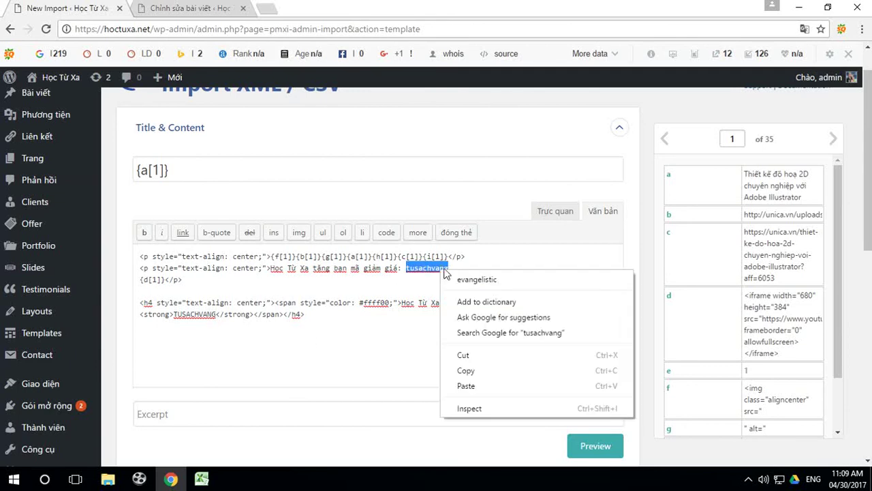
click(472, 371)
drag(175, 314, 219, 318)
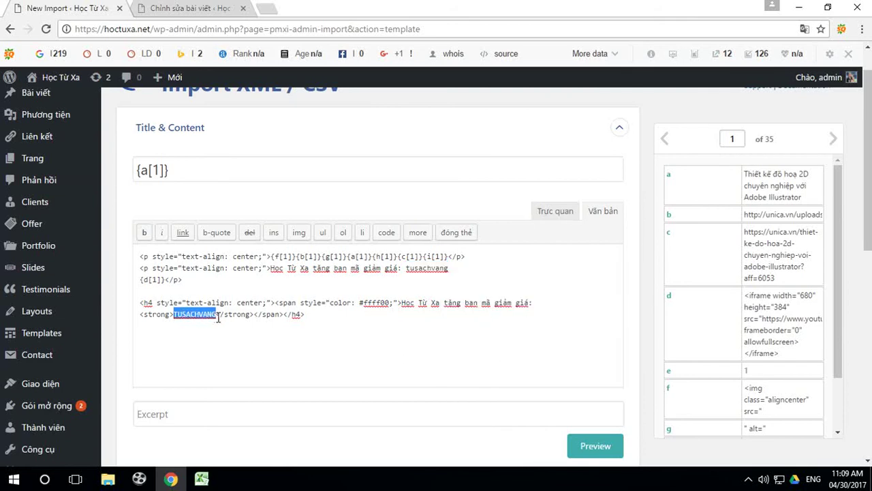
key(ctrl+v)
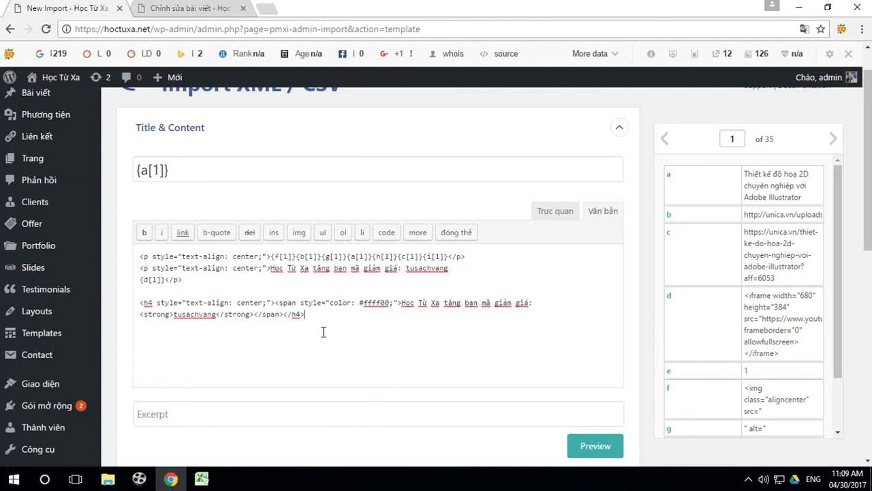
Move {d[1]} from the discount paragraph into the h4 heading, directly before its closing </h4> tag.
drag(141, 279, 166, 281)
right_click(161, 281)
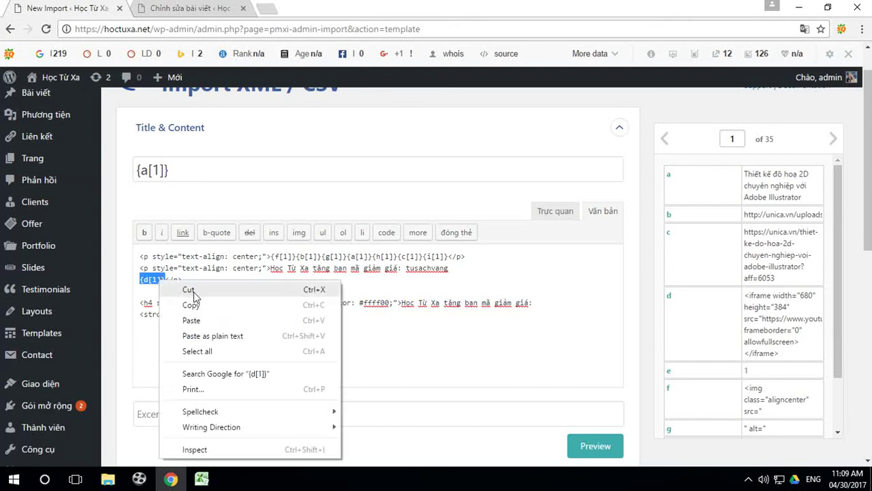
click(193, 289)
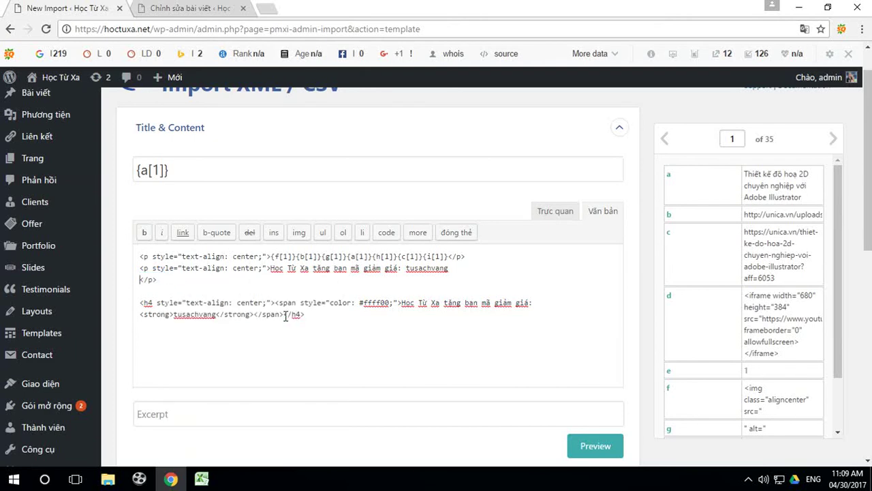
key(ctrl+v)
Delete the plain discount paragraph and the empty line above the h4 heading in the import template.
drag(138, 271, 171, 296)
click(145, 277)
drag(139, 266, 170, 284)
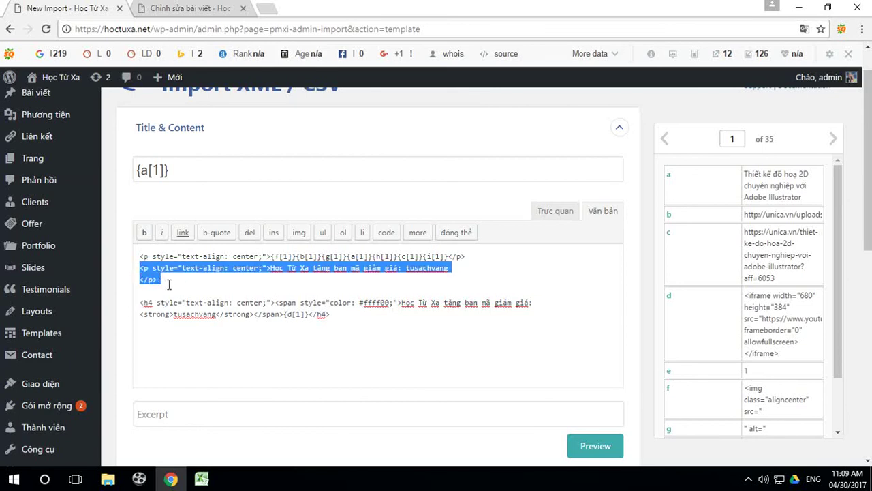
key(BackSpace)
key(BackSpace)
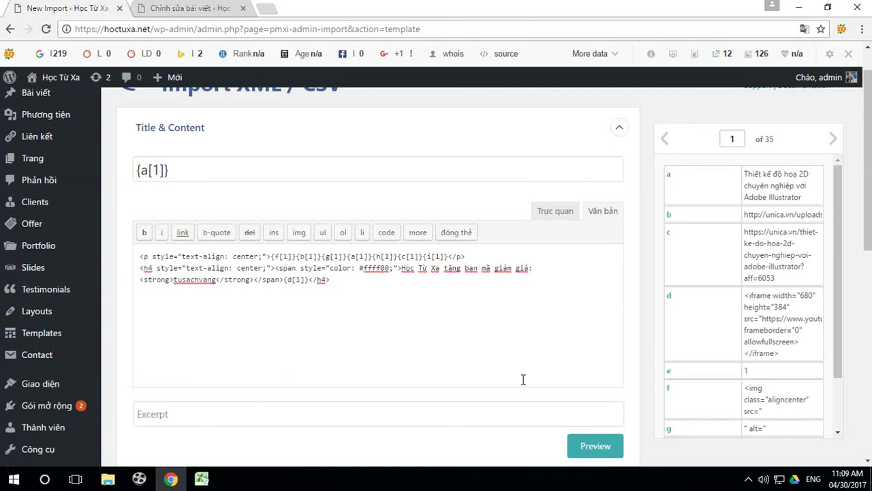
Preview the first record to examine the banner, registration link, discount heading and video, and close the preview.
click(602, 447)
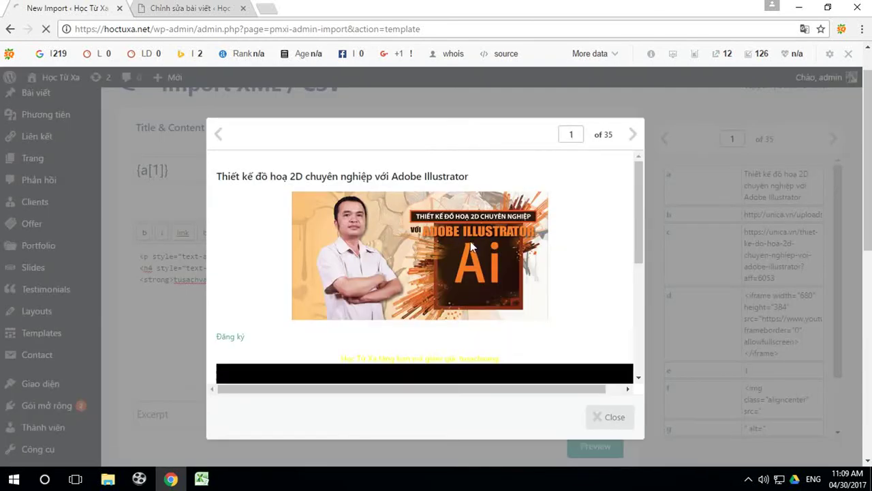
scroll(568, 301, down, 2)
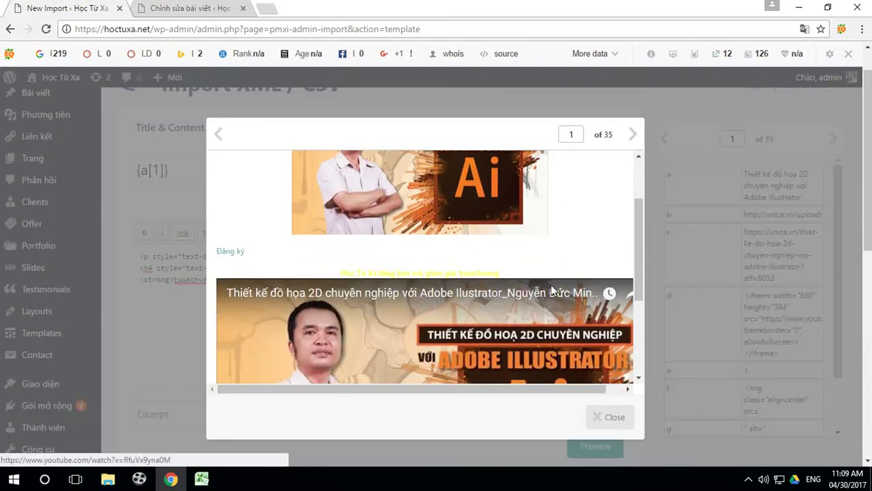
scroll(547, 289, down, 1)
scroll(548, 290, down, 2)
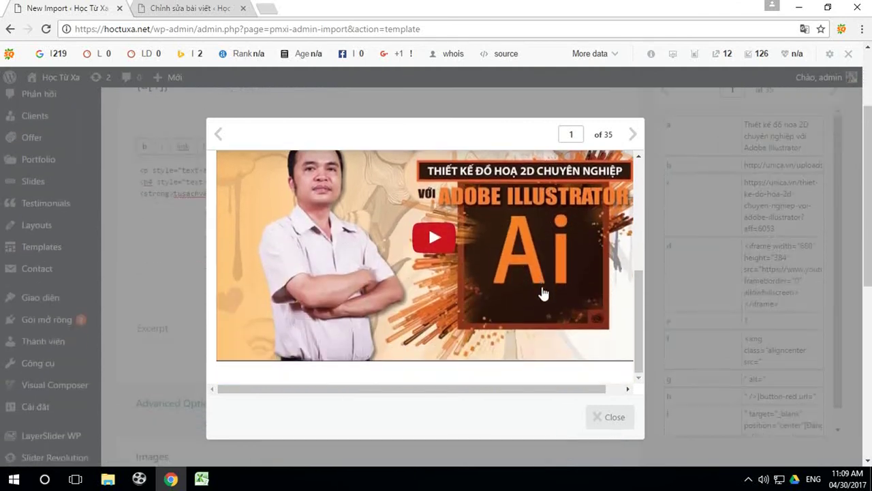
click(600, 417)
scroll(378, 254, up, 1)
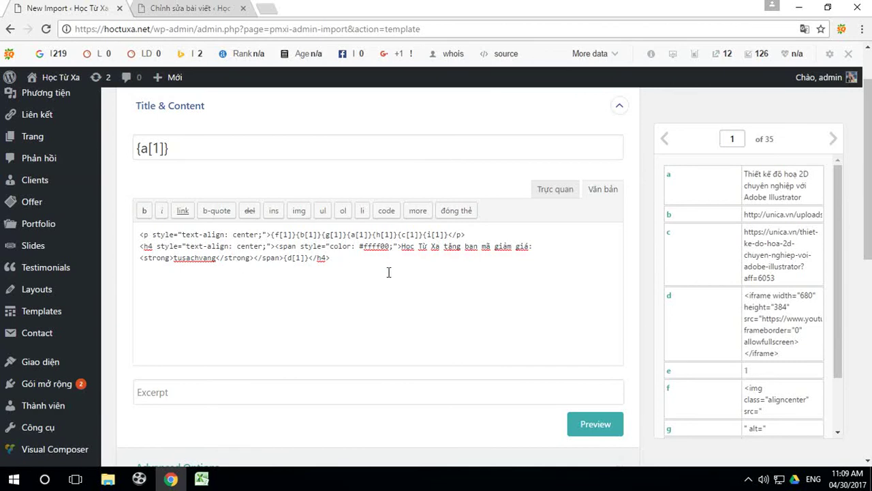
Insert </br> between </span> and {d[1]} in the h4 heading and check the layout in the import preview.
click(284, 258)
text(</br>)
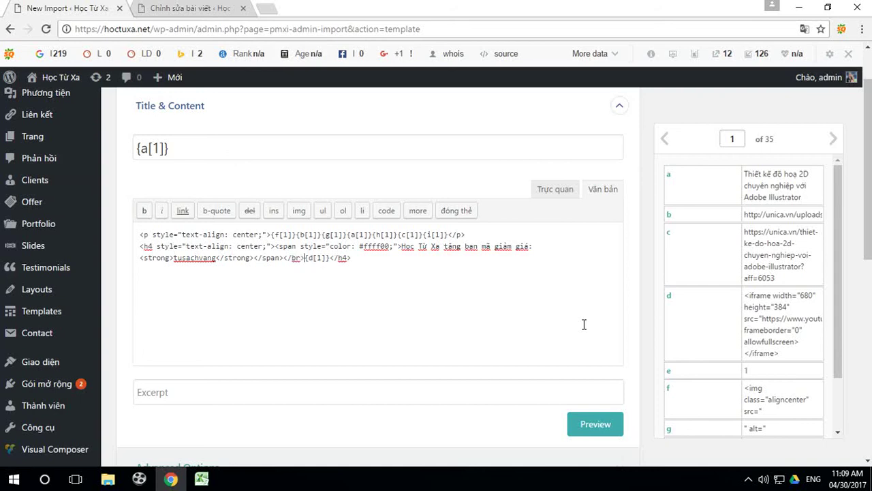
click(603, 426)
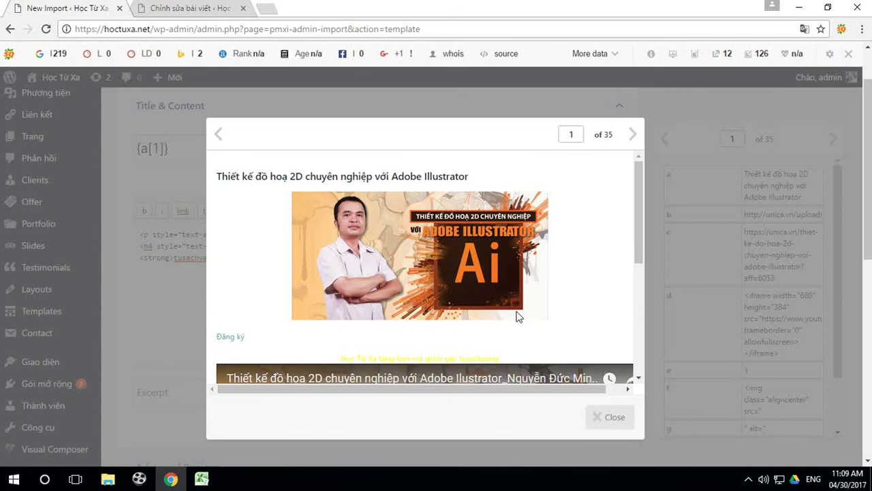
scroll(517, 316, down, 2)
click(613, 420)
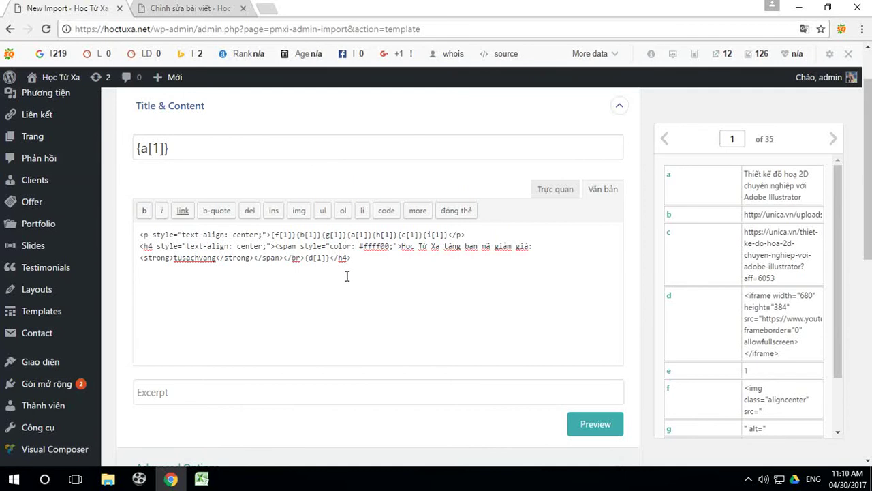
Preview the first record again to examine the spacing between the discount heading and the video, and close it.
click(596, 423)
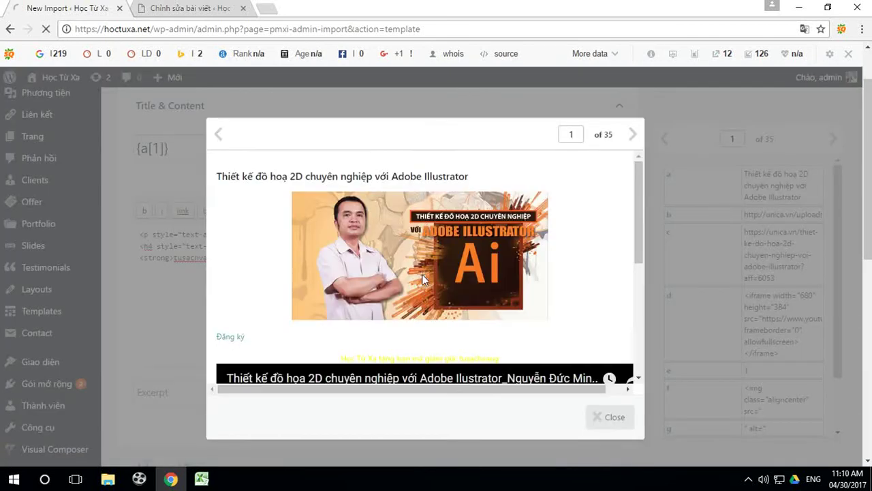
scroll(436, 278, down, 2)
scroll(525, 300, down, 2)
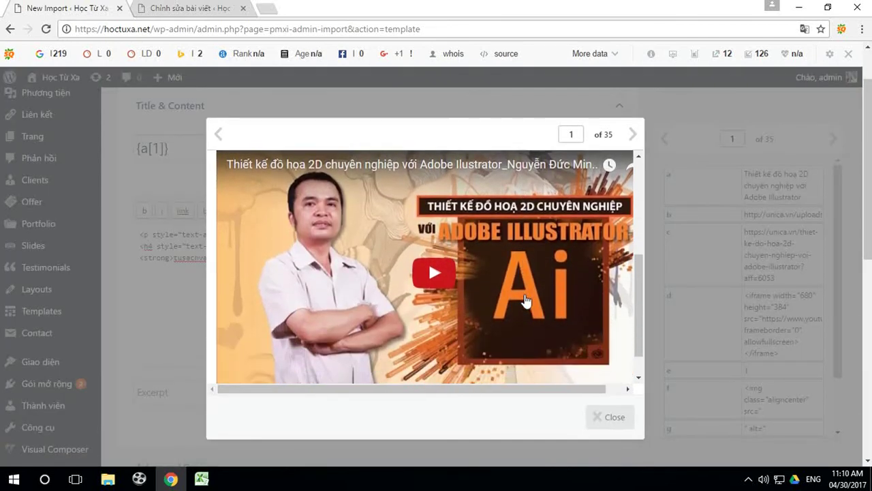
scroll(525, 300, down, 5)
click(613, 416)
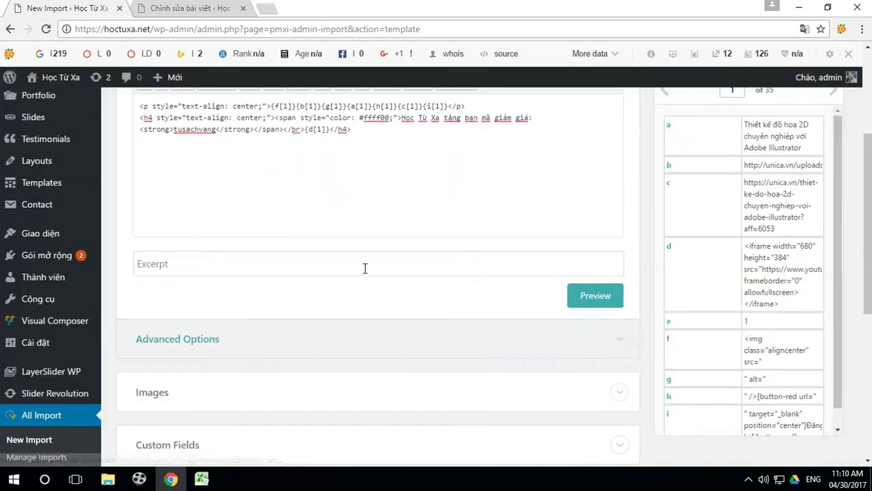
Look at the Images import options below the content template and collapse them again.
scroll(374, 209, up, 2)
scroll(438, 241, down, 3)
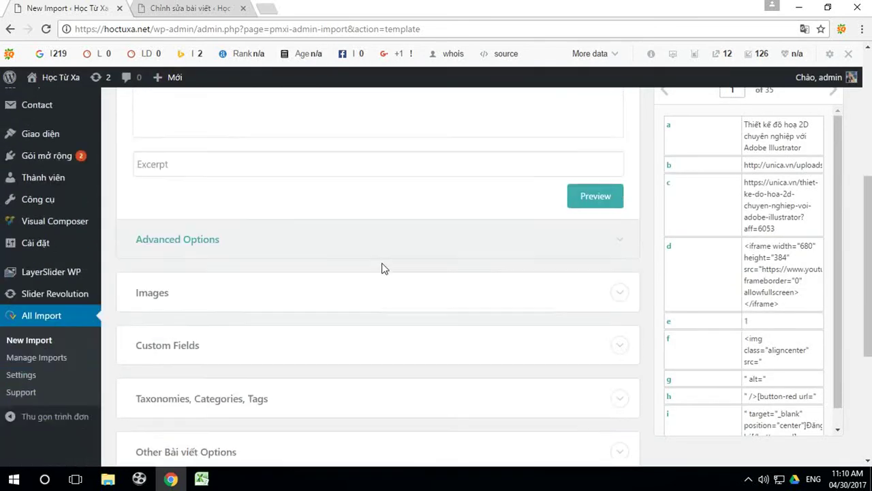
scroll(381, 268, down, 1)
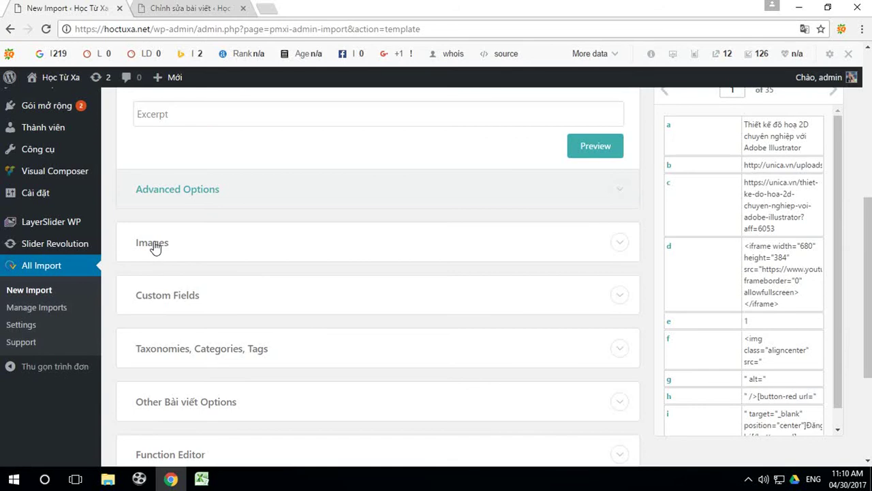
click(155, 248)
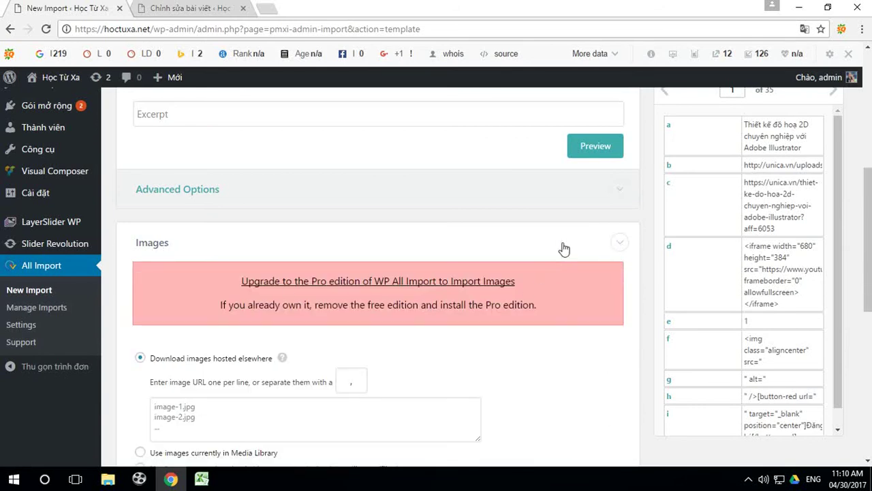
click(564, 249)
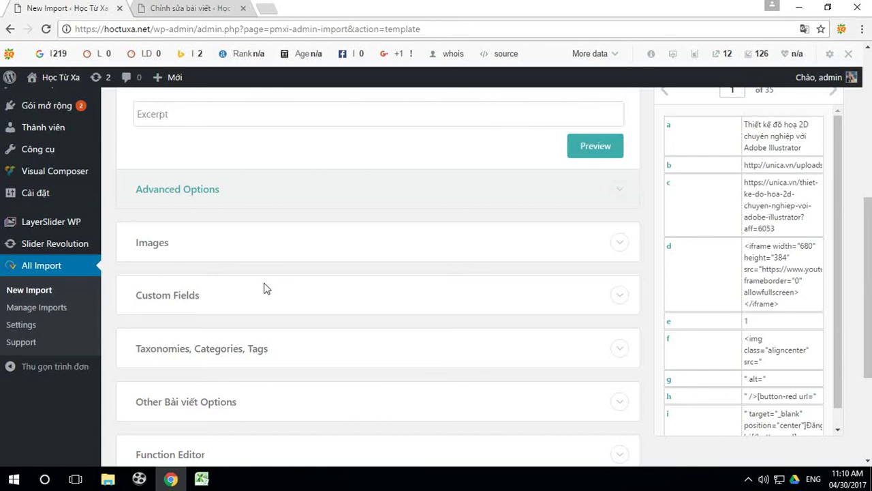
Enable the Chuyên mục taxonomy for the import with just one category per post.
click(222, 349)
scroll(204, 354, down, 1)
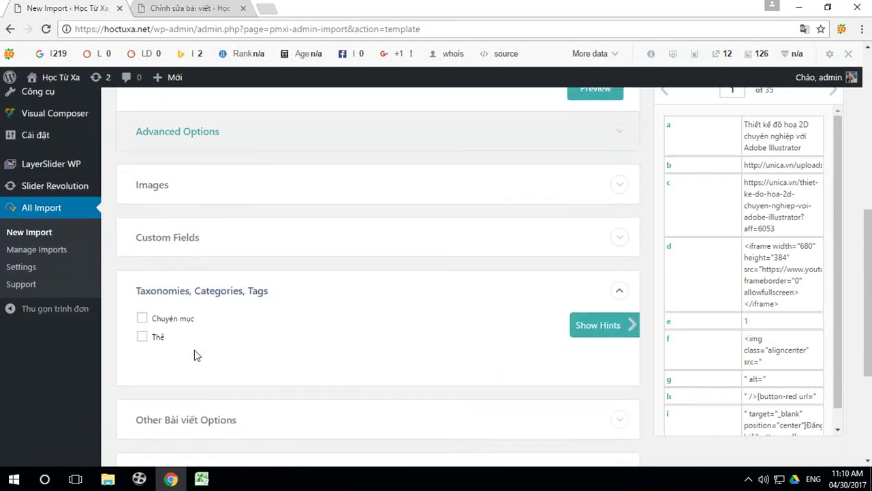
click(142, 312)
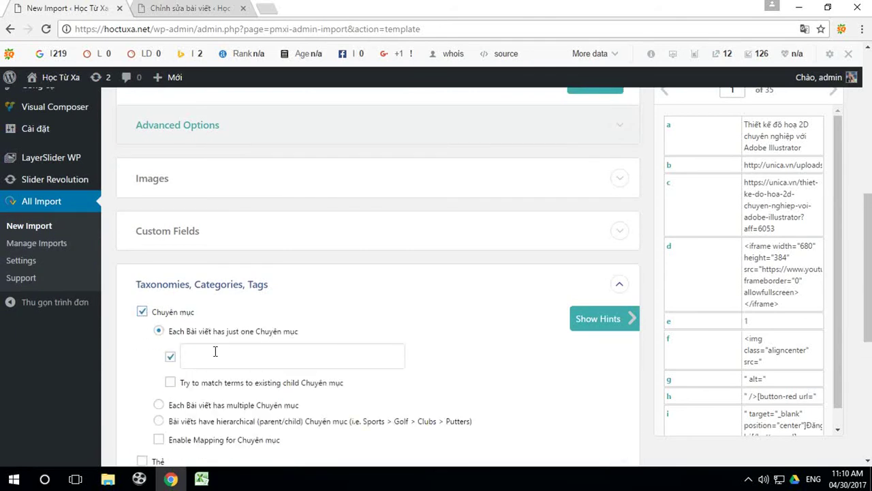
click(205, 353)
Open the site's post categories in the other browser tab and rename the Uncategorized category as Khóa học.
click(202, 10)
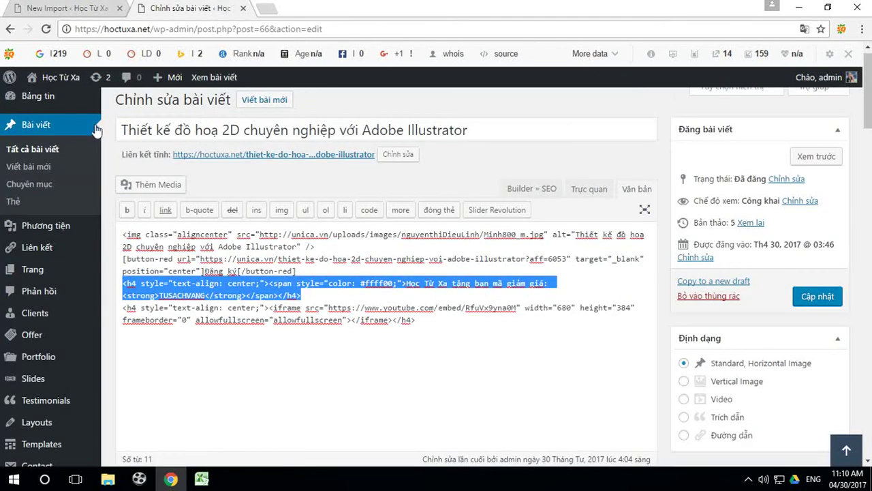
click(25, 188)
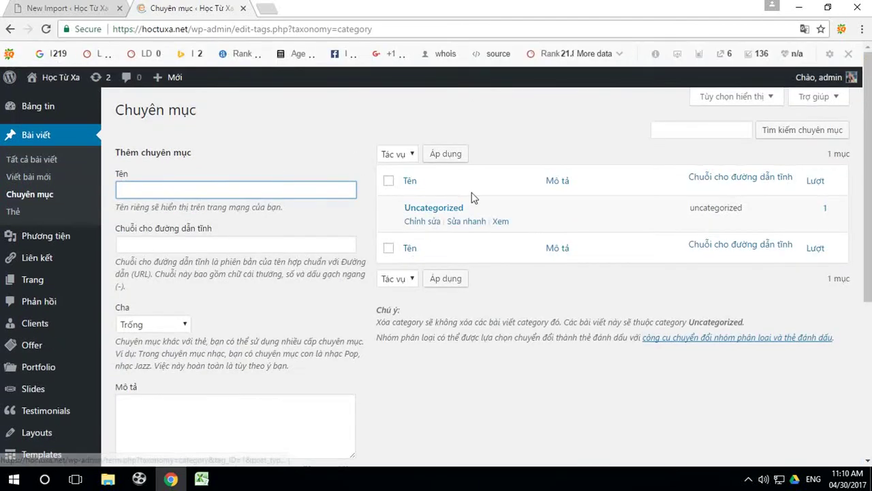
click(421, 223)
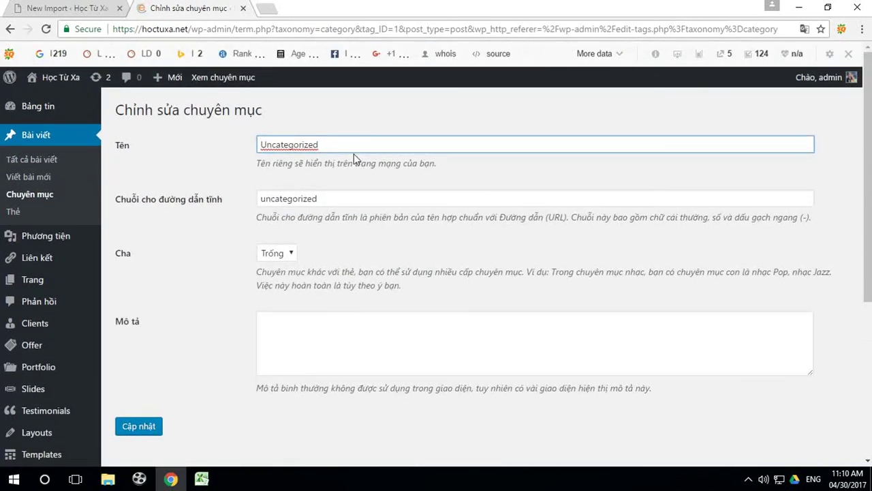
drag(351, 146, 236, 141)
text(K)
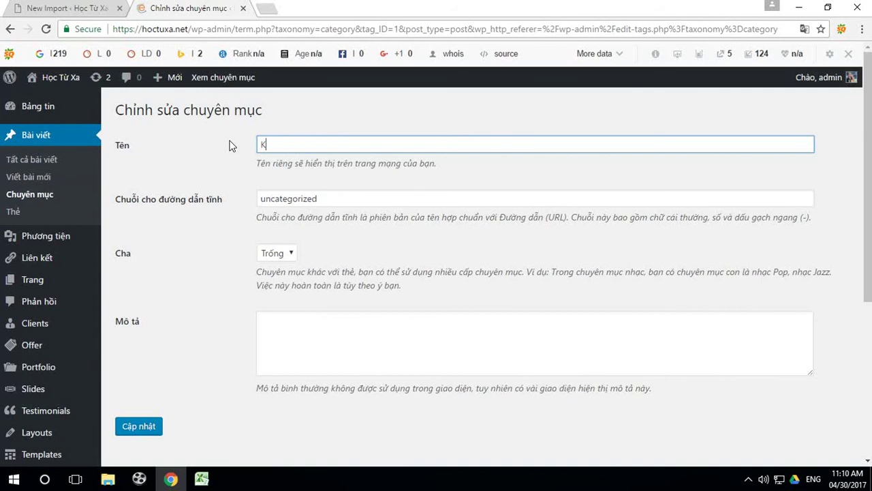
text(hoa)
key(Tab)
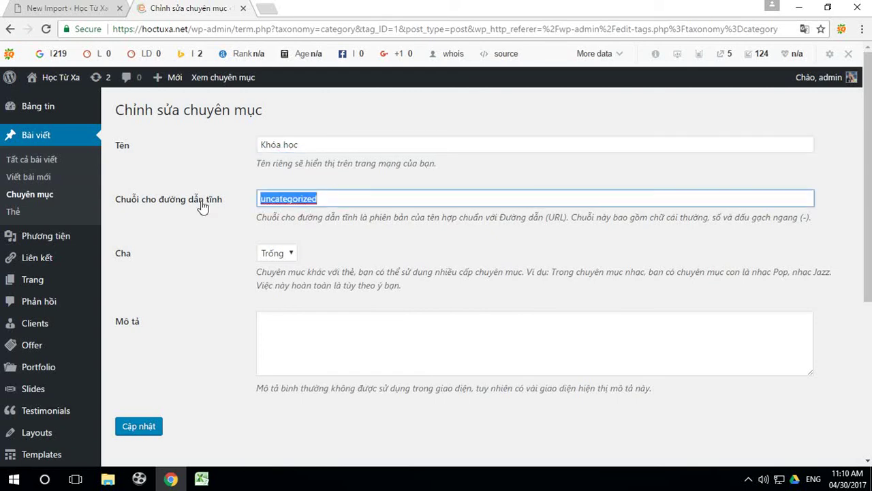
Set the category's slug to khoa-hoc and update the category.
text(h)
key(BackSpace)
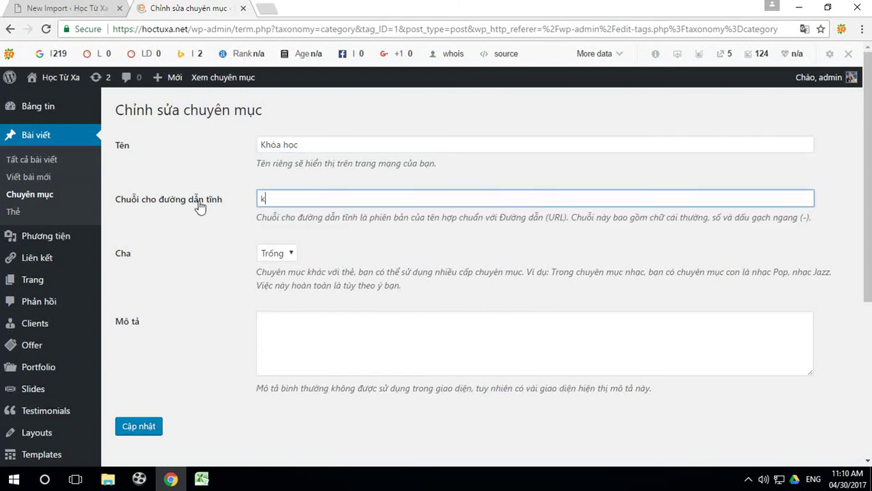
text(khoa-hoc)
click(139, 425)
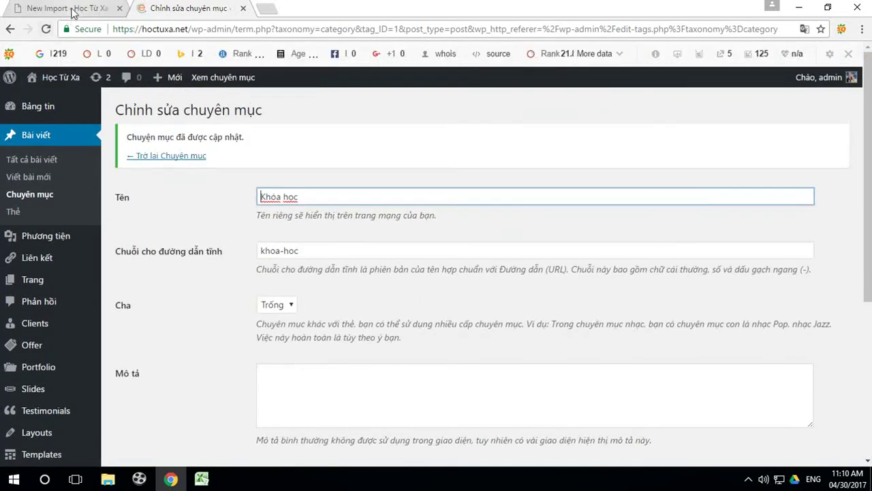
Return to the import template's browser tab and enter Khóa học as the single category for the imported posts.
click(65, 8)
click(229, 357)
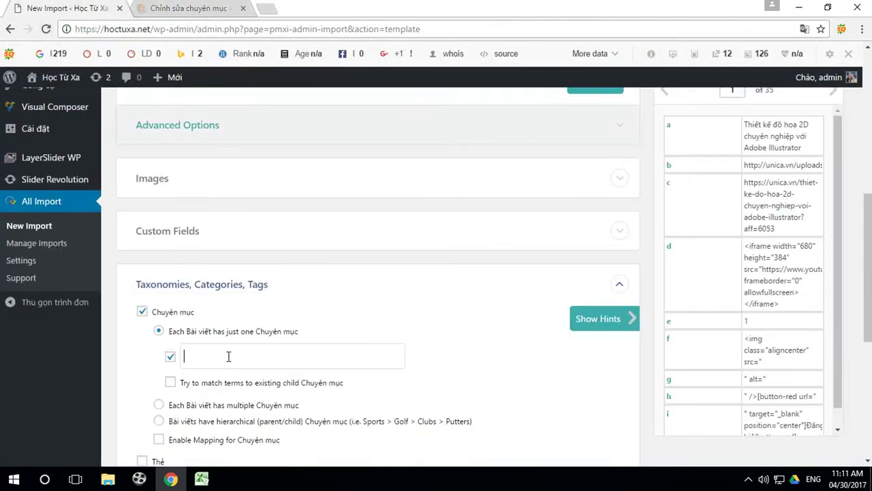
text(K)
text(hoa )
text(hoc)
Save the import settings as a template named with the owner's first name and continue to step 4.
scroll(436, 364, down, 3)
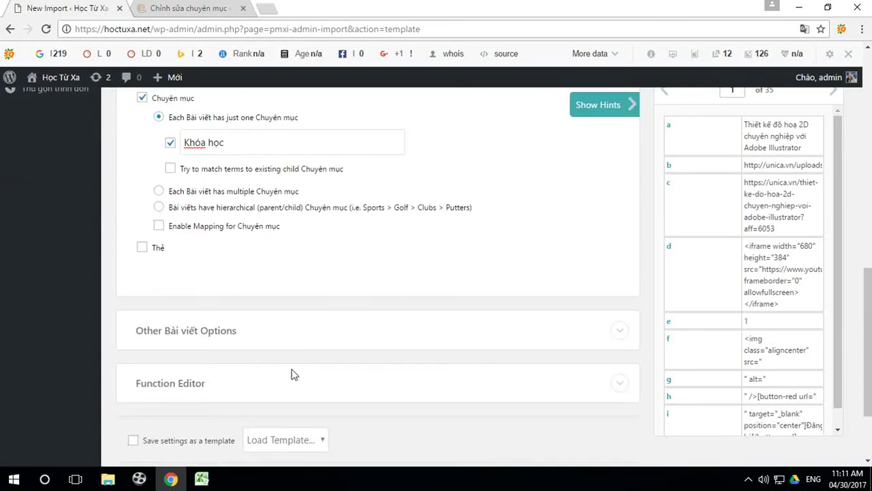
scroll(289, 374, down, 2)
click(133, 333)
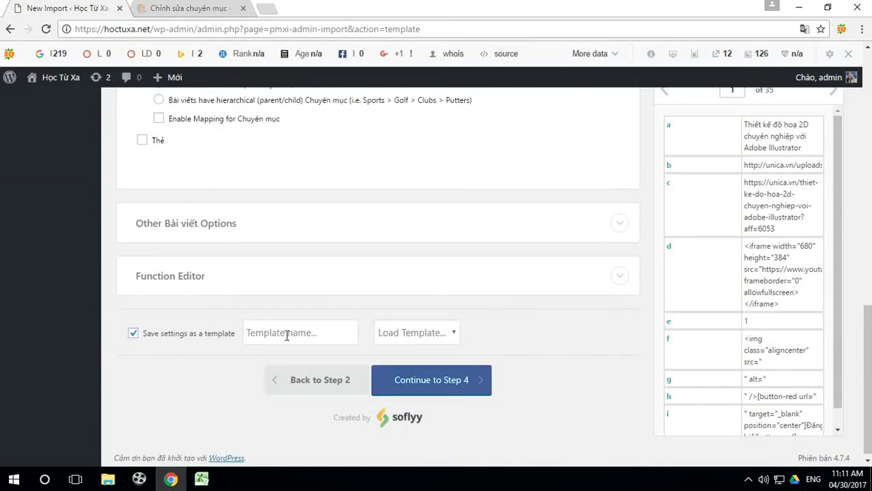
text(trung)
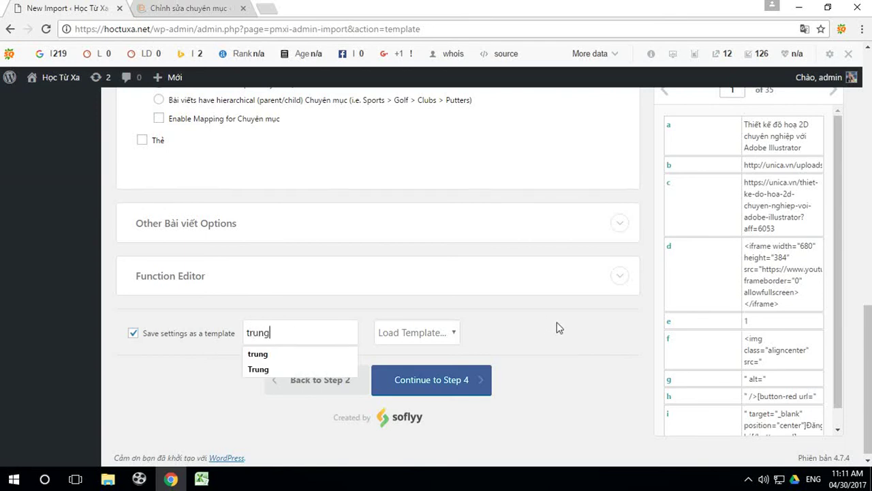
click(443, 386)
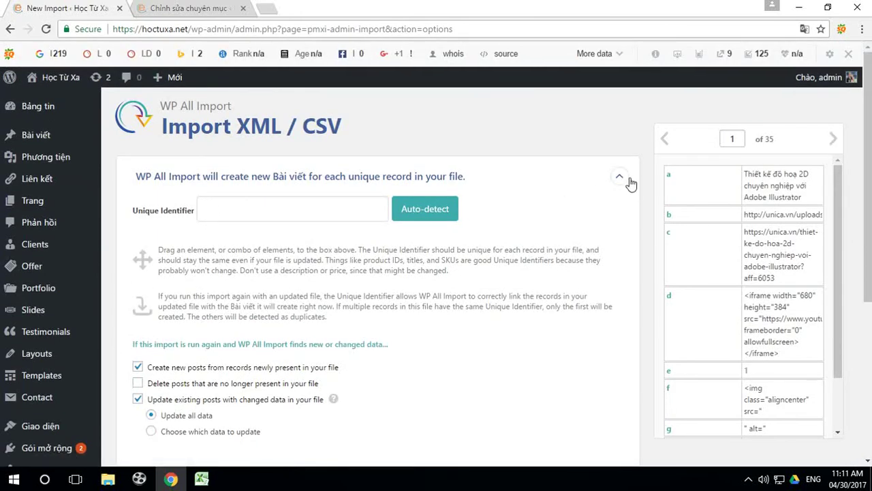
Set the import's unique identifier to the title element {a[1]}.
drag(669, 176, 340, 208)
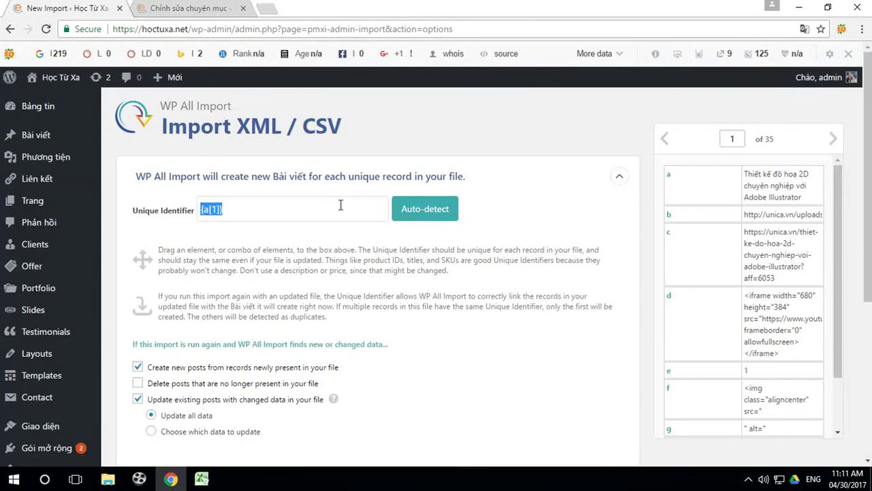
scroll(438, 321, down, 2)
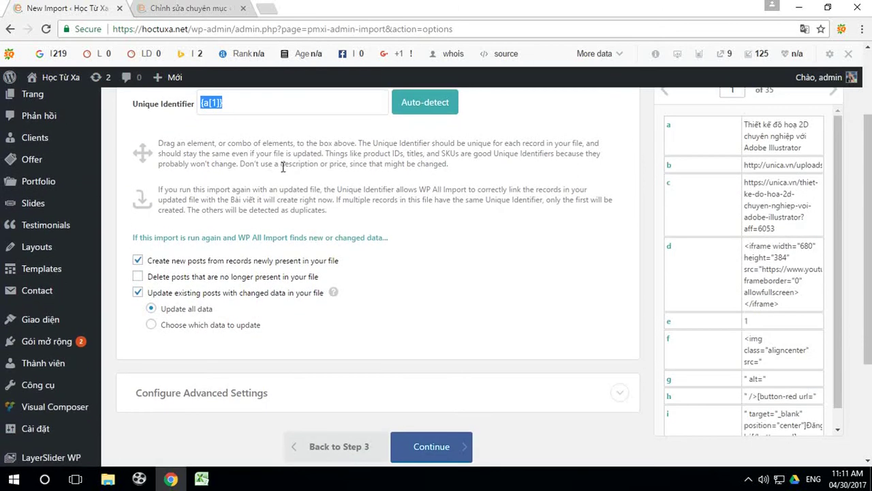
scroll(284, 169, up, 2)
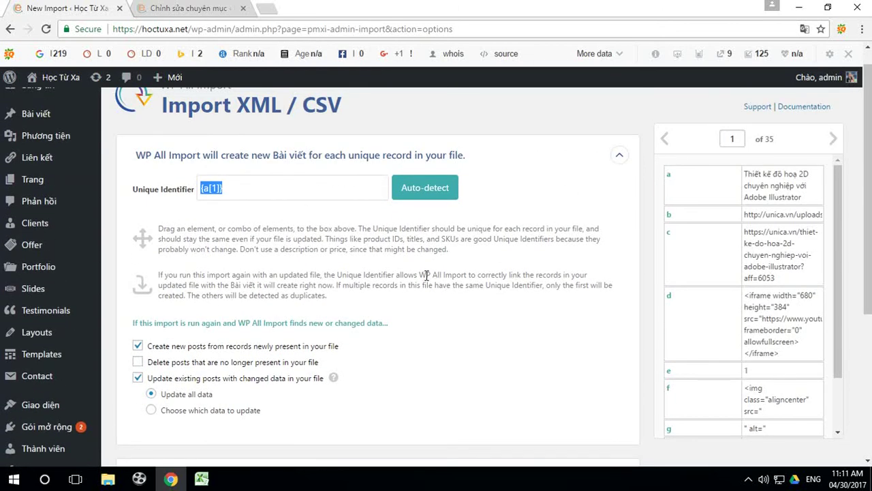
Accept the remaining record update options, then confirm and run the import of KHOA_HOC.CSV.
scroll(427, 279, down, 3)
click(437, 366)
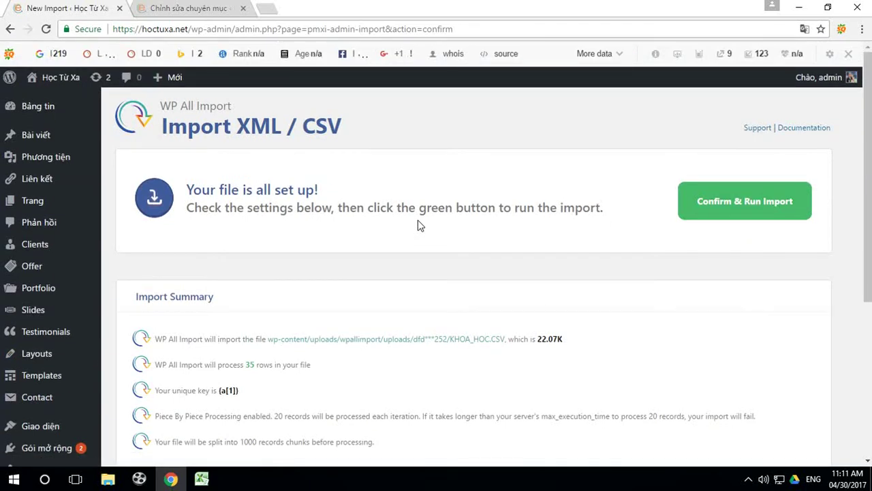
click(739, 201)
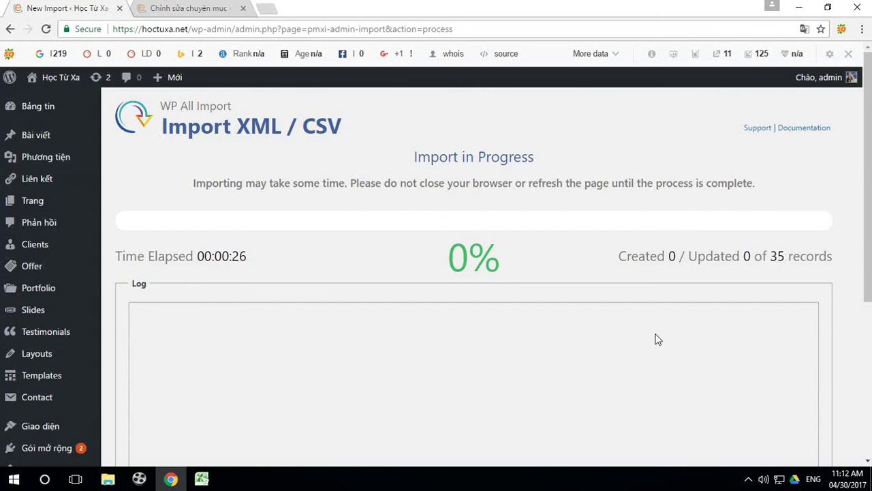
Open the site's homepage in the other browser tab to examine the latest posts, and check the import's progress.
click(209, 6)
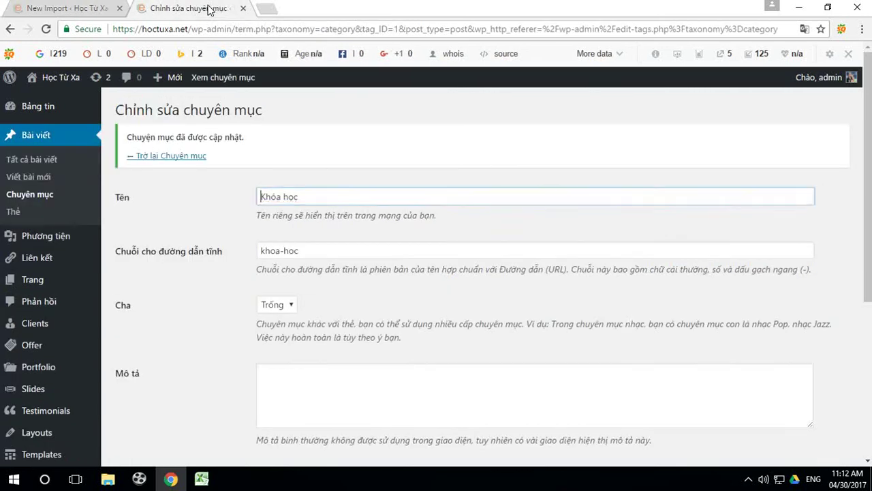
click(61, 76)
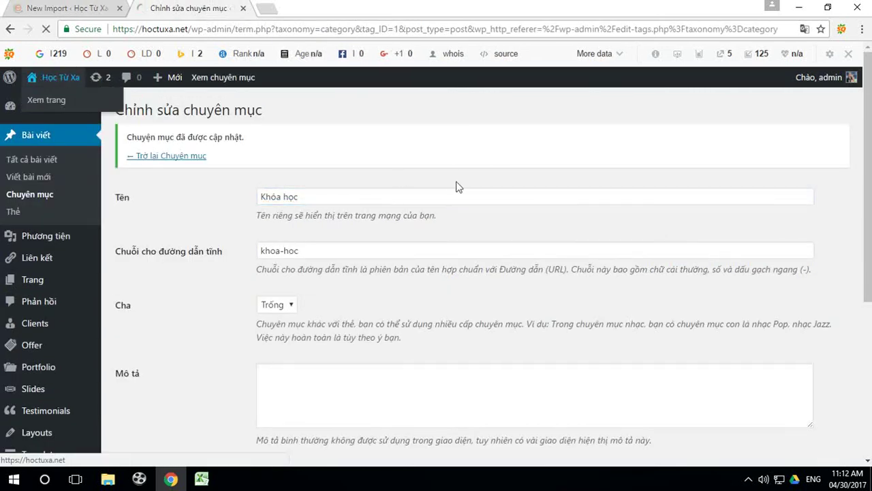
scroll(613, 267, down, 8)
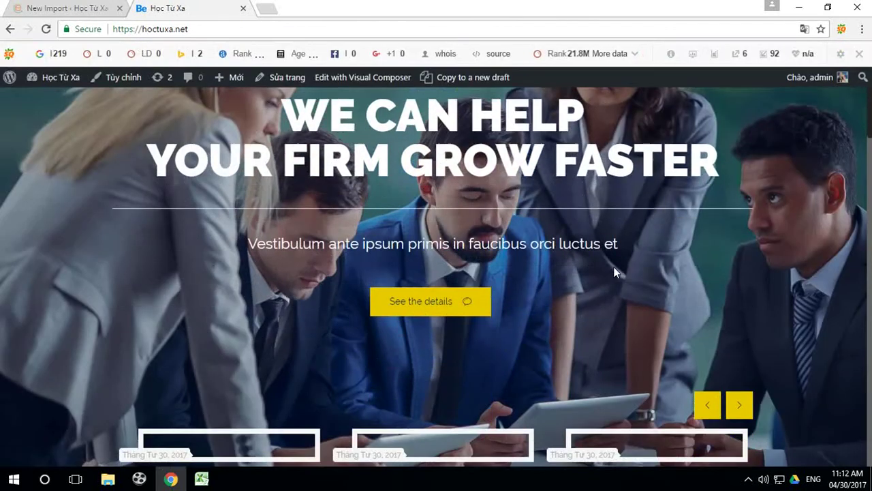
scroll(613, 266, up, 4)
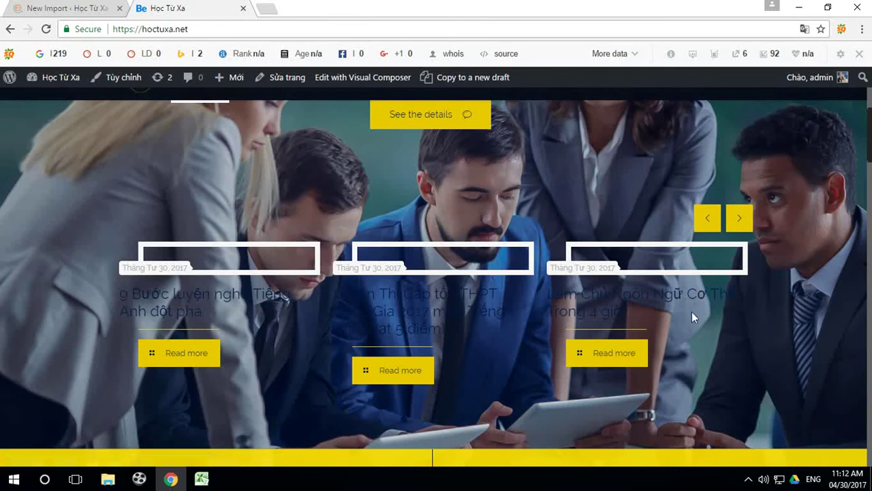
click(81, 9)
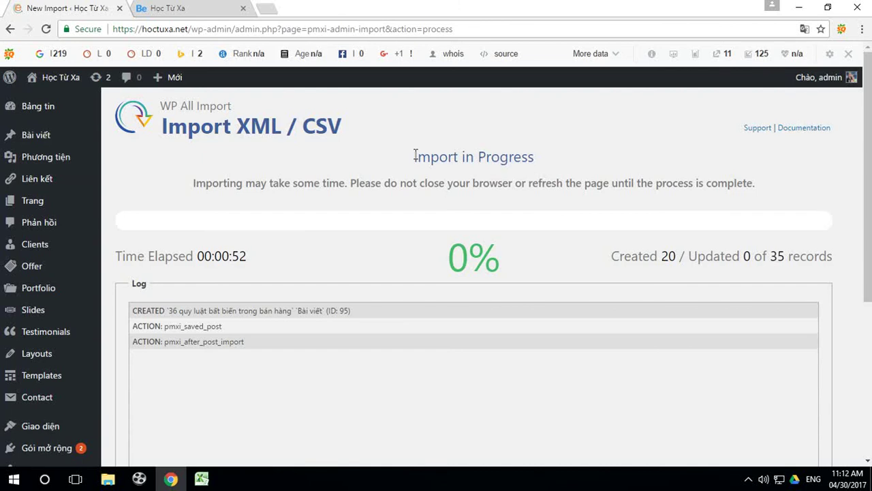
Reload the homepage to examine the newly imported course posts, and check whether the import has finished.
click(178, 8)
click(46, 29)
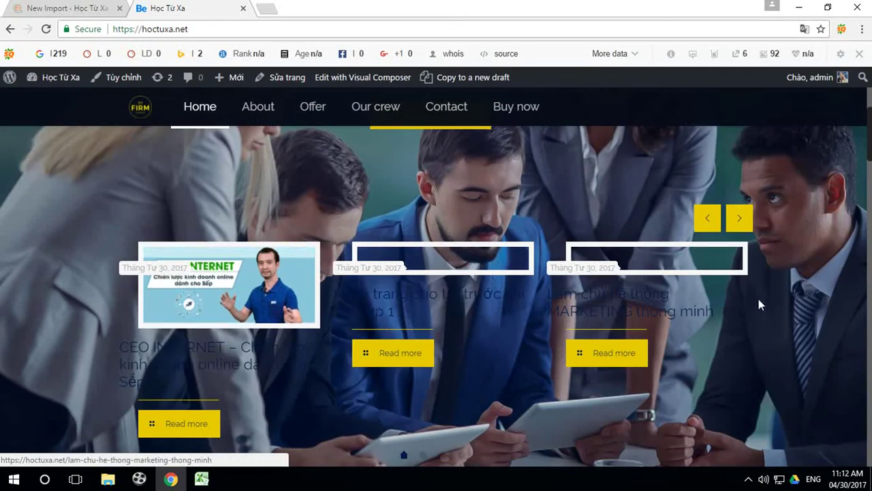
scroll(809, 310, up, 5)
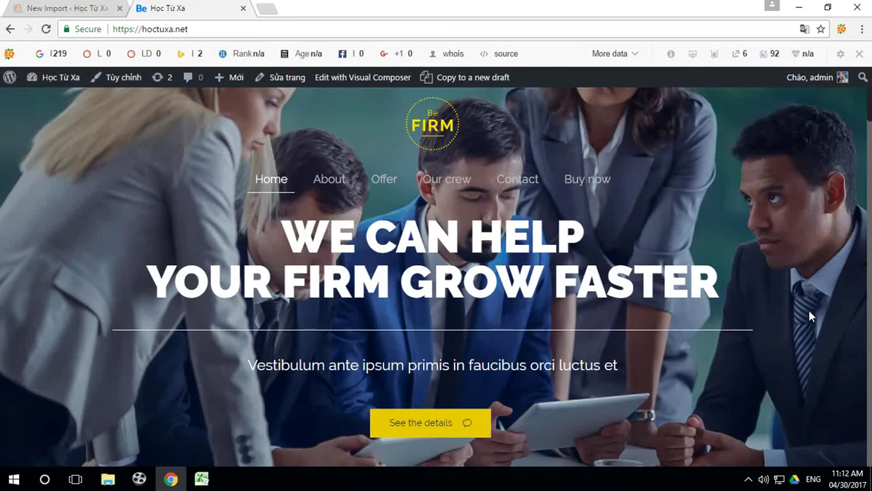
scroll(809, 310, down, 5)
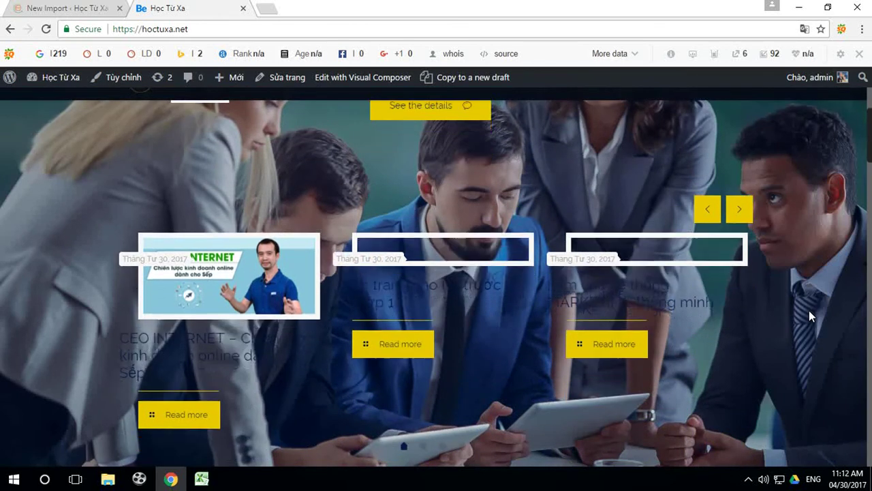
scroll(809, 310, down, 10)
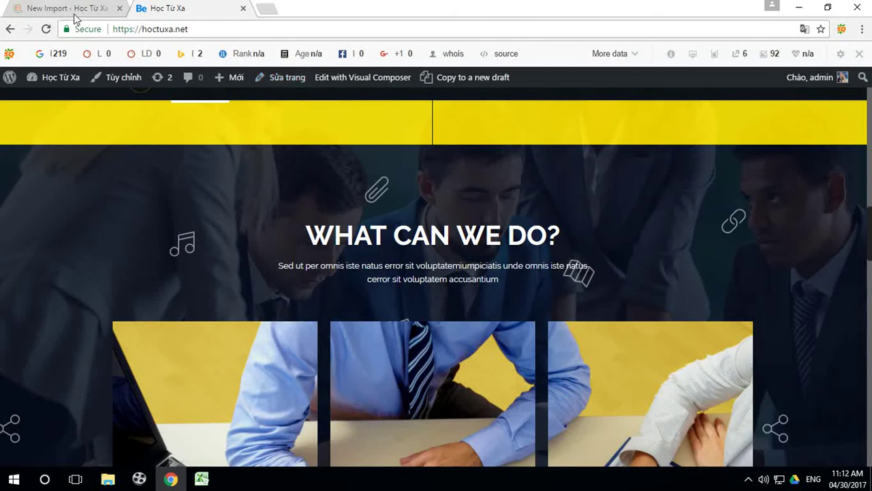
click(74, 15)
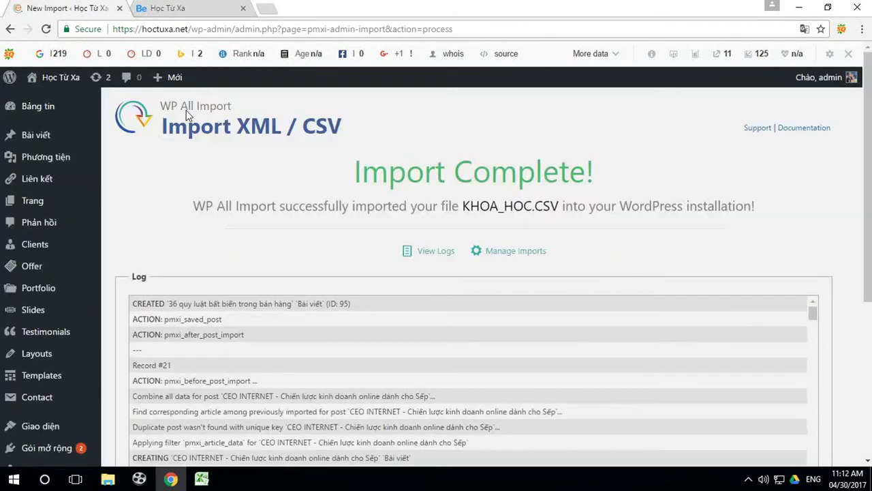
Return to the homepage's latest posts and refresh the page once more.
click(191, 8)
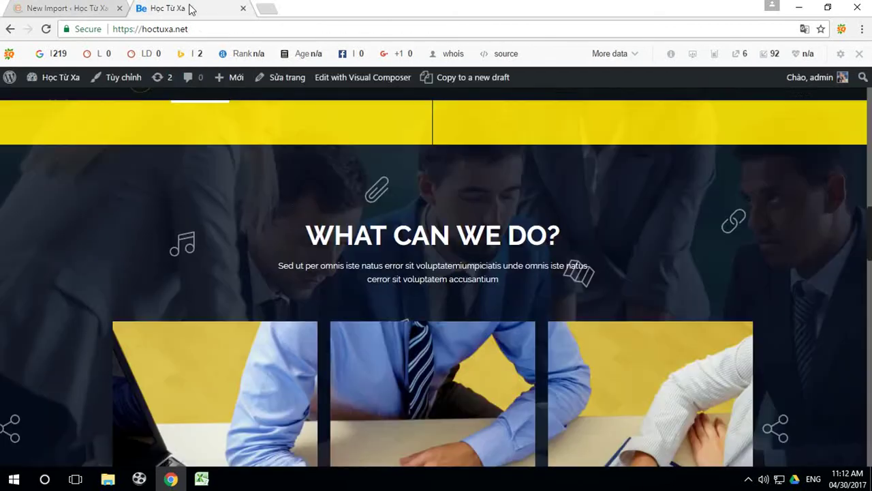
scroll(274, 196, down, 10)
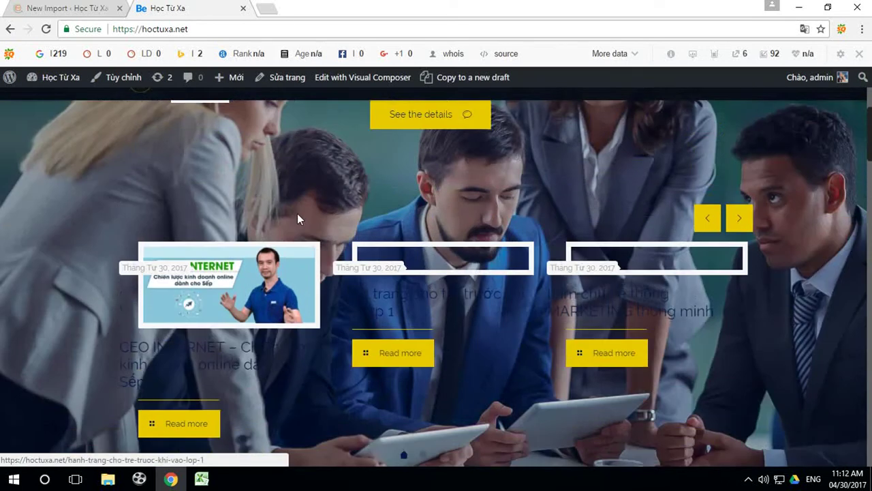
click(46, 29)
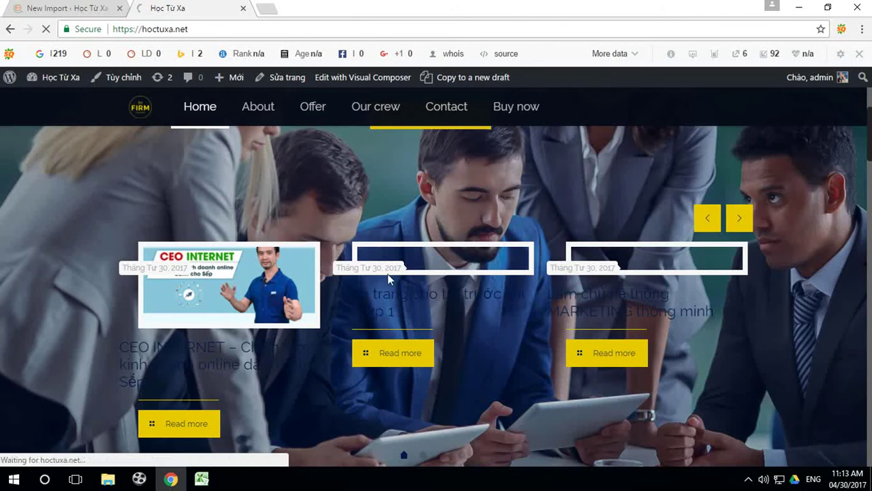
Open the imported CEO INTERNET course post and examine its title, featured image and banner.
click(234, 288)
scroll(563, 272, down, 5)
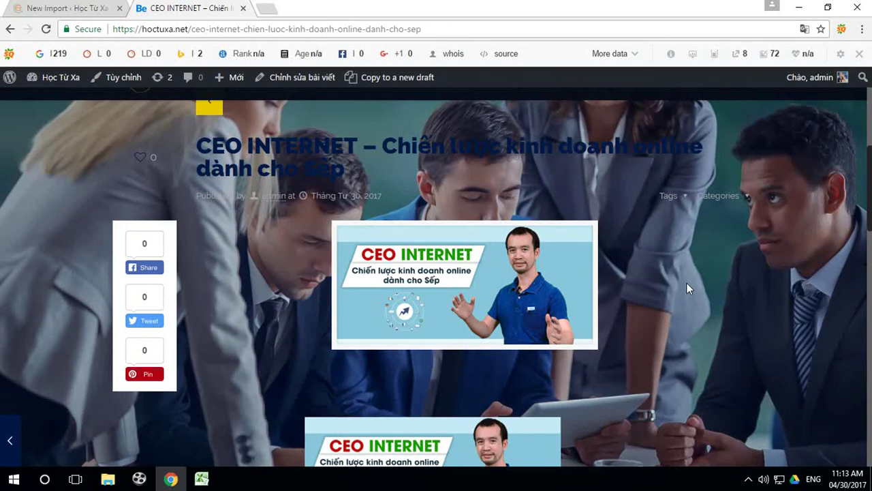
scroll(686, 282, down, 1)
scroll(686, 282, up, 2)
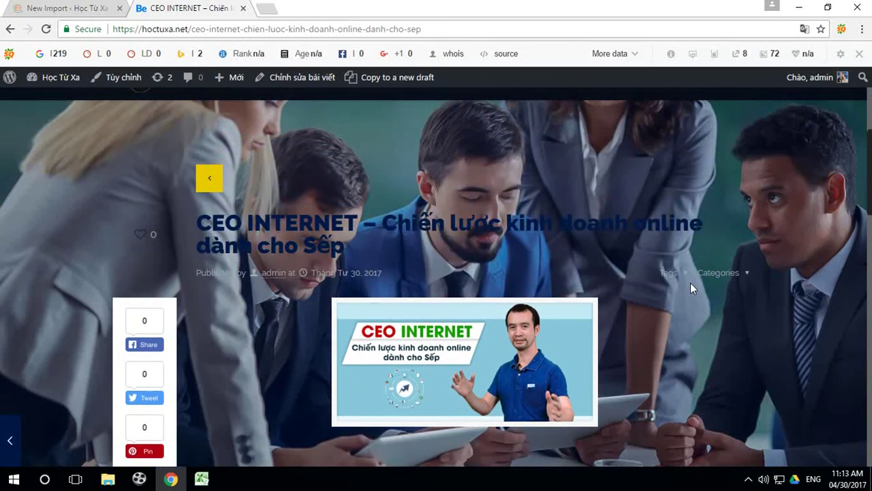
scroll(691, 286, up, 3)
scroll(690, 286, down, 3)
scroll(435, 347, down, 3)
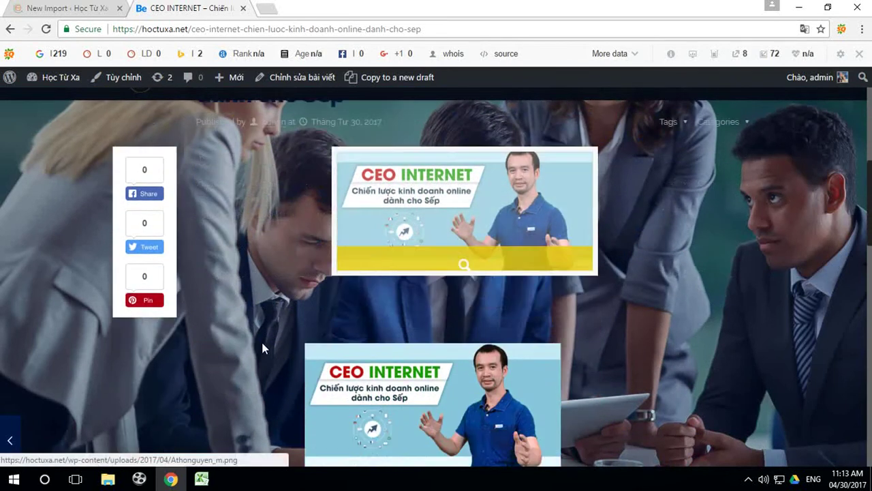
scroll(224, 222, up, 2)
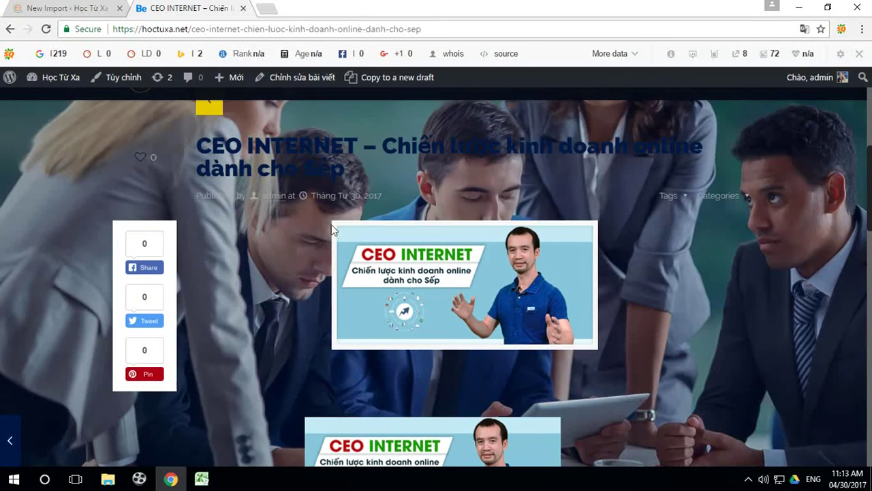
Examine the CEO INTERNET post's registration button, discount code, embedded video and related posts.
scroll(672, 300, down, 1)
scroll(671, 300, down, 5)
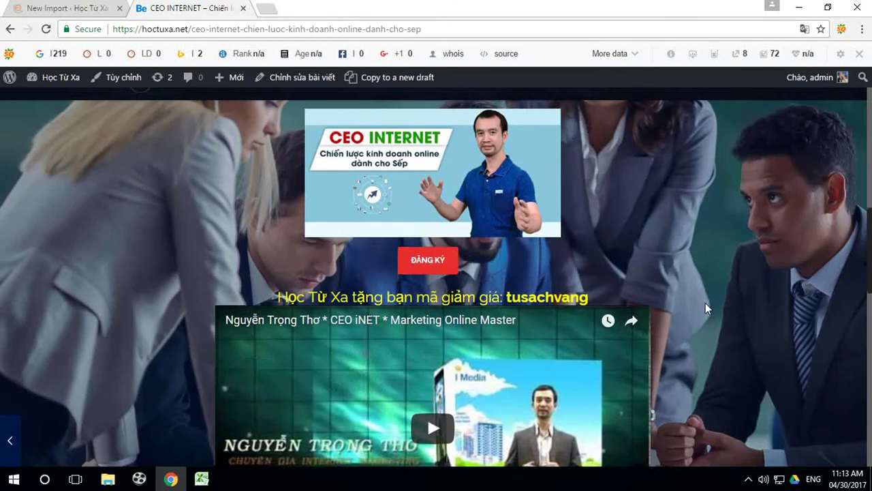
scroll(656, 292, up, 1)
scroll(655, 291, down, 2)
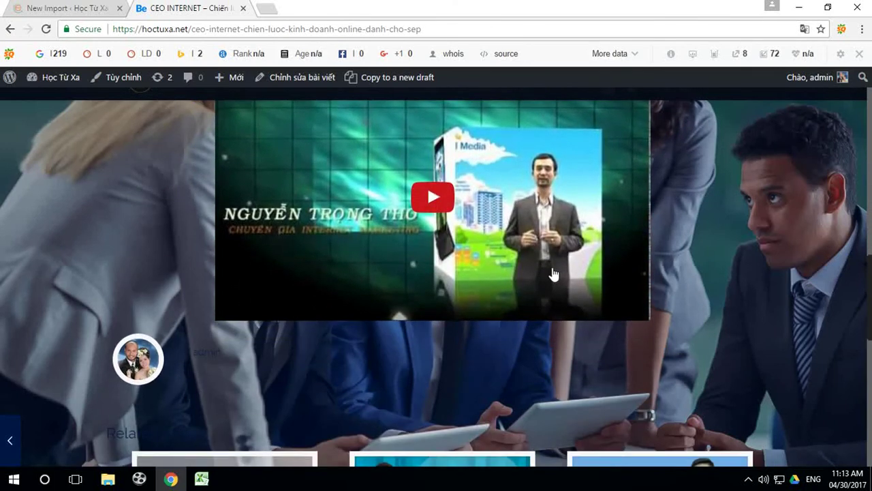
scroll(689, 282, up, 1)
scroll(689, 282, down, 5)
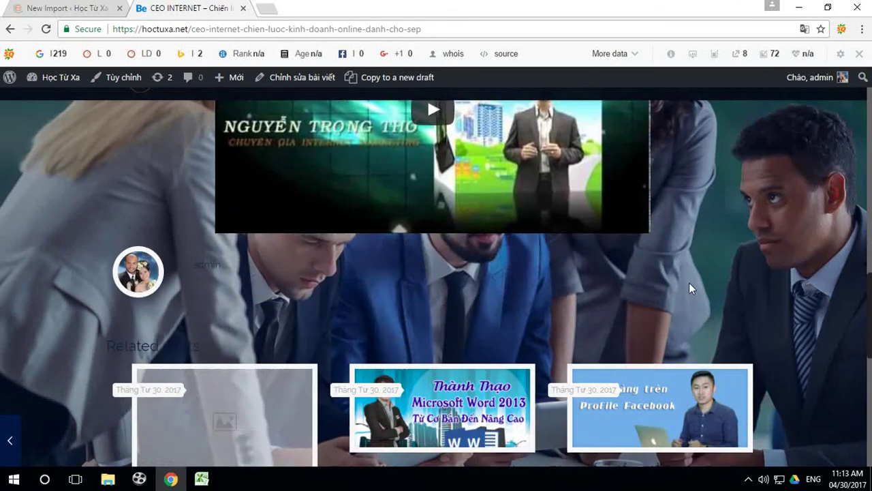
scroll(688, 284, down, 2)
scroll(691, 283, up, 4)
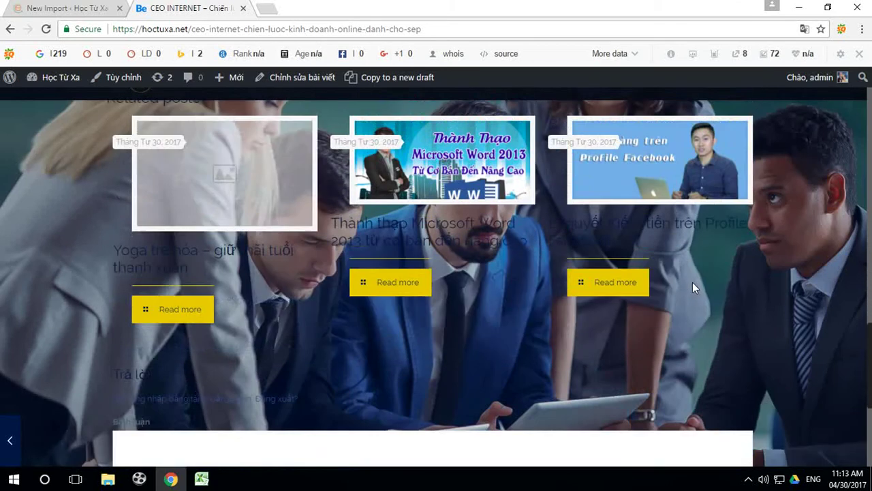
scroll(368, 252, up, 2)
Go to the admin dashboard's Auto Post Thumbnail settings and generate featured thumbnails for the published posts.
mouse_move(35, 86)
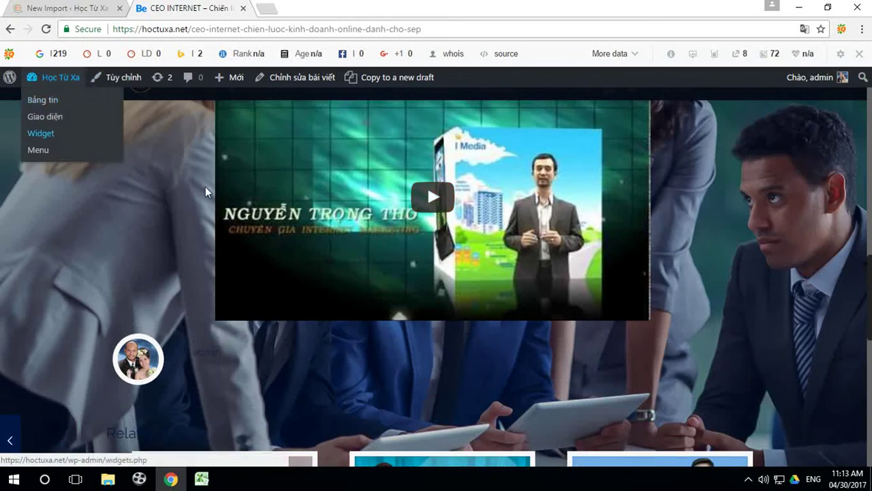
scroll(461, 318, down, 4)
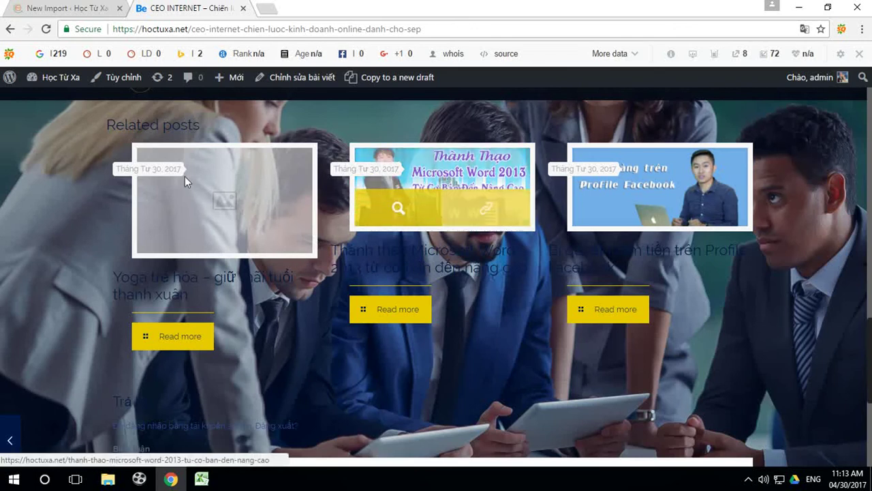
click(35, 114)
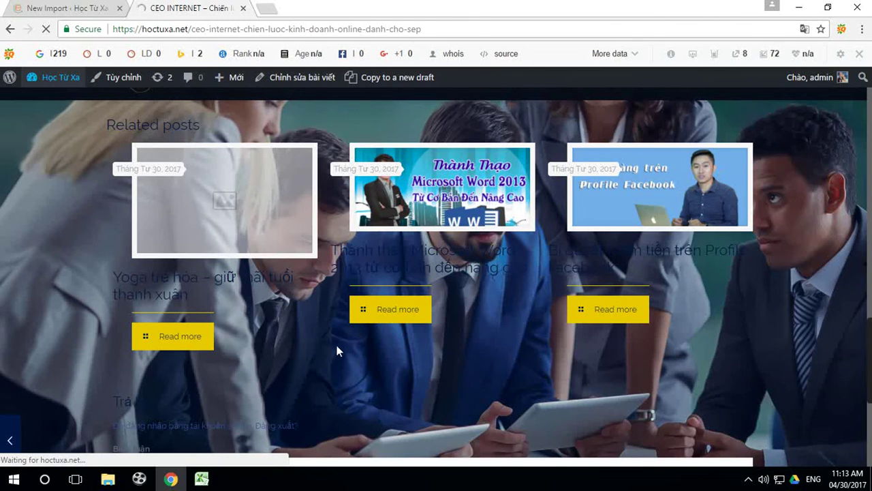
scroll(205, 279, down, 3)
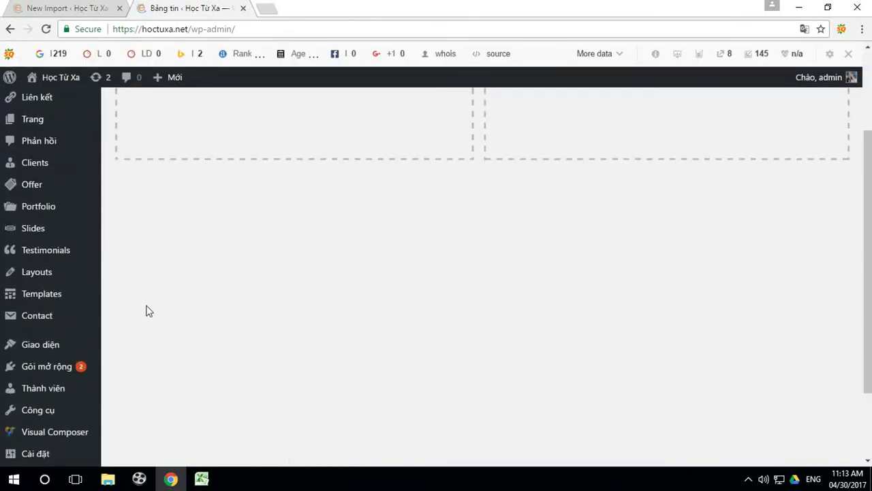
mouse_move(38, 370)
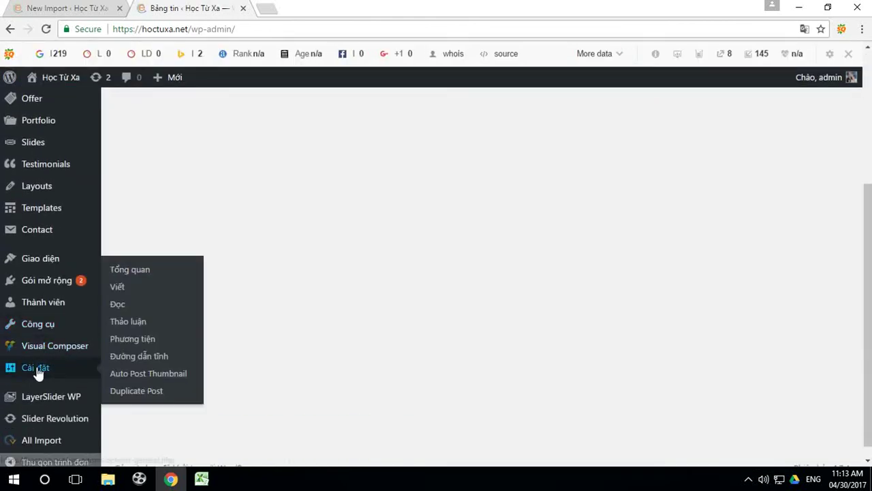
click(139, 376)
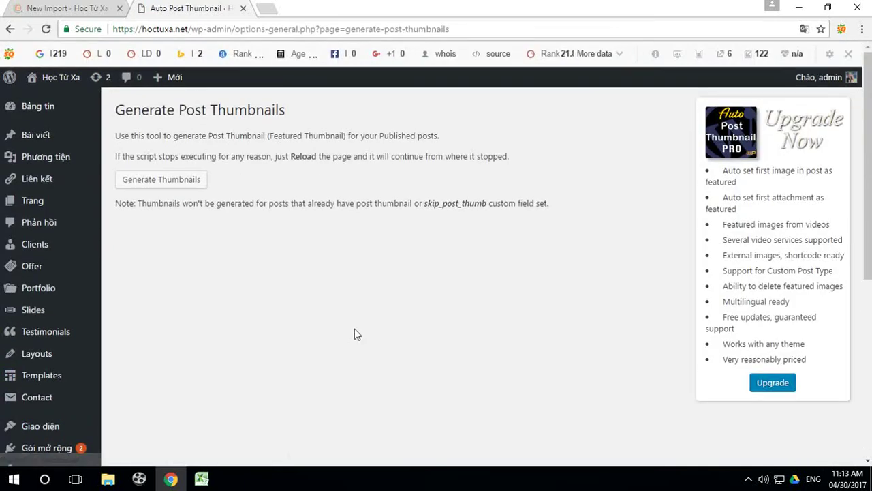
click(162, 180)
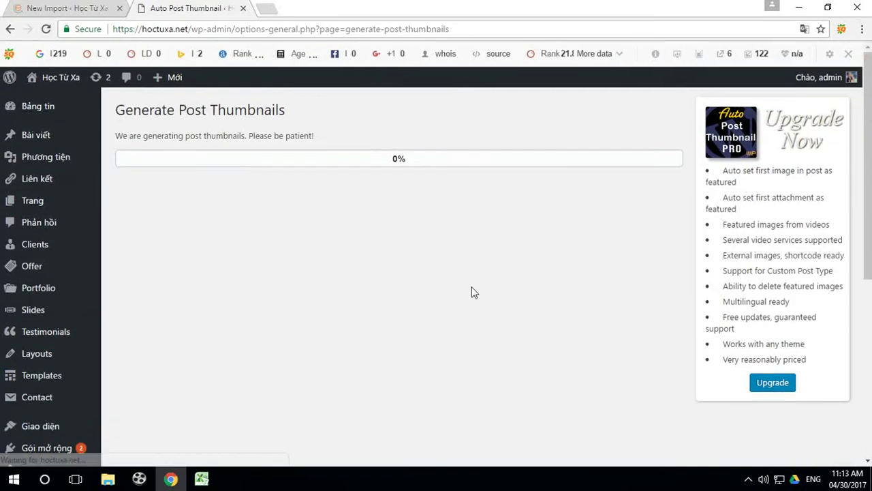
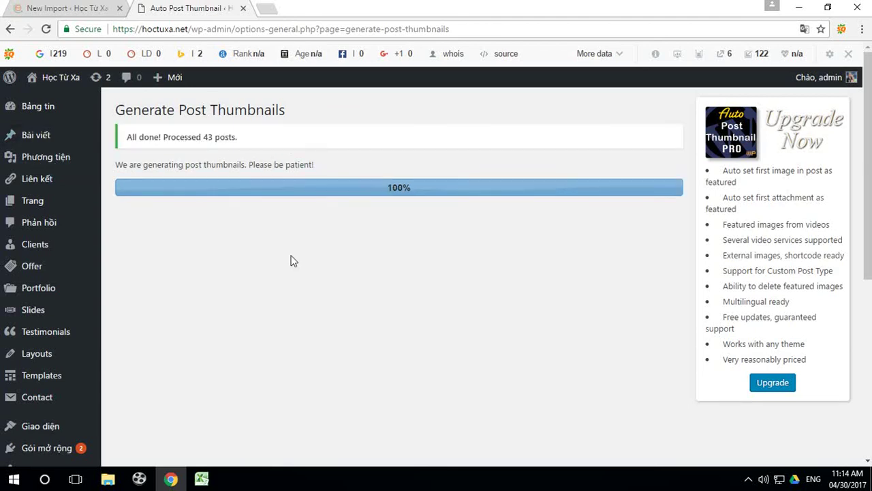
View the homepage's latest posts to check their featured images, and reload the page.
click(60, 79)
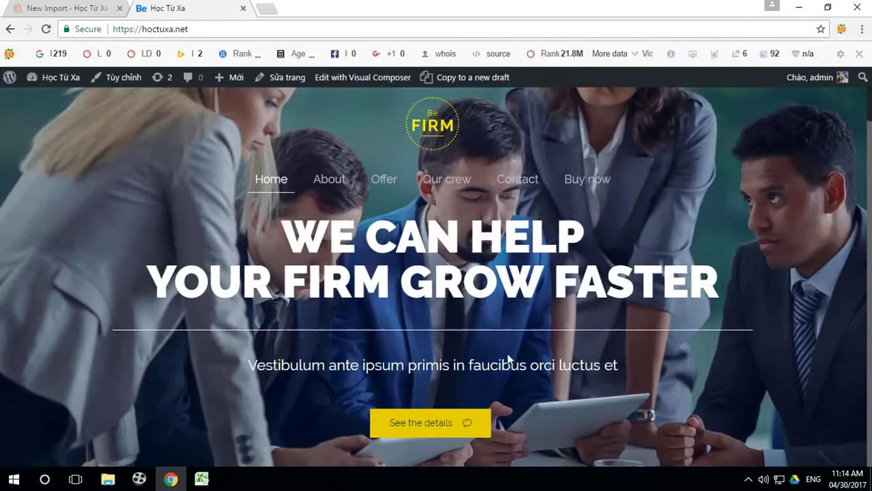
scroll(545, 339, down, 10)
scroll(558, 317, up, 3)
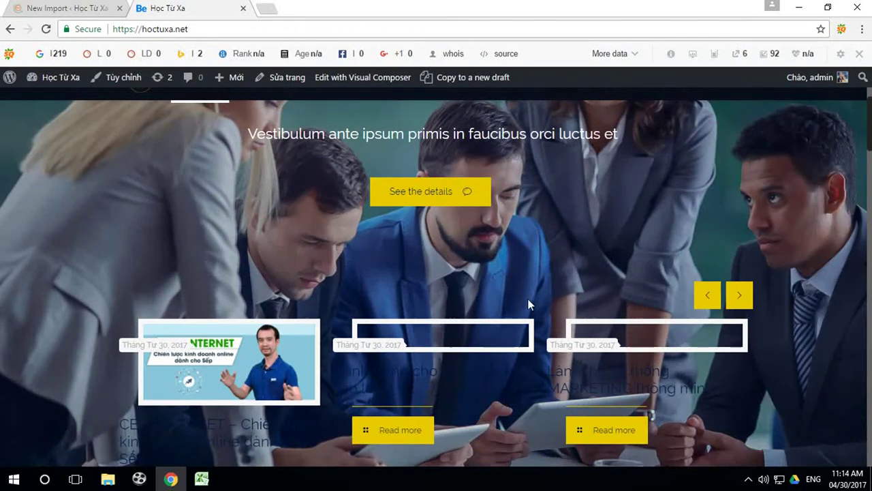
scroll(689, 341, down, 2)
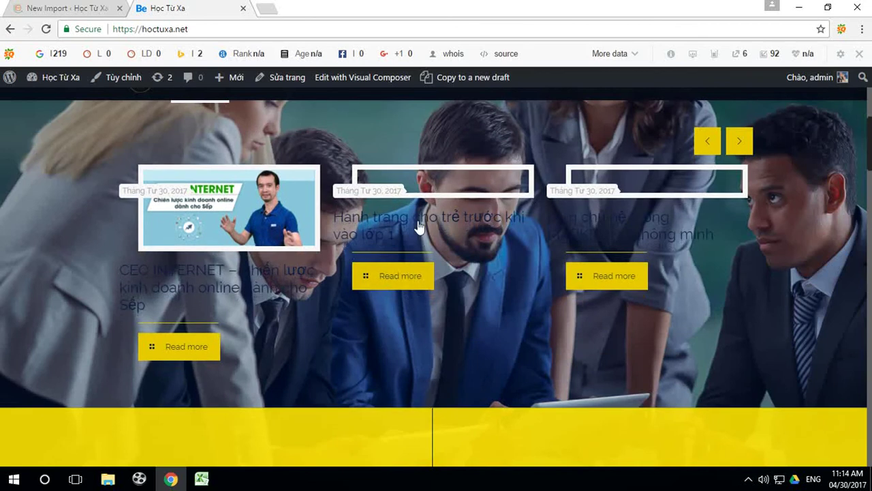
click(47, 30)
Open the post "Hành trang cho trẻ trước khi vào lớp 1" and examine its content, video and related posts.
click(457, 217)
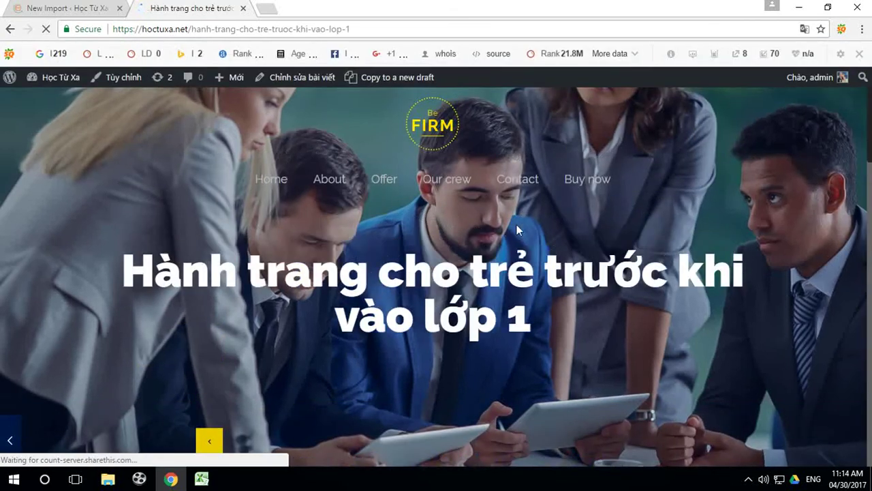
scroll(544, 233, down, 10)
scroll(519, 225, down, 5)
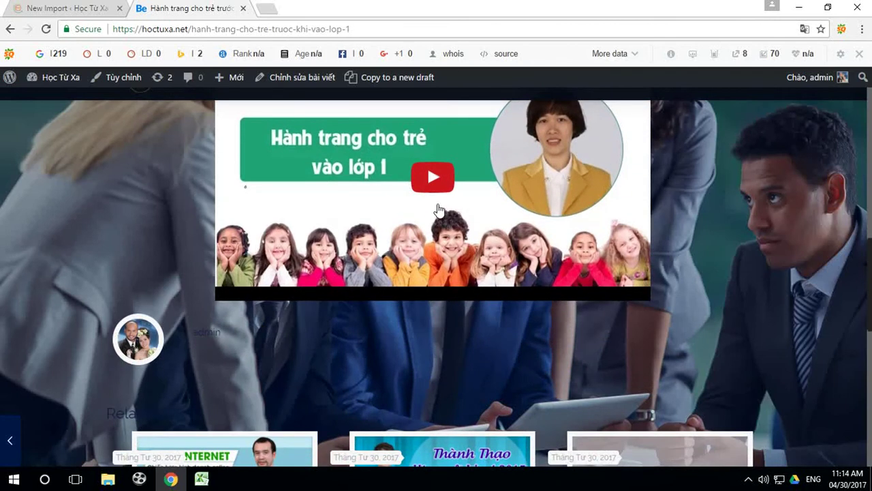
scroll(715, 305, down, 5)
scroll(719, 297, up, 2)
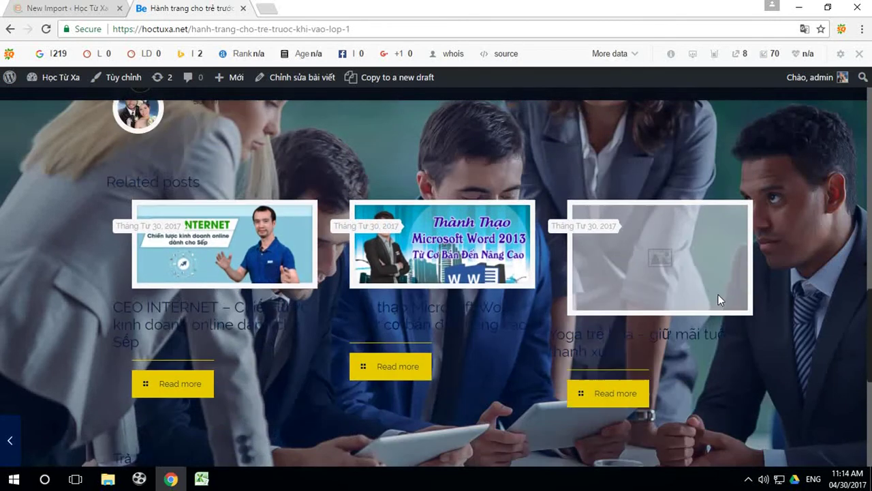
Open the post "Hành trang cho trẻ trước khi vào lớp 1" for editing and switch its content to visual mode.
scroll(702, 251, up, 5)
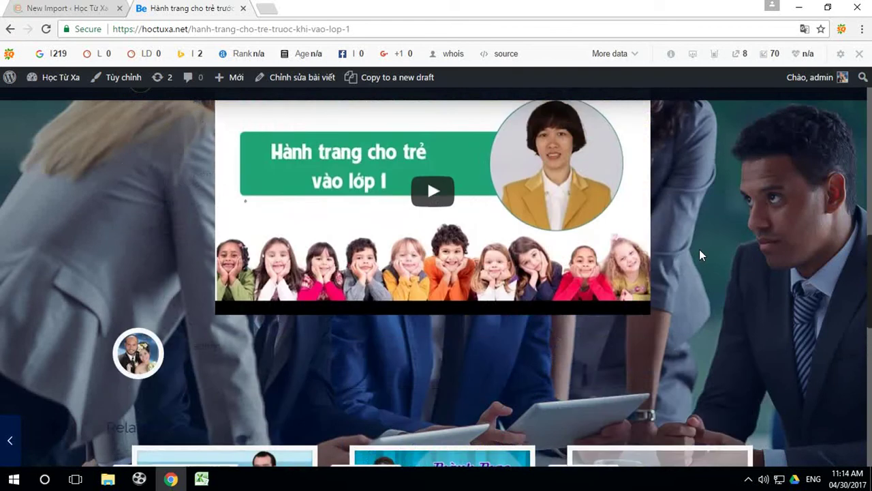
scroll(693, 242, down, 3)
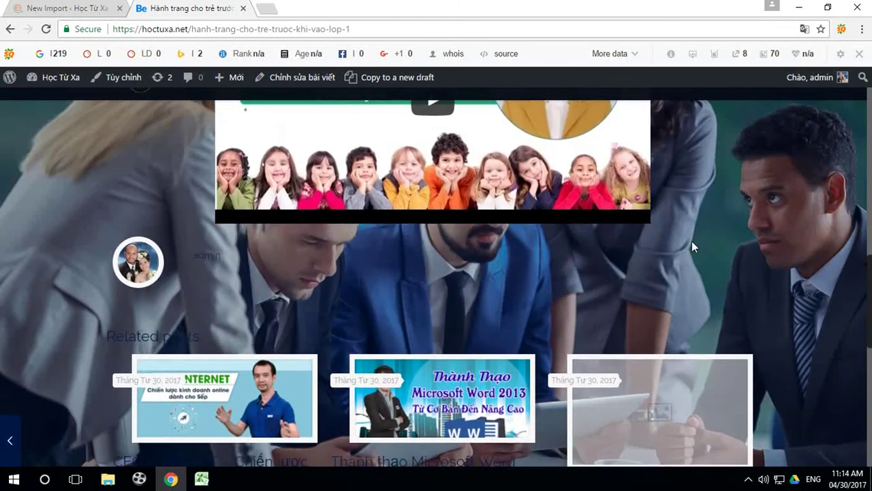
scroll(692, 241, up, 6)
scroll(690, 239, up, 5)
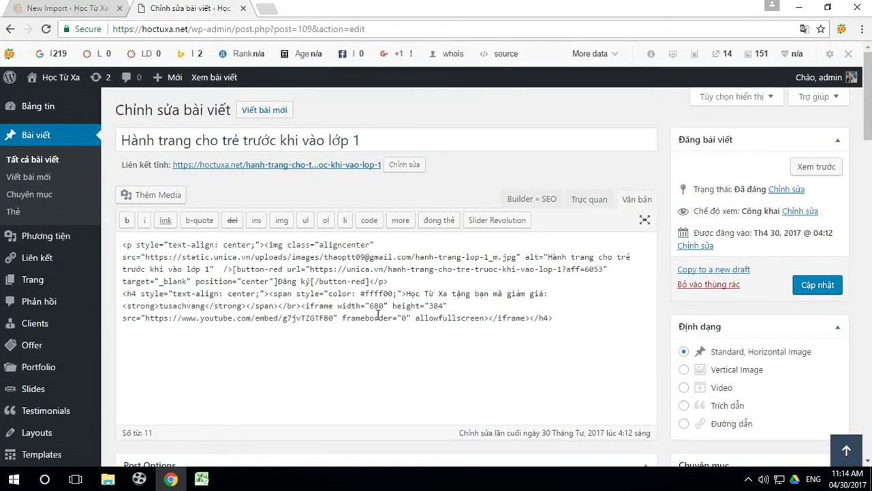
click(590, 200)
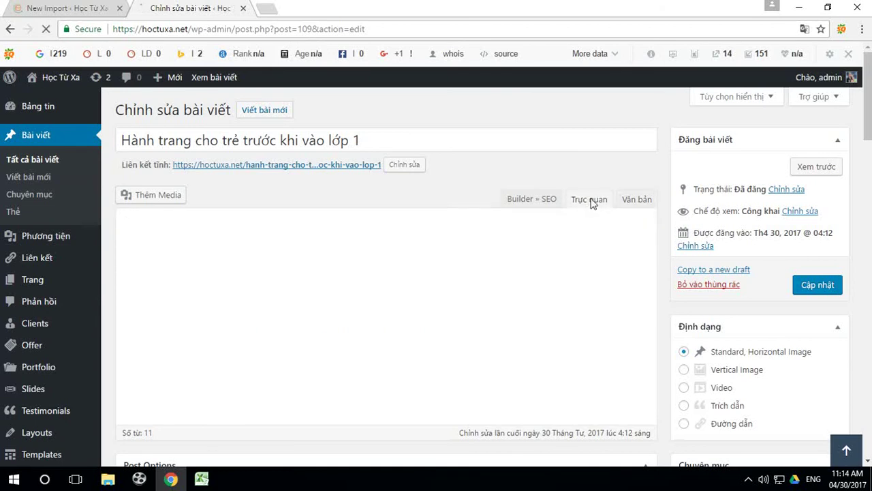
Save the course image in the post content to the Desktop as hanh-trang-lop-1_m.jpg.
scroll(419, 276, down, 1)
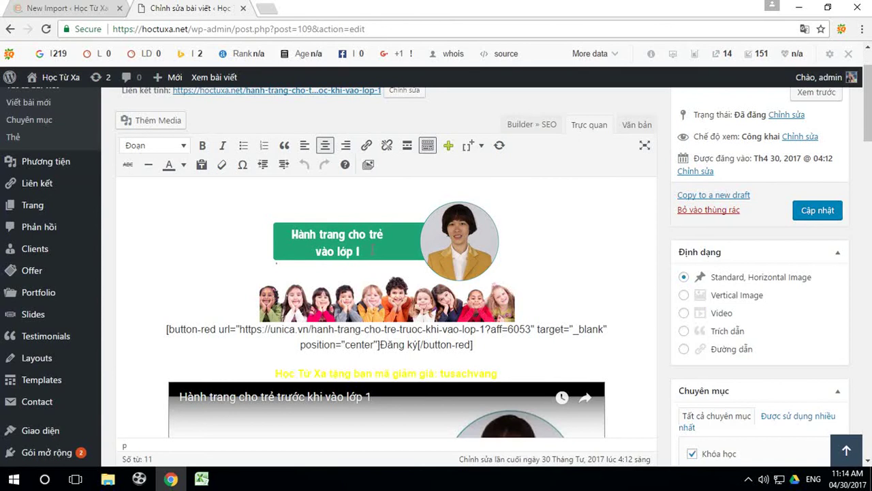
right_click(372, 251)
click(414, 55)
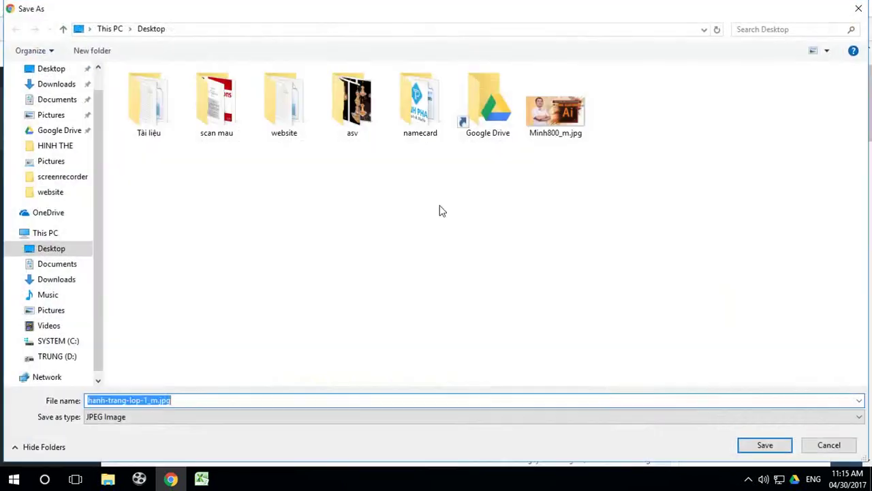
click(743, 444)
Upload hanh-trang-lop-1_m.jpg from the Desktop, set it as the post's featured image and update the post.
scroll(815, 348, down, 4)
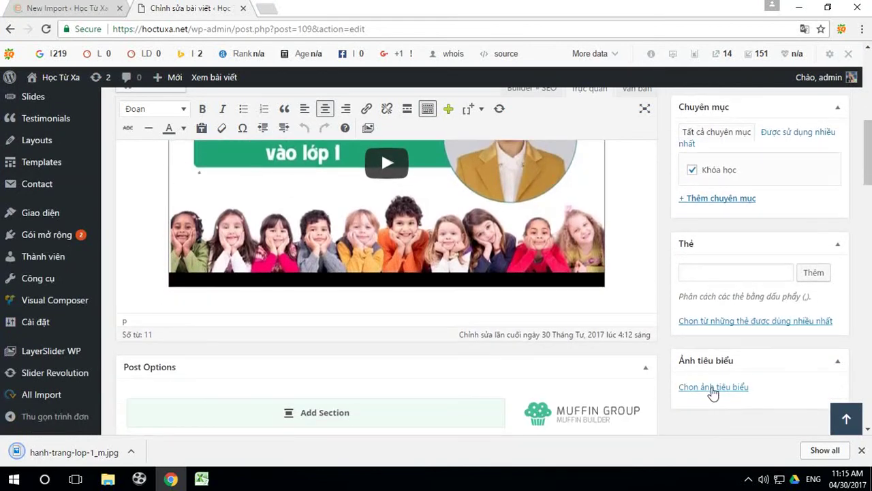
click(713, 387)
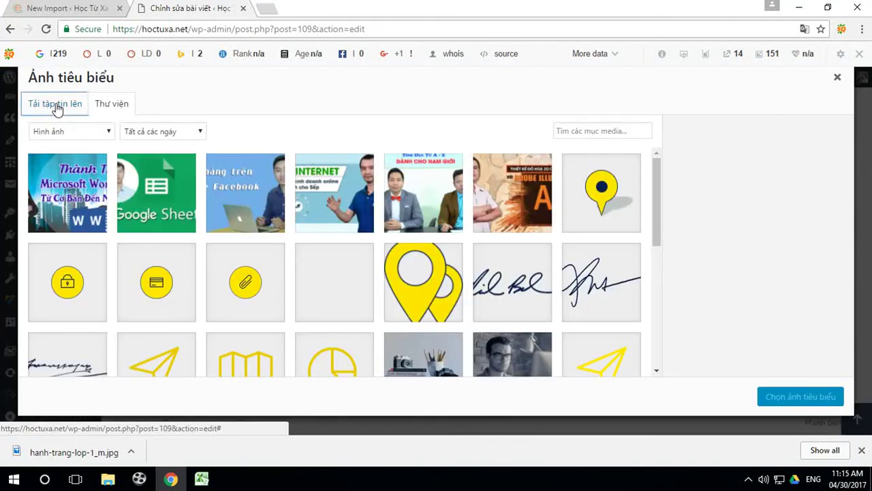
click(57, 109)
click(448, 270)
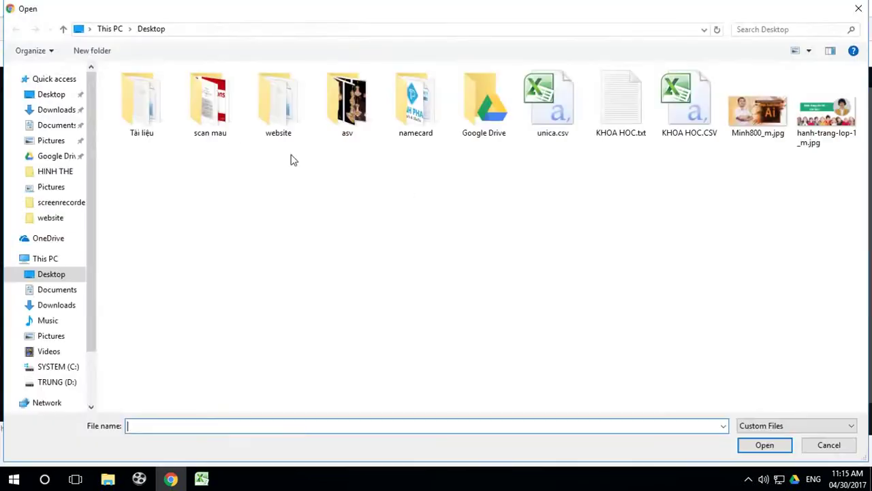
click(833, 116)
click(768, 446)
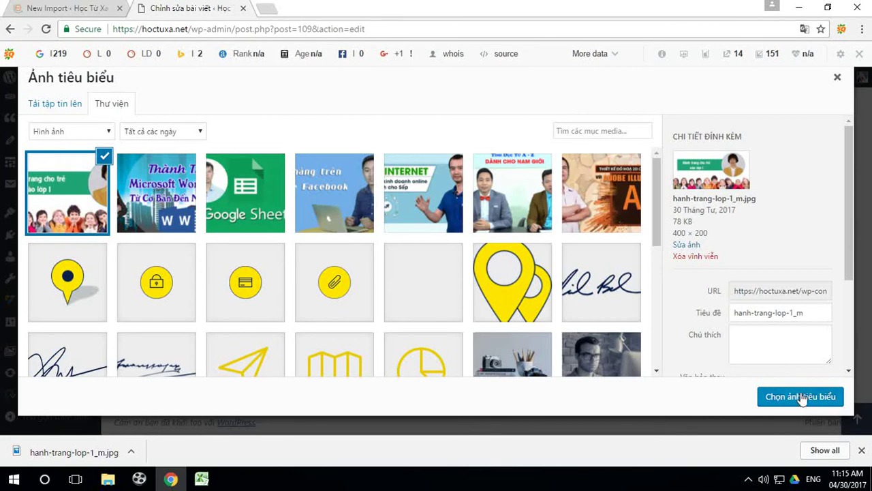
click(776, 394)
scroll(790, 300, down, 2)
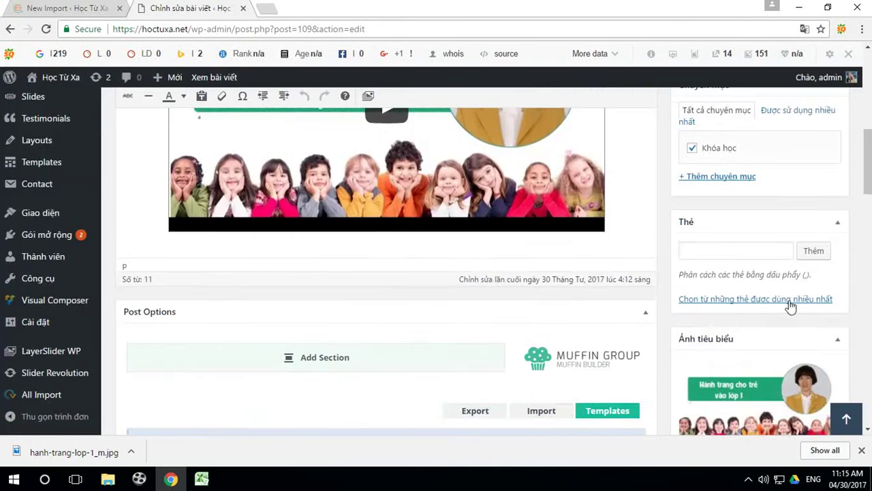
scroll(804, 365, up, 8)
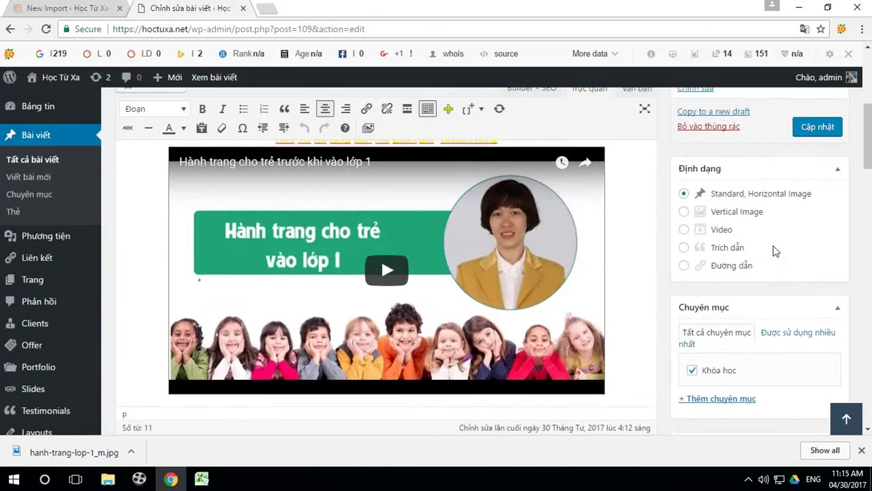
click(820, 235)
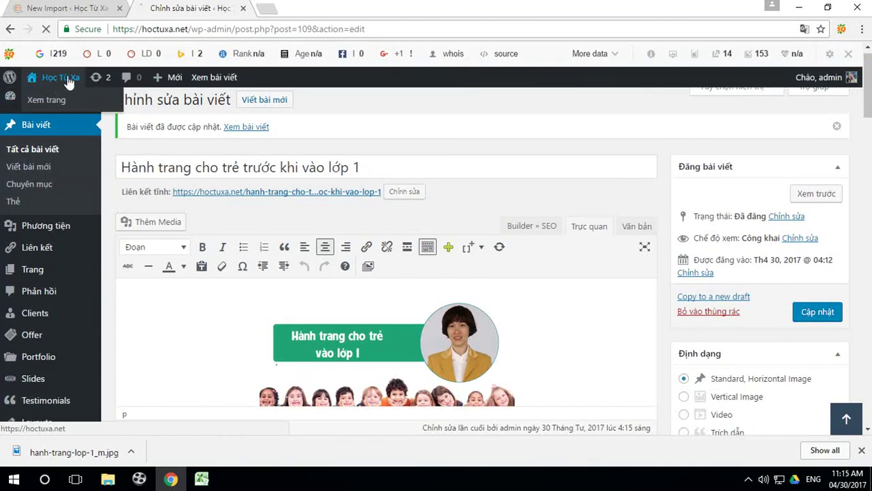
Go to the site's homepage and check the featured images of the latest posts.
click(54, 78)
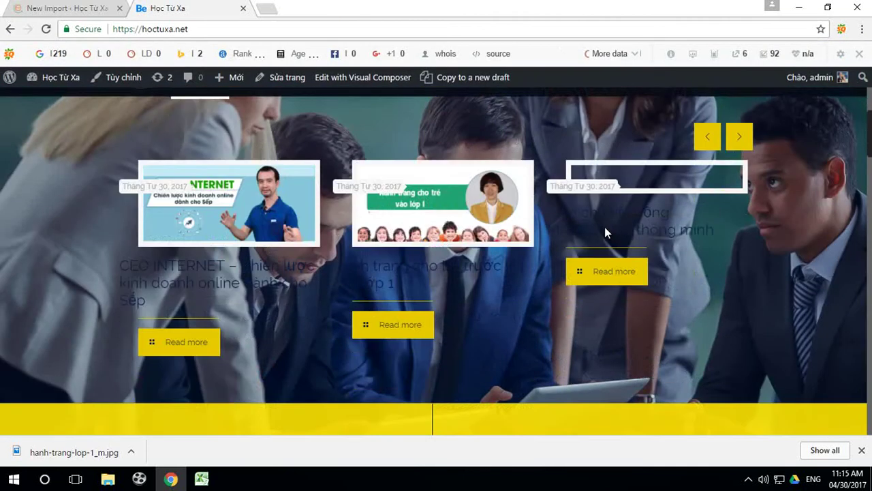
scroll(642, 221, up, 1)
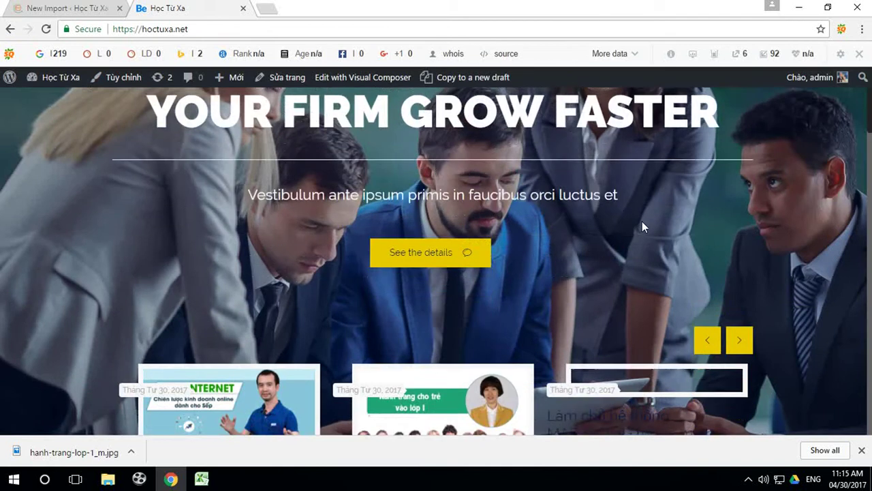
scroll(647, 242, down, 4)
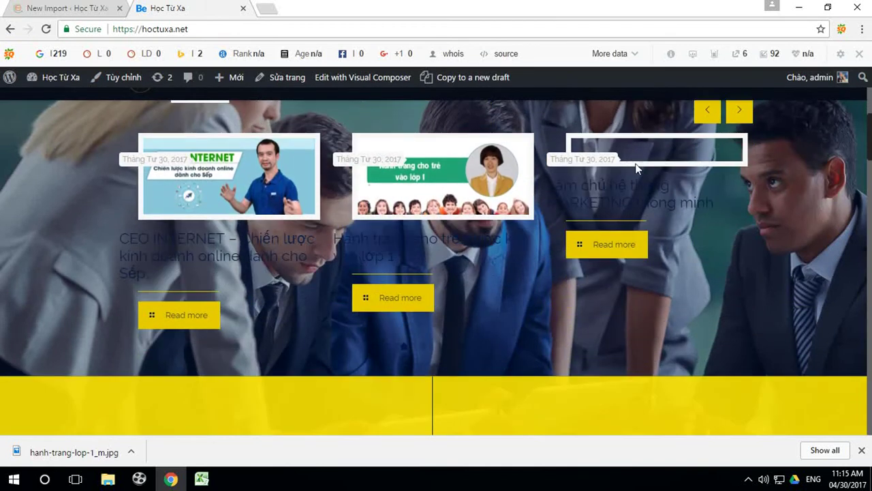
View the post "Làm chủ hệ thống MARKETING thông minh" from the homepage and open it for editing.
click(620, 187)
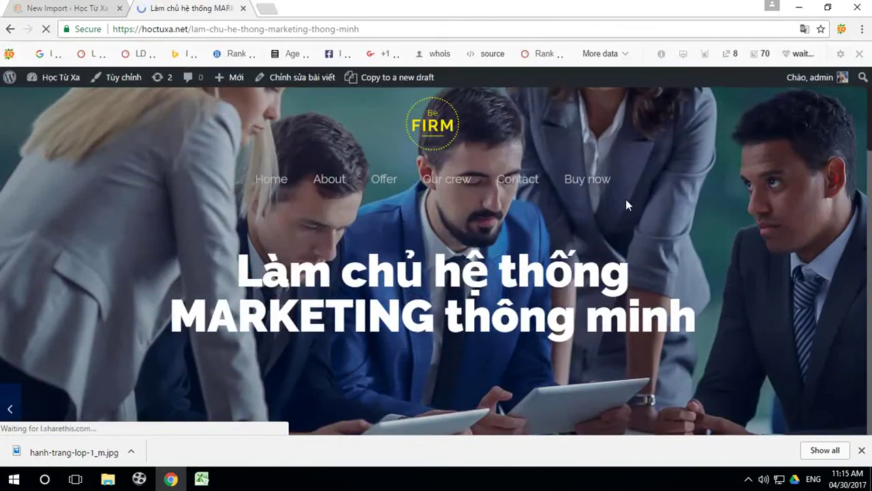
scroll(552, 197, down, 5)
scroll(566, 195, down, 3)
scroll(553, 202, up, 1)
click(296, 78)
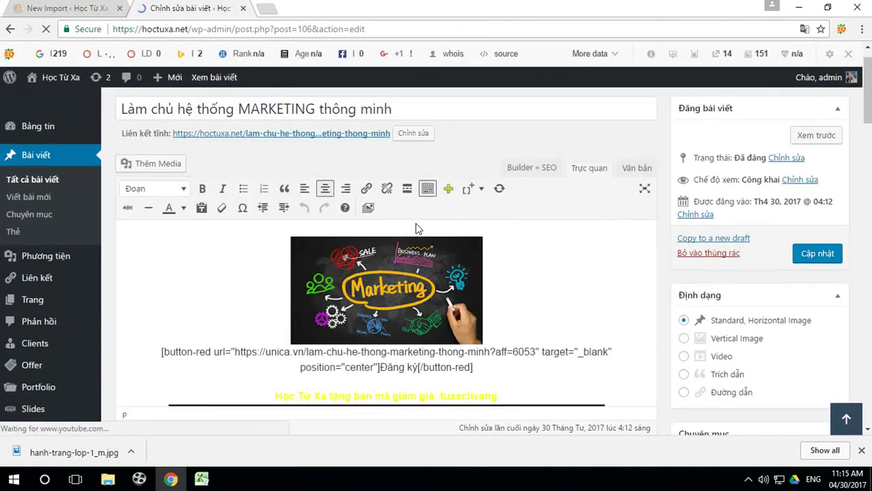
Save the Marketing image in the post content to the Desktop as images_m.jpg.
right_click(392, 266)
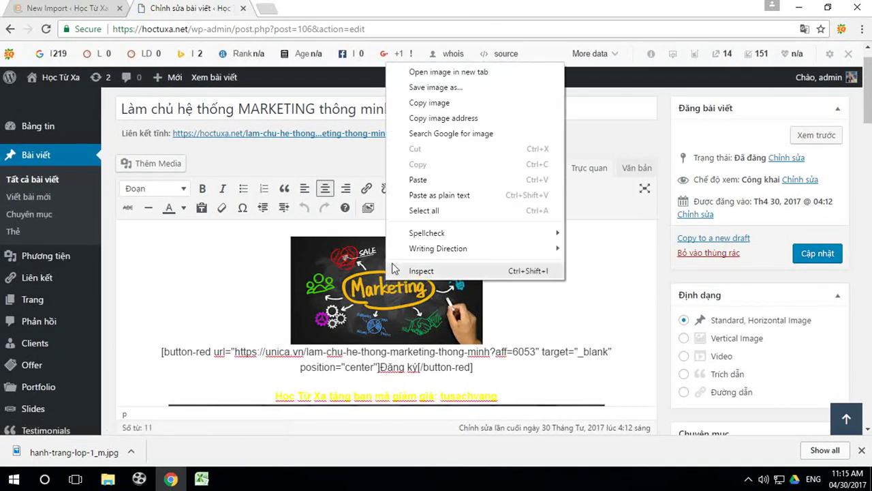
click(438, 87)
click(761, 441)
Upload images_m.jpg from the Desktop, set it as the marketing post's featured image and update the post.
scroll(811, 347, down, 3)
scroll(811, 358, down, 5)
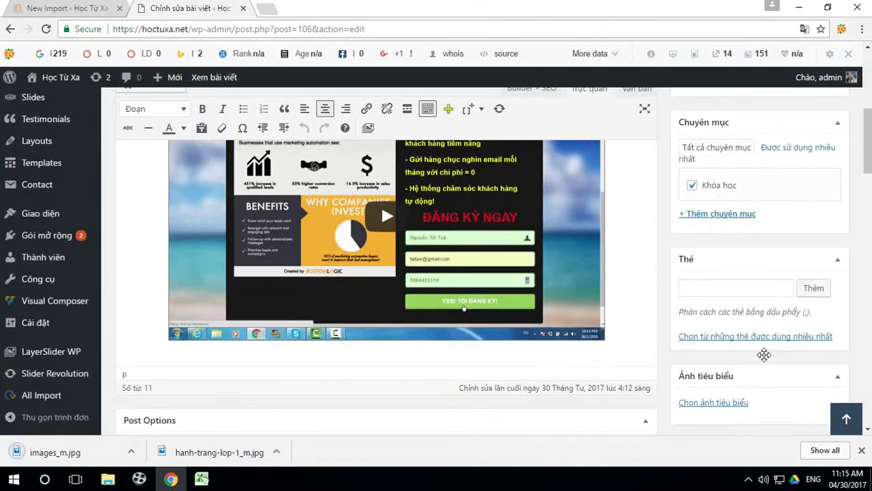
click(713, 387)
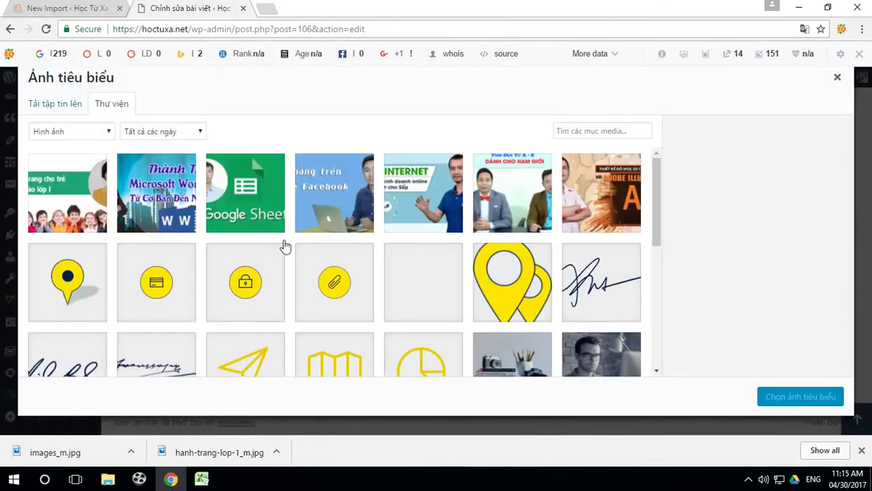
click(54, 103)
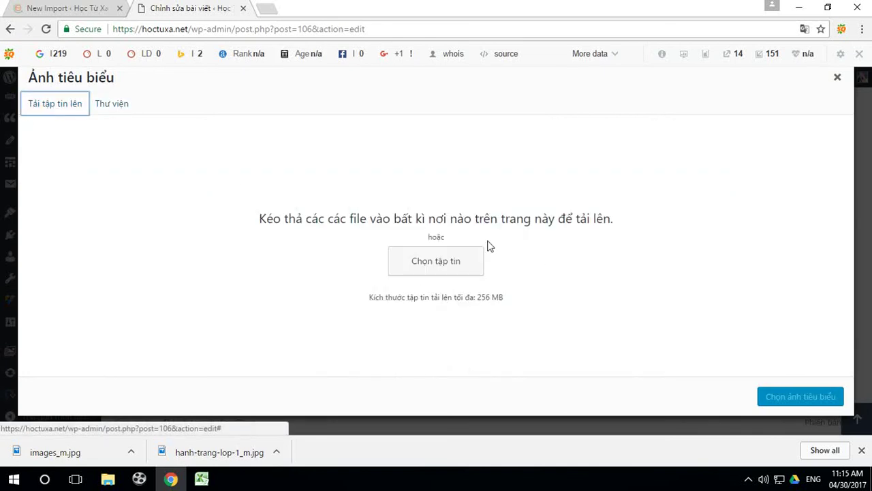
click(438, 261)
click(140, 194)
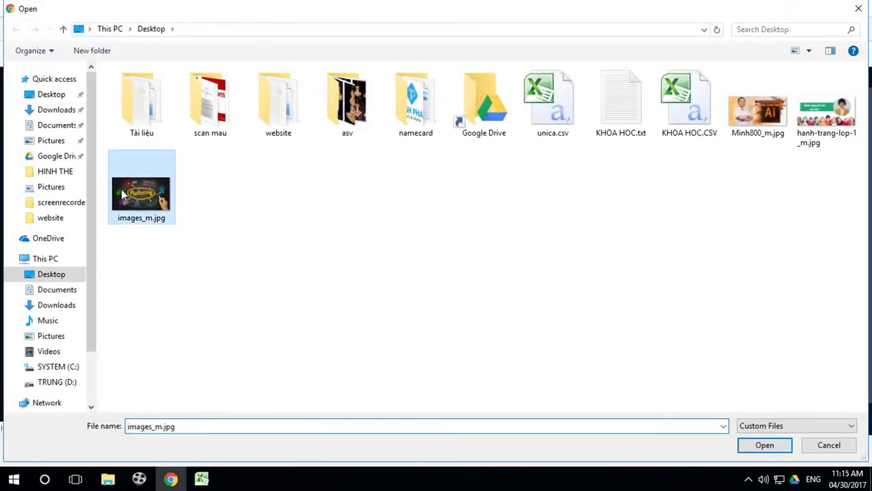
click(767, 444)
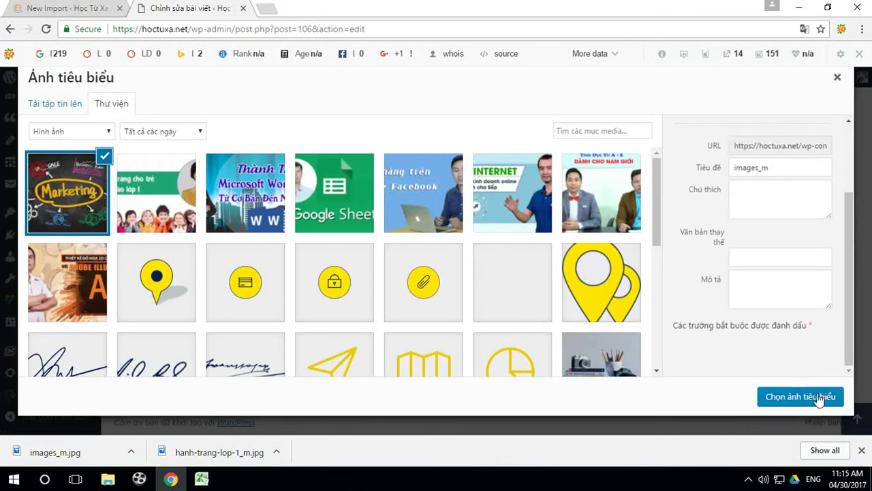
click(804, 397)
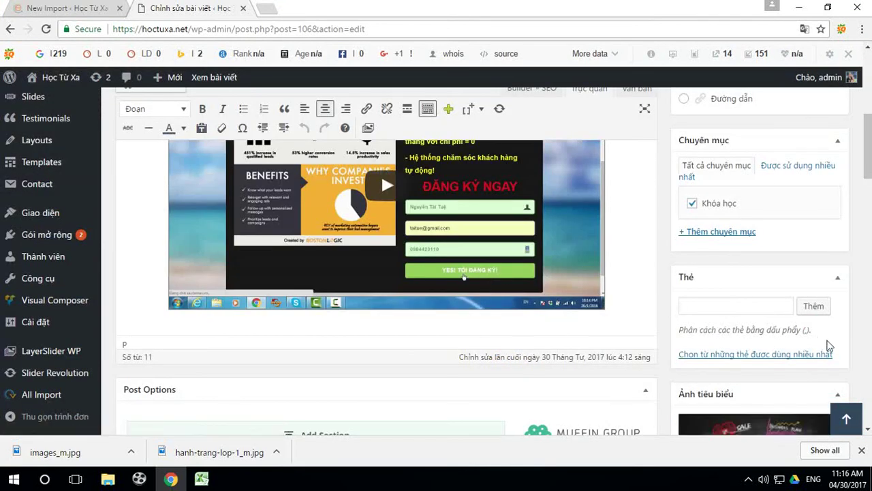
scroll(826, 344, up, 3)
click(825, 133)
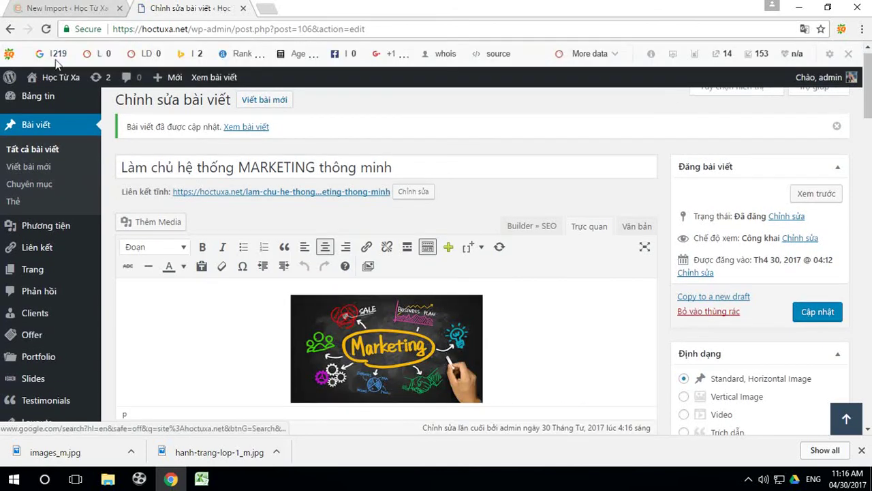
Return to the homepage, close the browser's downloads bar and check the marketing post's thumbnail among the latest posts.
click(65, 83)
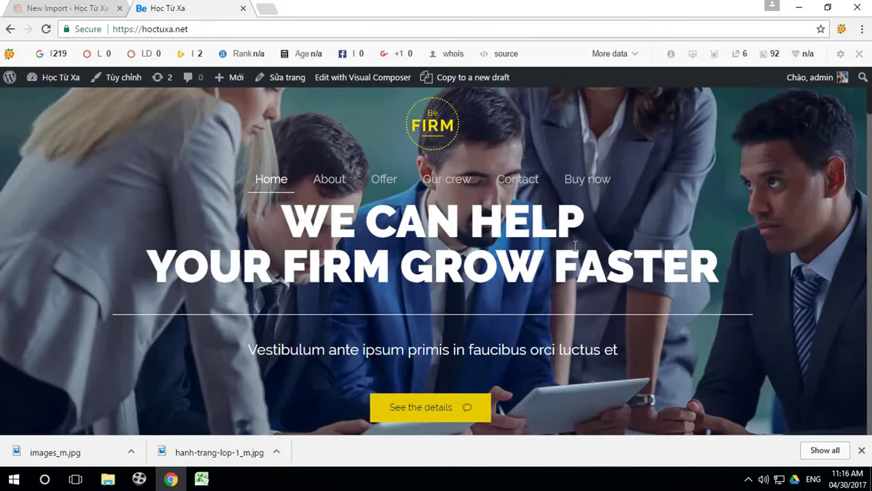
scroll(582, 251, down, 2)
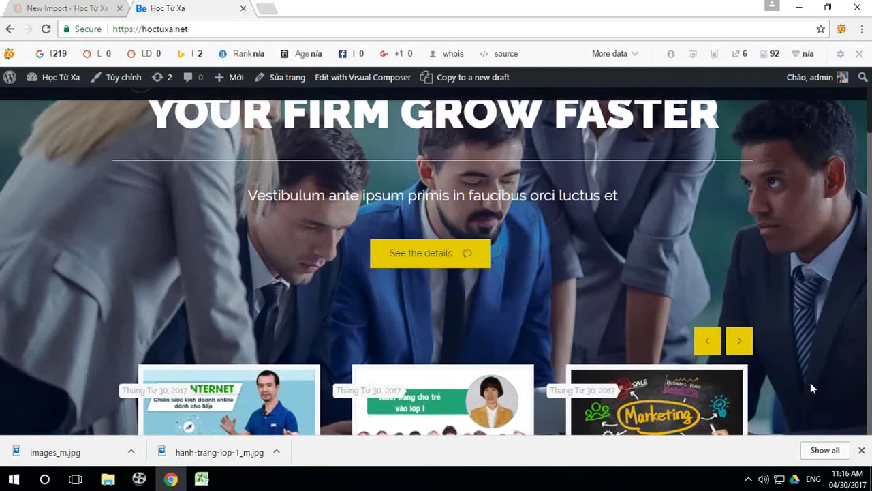
click(863, 451)
scroll(608, 341, down, 5)
scroll(608, 341, up, 2)
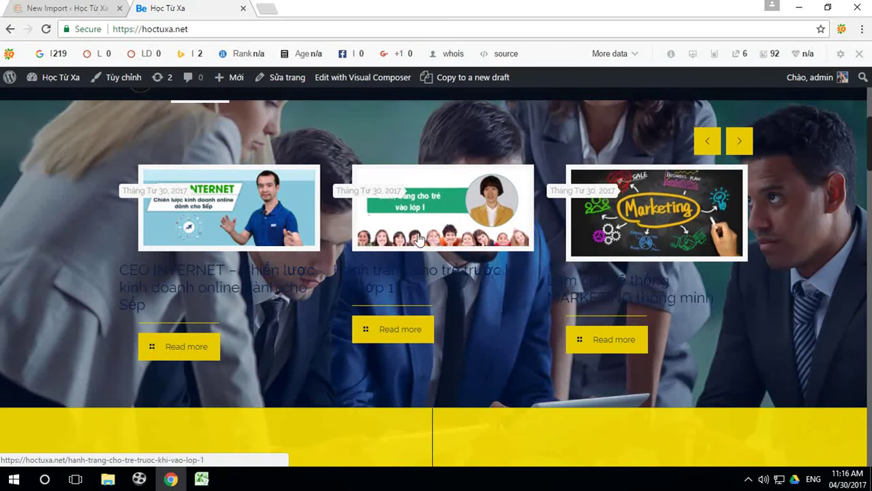
Browse through the homepage's latest-posts carousel to check the featured images, and look over the homepage's remaining sections.
click(739, 141)
click(744, 141)
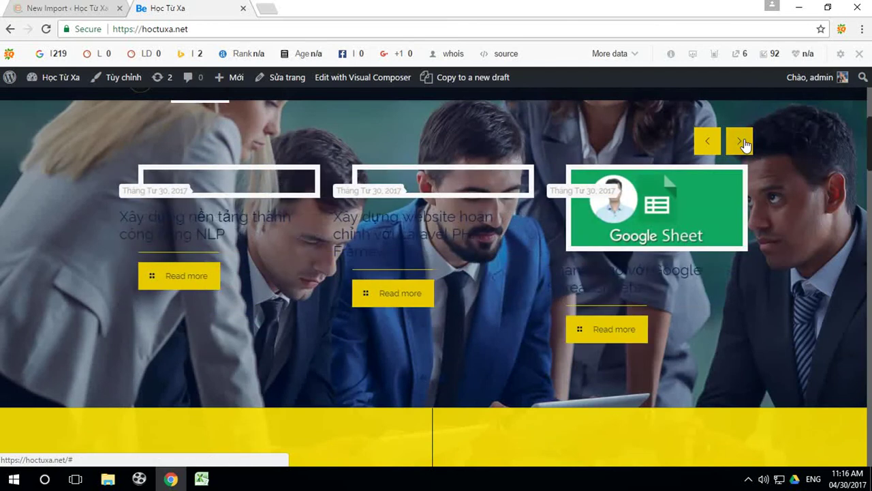
click(740, 141)
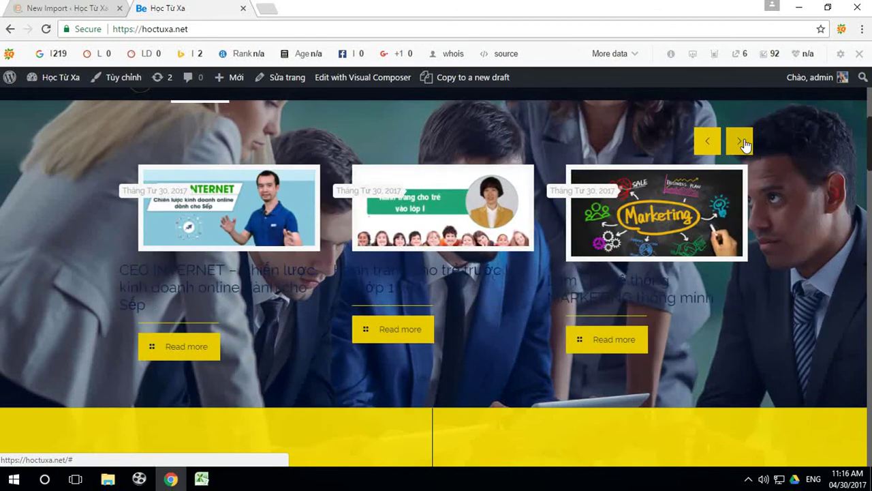
click(740, 141)
click(745, 142)
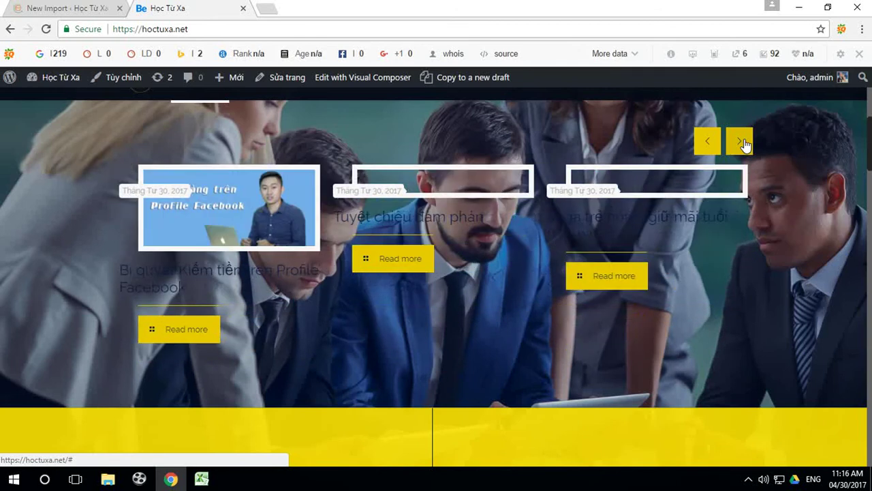
click(742, 143)
scroll(700, 252, up, 5)
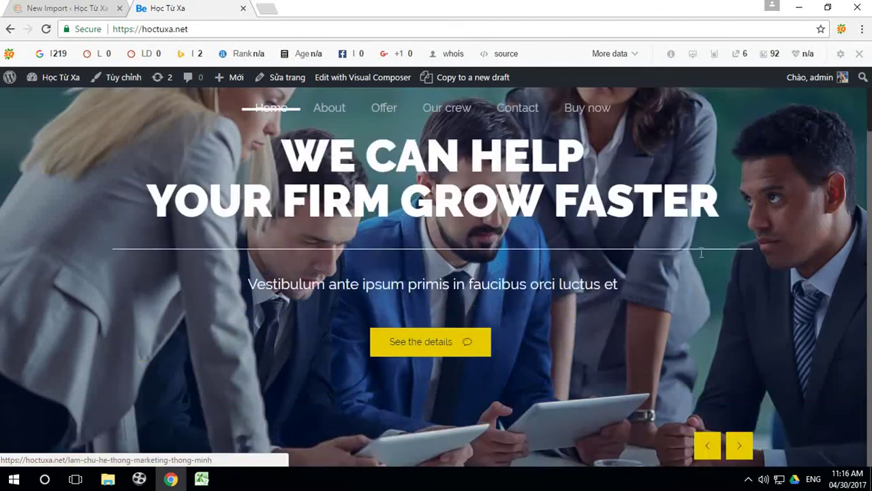
scroll(726, 256, down, 10)
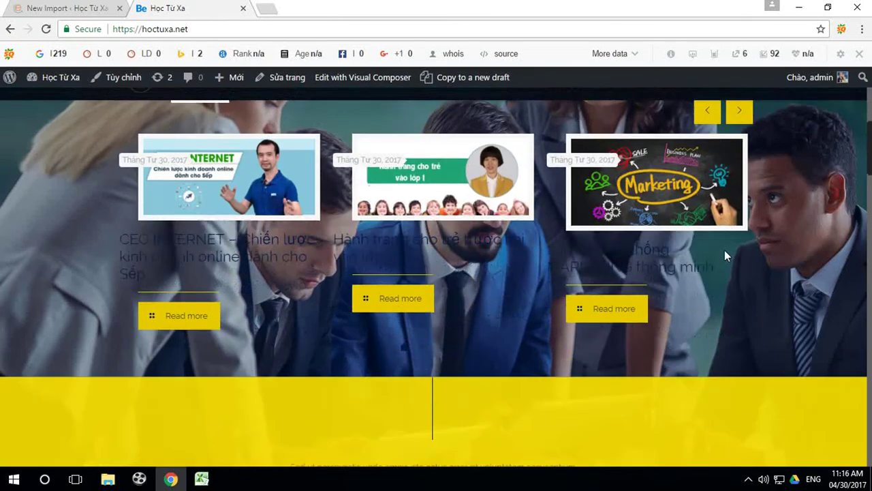
scroll(724, 255, down, 12)
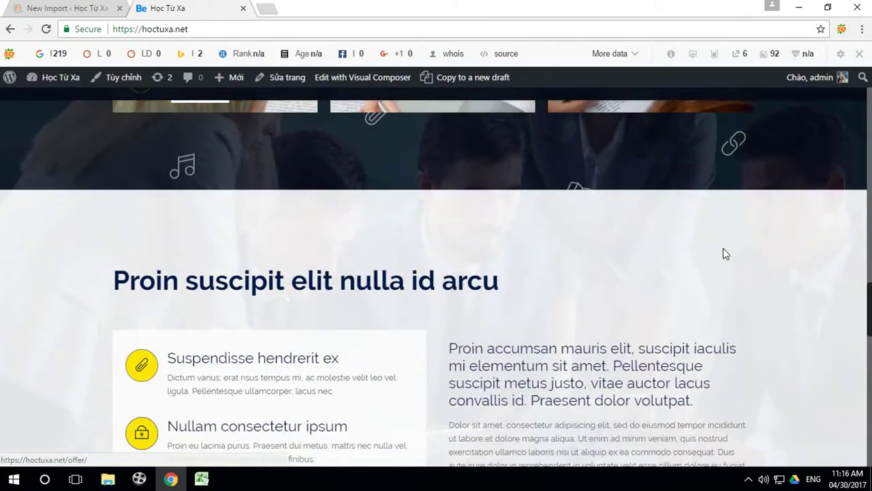
Finish looking over the homepage, open the site's admin dashboard and close the New Import tab.
scroll(724, 252, down, 10)
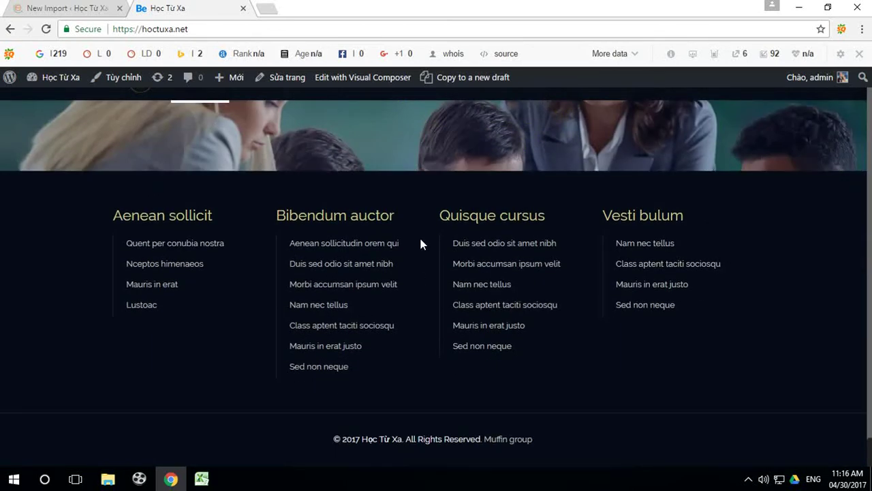
scroll(468, 239, up, 20)
scroll(467, 240, up, 6)
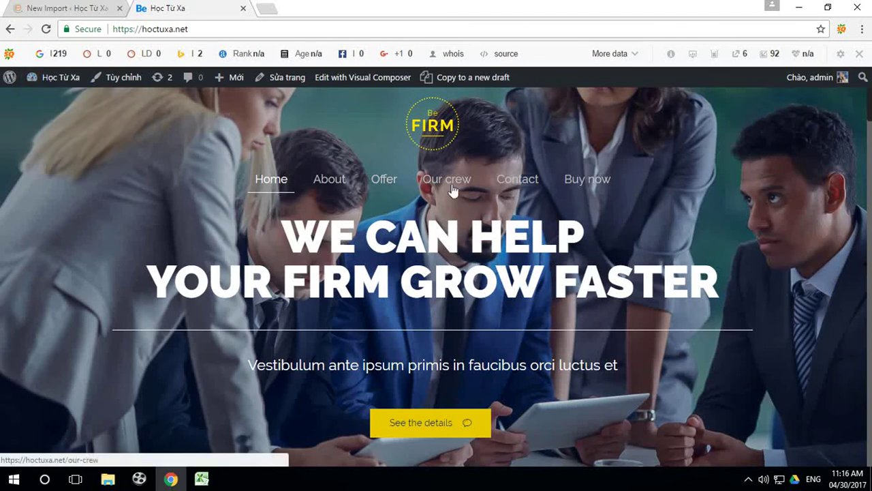
mouse_move(58, 80)
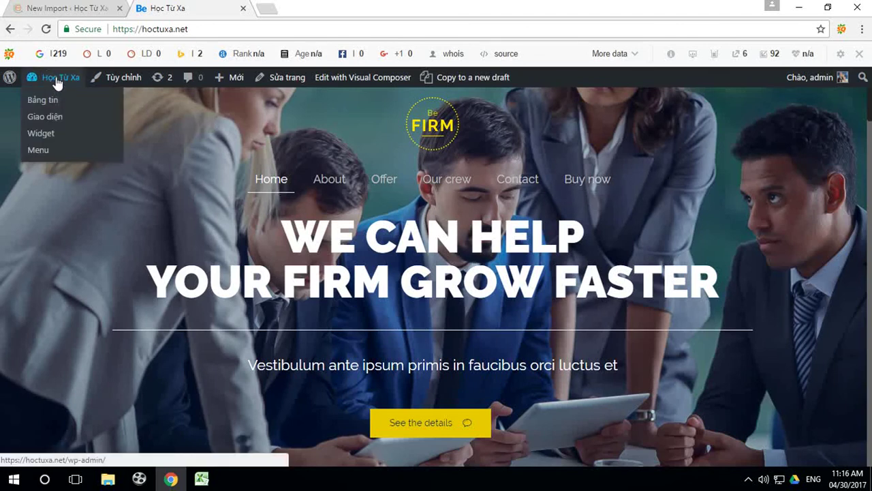
click(119, 9)
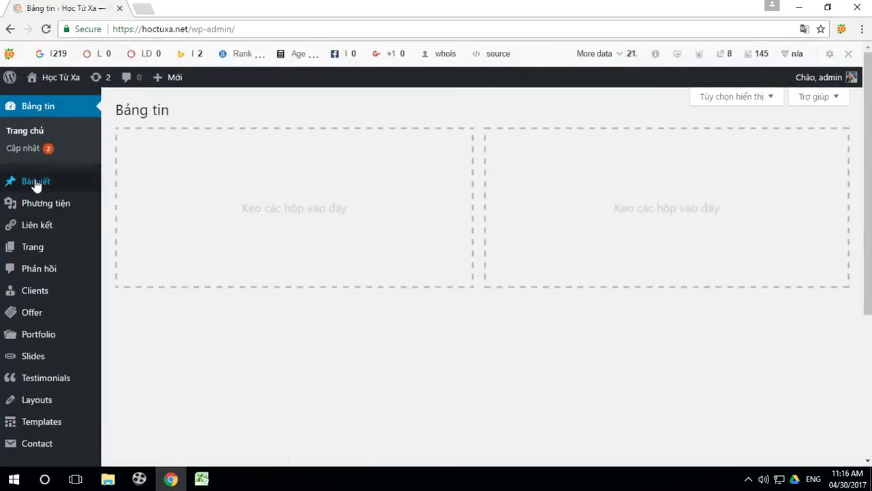
Add a new page titled Giới thiệu, dismiss the Visual Composer welcome tip and publish the page.
mouse_move(34, 188)
mouse_move(31, 253)
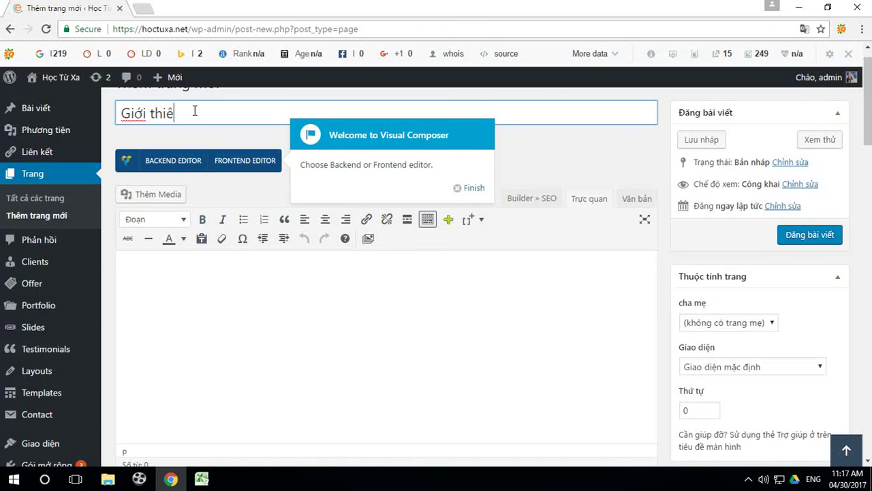
click(510, 389)
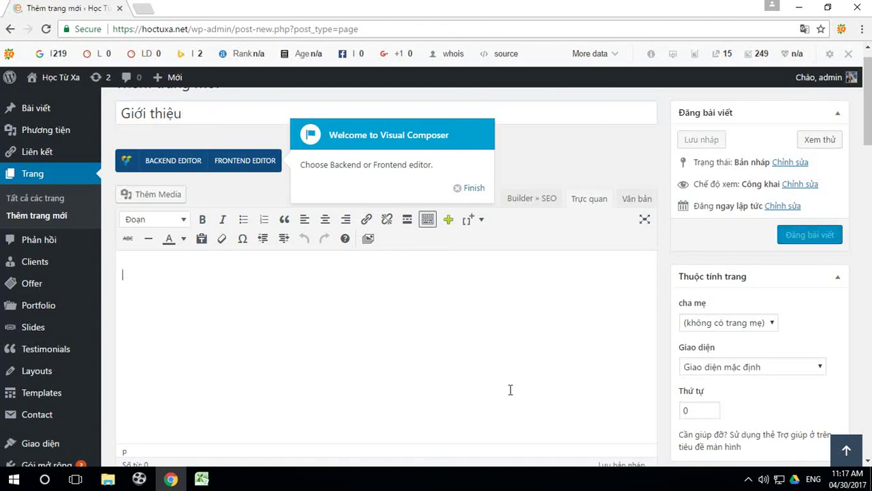
click(474, 191)
scroll(777, 314, down, 2)
scroll(795, 267, up, 1)
click(809, 214)
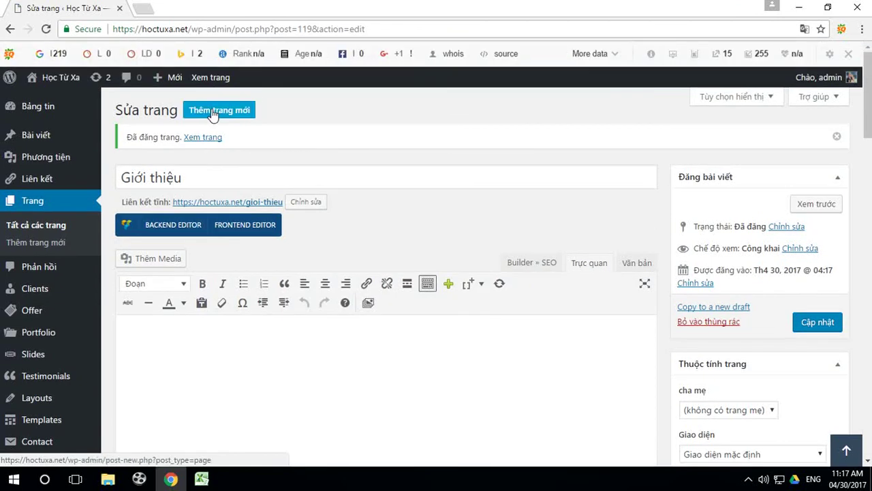
Add another new page titled Liên hệ and publish it.
click(213, 113)
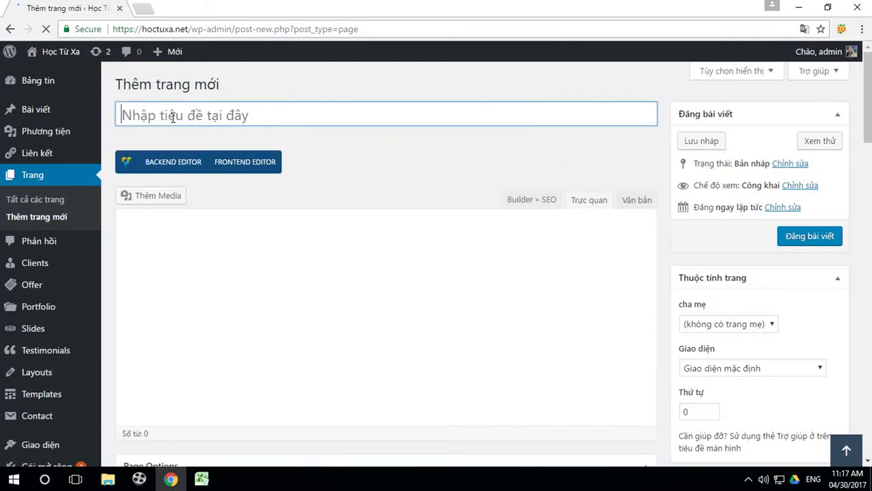
text(Liên hệ)
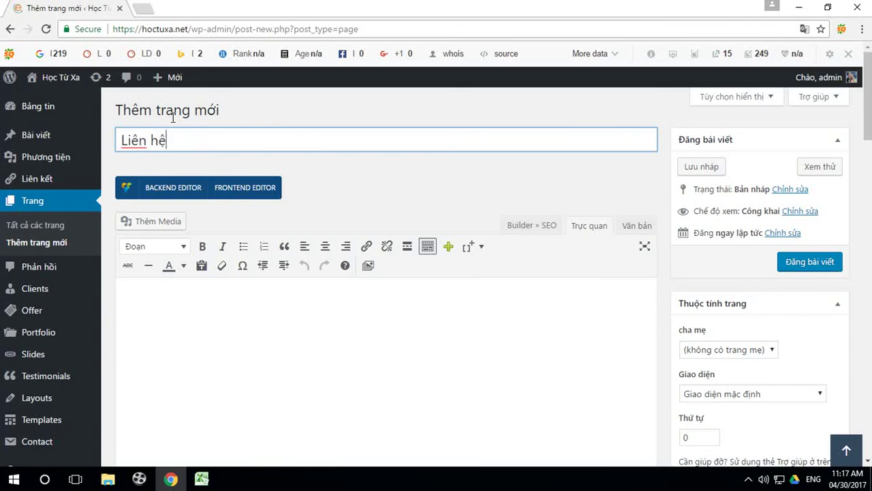
click(812, 262)
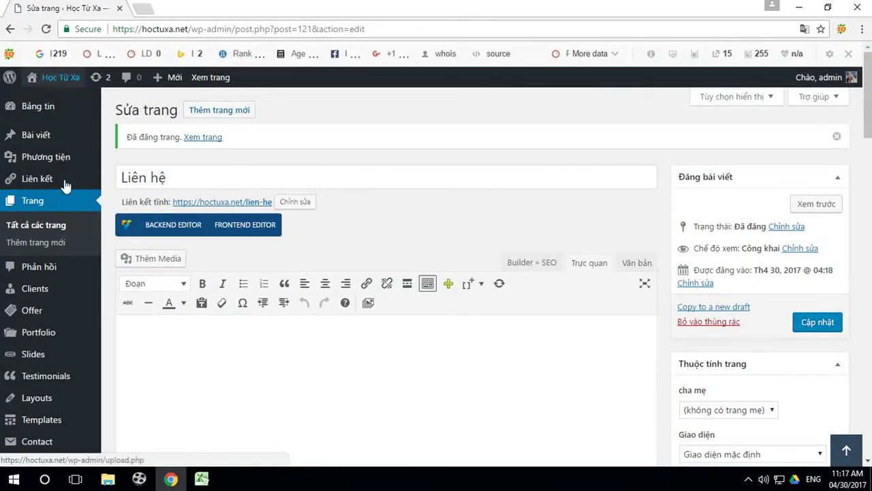
Open the site's menu editor and look over the items and settings of Main Menu.
scroll(77, 275, down, 2)
scroll(77, 275, down, 1)
mouse_move(54, 324)
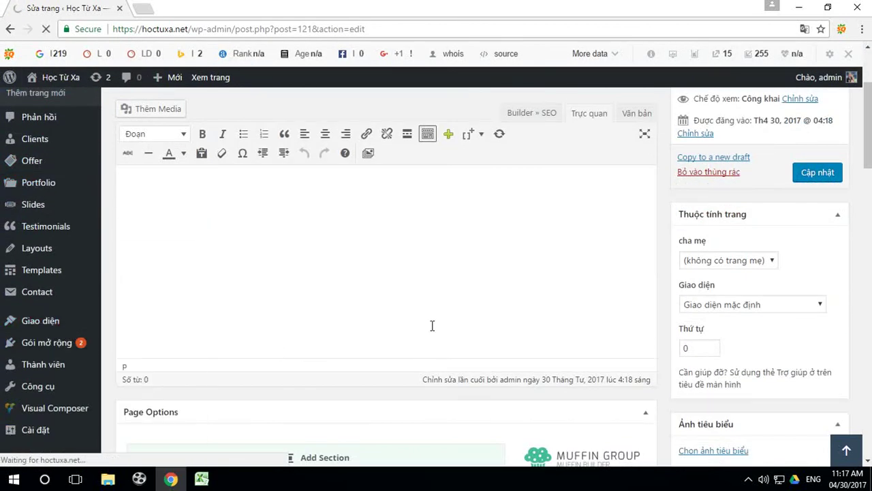
scroll(532, 318, down, 3)
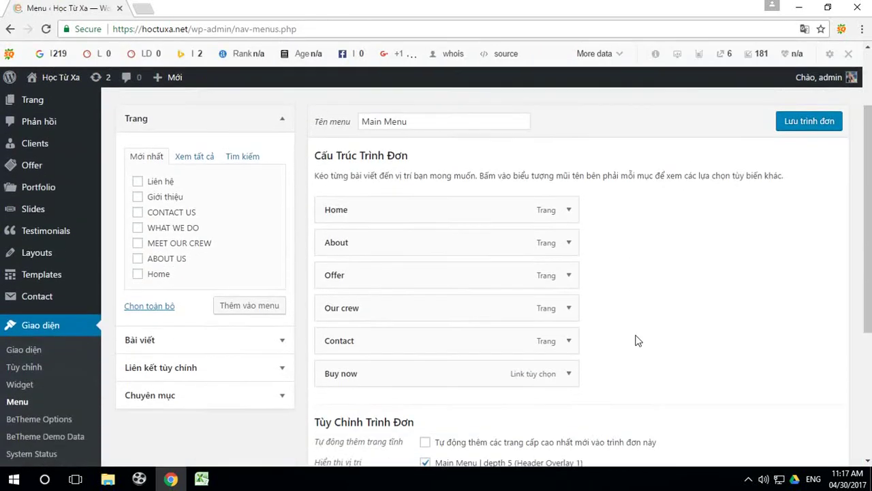
scroll(655, 261, up, 1)
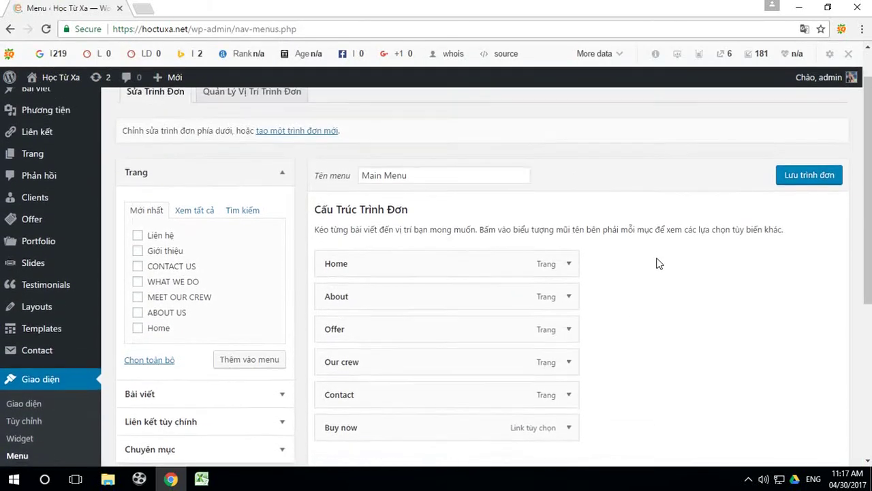
scroll(658, 263, down, 3)
scroll(660, 263, up, 2)
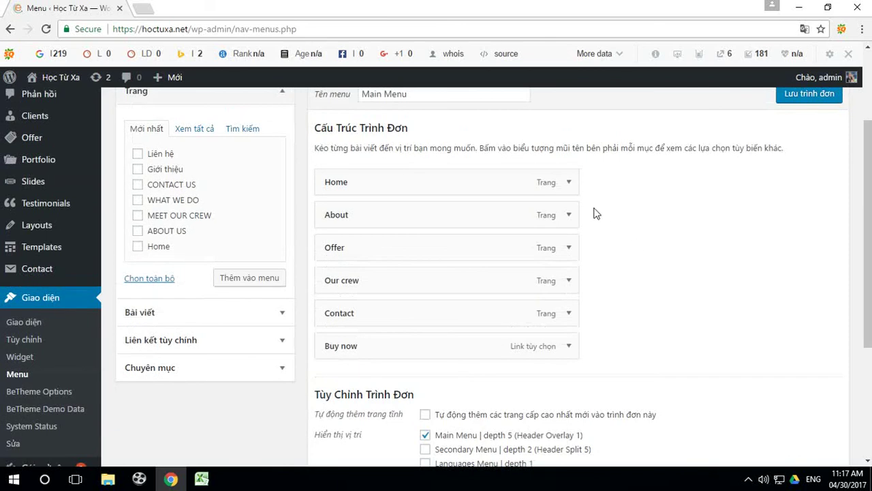
Change the navigation label of the Home menu item to Trang chủ and collapse the item.
click(570, 182)
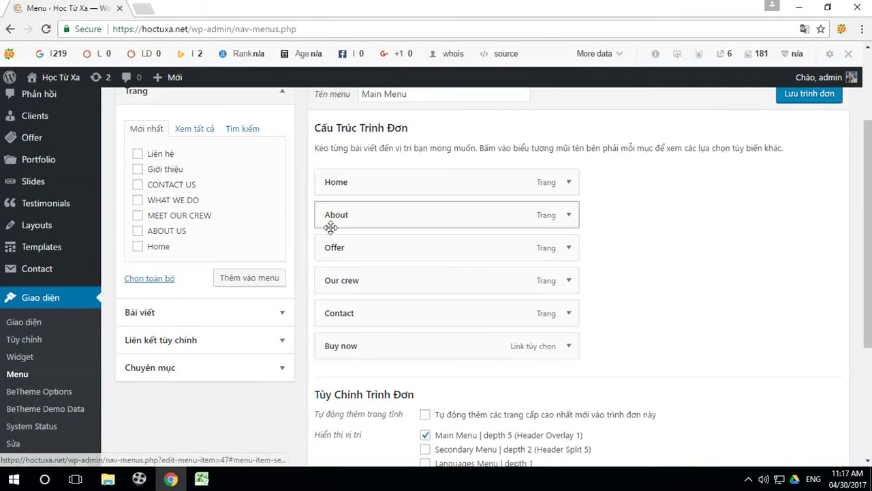
click(569, 182)
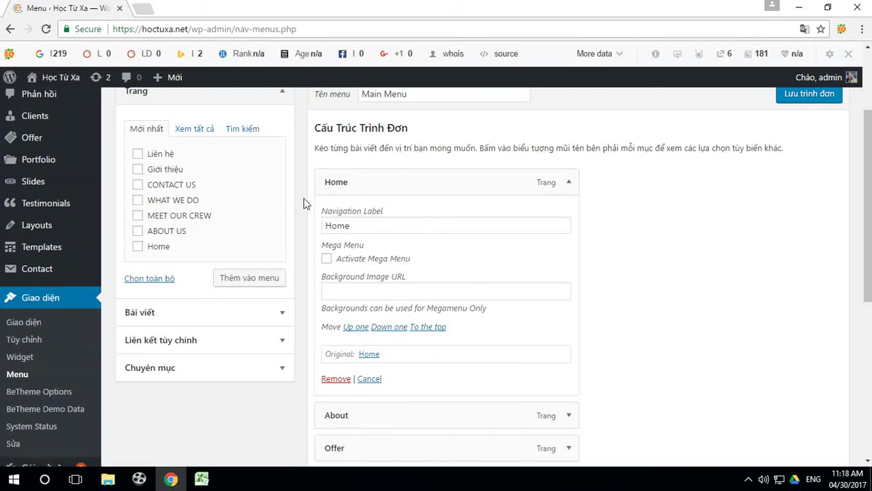
drag(372, 228, 304, 227)
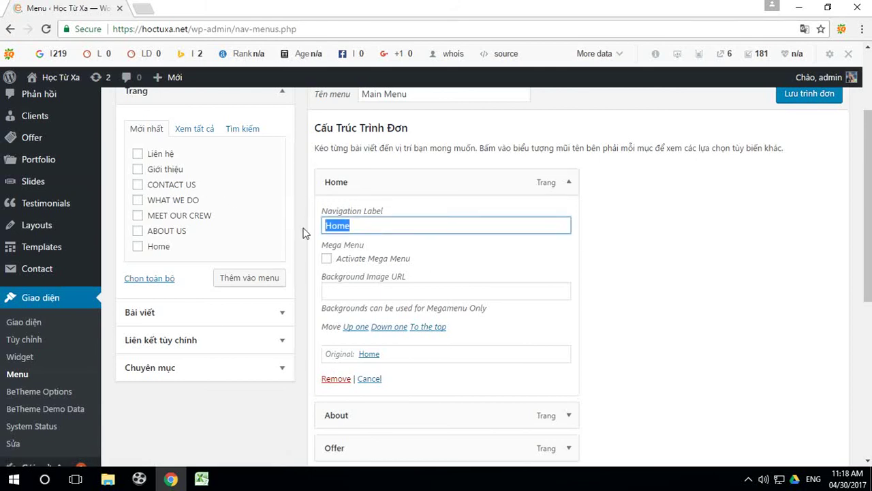
text(T)
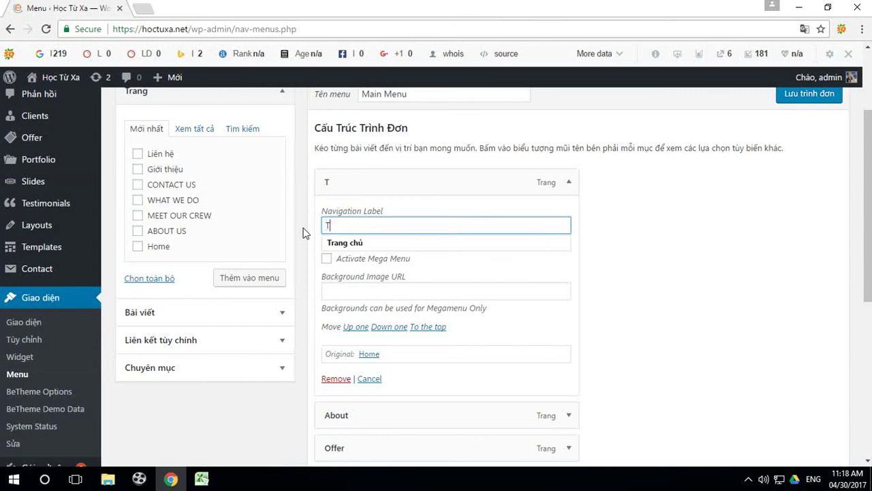
text(r)
click(345, 243)
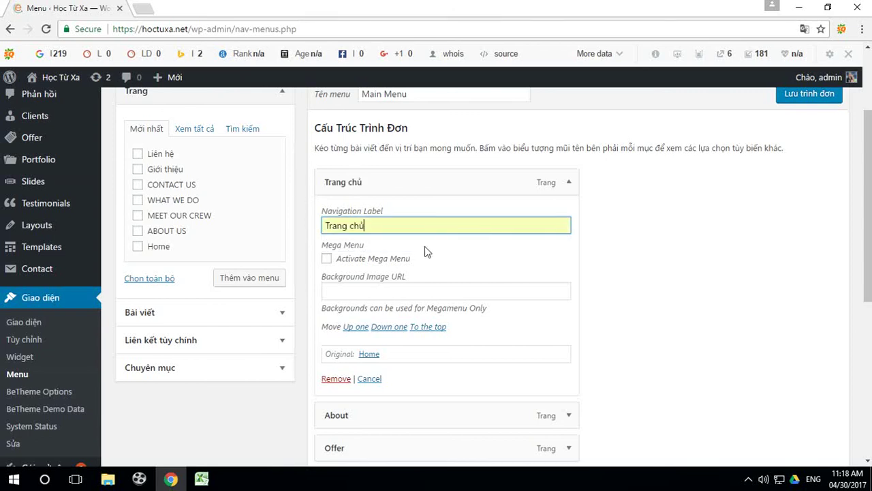
scroll(612, 321, down, 2)
scroll(611, 170, up, 2)
click(569, 182)
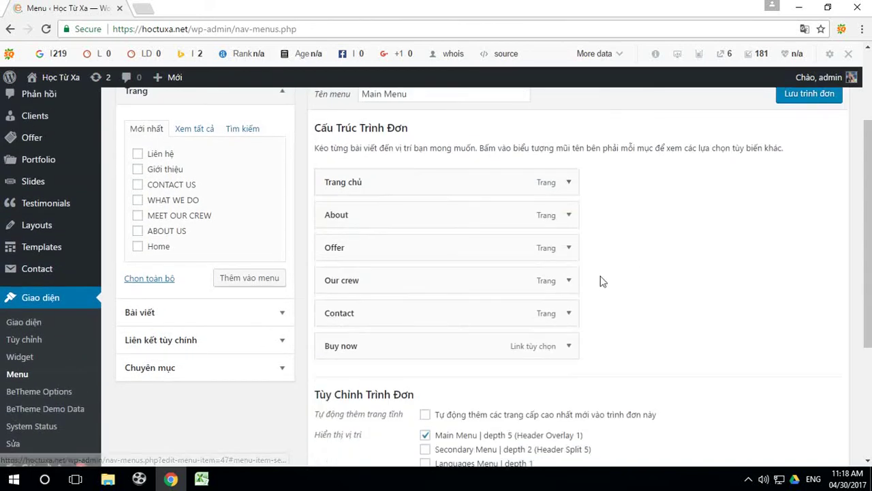
Change the navigation label of the About menu item to Giới thiệu and collapse the item.
click(570, 216)
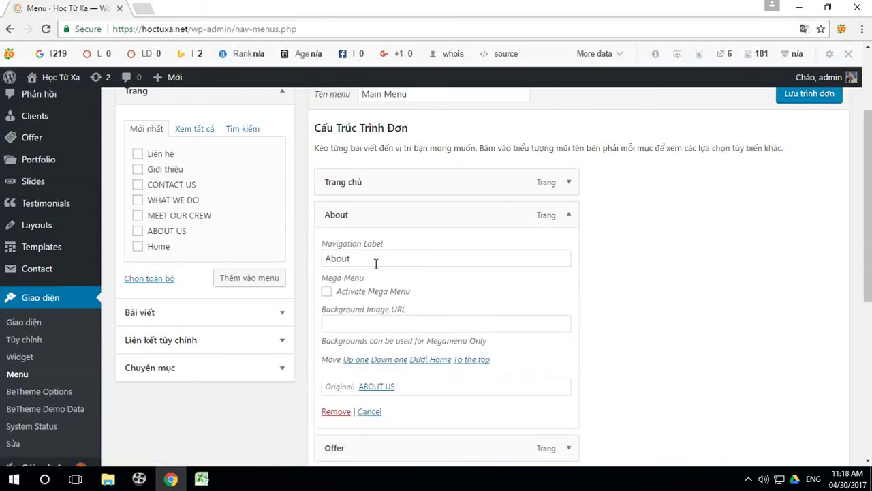
drag(374, 263, 311, 264)
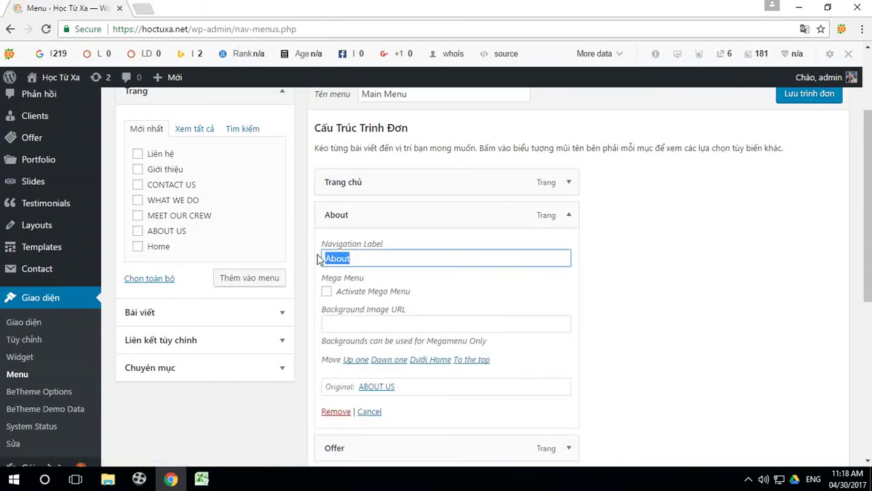
text(Giới thiệu)
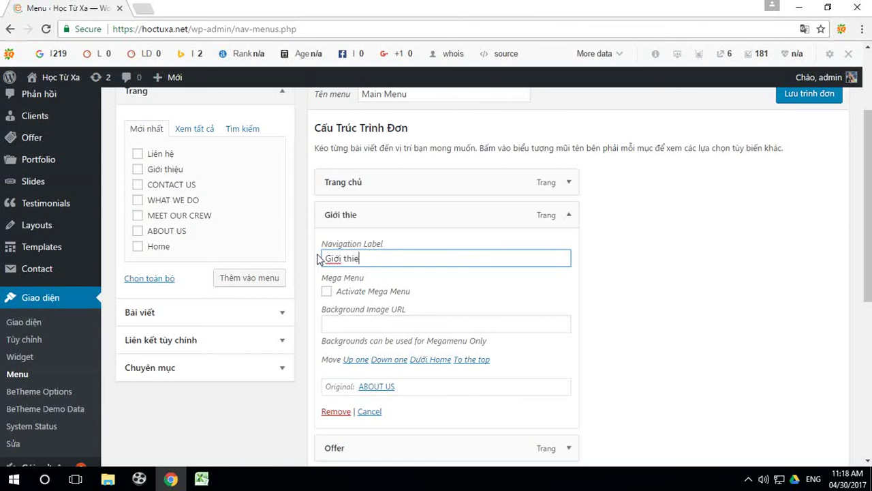
click(571, 217)
Remove the Offer and Our crew items from Main Menu.
scroll(596, 262, down, 1)
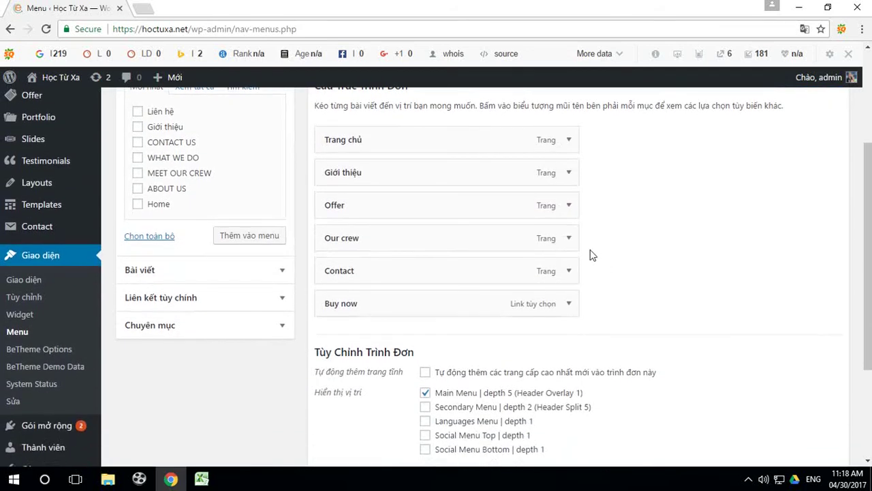
click(568, 205)
click(344, 403)
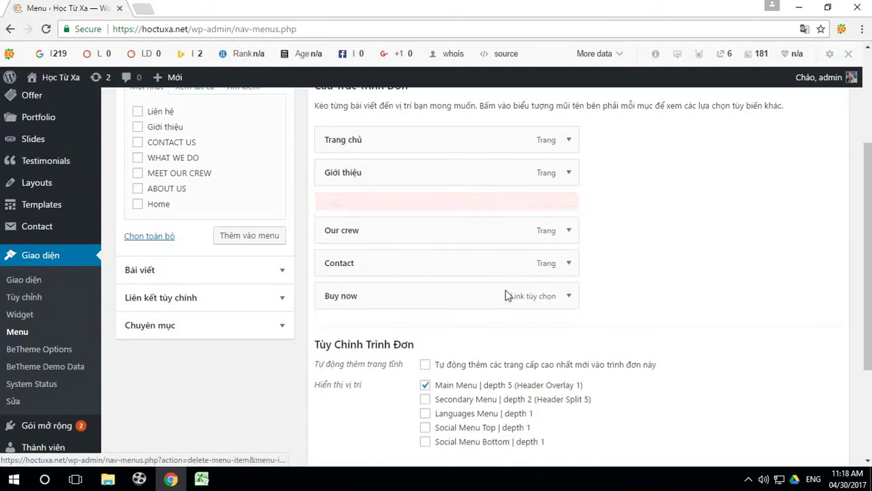
click(571, 206)
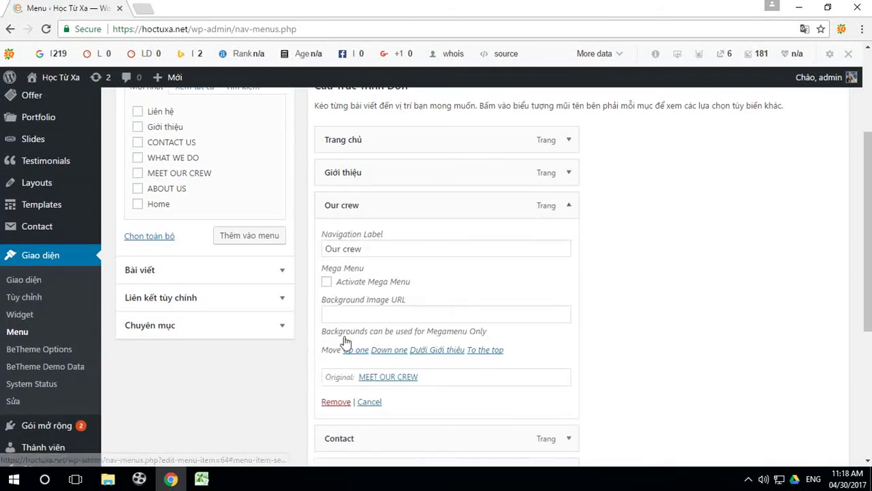
click(340, 400)
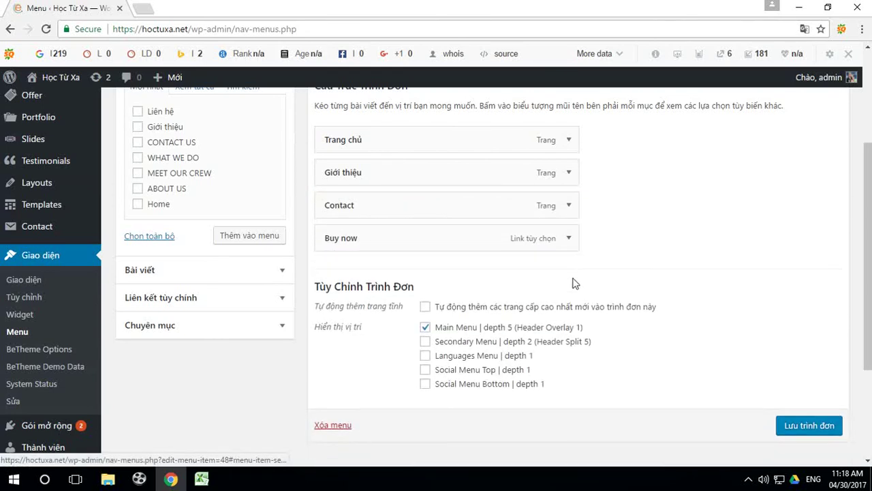
Change the Contact item's navigation label to Liên hệ and remove the Buy now item from Main Menu.
click(569, 206)
drag(357, 248, 294, 251)
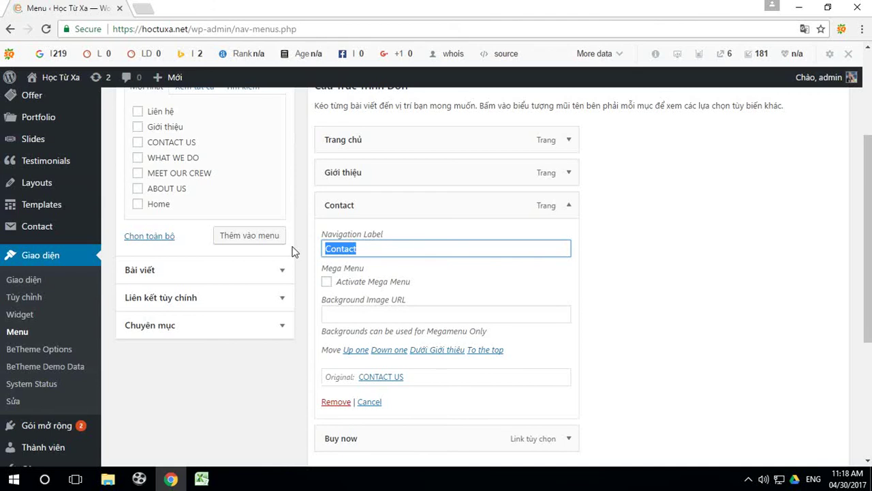
text(Liên hệ)
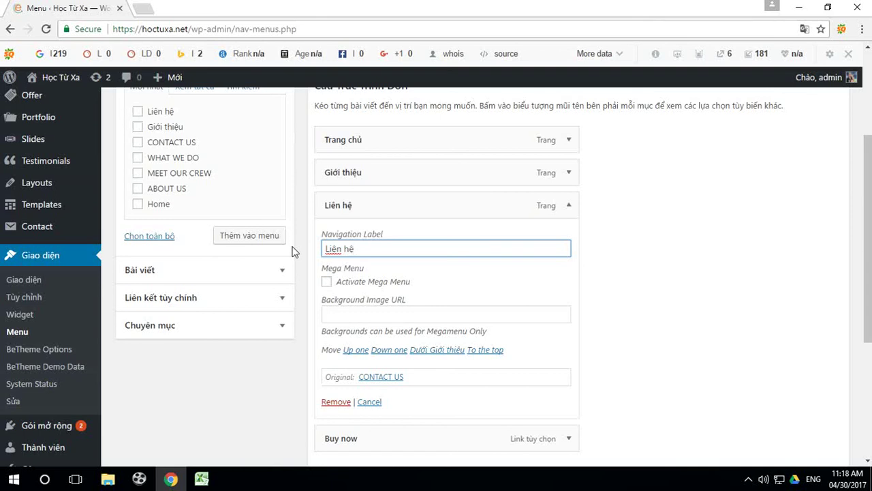
click(571, 208)
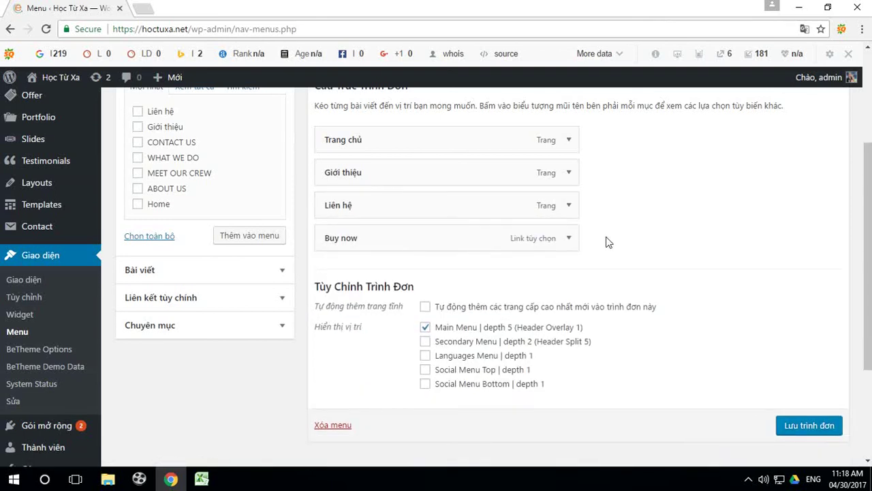
click(569, 238)
click(334, 443)
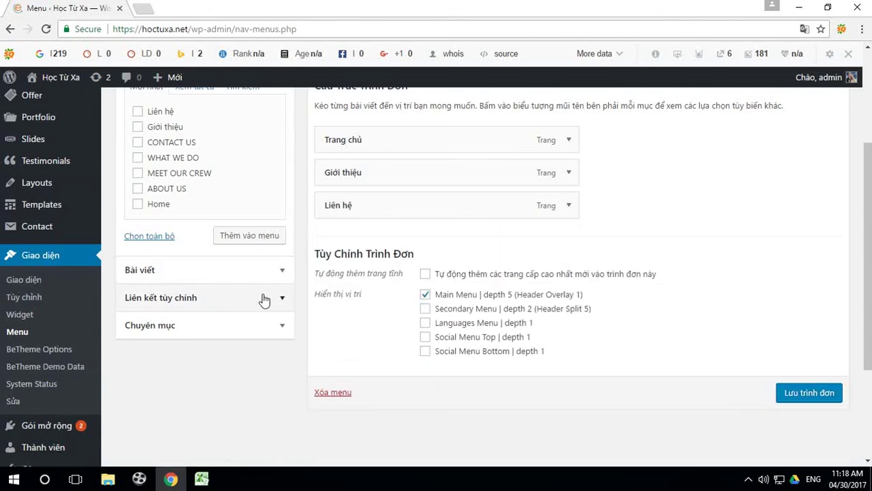
Add the Khóa học category to Main Menu and place it between Giới thiệu and Liên hệ.
click(278, 347)
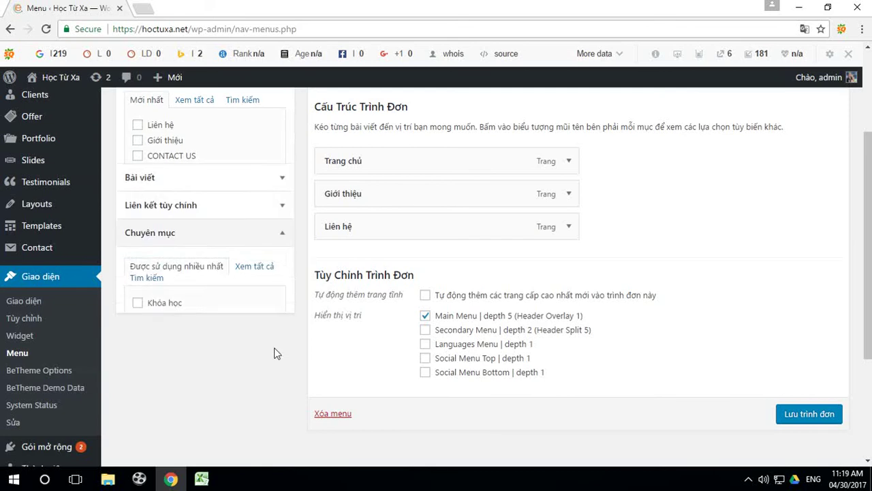
click(137, 227)
click(244, 261)
drag(389, 263, 385, 225)
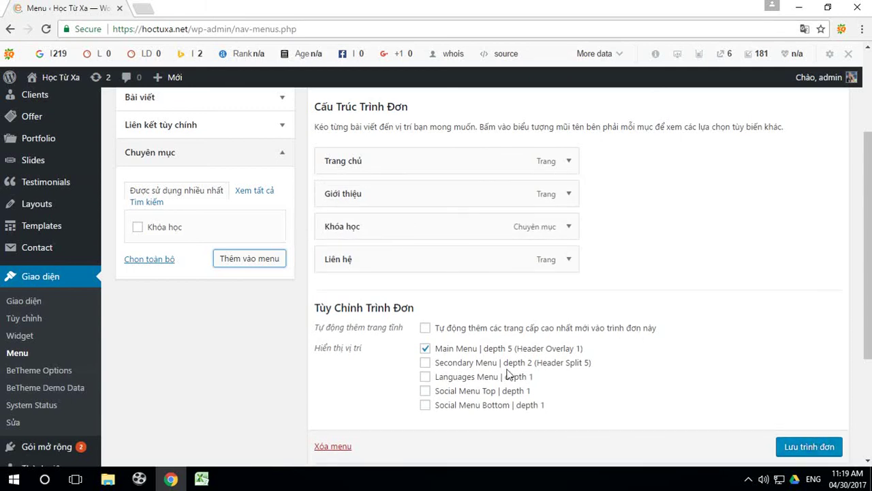
Save Main Menu and open the homepage to check its navigation.
click(809, 450)
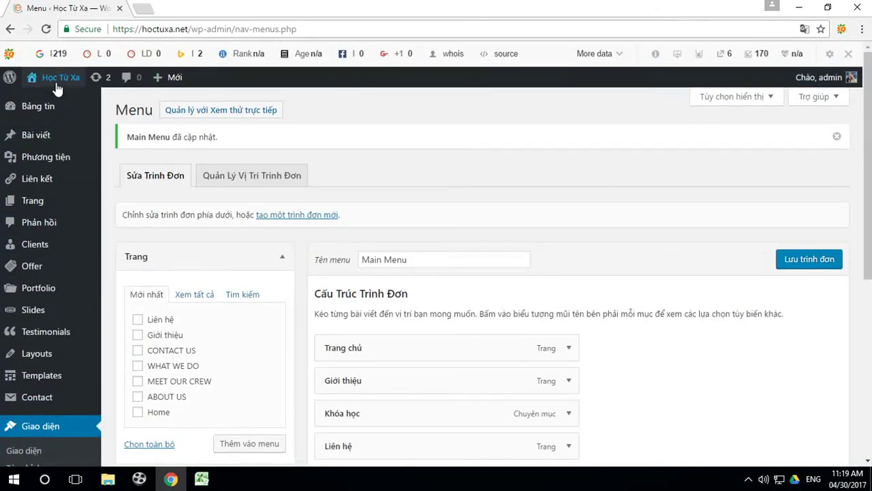
click(58, 89)
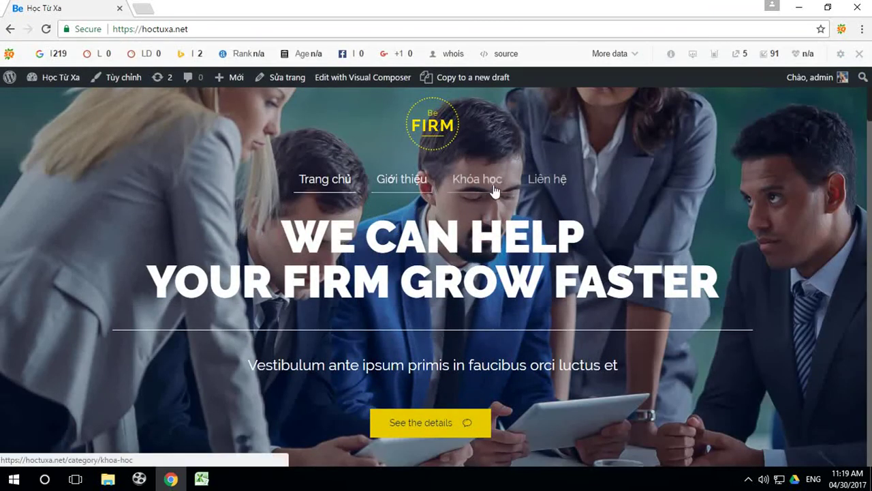
Open the Home page for editing from the site homepage and locate its heading block in the page builder.
scroll(406, 167, down, 2)
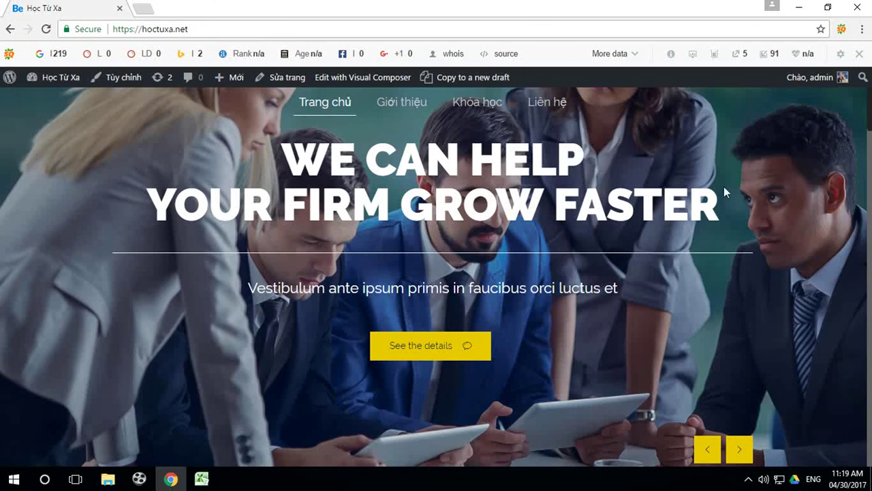
drag(699, 202, 298, 149)
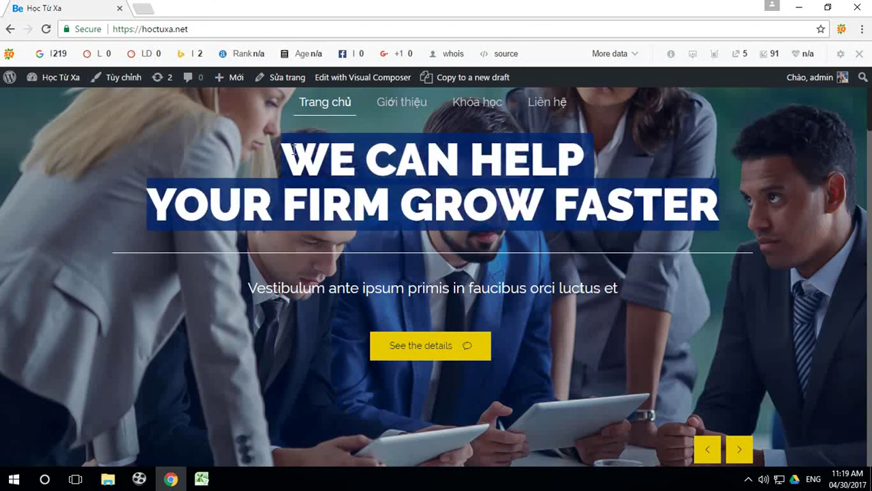
scroll(591, 229, up, 1)
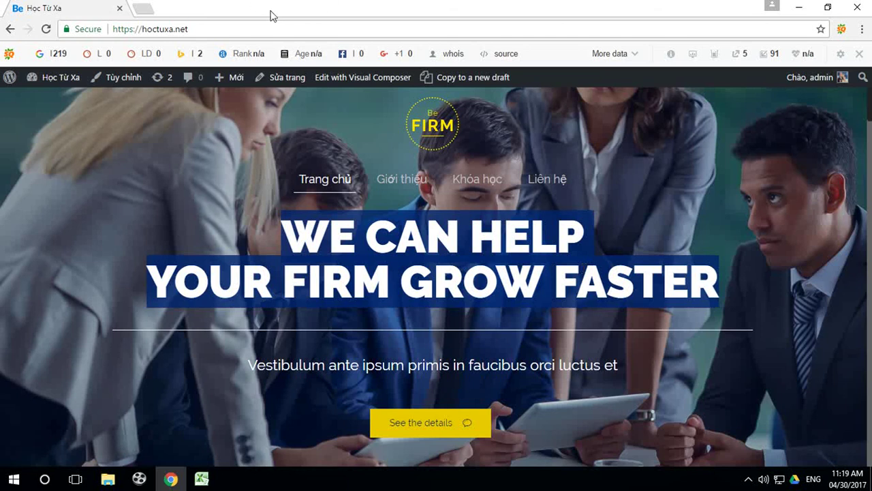
click(279, 77)
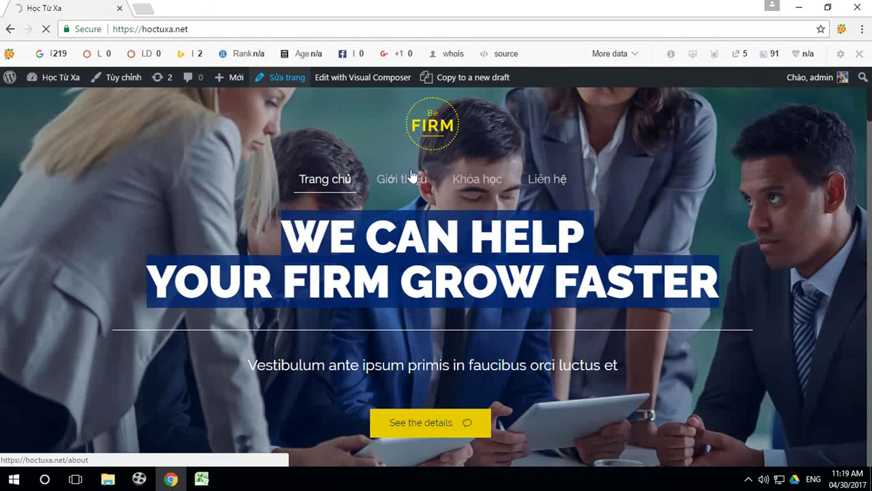
scroll(411, 265, down, 5)
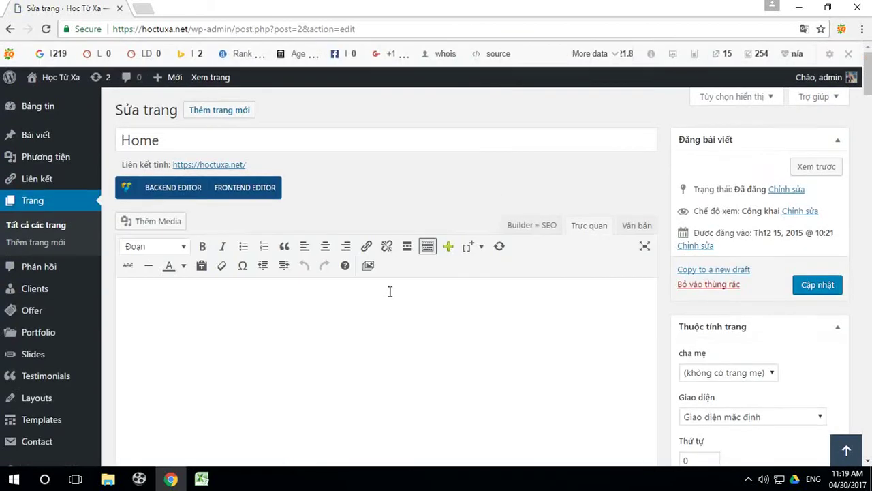
scroll(388, 298, down, 4)
scroll(392, 302, down, 3)
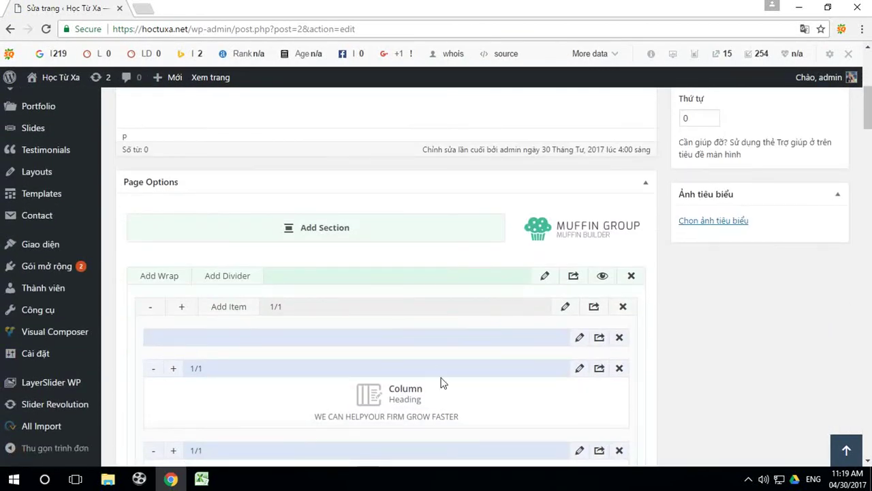
Open the Heading column on the Home page and replace the text WE CAN HELP with Học Từ Xa.
click(590, 262)
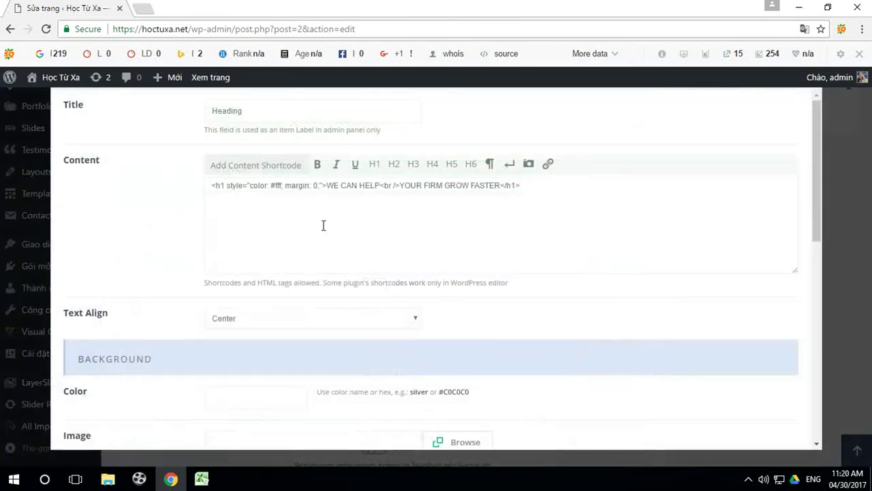
drag(327, 185, 379, 185)
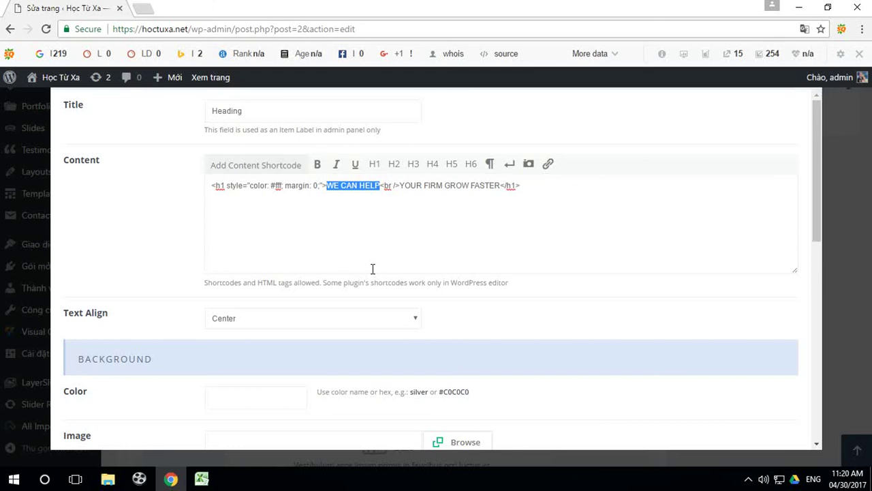
text(Hoc)
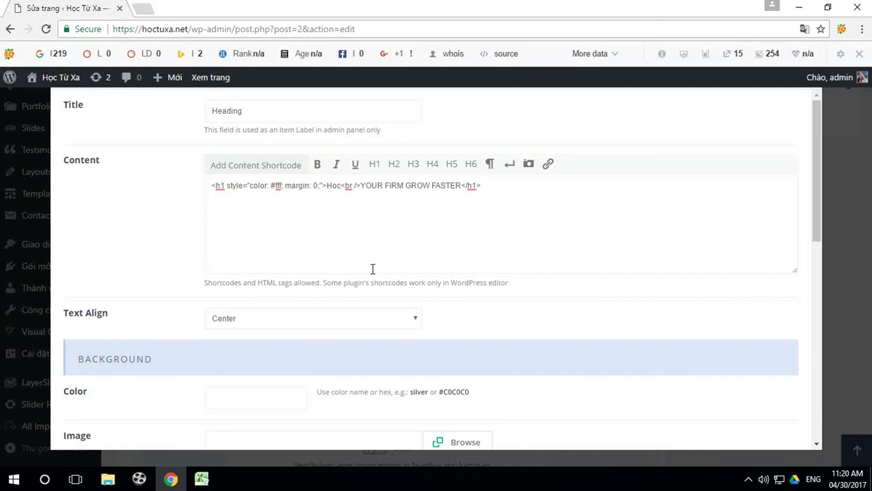
text( Từ )
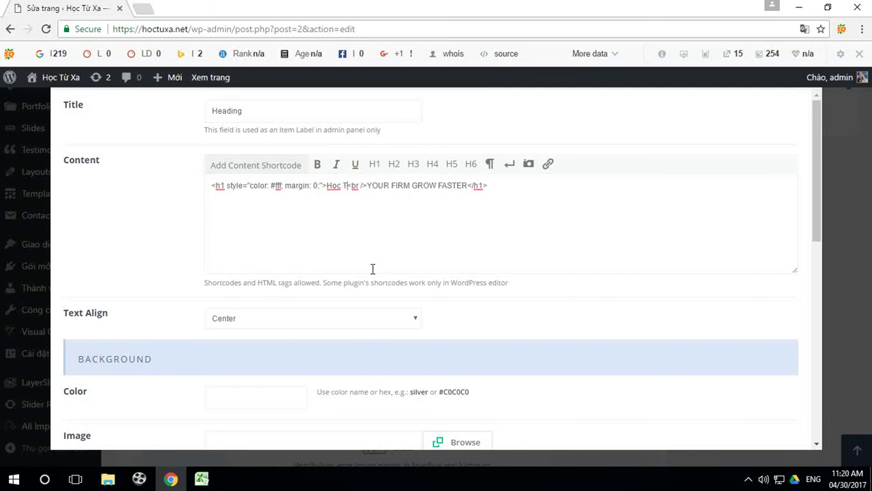
text(Xa)
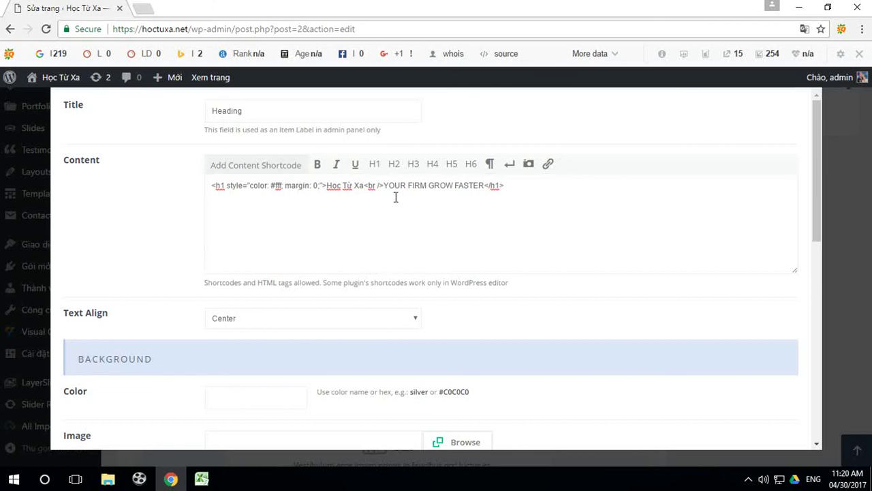
Replace YOUR FIRM GROW FASTER in the heading content with Giới thiệu đến bạn các khóa học có tặng kèm mã giảm giá.
drag(383, 185, 484, 185)
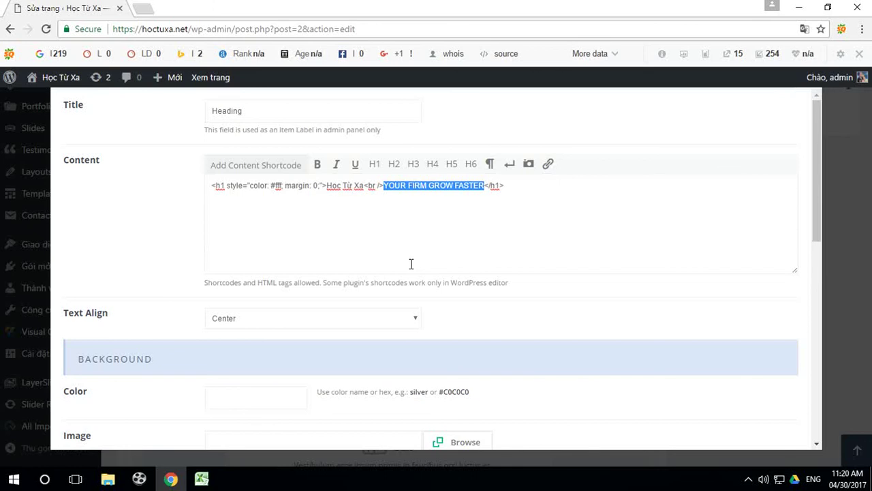
text(G)
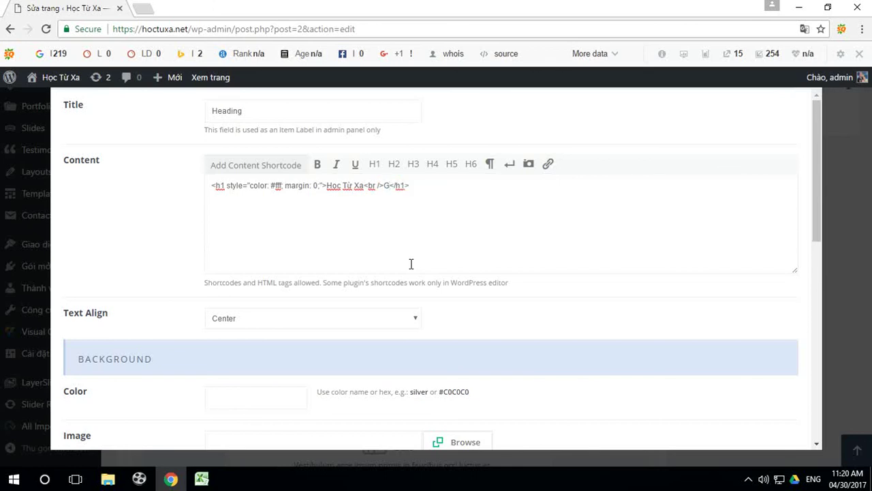
text(iới)
text( thiệ)
text(u )
text(đề)
text(n ba)
text(n bạn)
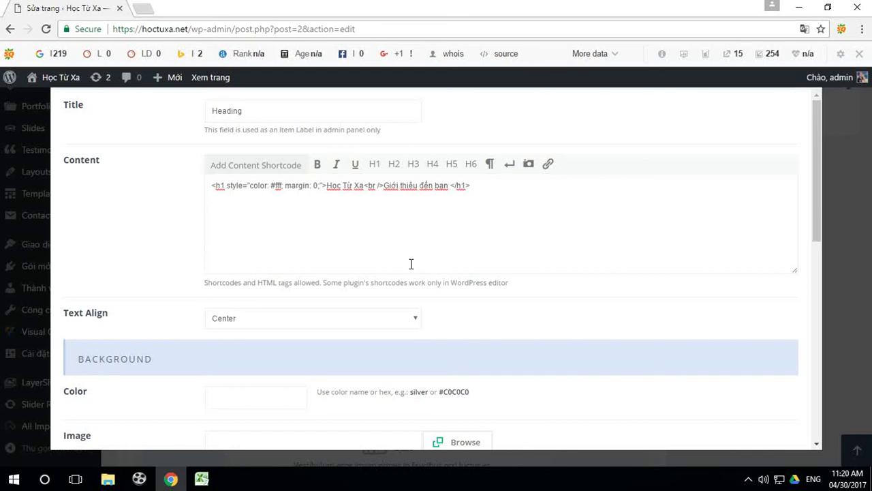
text( cac)
text(s )
text(khoa)
text( hoc)
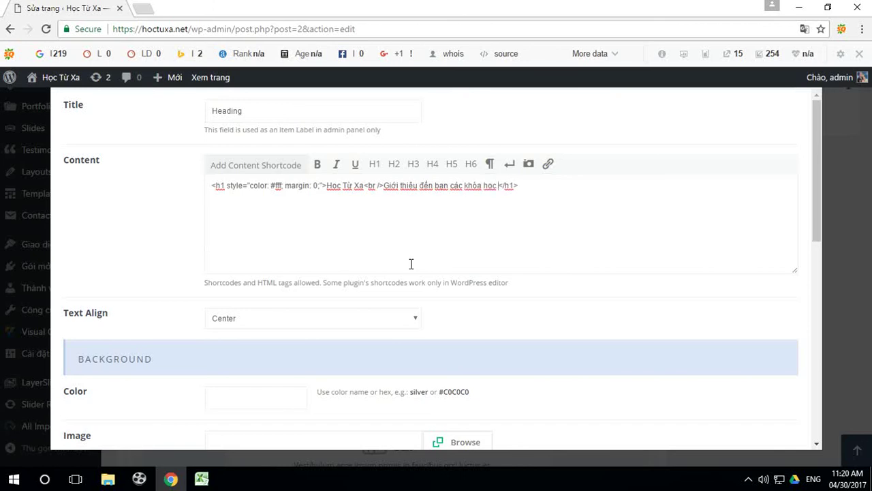
text( co)
text( tân)
text(g )
text(kem)
text( mã giảm)
text(giam)
text( gia)
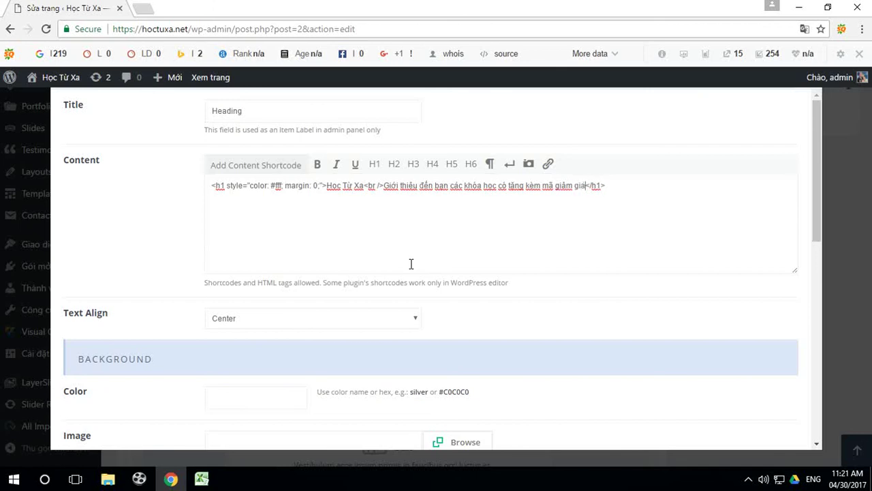
Save the Heading column's new text and update the Home page.
scroll(467, 245, down, 3)
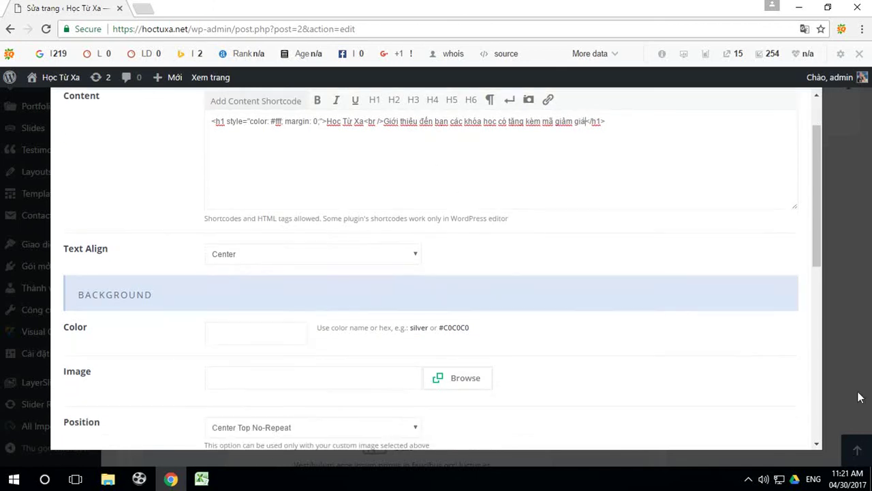
scroll(732, 316, down, 5)
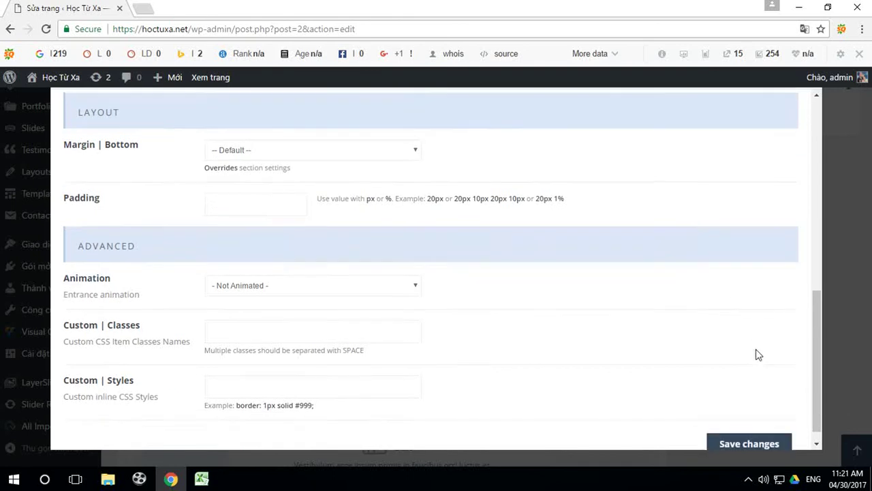
click(763, 431)
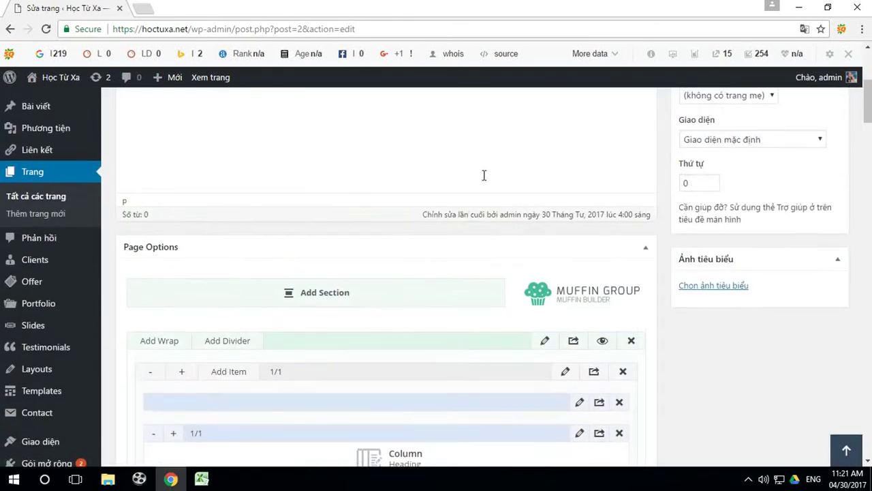
click(822, 158)
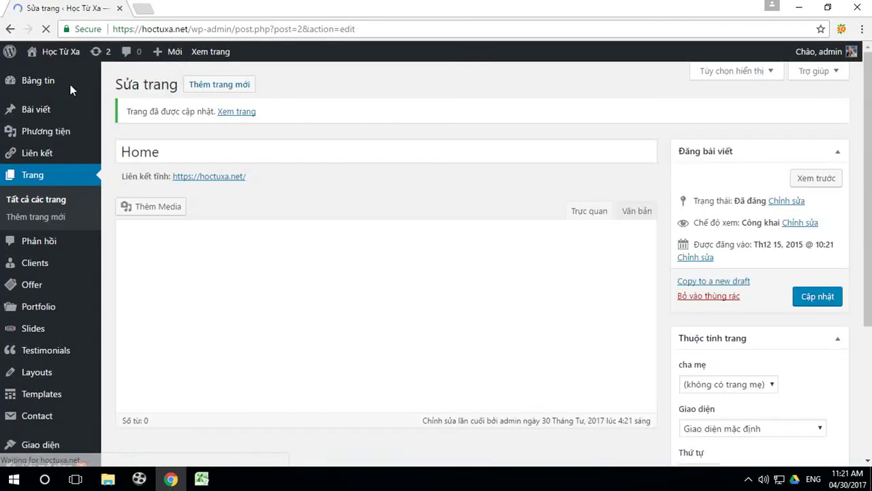
Open the site homepage in a new tab to check the new heading.
right_click(53, 58)
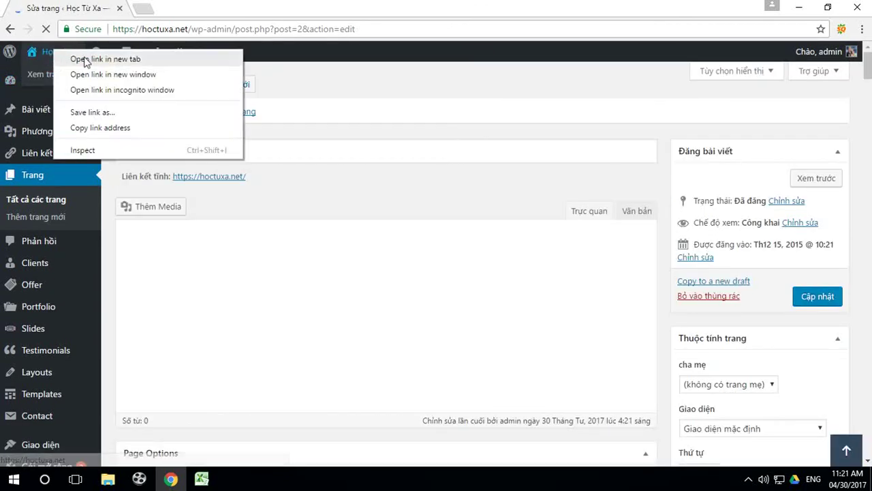
click(82, 66)
click(172, 9)
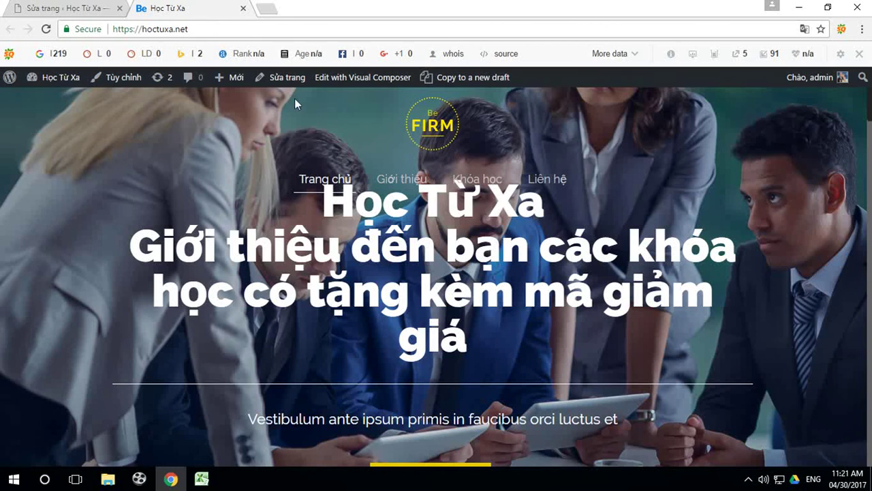
Reopen the Heading column's content for editing and compare it with the heading on the homepage.
click(60, 10)
scroll(547, 254, down, 2)
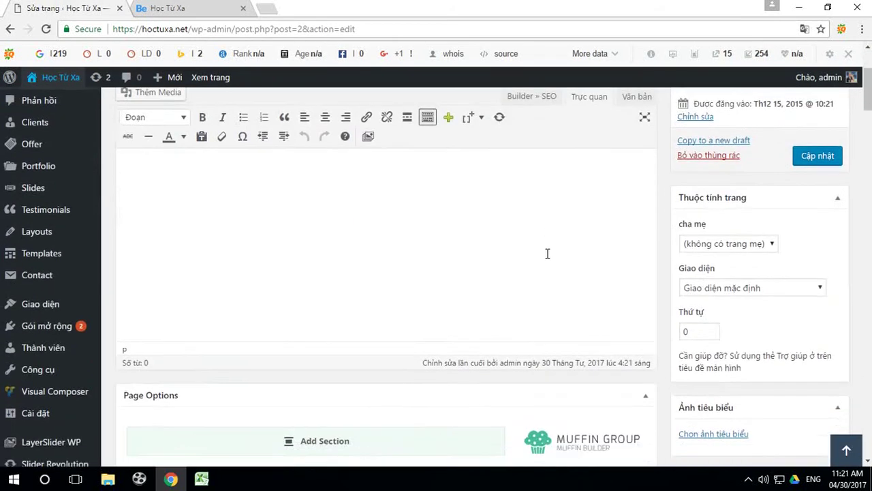
scroll(547, 253, down, 5)
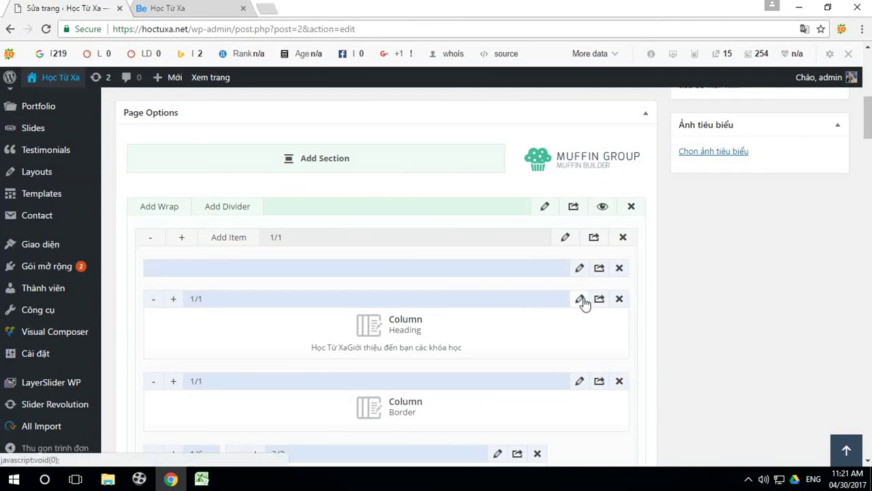
click(580, 300)
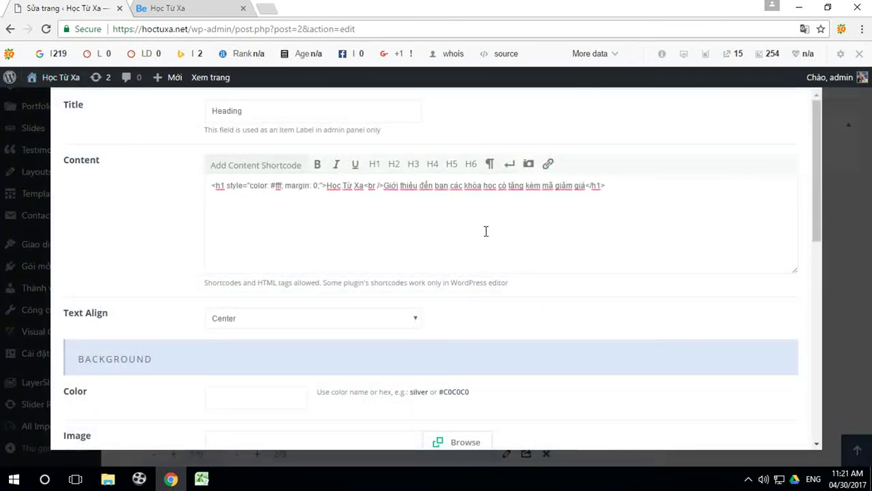
click(201, 6)
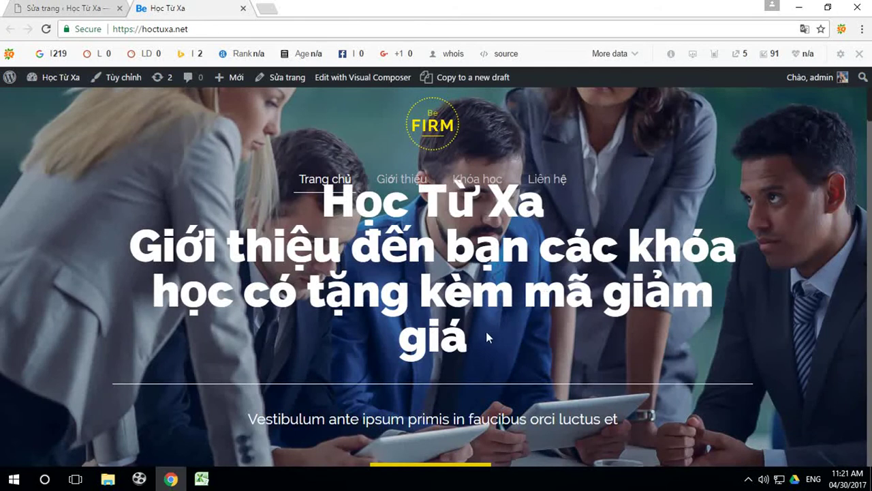
click(96, 8)
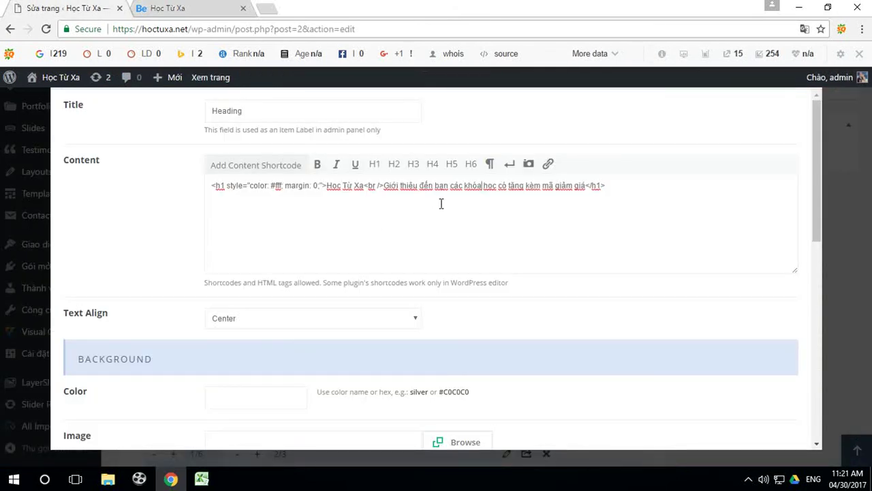
Move the closing h1 tag in place of the line break after Học Từ Xa, and format the remaining sentence as H4.
drag(584, 186, 603, 185)
right_click(603, 186)
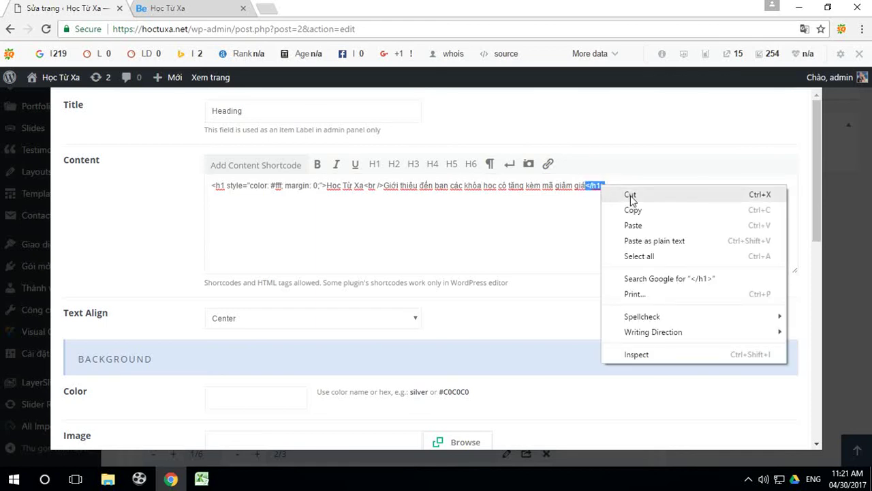
click(628, 195)
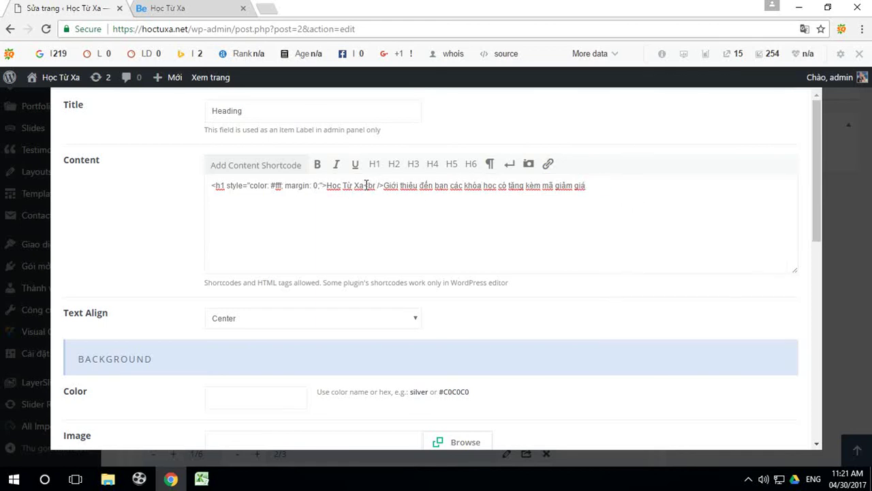
drag(365, 185, 385, 186)
key(ctrl+v)
drag(385, 187, 590, 187)
click(436, 169)
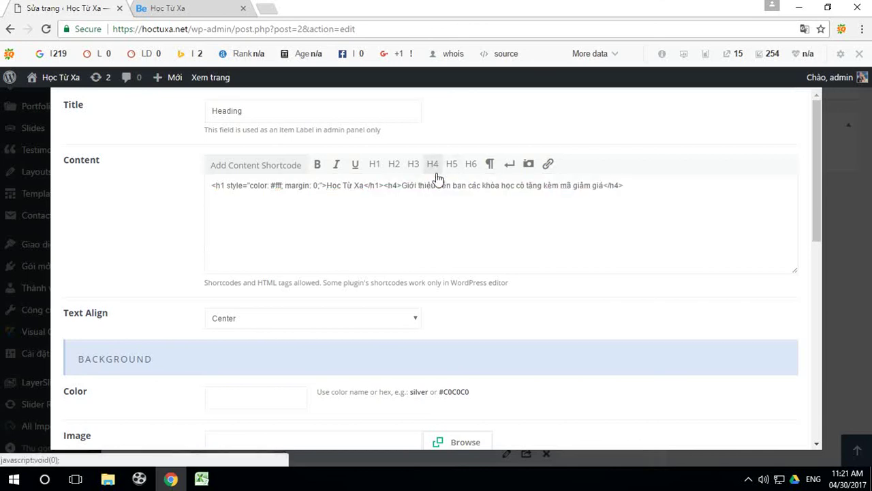
Save the reformatted Heading column, update the Home page and return to the homepage tab.
scroll(673, 337, down, 3)
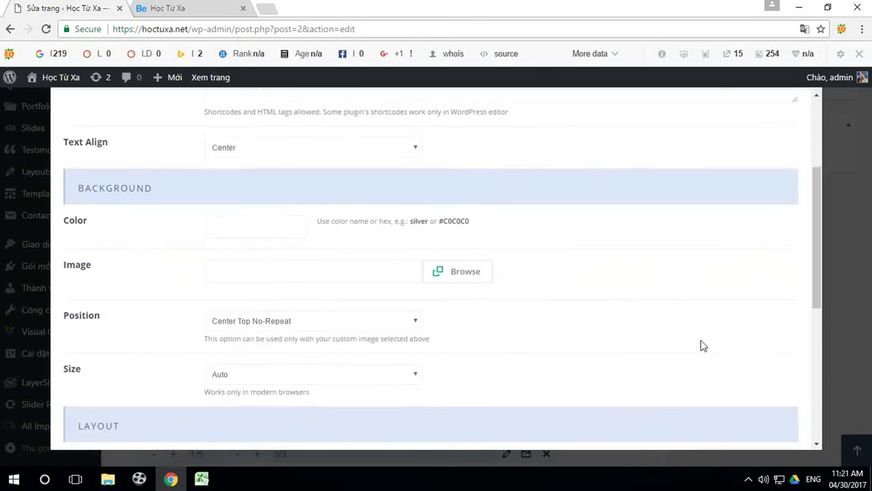
scroll(702, 350, down, 5)
click(772, 426)
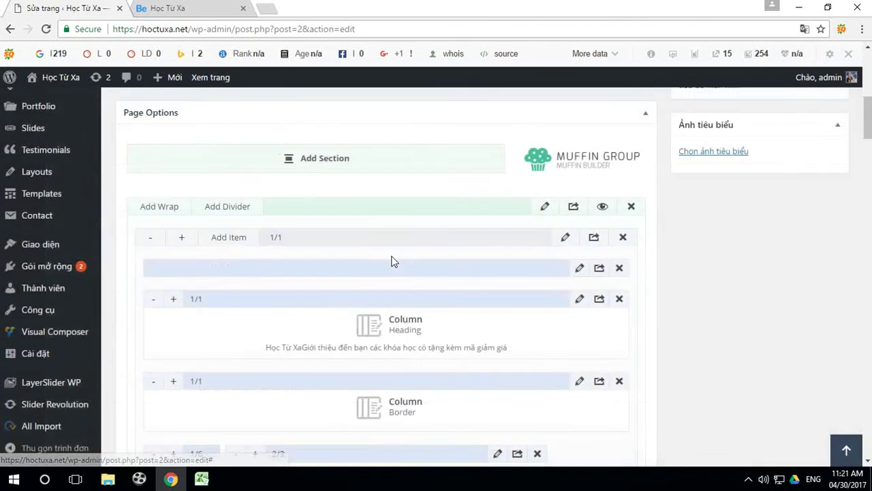
scroll(741, 152, up, 5)
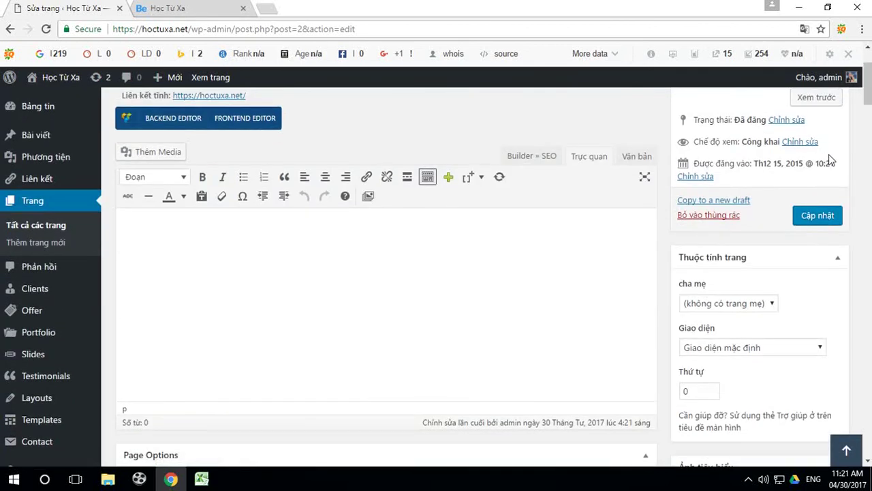
click(826, 216)
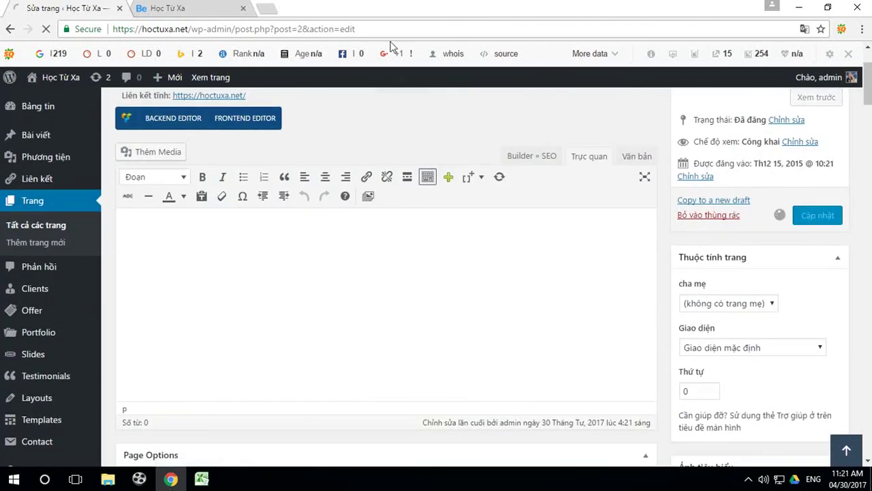
click(184, 15)
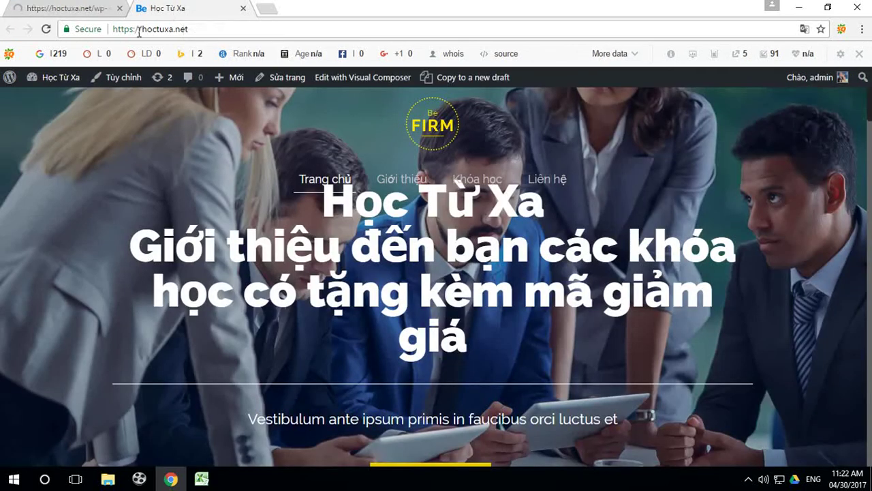
Reload the homepage to check the reformatted sentence, and return to the Heading column in the Home page's builder.
click(46, 30)
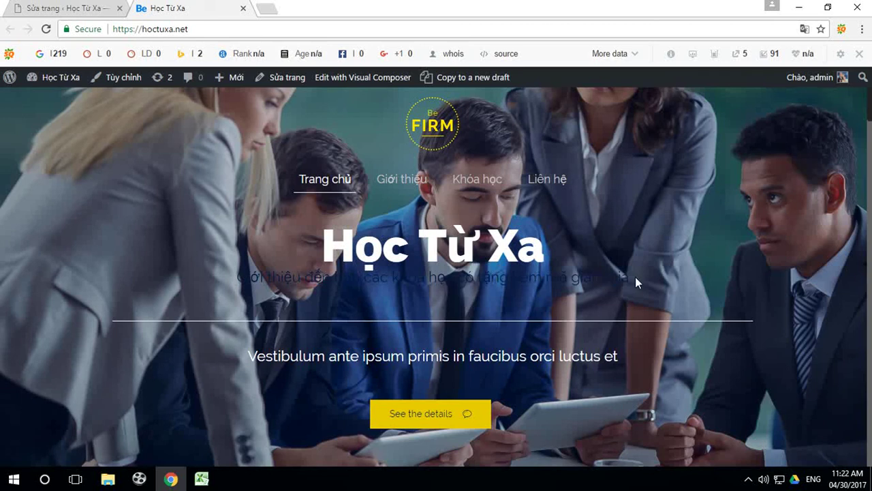
click(70, 10)
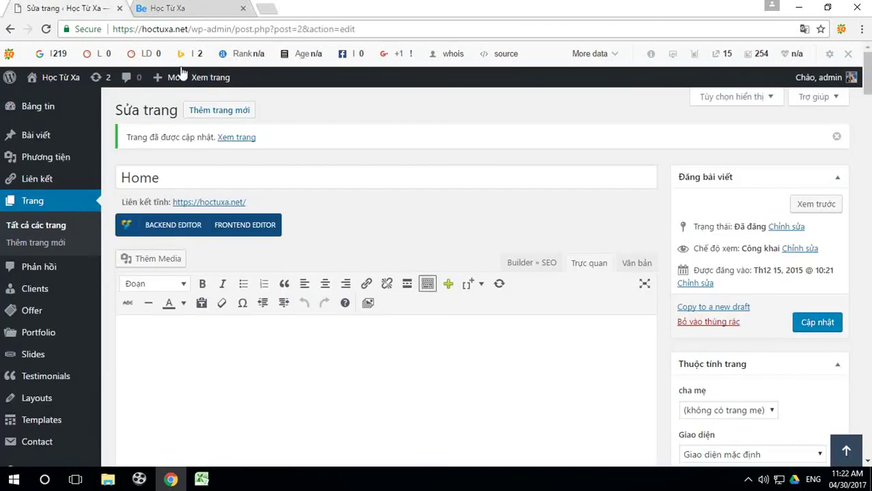
scroll(588, 327, down, 1)
scroll(587, 327, down, 10)
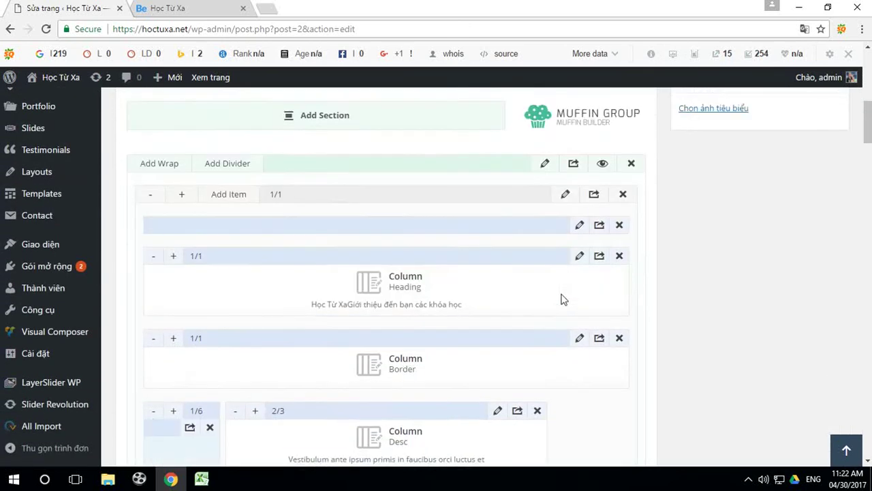
scroll(568, 314, down, 1)
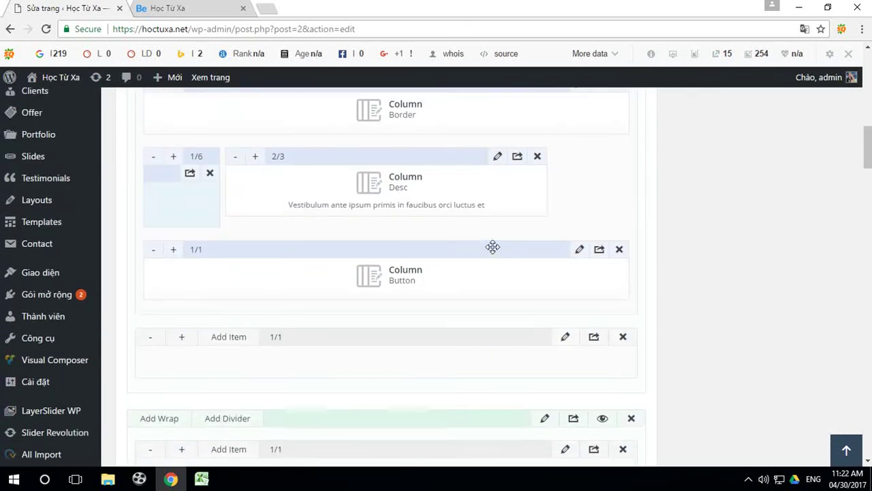
scroll(559, 242, up, 3)
scroll(569, 216, up, 1)
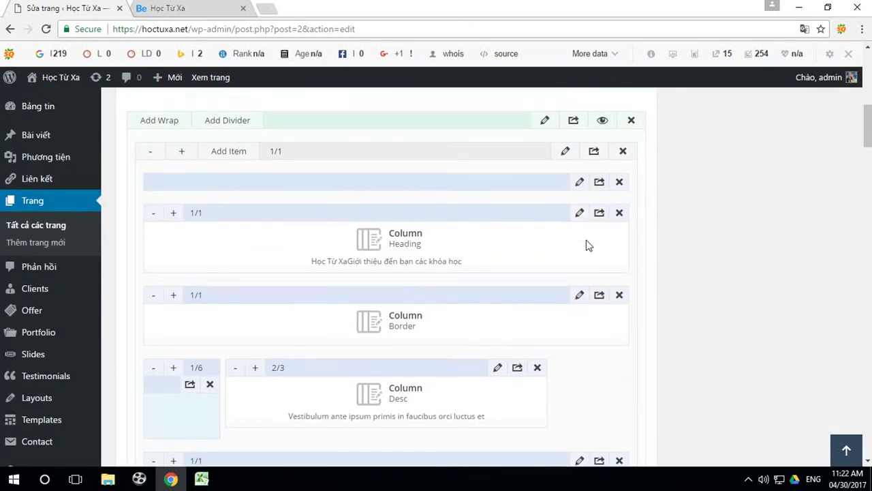
In the Heading column's content, change the sentence's opening and closing h4 tags to h3.
click(580, 213)
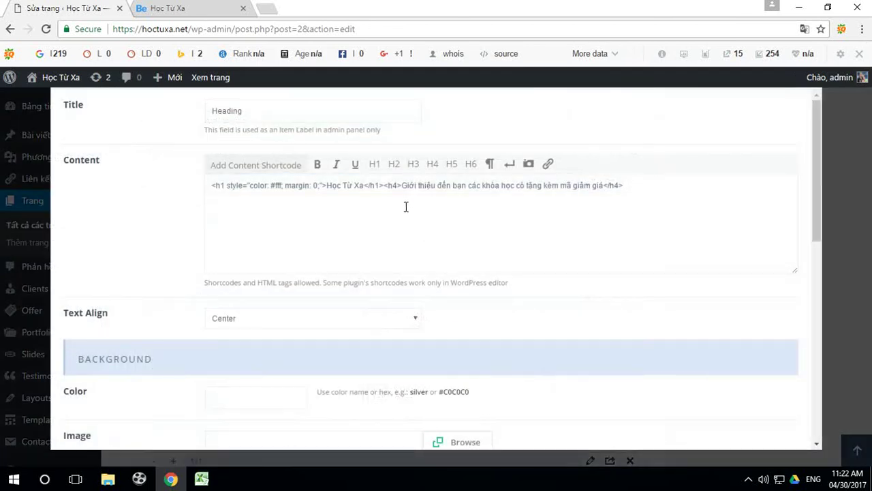
click(398, 189)
key(BackSpace)
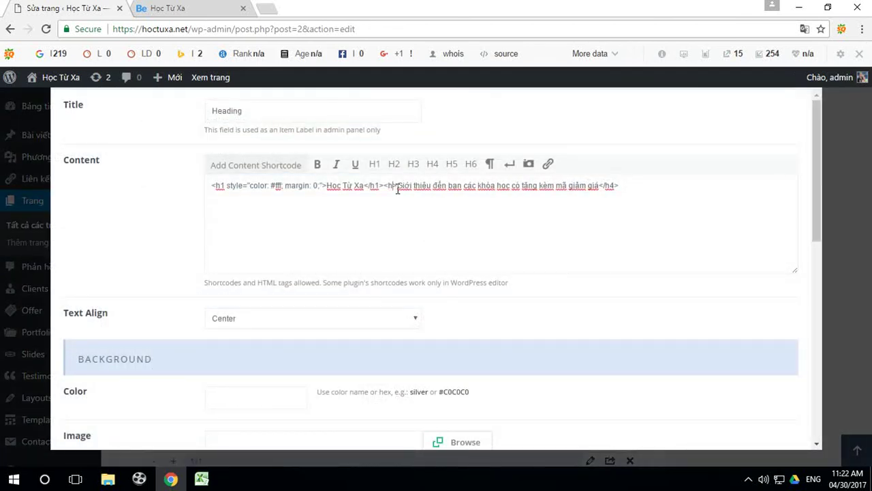
text(3)
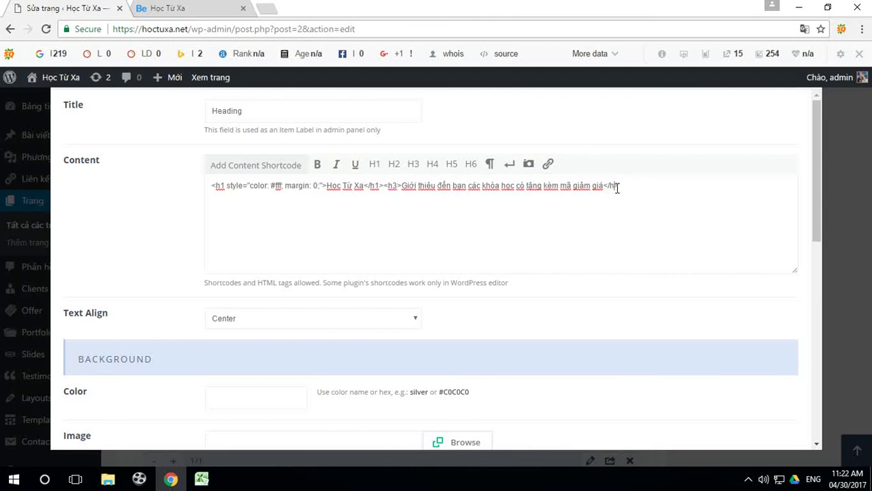
scroll(808, 297, down, 5)
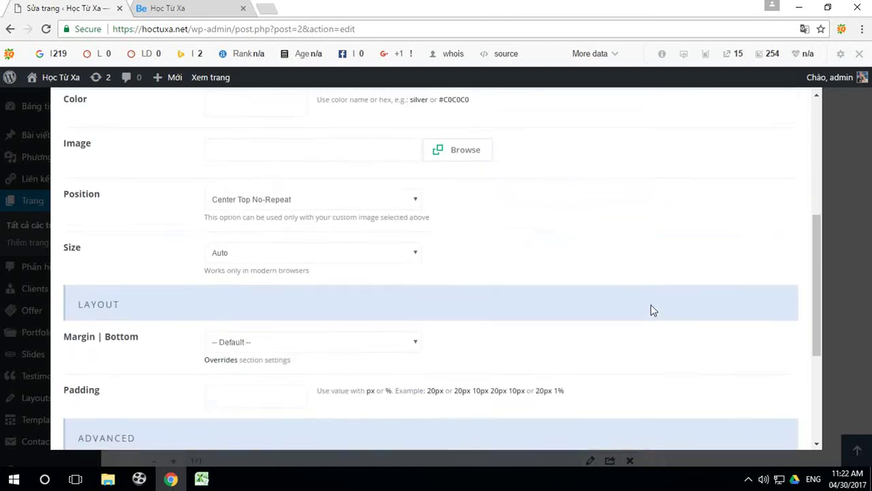
scroll(651, 306, up, 4)
scroll(648, 308, up, 1)
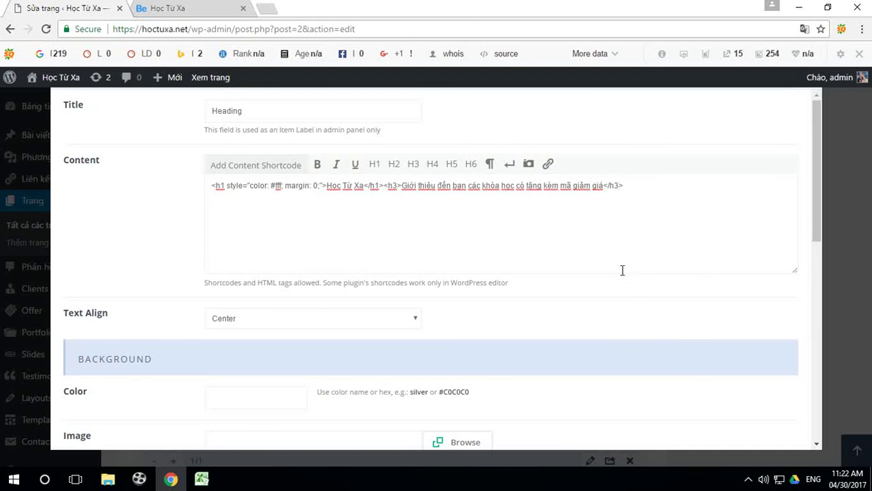
Save the Heading column with the H3 sentence, update the Home page and reload the homepage.
scroll(722, 268, down, 7)
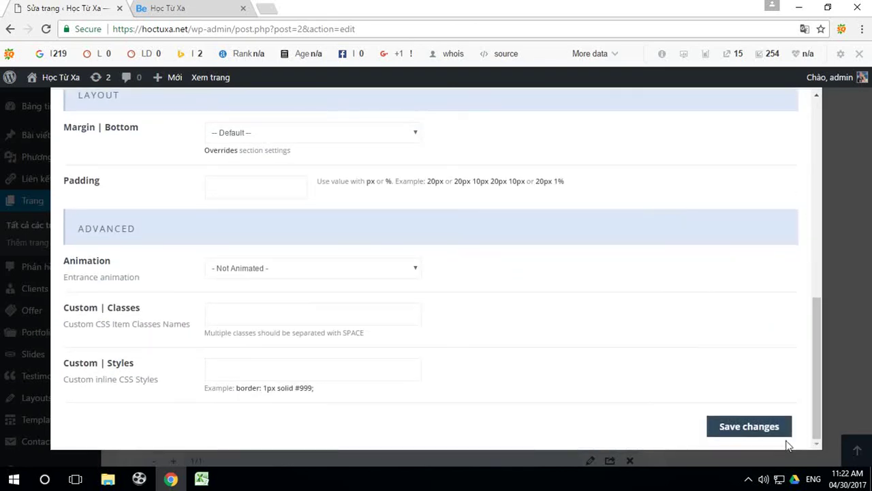
click(760, 425)
scroll(287, 109, up, 10)
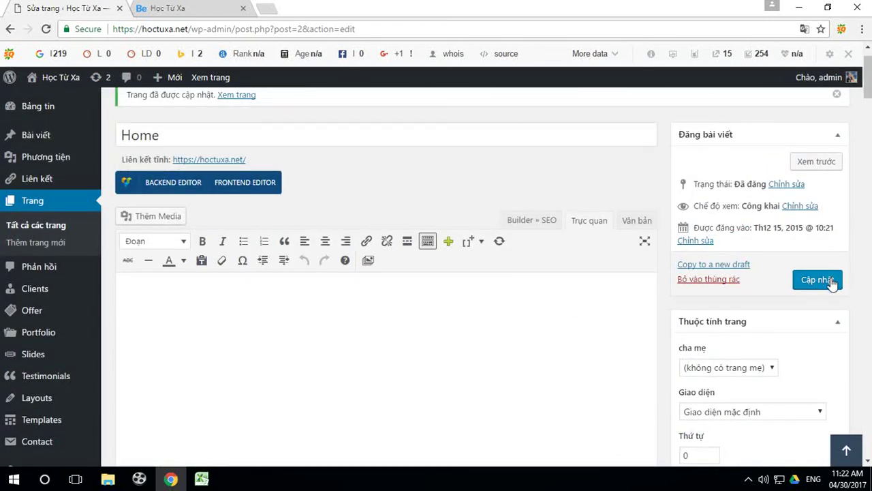
click(831, 282)
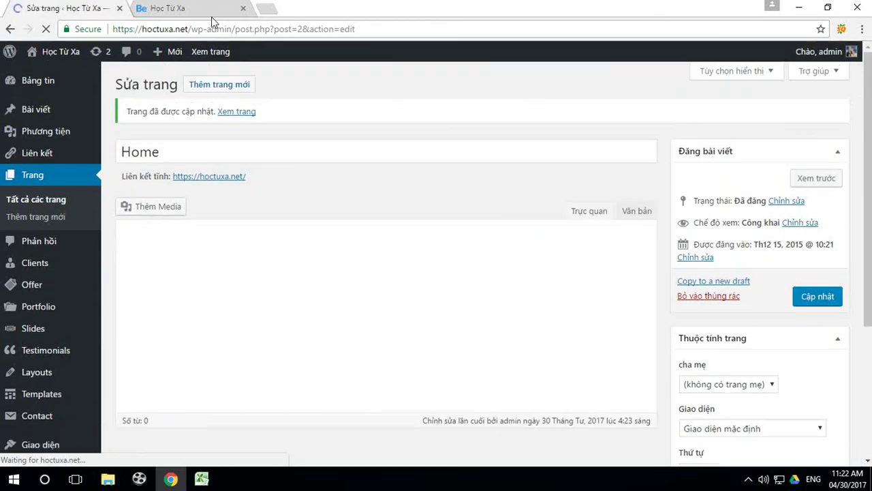
click(204, 8)
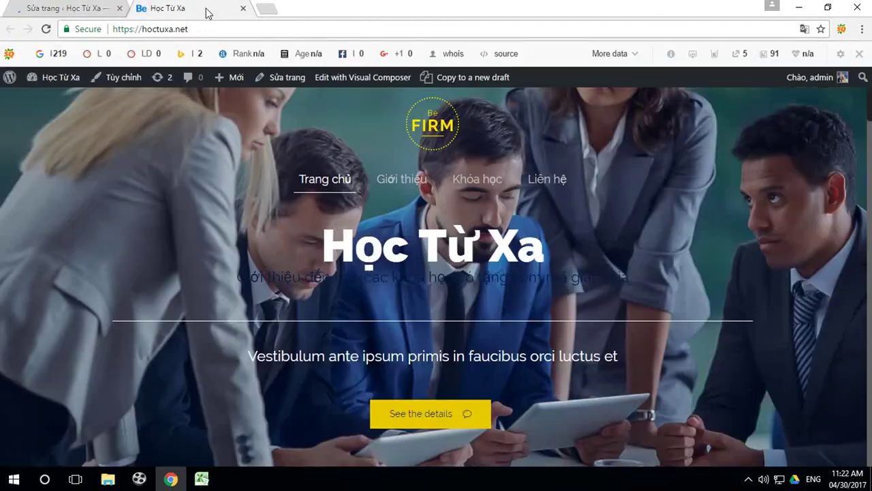
click(46, 31)
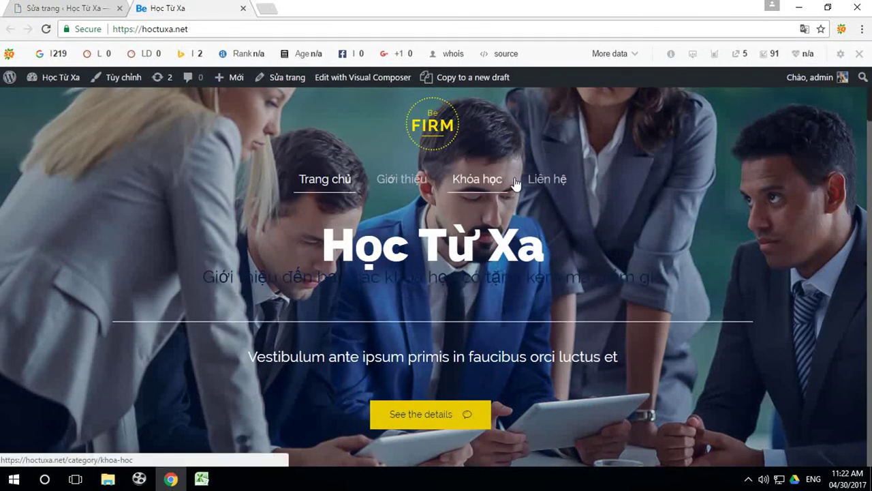
Reopen the Heading column and copy the h1 tag's style="color: #fff; margin: 0;" to just after the opening h3 tag.
click(86, 10)
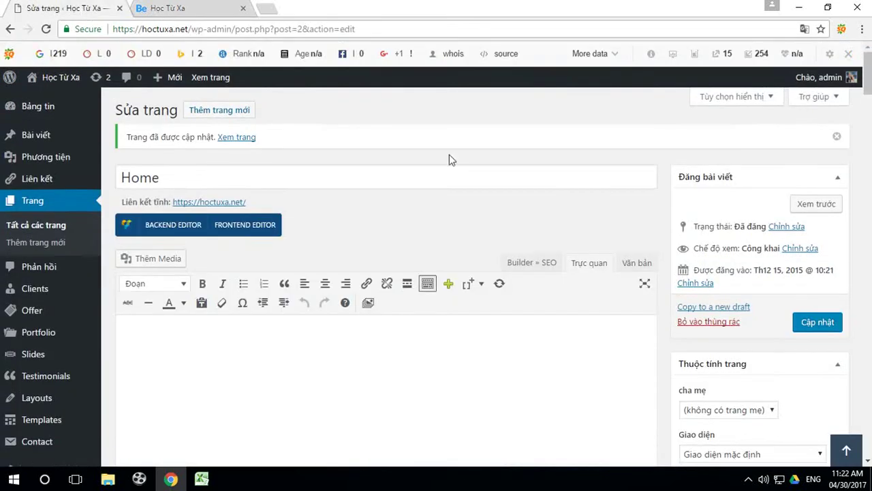
scroll(648, 305, down, 2)
scroll(603, 269, down, 4)
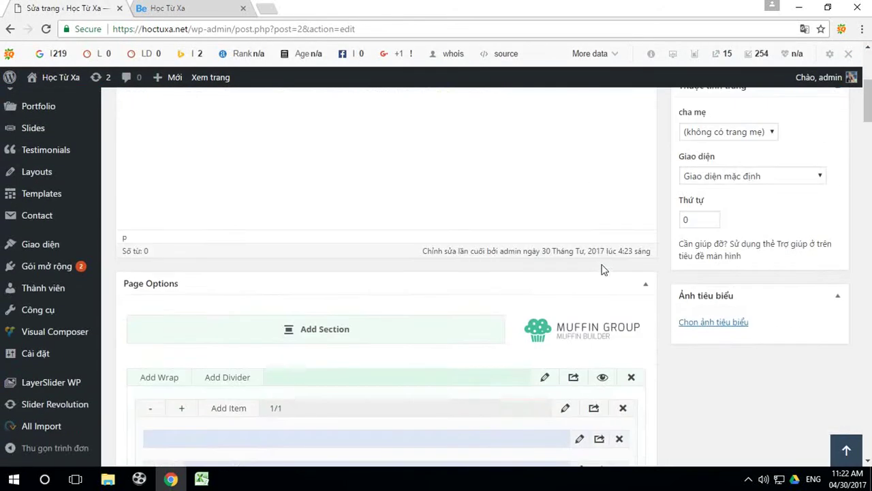
scroll(602, 272, down, 3)
scroll(592, 266, down, 3)
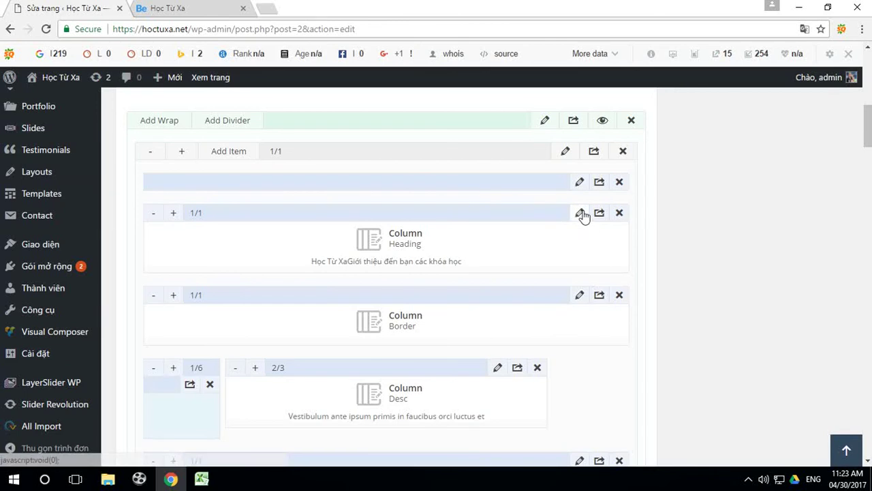
click(581, 214)
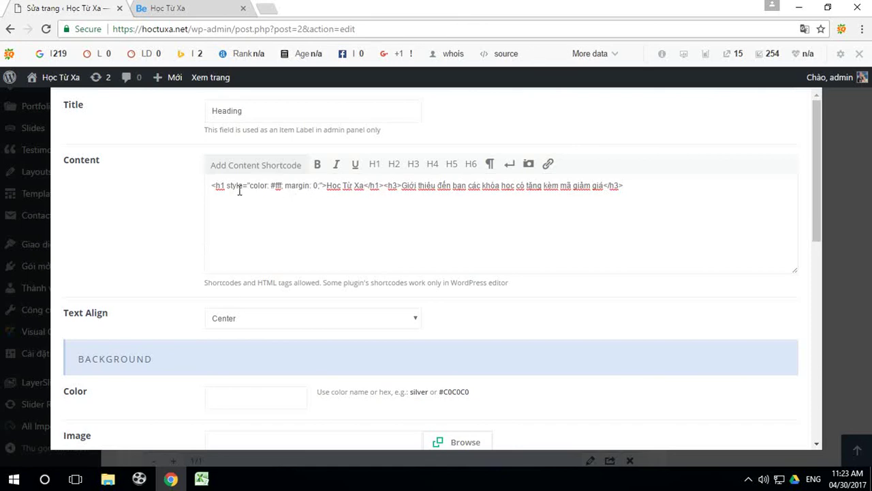
drag(227, 187, 320, 190)
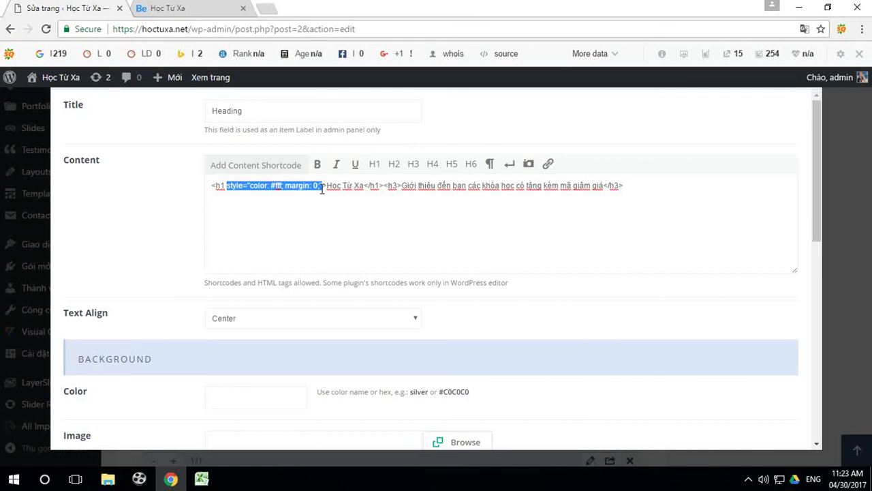
right_click(307, 185)
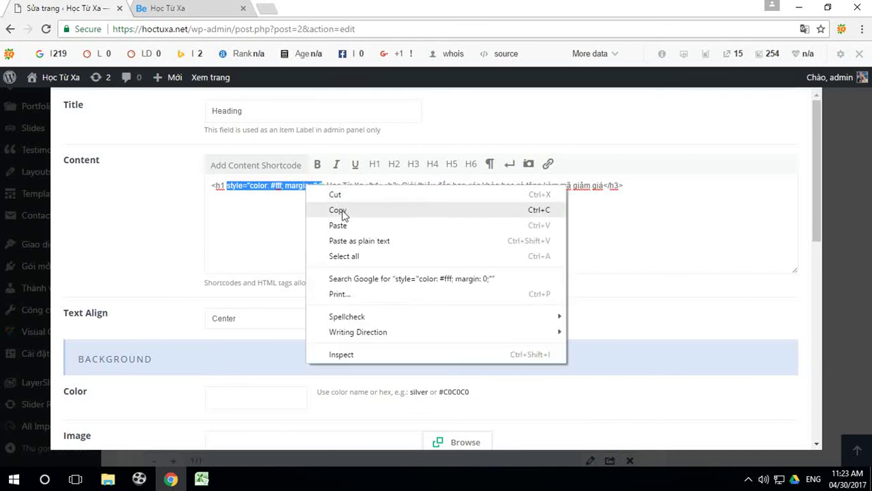
click(337, 208)
click(402, 185)
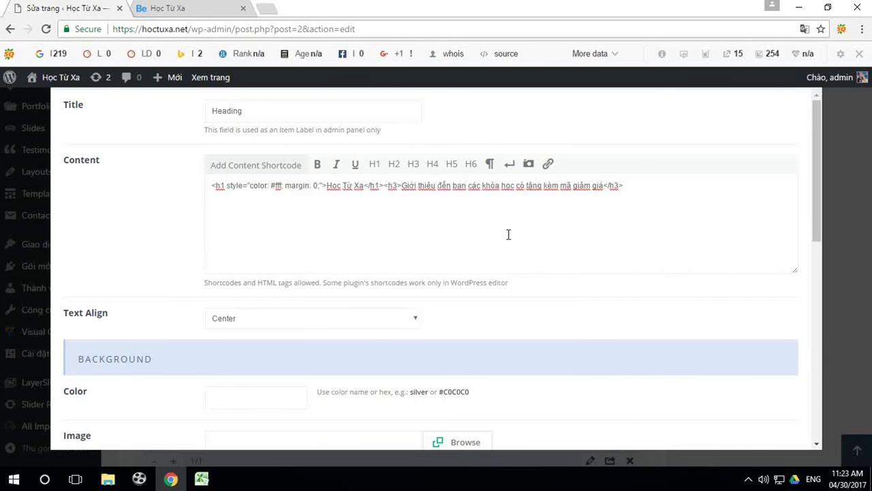
key(ctrl+v)
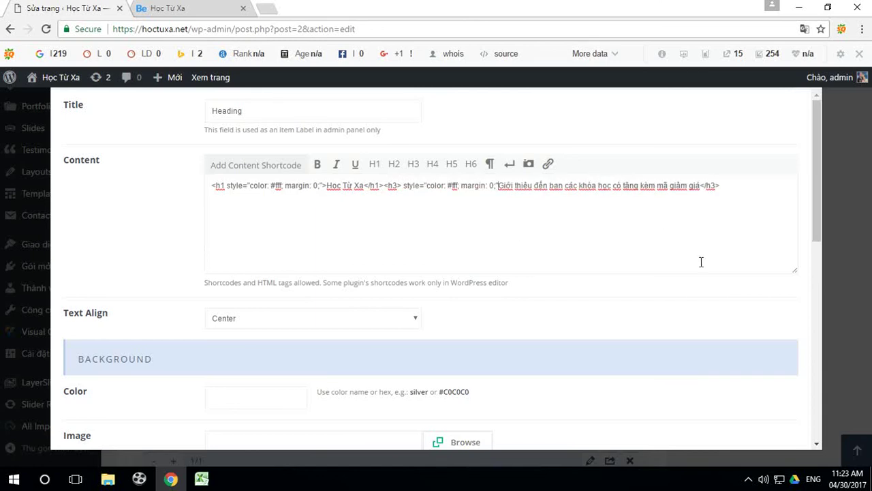
Save the Heading column with the copied style text, update the Home page and reload the homepage to check it.
scroll(549, 262, down, 8)
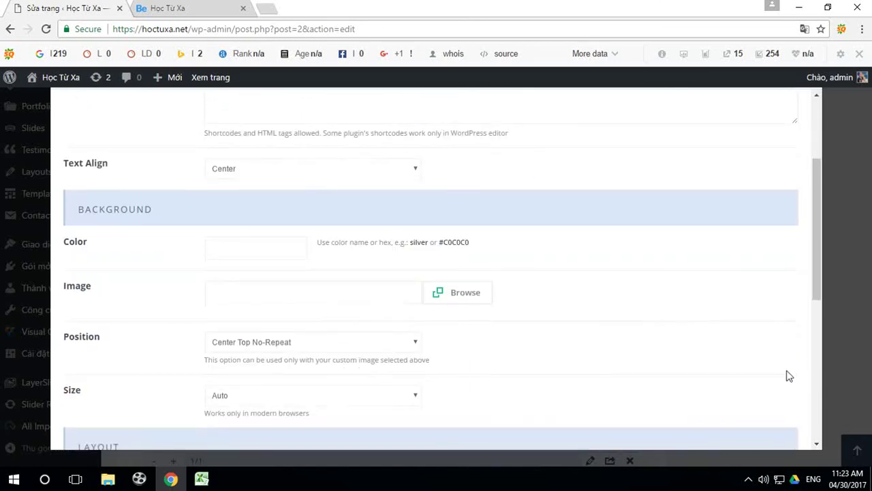
click(764, 426)
scroll(656, 265, up, 10)
click(820, 174)
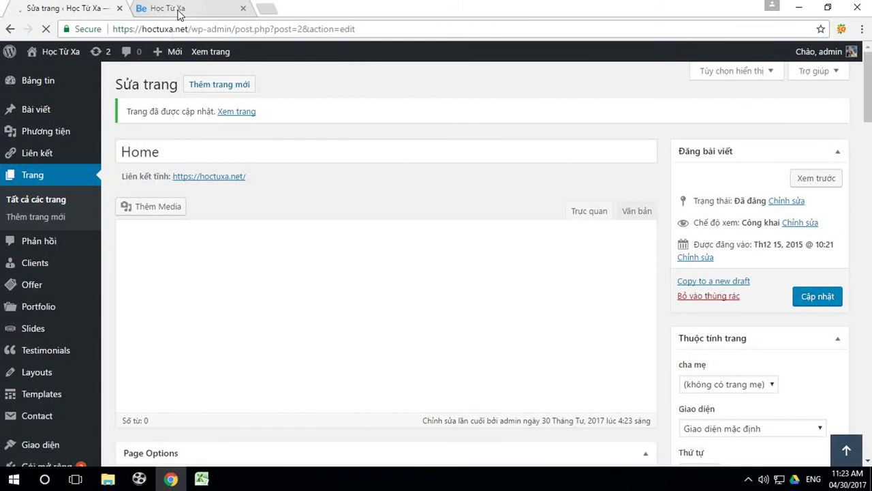
click(179, 9)
click(46, 30)
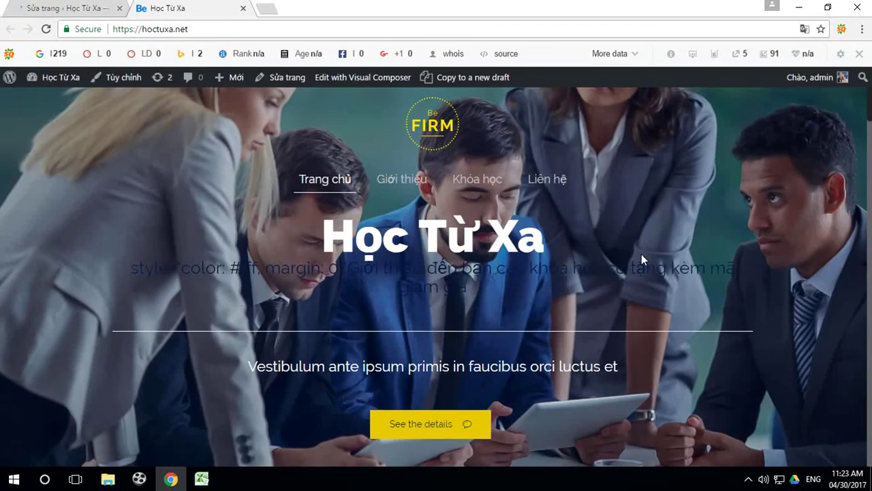
Replace the misplaced style text in the Heading column so that style="color: #fff; margin: 0;" sits inside the opening h3 tag.
click(86, 13)
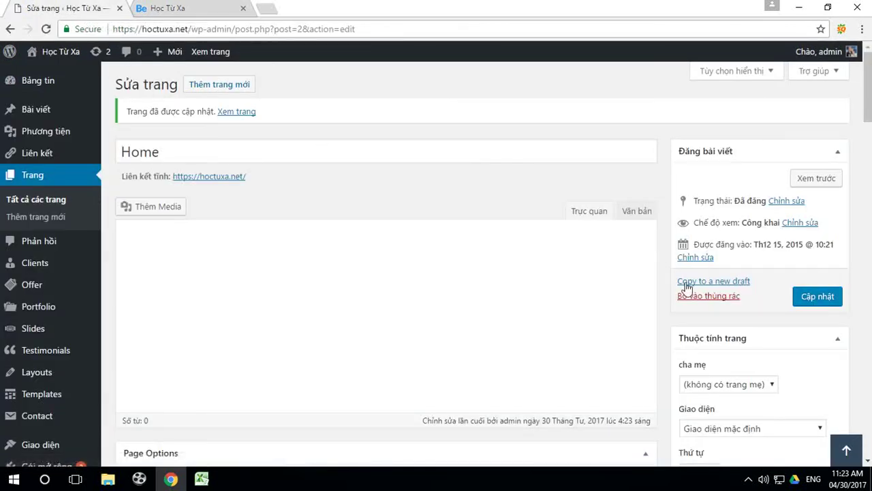
scroll(588, 287, down, 2)
scroll(588, 288, down, 7)
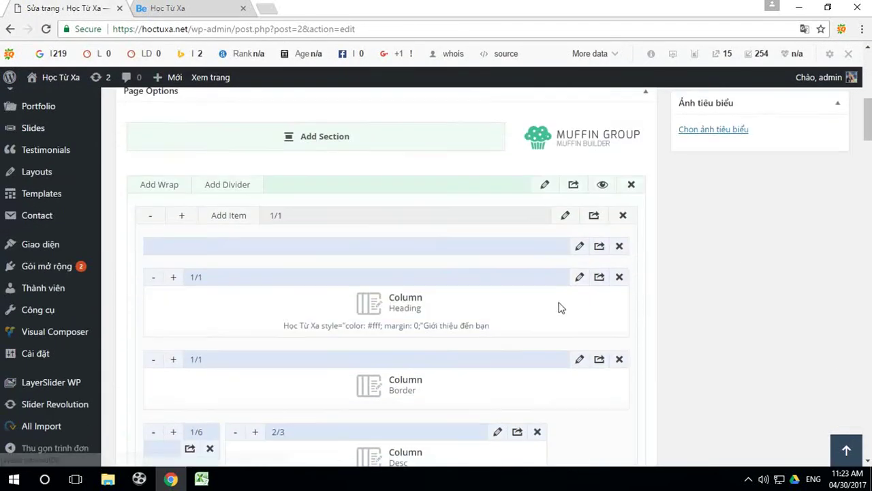
click(580, 130)
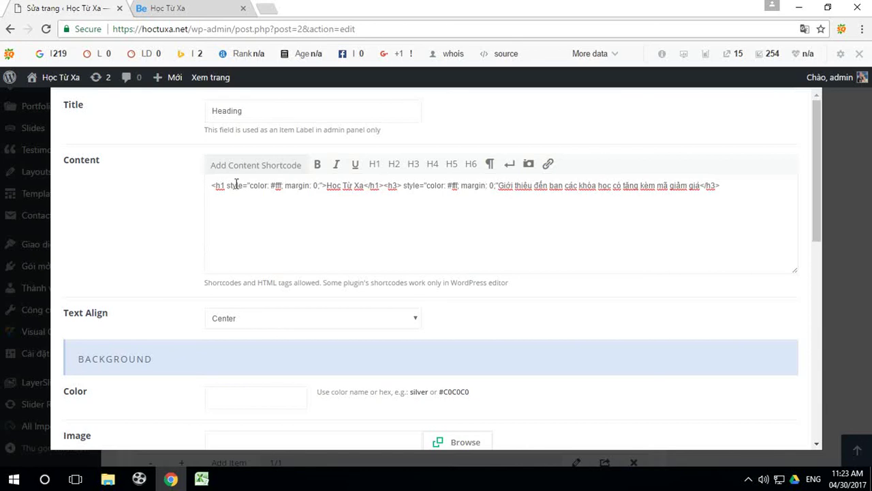
drag(227, 185, 328, 192)
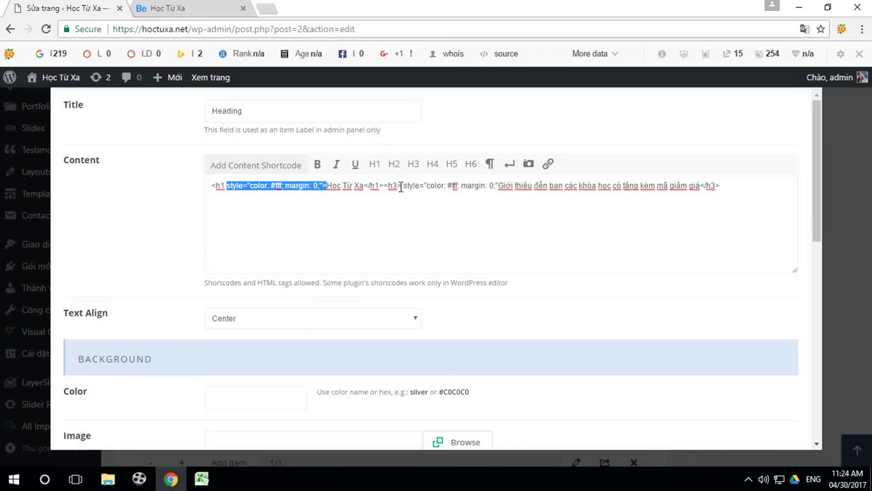
drag(398, 186, 500, 188)
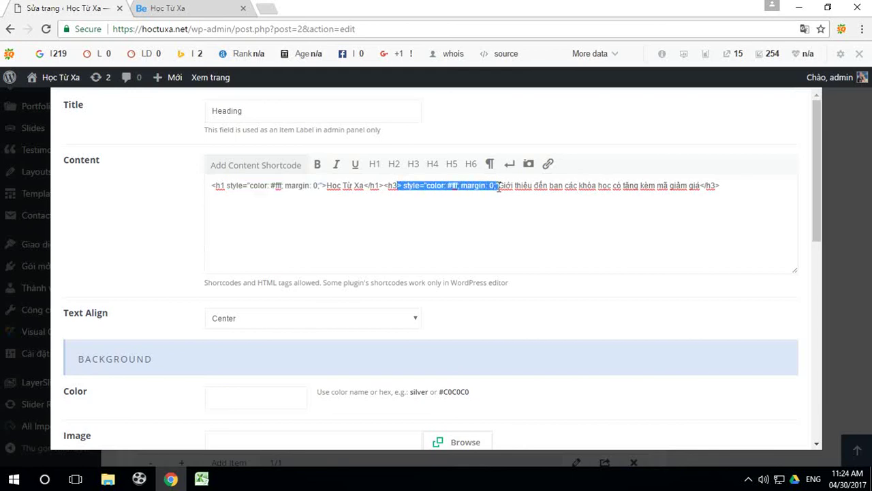
key(ctrl+v)
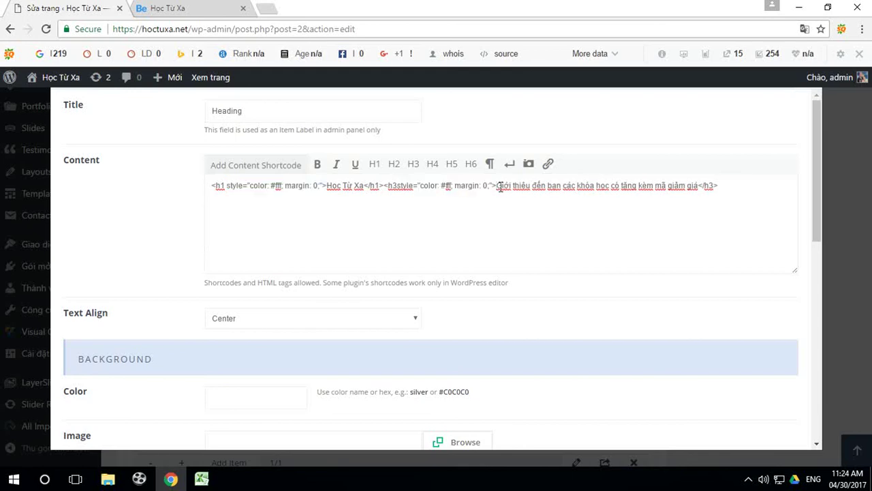
click(398, 186)
Save the Heading column with the corrected h3 tag and return to the homepage tab.
scroll(614, 286, down, 2)
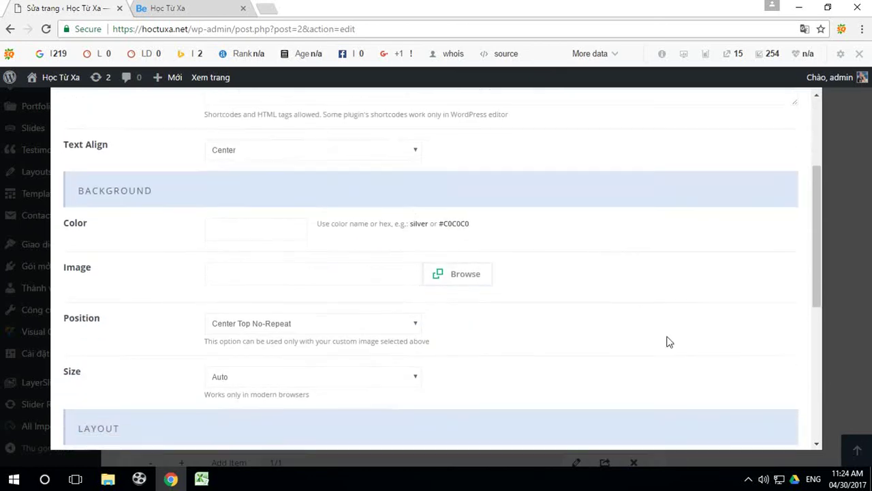
scroll(681, 354, down, 4)
click(744, 426)
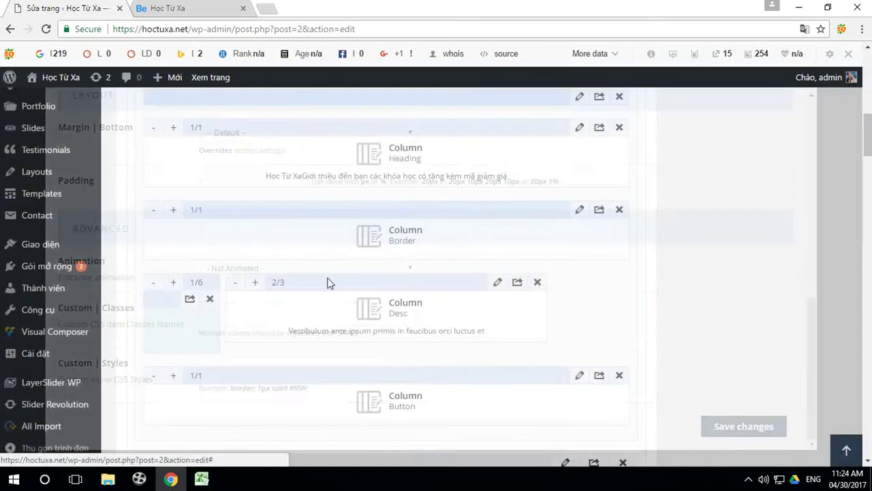
click(167, 8)
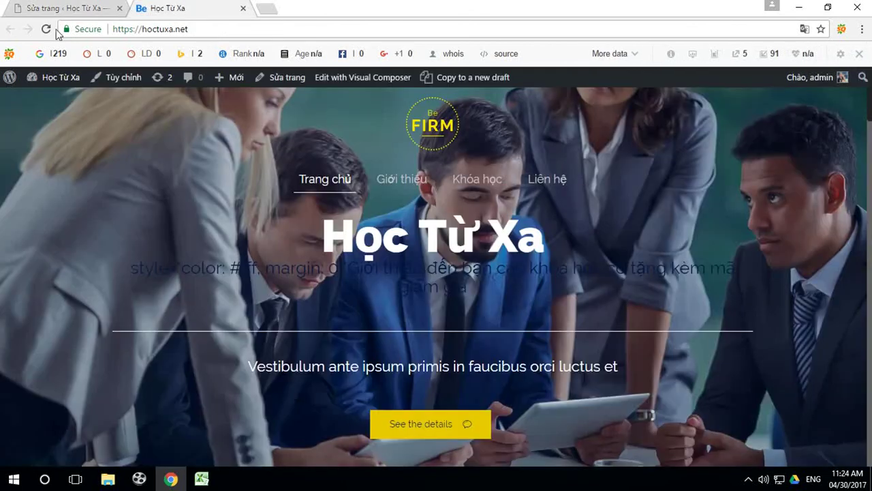
Update the Home page with the corrected Heading column and reload the homepage to check the subtitle.
click(46, 29)
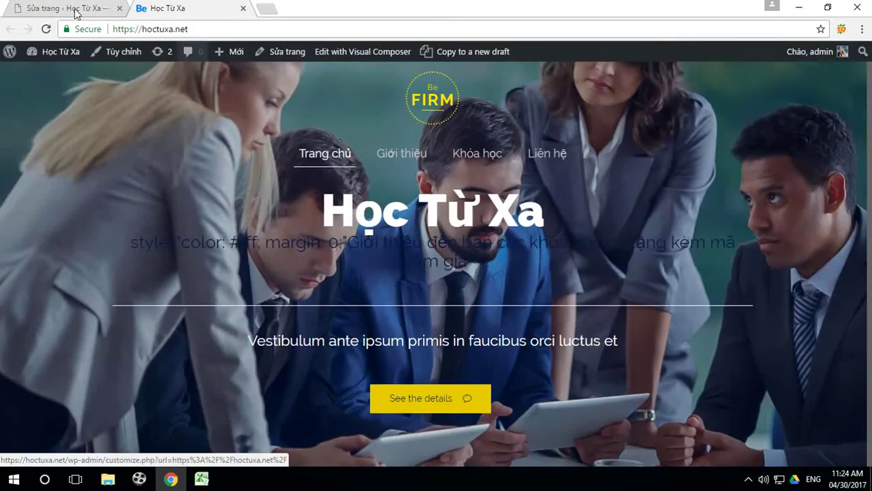
click(75, 10)
scroll(814, 143, up, 6)
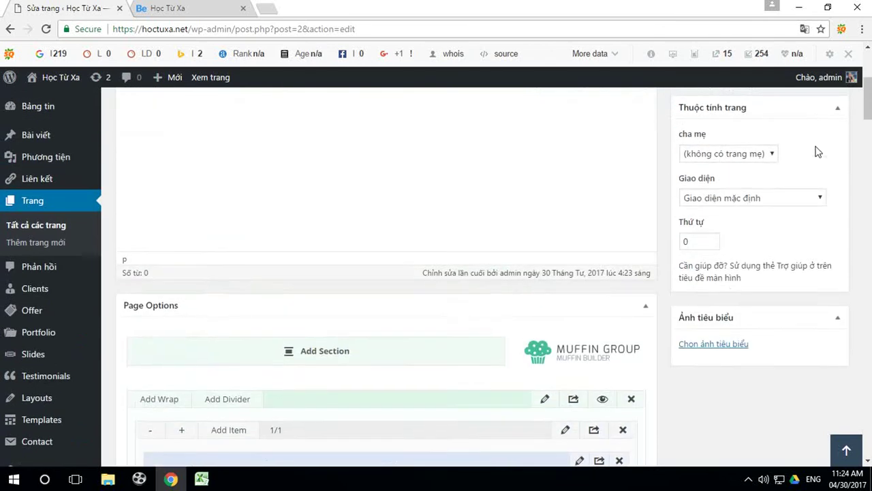
scroll(818, 151, up, 3)
click(825, 236)
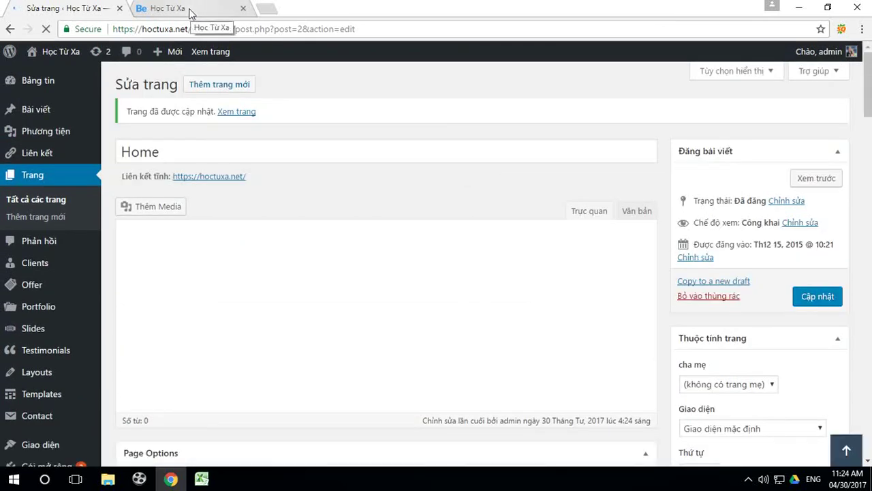
click(190, 13)
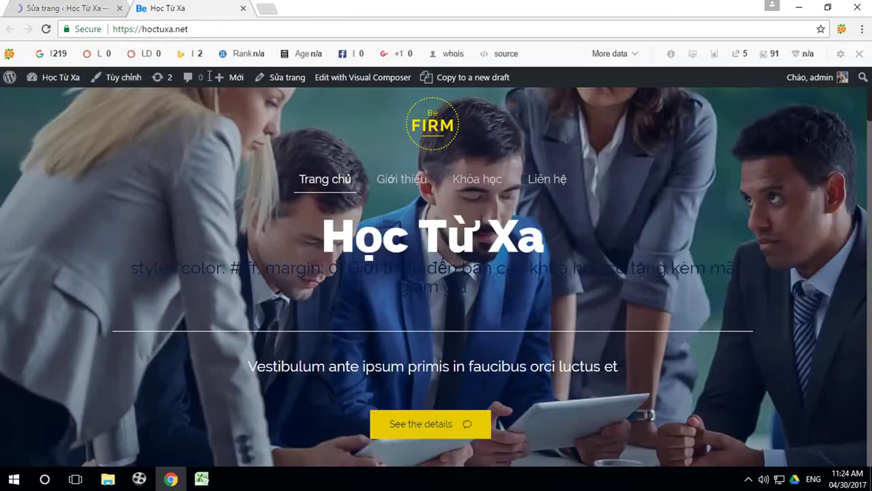
click(47, 30)
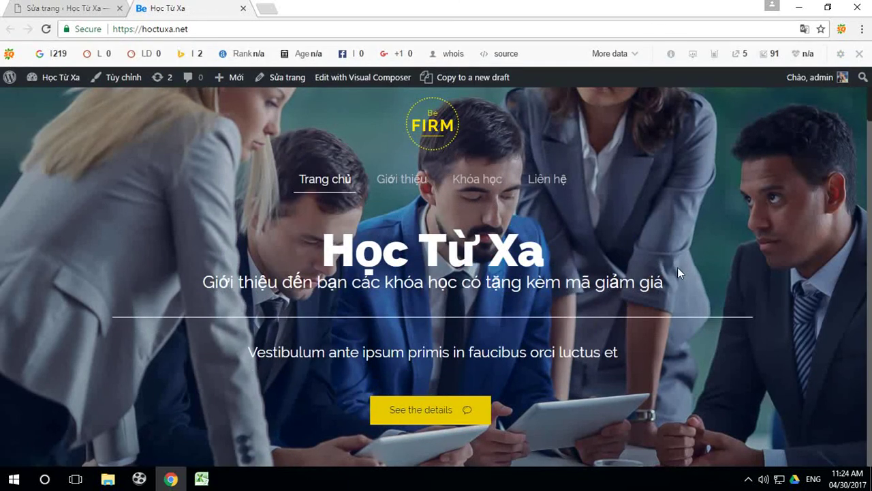
Reopen the Heading column and insert a </br> tag and a new line between the h1 and h3 elements.
click(60, 9)
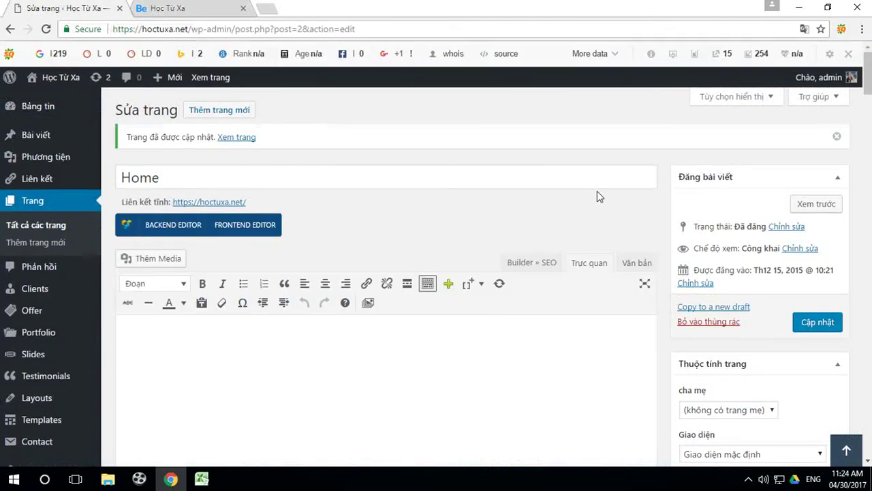
scroll(600, 299, down, 3)
scroll(602, 299, down, 6)
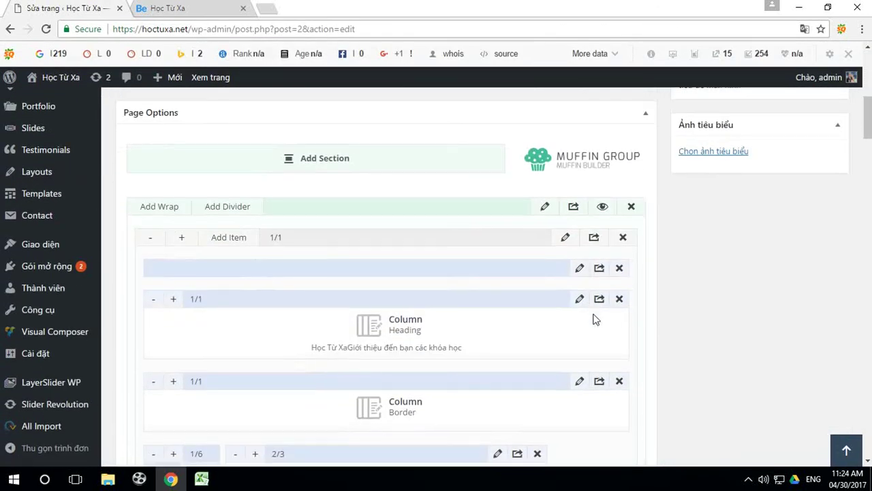
scroll(590, 213, down, 1)
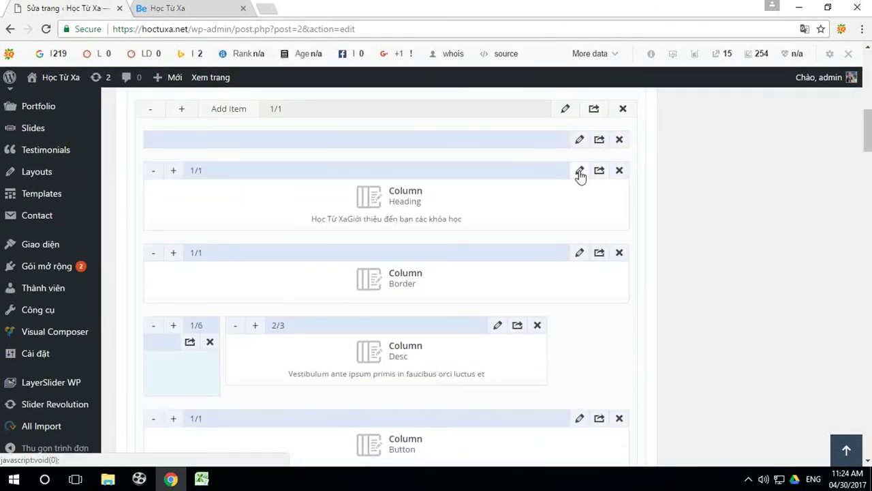
click(580, 172)
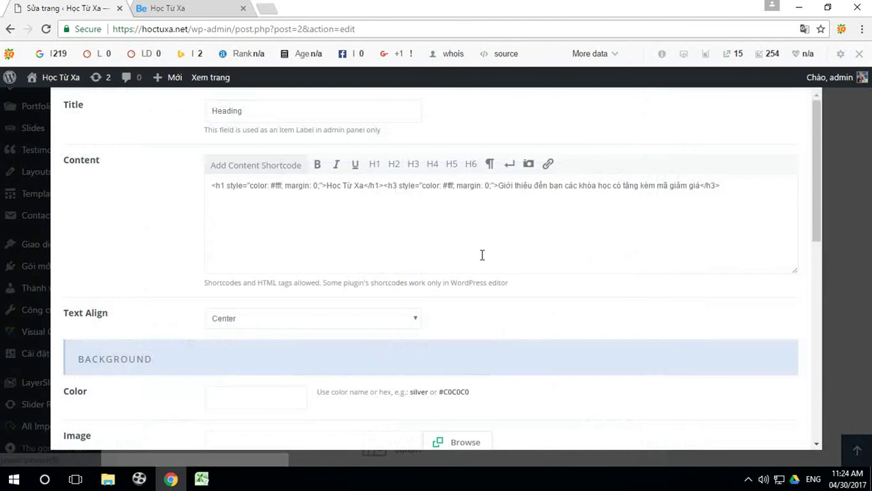
click(386, 185)
key(Return)
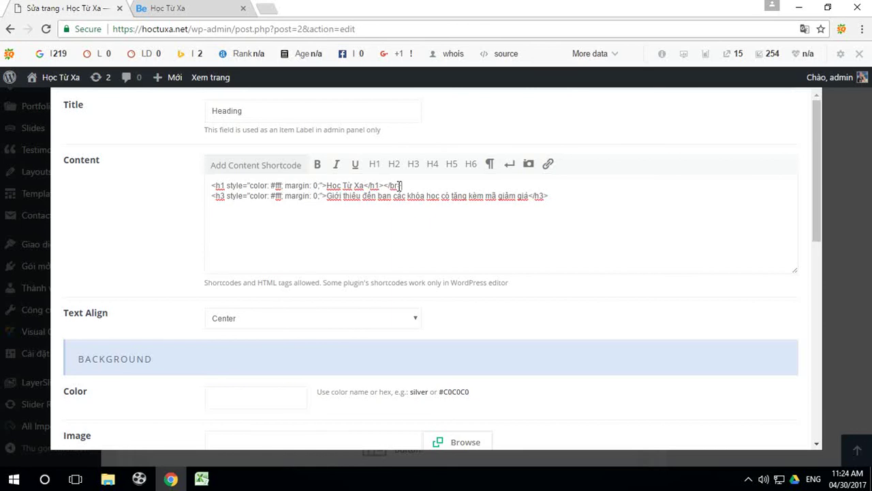
Save the Heading column with the added line break and update the Home page.
scroll(742, 385, down, 5)
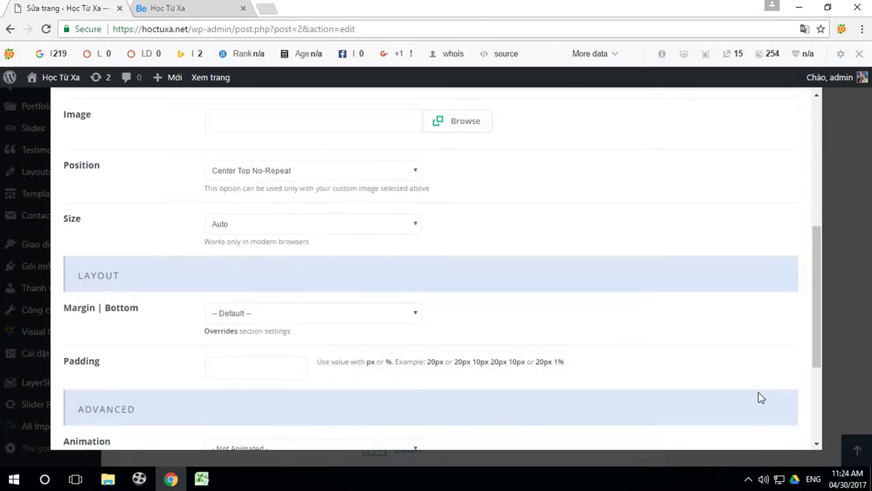
scroll(757, 389, down, 3)
click(756, 423)
scroll(836, 136, up, 4)
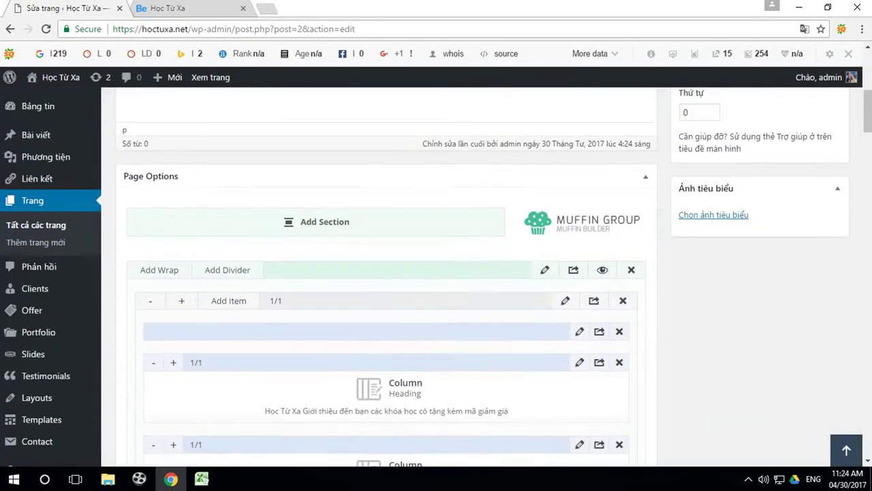
click(818, 194)
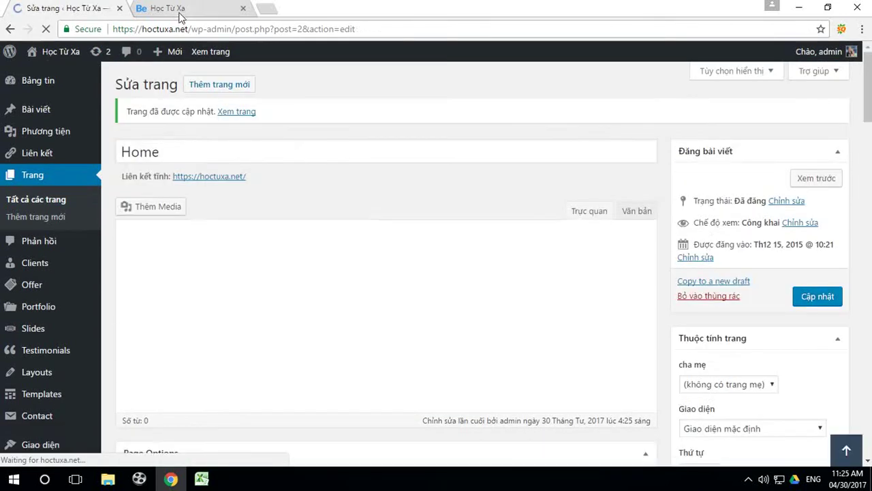
Reload the homepage and examine the heading spacing, description text and button in the hero section.
click(180, 15)
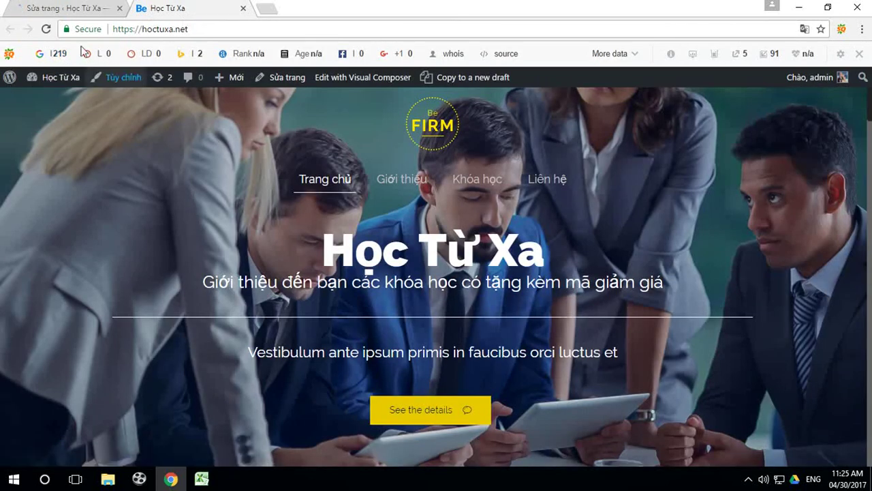
click(45, 31)
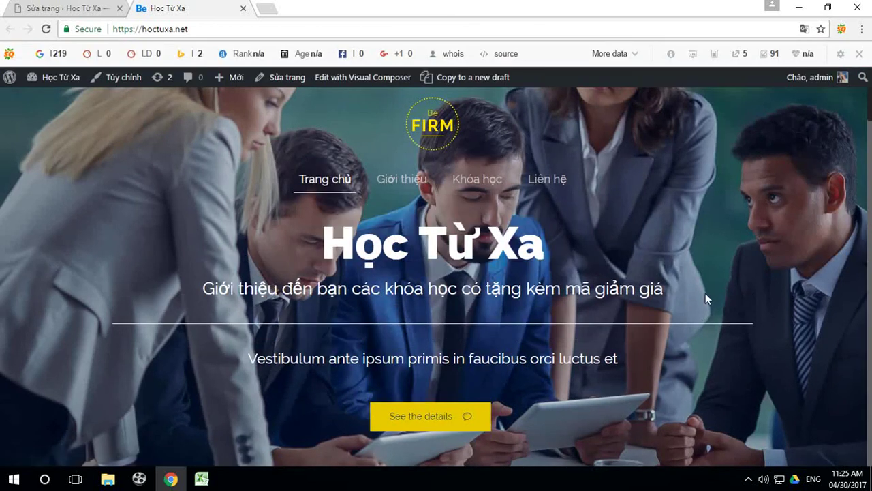
scroll(711, 301, down, 2)
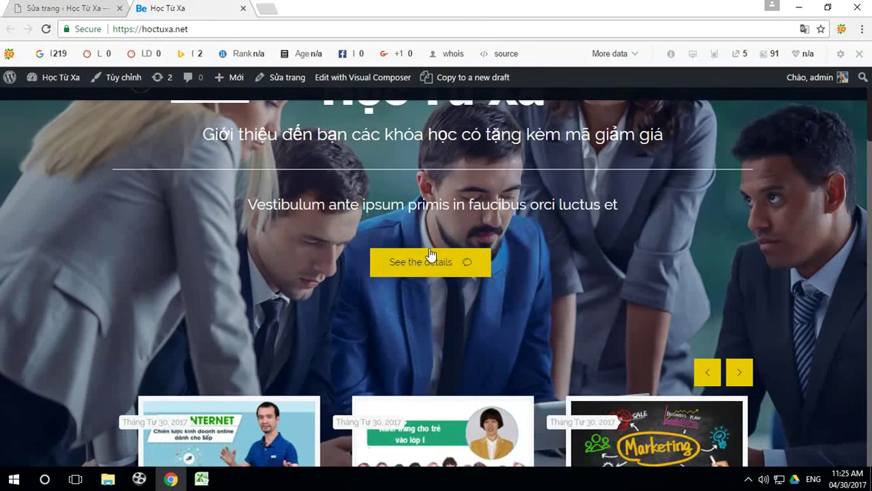
scroll(608, 284, up, 2)
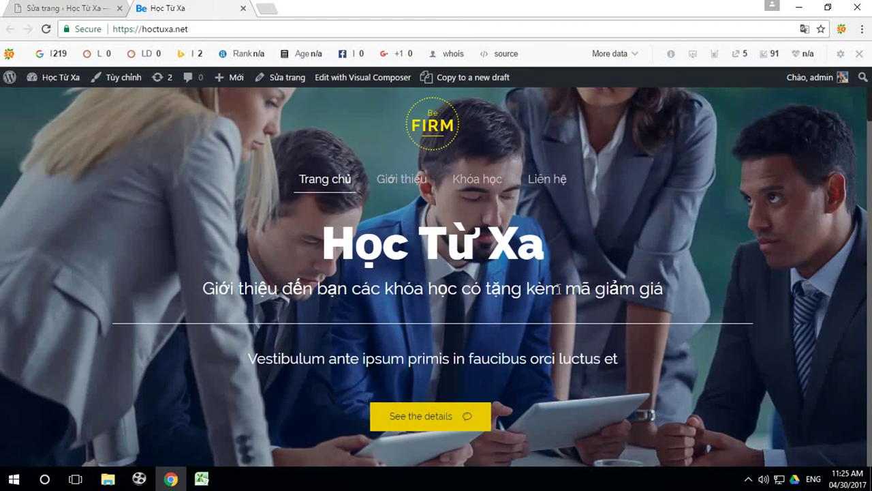
scroll(705, 293, down, 2)
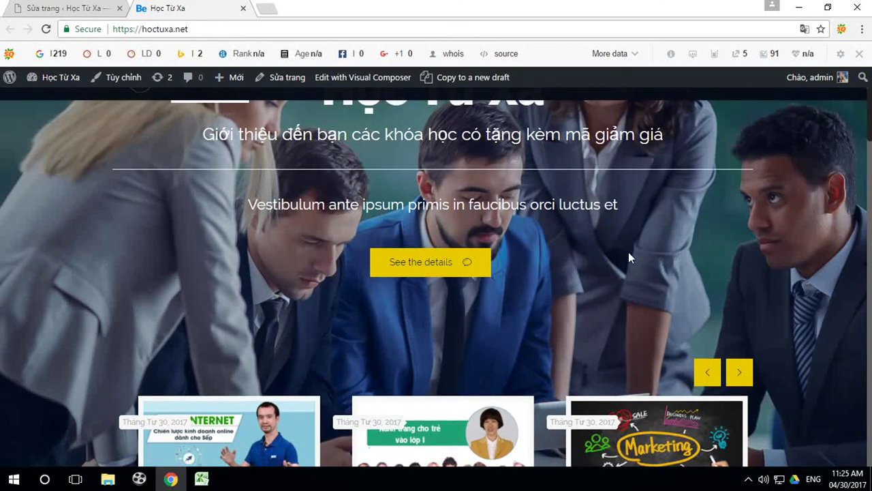
scroll(504, 245, down, 2)
scroll(508, 245, up, 3)
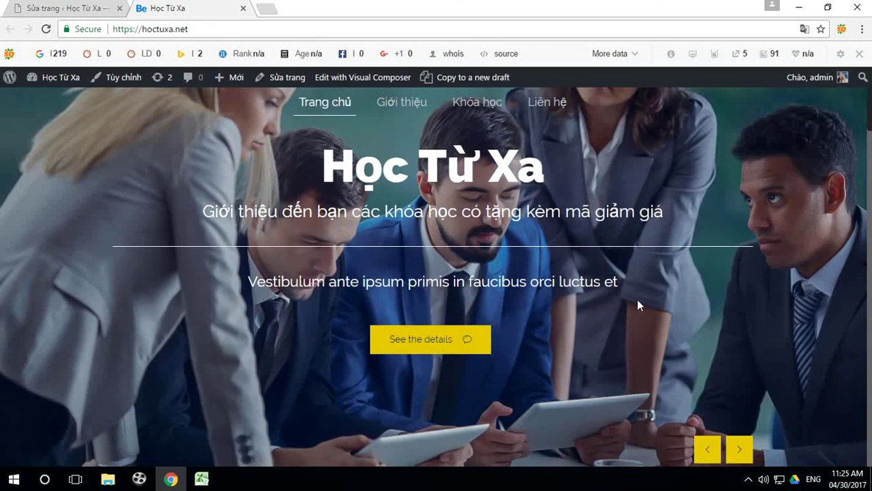
scroll(638, 307, up, 1)
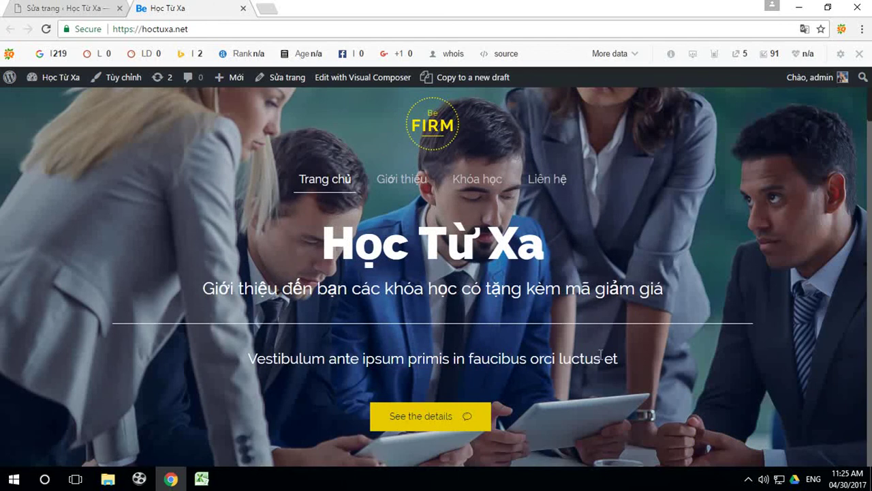
Replace the placeholder text inside the Desc column's h4 tag with "Học, học nữa, học mãi ...".
click(68, 8)
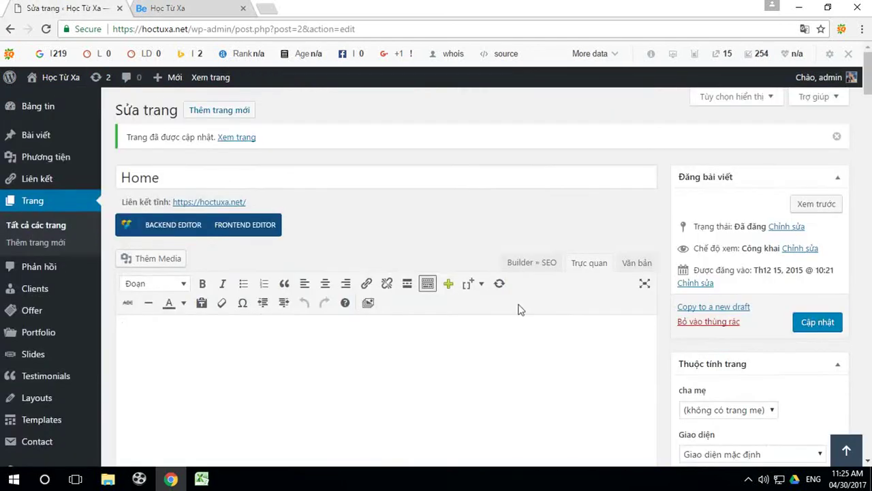
scroll(518, 307, down, 10)
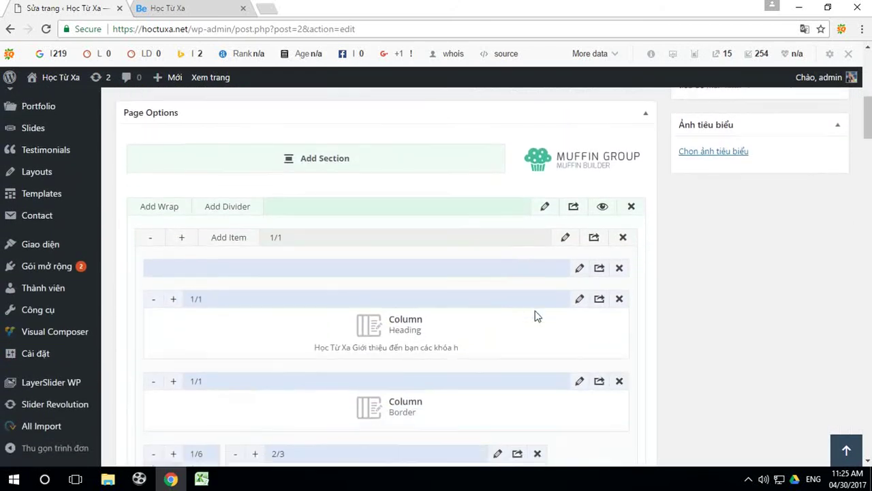
scroll(535, 315, down, 3)
click(505, 304)
drag(291, 185, 473, 191)
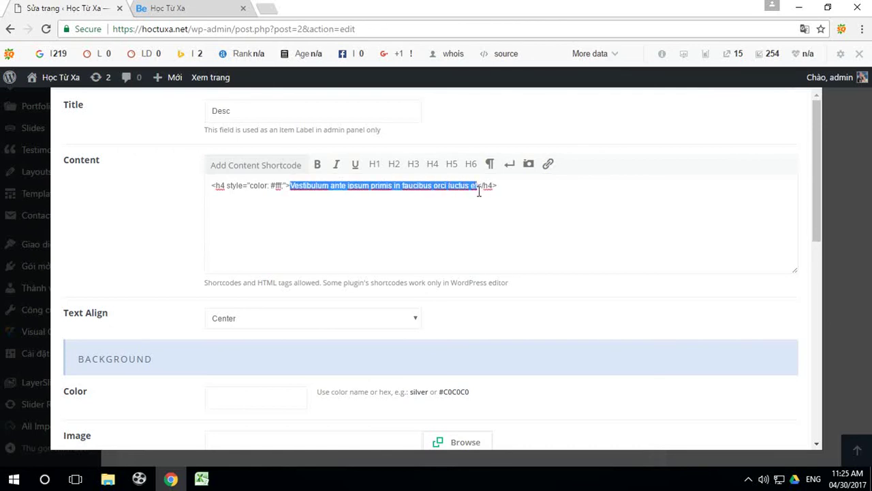
text(Hoc hoc từa)
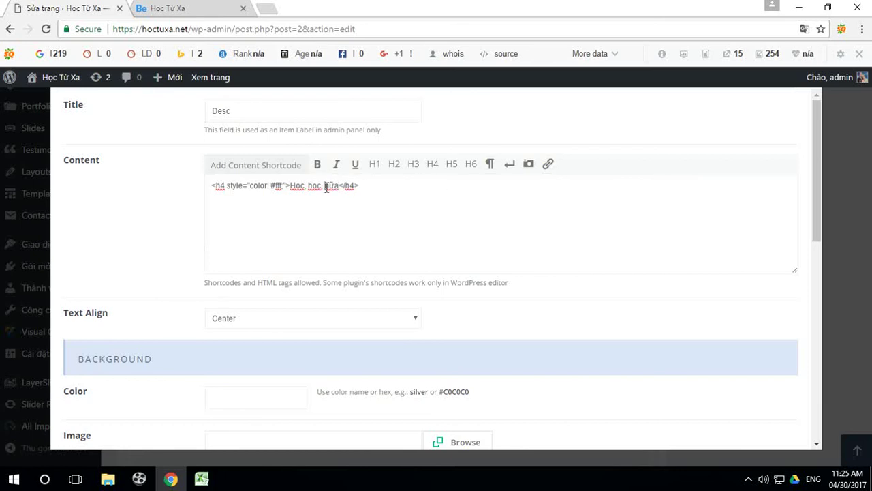
key(BackSpace)
key(BackSpace)
key(BackSpace)
key(BackSpace)
key(ctrl+z)
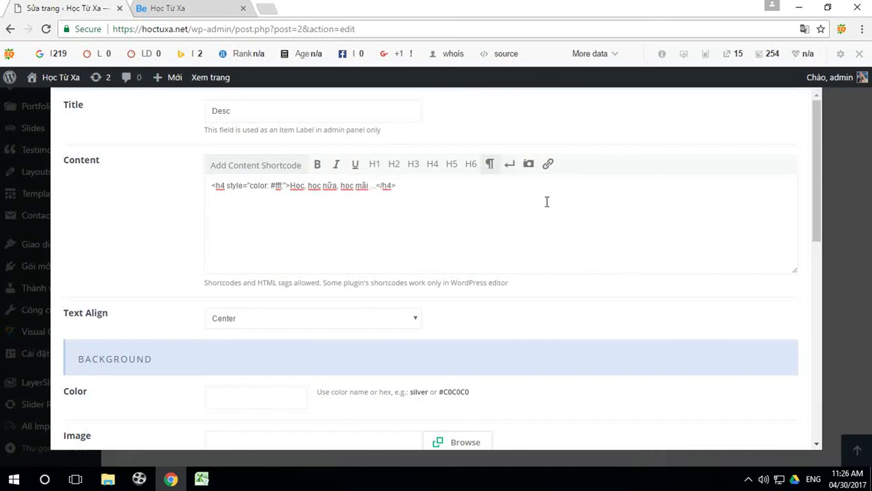
Save the Desc column with its new Vietnamese text and update the Home page.
scroll(722, 370, down, 5)
scroll(745, 396, down, 2)
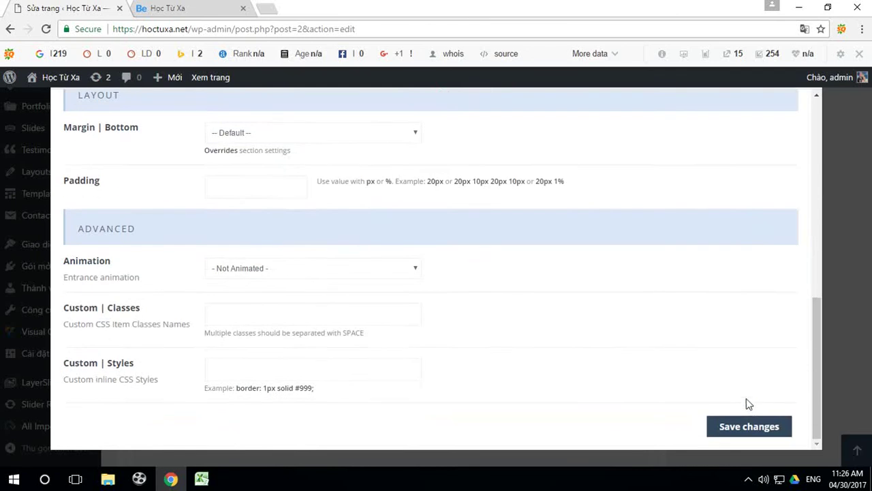
click(755, 425)
scroll(775, 233, up, 2)
scroll(775, 233, up, 5)
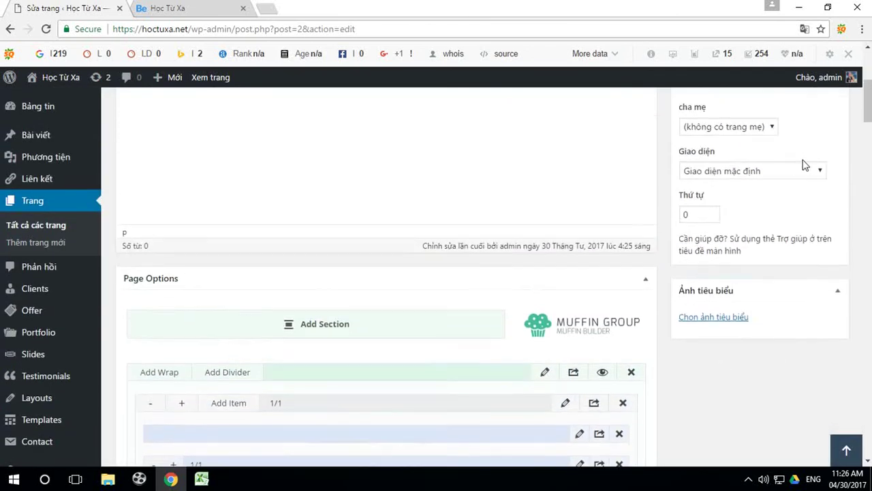
click(818, 194)
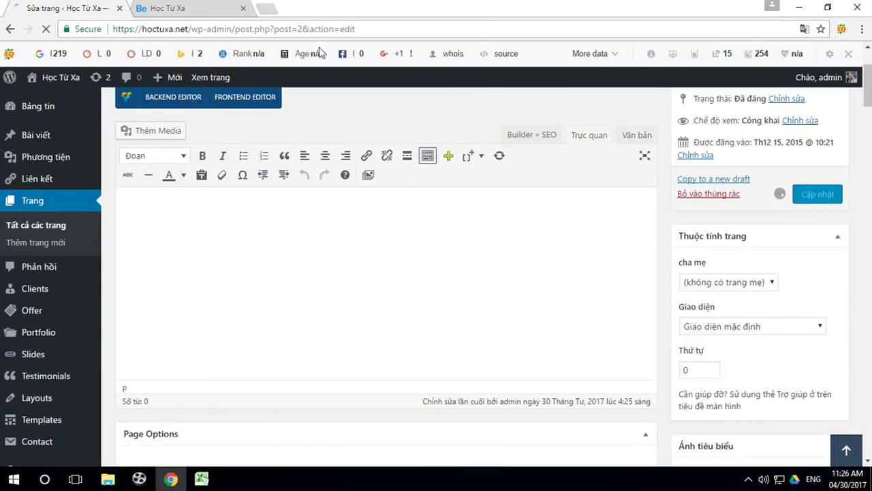
Reload the homepage and look through its sections down to "Our crew" for remaining demo text.
click(171, 8)
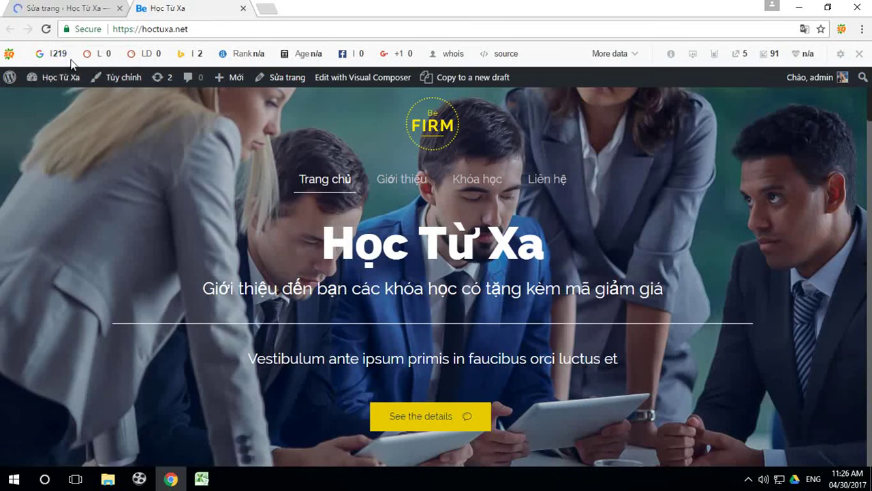
click(45, 30)
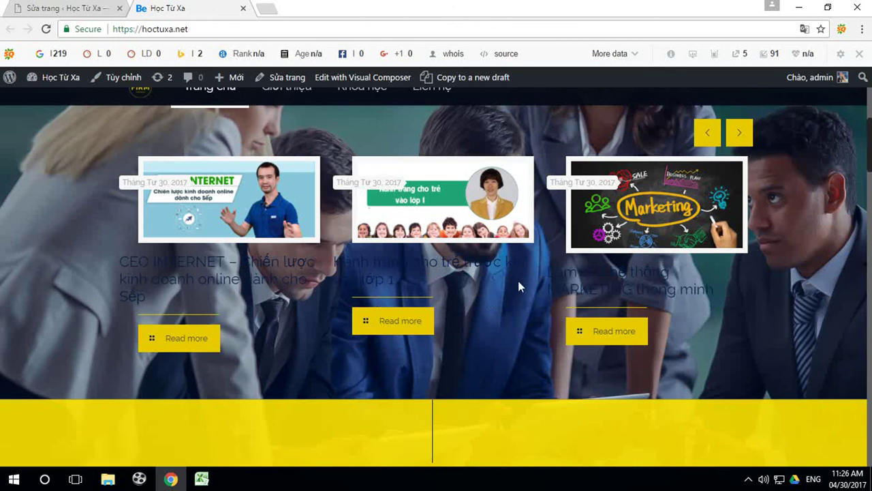
scroll(689, 288, down, 5)
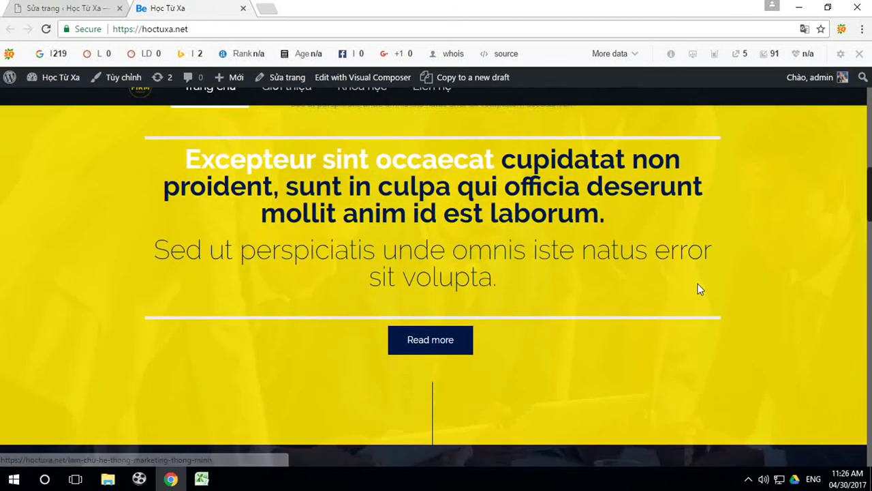
scroll(698, 288, down, 5)
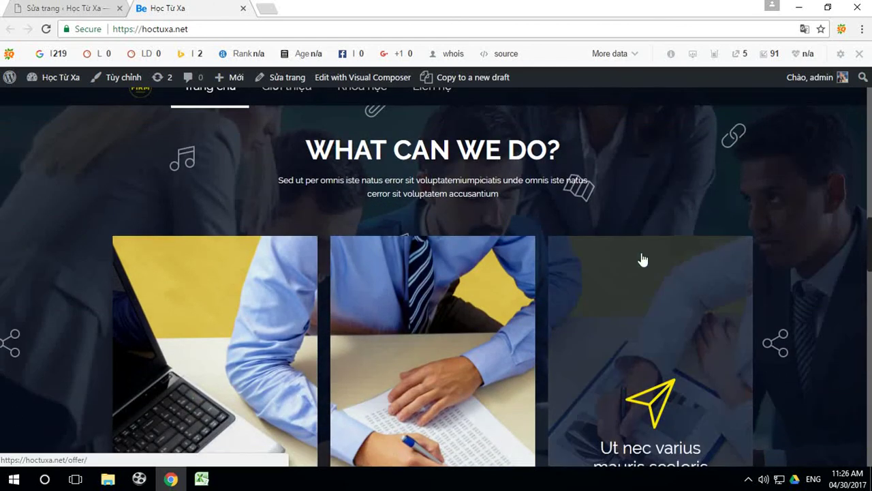
scroll(613, 256, up, 5)
scroll(581, 280, up, 5)
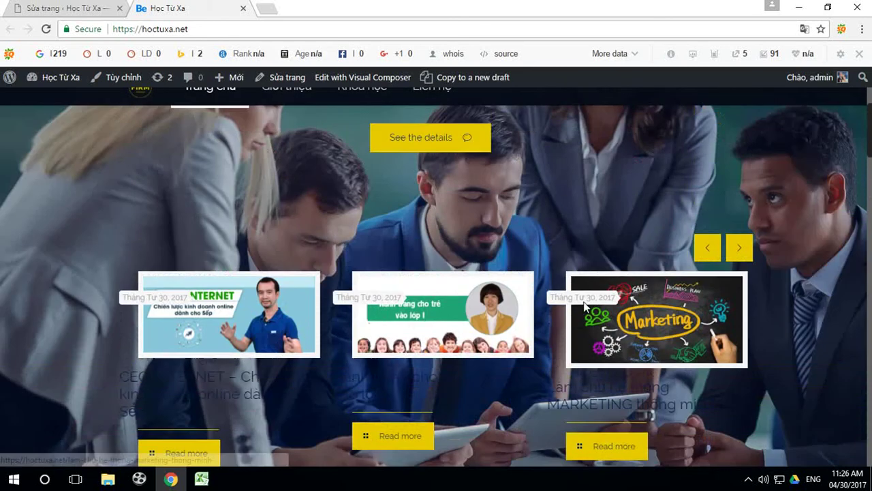
scroll(593, 307, down, 10)
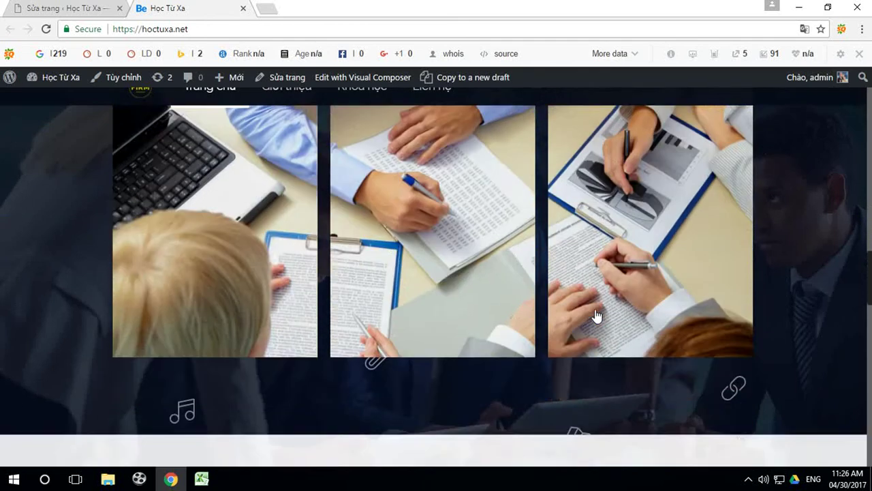
scroll(595, 315, down, 15)
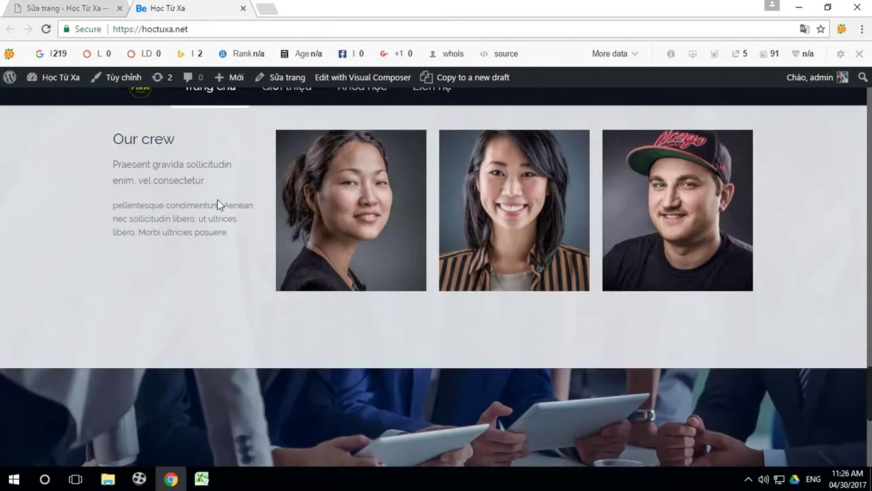
Look over the homepage's remaining sections and open the course post "Hành trang cho trẻ trước khi vào lớp 1" from the post slider.
scroll(434, 272, down, 10)
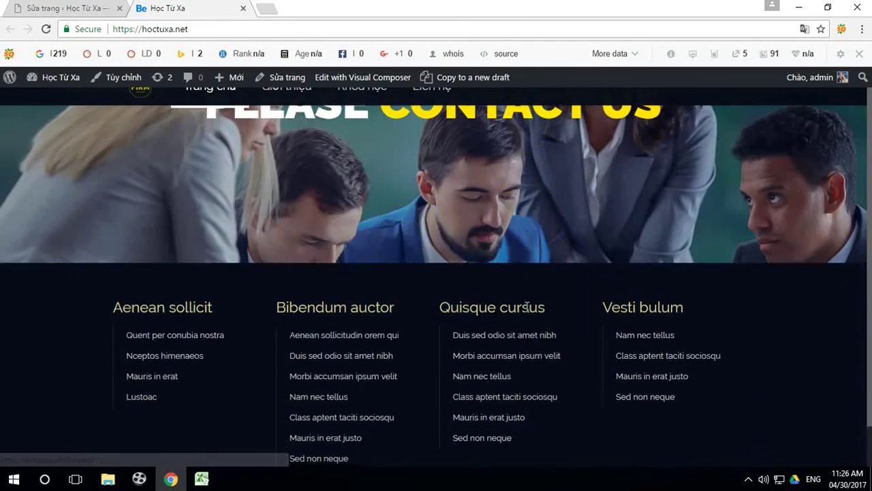
scroll(533, 293, up, 20)
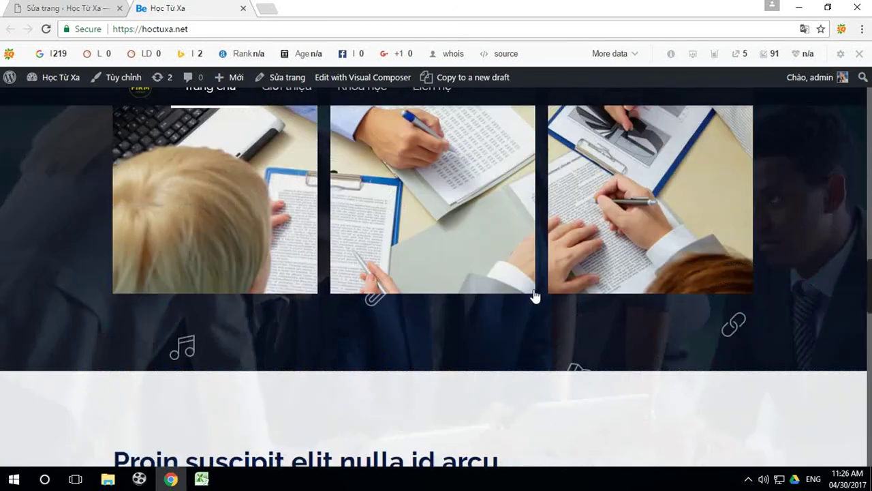
scroll(535, 297, up, 10)
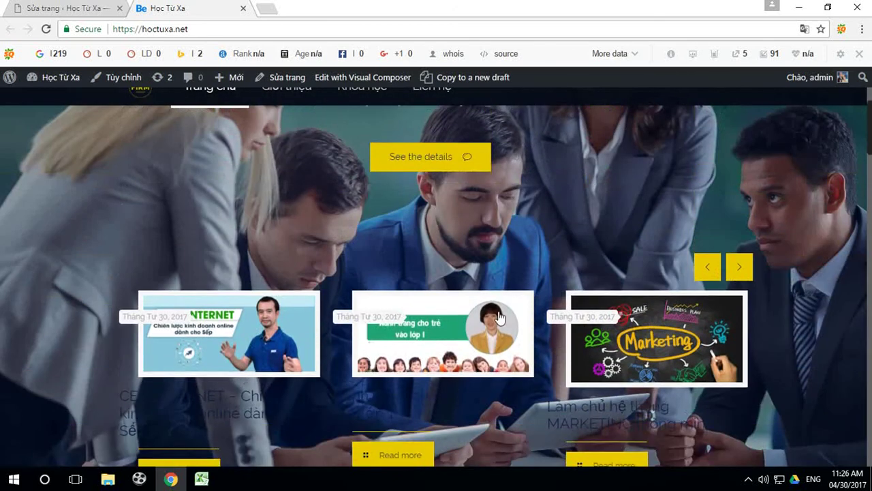
click(426, 342)
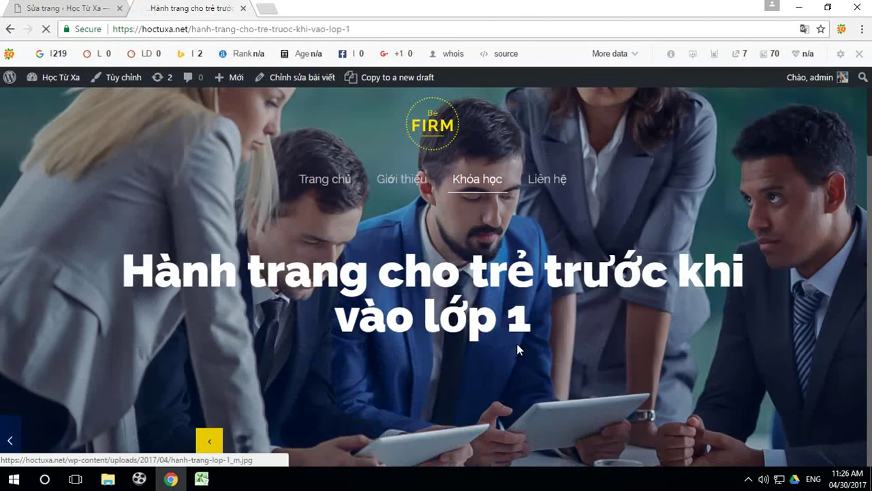
Examine the course post's layout: title, share box, featured image, registration button, discount code line and embedded video against the background photo.
scroll(516, 349, down, 5)
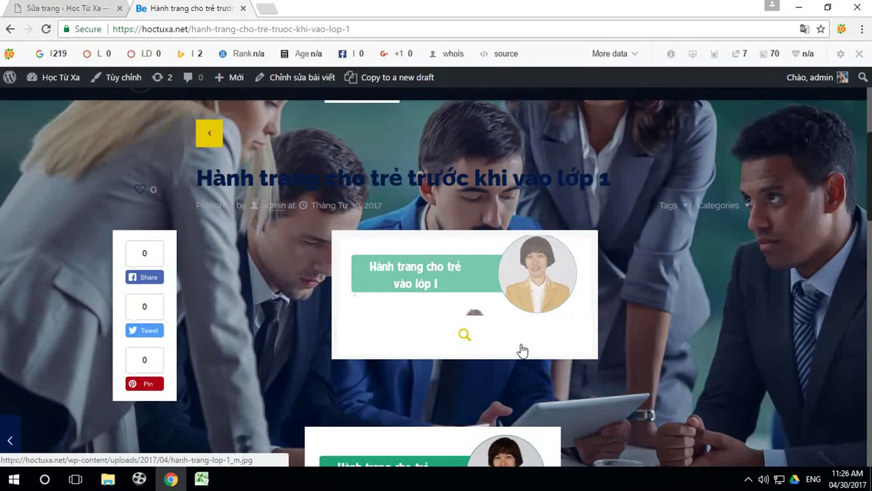
scroll(522, 347, down, 1)
scroll(552, 344, down, 2)
scroll(559, 343, up, 4)
scroll(443, 354, down, 3)
scroll(560, 349, up, 2)
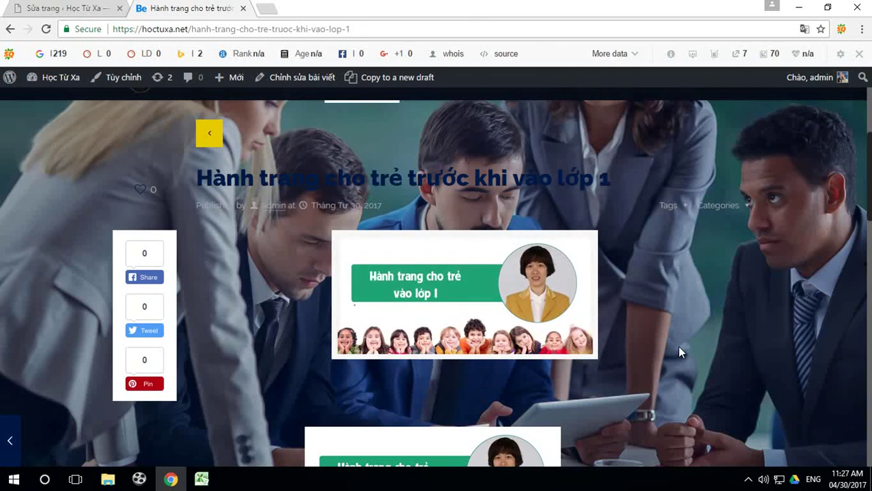
scroll(678, 346, down, 6)
scroll(676, 350, down, 1)
scroll(690, 269, up, 2)
scroll(688, 274, up, 1)
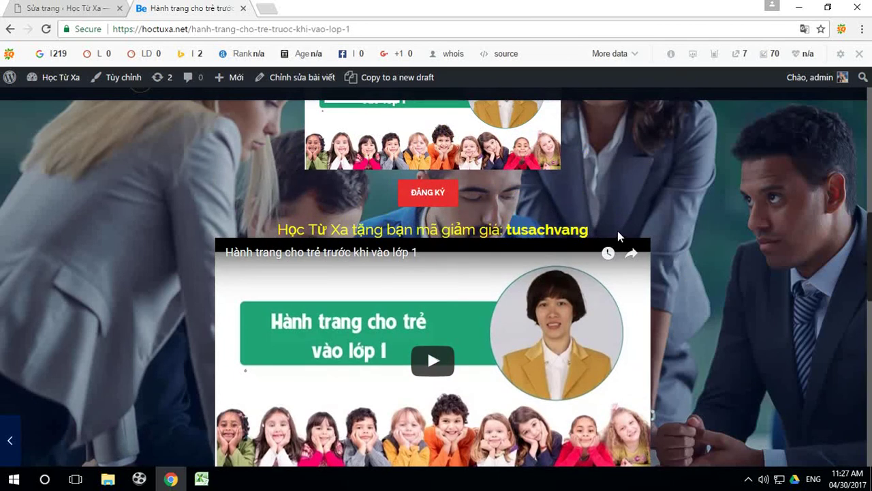
Check where the post's "ĐĂNG KÝ" button leads, and look over the related posts and comment section below the video.
click(422, 198)
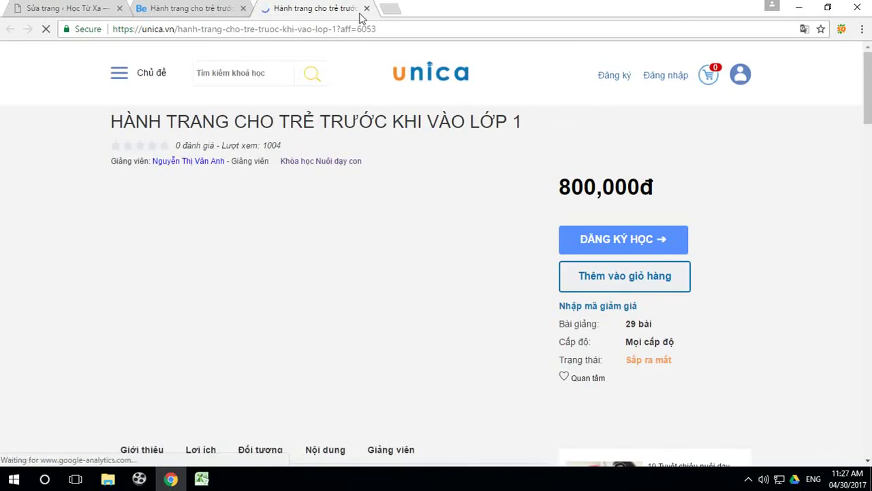
click(367, 9)
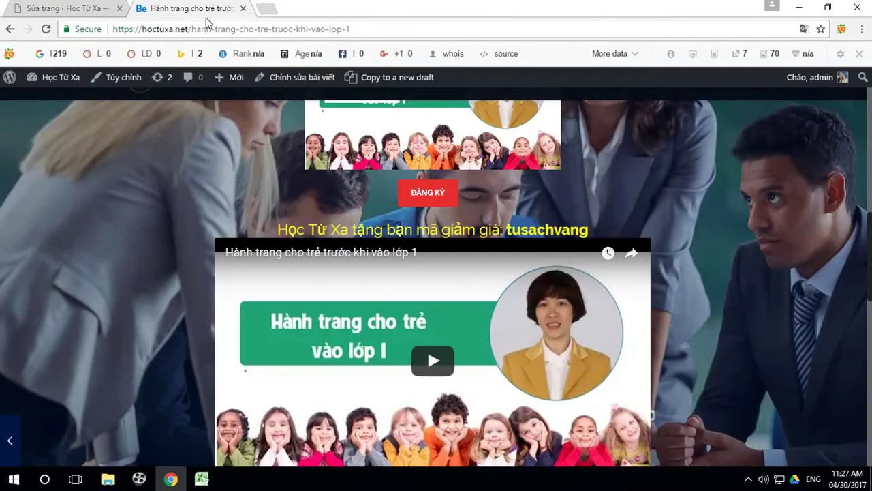
scroll(685, 276, down, 4)
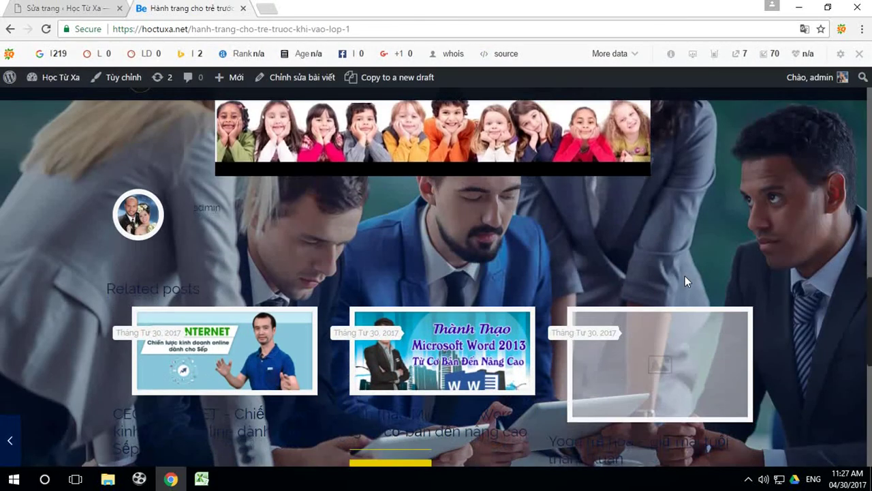
scroll(787, 329, down, 3)
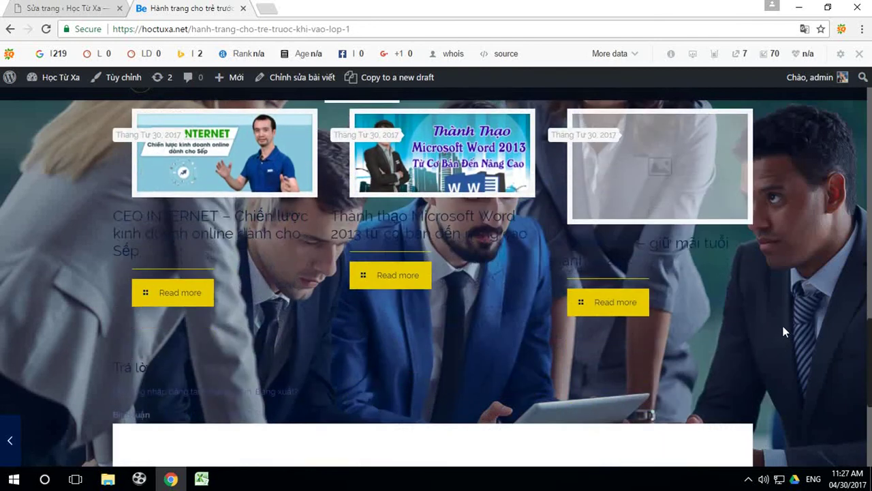